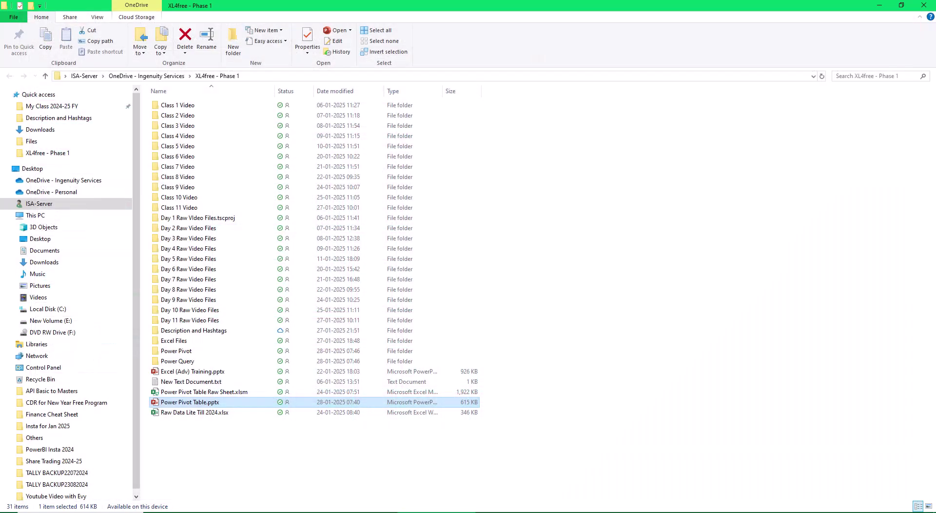
# Step: Close the folder window, switch to the Excel topics workbook, and bold topics 57, 62 and 58 on the 60+ Topics sheet
pyautogui.click(930, 3)
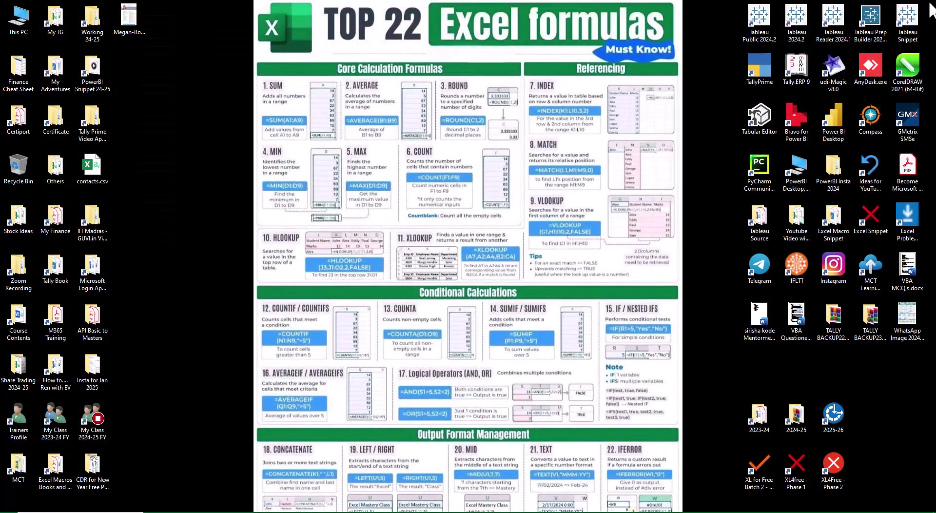
pyautogui.click(490, 512)
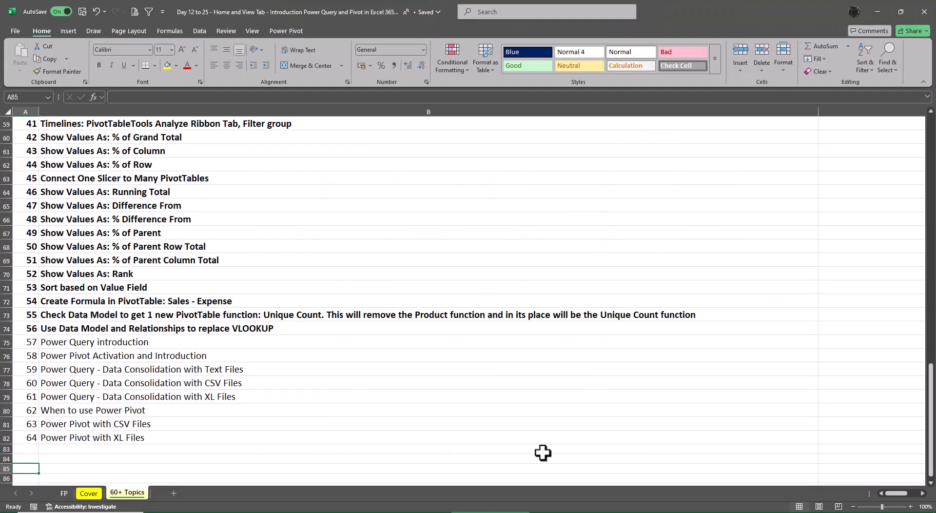
pyautogui.click(64, 342)
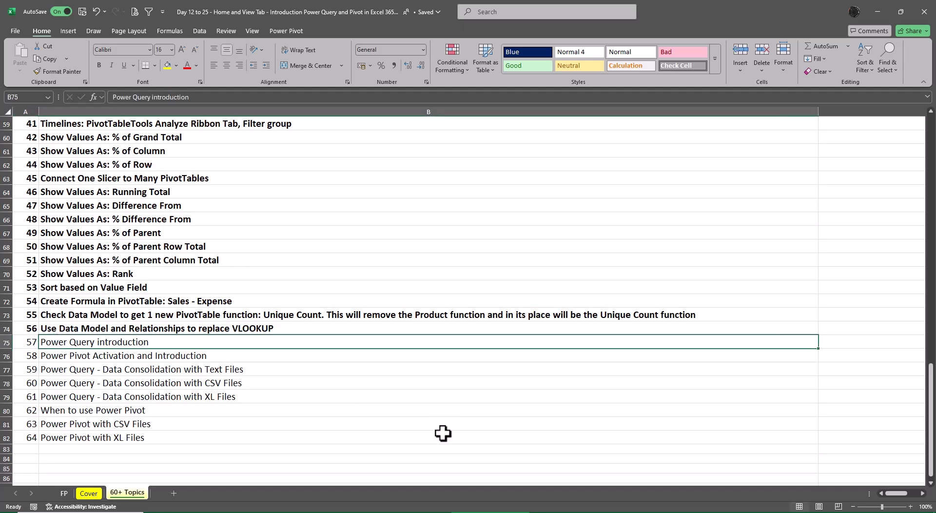
pyautogui.hotkey('ctrl', 'b')
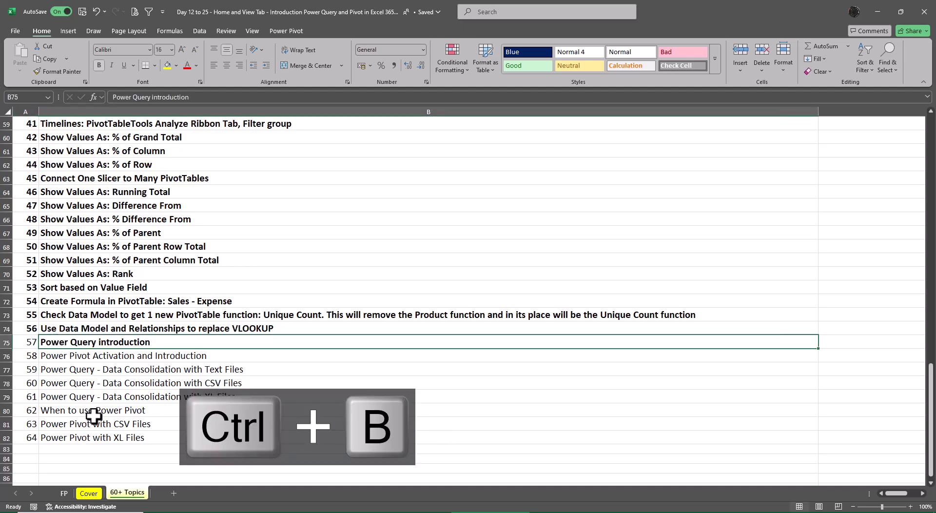
pyautogui.click(94, 414)
pyautogui.hotkey('ctrl', 'b')
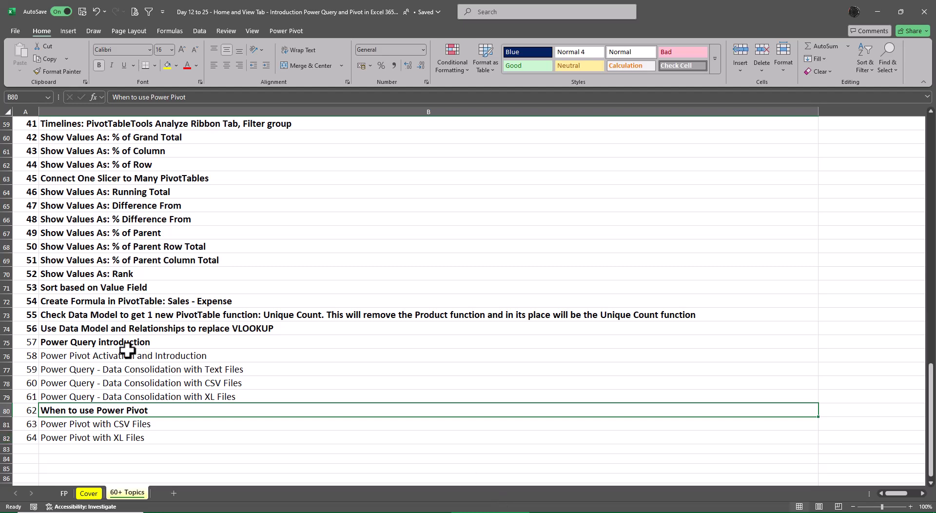
pyautogui.click(76, 355)
pyautogui.hotkey('ctrl', 'b')
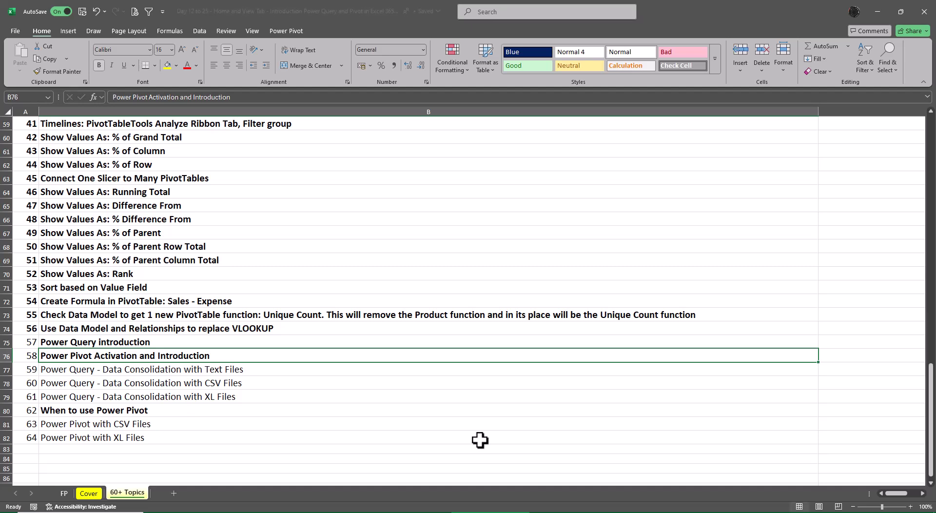
# Step: Look at the Data Model commands, including Manage Data Model, and dismiss them without choosing one
pyautogui.click(198, 31)
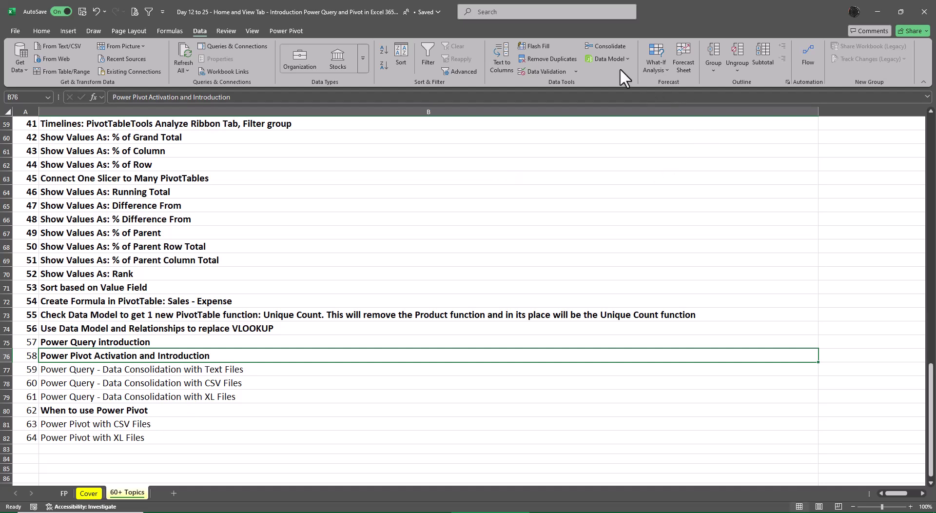
pyautogui.click(629, 58)
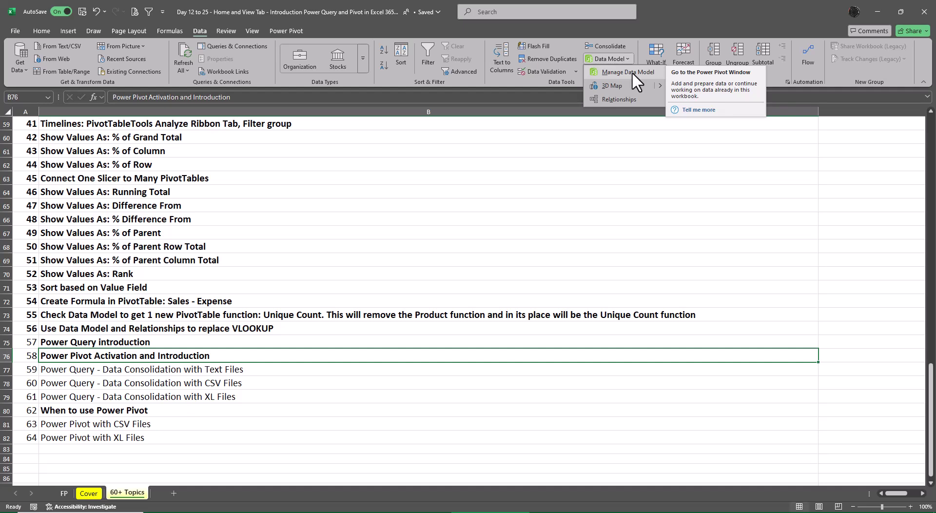
pyautogui.click(923, 55)
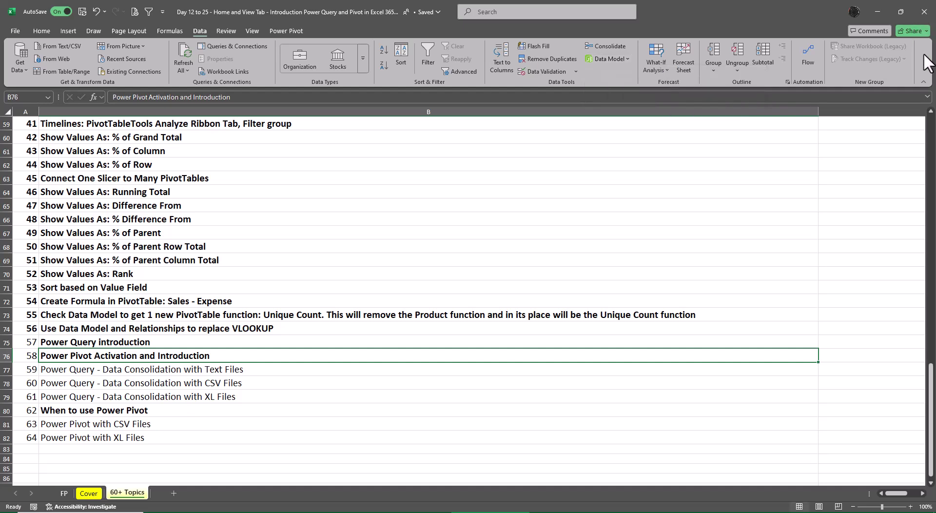
# Step: Examine the active and inactive add-ins in Excel Options, including Microsoft Power Pivot for Excel, and cancel the dialog
pyautogui.click(177, 30)
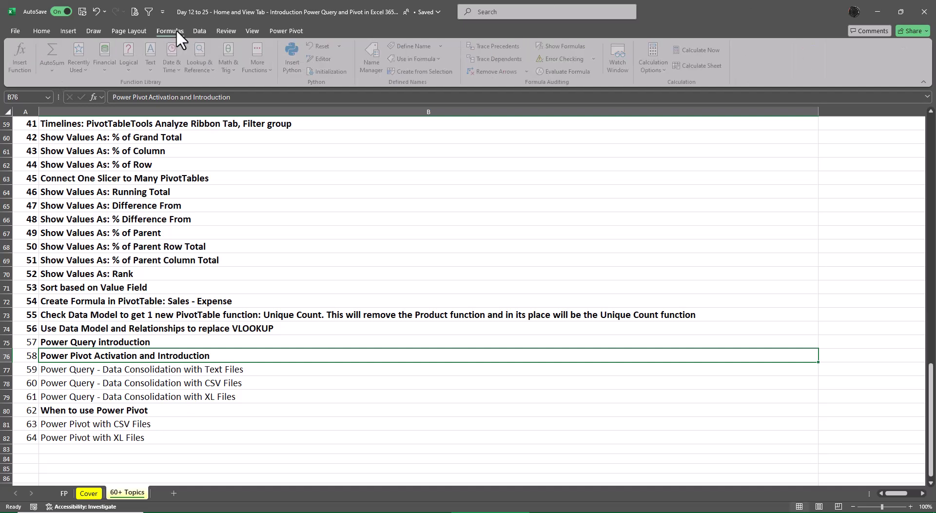
pyautogui.rightClick(844, 62)
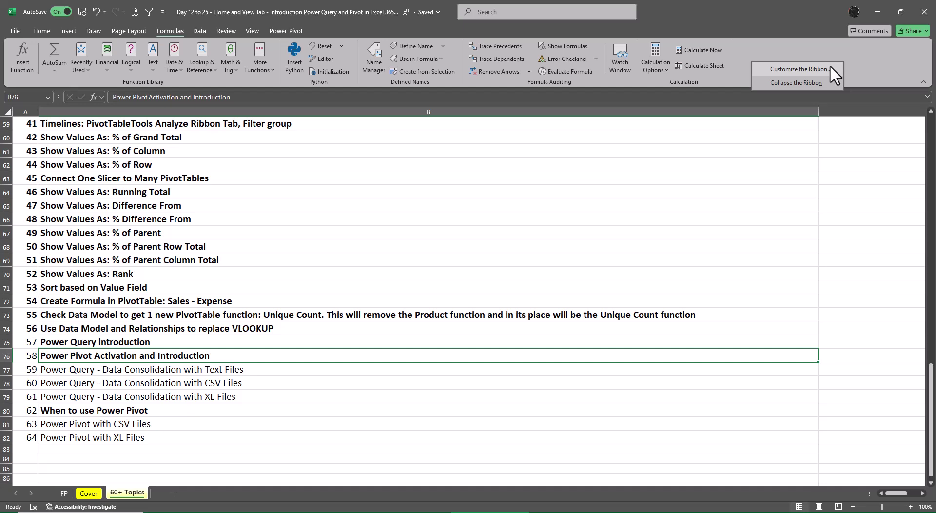
pyautogui.click(827, 66)
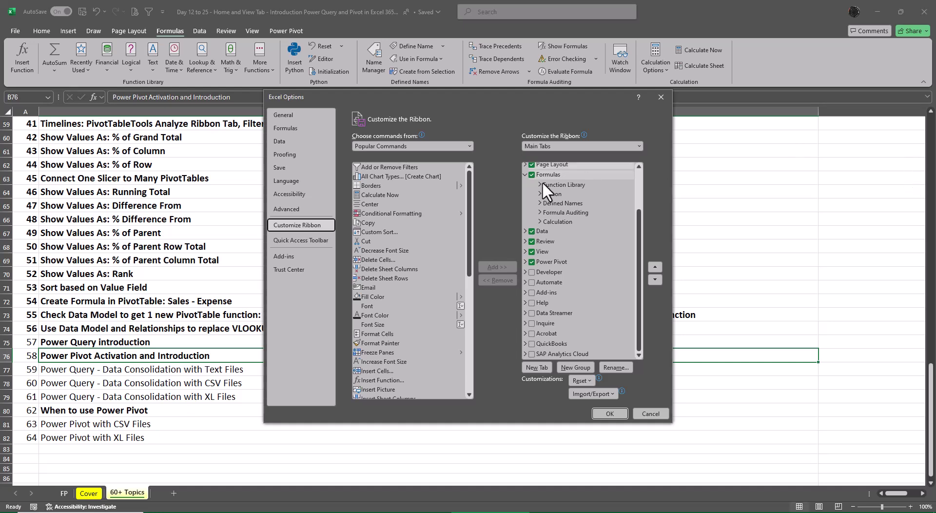
pyautogui.click(287, 255)
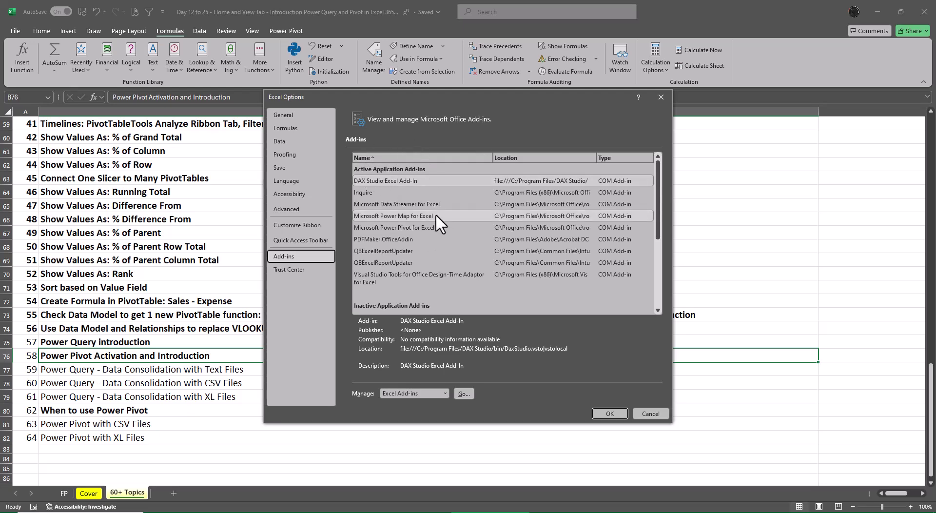
pyautogui.scroll(-3, 504, 211)
pyautogui.scroll(-1, 507, 211)
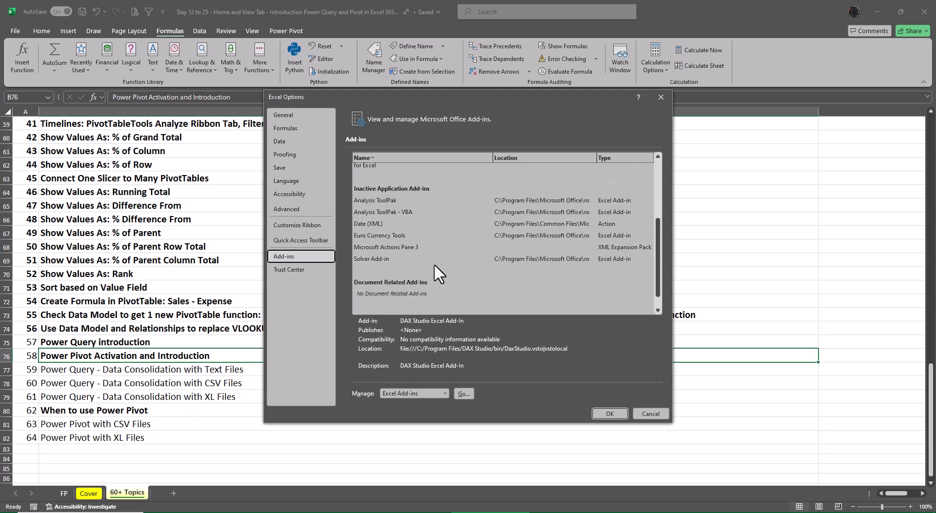
pyautogui.scroll(5, 469, 288)
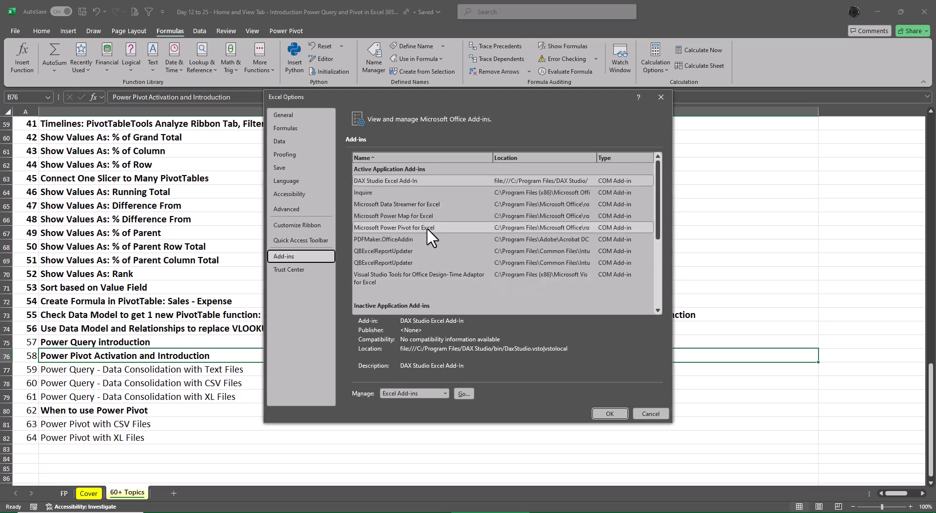
pyautogui.scroll(-4, 426, 227)
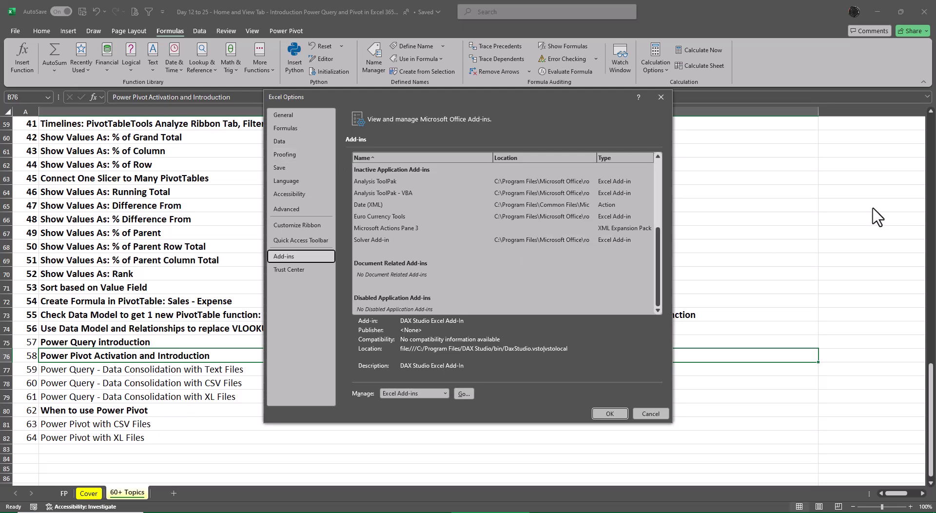
pyautogui.click(650, 414)
# Step: View the Office account page with the Excel product and version information, and return to the worksheet
pyautogui.click(14, 31)
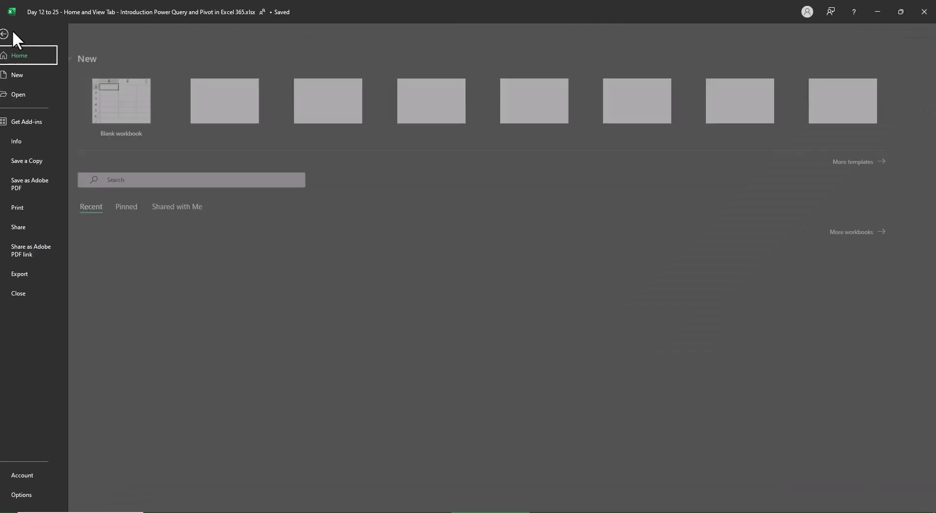
pyautogui.click(29, 475)
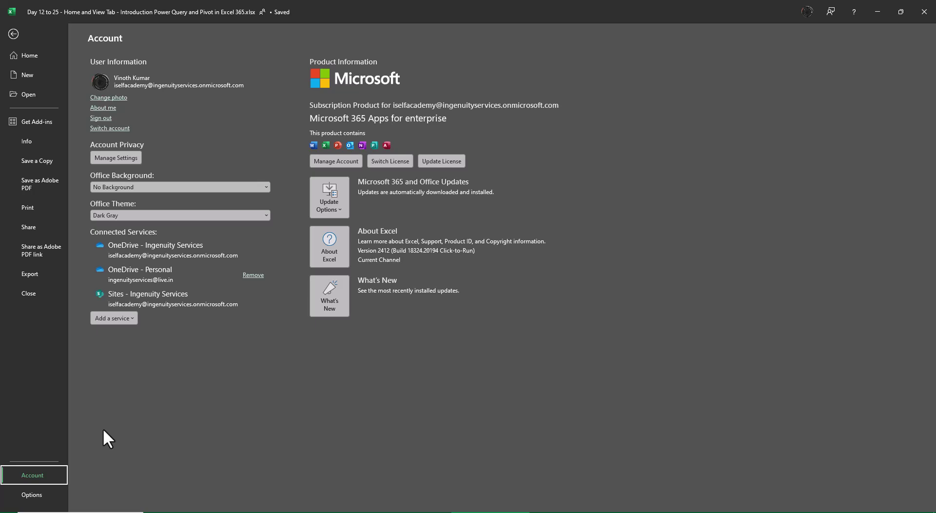
pyautogui.click(14, 34)
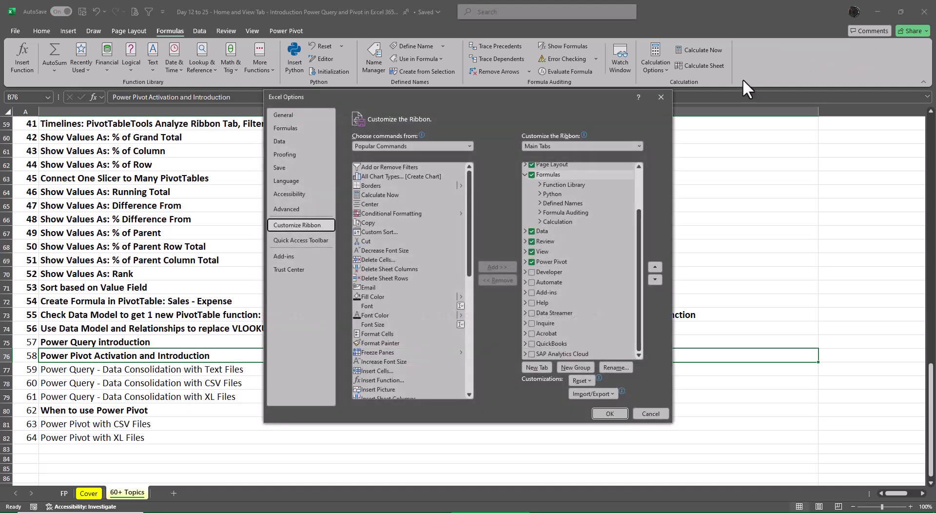
# Step: Manage the COM Add-ins from Excel Options, accept the list with Microsoft Power Pivot for Excel enabled, and show the Power Pivot commands
pyautogui.click(293, 256)
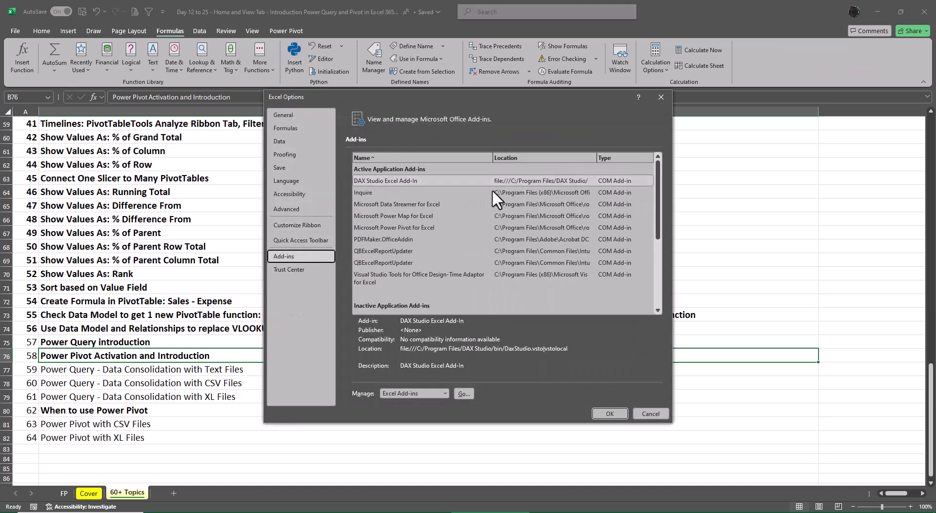
pyautogui.scroll(-3, 439, 207)
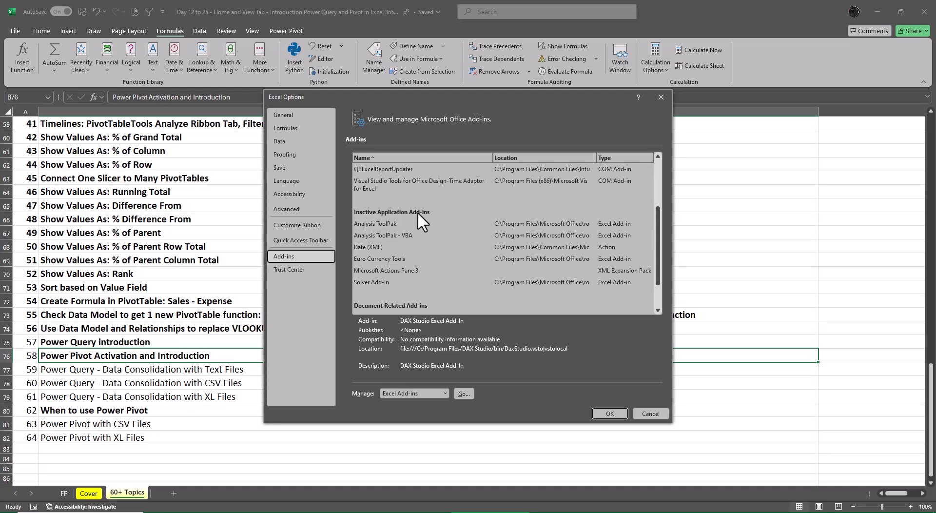
pyautogui.click(444, 391)
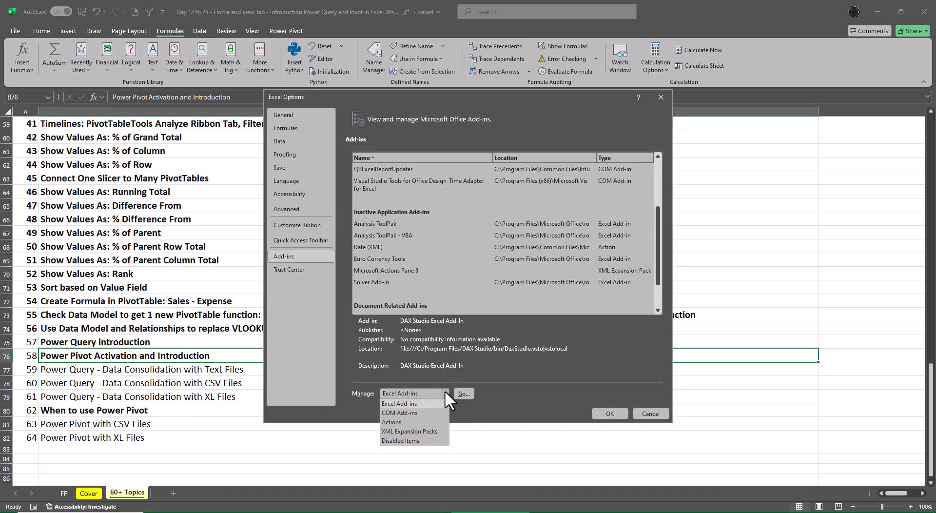
pyautogui.click(430, 412)
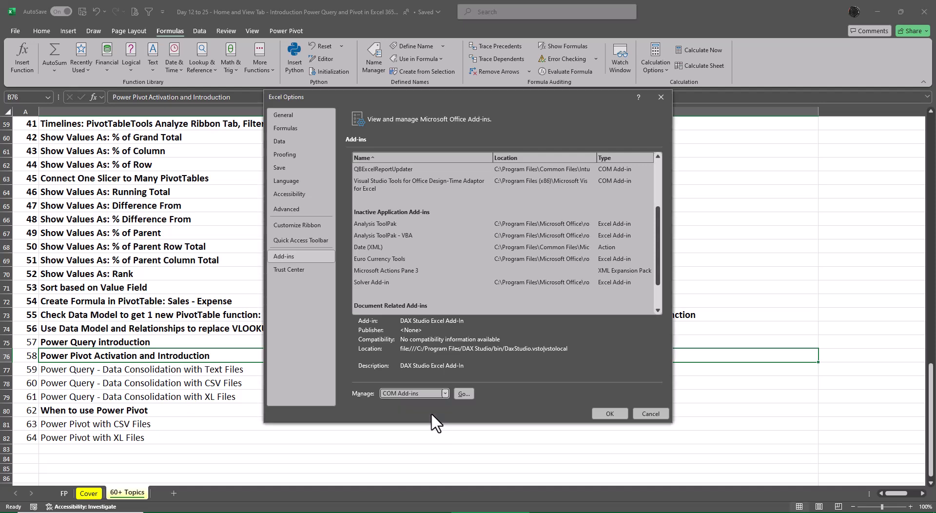
pyautogui.click(465, 394)
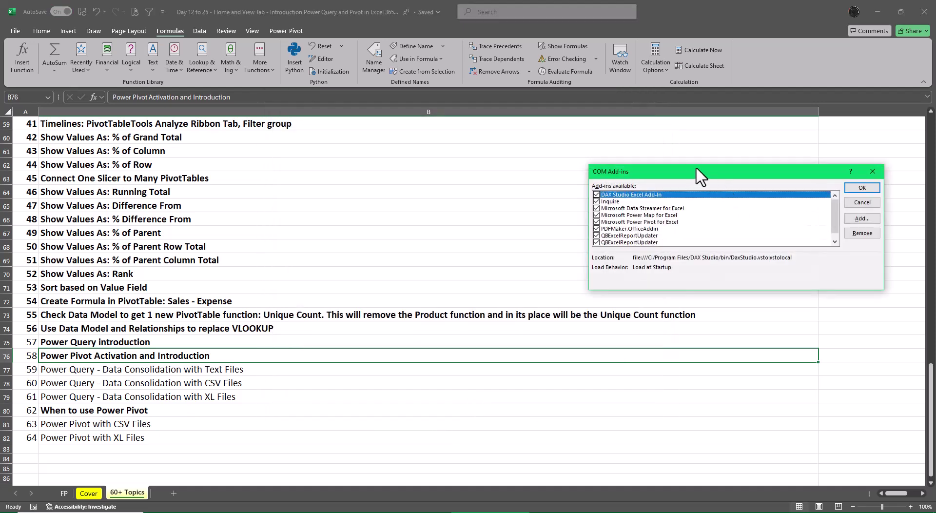
pyautogui.moveTo(695, 168); pyautogui.dragTo(503, 125)
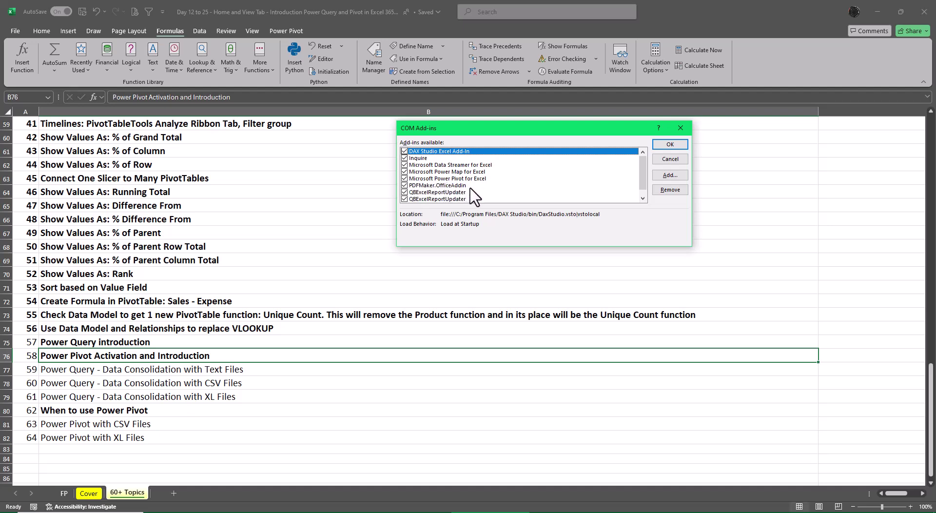
pyautogui.click(680, 144)
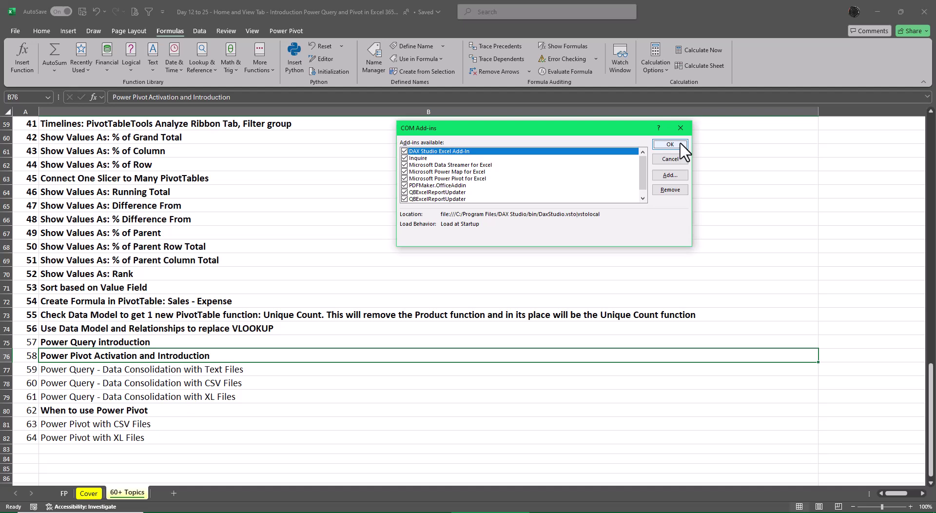
pyautogui.click(293, 28)
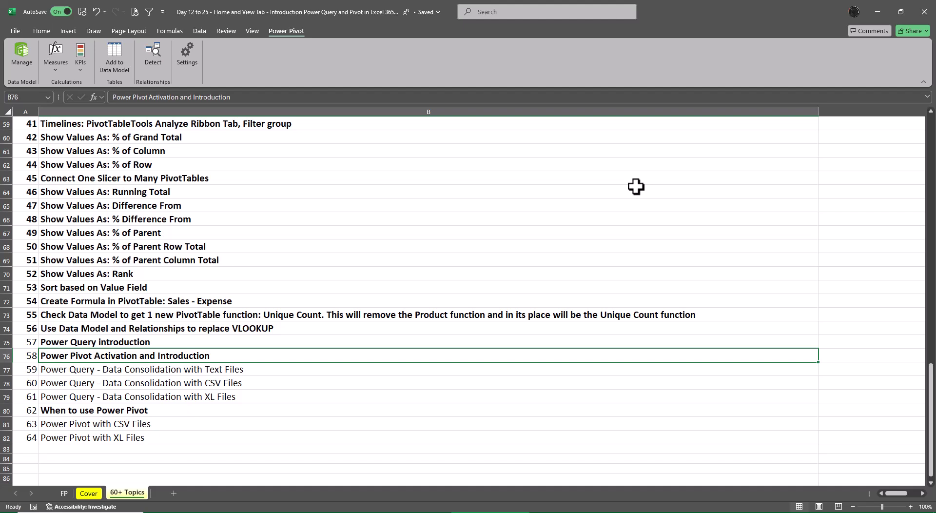
# Step: Bold topic 59, "Power Query - Data Consolidation with Text Files", and create a new blank workbook
pyautogui.press('Down')
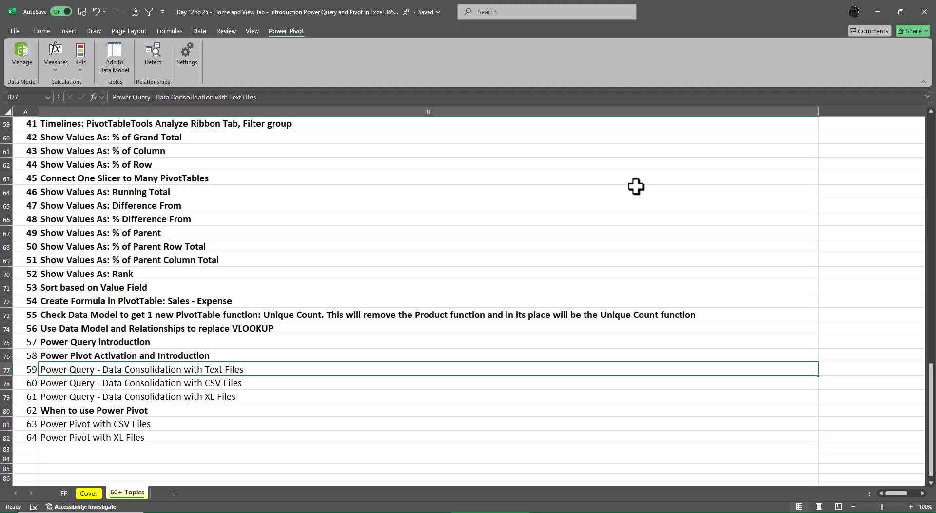
pyautogui.hotkey('ctrl', 'b')
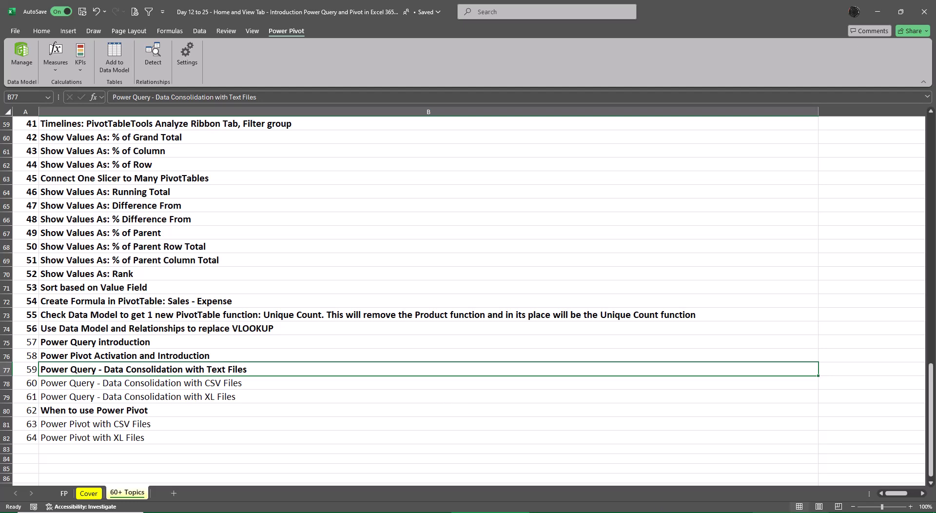
pyautogui.hotkey('ctrl', 'n')
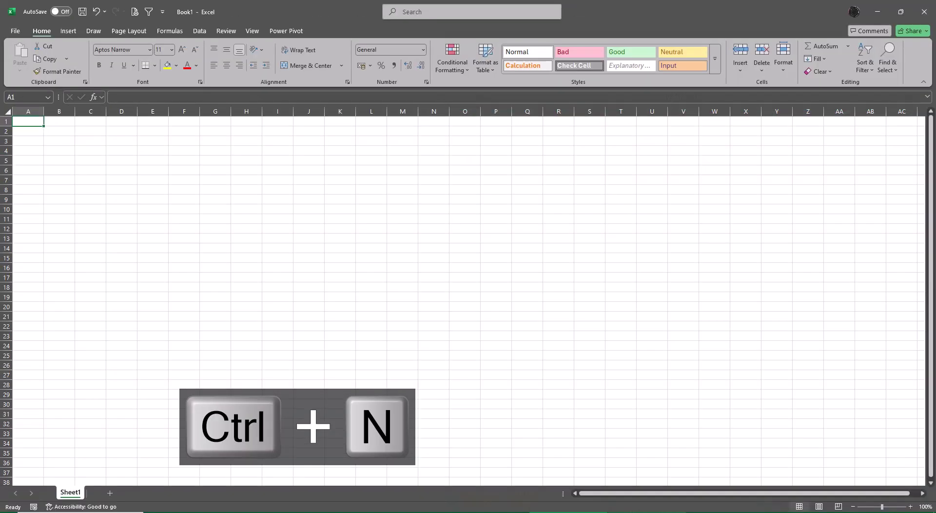
pyautogui.scroll(2, 560, 420)
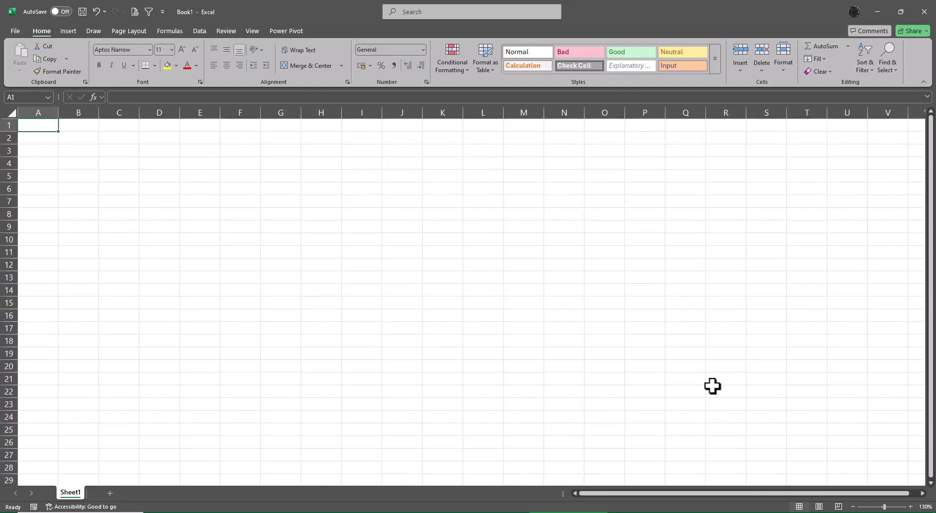
# Step: Minimize both workbooks and open the XL for Free Batch 2 folder from the desktop in File Explorer
pyautogui.click(877, 12)
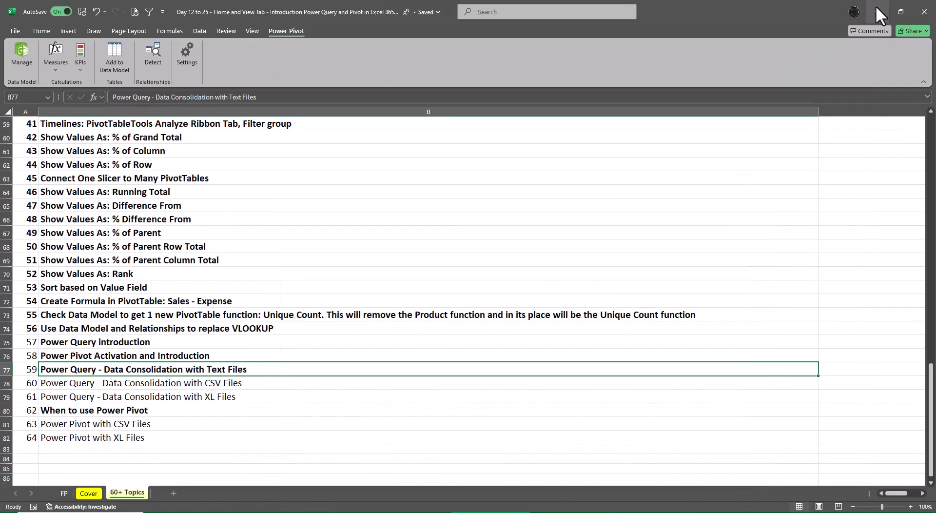
pyautogui.click(876, 9)
pyautogui.doubleClick(792, 472)
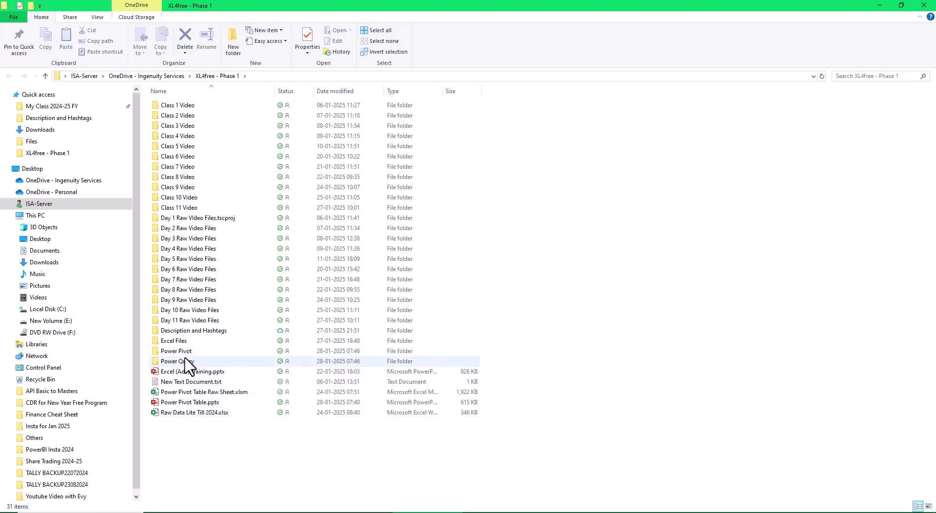
pyautogui.click(923, 6)
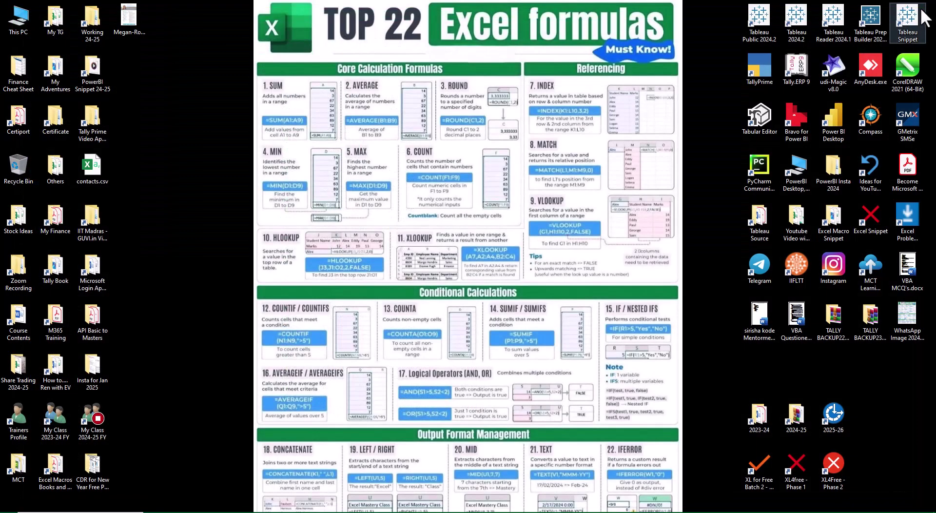
pyautogui.doubleClick(762, 467)
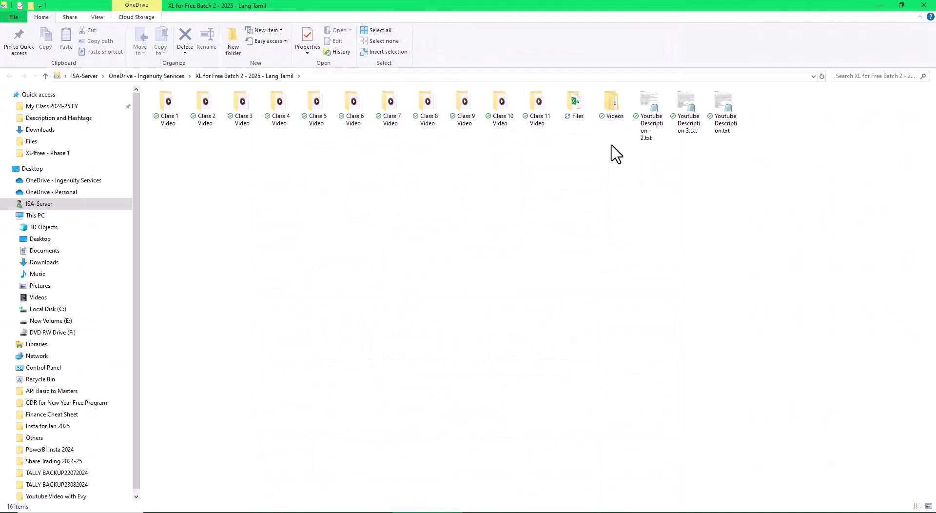
# Step: Open the New folder inside Files > Class 12 Files > Power Query > Text
pyautogui.doubleClick(571, 108)
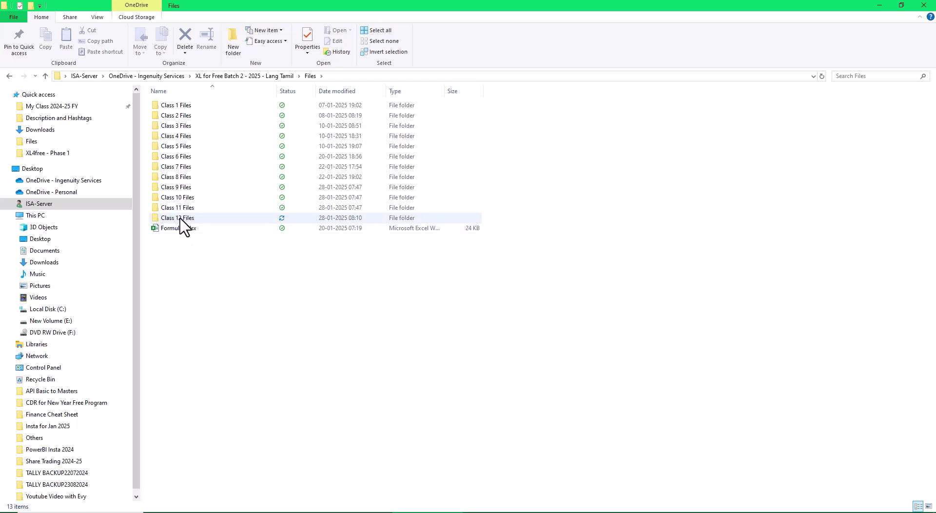
pyautogui.doubleClick(184, 219)
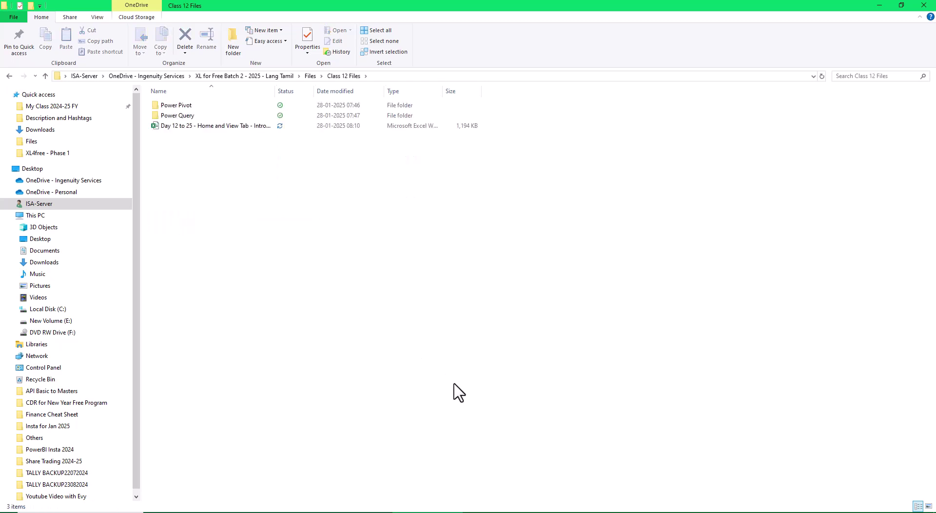
pyautogui.doubleClick(184, 116)
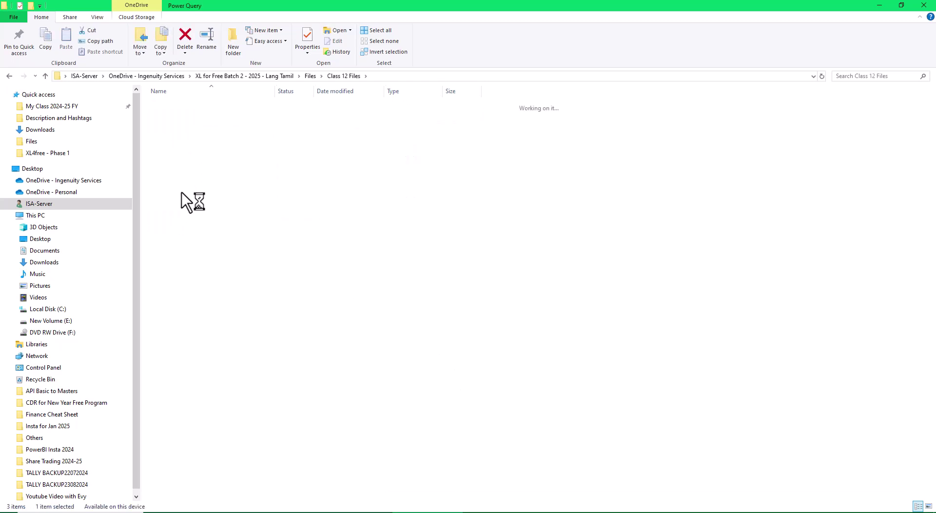
pyautogui.click(174, 128)
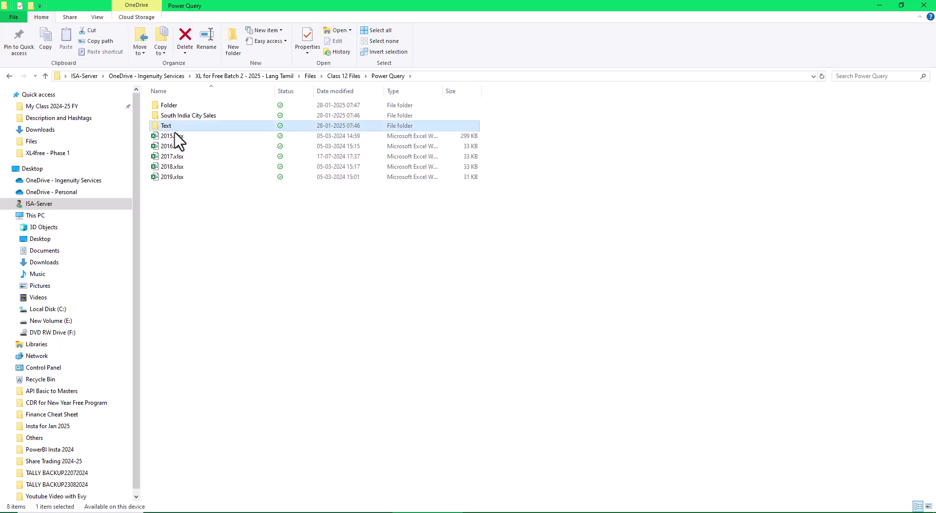
pyautogui.doubleClick(174, 127)
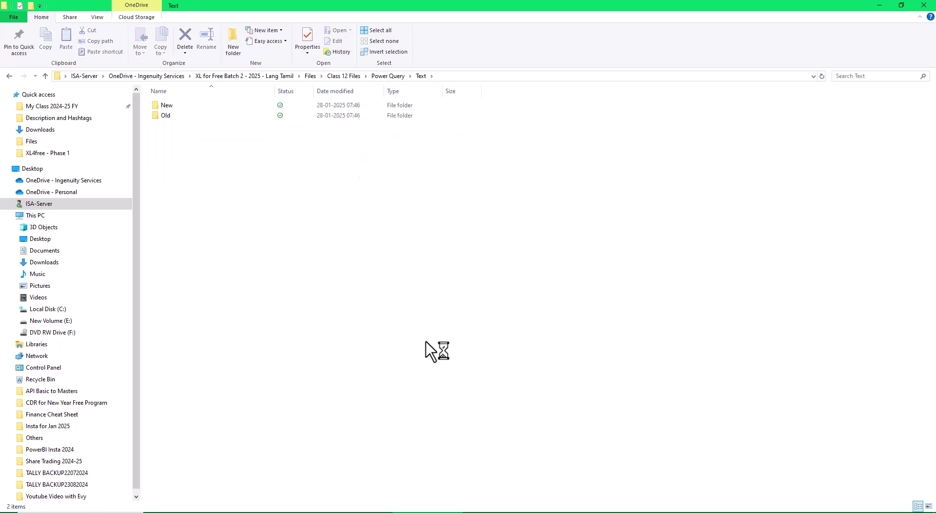
pyautogui.doubleClick(177, 108)
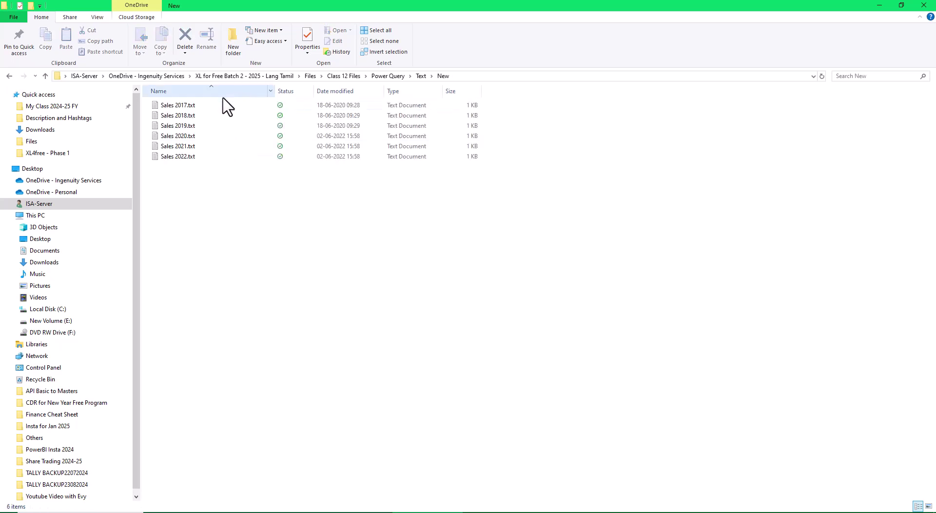
# Step: Delete Sales 2017.txt through Sales 2022.txt from the Old text folder, and return to the New folder
pyautogui.click(4, 76)
pyautogui.doubleClick(162, 121)
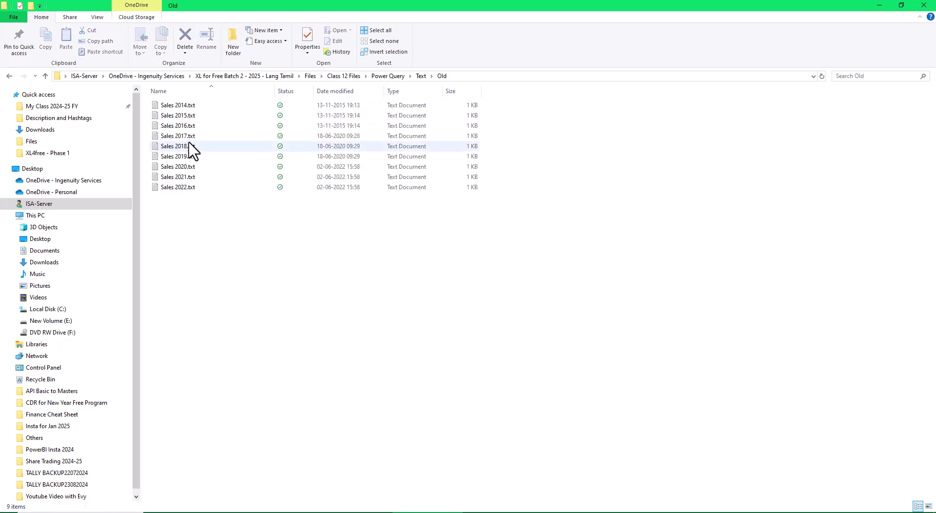
pyautogui.click(189, 136)
pyautogui.keyDown('shift'); pyautogui.click(189, 187); pyautogui.keyUp('shift')
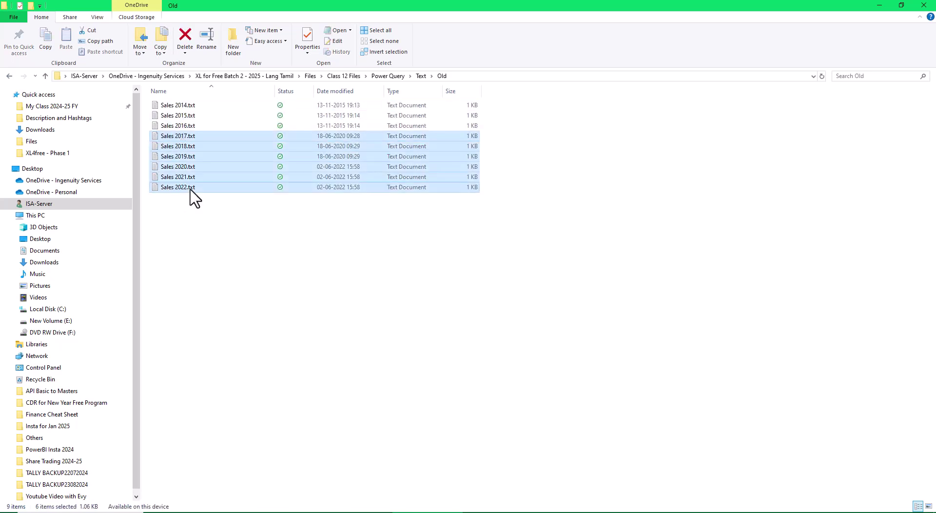
pyautogui.press('Delete')
pyautogui.press('Return')
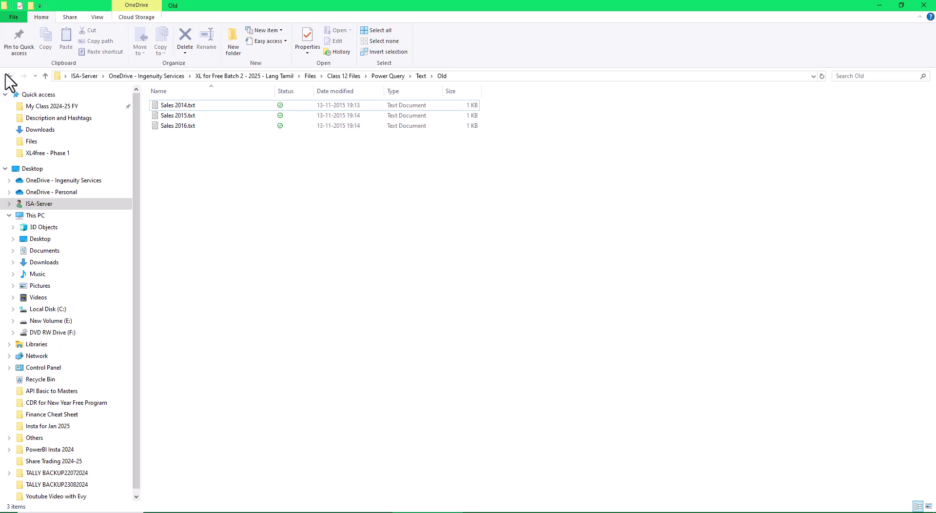
pyautogui.click(6, 76)
pyautogui.doubleClick(166, 105)
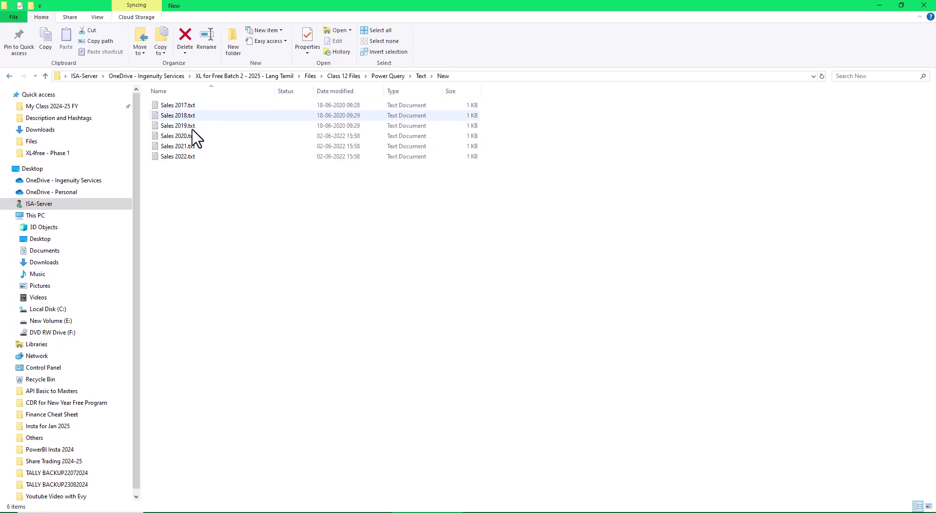
# Step: Duplicate Sales 2022.txt in the New folder and view the original file's contents in Notepad
pyautogui.click(194, 157)
pyautogui.hotkey('ctrl', 'v')
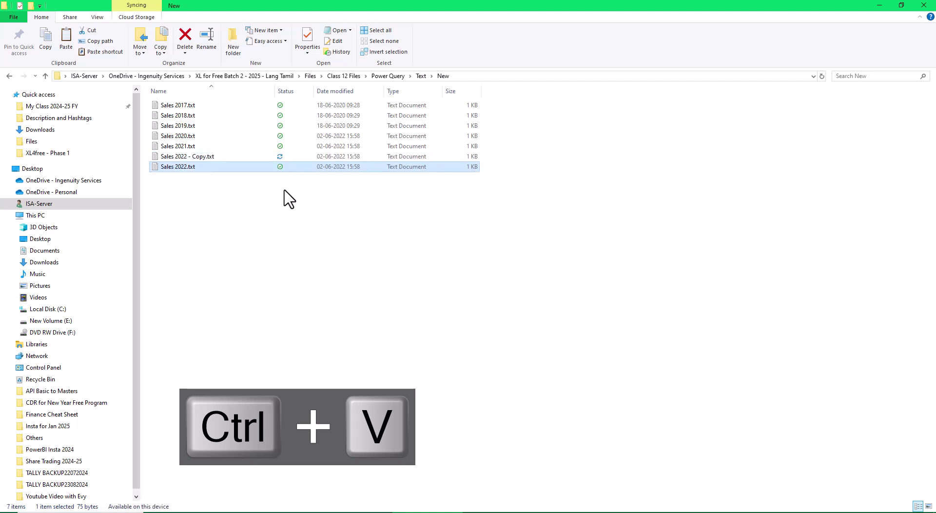
pyautogui.press('Return')
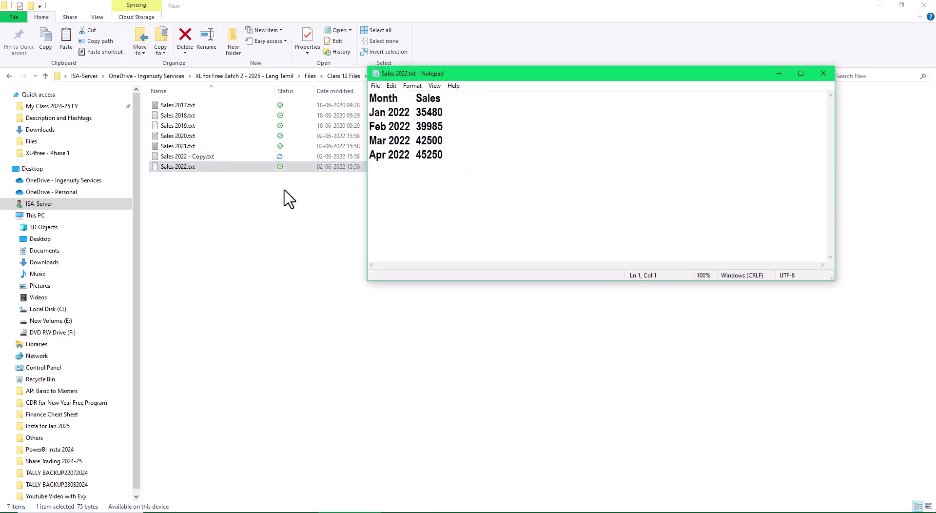
pyautogui.click(824, 73)
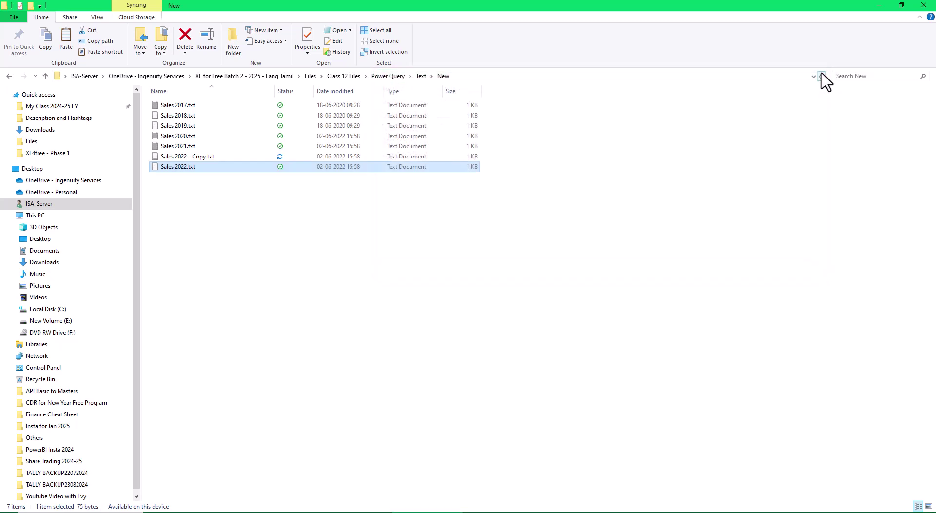
# Step: Delete Sales 2022.txt and its copy from the New folder
pyautogui.press('Up')
pyautogui.hotkey('shift', 'Down')
pyautogui.press('Delete')
# Step: Open Sales 2021.txt in Notepad, review its monthly sales through December, and close it
pyautogui.press('Down')
pyautogui.press('Down')
pyautogui.press('Down')
pyautogui.press('Down')
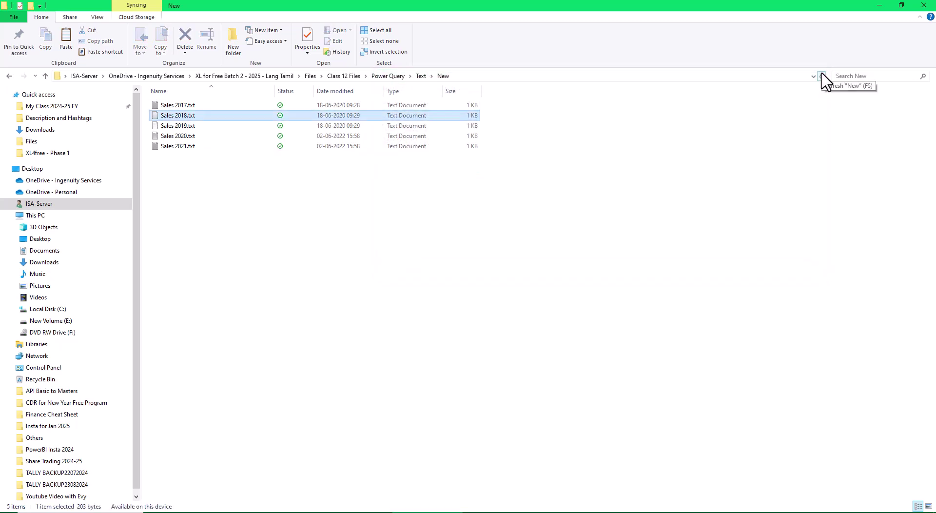
pyautogui.press('Return')
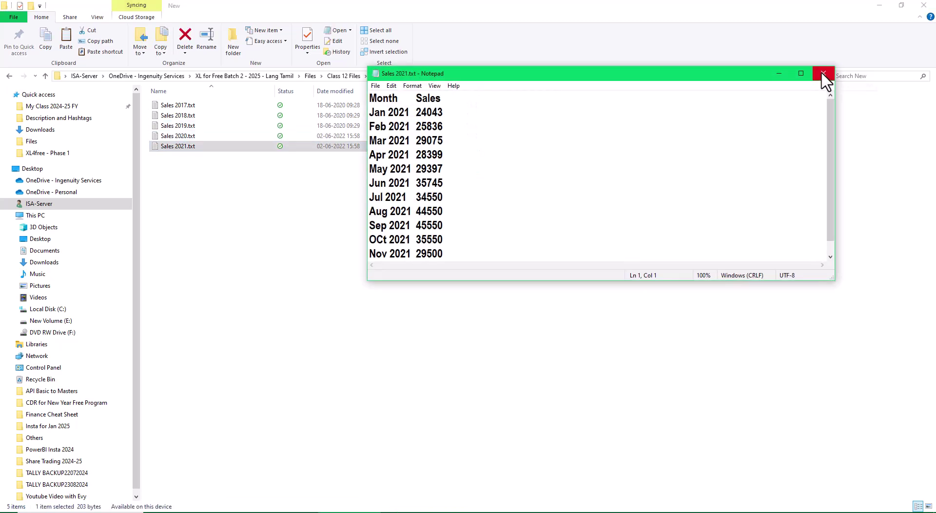
pyautogui.scroll(-2, 543, 159)
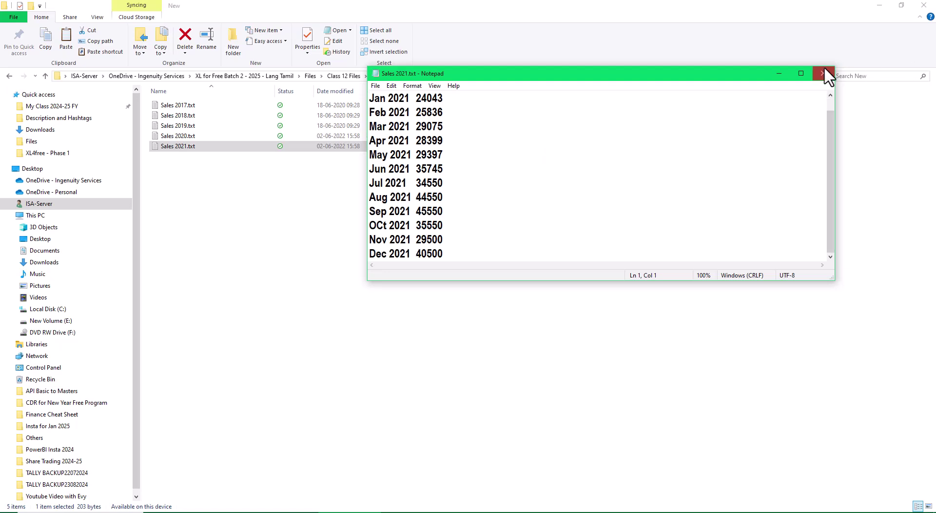
pyautogui.click(823, 74)
# Step: Create three copies of Sales 2021.txt in the New folder and confirm deleting the removed shared items for everyone
pyautogui.hotkey('ctrl', 'c')
pyautogui.hotkey('ctrl', 'v')
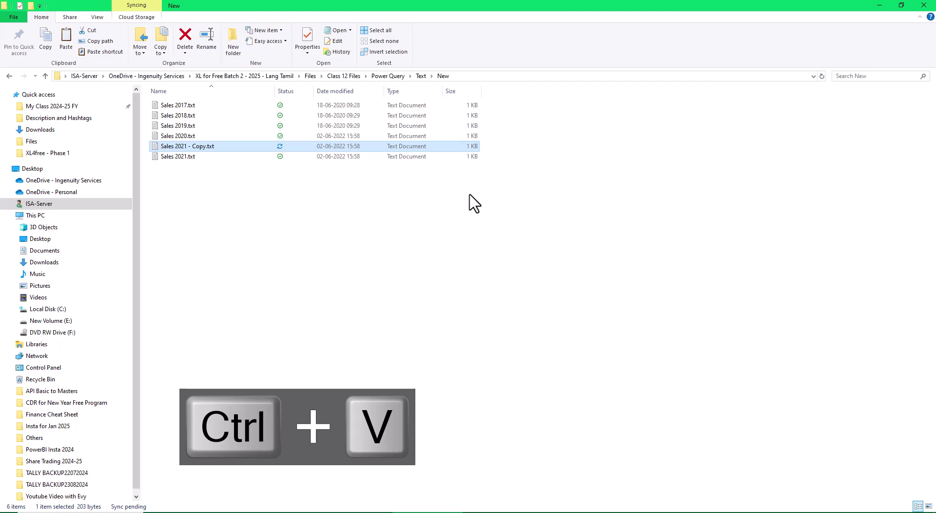
pyautogui.hotkey('ctrl', 'v')
pyautogui.hotkey('ctrl', 'v')
pyautogui.press('Delete')
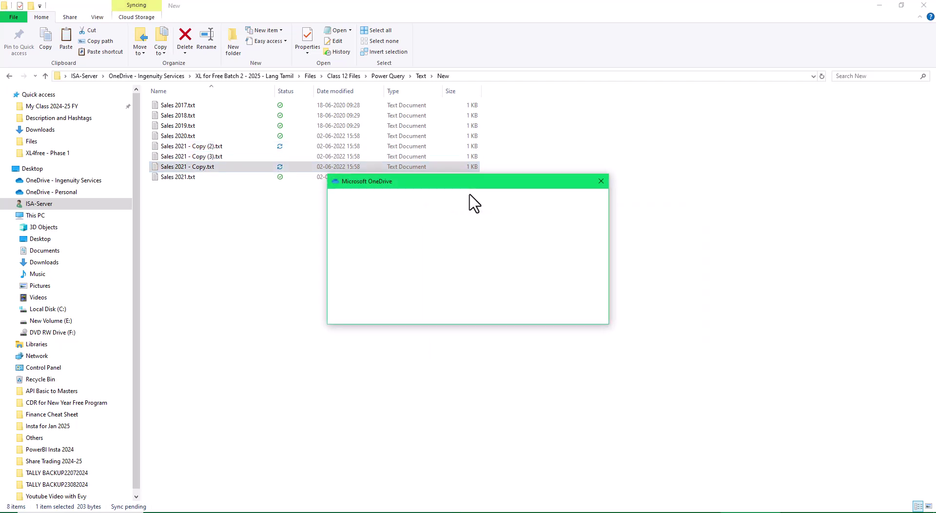
pyautogui.press('F2')
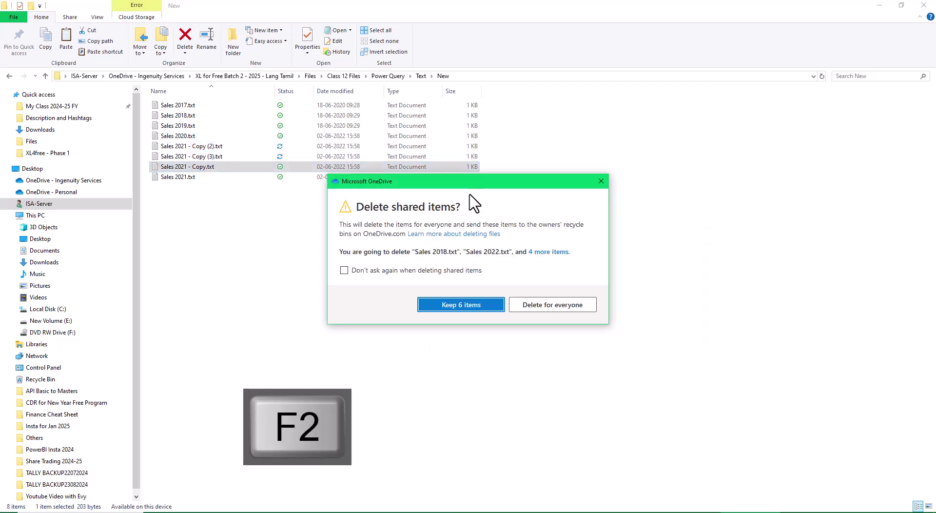
pyautogui.click(553, 305)
# Step: Rename Sales 2021 - Copy.txt as Sales 2022.txt
pyautogui.press('F2')
pyautogui.press('Home')
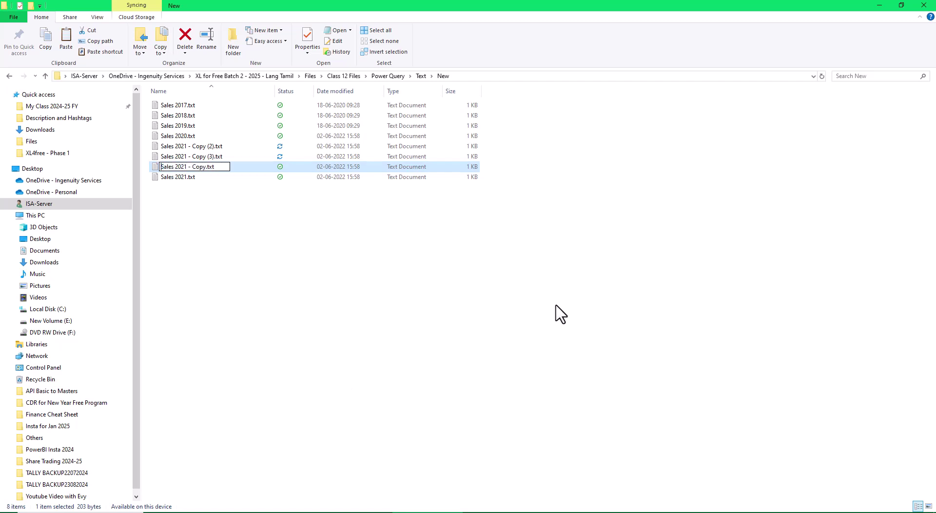
pyautogui.press('F2')
pyautogui.press('Right')
pyautogui.press('Right')
pyautogui.press('Right')
pyautogui.press('Return')
# Step: Rename Sales 2021 - Copy (3).txt as Sales 2023.txt
pyautogui.press('Up')
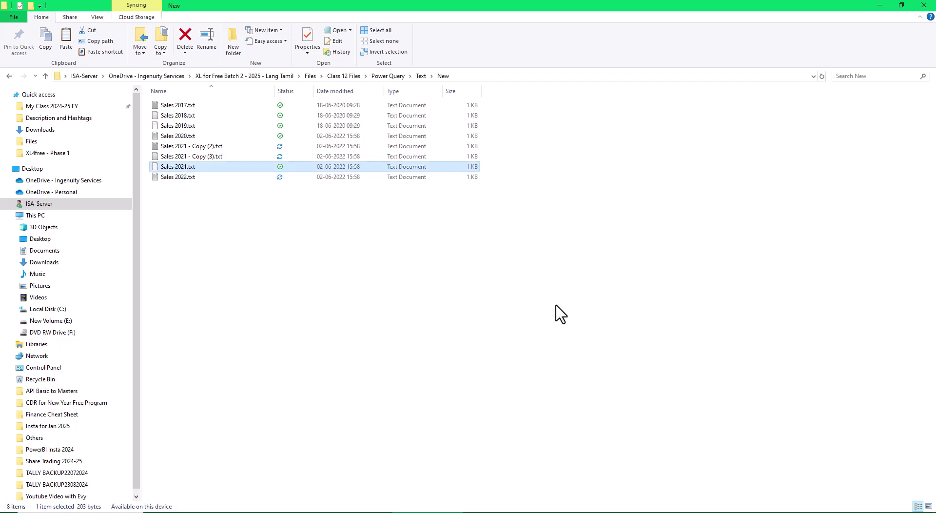
pyautogui.press('Up')
pyautogui.press('F2')
pyautogui.press('Left')
pyautogui.press('Right')
pyautogui.press('Right')
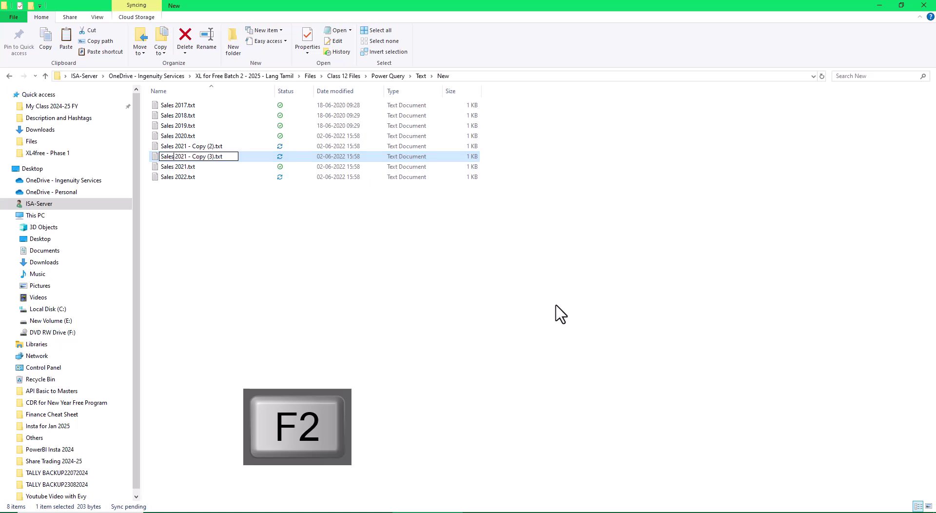
pyautogui.press('F2')
pyautogui.press('Right')
pyautogui.press('Right')
pyautogui.press('Right')
pyautogui.press('BackSpace')
pyautogui.press('BackSpace')
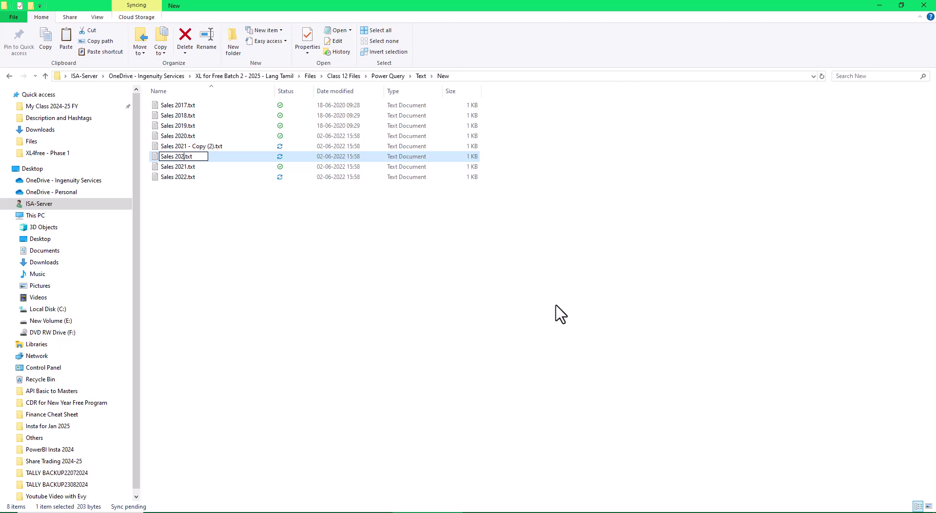
pyautogui.press('Return')
# Step: Rename Sales 2021 - Copy (2).txt as Sales 2024.txt
pyautogui.press('Up')
pyautogui.press('F2')
pyautogui.press('Home')
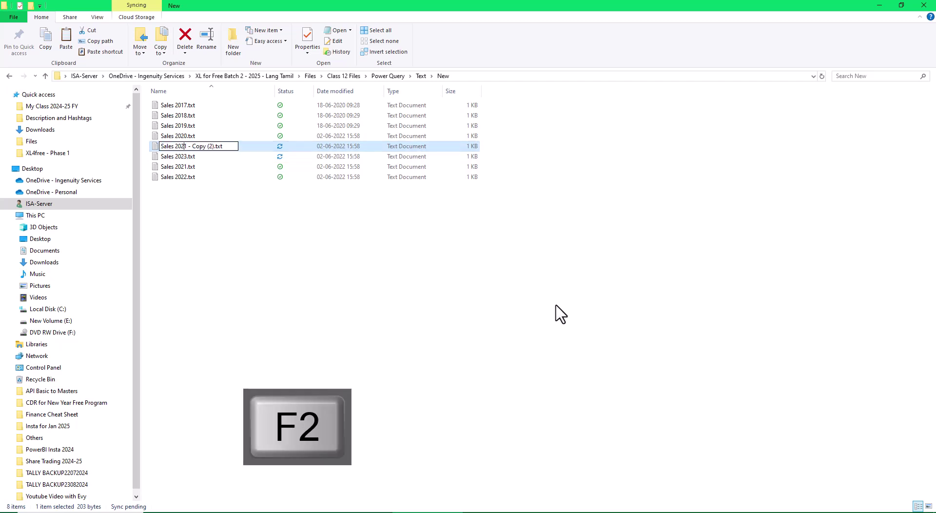
pyautogui.press('Delete')
pyautogui.press('Delete')
pyautogui.press('Delete')
pyautogui.press('Delete')
pyautogui.write('4')
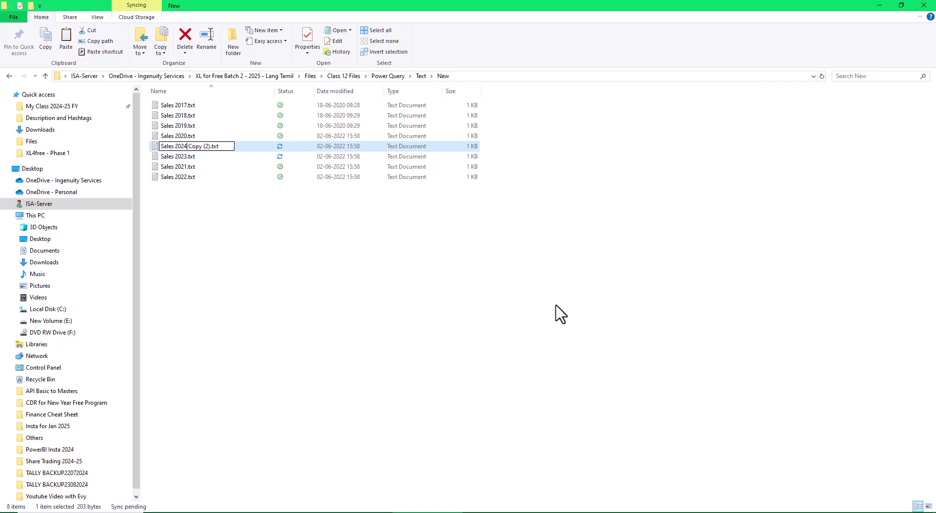
pyautogui.press('Delete')
pyautogui.press('Delete')
pyautogui.press('Delete')
pyautogui.press('Delete')
pyautogui.press('Return')
# Step: Replace every 2021 with 2022 in Sales 2022.txt, and save the file on closing it
pyautogui.press('Up')
pyautogui.press('Up')
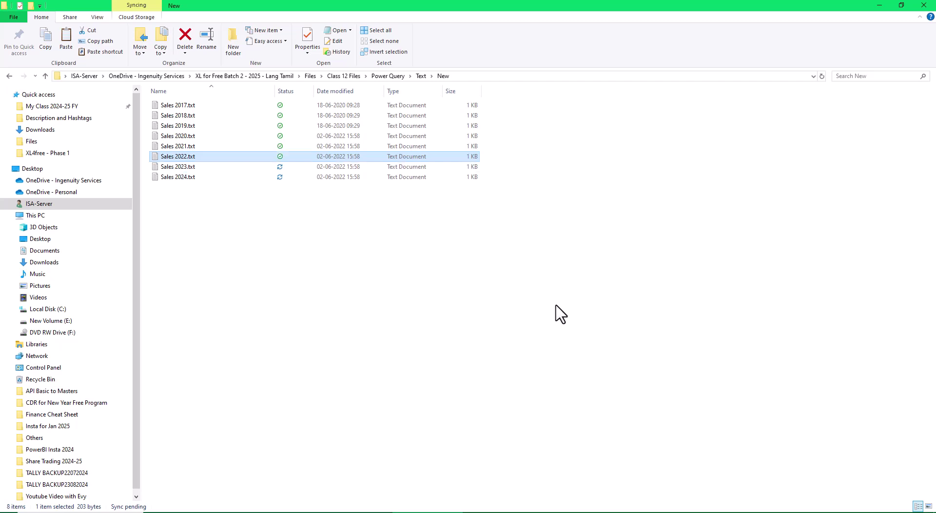
pyautogui.press('Up')
pyautogui.press('Down')
pyautogui.press('Return')
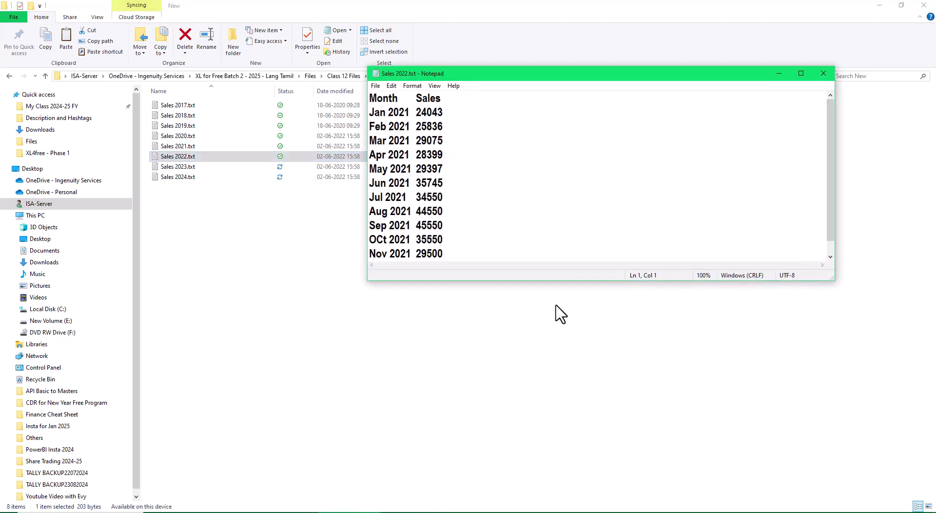
pyautogui.hotkey('ctrl', 'h')
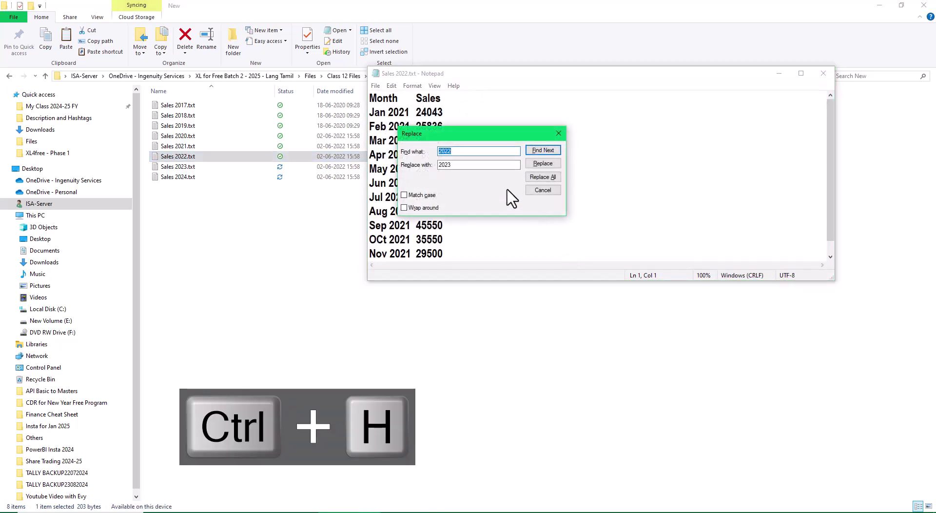
pyautogui.write('2021')
pyautogui.press('Tab')
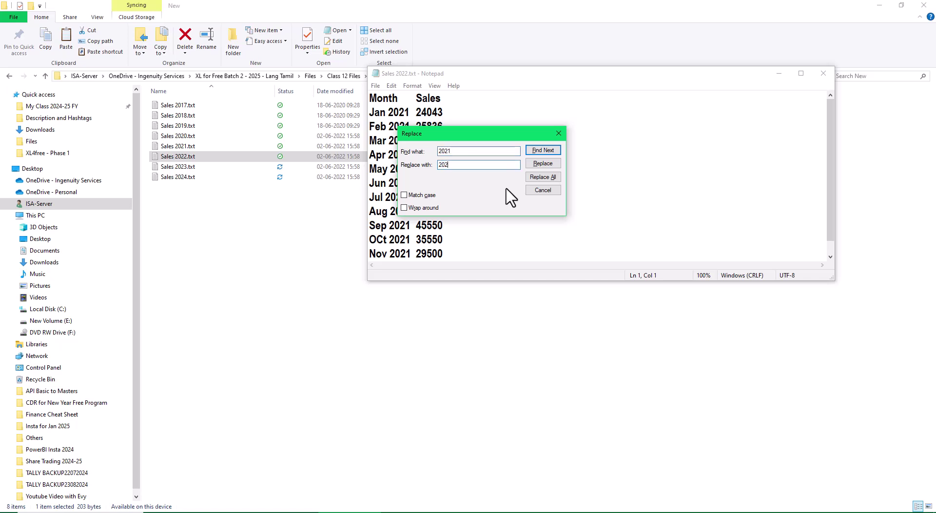
pyautogui.press('Return')
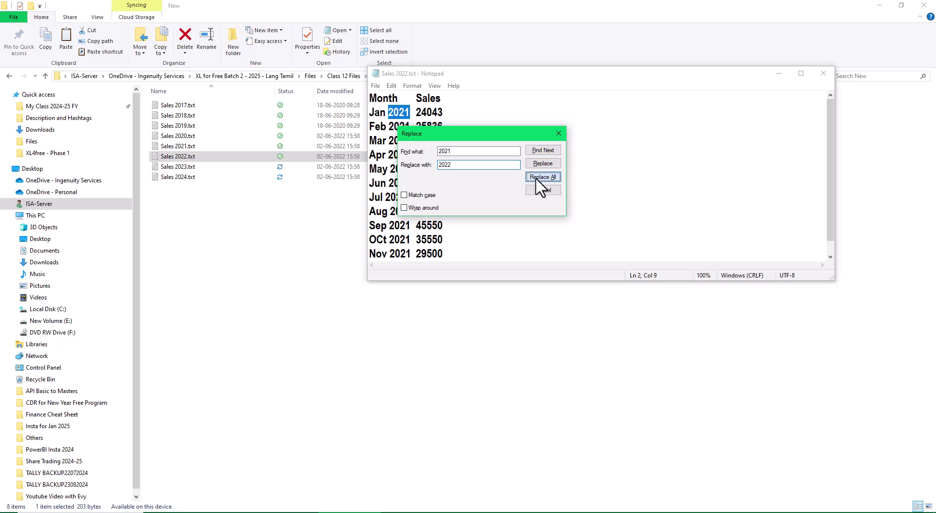
pyautogui.click(538, 178)
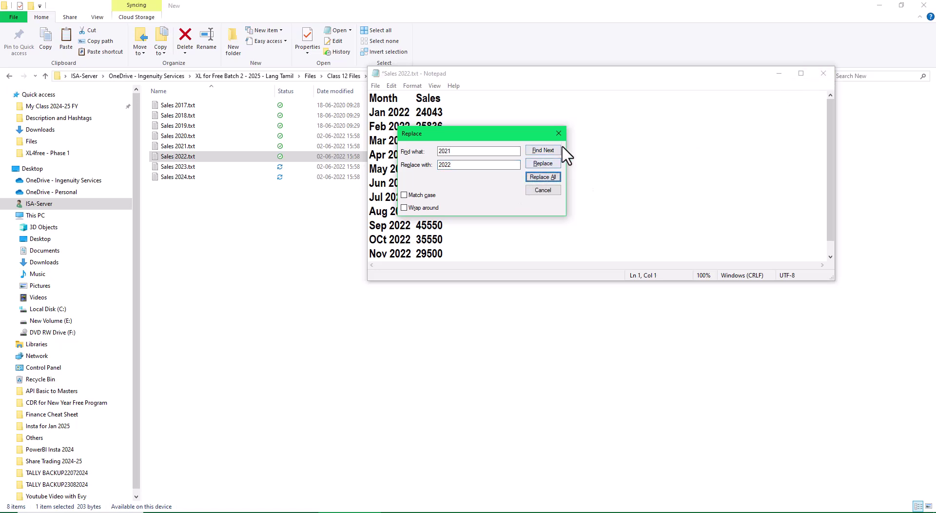
pyautogui.click(558, 134)
pyautogui.scroll(-1, 480, 238)
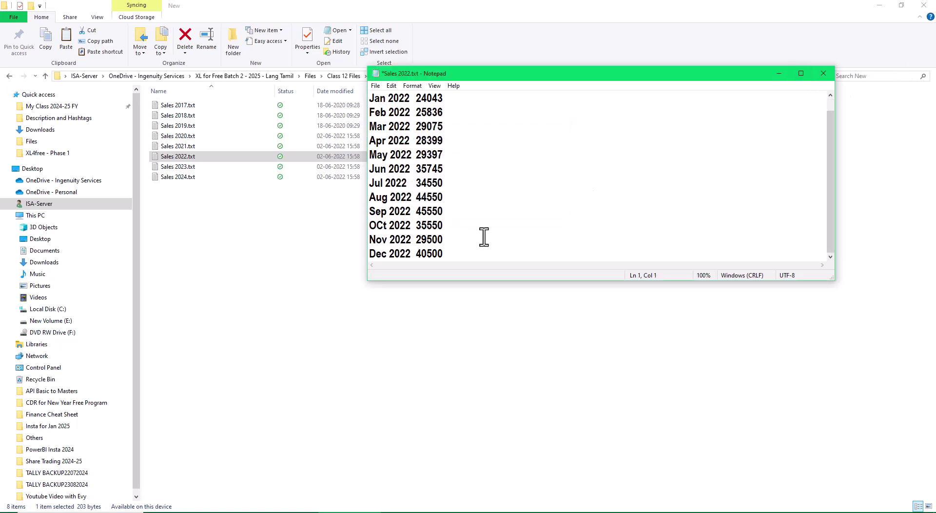
pyautogui.click(822, 73)
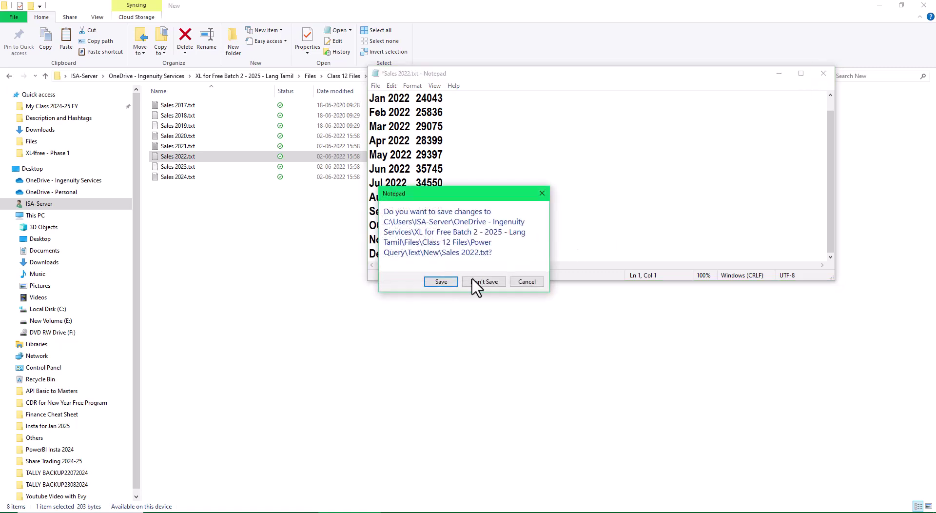
pyautogui.click(440, 279)
# Step: Replace every 2021 with 2023 in Sales 2023.txt, and save the file on closing it
pyautogui.doubleClick(158, 167)
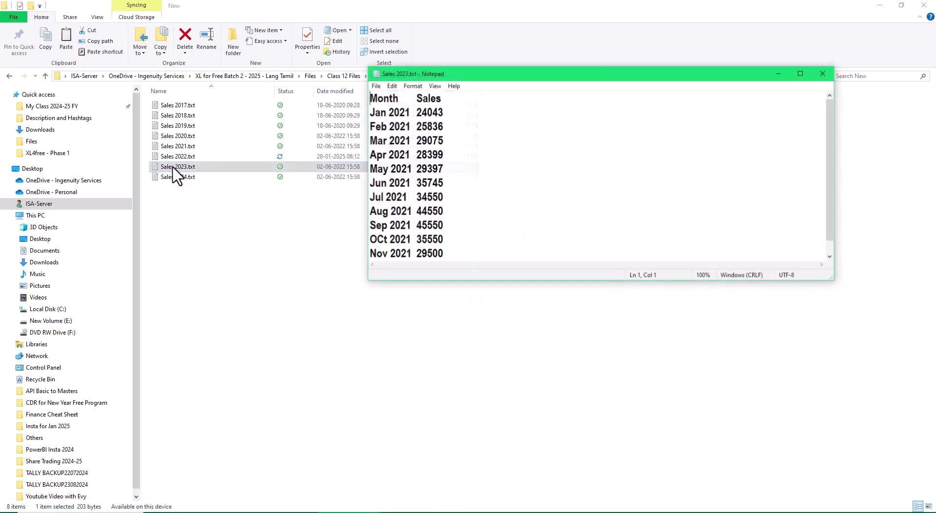
pyautogui.hotkey('ctrl', 'h')
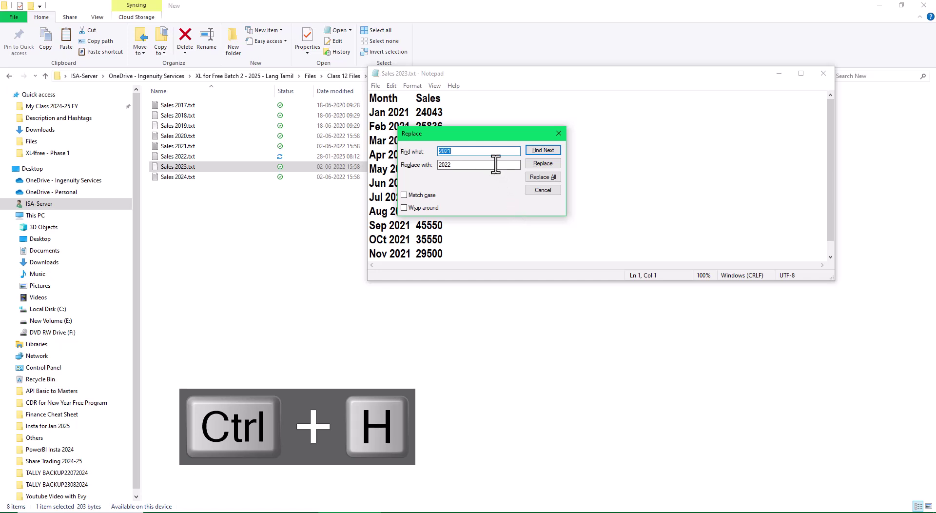
pyautogui.click(469, 168)
pyautogui.click(548, 177)
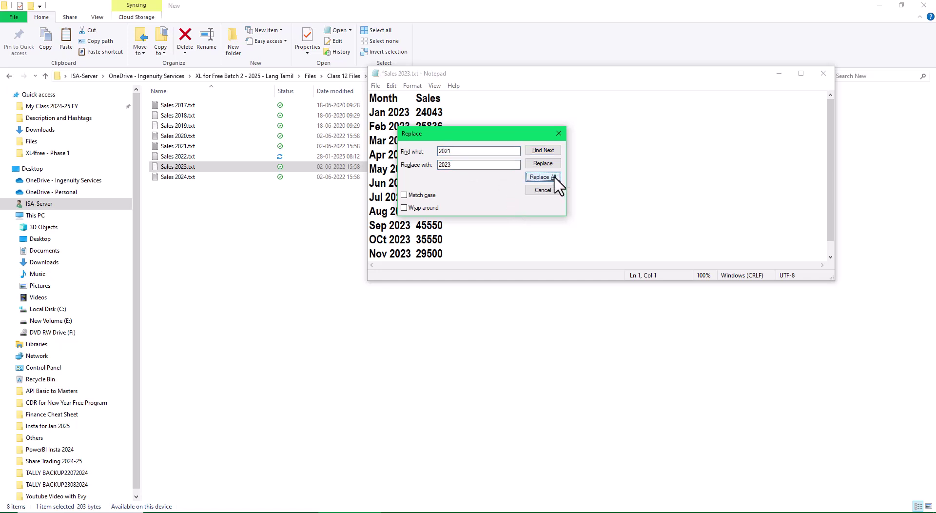
pyautogui.click(559, 134)
pyautogui.scroll(-1, 637, 163)
pyautogui.click(822, 74)
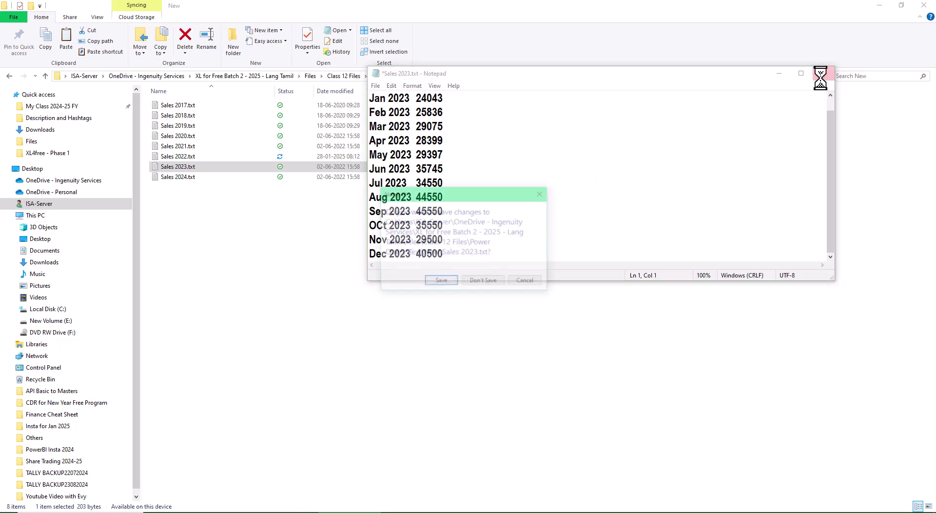
pyautogui.click(443, 281)
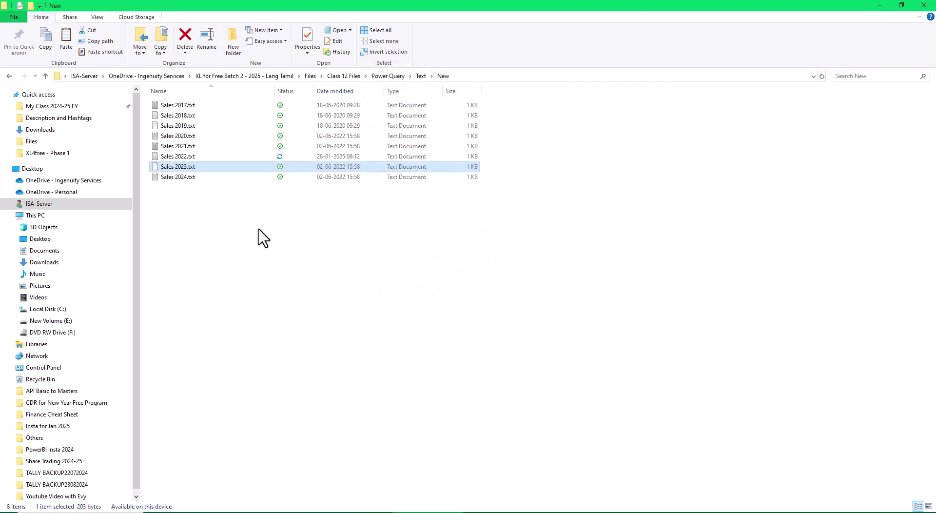
# Step: Replace every 2021 with 2024 in Sales 2024.txt, and save the file on closing it
pyautogui.doubleClick(179, 180)
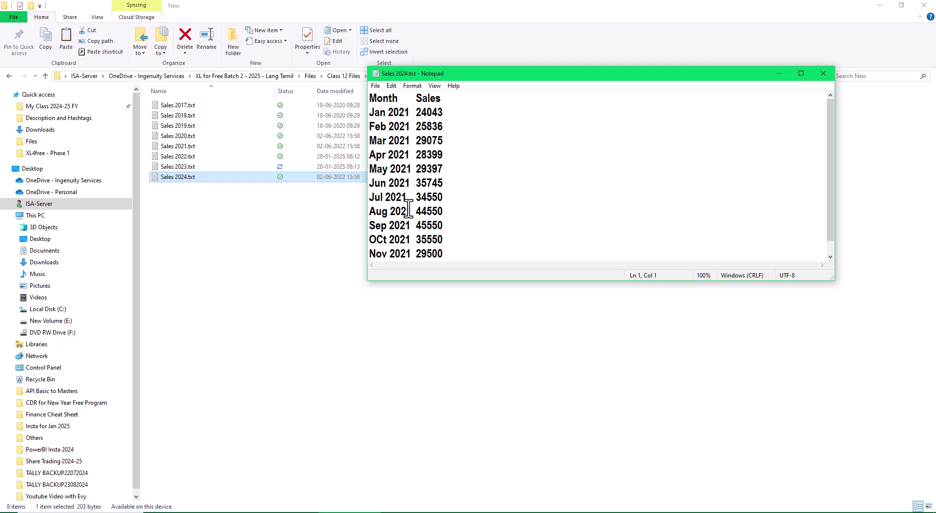
pyautogui.hotkey('ctrl', 'h')
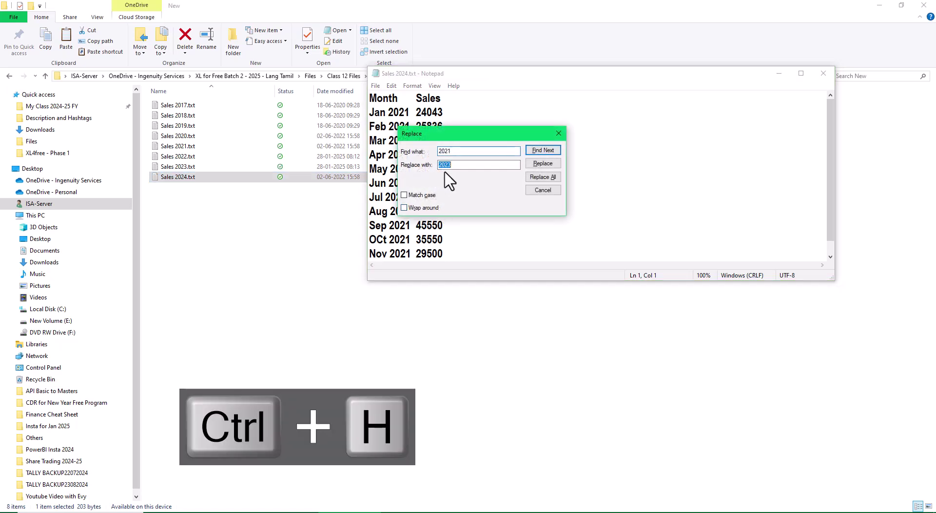
pyautogui.click(542, 178)
pyautogui.click(558, 133)
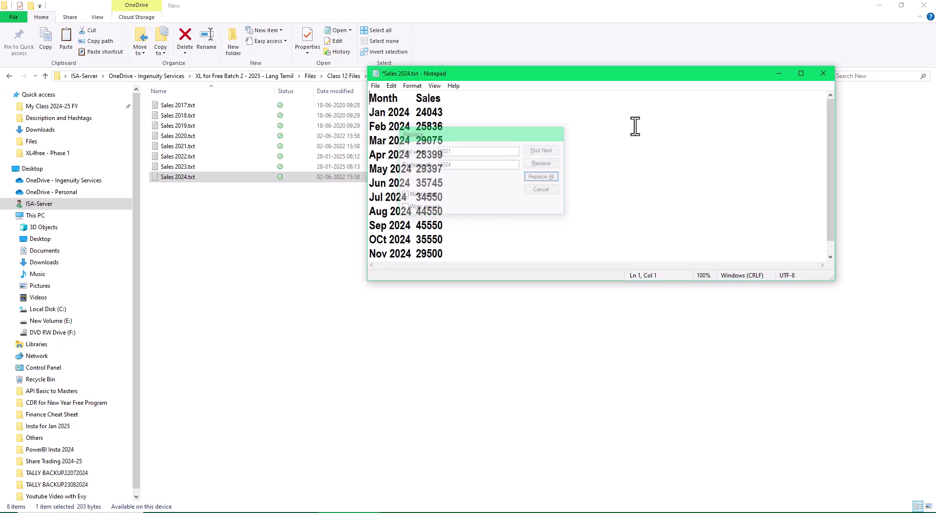
pyautogui.click(822, 73)
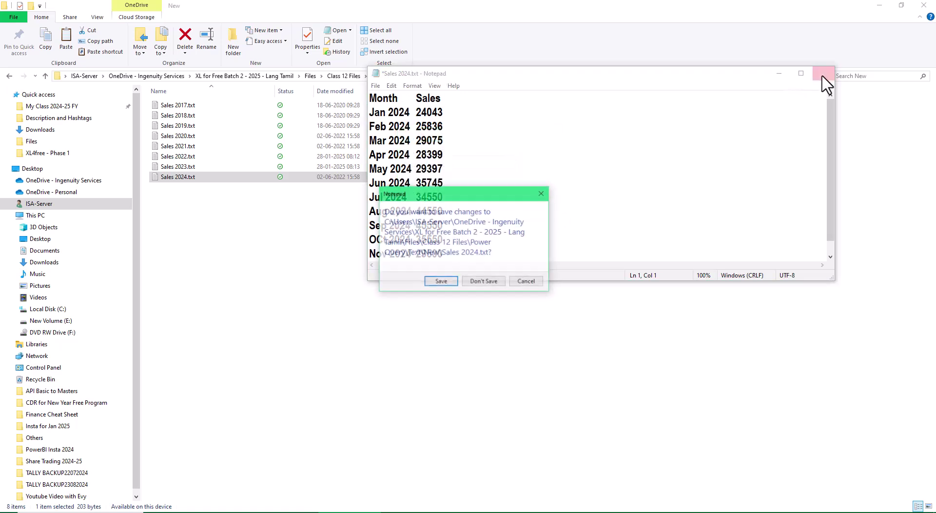
pyautogui.click(434, 282)
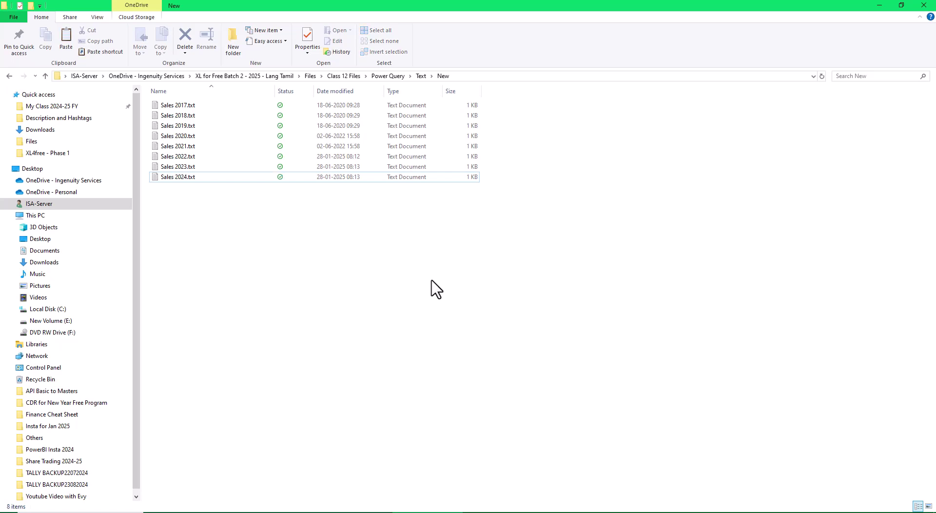
# Step: Open Sales 2014.txt, Sales 2015.txt and Sales 2016.txt from the Old folder to view their contents
pyautogui.click(9, 76)
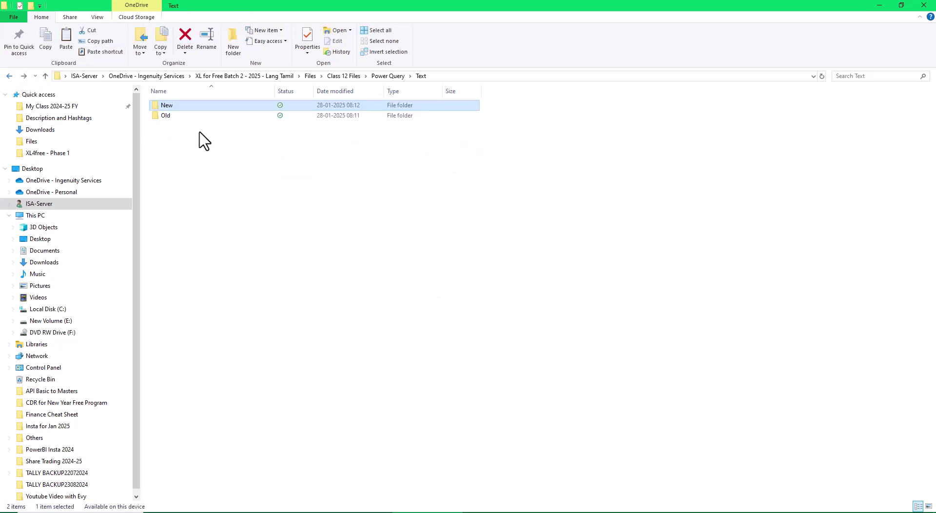
pyautogui.doubleClick(179, 118)
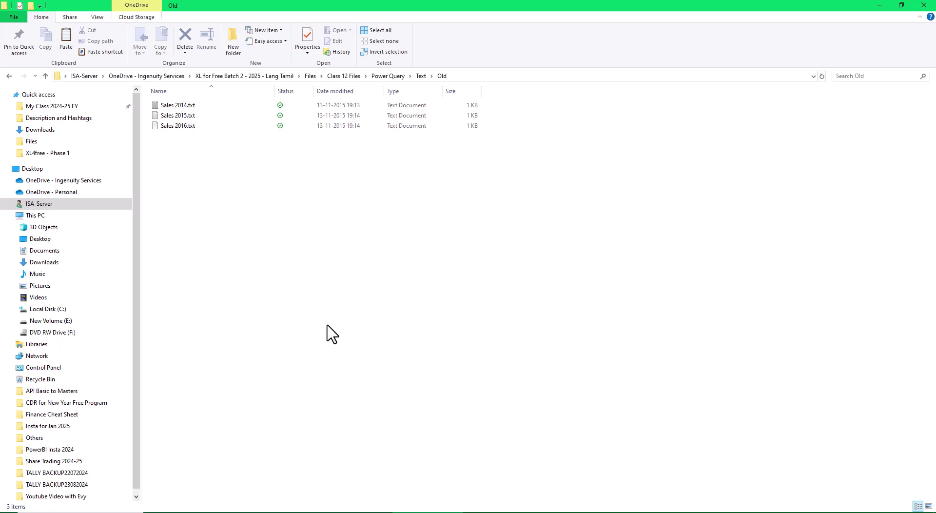
pyautogui.click(178, 106)
pyautogui.doubleClick(179, 106)
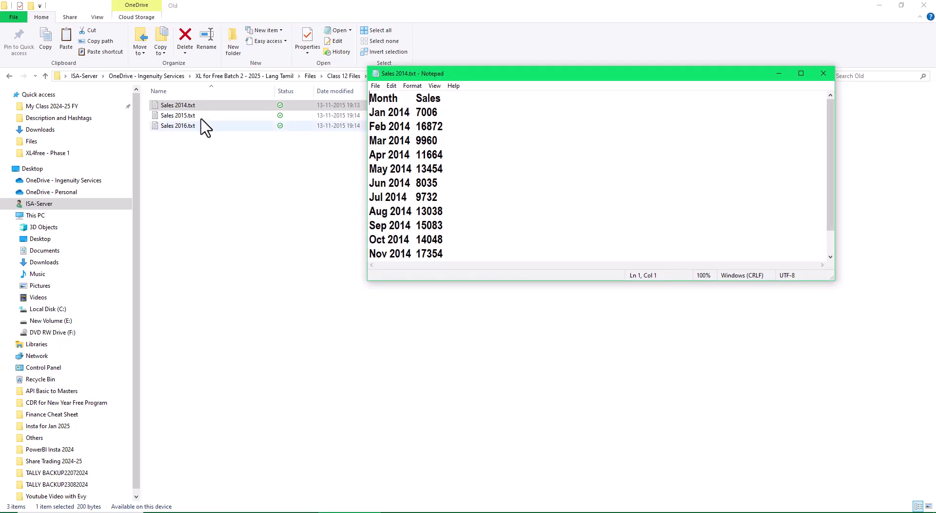
pyautogui.click(189, 116)
pyautogui.doubleClick(188, 116)
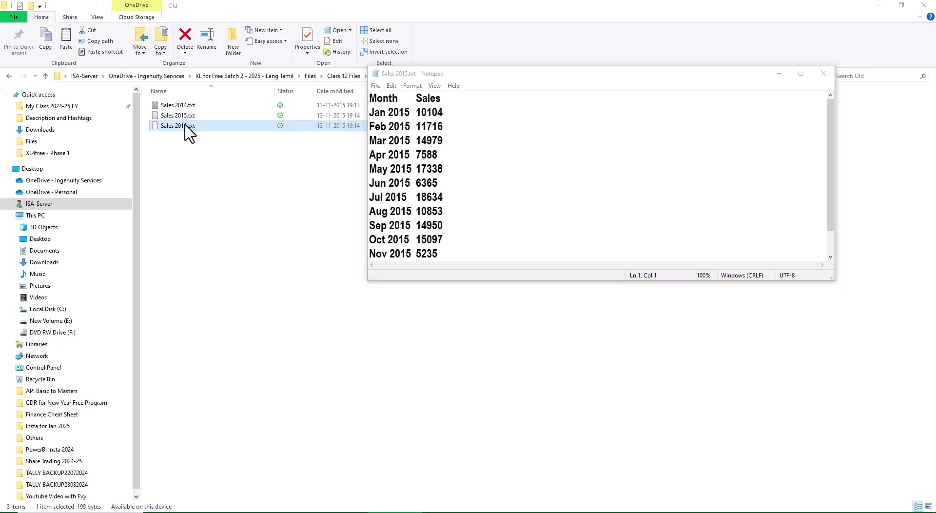
pyautogui.doubleClick(185, 126)
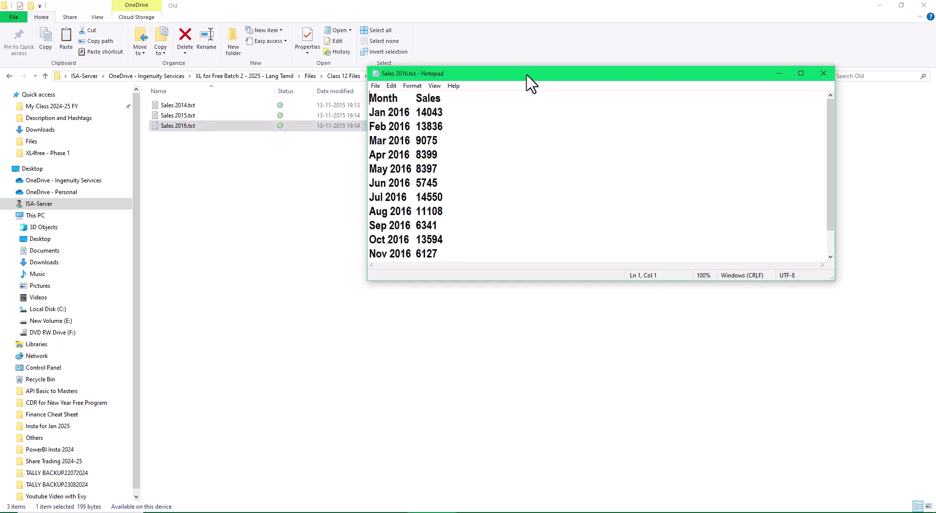
# Step: Arrange the Sales 2016.txt, Sales 2015.txt and Sales 2014.txt windows side by side to compare their data
pyautogui.moveTo(529, 74); pyautogui.dragTo(208, 239)
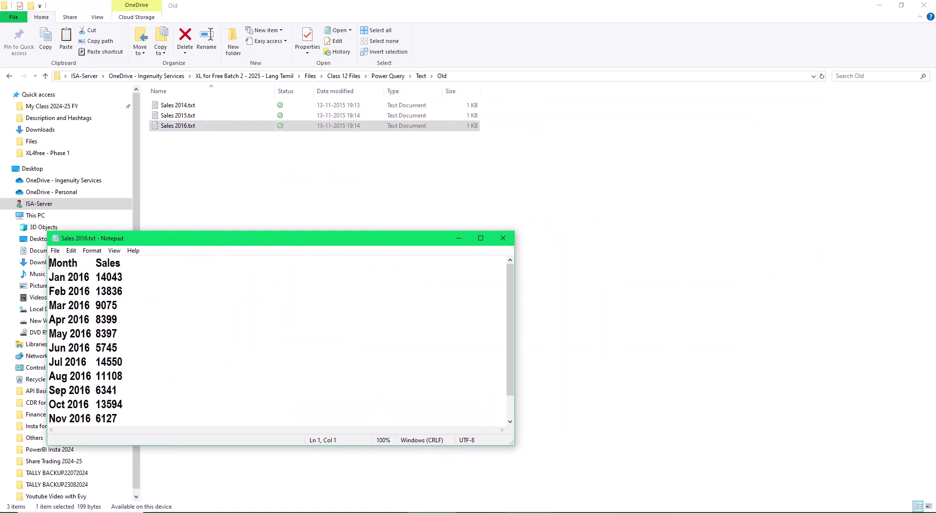
pyautogui.click(390, 512)
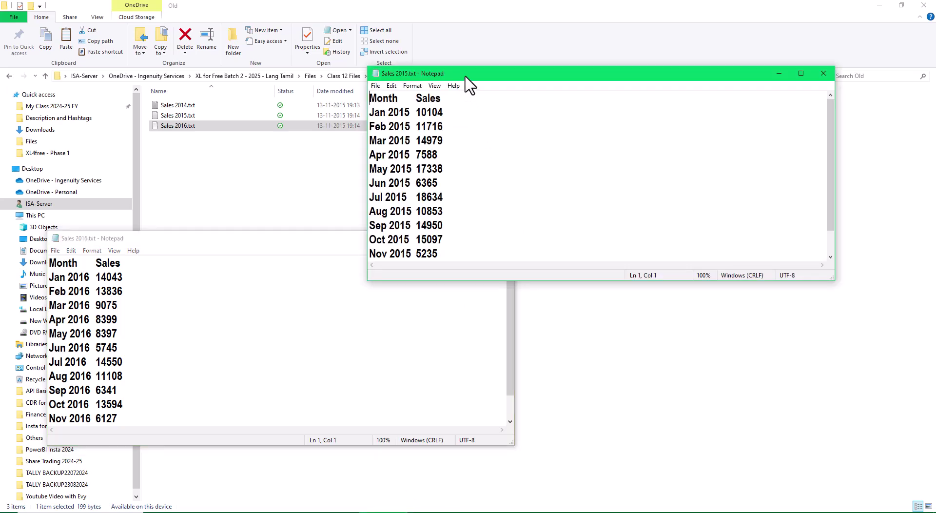
pyautogui.moveTo(463, 76); pyautogui.dragTo(311, 236)
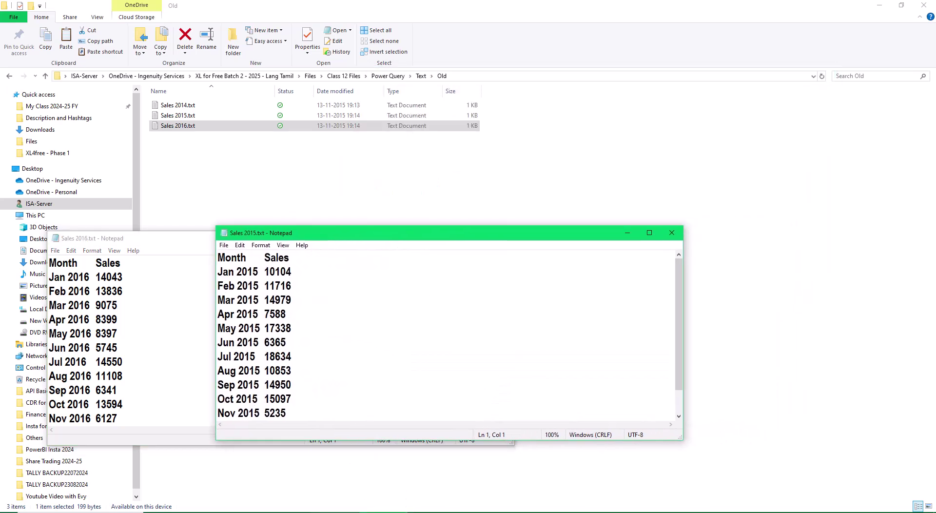
pyautogui.click(333, 512)
pyautogui.moveTo(484, 74); pyautogui.dragTo(502, 228)
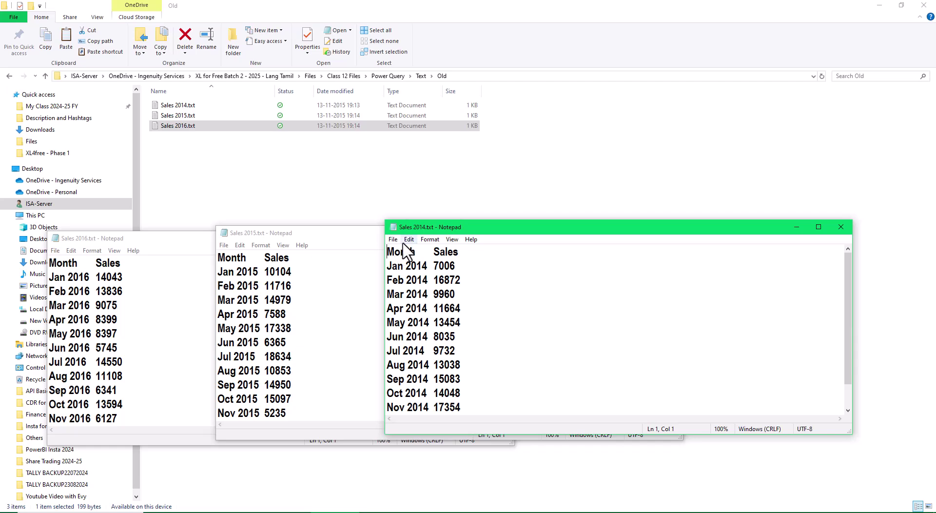
# Step: Stack the three text file windows in year order from 2014 to 2016 to compare their Month and Sales headings
pyautogui.moveTo(553, 230); pyautogui.dragTo(435, 14)
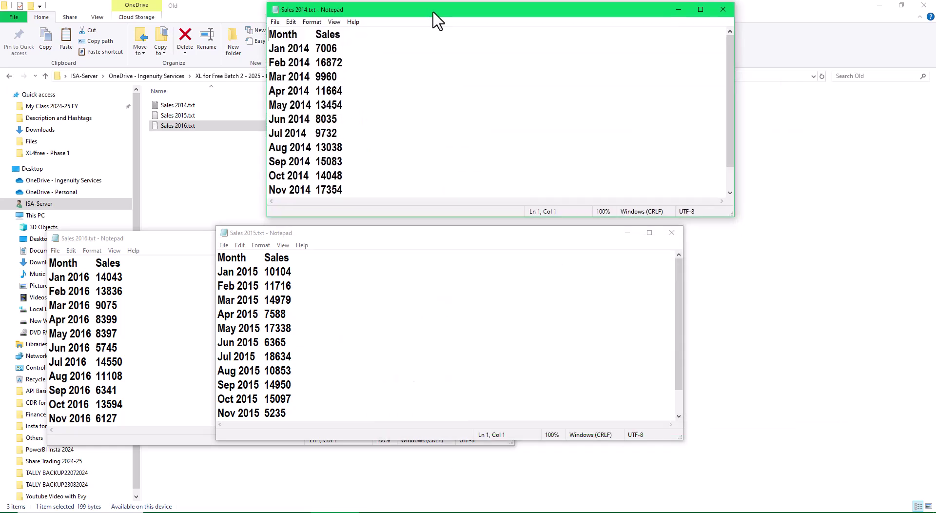
pyautogui.moveTo(247, 258); pyautogui.dragTo(290, 257)
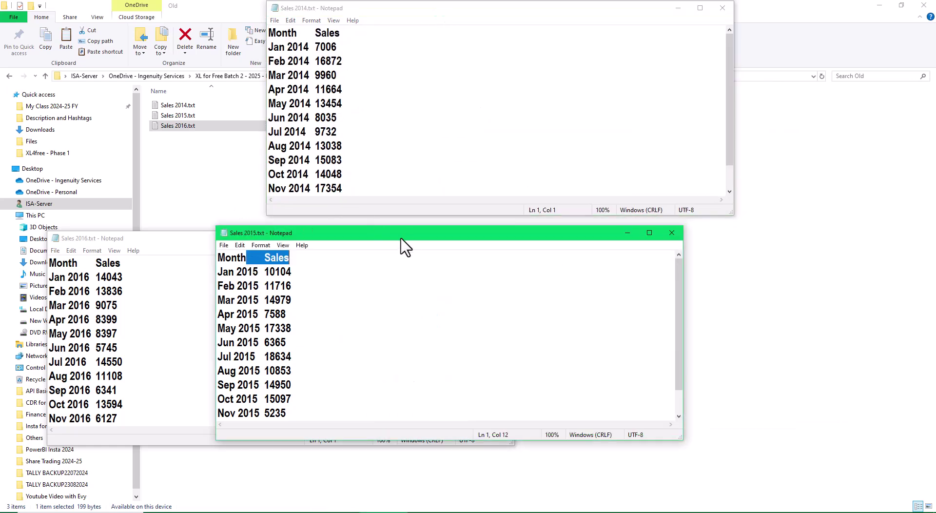
pyautogui.moveTo(403, 232); pyautogui.dragTo(455, 109)
pyautogui.moveTo(127, 242); pyautogui.dragTo(344, 250)
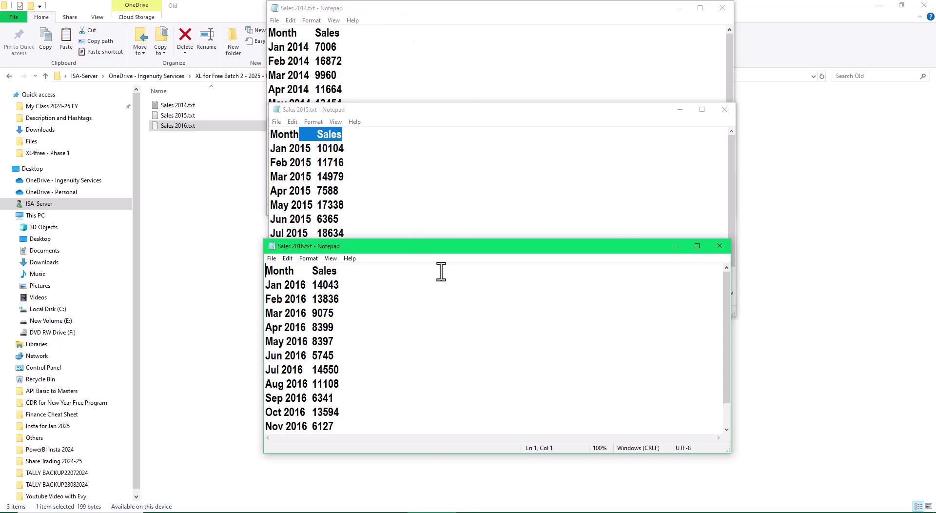
# Step: Close the three sales text files and the Old folder window
pyautogui.click(719, 246)
pyautogui.click(724, 109)
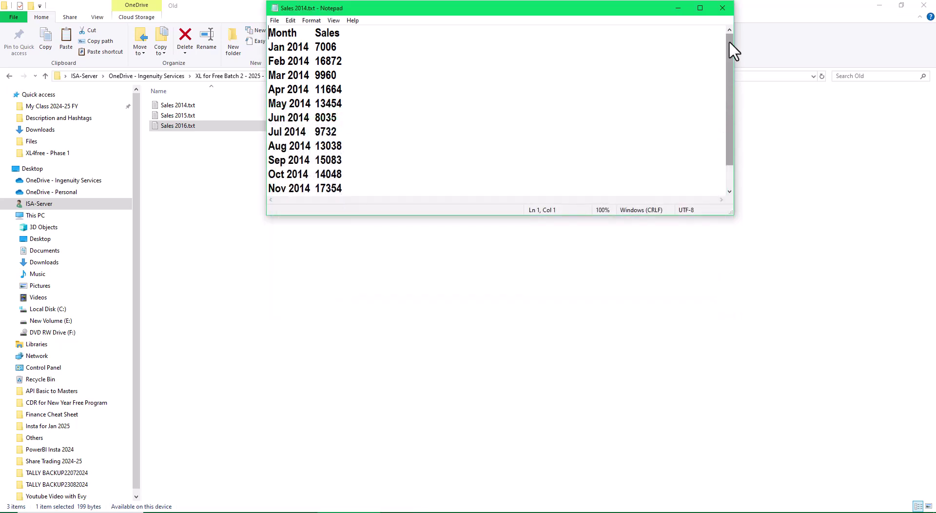
pyautogui.click(721, 8)
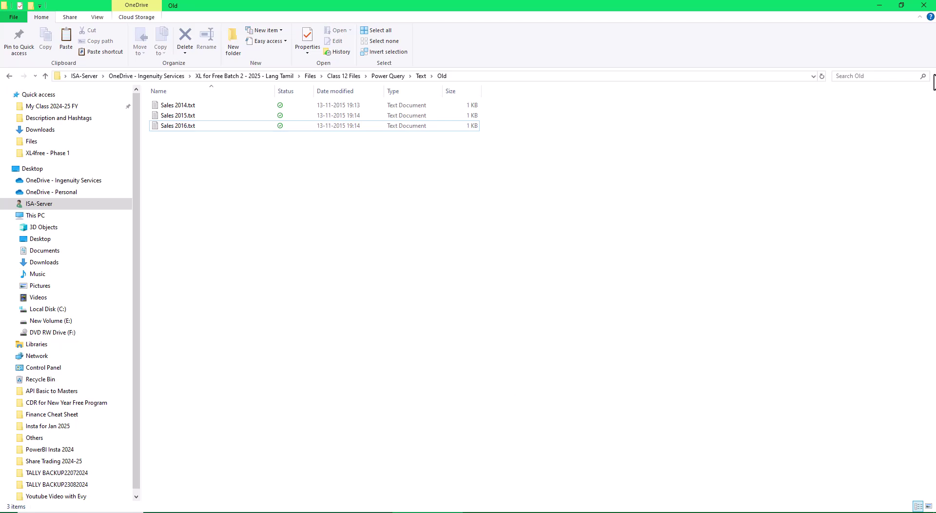
pyautogui.click(928, 6)
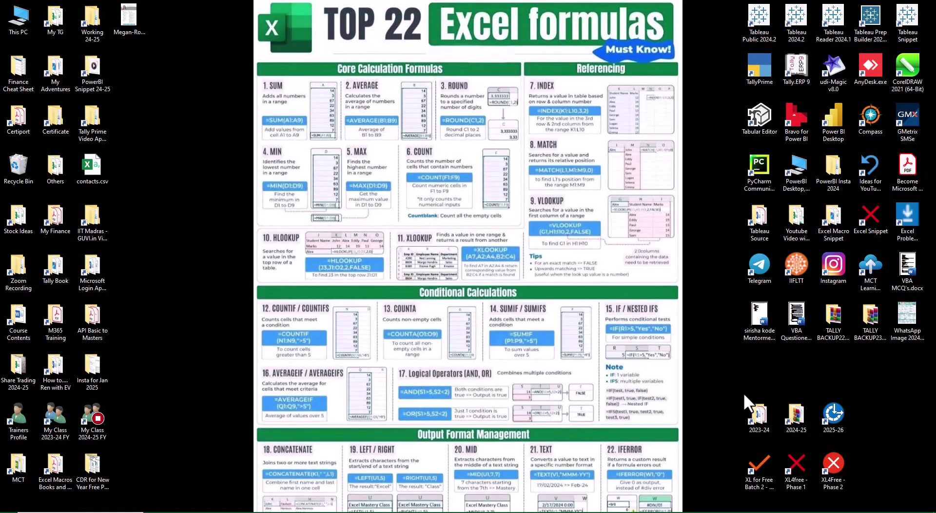
# Step: Switch to Excel's blank workbook, look through the available data source categories, and start importing data from a folder
pyautogui.click(571, 512)
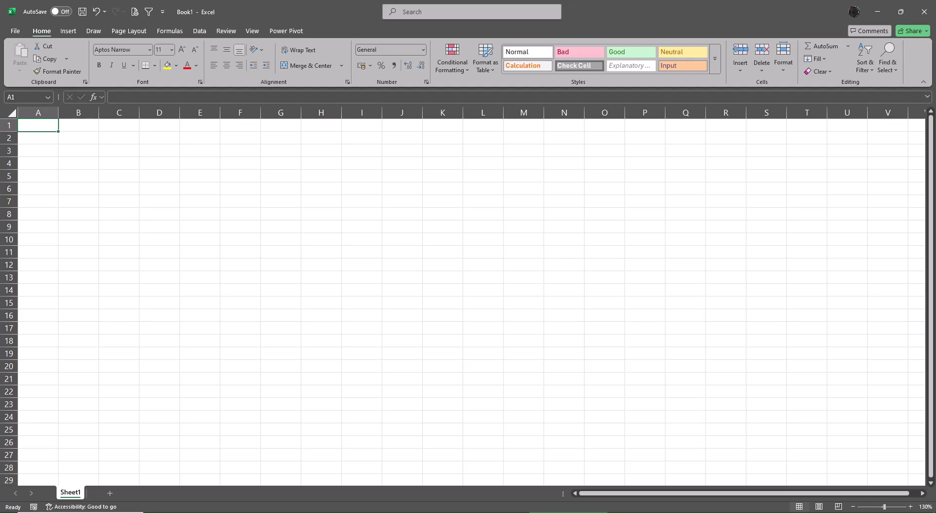
pyautogui.click(199, 30)
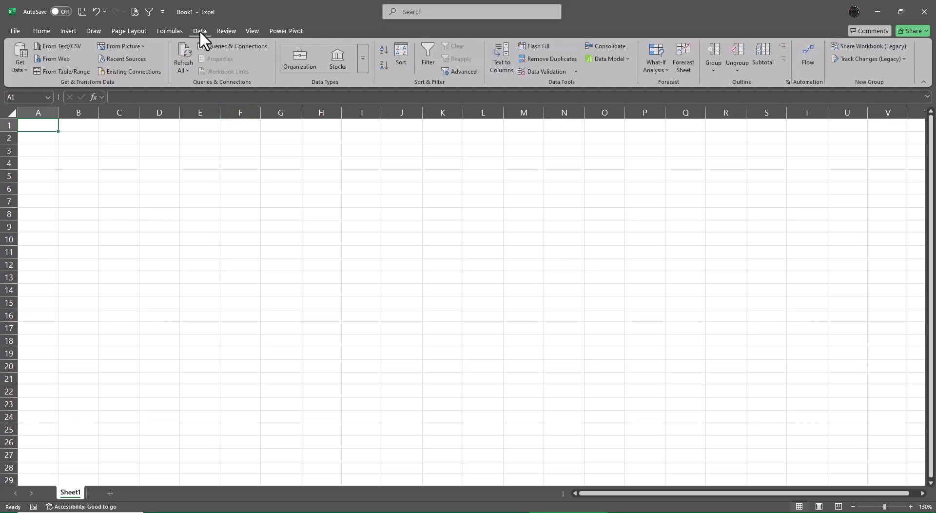
pyautogui.click(19, 74)
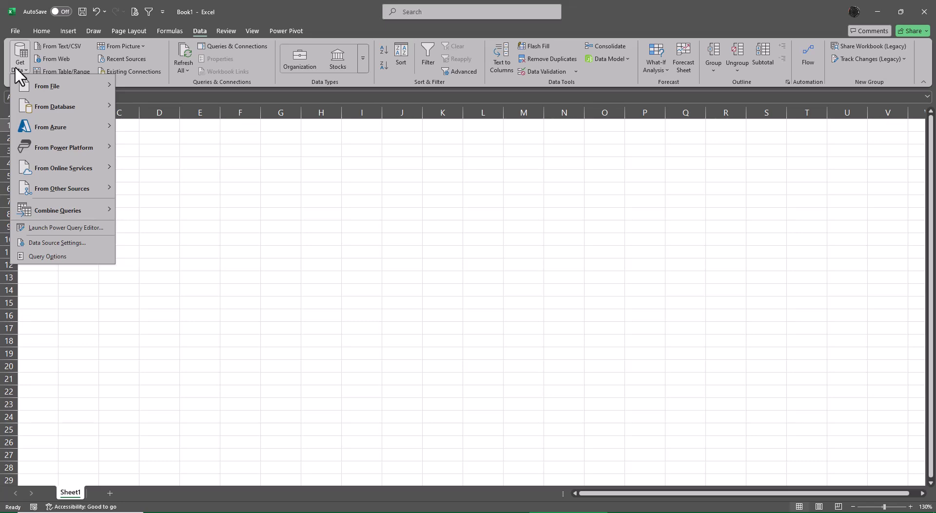
pyautogui.moveTo(27, 81)
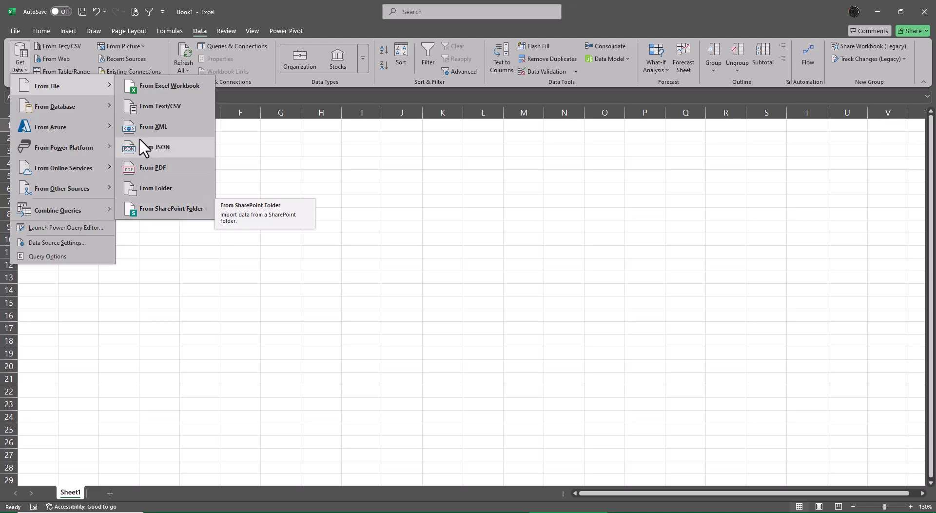
pyautogui.moveTo(98, 101)
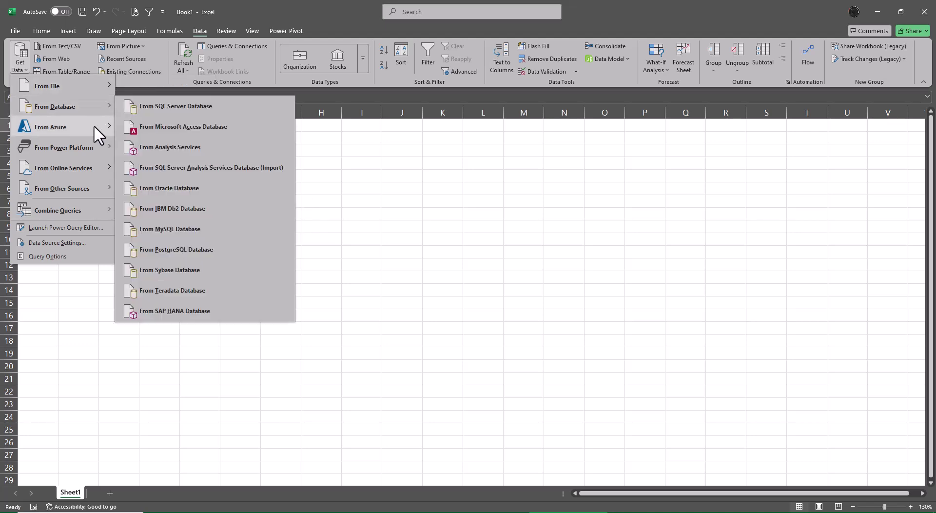
pyautogui.moveTo(93, 127)
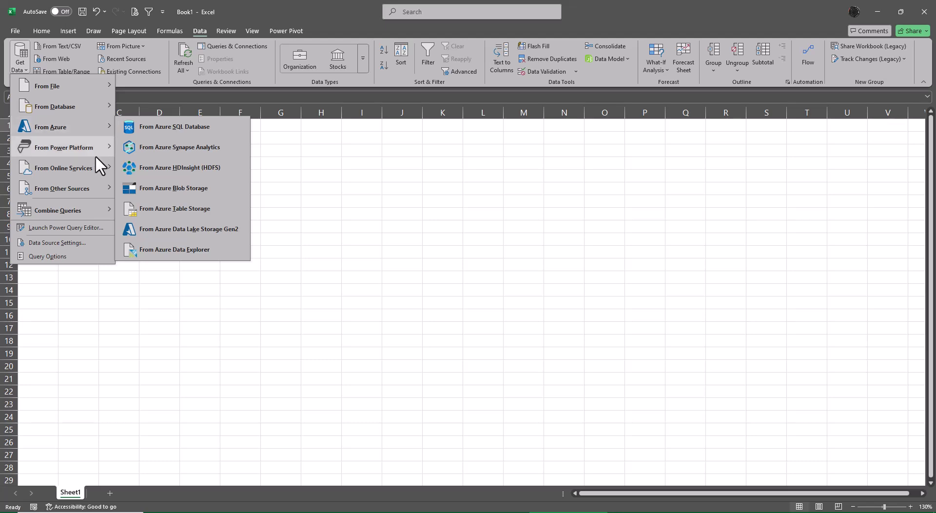
pyautogui.moveTo(95, 155)
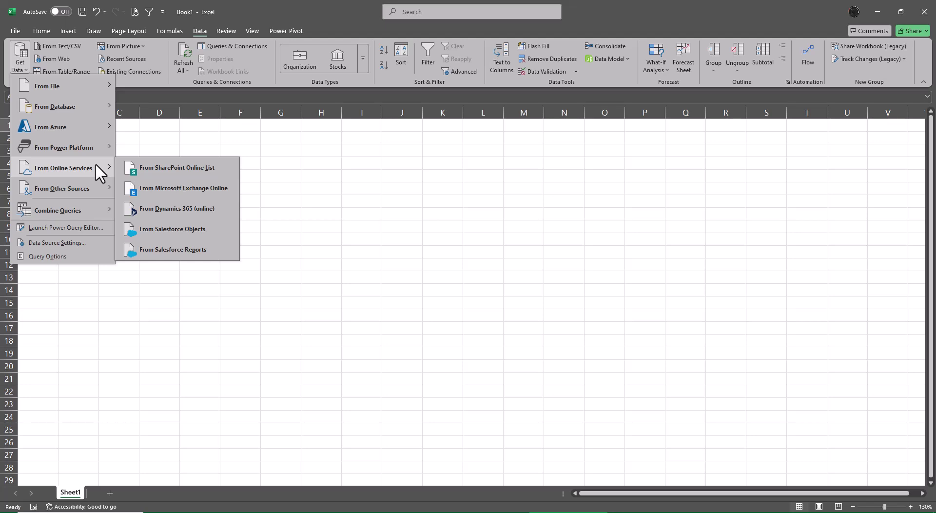
pyautogui.moveTo(92, 190)
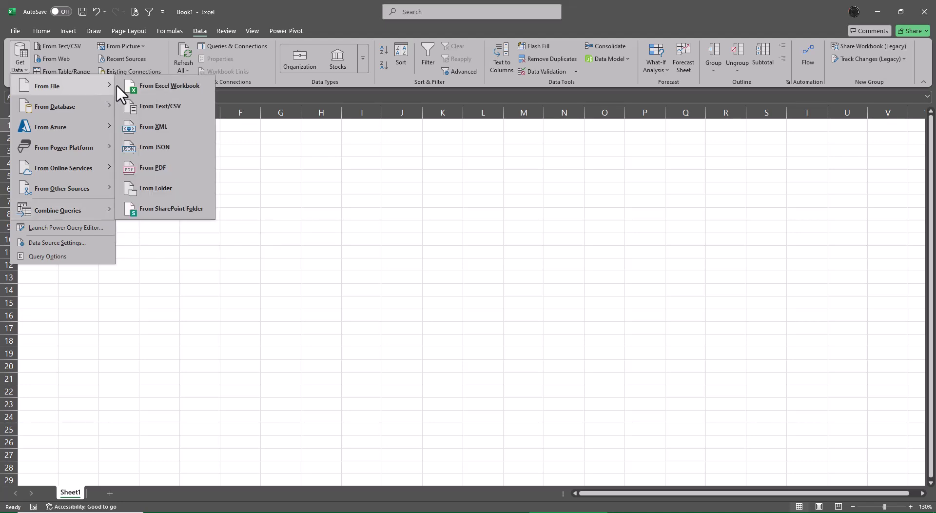
pyautogui.click(175, 190)
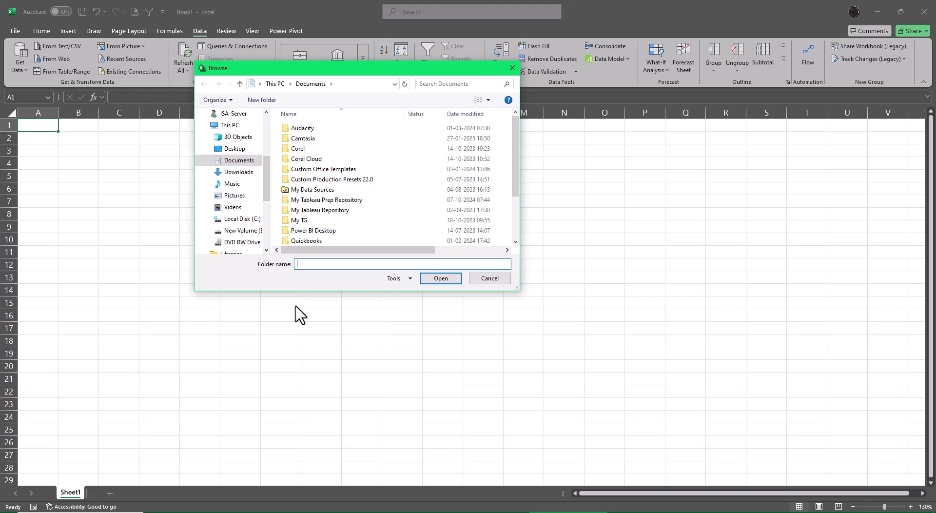
# Step: Choose the Old folder as source, from the desktop's XL for Free Batch 2 folder under Files, Class 12 Files, Power Query, Text
pyautogui.click(247, 150)
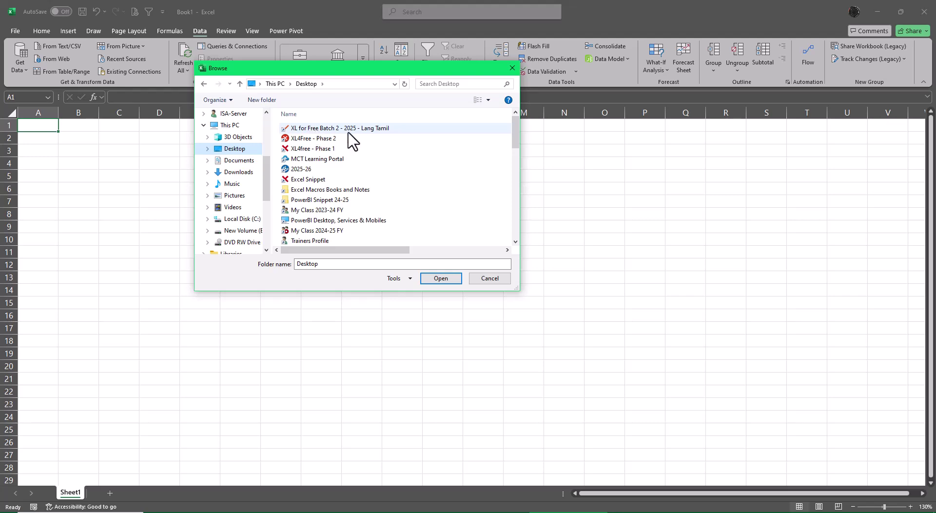
pyautogui.doubleClick(331, 128)
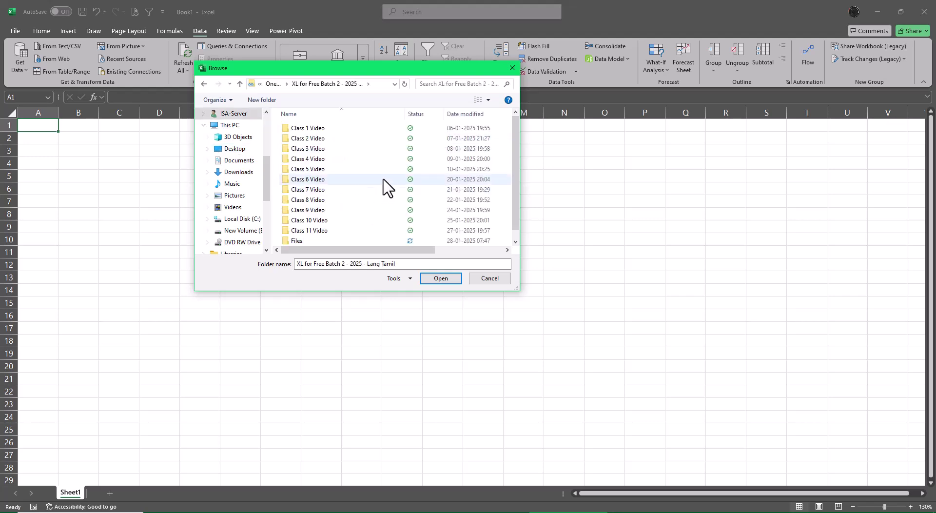
pyautogui.scroll(-1, 342, 235)
pyautogui.doubleClick(339, 229)
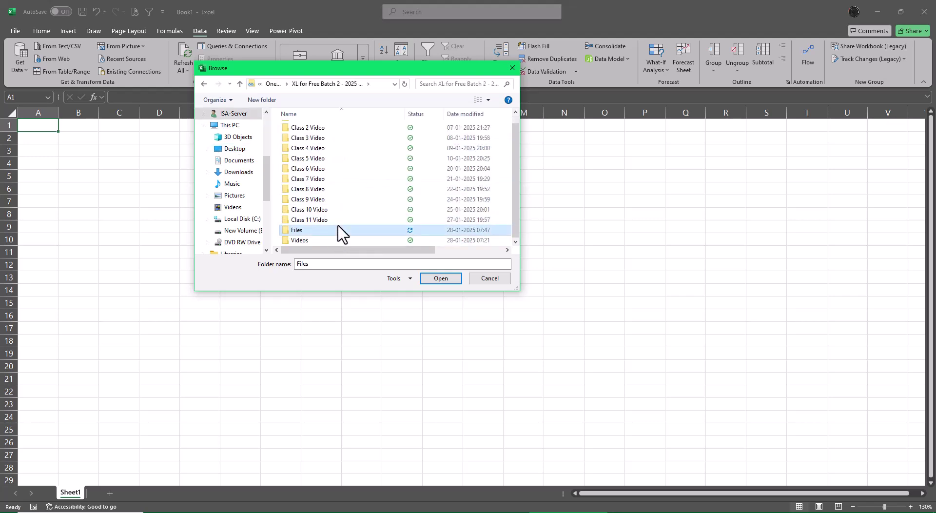
pyautogui.doubleClick(327, 240)
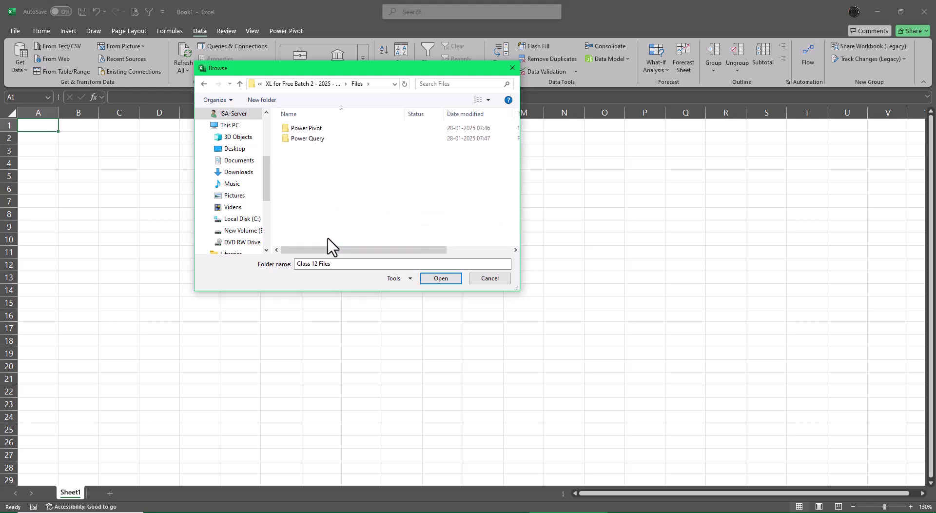
pyautogui.click(317, 139)
pyautogui.press('Return')
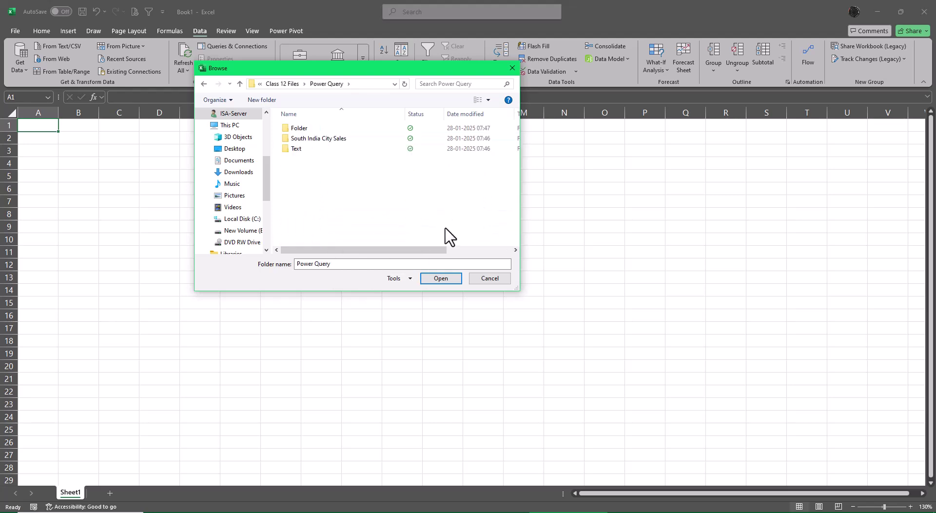
pyautogui.click(297, 149)
pyautogui.press('Return')
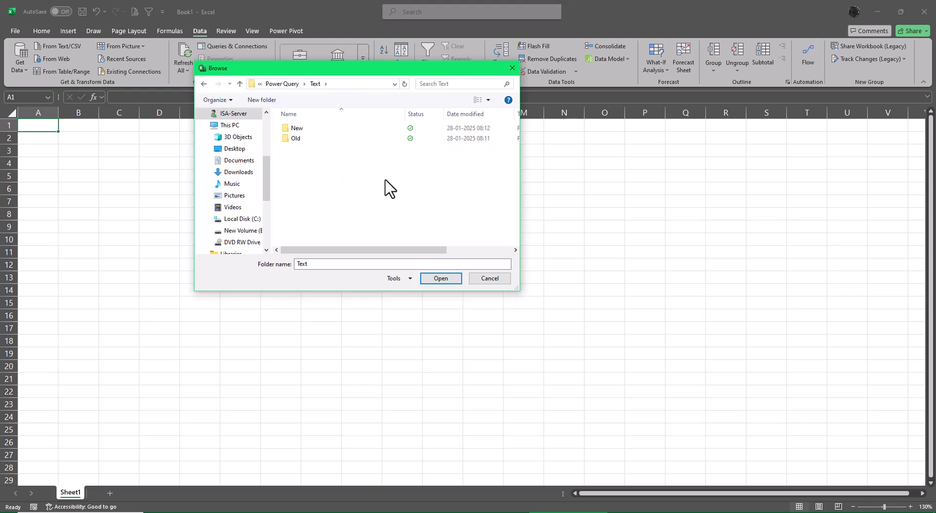
pyautogui.click(297, 139)
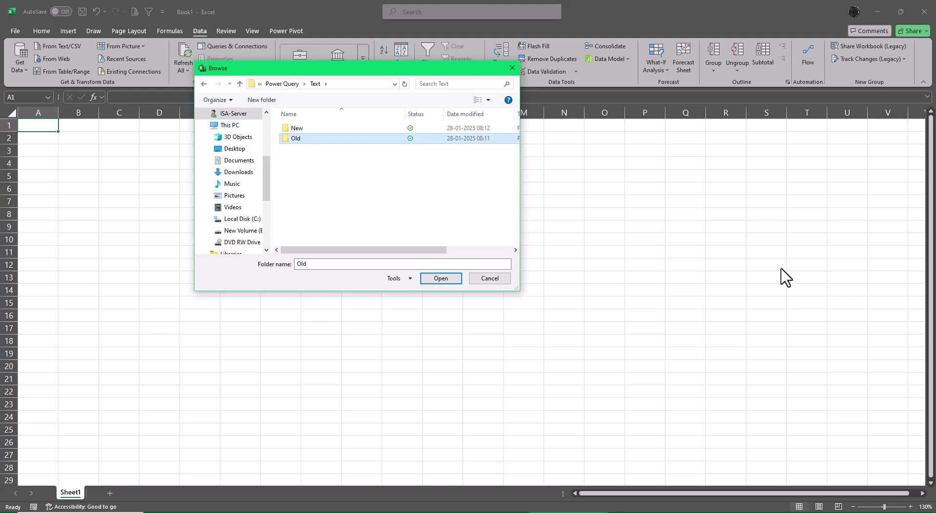
pyautogui.click(446, 282)
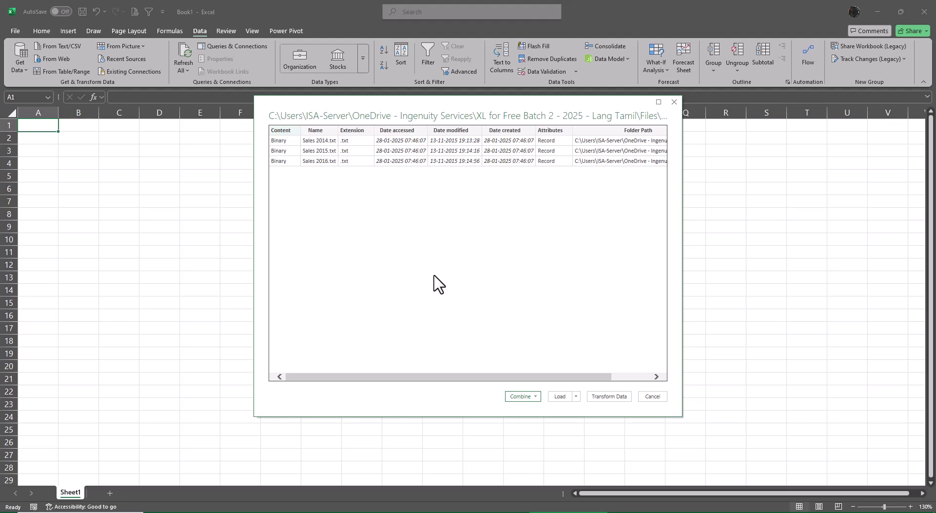
# Step: Check the combine options for the Old folder's files, and open the file list for transformation in Power Query Editor
pyautogui.click(536, 396)
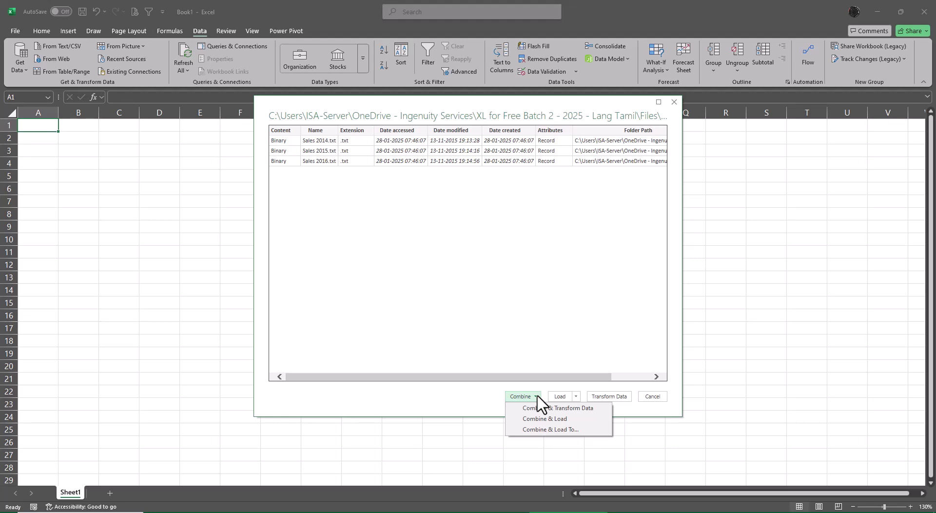
pyautogui.click(559, 325)
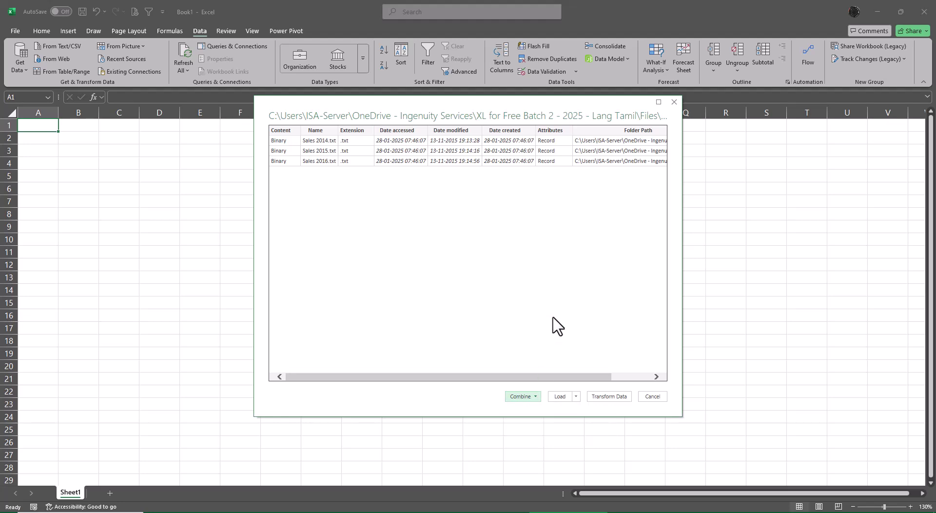
pyautogui.click(603, 397)
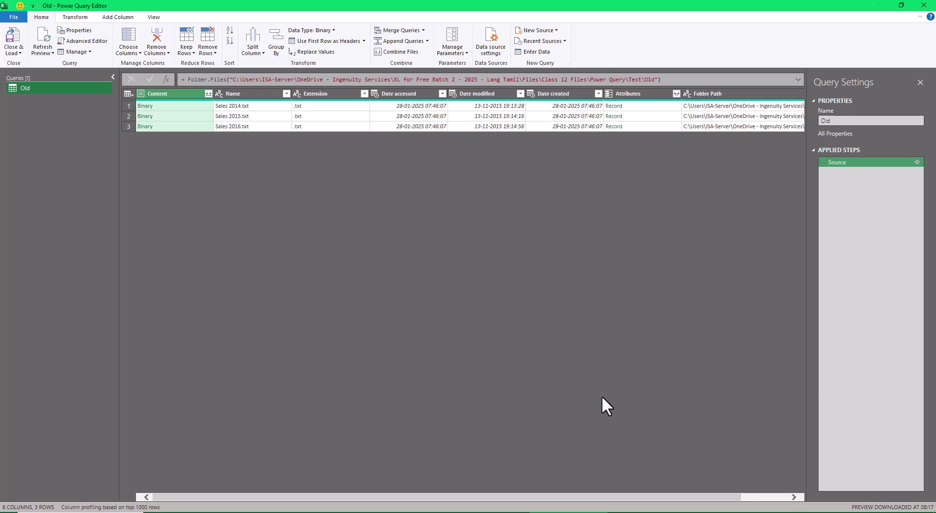
# Step: Try removing all columns except Content from the Old query, and delete that applied step
pyautogui.rightClick(194, 97)
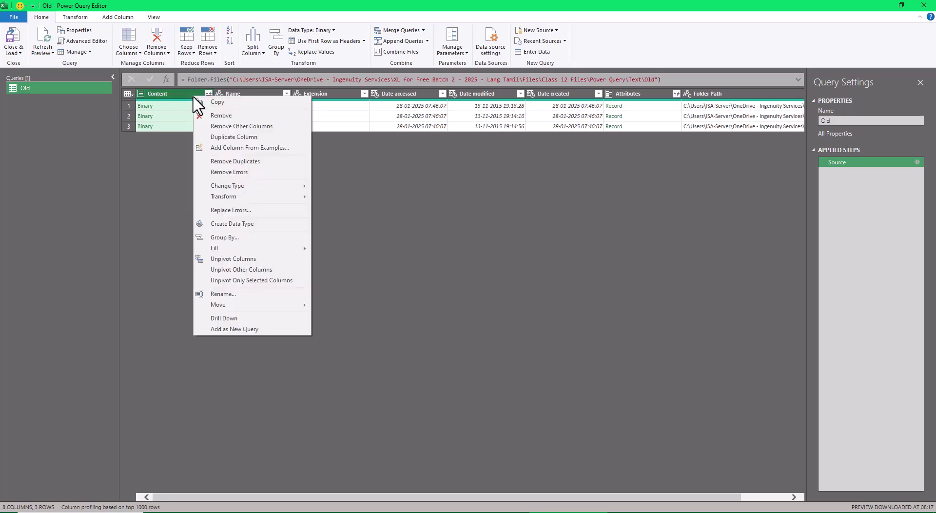
pyautogui.click(208, 128)
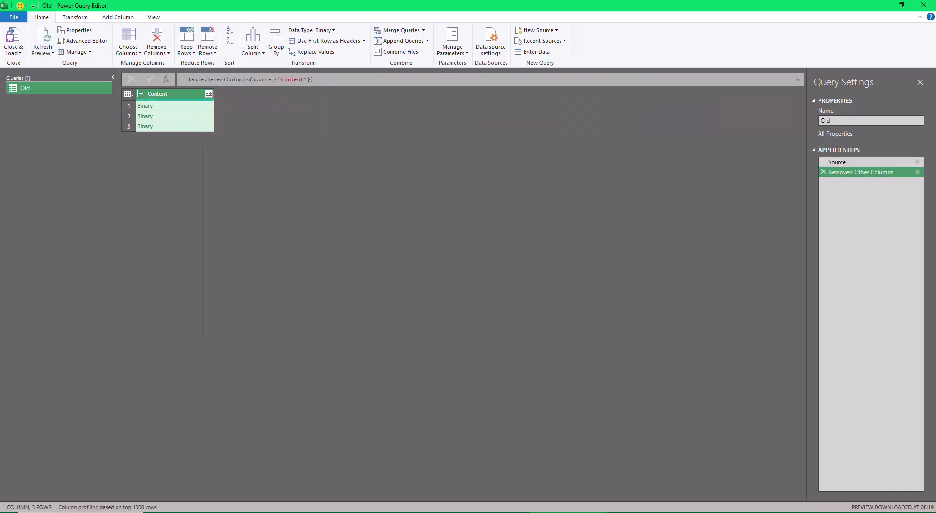
pyautogui.click(822, 171)
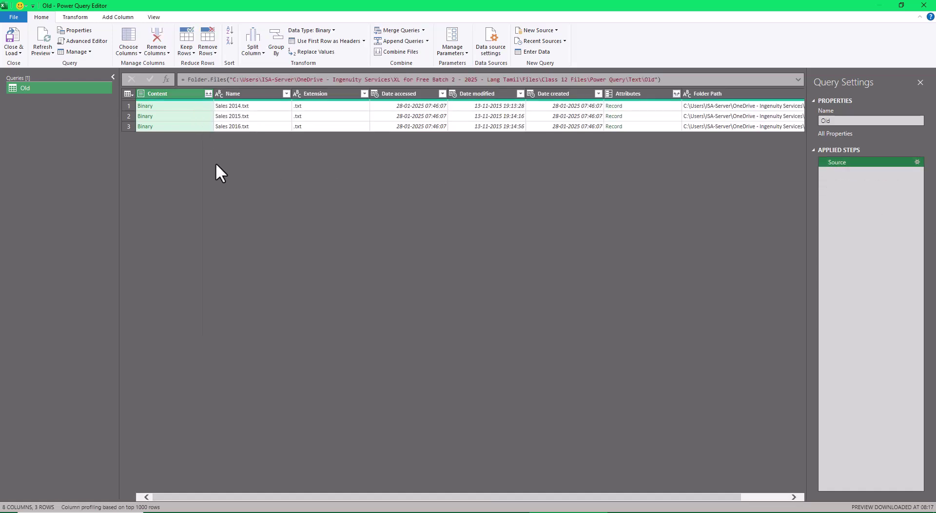
# Step: Keep only the Content and Name columns, and combine the text files using the first file as sample and Tab as delimiter
pyautogui.keyDown('ctrl'); pyautogui.click(246, 93); pyautogui.keyUp('ctrl')
pyautogui.rightClick(247, 93)
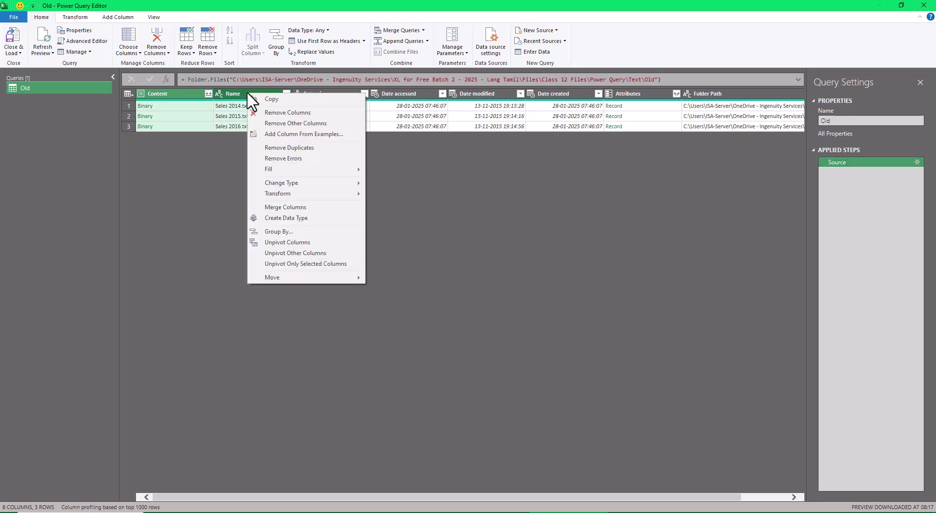
pyautogui.click(281, 123)
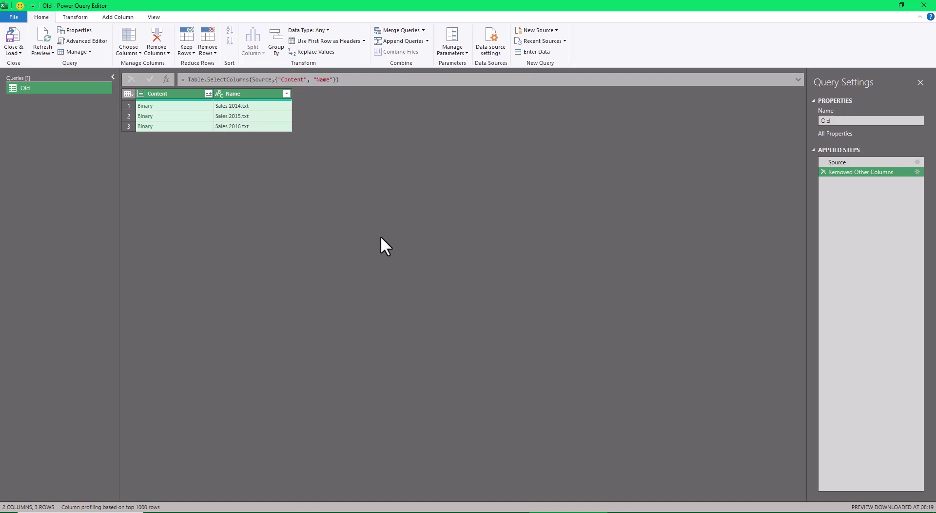
pyautogui.click(208, 93)
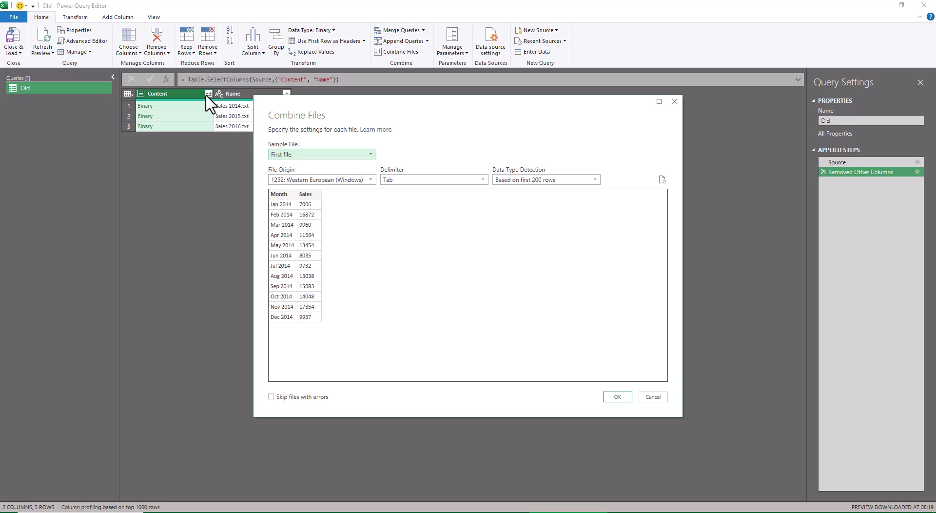
pyautogui.click(624, 396)
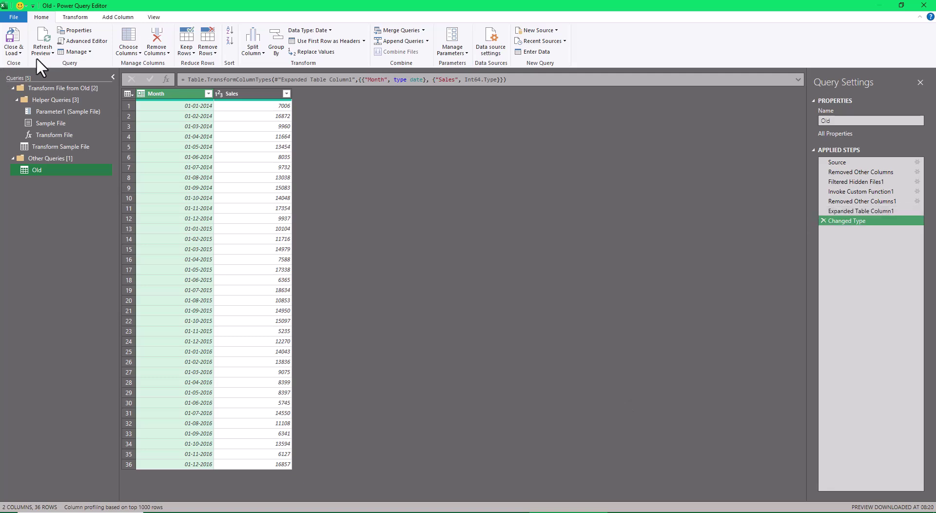
# Step: Close the query editor, load the combined Old query into the workbook, and collapse the Transform File from Old query group
pyautogui.click(15, 52)
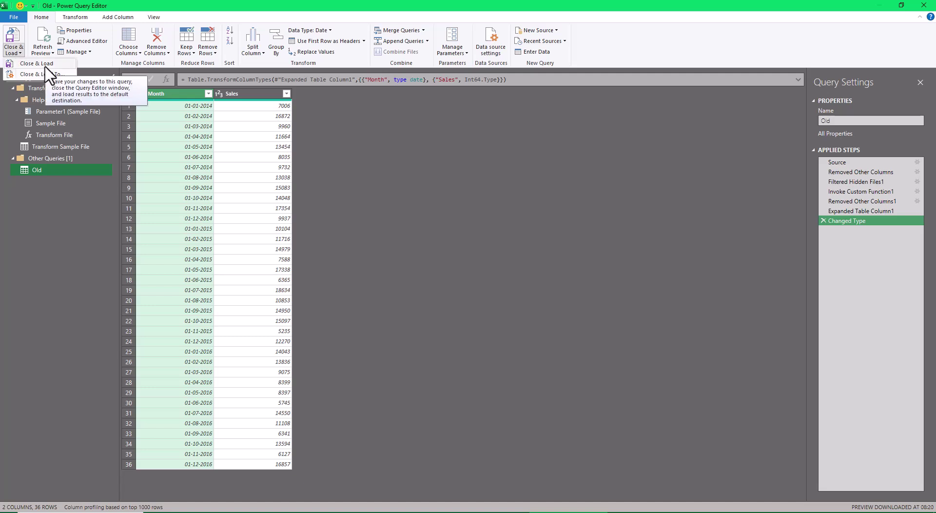
pyautogui.click(46, 64)
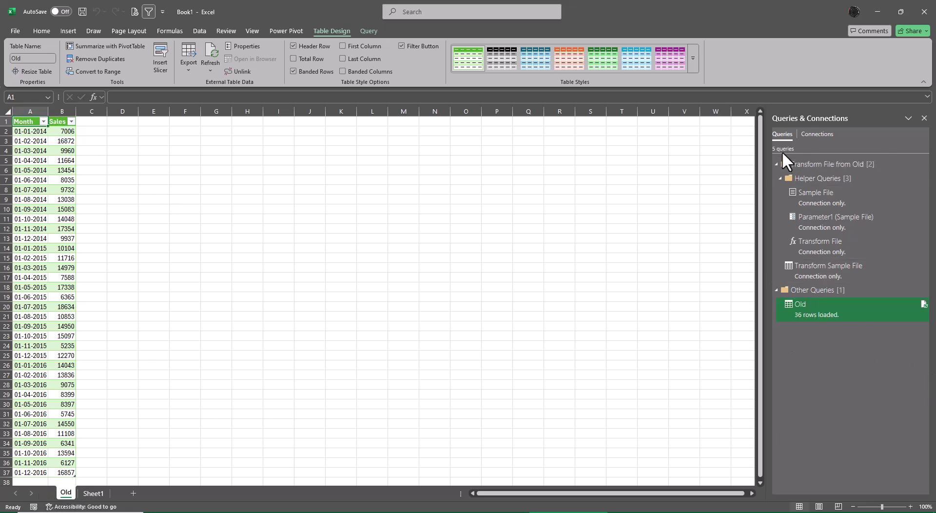
pyautogui.click(776, 163)
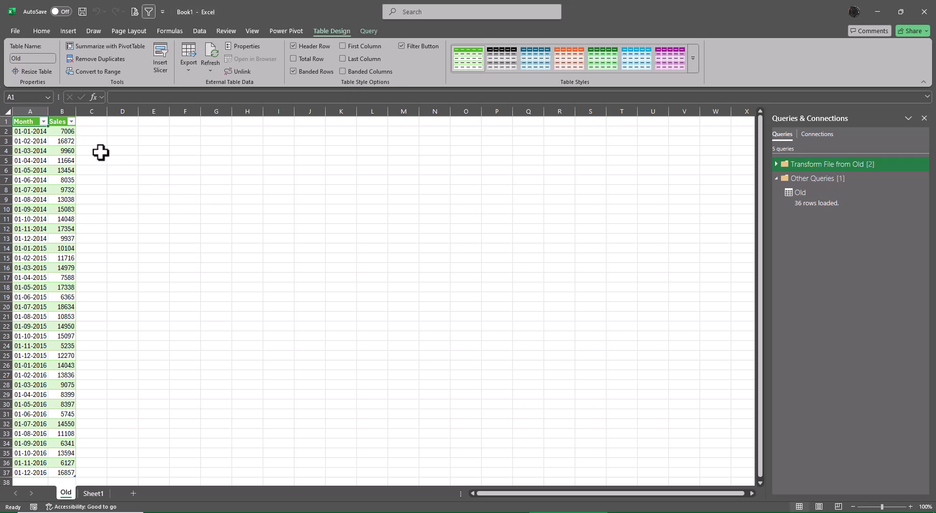
# Step: Insert a PivotTable from the Old table on the existing worksheet at cell F1 of the Old sheet
pyautogui.hotkey('alt', 'n')
pyautogui.hotkey('alt', 't')
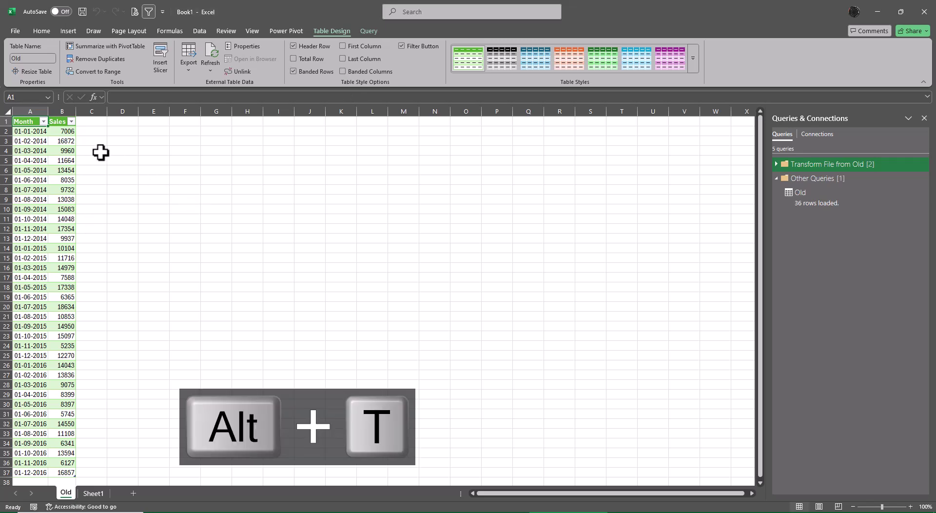
pyautogui.click(132, 162)
pyautogui.click(30, 122)
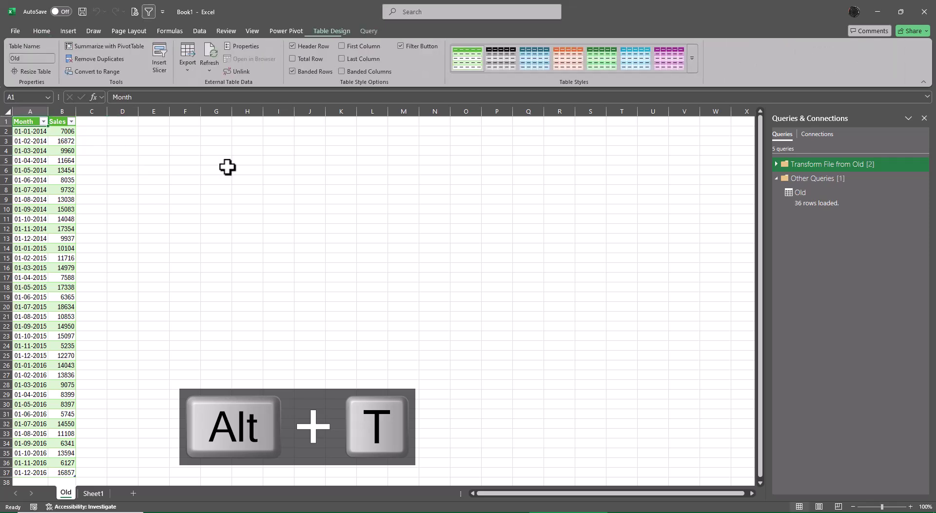
pyautogui.hotkey('alt', 'n')
pyautogui.hotkey('alt', 't')
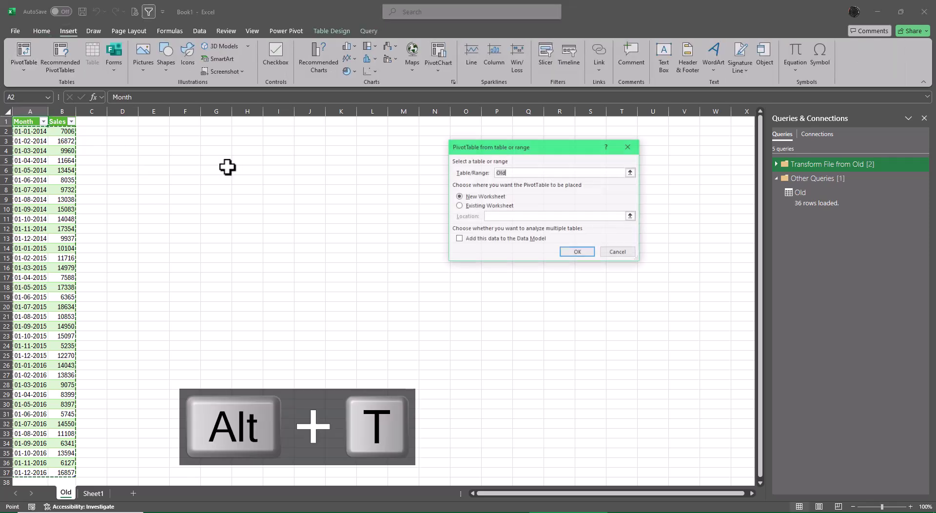
pyautogui.click(467, 206)
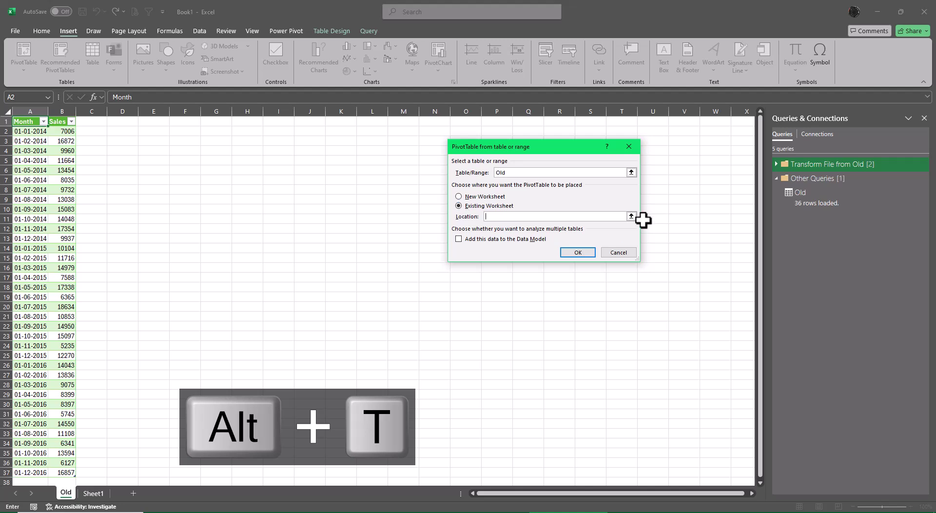
pyautogui.click(631, 216)
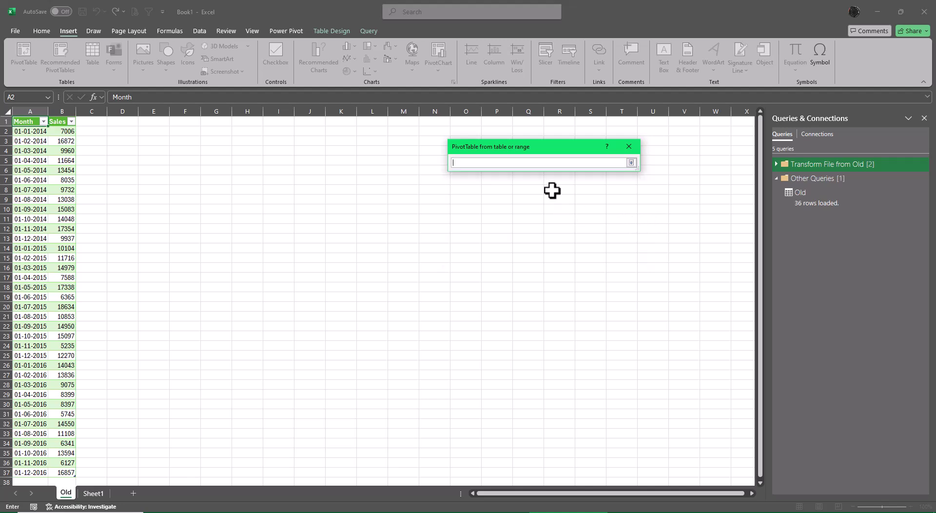
pyautogui.click(186, 121)
pyautogui.click(631, 162)
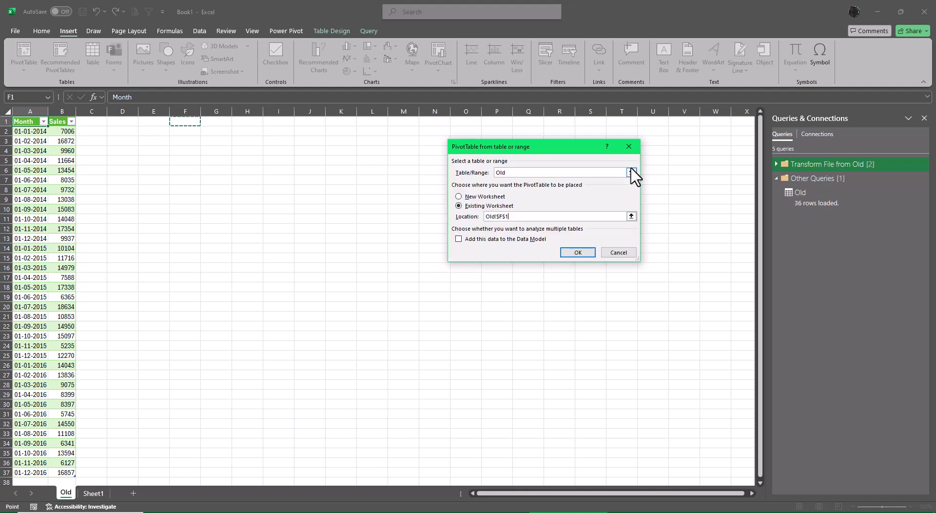
pyautogui.click(580, 252)
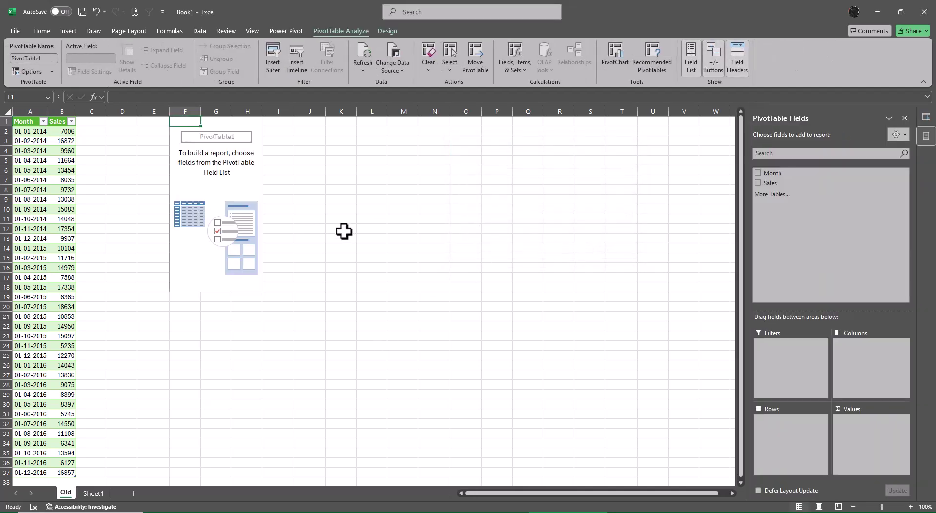
# Step: Build the PivotTable with only Years (Month) as rows and the sum of Sales as values, excluding Month, Months and Quarters
pyautogui.click(757, 173)
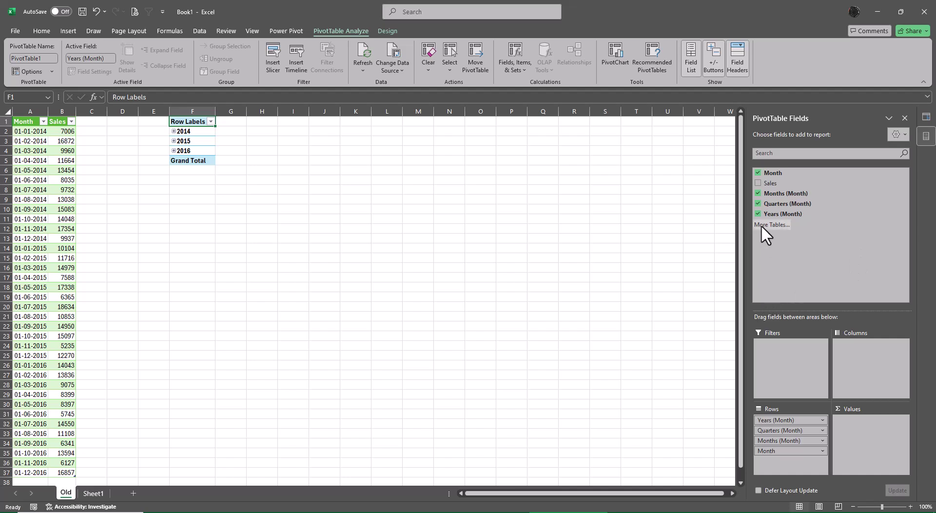
pyautogui.click(758, 203)
pyautogui.click(757, 193)
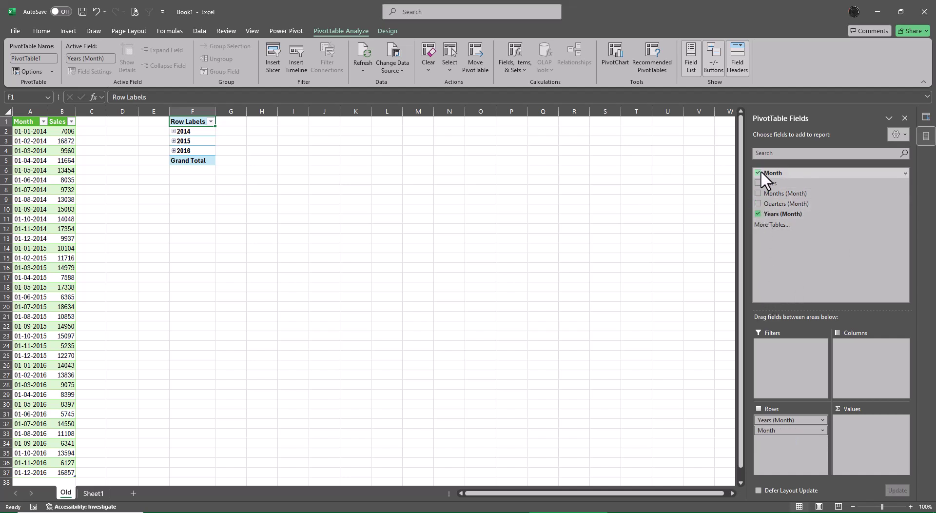
pyautogui.click(758, 173)
pyautogui.click(758, 183)
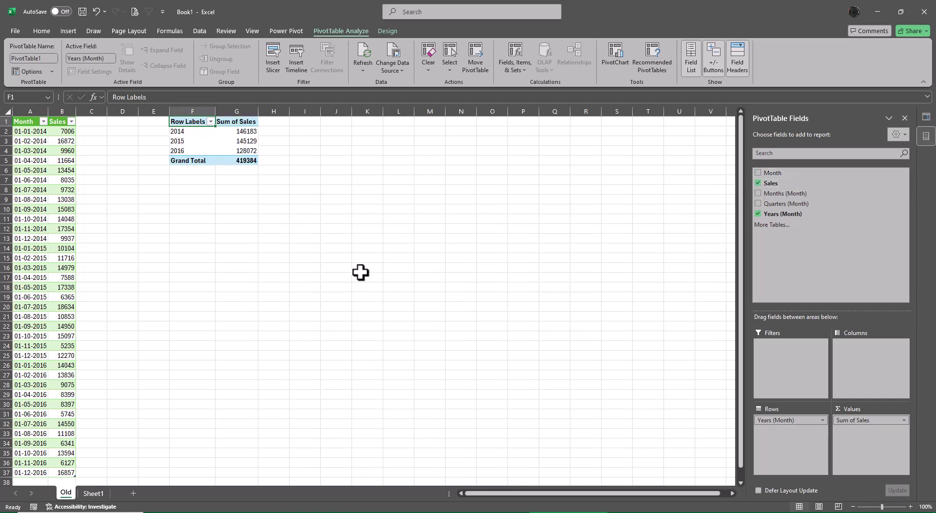
# Step: Change the PivotTable's report layout to Tabular Form
pyautogui.keyDown('ctrl'); pyautogui.scroll(4, 284, 350); pyautogui.keyUp('ctrl')
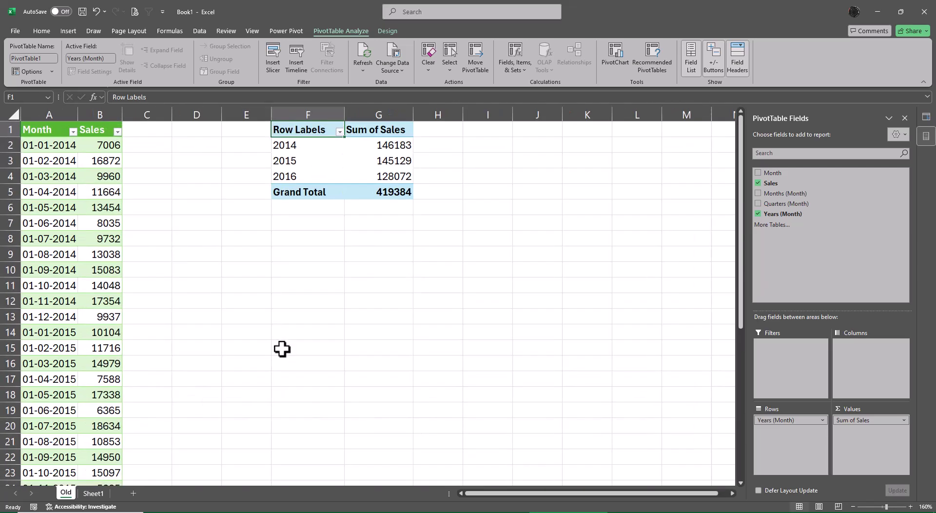
pyautogui.click(383, 32)
pyautogui.click(78, 62)
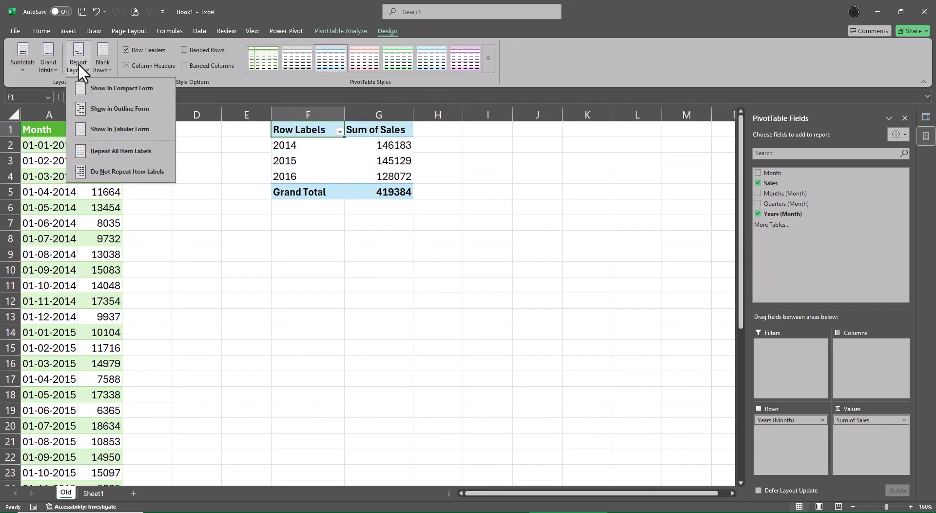
pyautogui.click(107, 134)
# Step: Rename the PivotTable's Years (Month) row field to Years in its field settings
pyautogui.rightClick(312, 129)
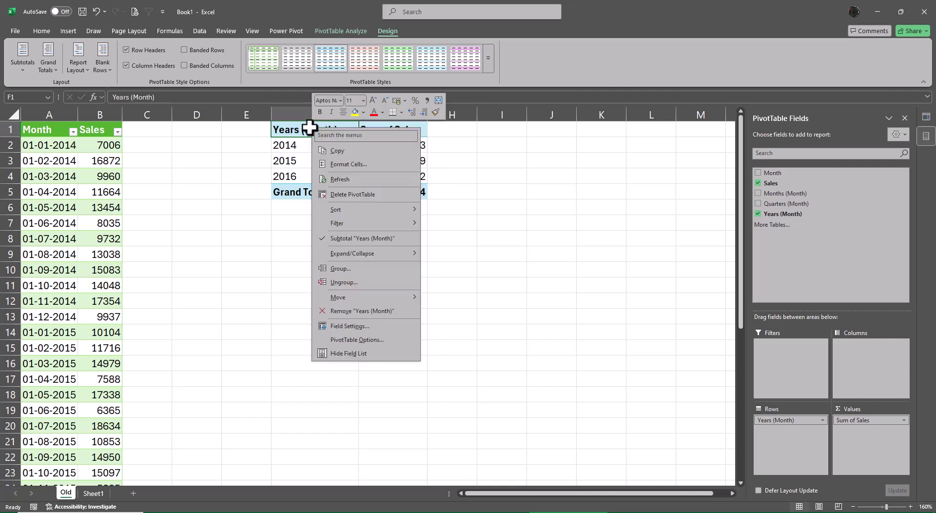
pyautogui.click(349, 326)
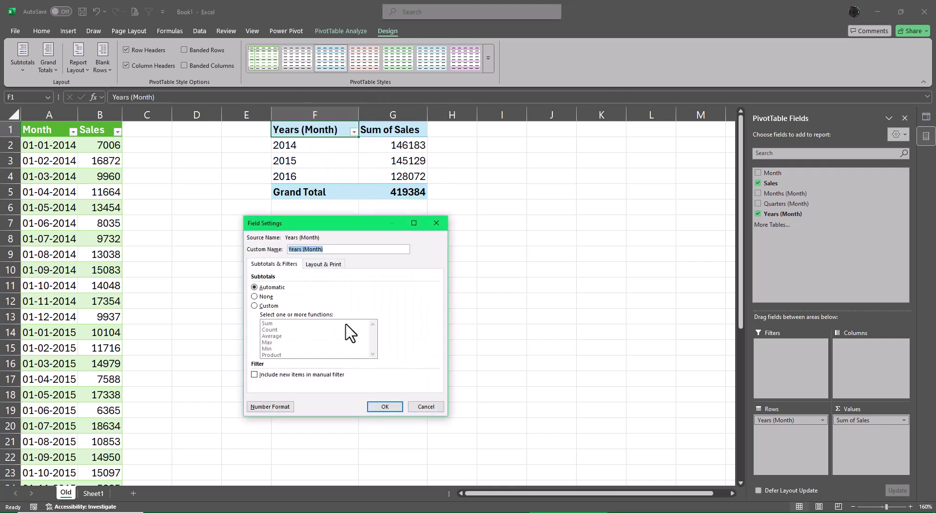
pyautogui.press('End')
pyautogui.press('BackSpace')
pyautogui.press('BackSpace')
pyautogui.press('BackSpace')
pyautogui.press('BackSpace')
pyautogui.press('BackSpace')
pyautogui.press('BackSpace')
pyautogui.press('BackSpace')
pyautogui.press('Return')
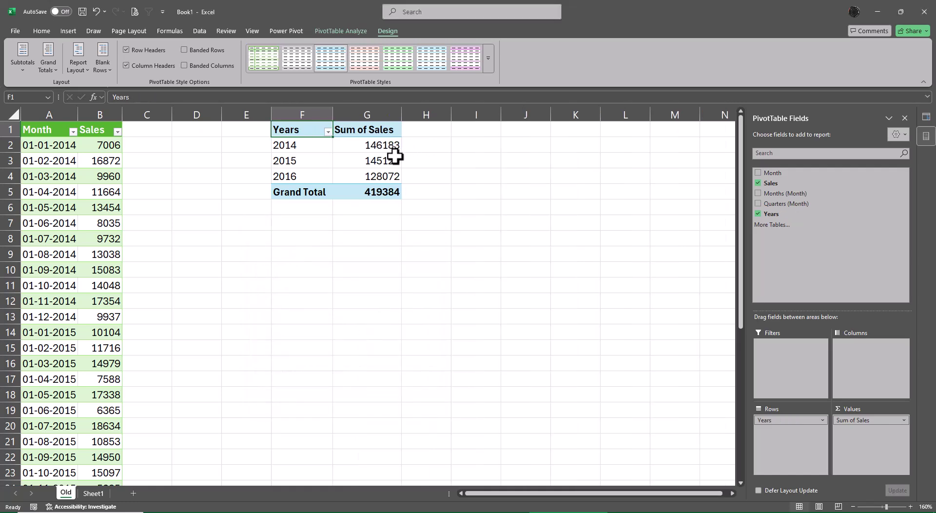
# Step: Change the custom name of the PivotTable's Sum of Sales value field to Yearly Sales
pyautogui.click(362, 147)
pyautogui.rightClick(361, 147)
pyautogui.click(410, 320)
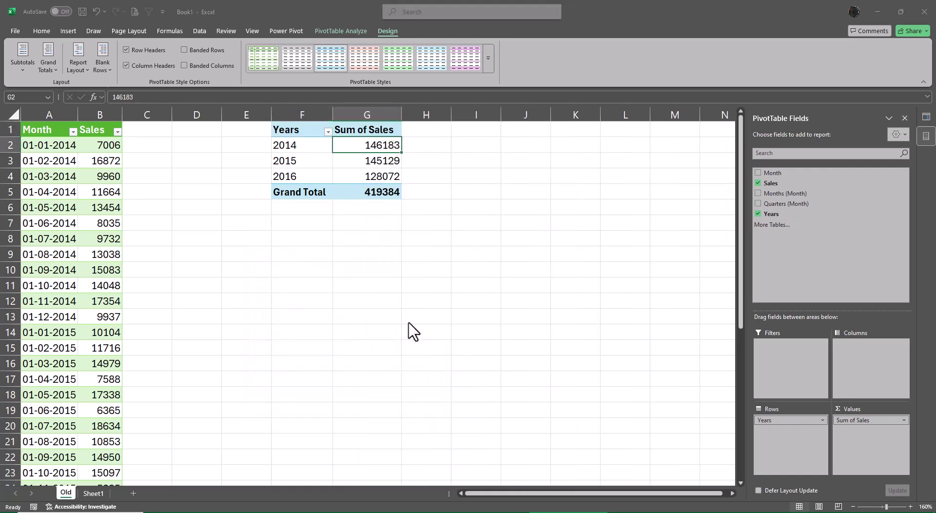
pyautogui.click(403, 270)
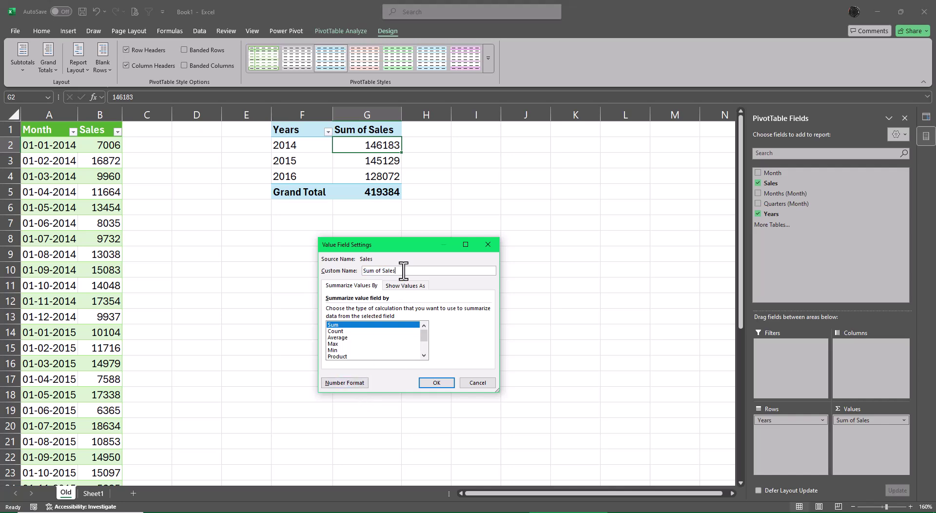
pyautogui.press('Home')
pyautogui.press('Delete')
pyautogui.press('Delete')
pyautogui.press('Delete')
pyautogui.press('Delete')
pyautogui.press('Delete')
pyautogui.press('Delete')
pyautogui.press('Delete')
pyautogui.write('Yearly')
# Step: Format the Yearly Sales values as rupee amounts with two decimals and apply the value field settings
pyautogui.click(360, 384)
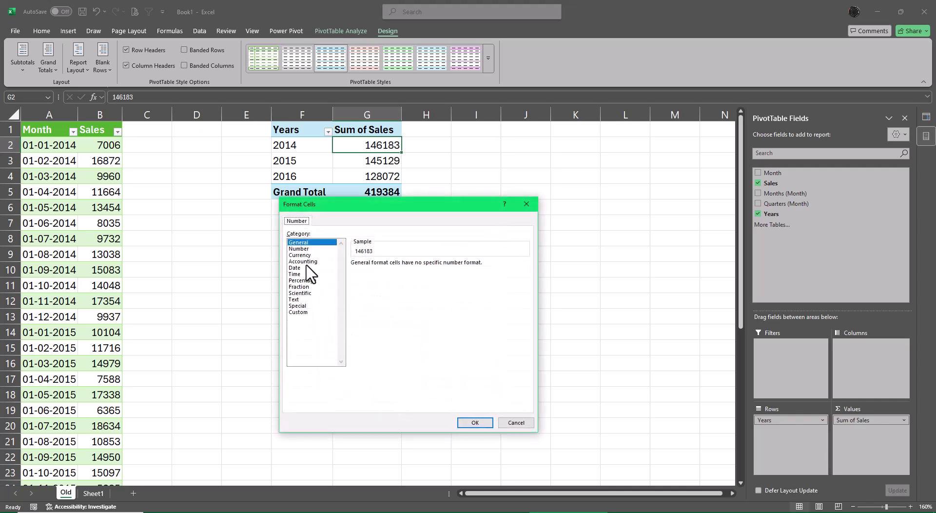
pyautogui.click(299, 249)
pyautogui.click(471, 423)
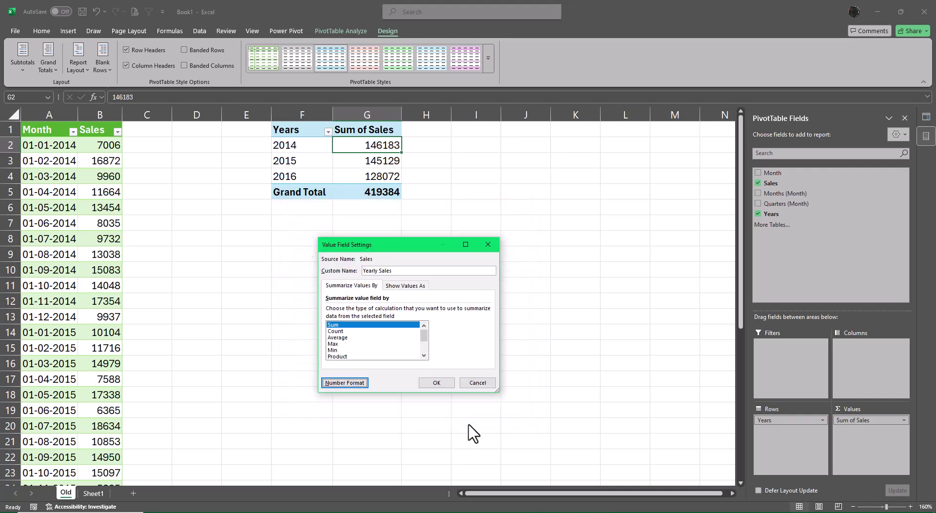
pyautogui.click(436, 382)
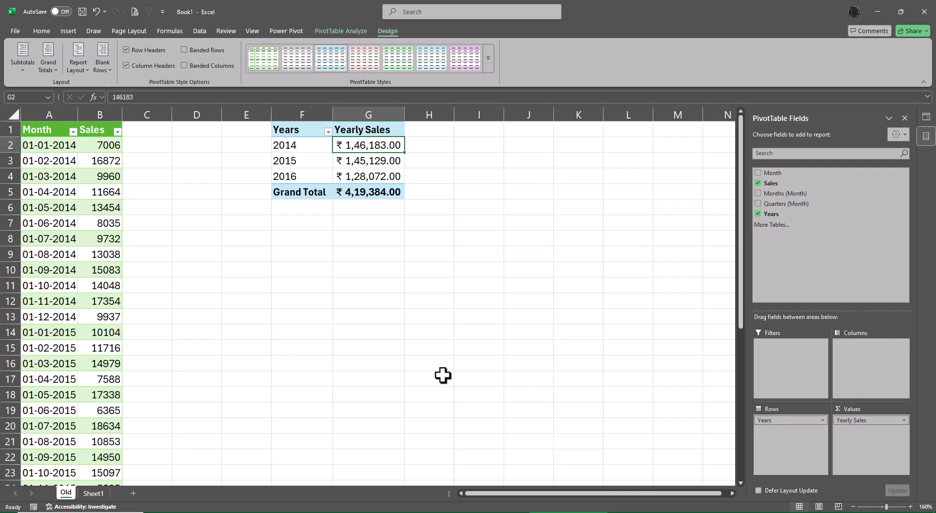
# Step: Switch to File Explorer and open the New folder under Files, Class 12 Files, Power Query, Text in the XL for Free Batch 2 folder
pyautogui.click(876, 11)
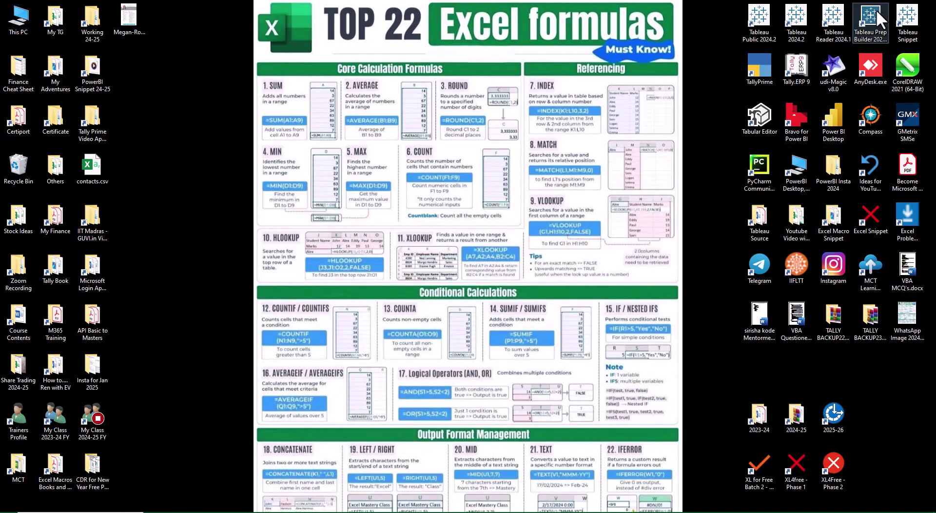
pyautogui.click(762, 475)
pyautogui.doubleClick(762, 475)
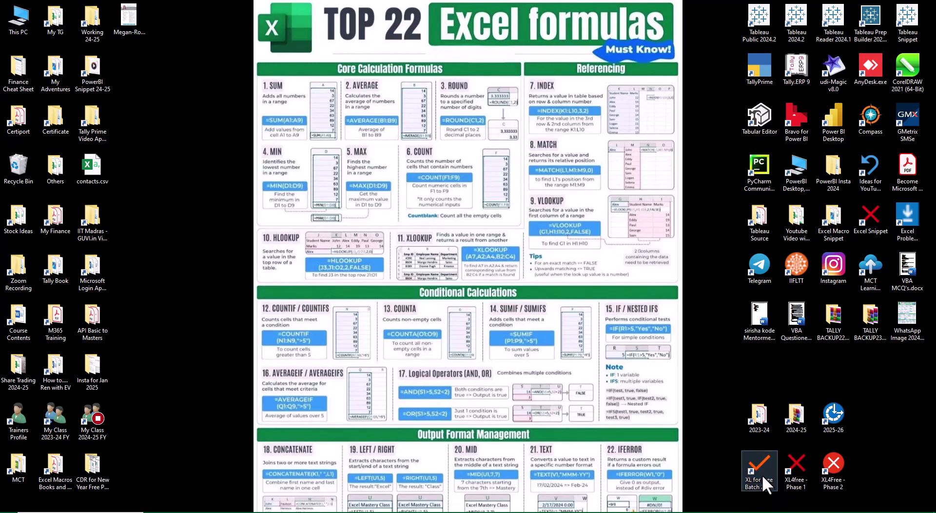
pyautogui.doubleClick(587, 106)
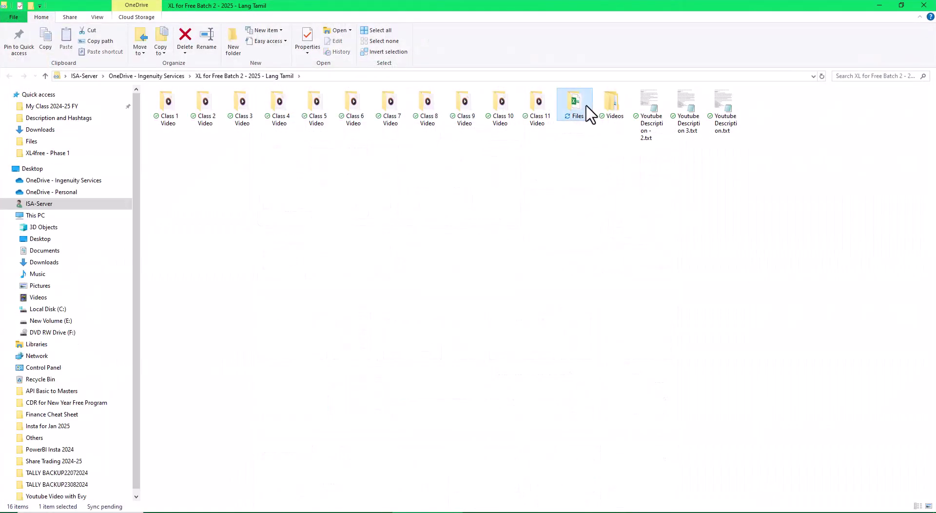
pyautogui.doubleClick(186, 217)
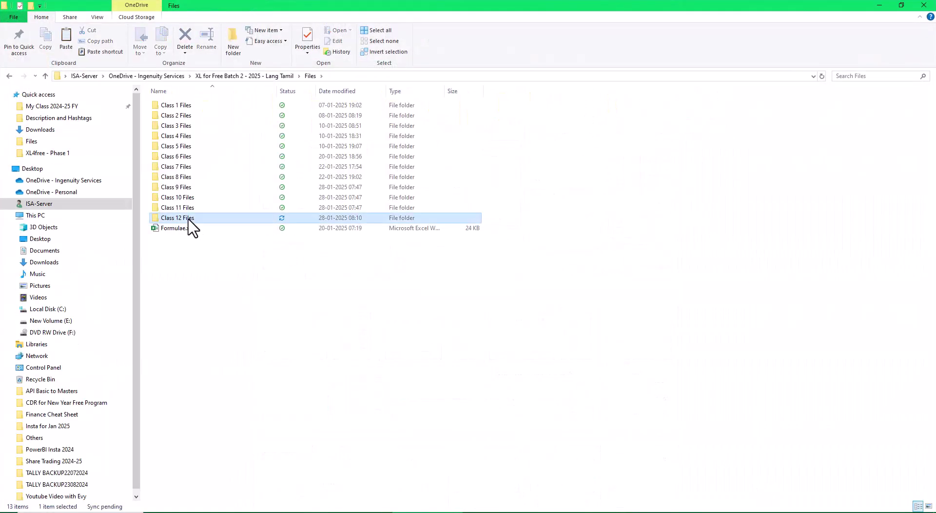
pyautogui.click(183, 115)
pyautogui.doubleClick(182, 116)
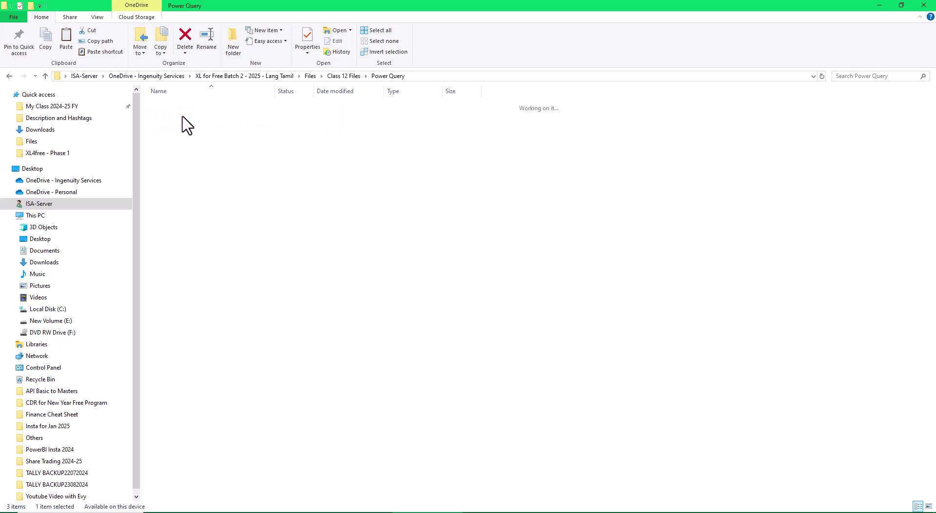
pyautogui.doubleClick(179, 126)
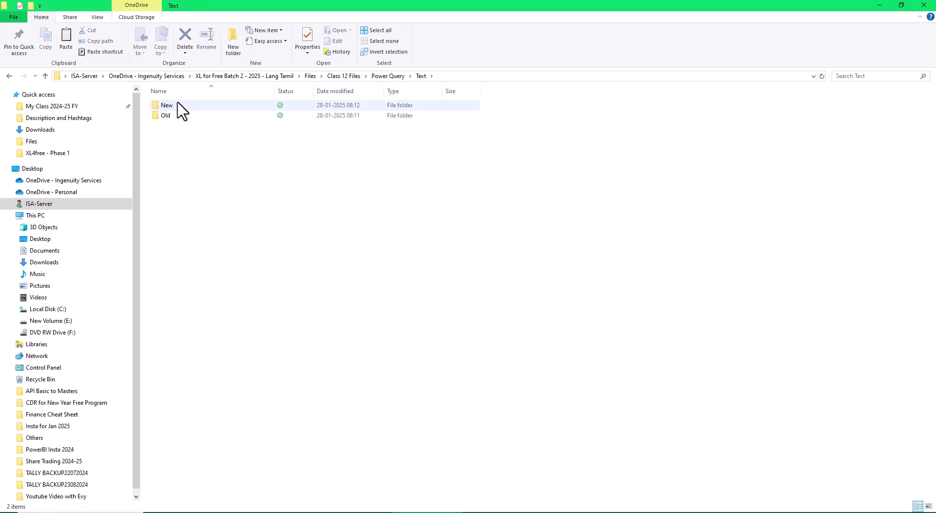
pyautogui.doubleClick(180, 105)
# Step: Copy all the sales text files, Sales 2017.txt to Sales 2024.txt, from the New folder into the Old folder
pyautogui.hotkey('ctrl', 'a')
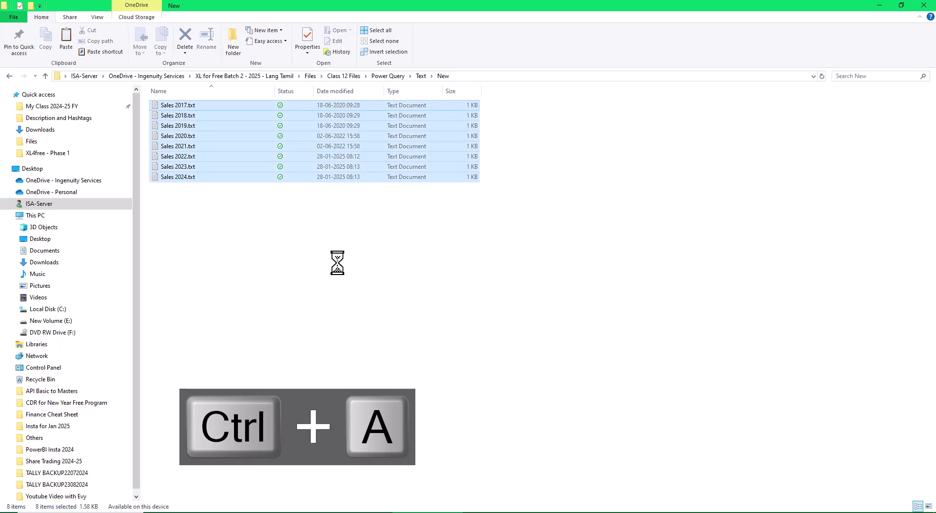
pyautogui.hotkey('ctrl', 'c')
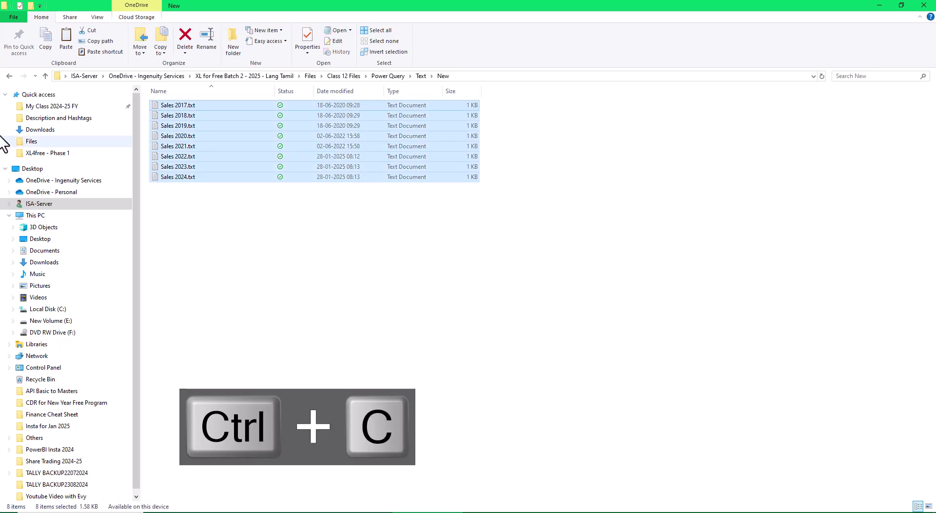
pyautogui.click(9, 76)
pyautogui.doubleClick(164, 120)
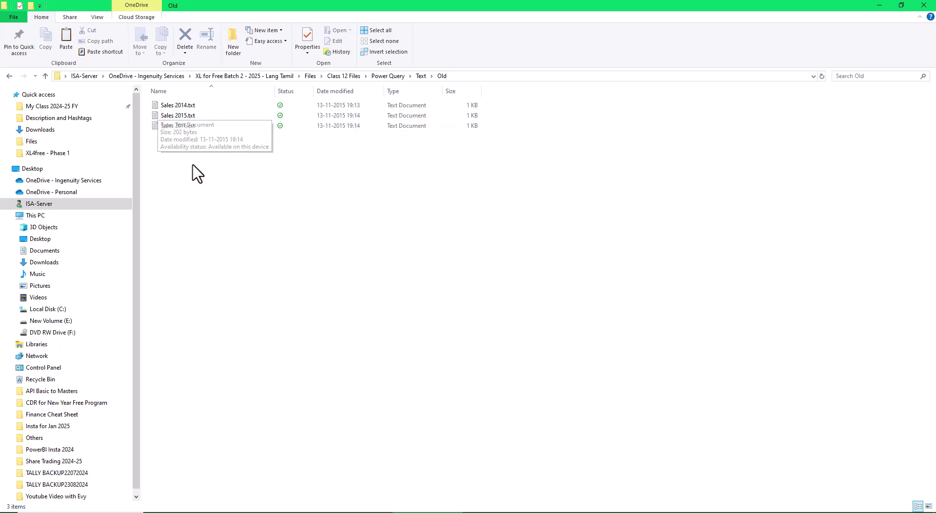
pyautogui.hotkey('ctrl', 'v')
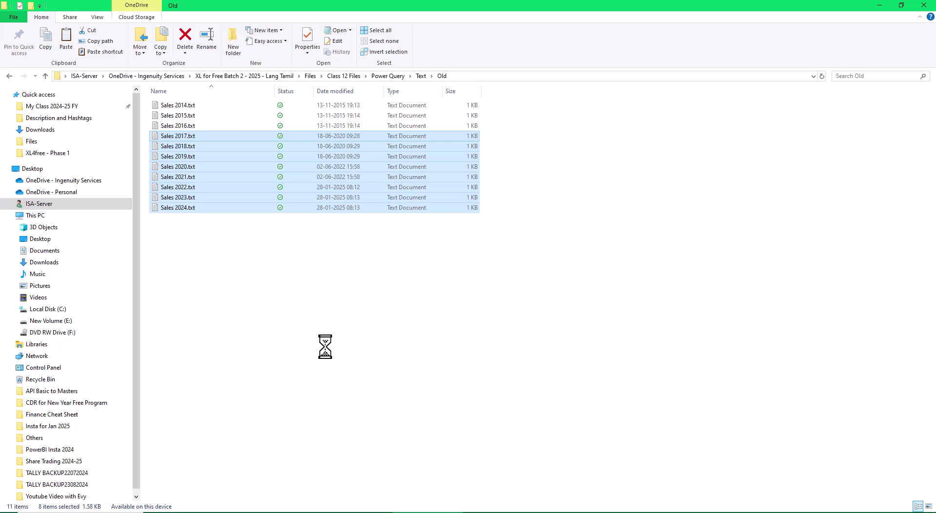
pyautogui.click(345, 349)
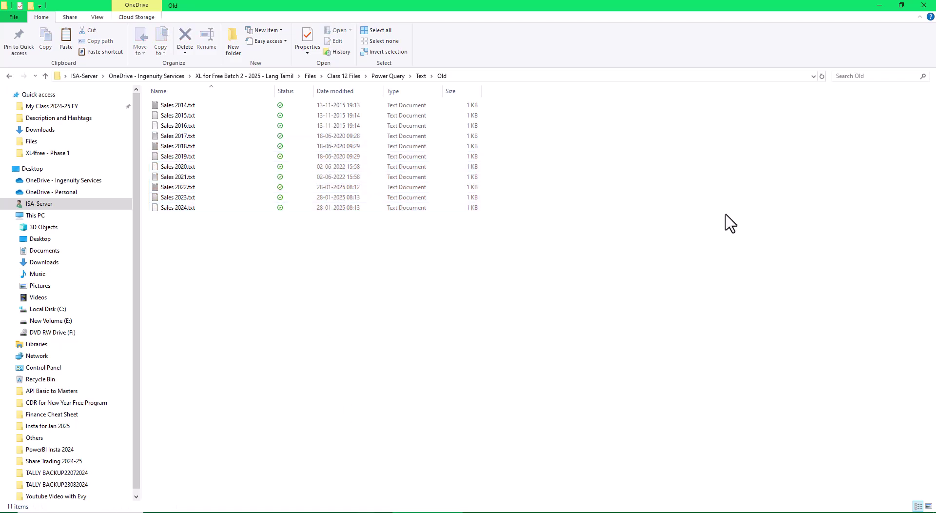
# Step: Return to the Excel workbook and refresh the Old query table to load the added yearly files
pyautogui.click(926, 6)
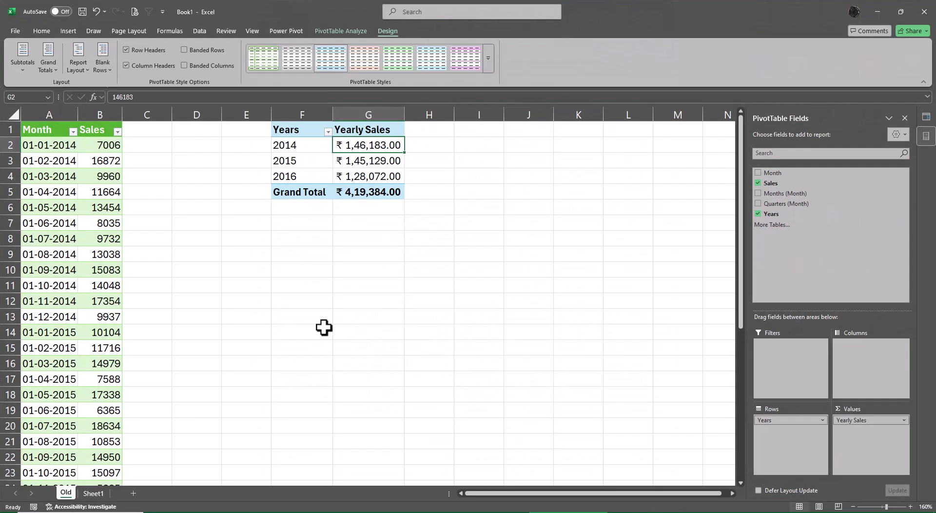
pyautogui.scroll(-8, 202, 269)
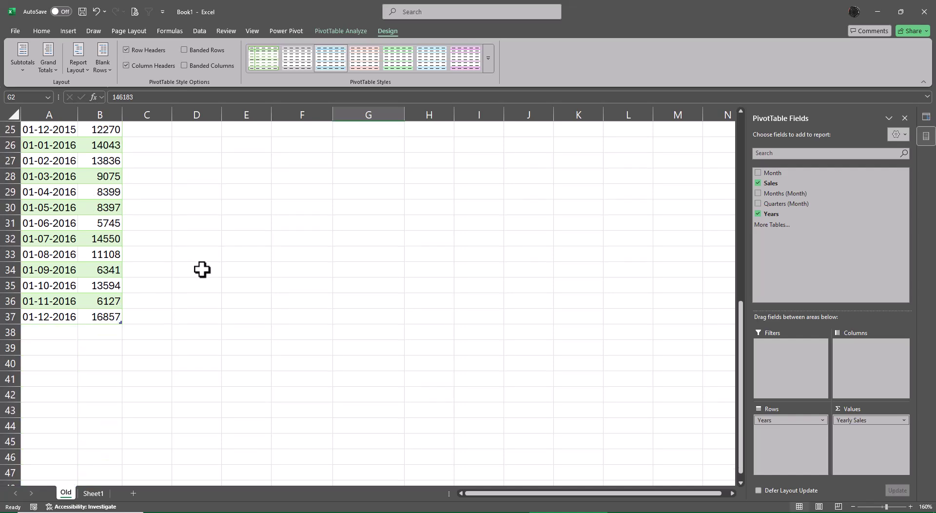
pyautogui.scroll(-4, 201, 270)
pyautogui.scroll(2, 165, 248)
pyautogui.rightClick(66, 156)
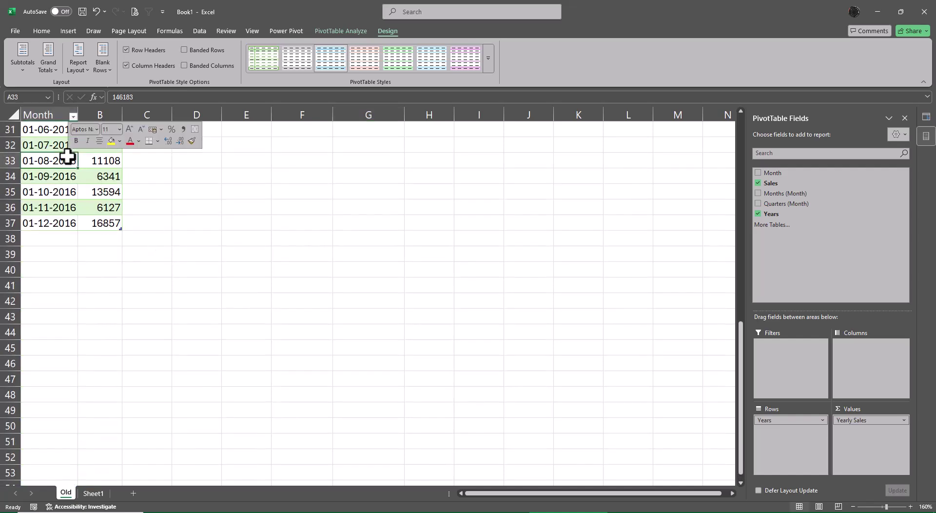
pyautogui.click(133, 280)
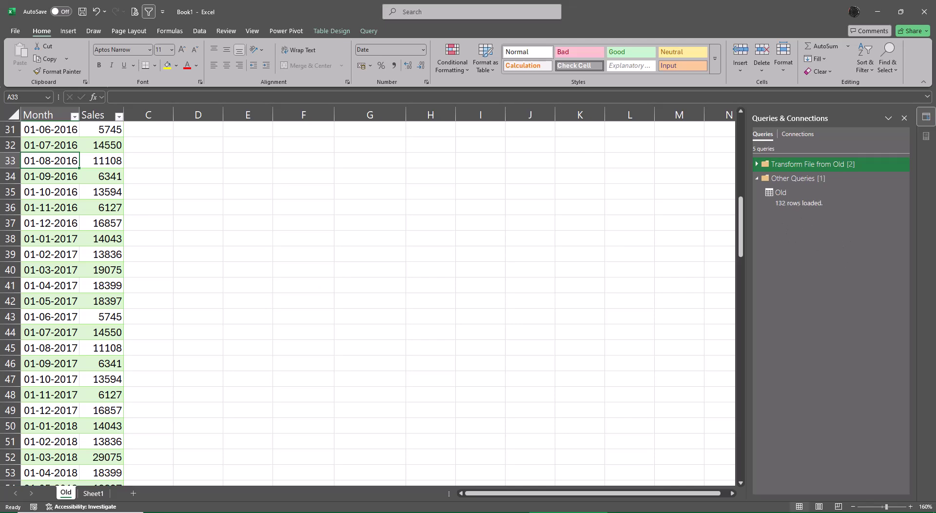
# Step: Refresh the yearly sales PivotTable so it includes the newly loaded 2017 to 2024 data
pyautogui.scroll(-8, 74, 333)
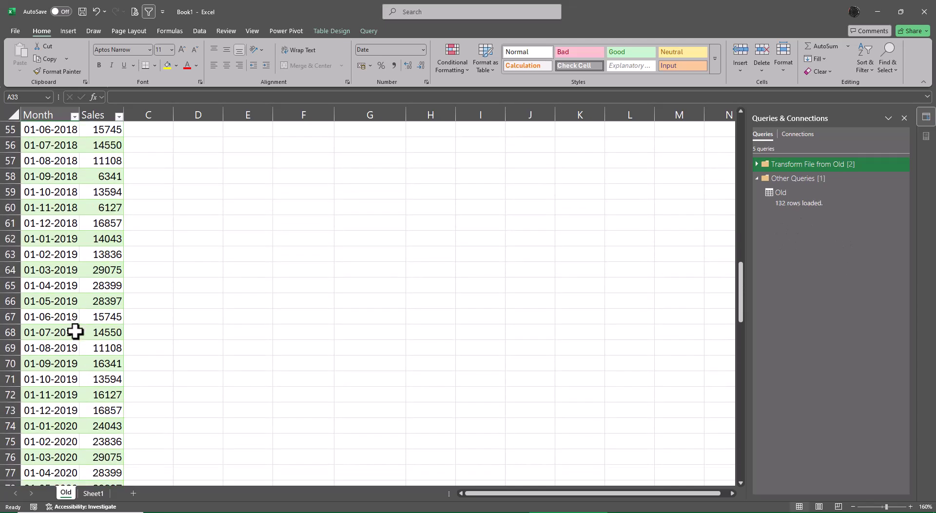
pyautogui.scroll(-14, 75, 332)
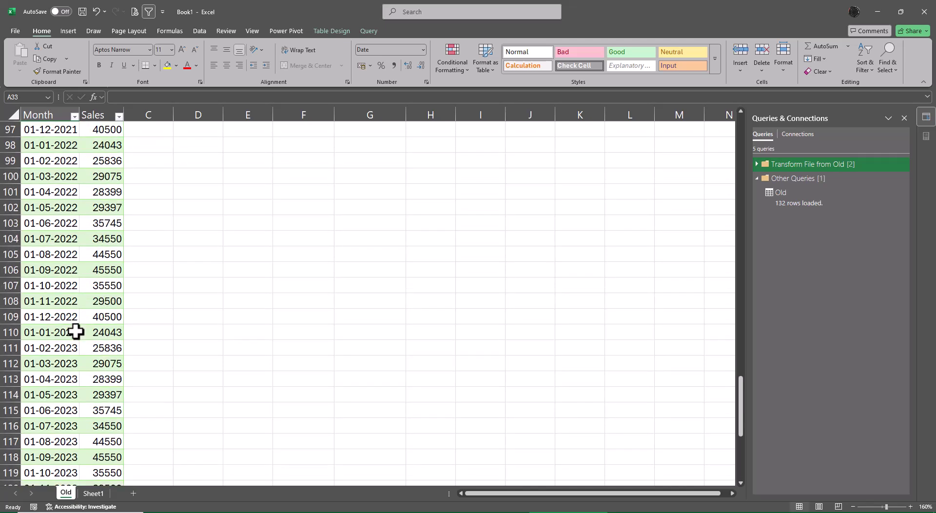
pyautogui.scroll(-7, 75, 332)
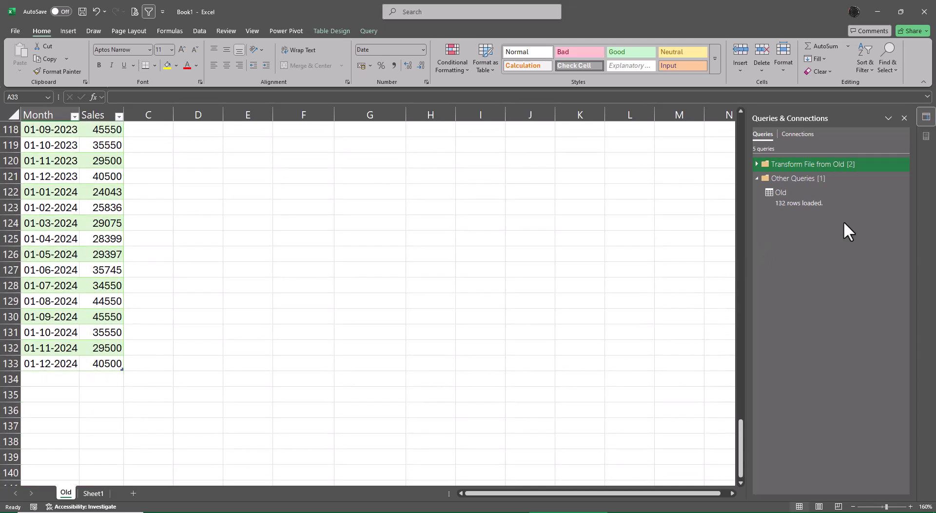
pyautogui.scroll(20, 453, 343)
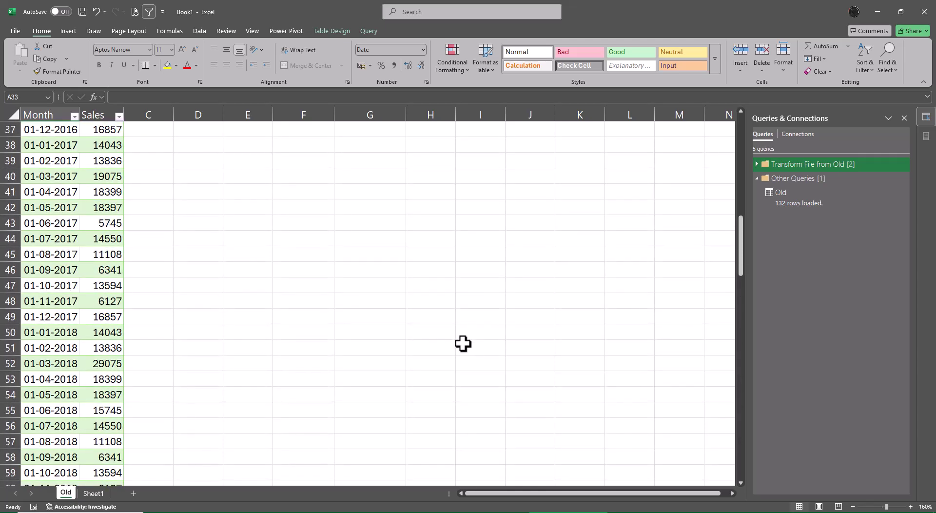
pyautogui.scroll(12, 462, 344)
pyautogui.rightClick(284, 145)
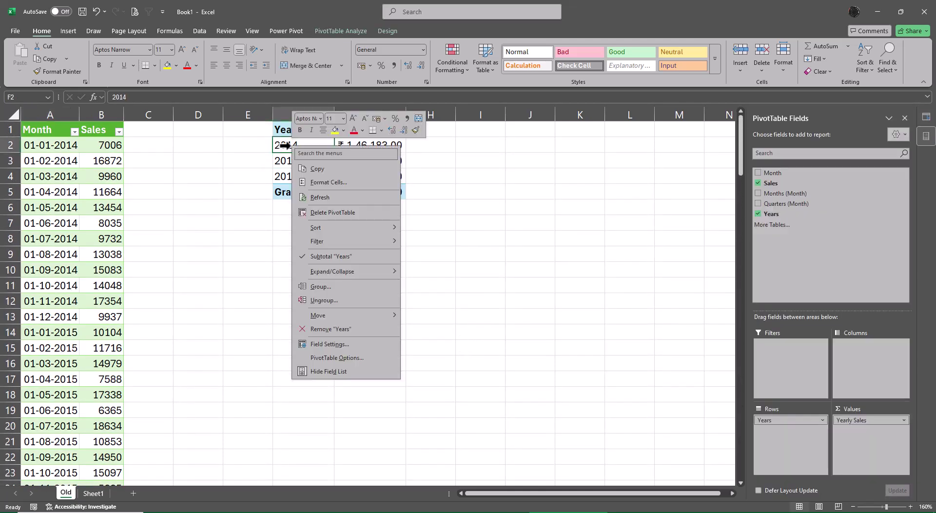
pyautogui.click(329, 198)
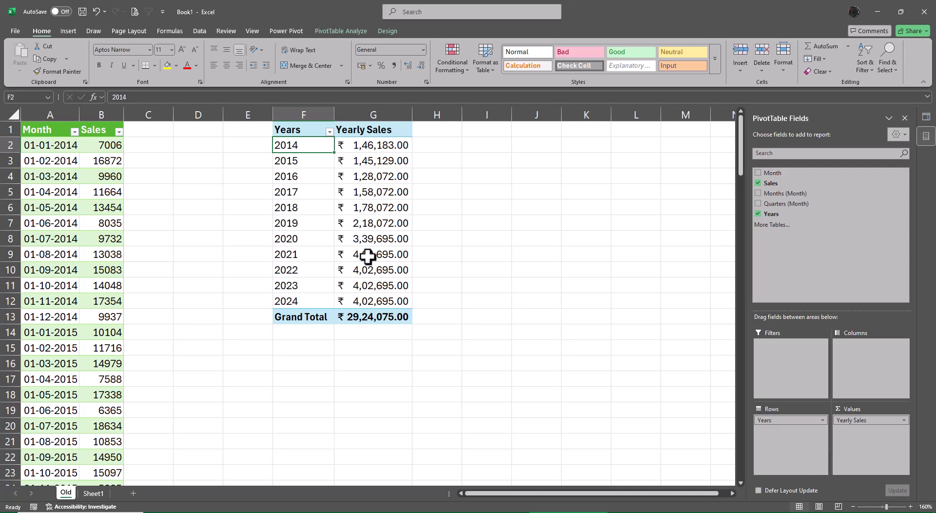
pyautogui.moveTo(393, 276)
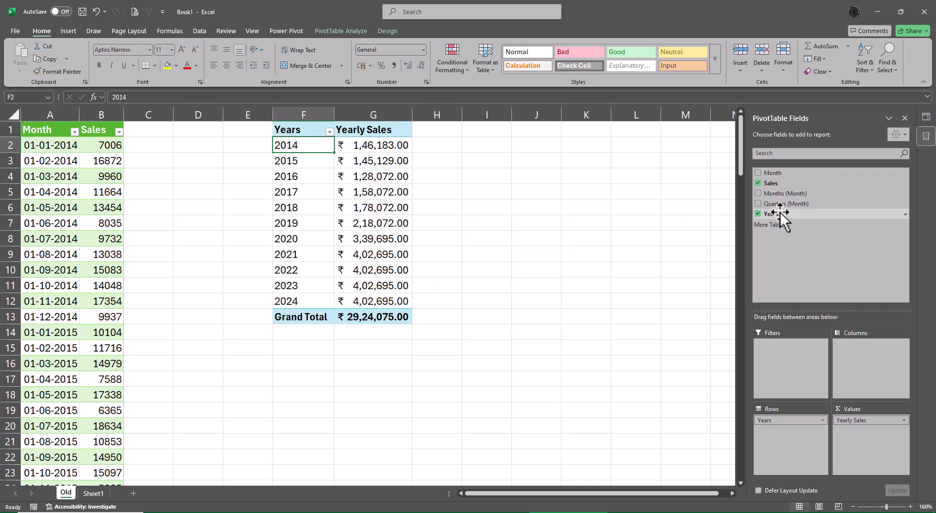
pyautogui.moveTo(779, 212); pyautogui.dragTo(870, 443)
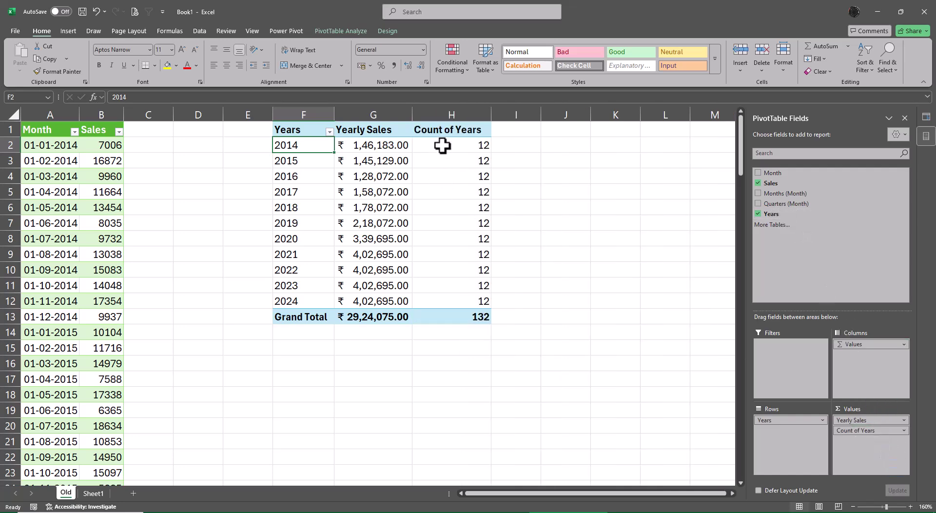
pyautogui.moveTo(441, 143)
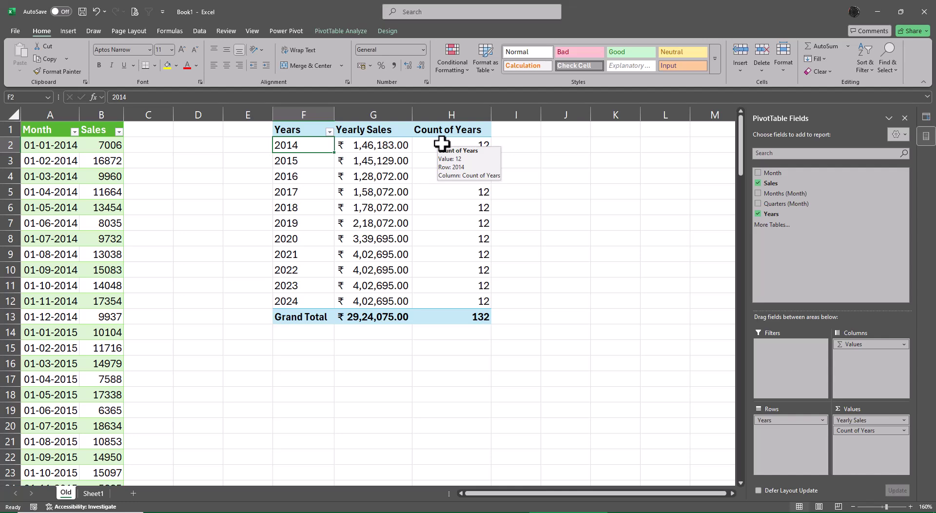
pyautogui.moveTo(860, 430); pyautogui.dragTo(748, 329)
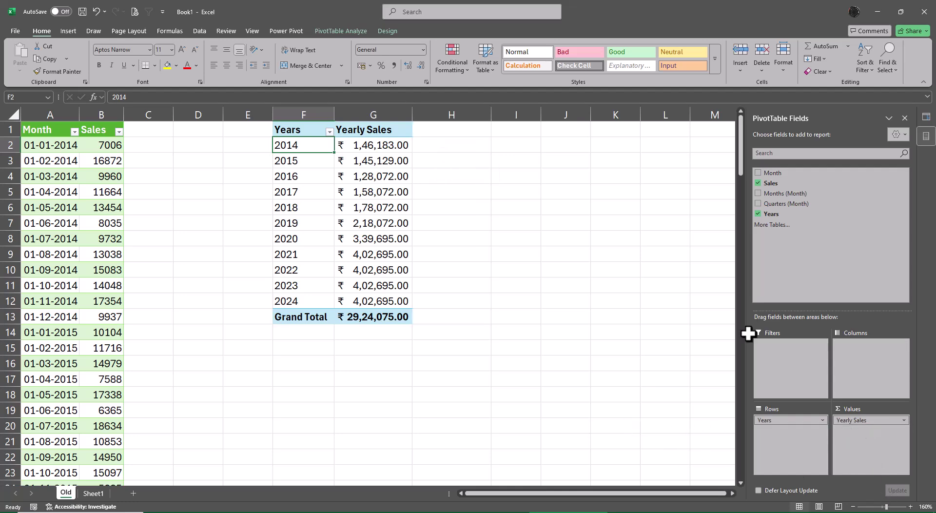
# Step: Add Sales to the PivotTable values a second time and show it as a percentage of the grand total
pyautogui.moveTo(774, 184); pyautogui.dragTo(860, 456)
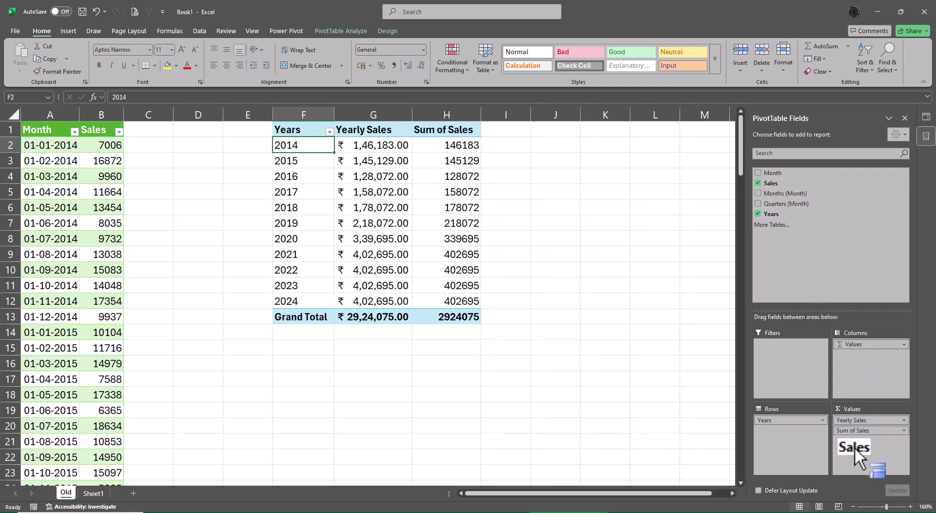
pyautogui.rightClick(447, 147)
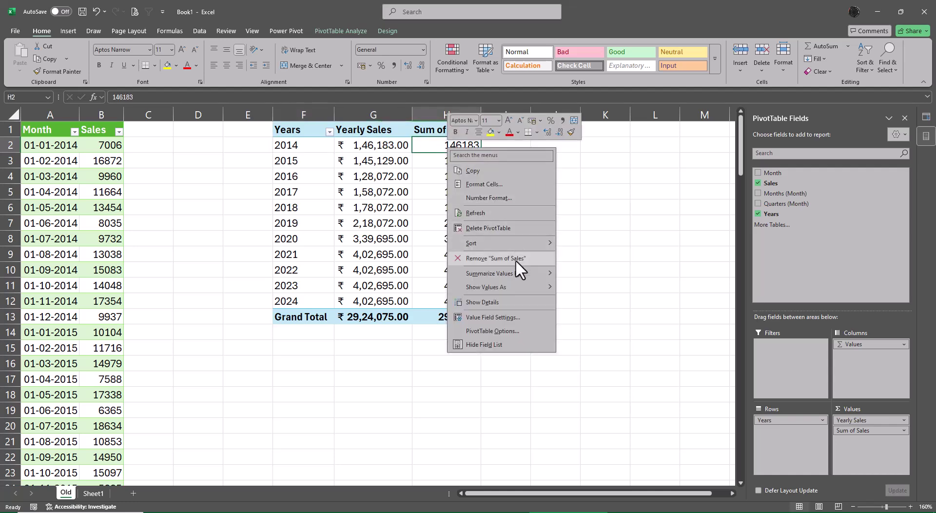
pyautogui.moveTo(516, 285)
pyautogui.click(592, 301)
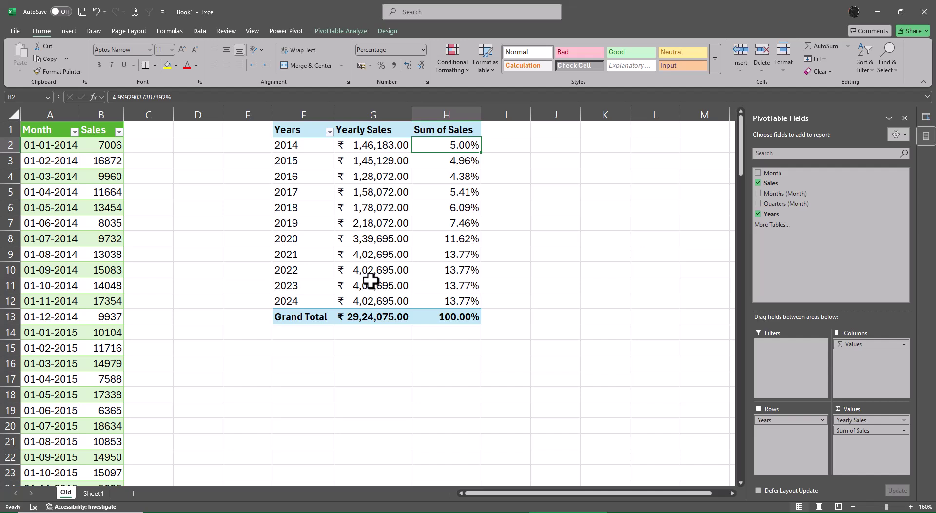
pyautogui.moveTo(402, 314)
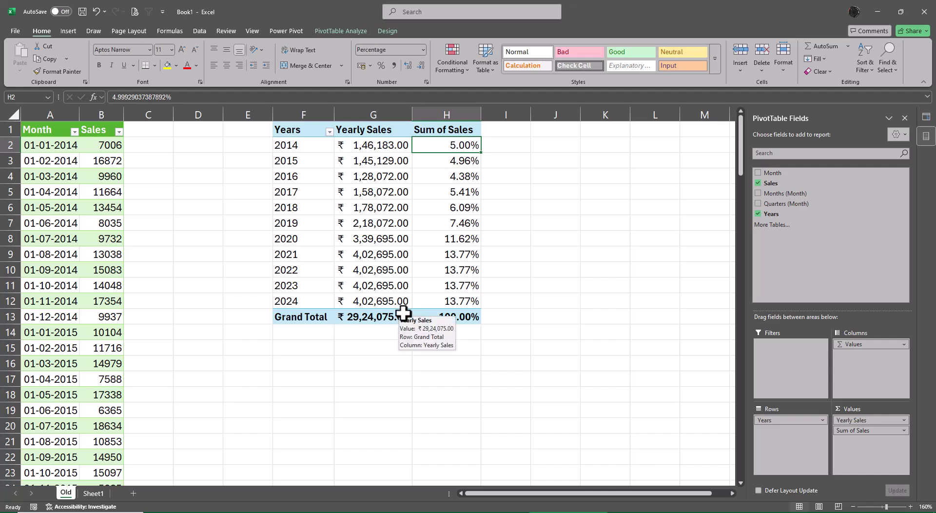
# Step: Switch to File Explorer and open the New folder under Files, Class 12 Files, Power Query, Text in the XL for Free Batch 2 folder
pyautogui.click(876, 10)
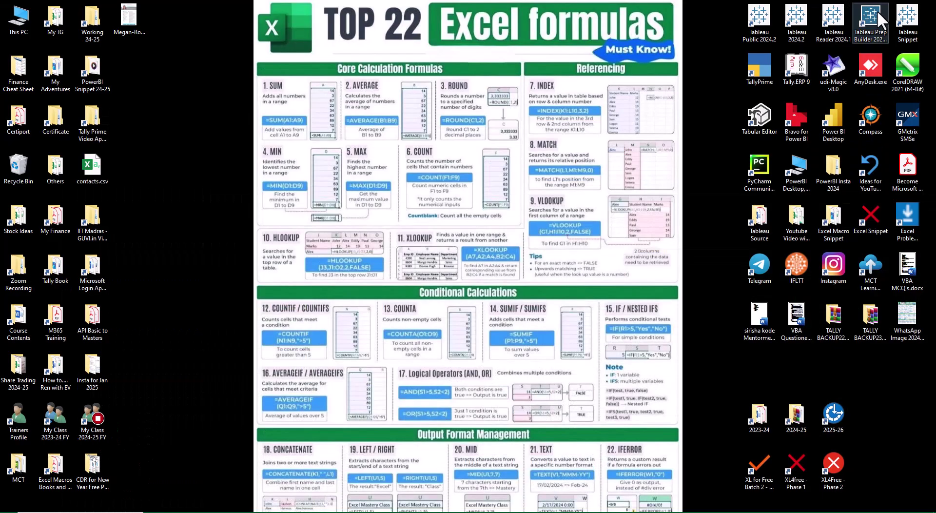
pyautogui.doubleClick(767, 464)
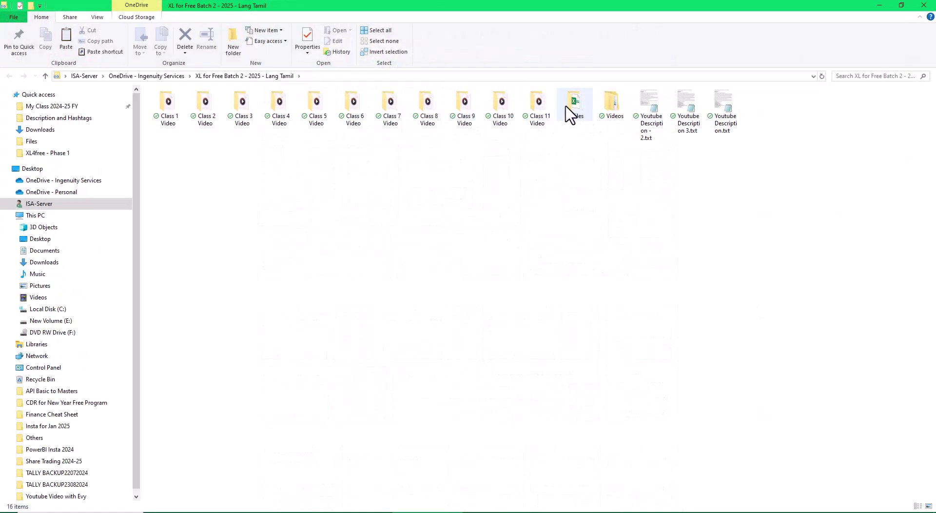
pyautogui.doubleClick(569, 109)
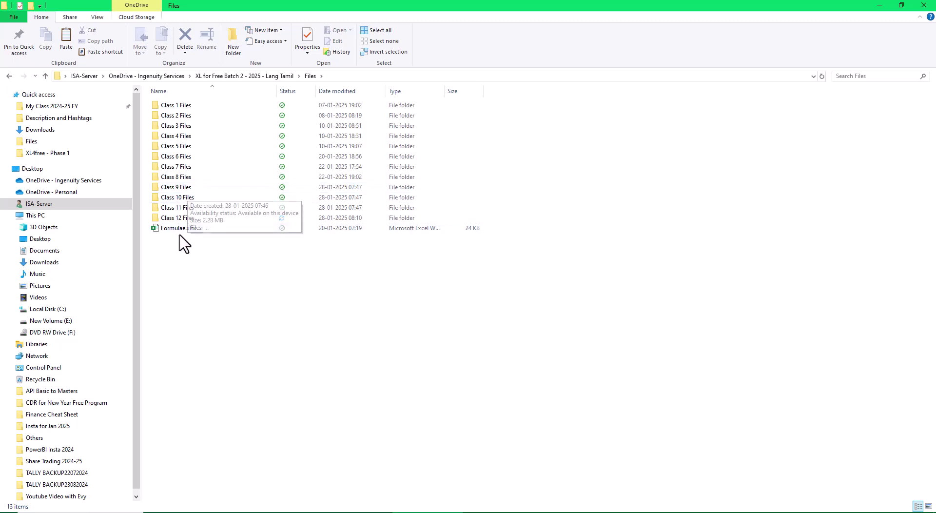
pyautogui.doubleClick(186, 229)
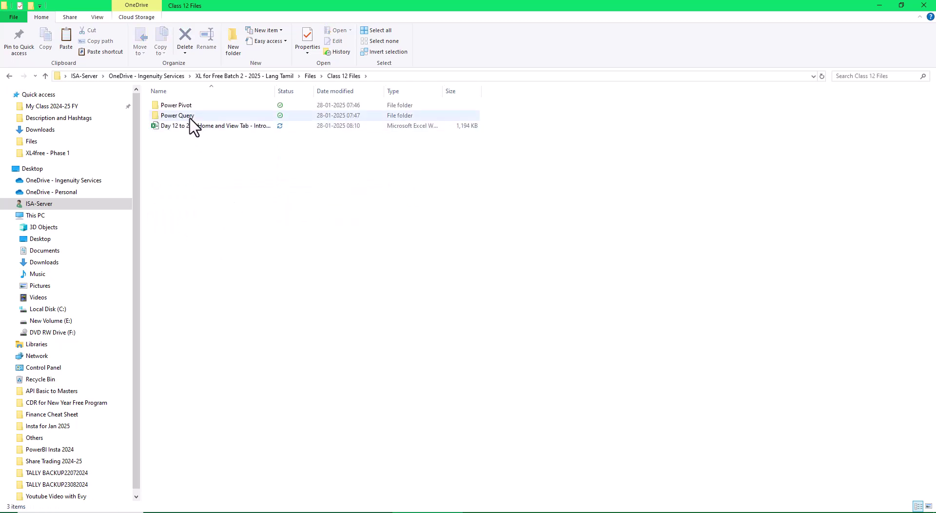
pyautogui.doubleClick(189, 117)
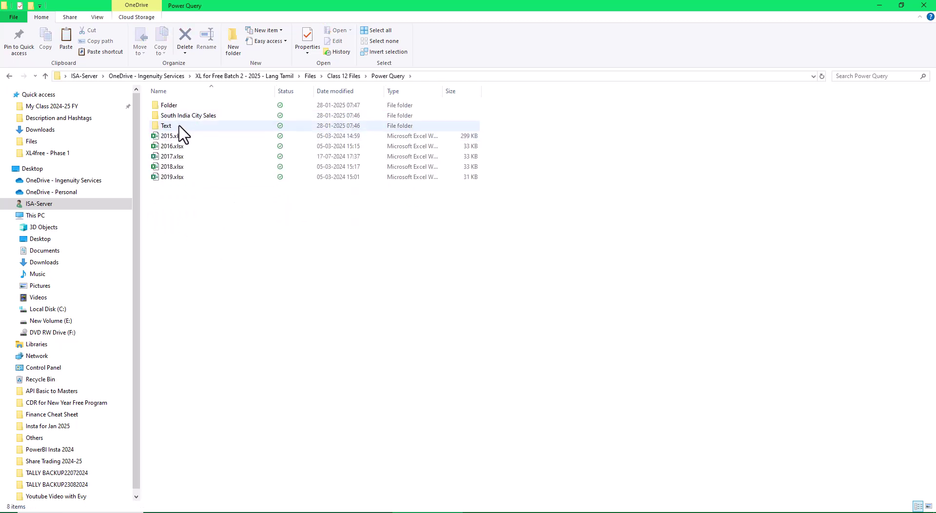
pyautogui.doubleClick(178, 125)
pyautogui.doubleClick(179, 106)
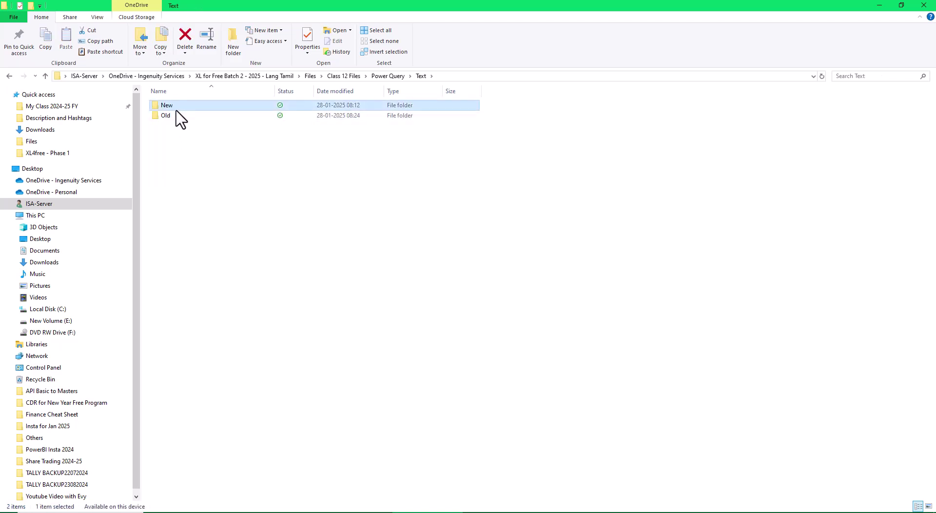
# Step: In Sales 2022.txt, set the July to November sales to 44550, 54550, 65550, 45550 and 39500, and save the file
pyautogui.doubleClick(184, 157)
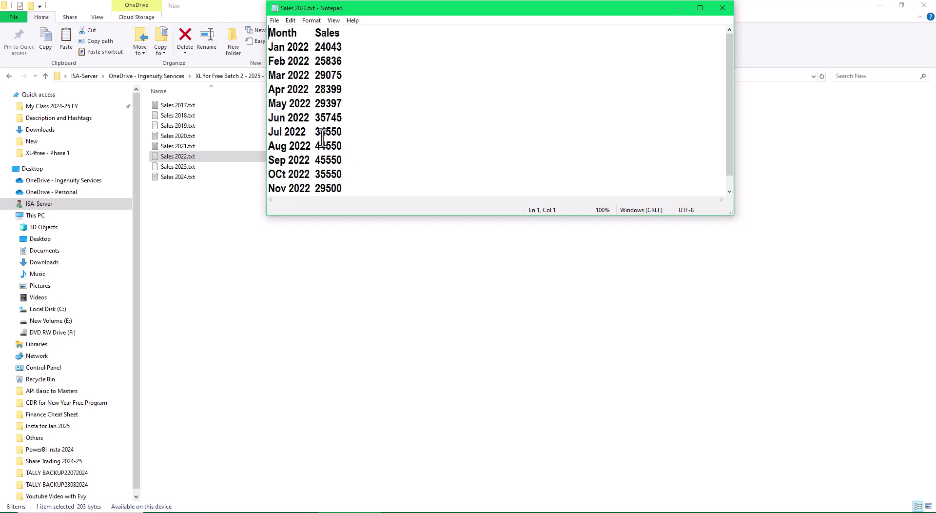
pyautogui.click(320, 132)
pyautogui.press('BackSpace')
pyautogui.write('5')
pyautogui.press('BackSpace')
pyautogui.write('6')
pyautogui.press('BackSpace')
pyautogui.write('3')
pyautogui.click(722, 9)
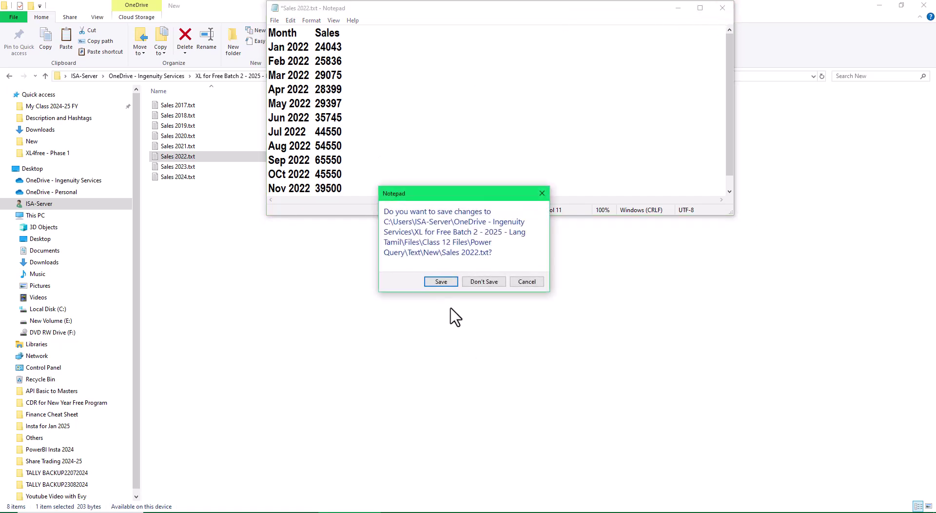
pyautogui.click(441, 283)
# Step: In Sales 2023.txt, set the July to November sales to 54550, 64550, 75550, 55550 and 49500, and save the file
pyautogui.click(181, 169)
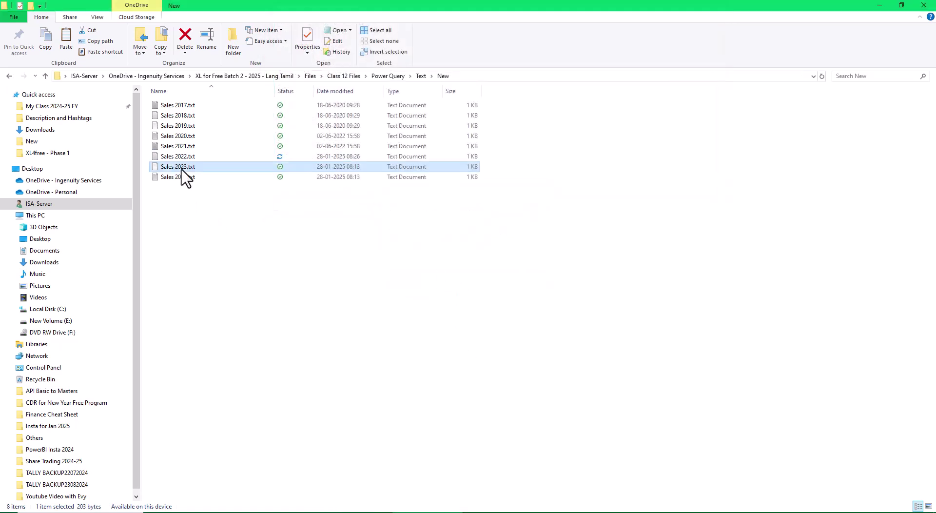
pyautogui.doubleClick(181, 168)
pyautogui.rightClick(181, 168)
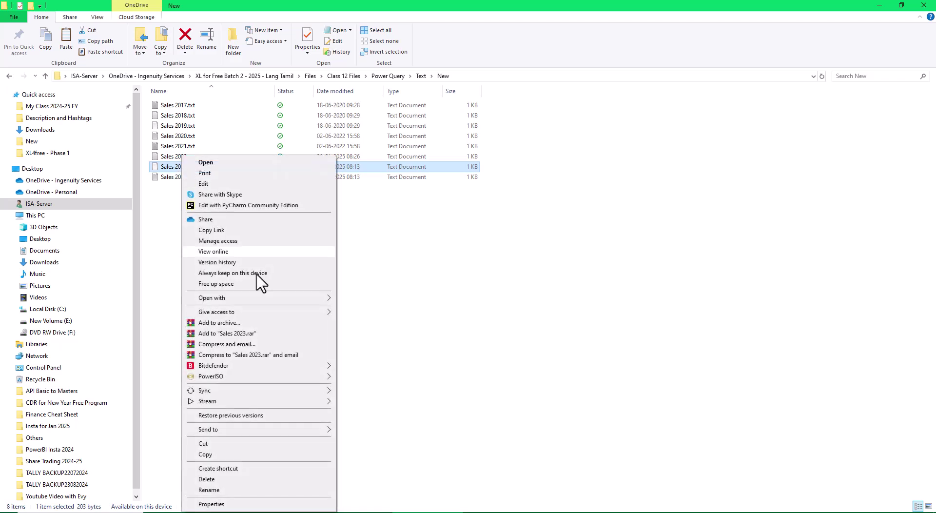
pyautogui.click(212, 170)
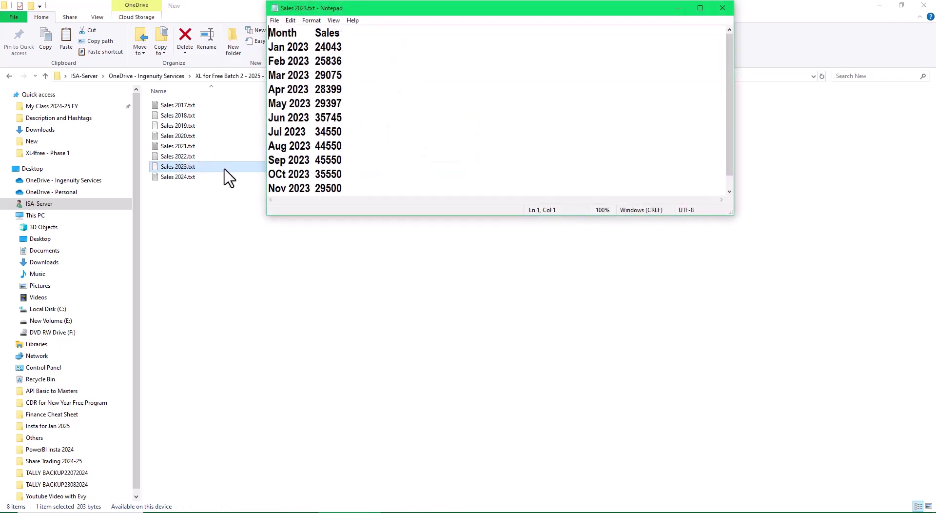
pyautogui.click(320, 132)
pyautogui.press('BackSpace')
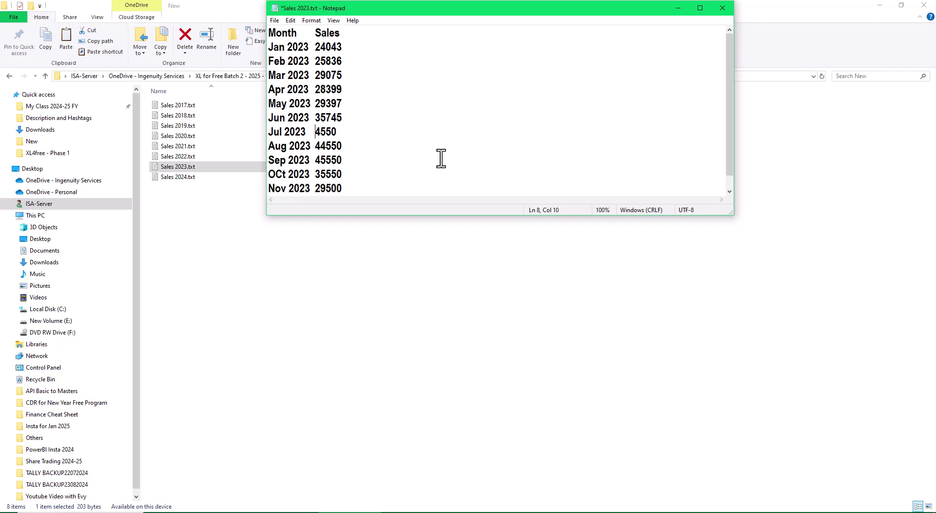
pyautogui.write('5')
pyautogui.write('6')
pyautogui.press('Down')
pyautogui.press('BackSpace')
pyautogui.write('7')
pyautogui.press('BackSpace')
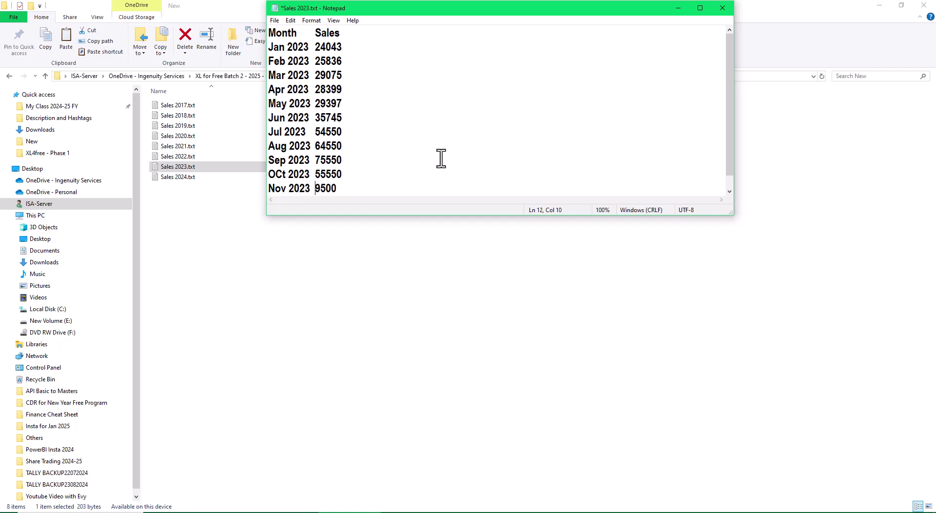
pyautogui.write('4')
pyautogui.click(723, 8)
pyautogui.click(441, 281)
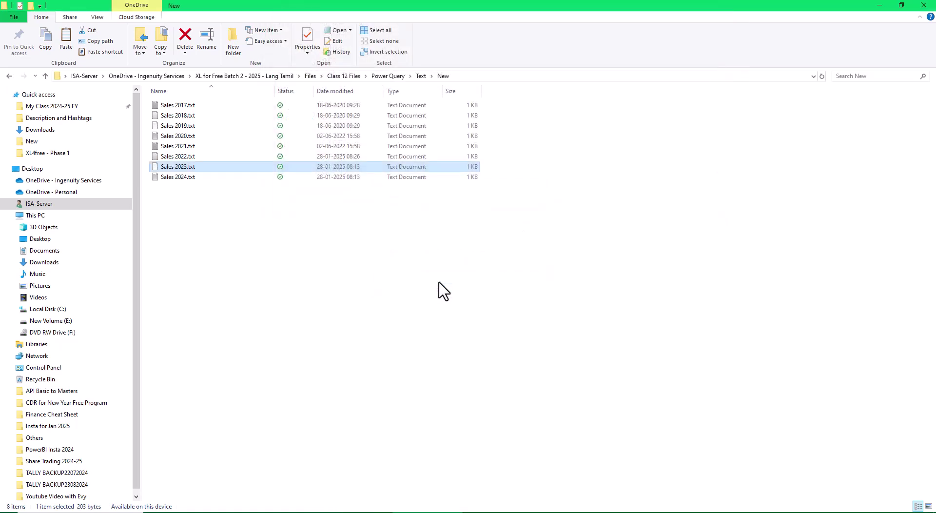
# Step: In Sales 2024.txt, set the July to November sales to 84550, 74550, 75550, 85550 and 79500, save it, and return to the Excel workbook
pyautogui.doubleClick(185, 177)
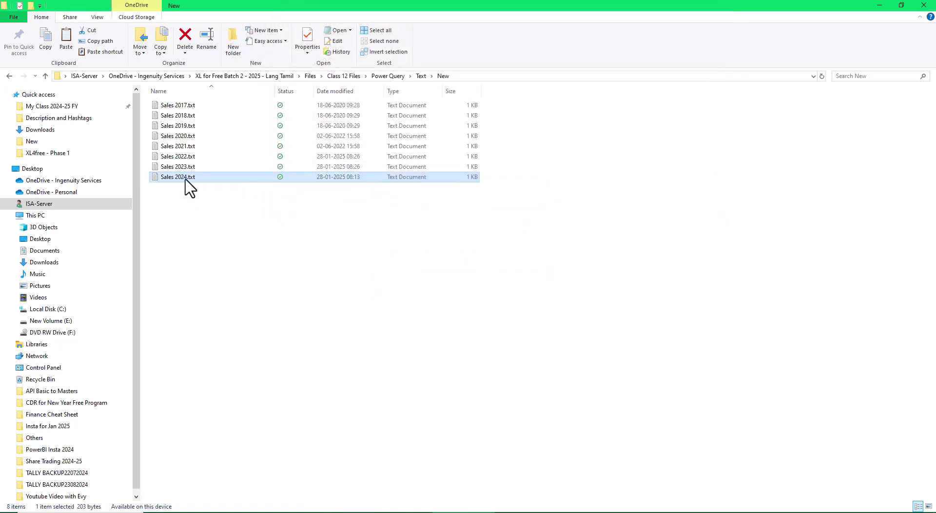
pyautogui.press('F2')
pyautogui.click(217, 225)
pyautogui.doubleClick(173, 177)
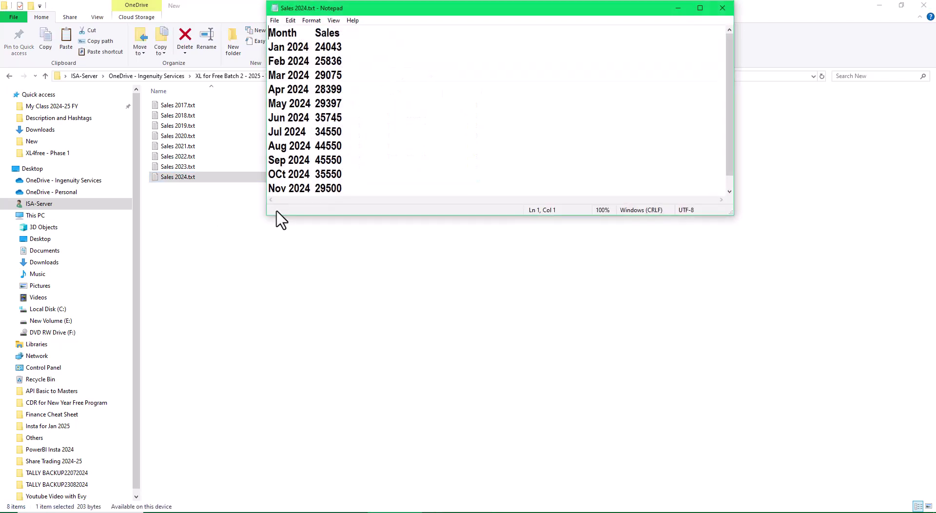
pyautogui.click(321, 131)
pyautogui.press('BackSpace')
pyautogui.write('87')
pyautogui.press('Down')
pyautogui.press('BackSpace')
pyautogui.write('7')
pyautogui.press('BackSpace')
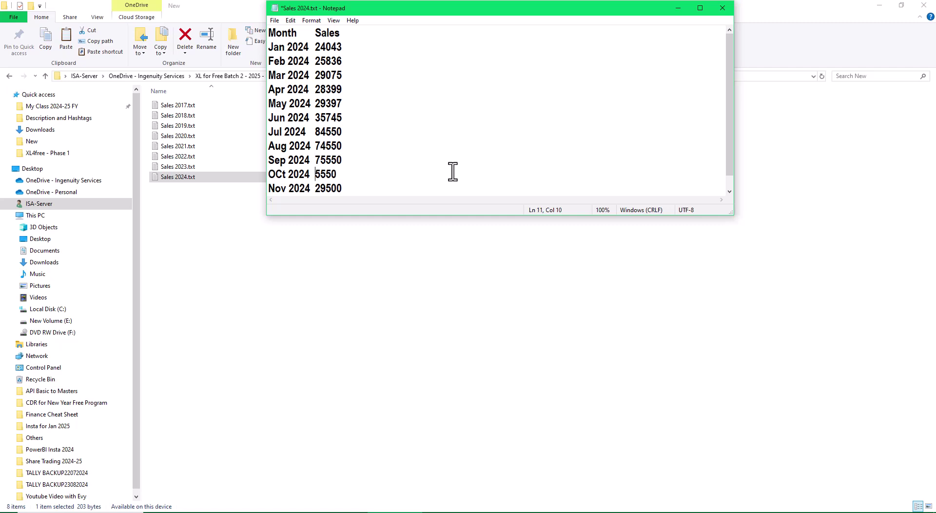
pyautogui.press('Down')
pyautogui.press('BackSpace')
pyautogui.write('7')
pyautogui.click(726, 8)
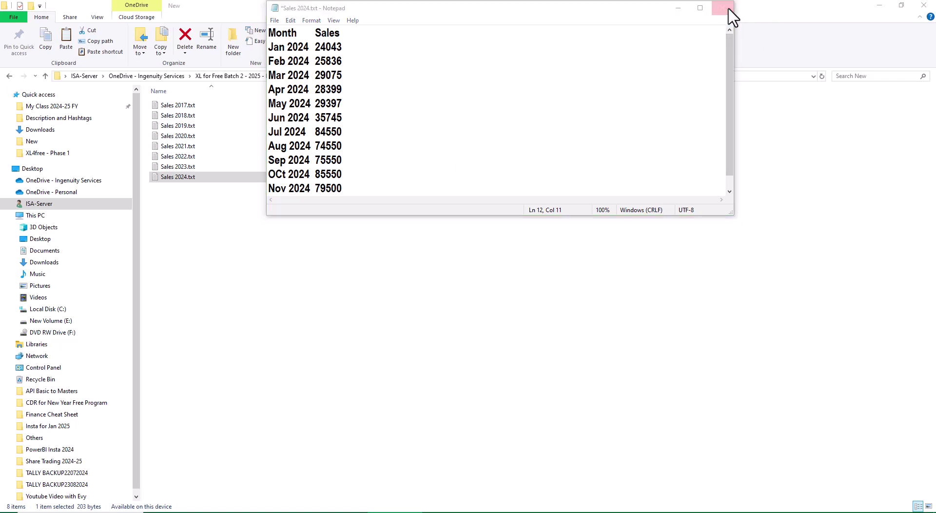
pyautogui.click(436, 280)
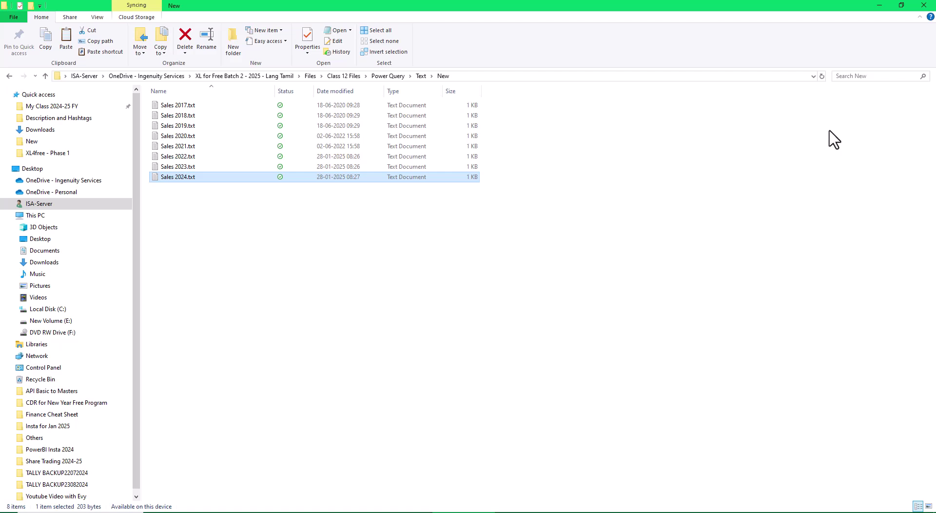
pyautogui.click(924, 6)
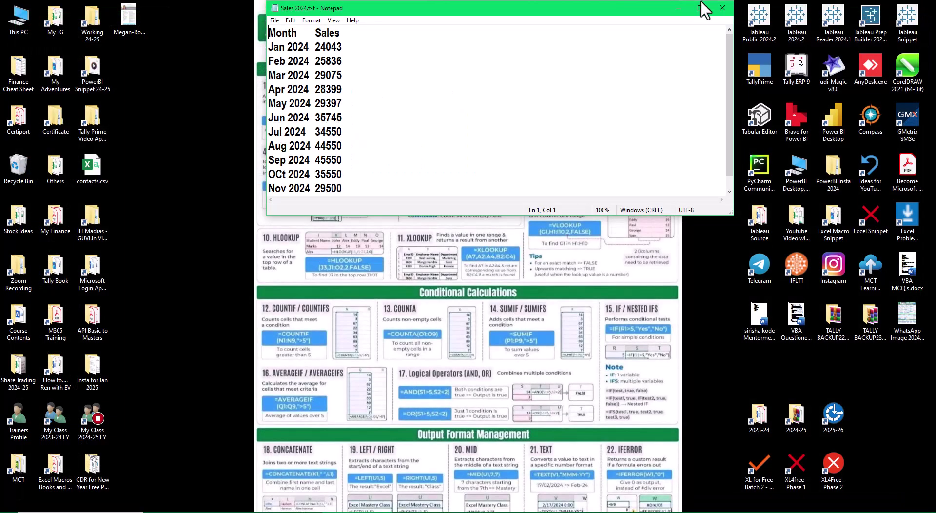
pyautogui.click(722, 8)
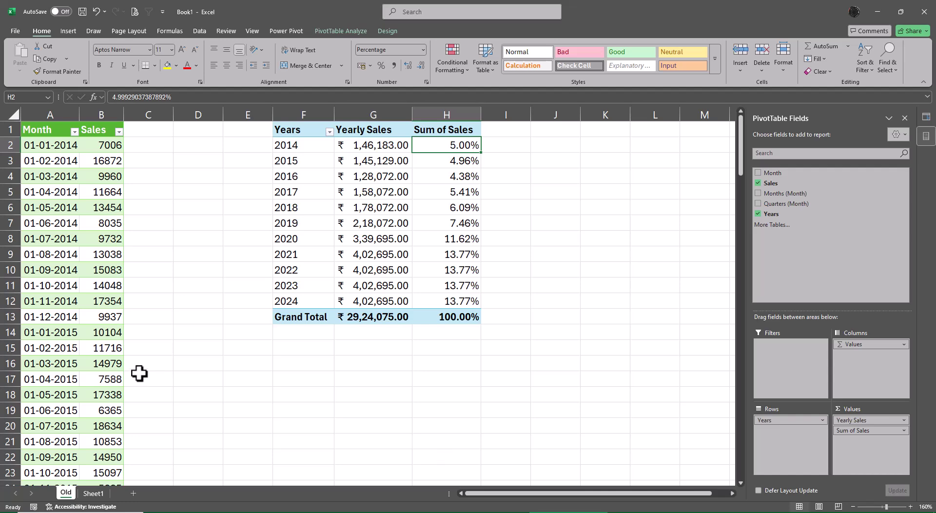
# Step: Refresh the consolidated monthly sales table and the yearly sales PivotTable
pyautogui.scroll(-15, 136, 372)
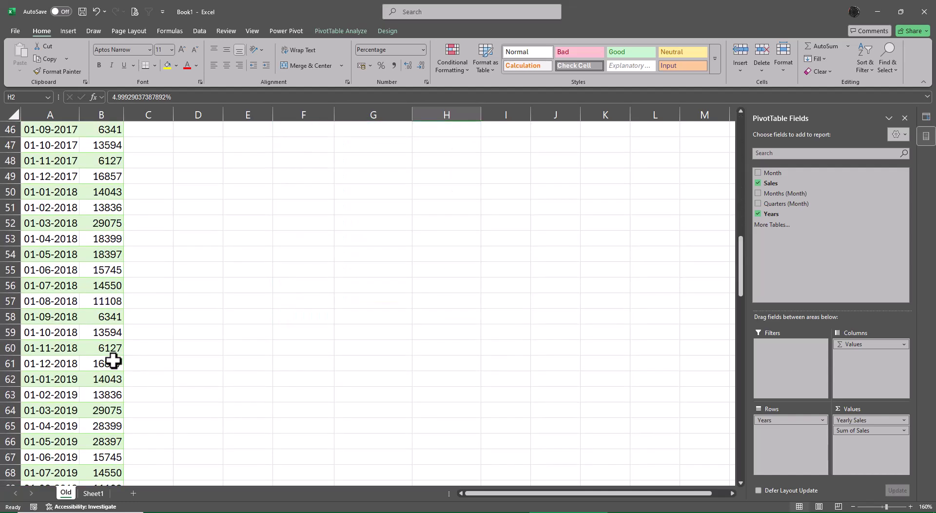
pyautogui.scroll(15, 113, 360)
pyautogui.rightClick(86, 254)
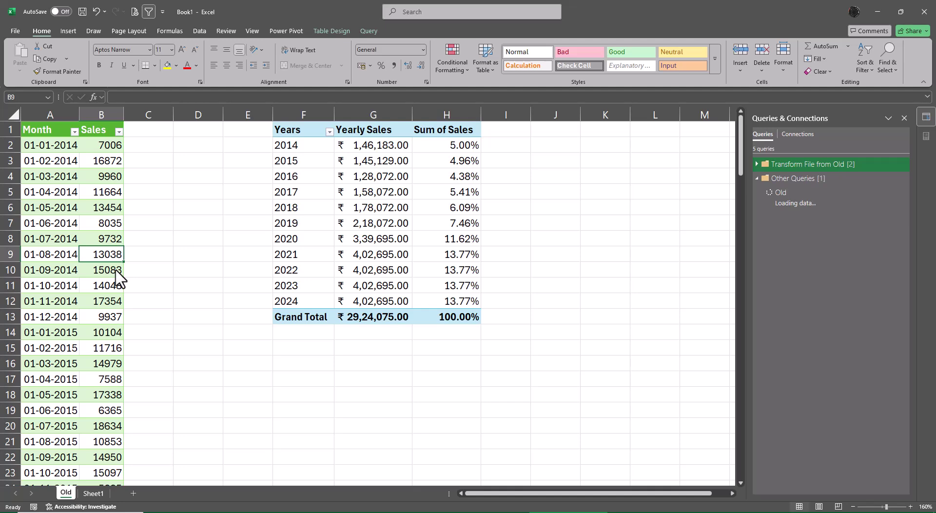
pyautogui.rightClick(402, 240)
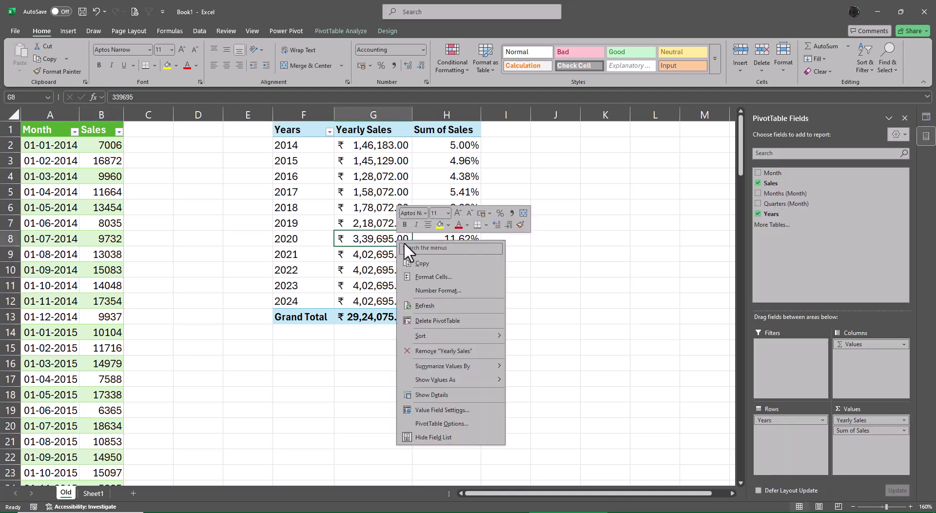
pyautogui.click(434, 303)
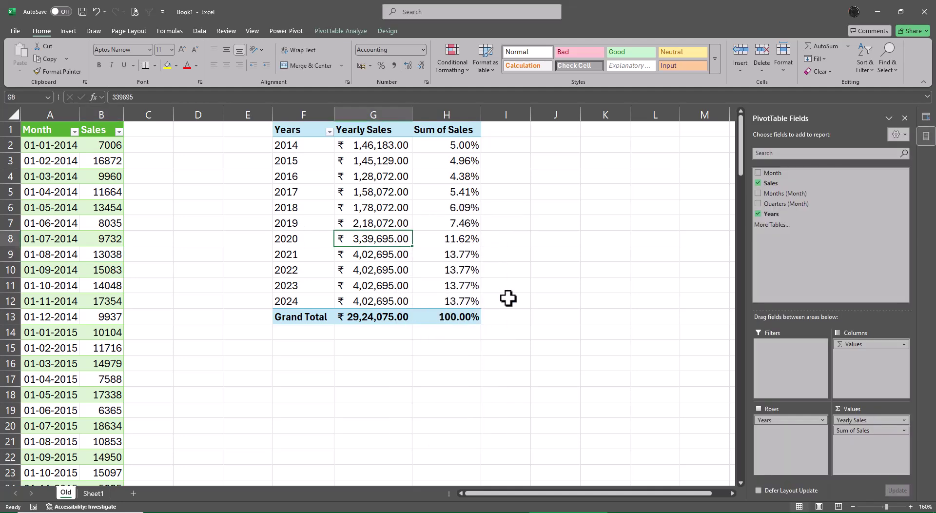
# Step: Refresh the sales table again from its October 2024 row and check the 2022 to 2024 sales rows
pyautogui.click(52, 258)
pyautogui.scroll(-5, 38, 354)
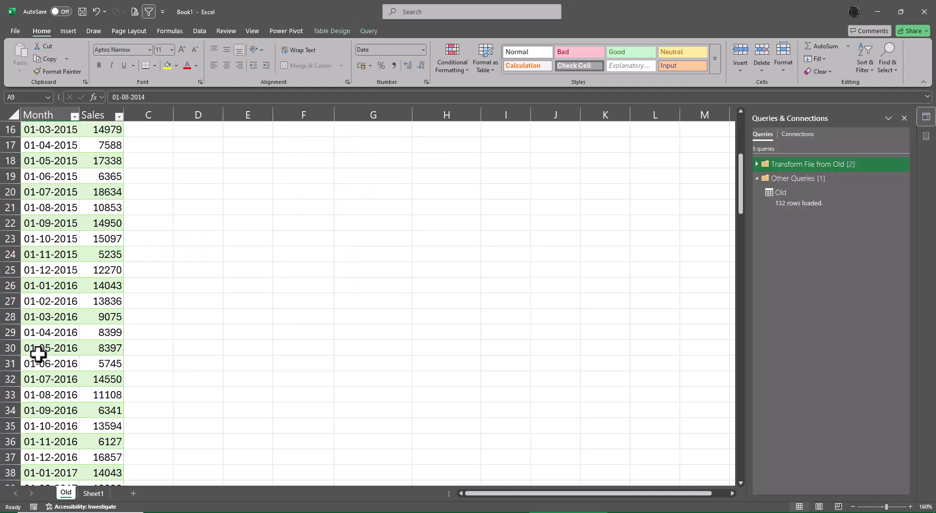
pyautogui.scroll(-20, 38, 355)
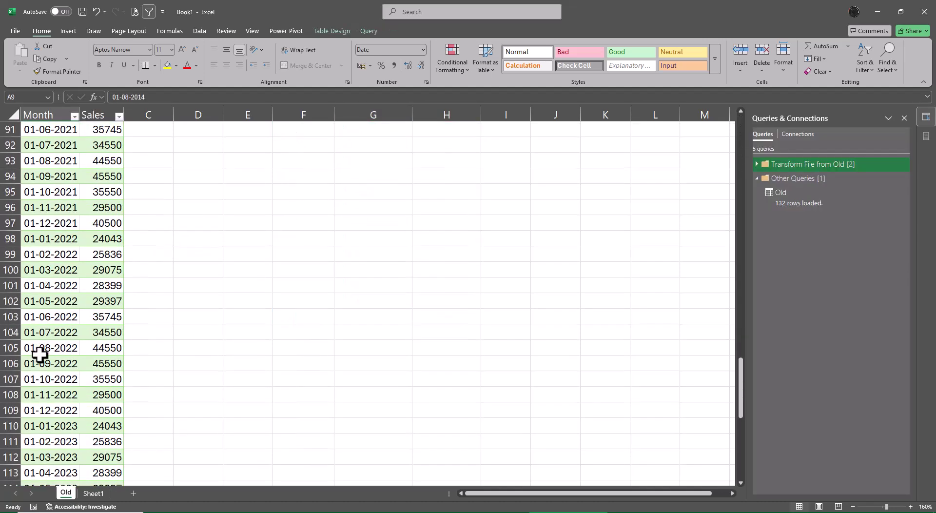
pyautogui.scroll(-11, 39, 354)
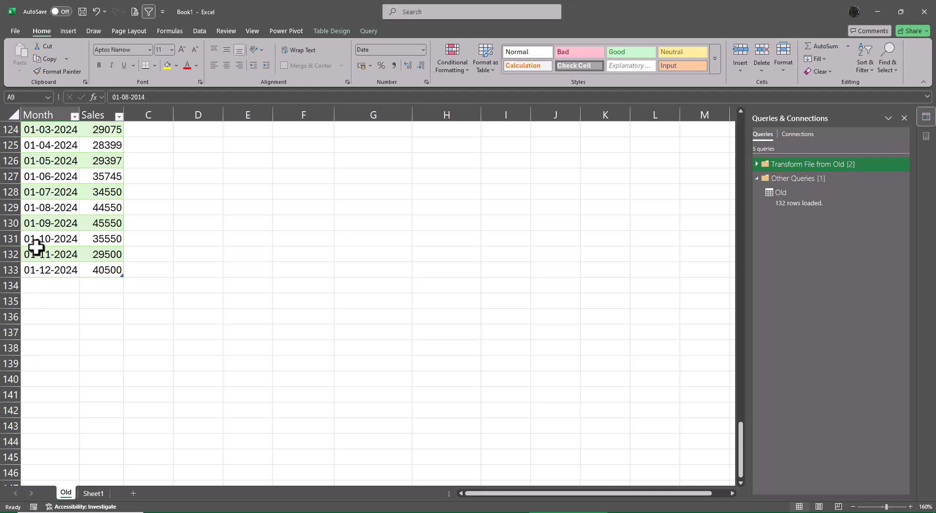
pyautogui.rightClick(37, 241)
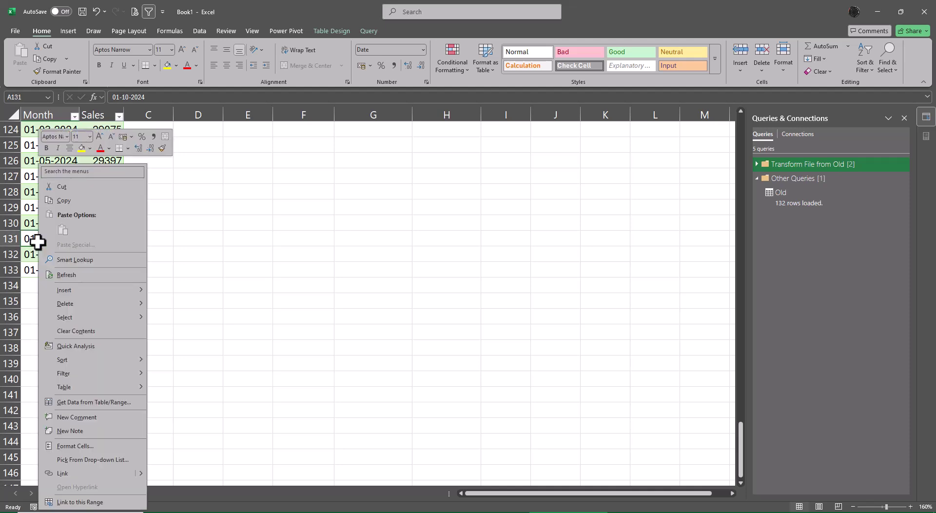
pyautogui.click(68, 275)
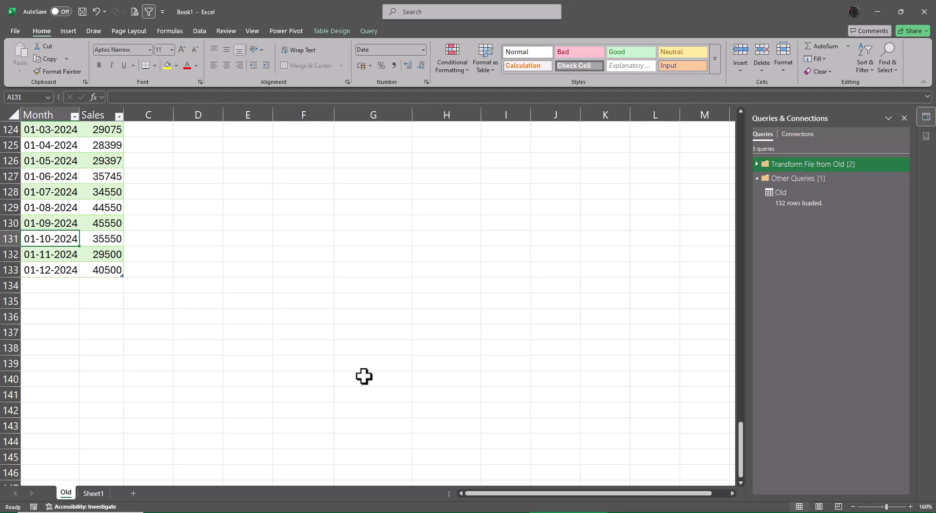
pyautogui.scroll(10, 206, 370)
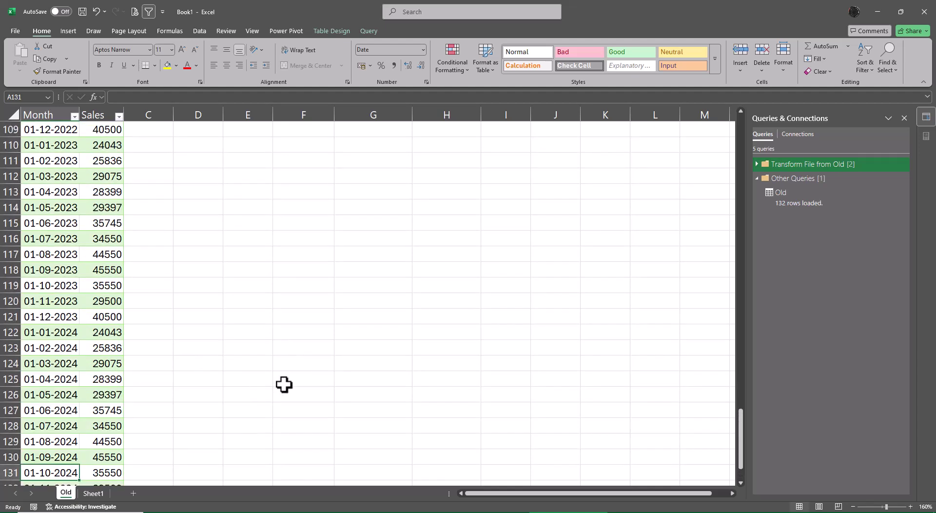
pyautogui.scroll(-7, 306, 358)
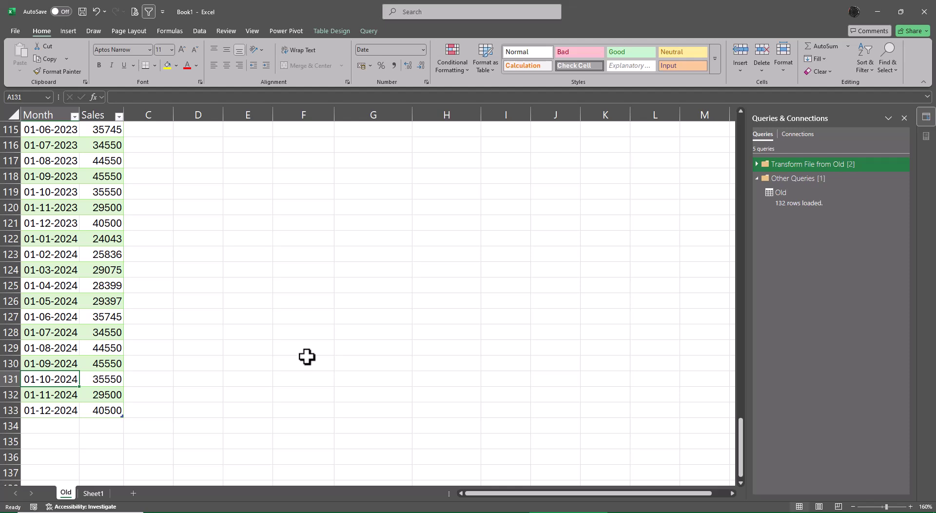
pyautogui.click(99, 330)
pyautogui.press('F2')
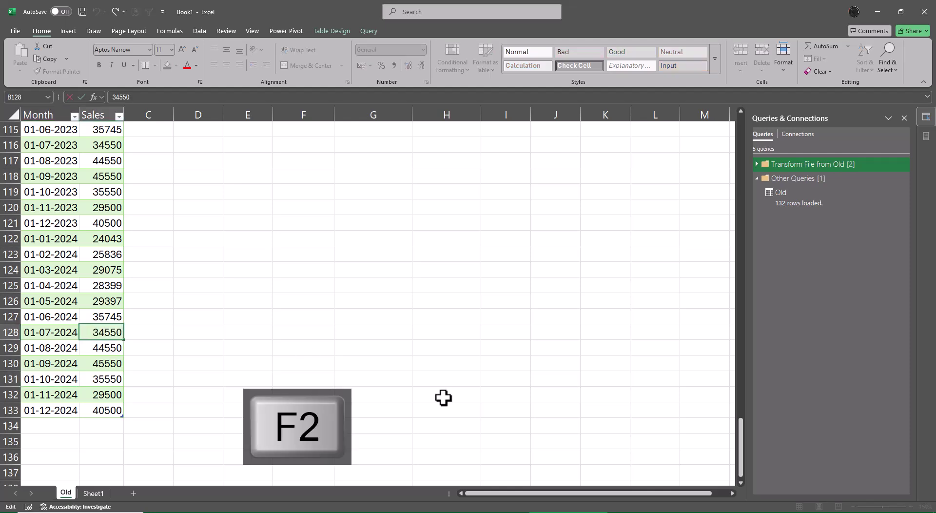
pyautogui.press('Return')
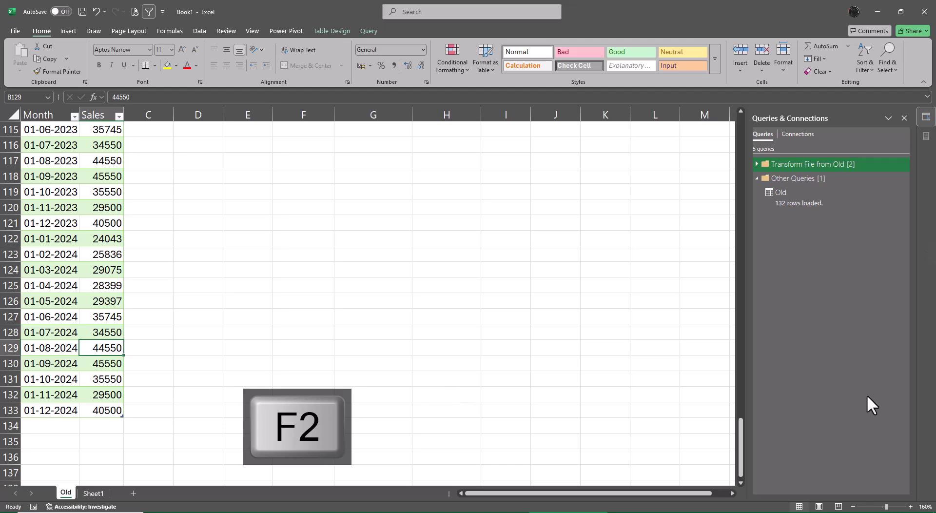
pyautogui.hotkey('alt', 'Tab')
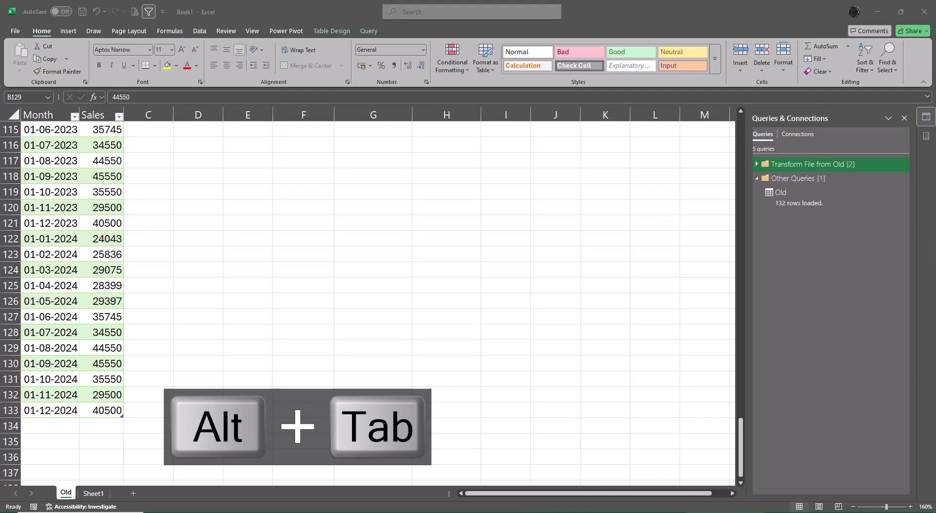
pyautogui.click(875, 11)
pyautogui.doubleClick(768, 481)
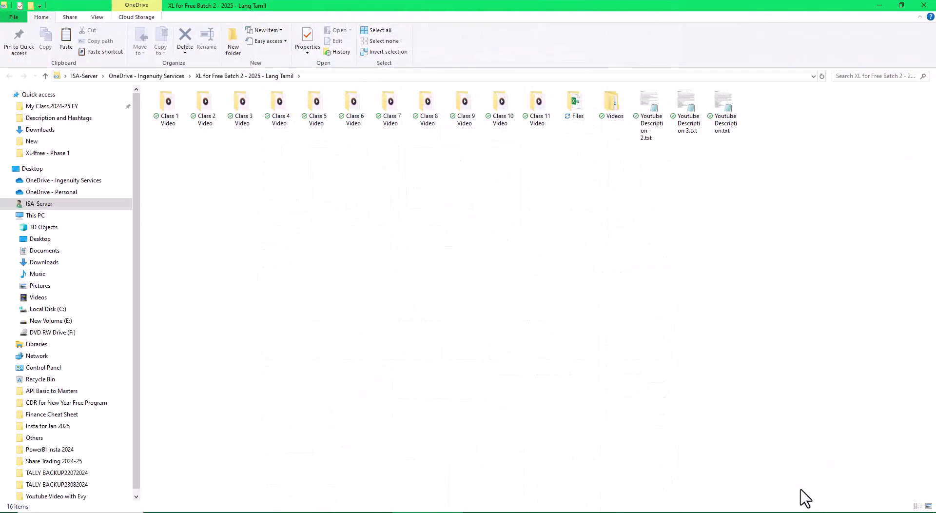
pyautogui.click(605, 511)
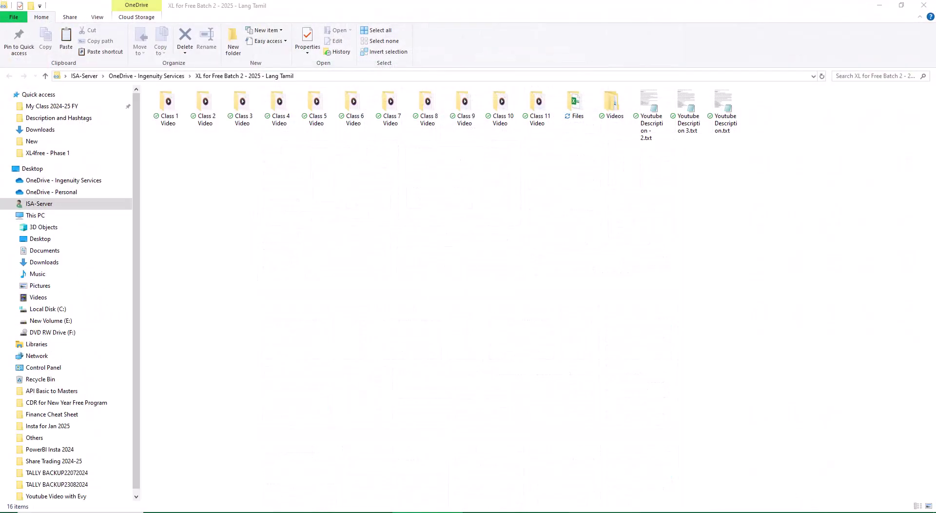
# Step: Open the Old query in Power Query Editor and reselect the Old folder under Power Query, Text as its Source folder path
pyautogui.rightClick(805, 197)
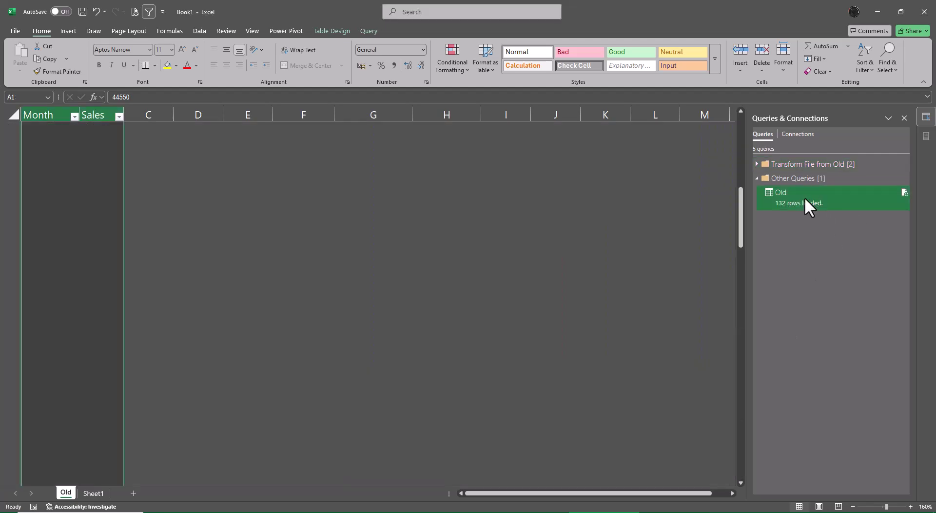
pyautogui.click(827, 228)
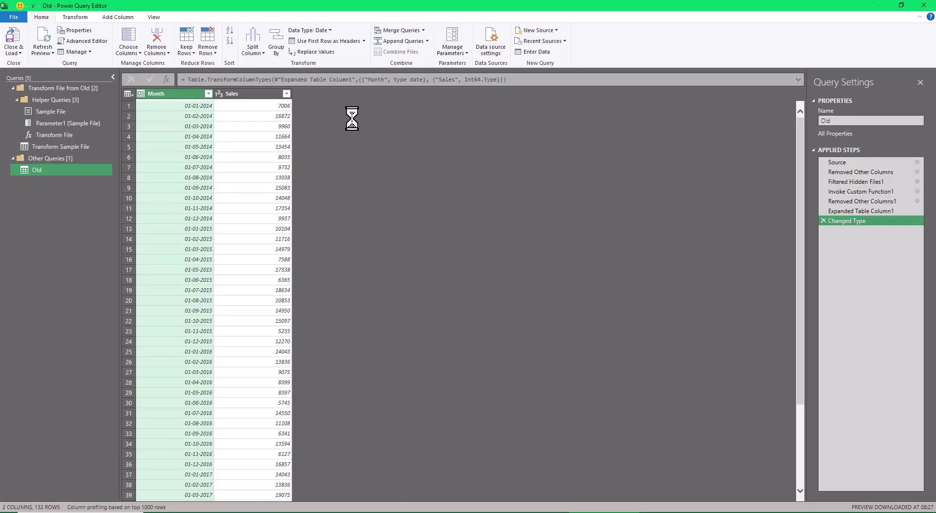
pyautogui.click(839, 163)
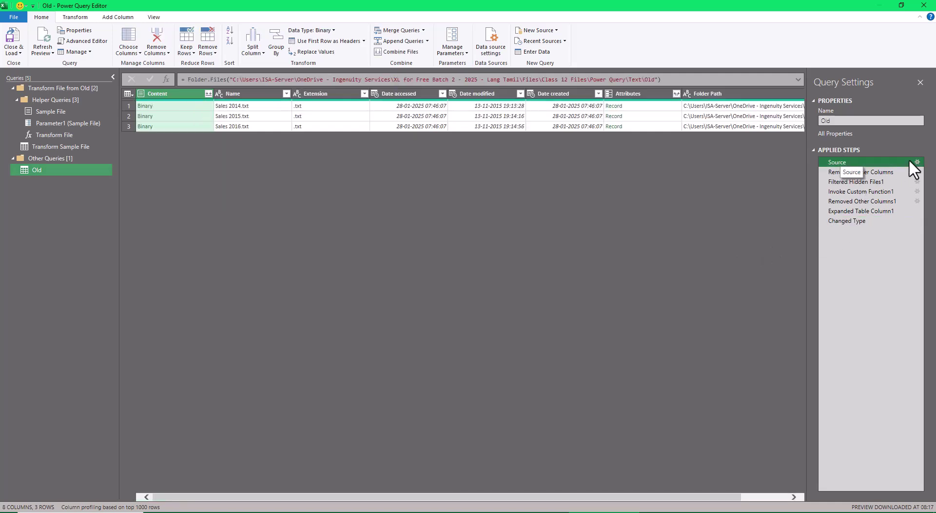
pyautogui.click(918, 162)
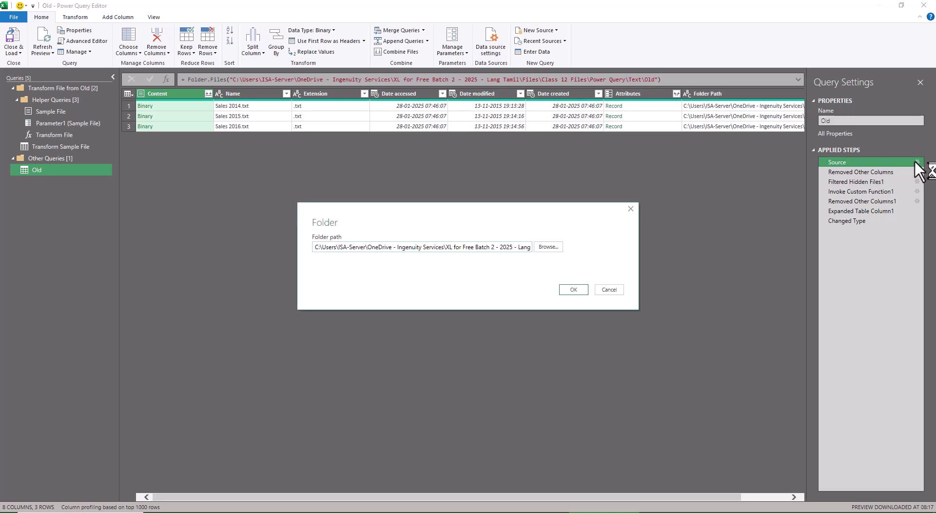
pyautogui.click(549, 247)
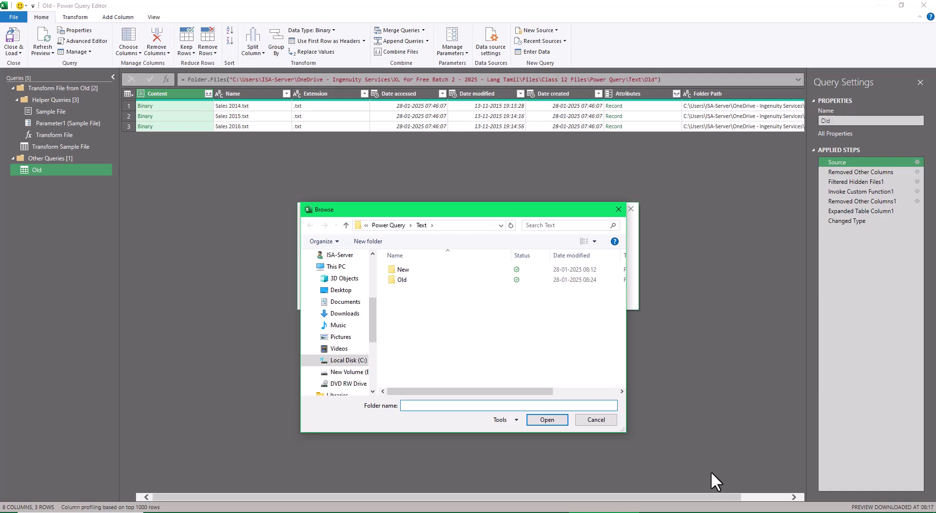
pyautogui.click(405, 281)
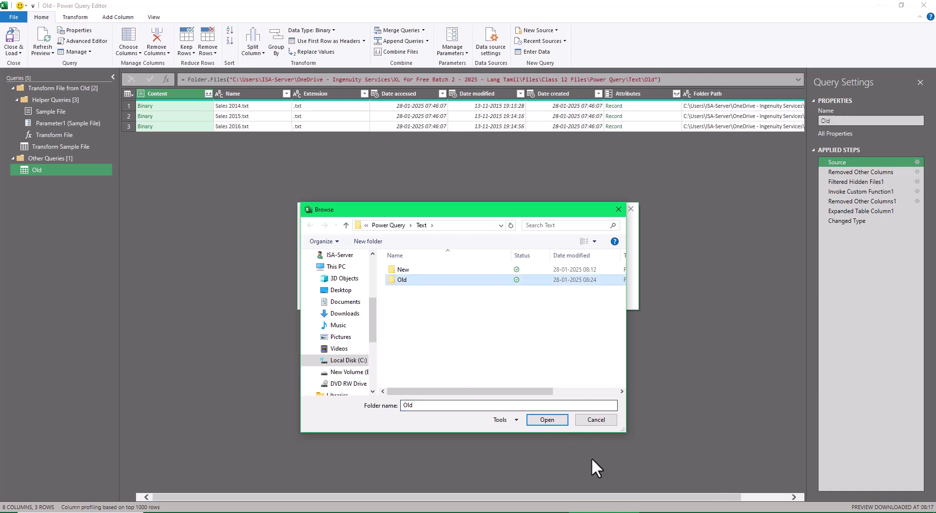
pyautogui.click(547, 419)
pyautogui.click(568, 292)
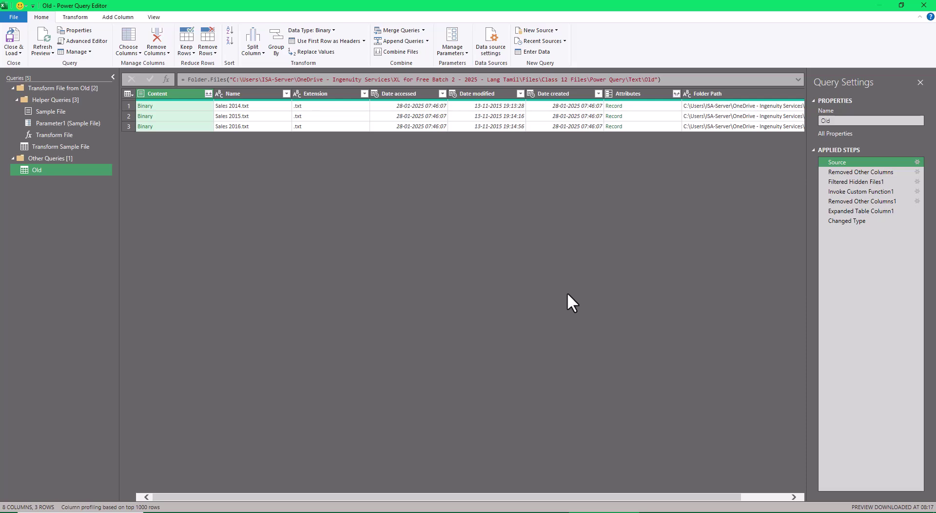
# Step: Show the Changed Type step, refresh all query previews, and examine the monthly sales rows through 2023
pyautogui.click(845, 221)
pyautogui.scroll(-20, 224, 402)
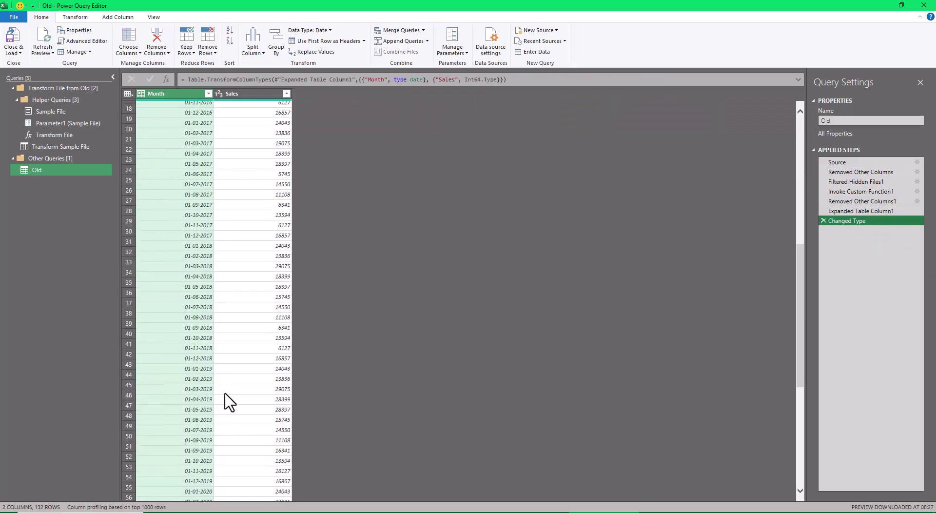
pyautogui.scroll(-10, 229, 401)
pyautogui.scroll(11, 229, 398)
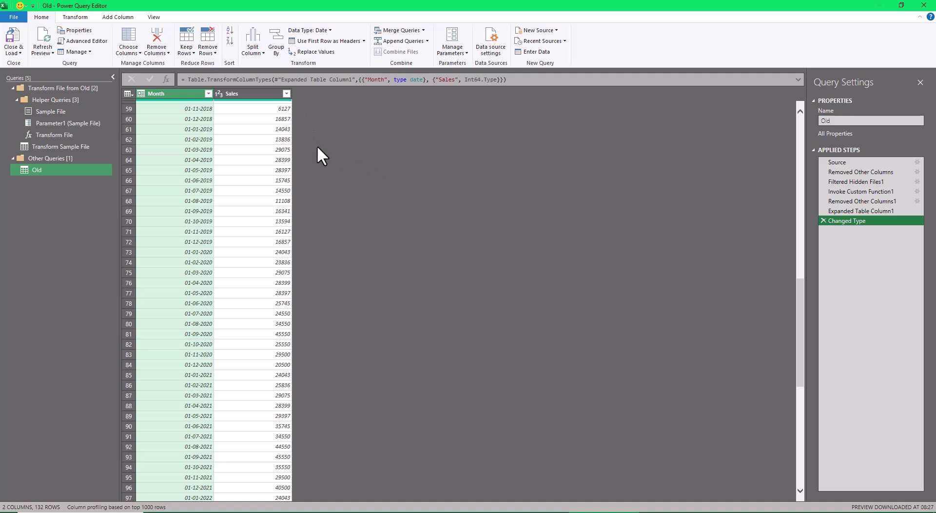
pyautogui.click(54, 50)
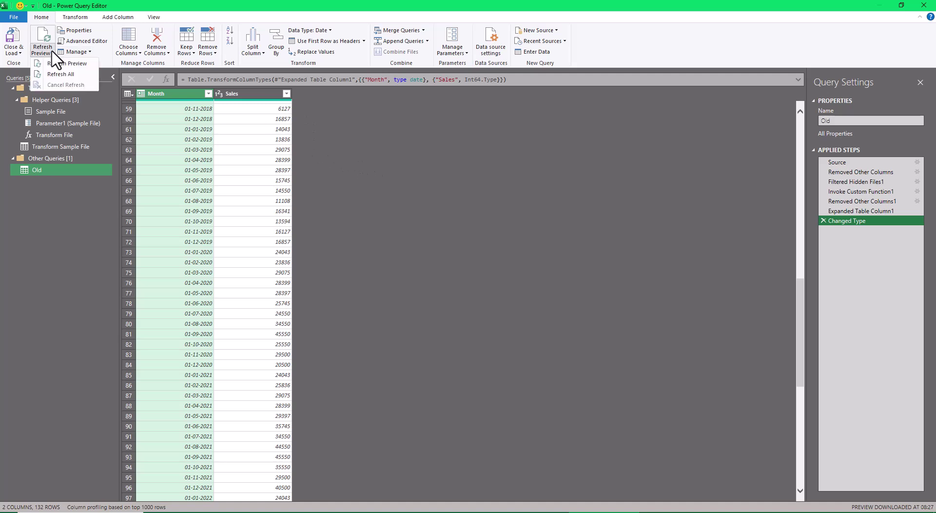
pyautogui.click(60, 71)
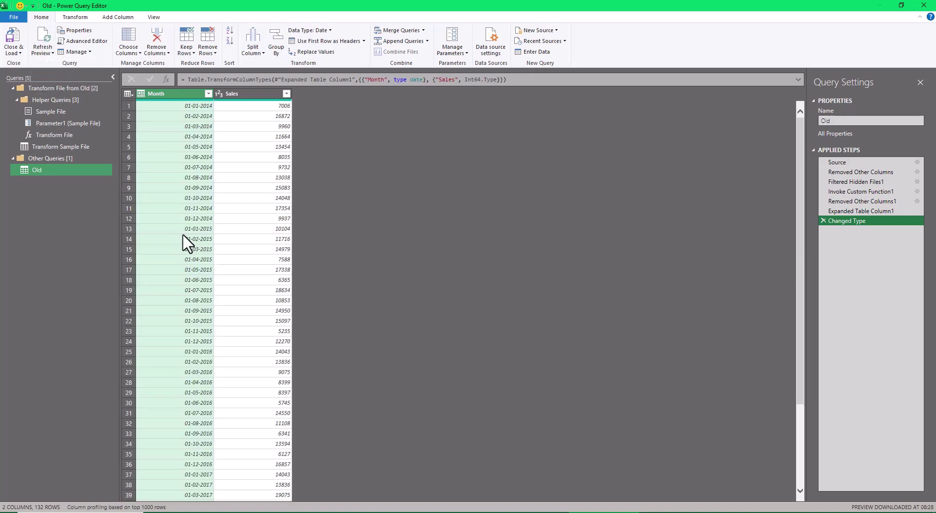
pyautogui.scroll(-8, 186, 276)
pyautogui.scroll(-10, 191, 285)
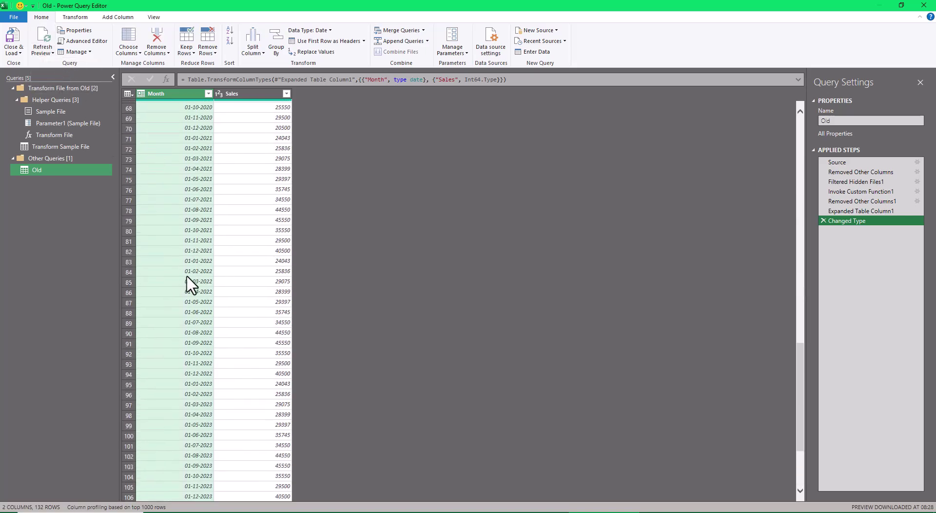
pyautogui.scroll(18, 190, 284)
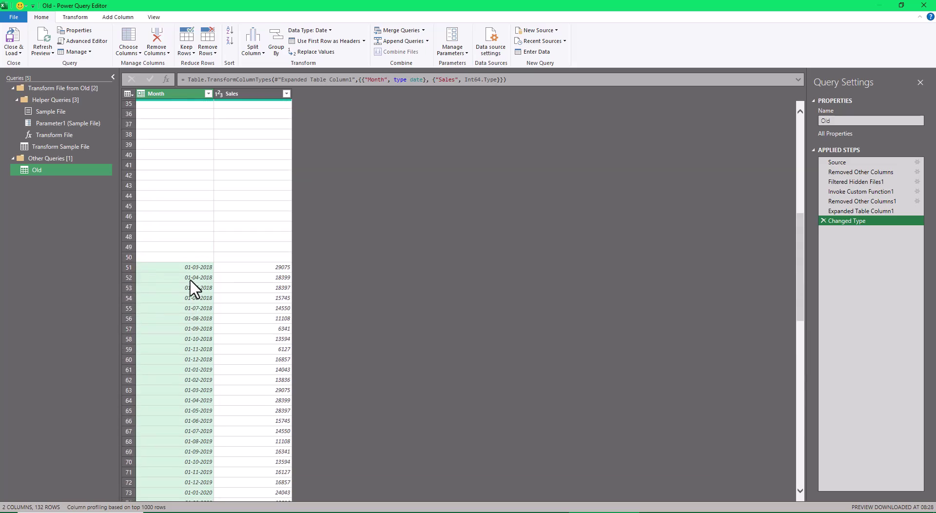
# Step: Close and load the query to the worksheet, and refresh the sales table and the PivotTable
pyautogui.click(12, 38)
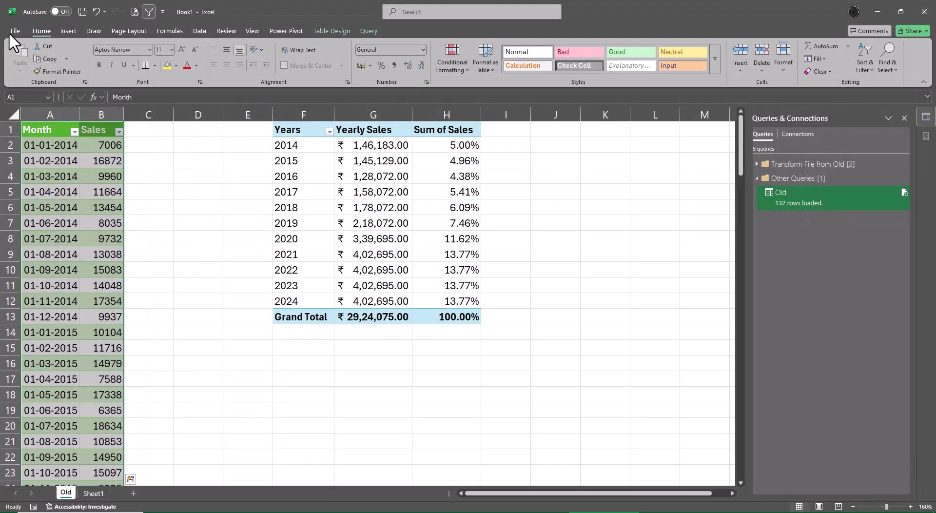
pyautogui.click(95, 206)
pyautogui.rightClick(96, 206)
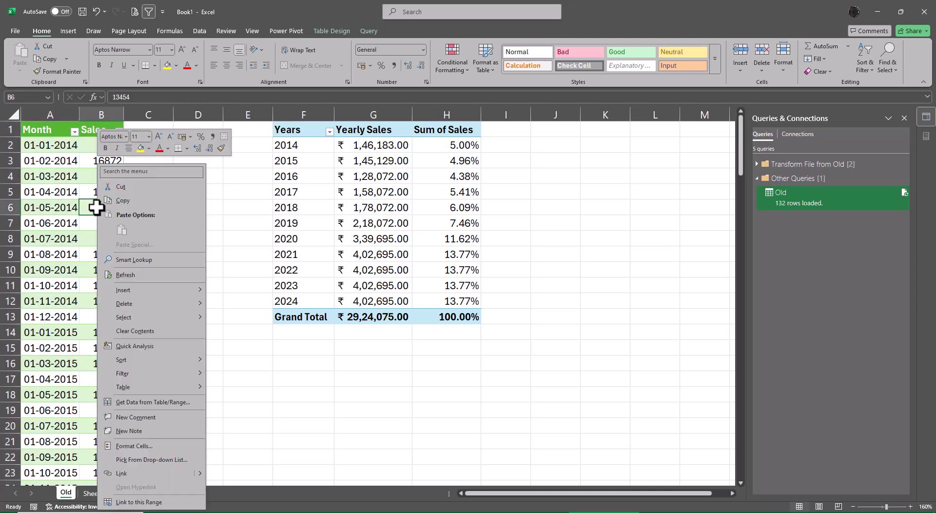
pyautogui.click(135, 282)
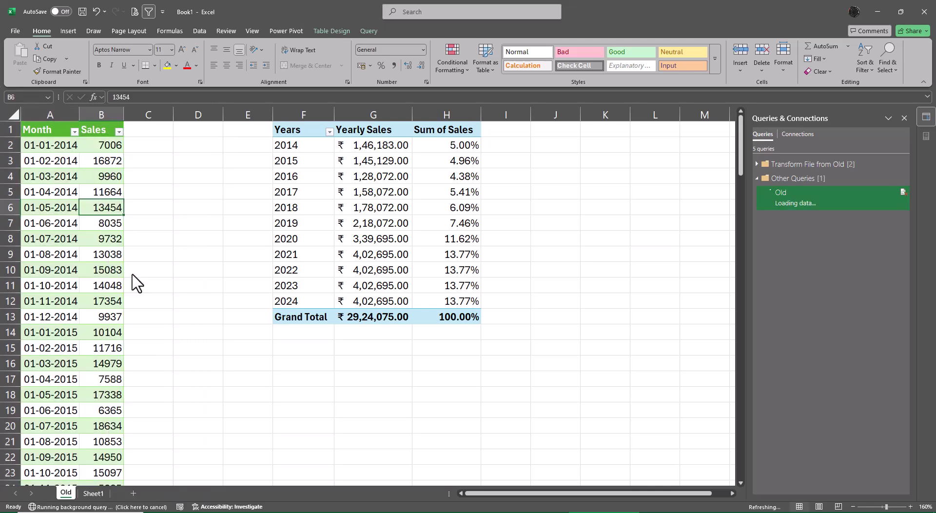
pyautogui.rightClick(362, 223)
pyautogui.click(387, 287)
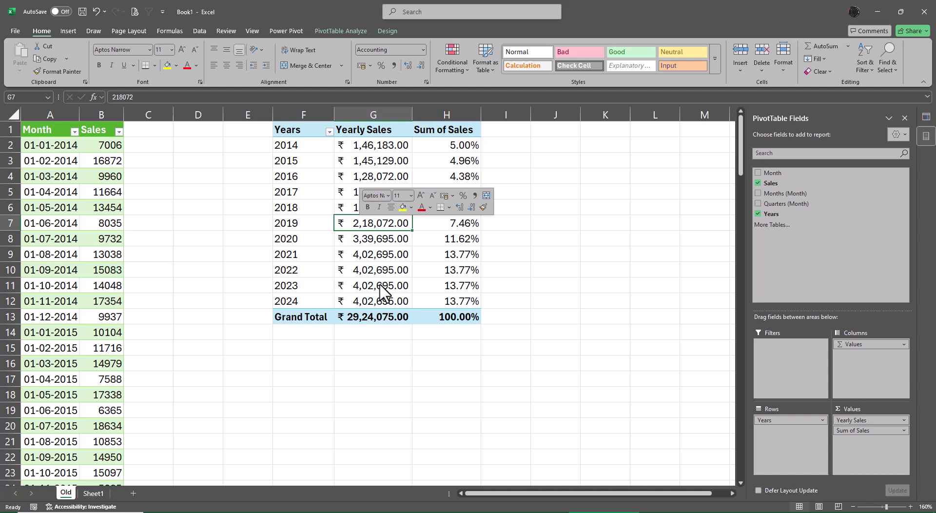
pyautogui.click(567, 280)
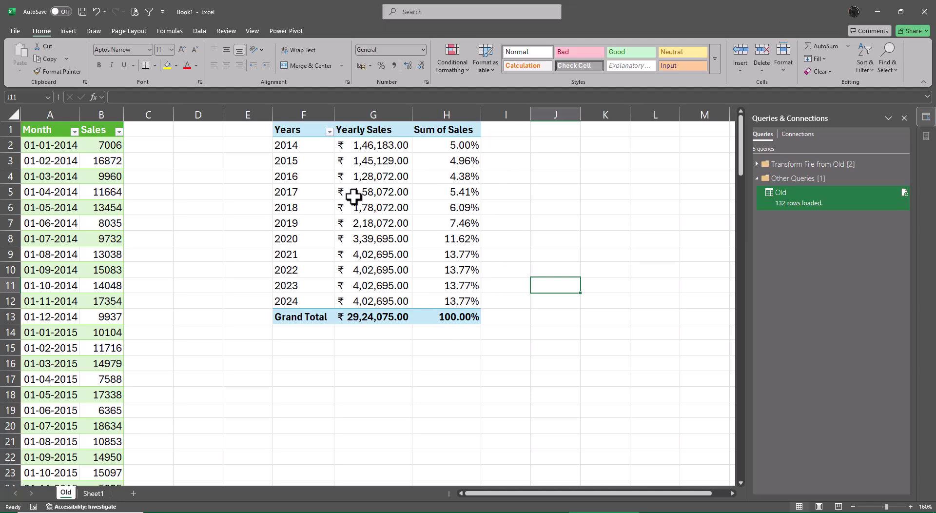
pyautogui.moveTo(443, 160); pyautogui.dragTo(449, 177)
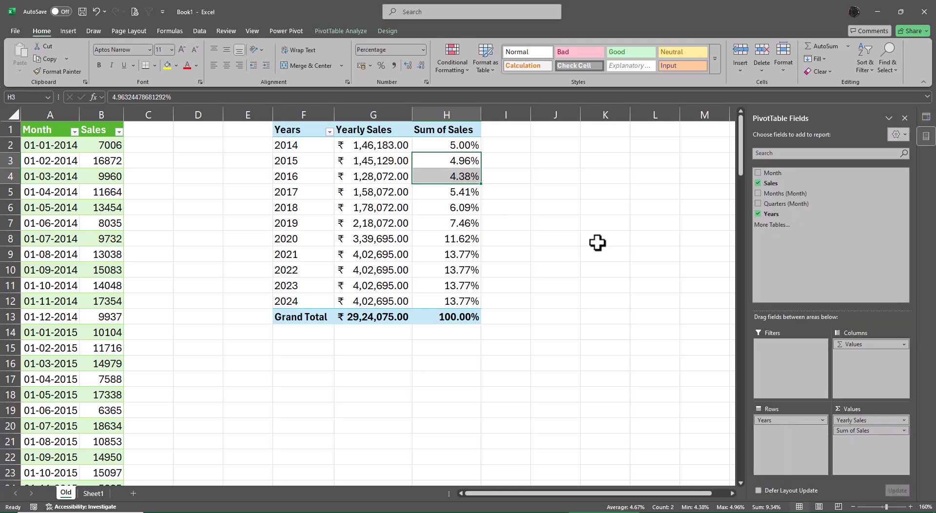
# Step: Apply the three-triangles directional icon set to the Sum of Sales percentages for 2014 to 2024, excluding the grand total
pyautogui.moveTo(451, 146); pyautogui.dragTo(458, 302)
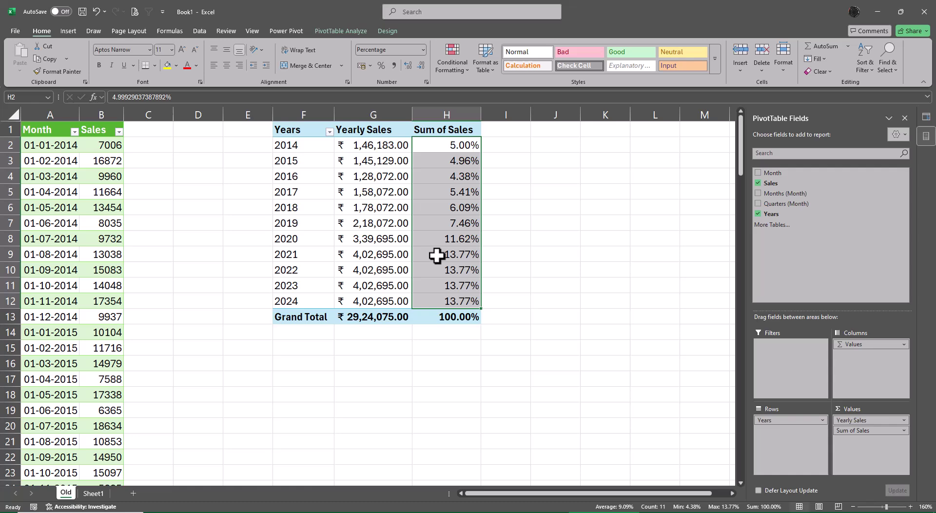
pyautogui.click(457, 60)
pyautogui.moveTo(484, 177)
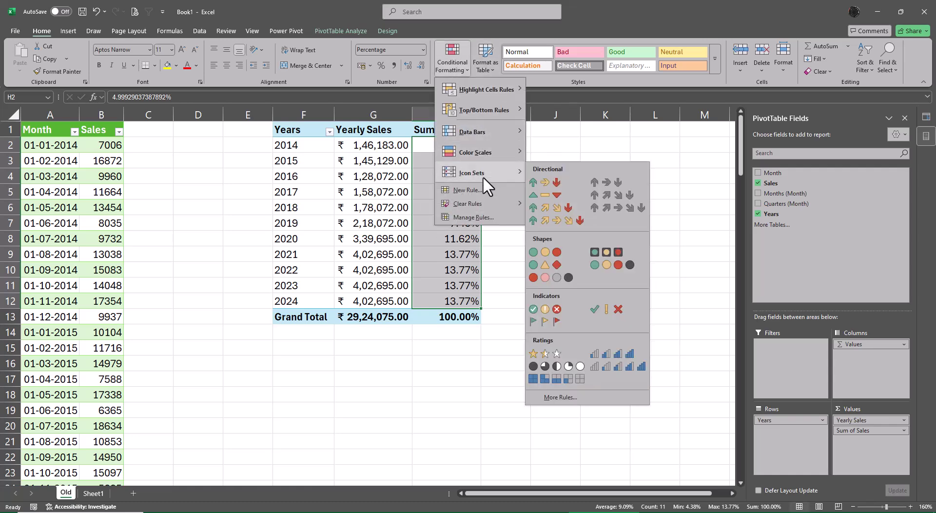
pyautogui.click(554, 194)
pyautogui.click(602, 204)
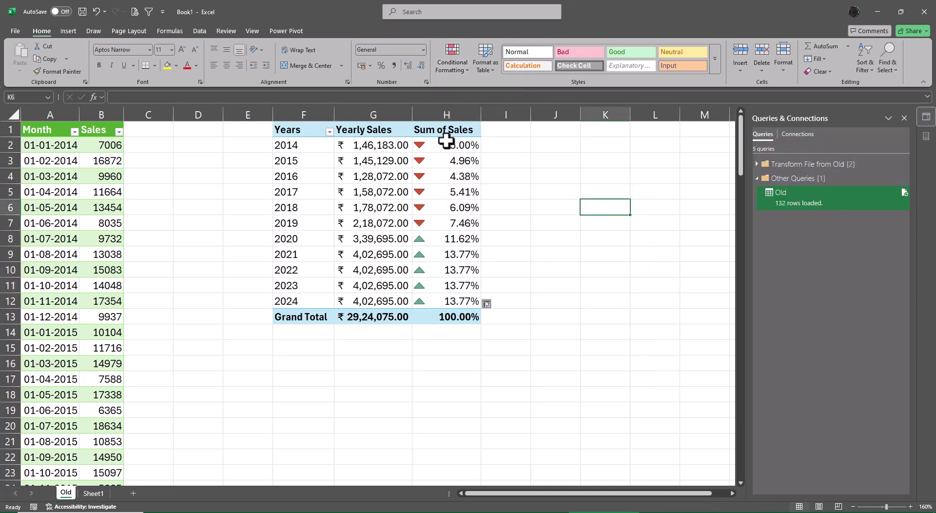
# Step: Edit the icon set rule on the yearly percentages so the green icon starts at 50 percent and the yellow icon at 10 percent
pyautogui.moveTo(447, 145); pyautogui.dragTo(464, 296)
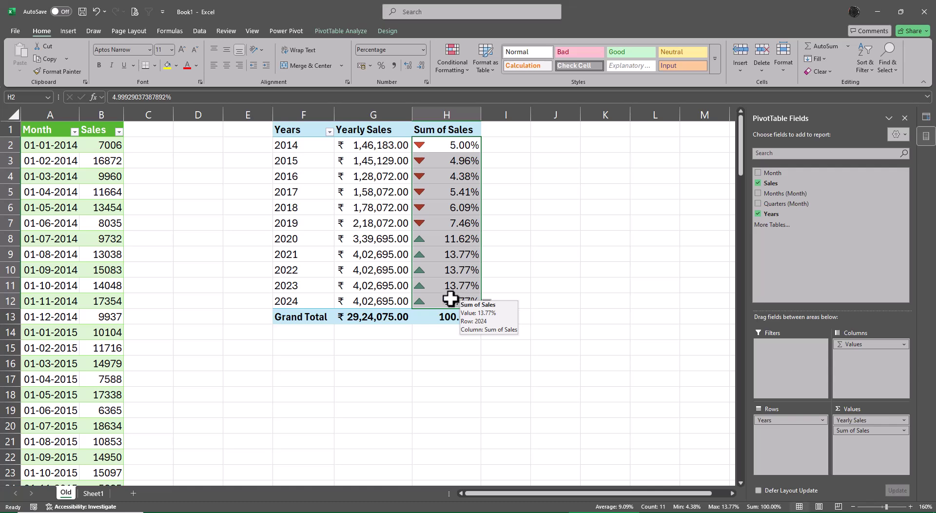
pyautogui.click(554, 255)
pyautogui.moveTo(450, 145); pyautogui.dragTo(436, 301)
pyautogui.click(454, 53)
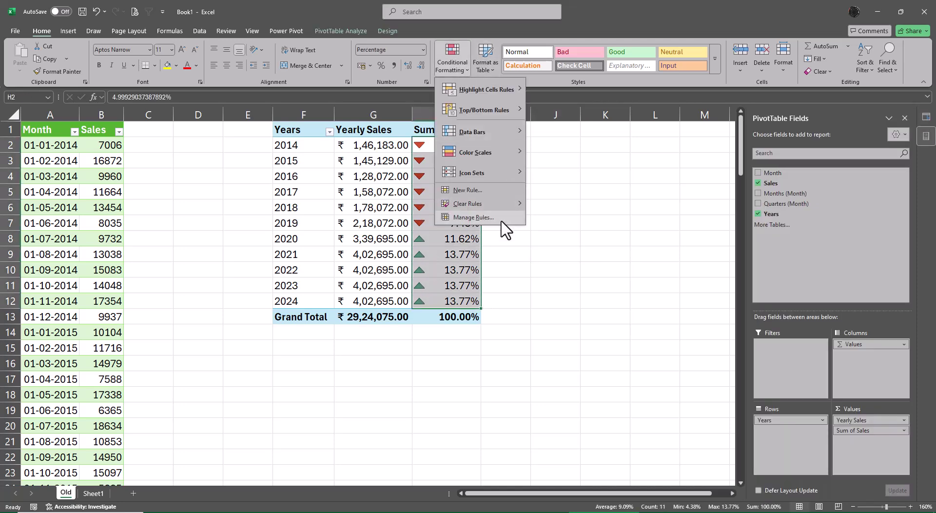
pyautogui.click(505, 217)
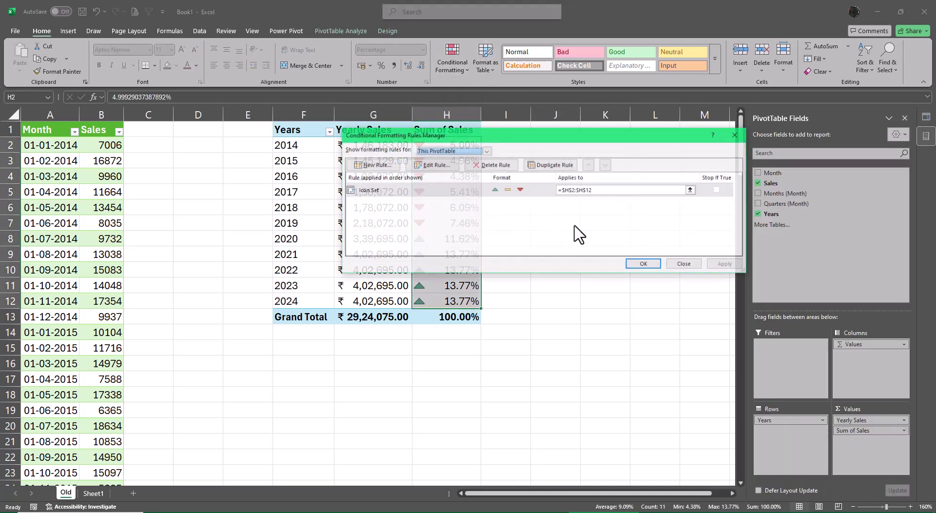
pyautogui.click(432, 165)
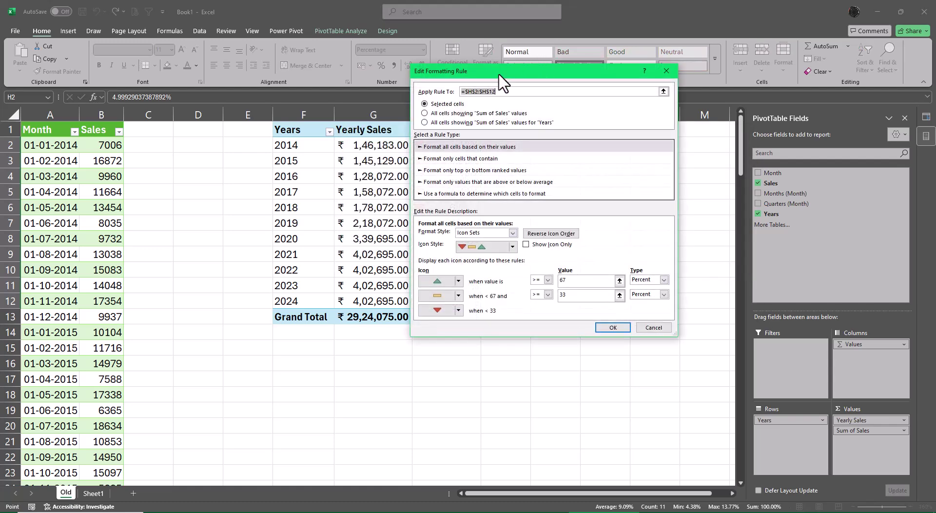
pyautogui.moveTo(499, 76); pyautogui.dragTo(591, 73)
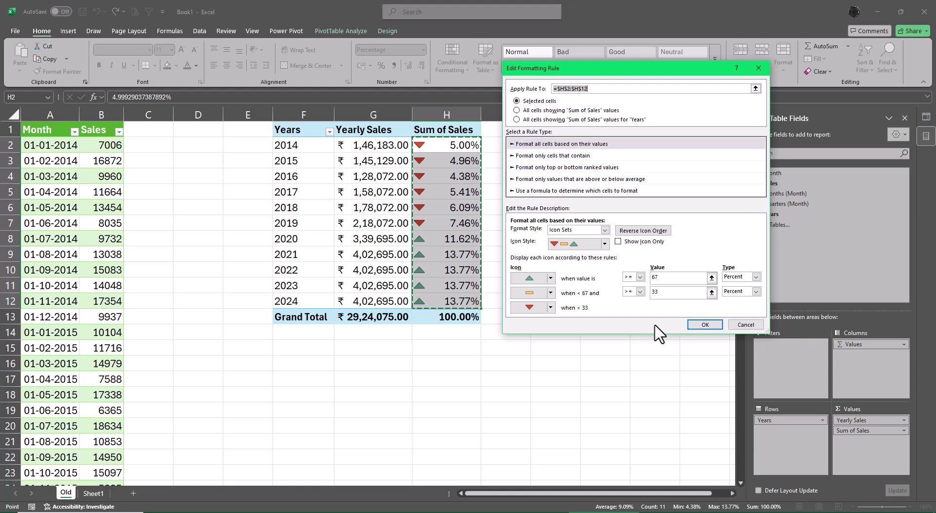
pyautogui.click(663, 292)
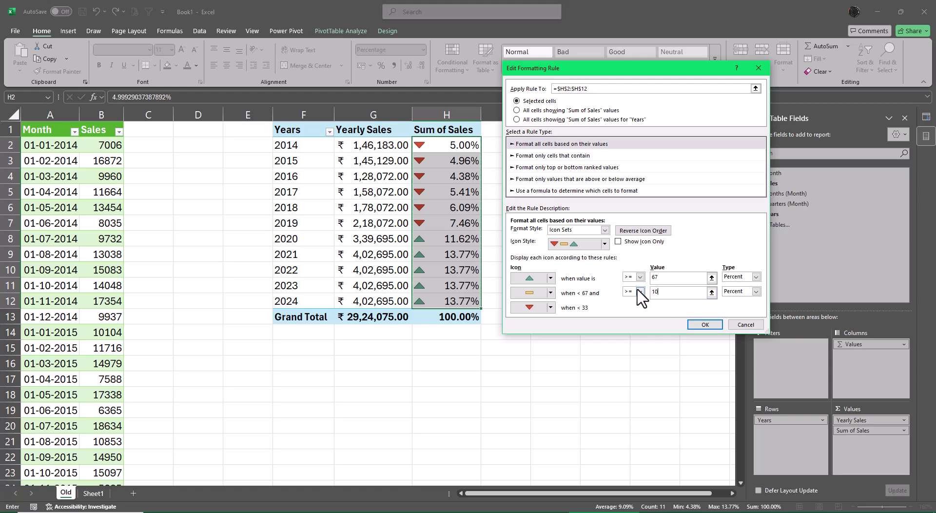
pyautogui.moveTo(658, 277); pyautogui.dragTo(633, 280)
pyautogui.click(705, 325)
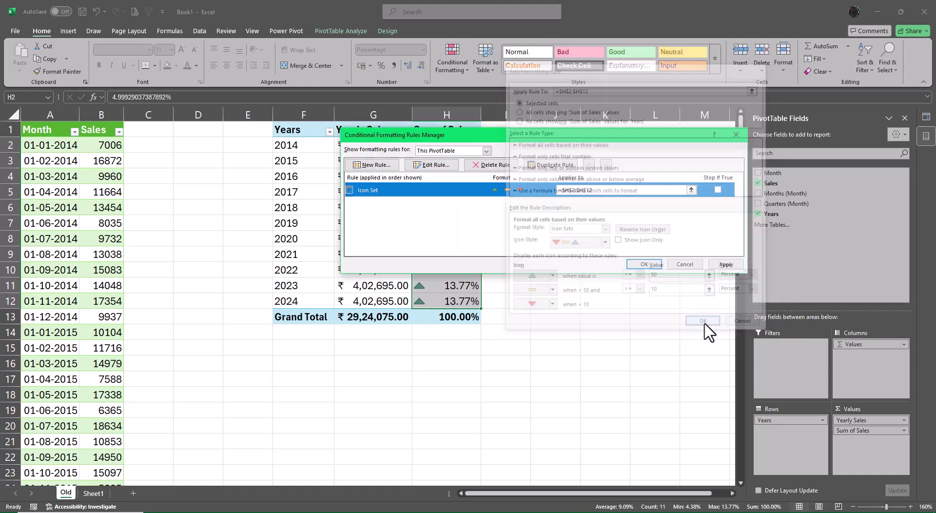
pyautogui.click(639, 264)
pyautogui.click(595, 282)
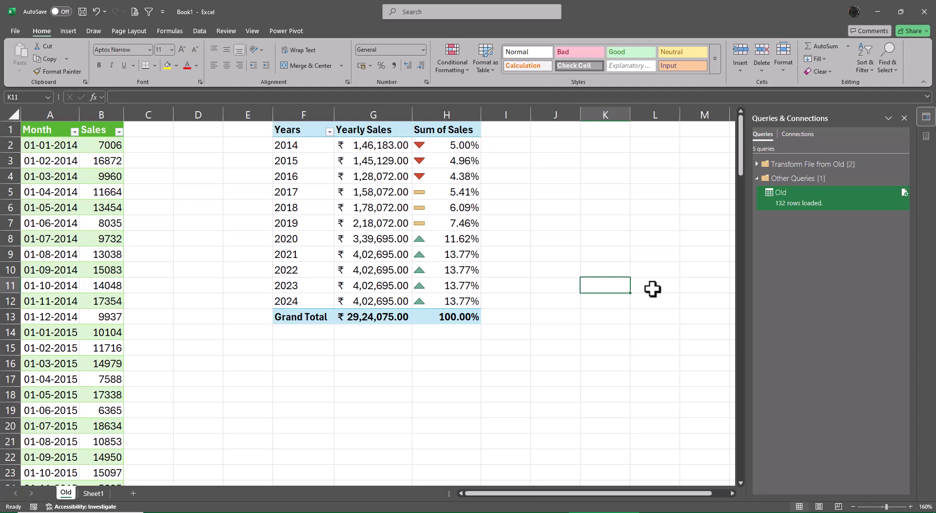
# Step: Add the Sales field to the PivotTable values once more and show it as a percentage of the grand total
pyautogui.moveTo(436, 149); pyautogui.dragTo(451, 301)
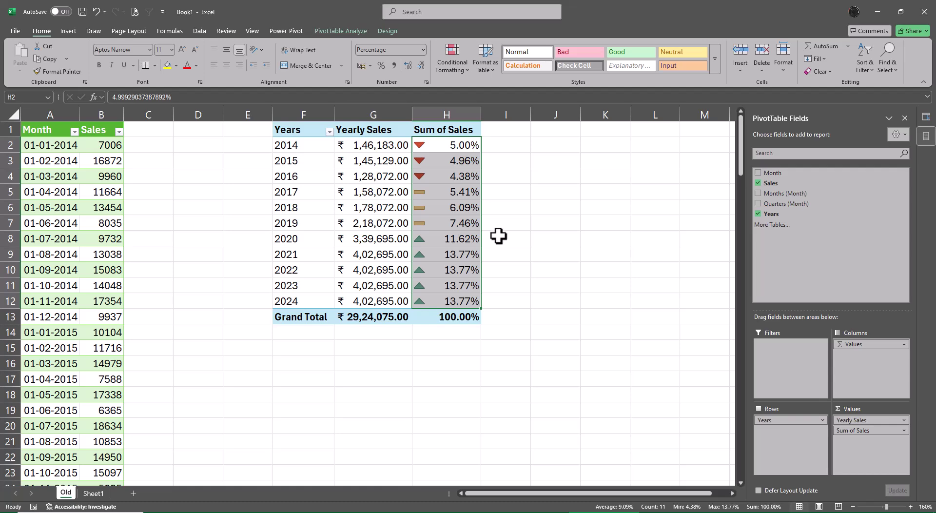
pyautogui.moveTo(779, 184); pyautogui.dragTo(868, 454)
pyautogui.rightClick(503, 146)
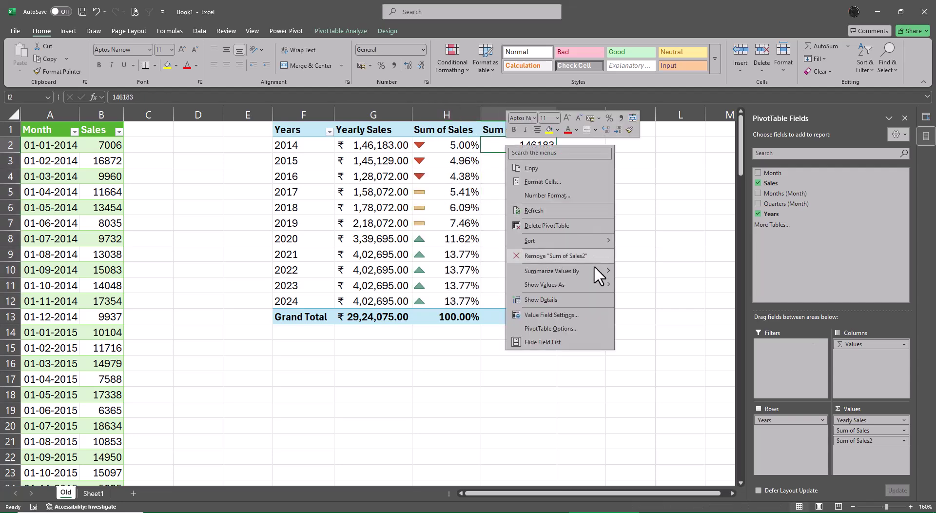
pyautogui.moveTo(598, 287)
pyautogui.click(671, 301)
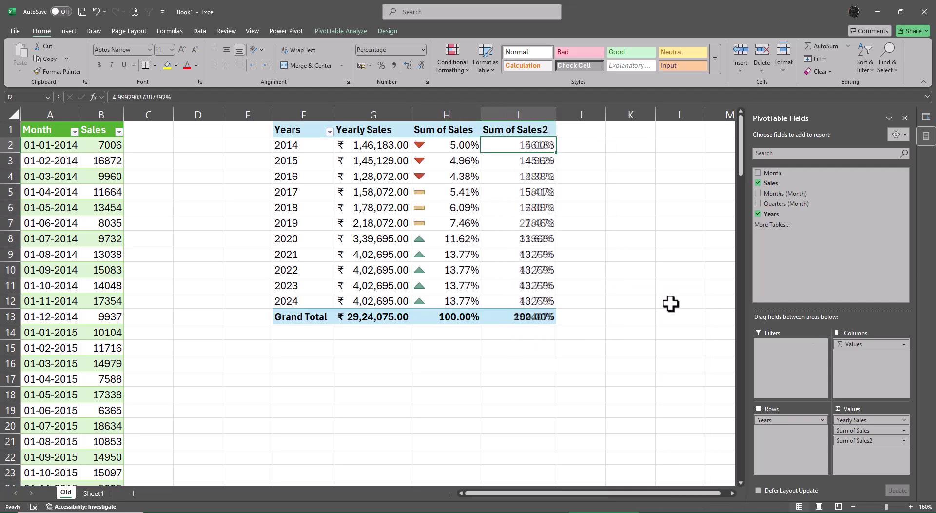
# Step: Move the new percentage field ahead of the icon column in the values and rename its header % Grand Total
pyautogui.moveTo(849, 443); pyautogui.dragTo(854, 425)
pyautogui.click(461, 136)
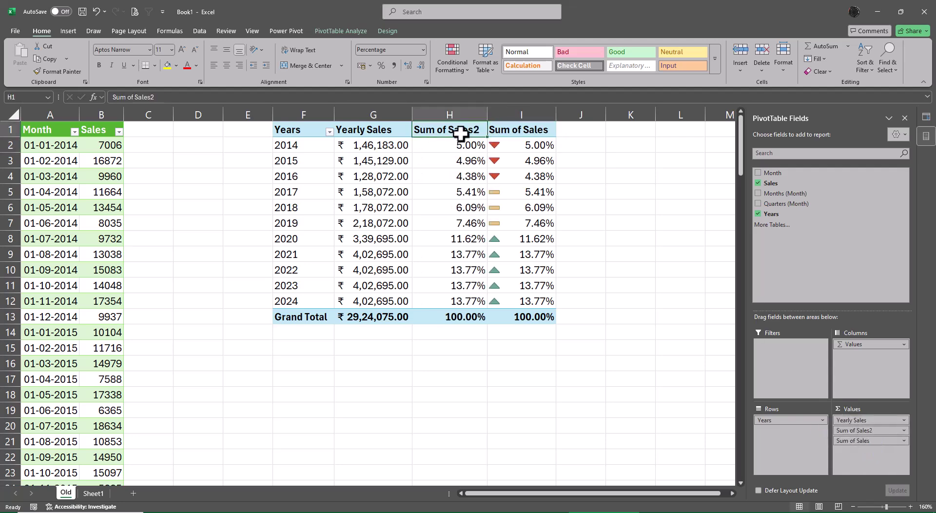
pyautogui.write('% Grand Total')
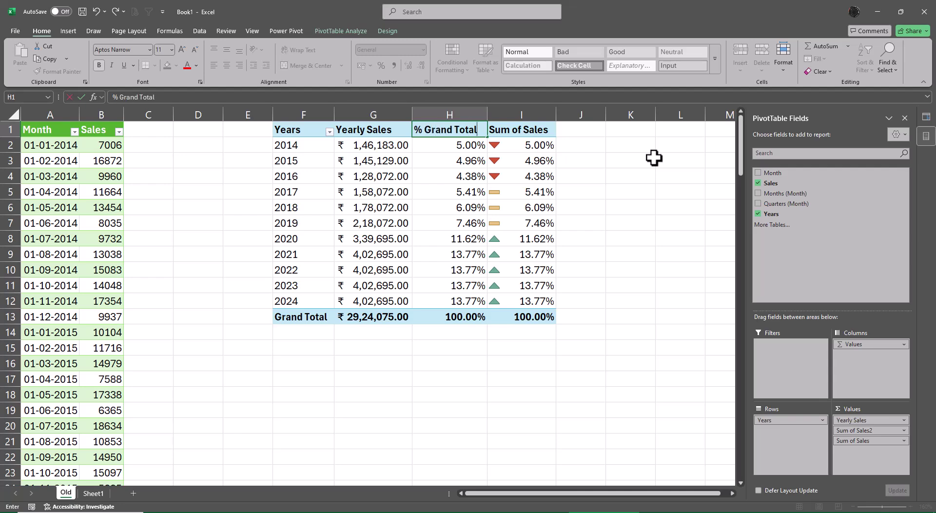
pyautogui.press('Tab')
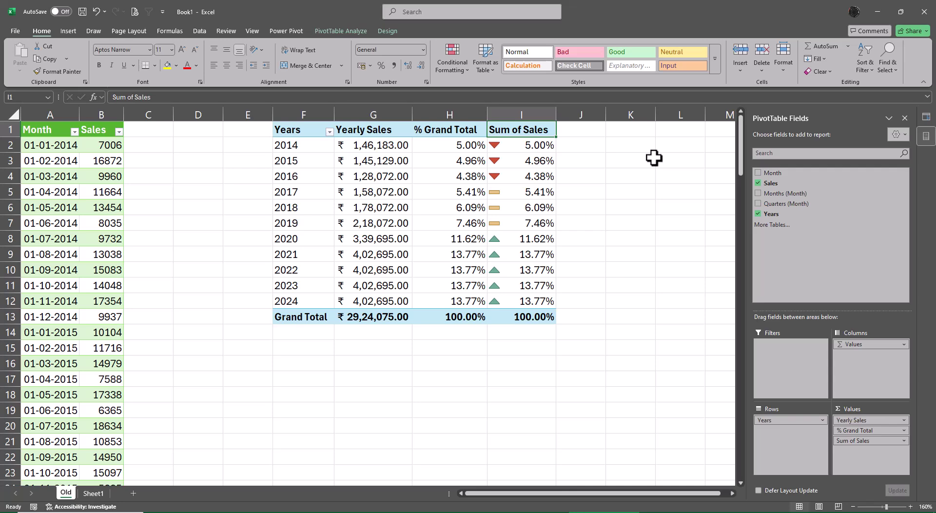
# Step: Rename the header of the PivotTable's icon column % Growth by CF
pyautogui.write('ICOn')
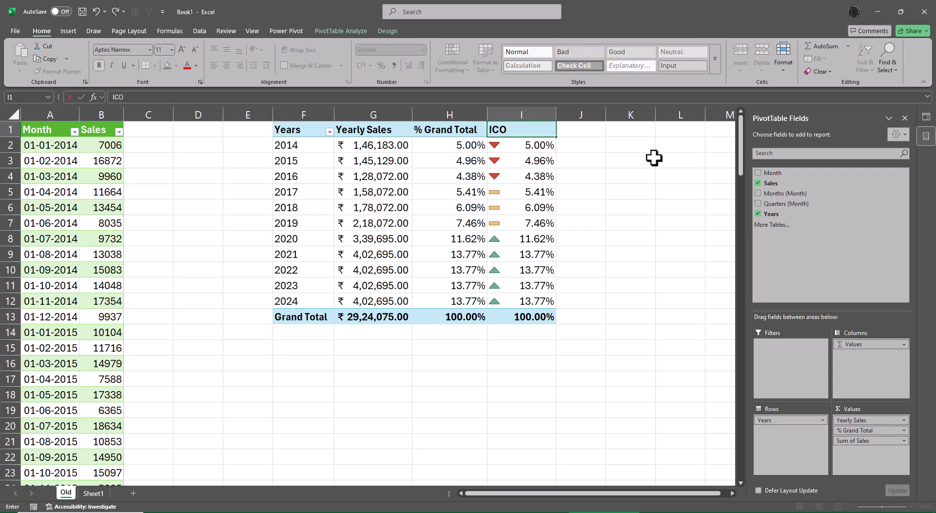
pyautogui.press('BackSpace')
pyautogui.press('BackSpace')
pyautogui.press('BackSpace')
pyautogui.press('BackSpace')
pyautogui.write('% Gro')
pyautogui.write('wht')
pyautogui.press('BackSpace')
pyautogui.press('BackSpace')
pyautogui.write('th by CF')
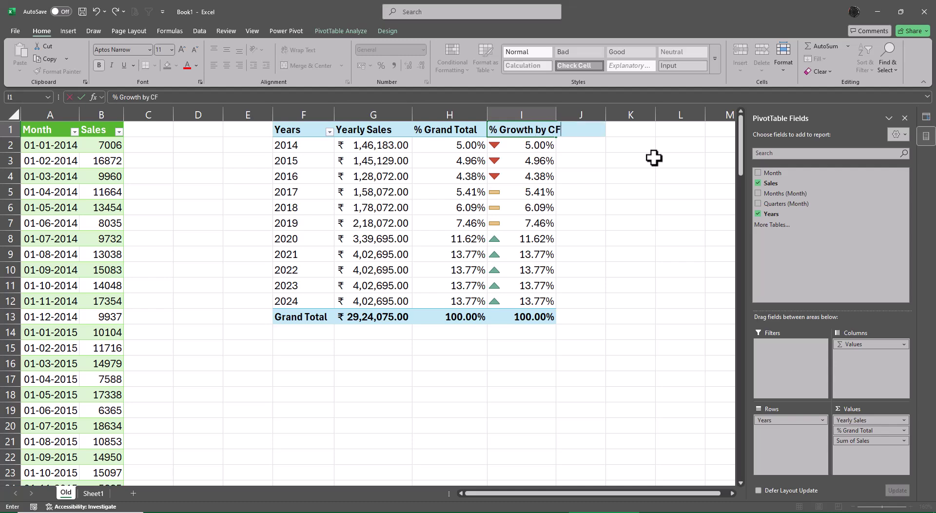
pyautogui.press('Return')
# Step: Edit the icon set rule of the % Growth by CF column to show only the icons without their values
pyautogui.hotkey('alt', 'a')
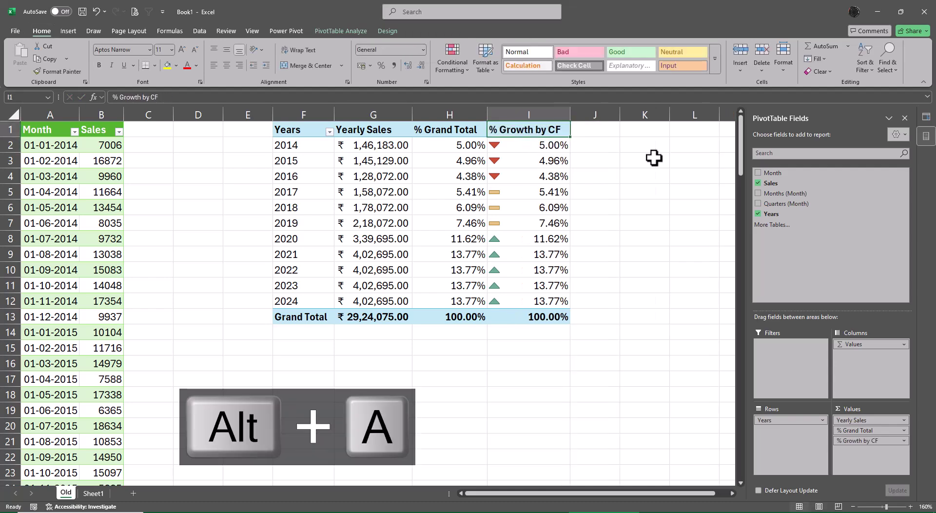
pyautogui.press('Down')
pyautogui.hotkey('ctrl', 'shift', 'Down')
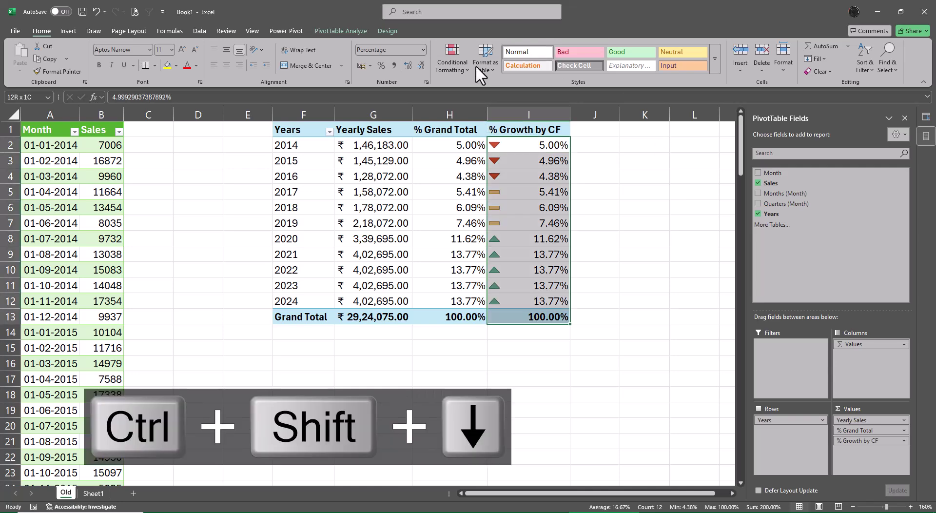
pyautogui.click(456, 63)
pyautogui.click(490, 218)
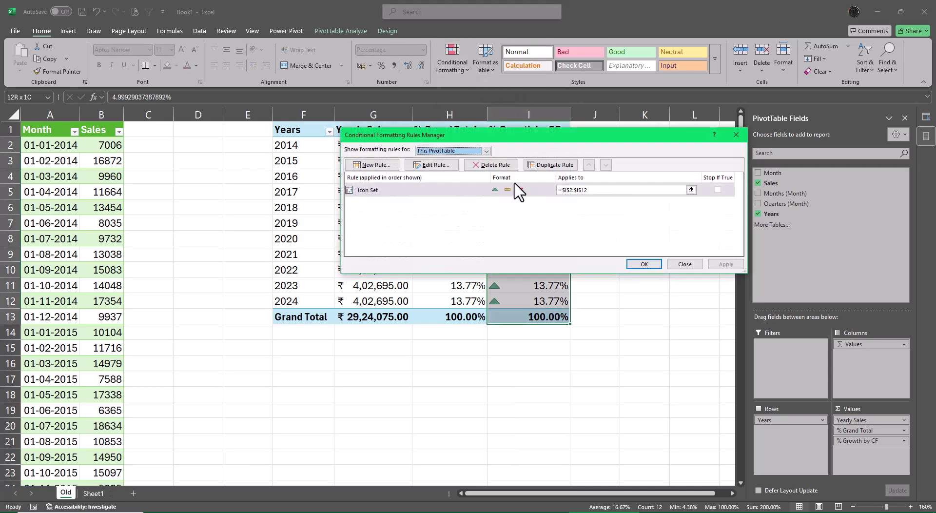
pyautogui.doubleClick(434, 161)
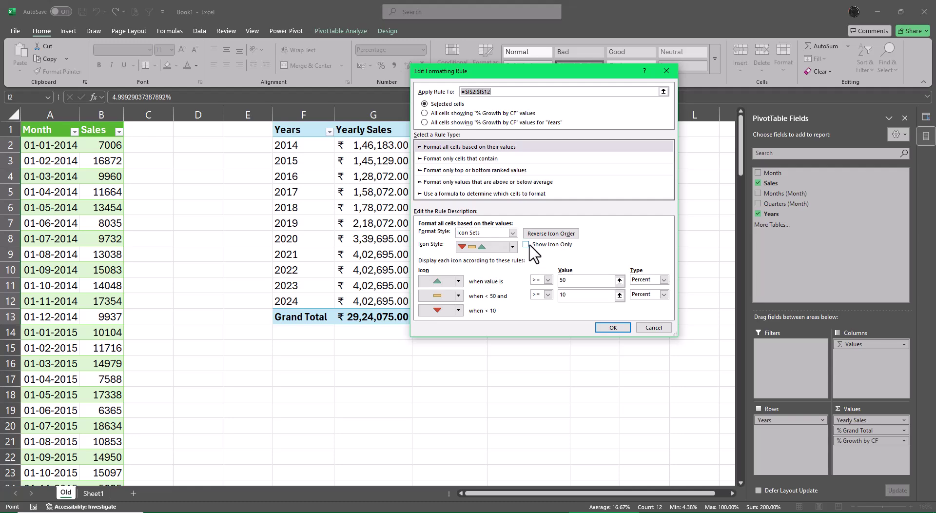
pyautogui.click(613, 327)
pyautogui.click(726, 264)
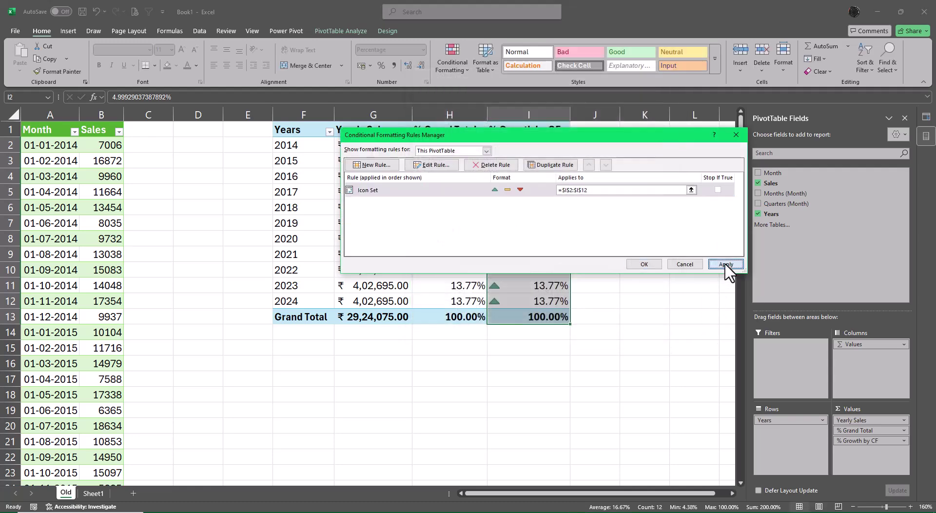
pyautogui.click(644, 264)
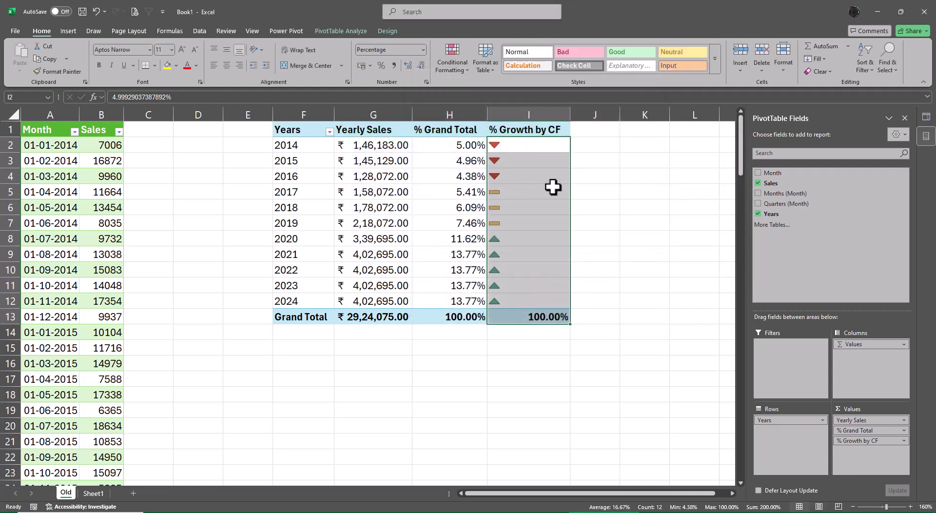
# Step: Centre the contents of the % Growth by CF column and check its 2014 cell
pyautogui.click(229, 64)
pyautogui.click(602, 222)
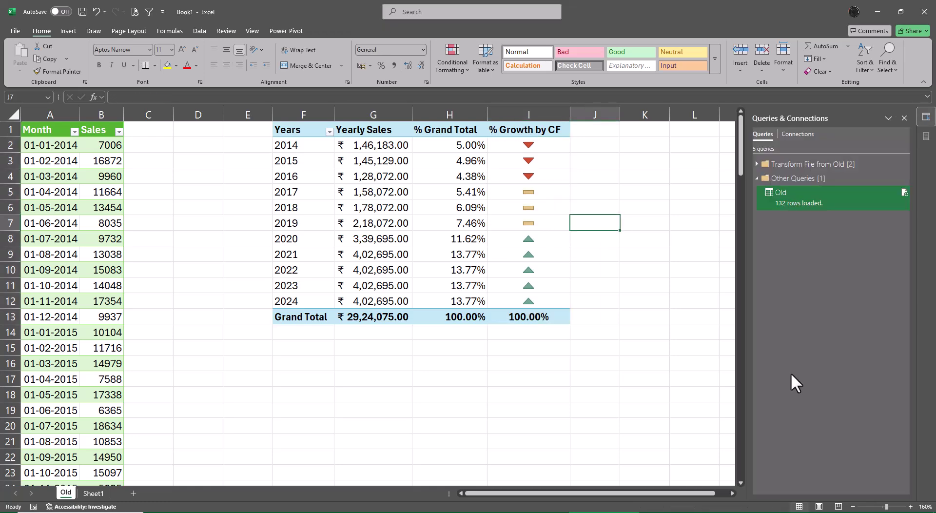
pyautogui.click(551, 145)
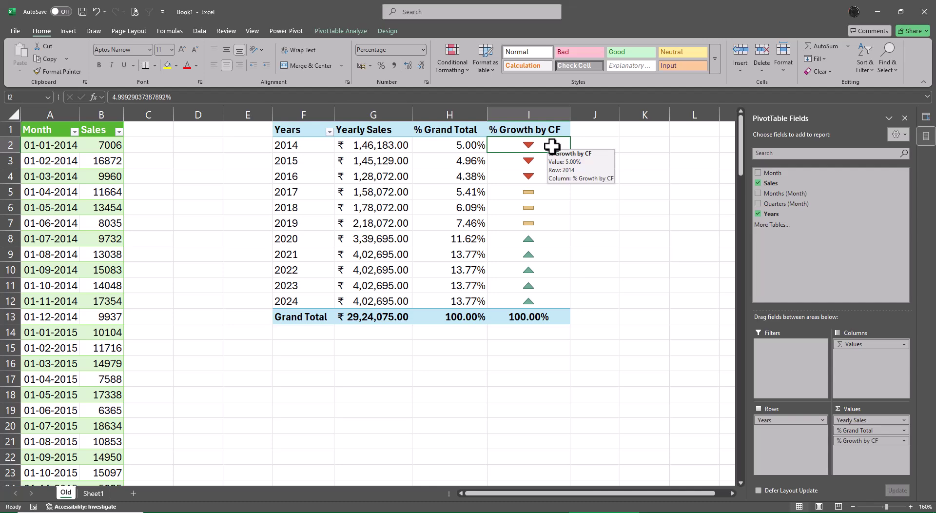
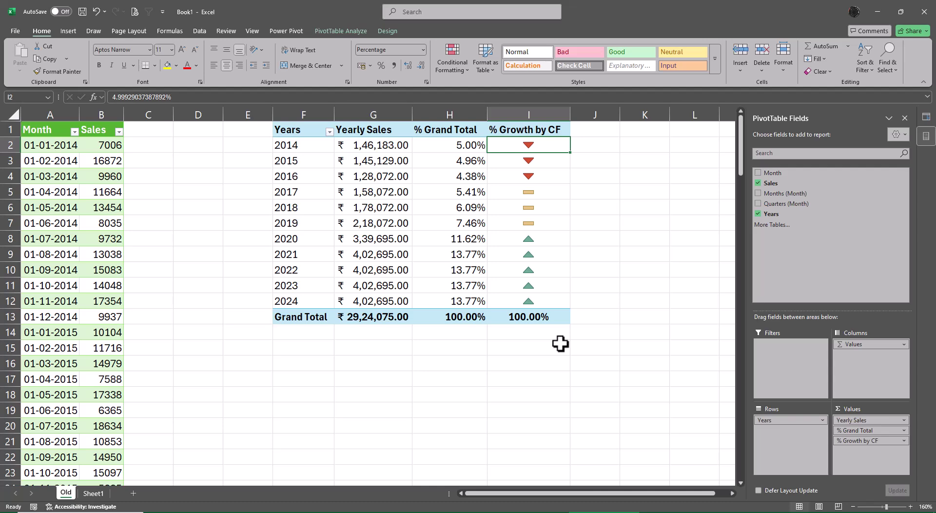
# Step: Save the workbook as Power Query using text files in the Class 12 Files folder, in Excel Workbook format
pyautogui.press('F12')
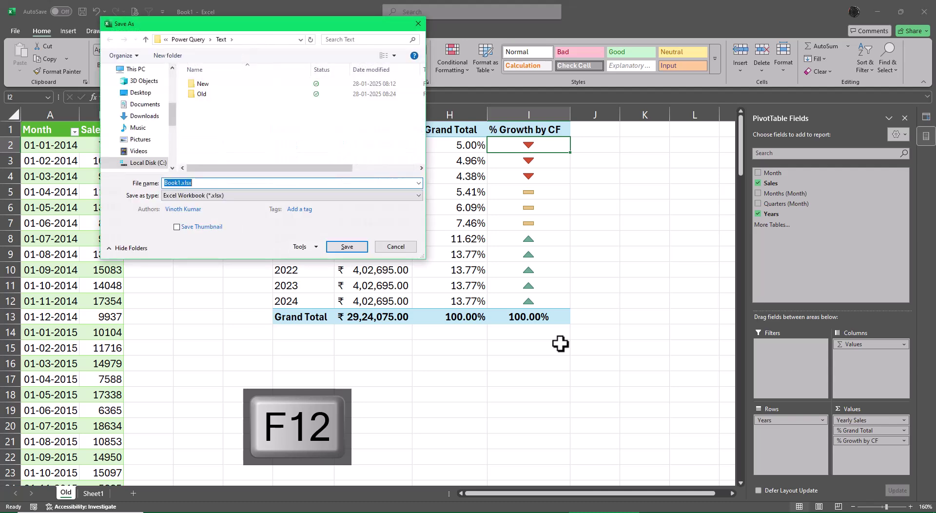
pyautogui.write('Power')
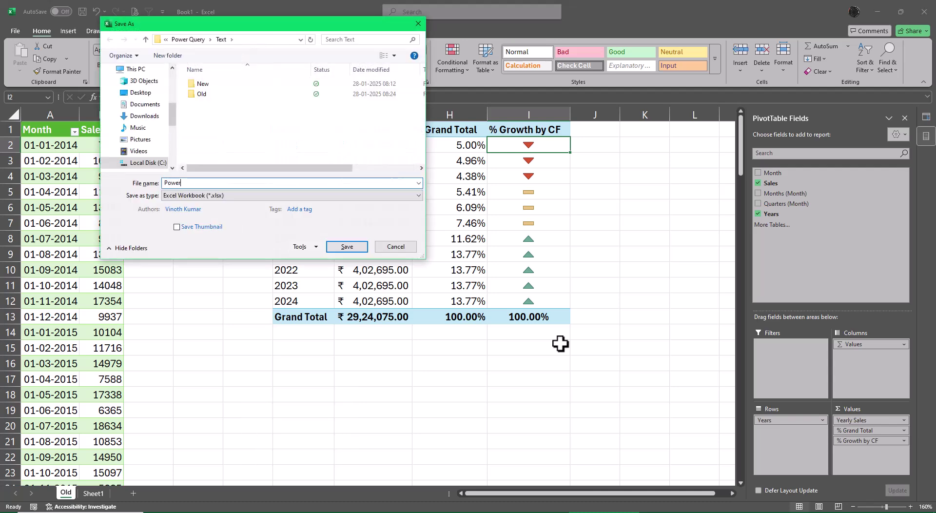
pyautogui.write(' Query use')
pyautogui.press('BackSpace')
pyautogui.write('ing text files')
pyautogui.click(187, 39)
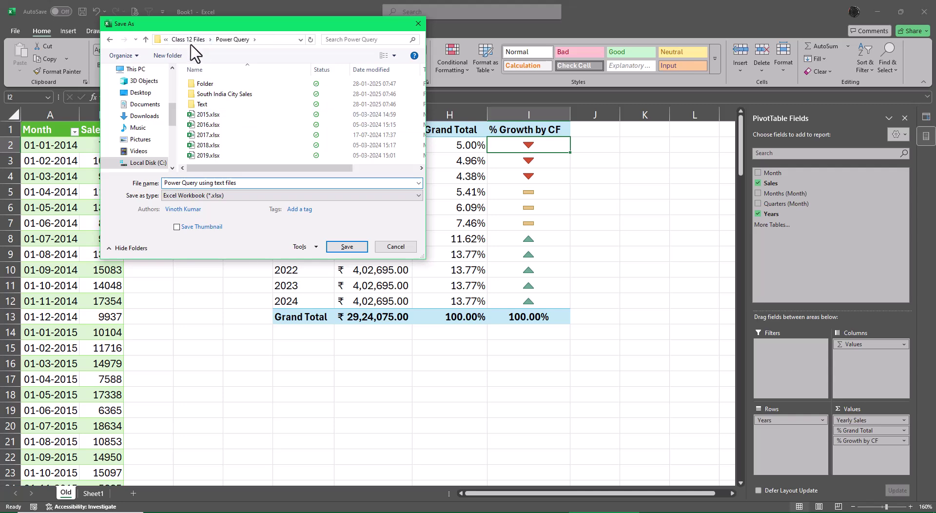
pyautogui.click(190, 42)
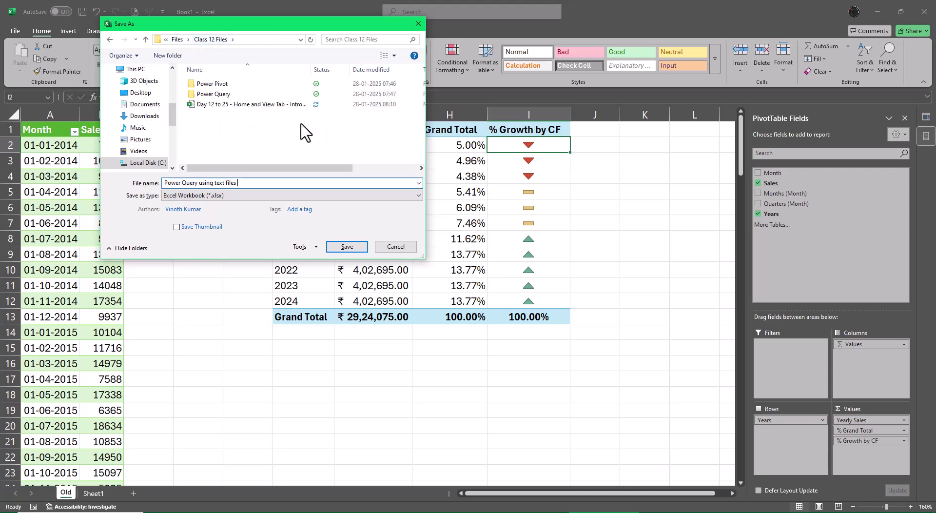
pyautogui.click(347, 246)
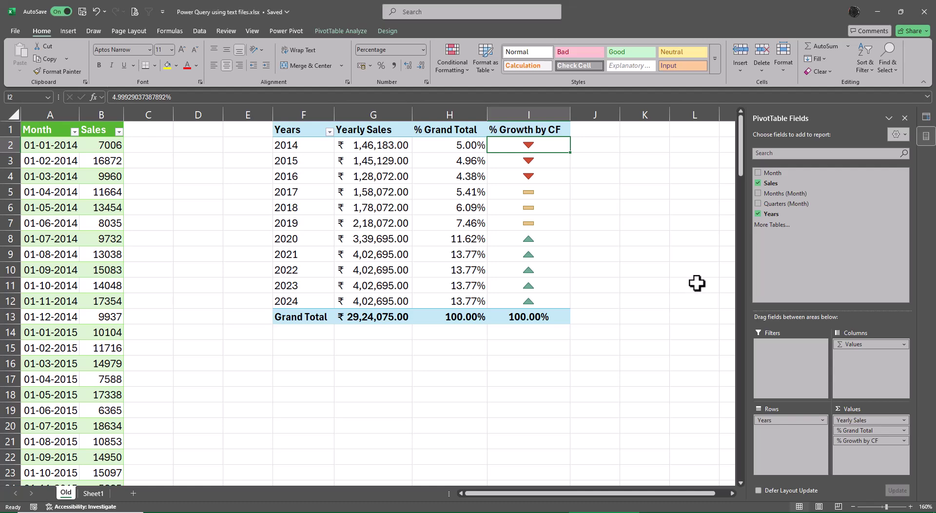
# Step: Close the workbook and open the Files folder of the course in File Explorer
pyautogui.click(926, 13)
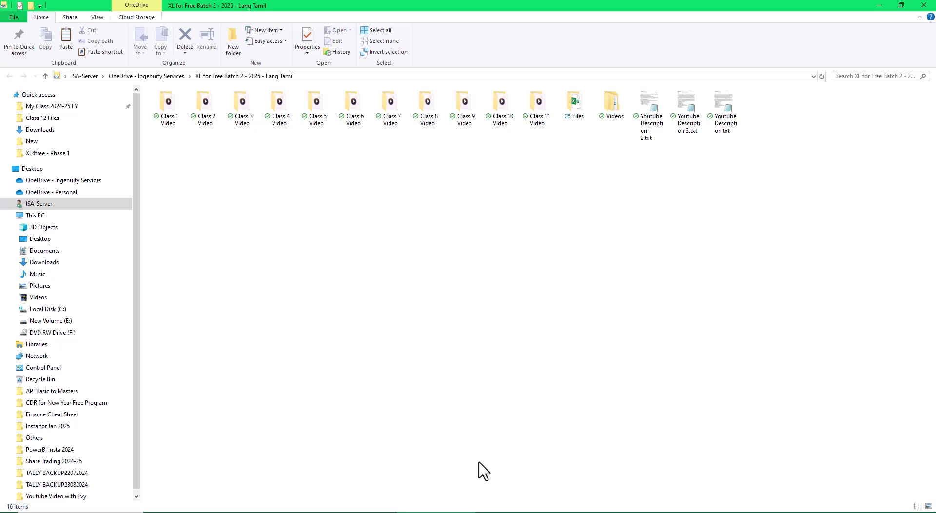
pyautogui.doubleClick(573, 111)
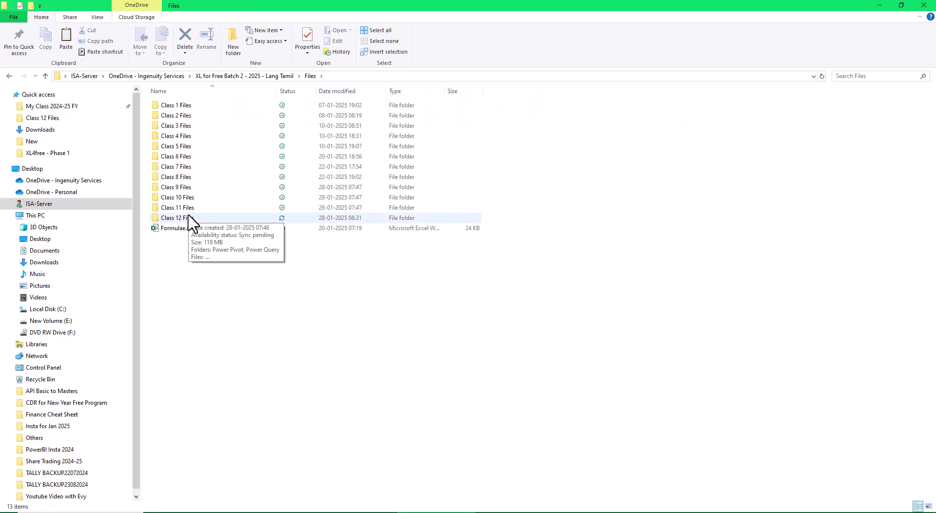
# Step: In the 60+ Topics list, make topics 60, 61, 63 and 64 on CSV and XL files bold
pyautogui.click(551, 512)
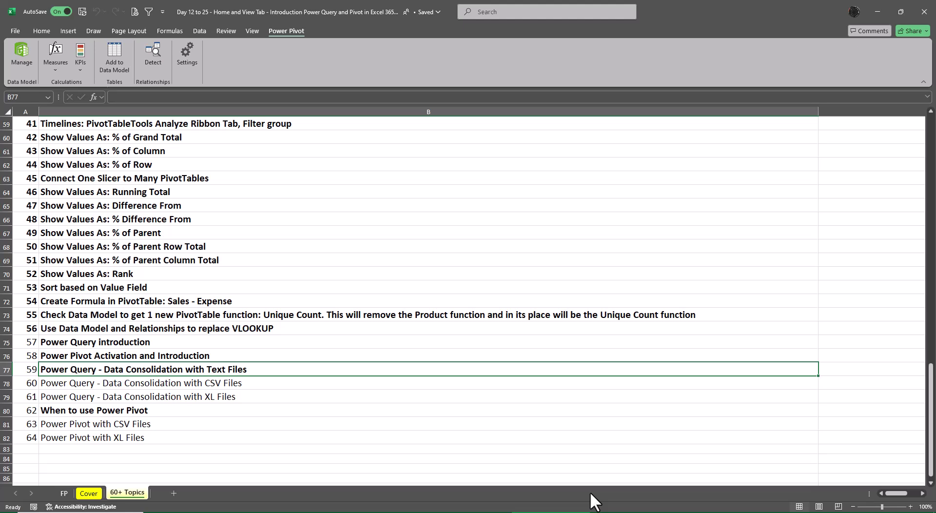
pyautogui.press('Down')
pyautogui.hotkey('ctrl', 'b')
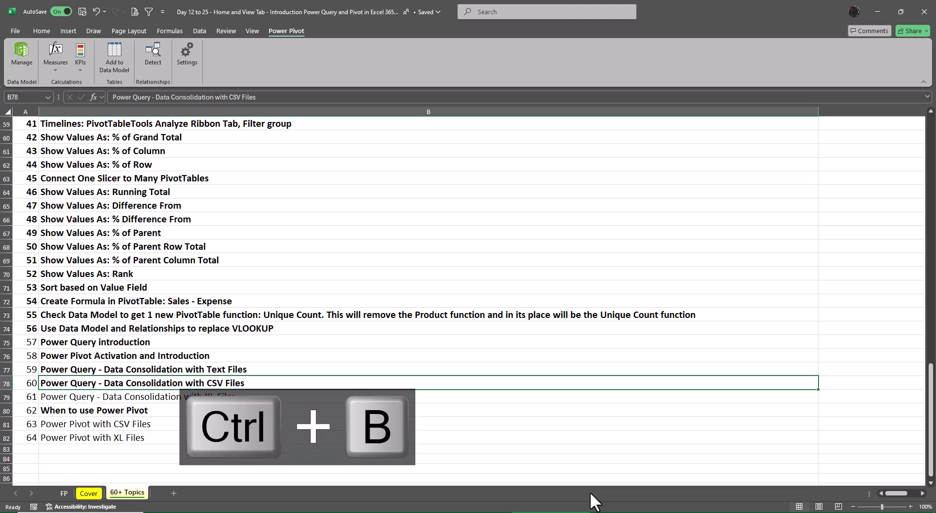
pyautogui.press('Down')
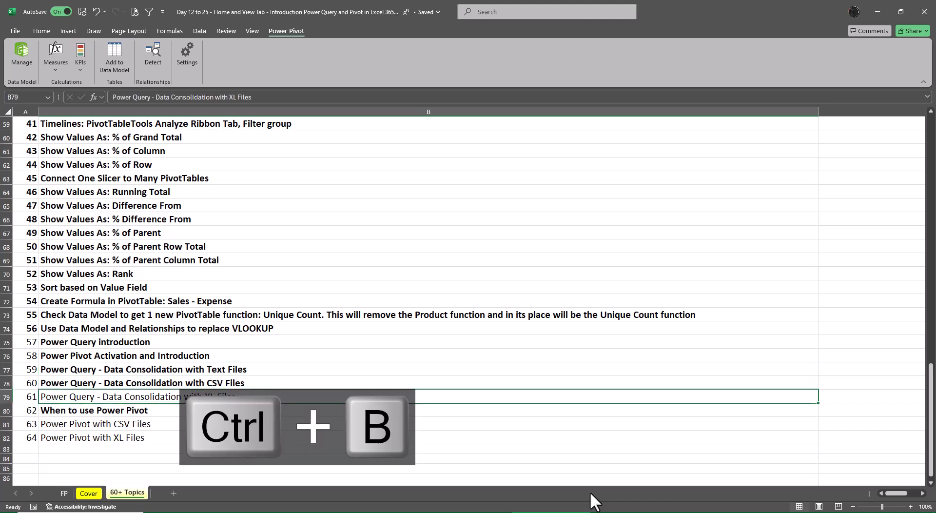
pyautogui.hotkey('ctrl', 'b')
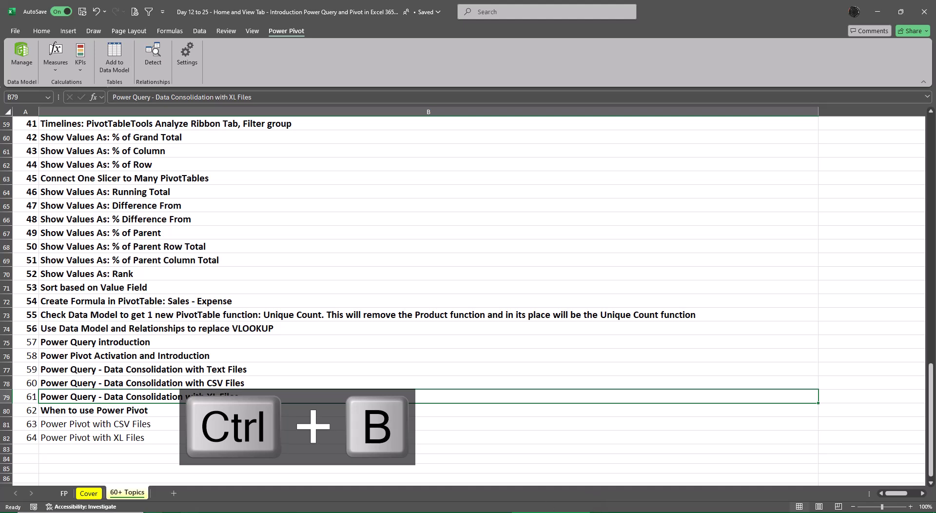
pyautogui.moveTo(156, 422); pyautogui.dragTo(160, 434)
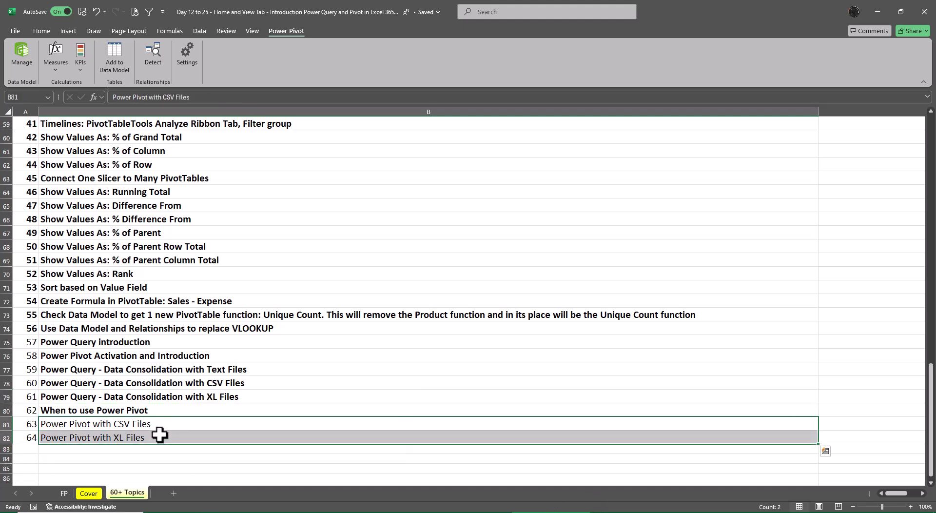
pyautogui.hotkey('ctrl', 'b')
pyautogui.click(234, 388)
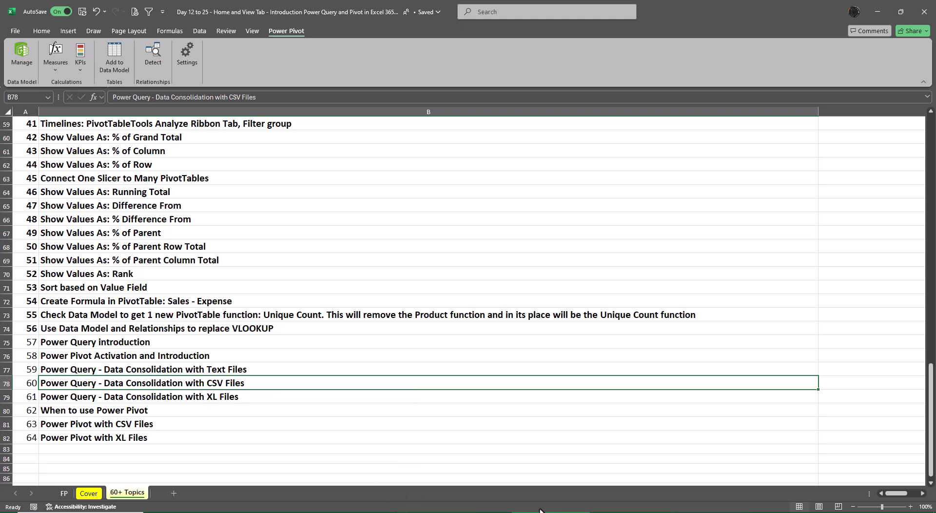
# Step: Create a new blank workbook and enlarge its sheet view to 190%
pyautogui.hotkey('ctrl', 'n')
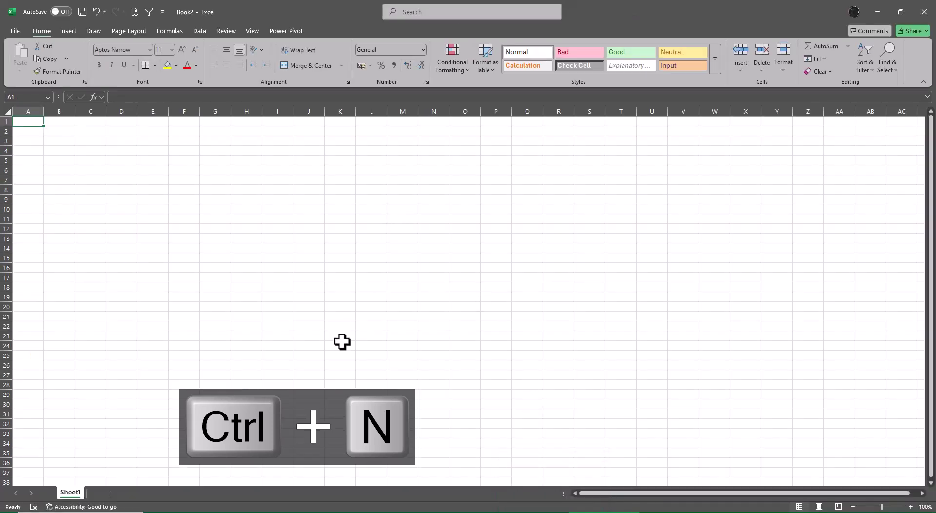
pyautogui.scroll(6, 293, 312)
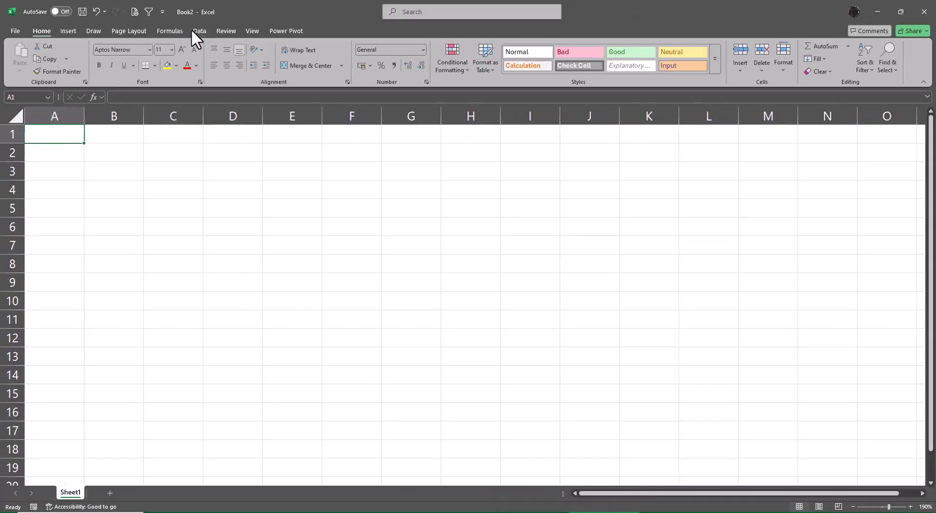
pyautogui.click(197, 31)
pyautogui.click(15, 67)
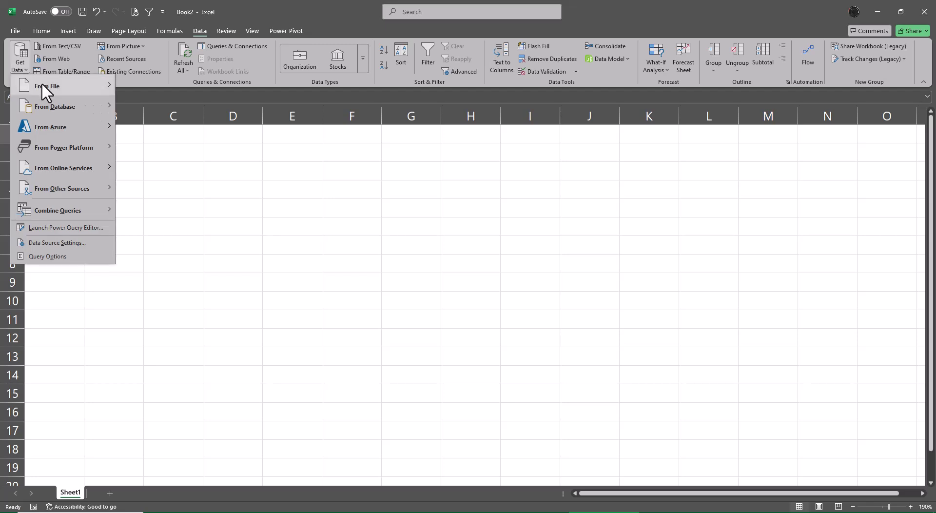
pyautogui.moveTo(46, 86)
pyautogui.click(166, 189)
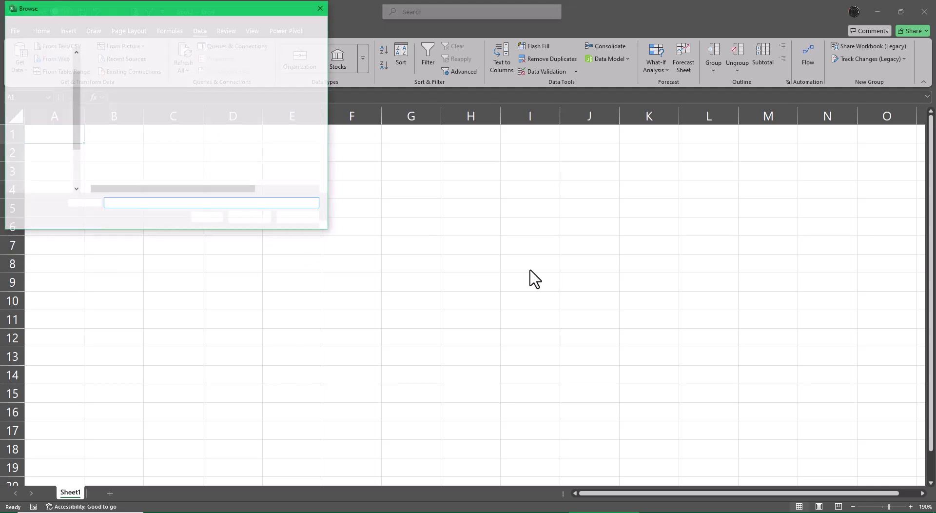
pyautogui.click(131, 78)
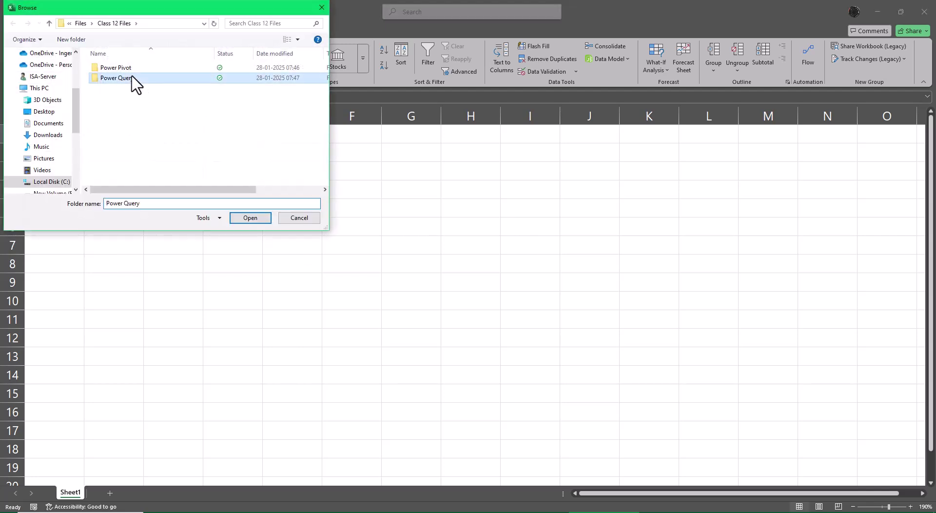
pyautogui.doubleClick(134, 81)
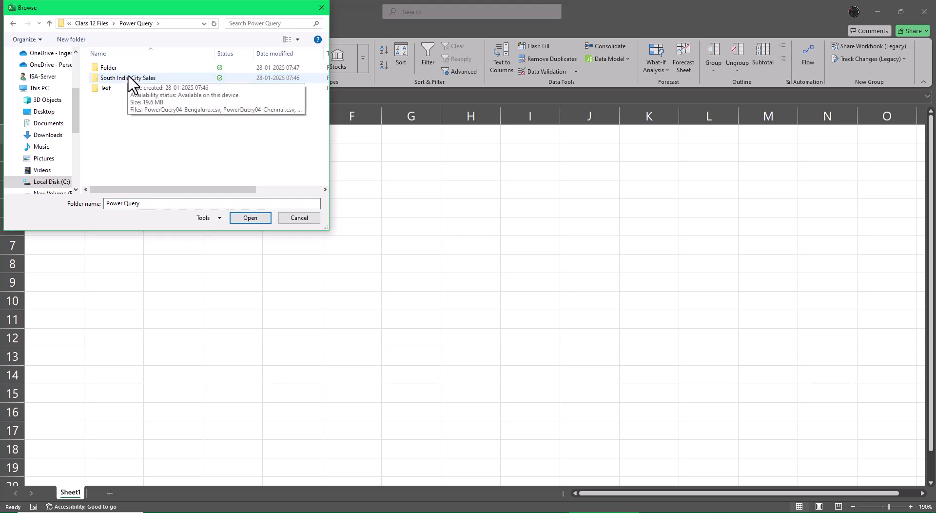
pyautogui.click(131, 79)
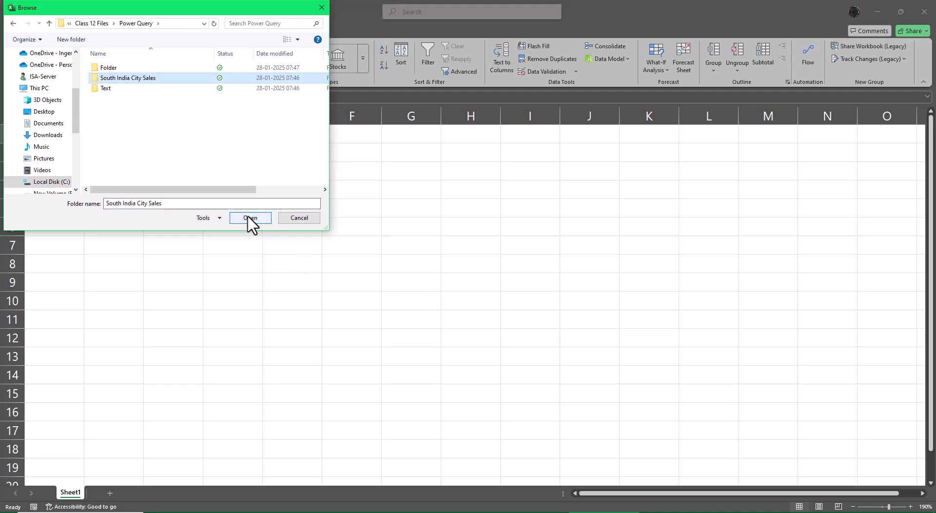
pyautogui.click(302, 218)
# Step: Switch to File Explorer and open the South India City Sales folder inside Class 12 Files > Power Query
pyautogui.click(872, 8)
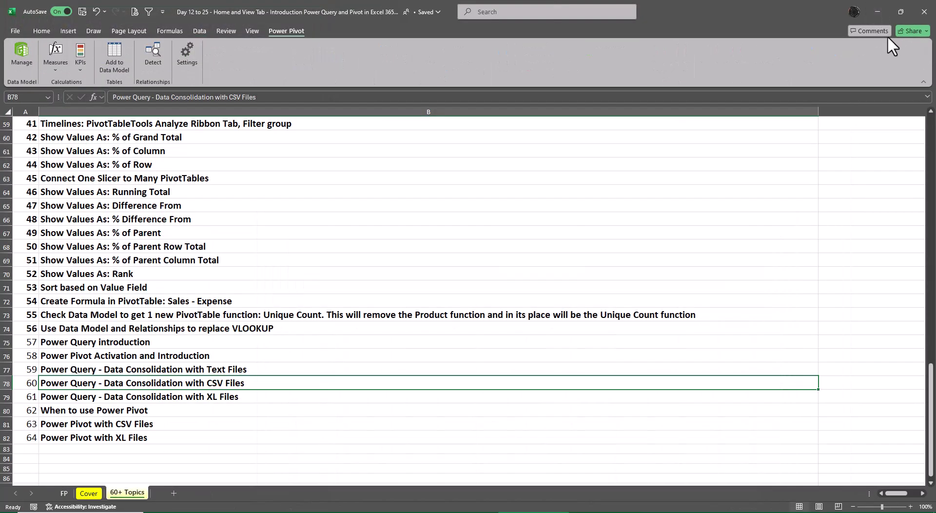
pyautogui.click(873, 11)
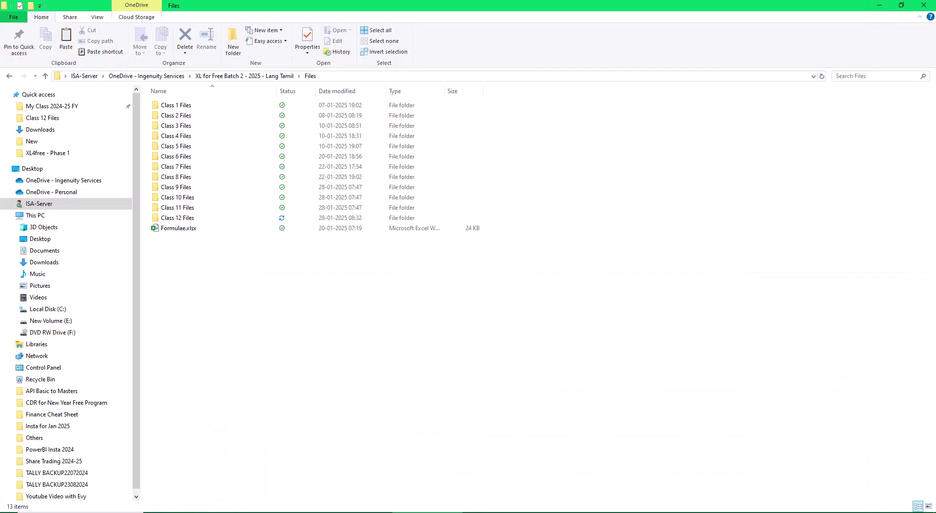
pyautogui.doubleClick(188, 218)
pyautogui.doubleClick(200, 117)
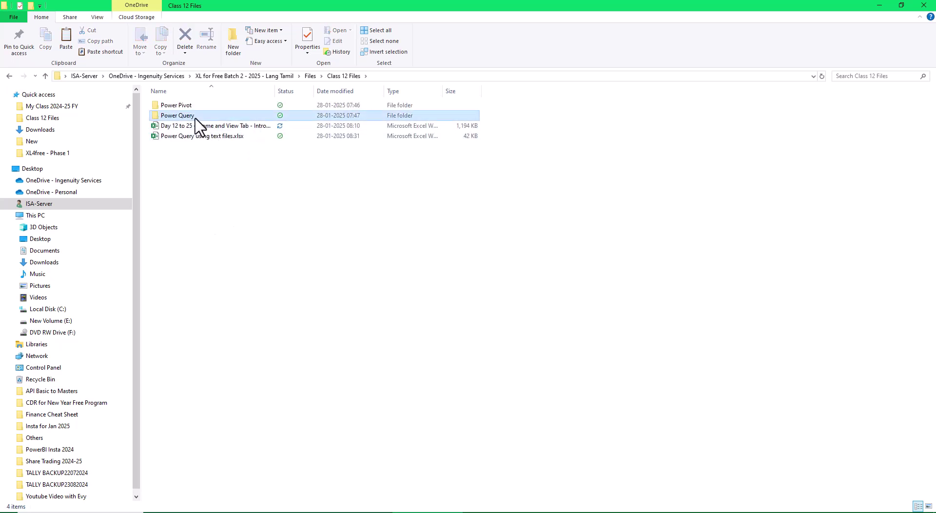
pyautogui.doubleClick(198, 119)
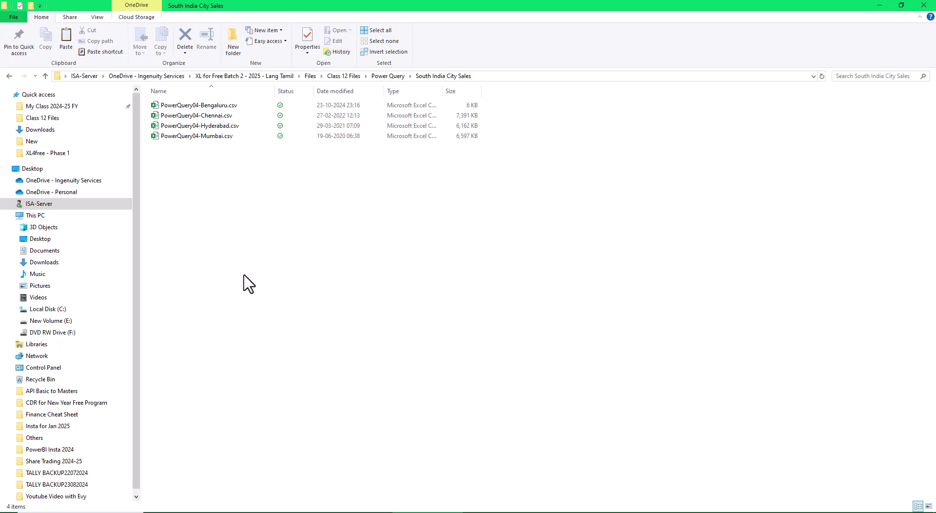
pyautogui.click(193, 105)
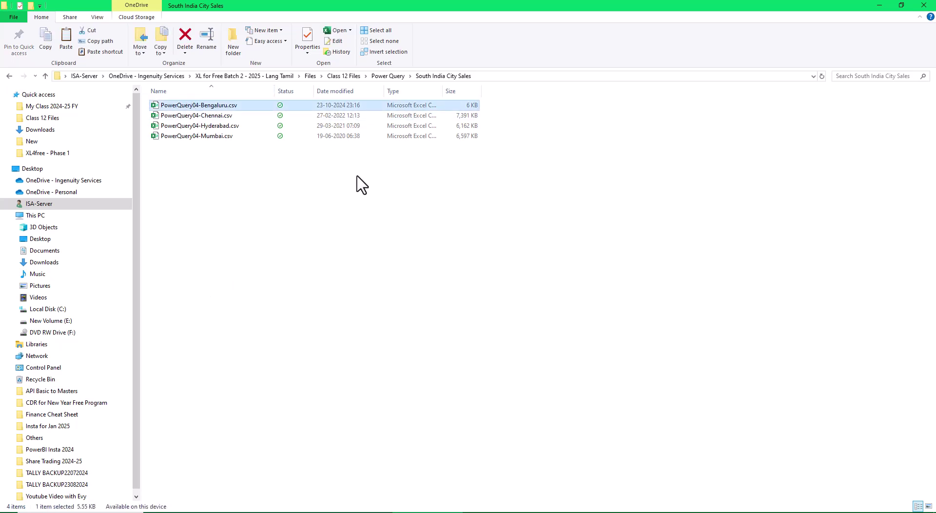
pyautogui.hotkey('alt', 'Tab')
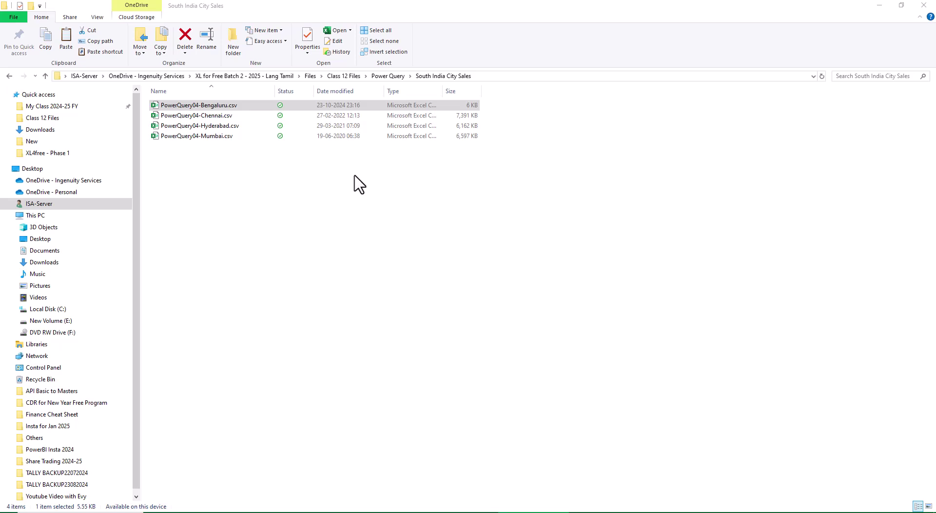
pyautogui.click(358, 202)
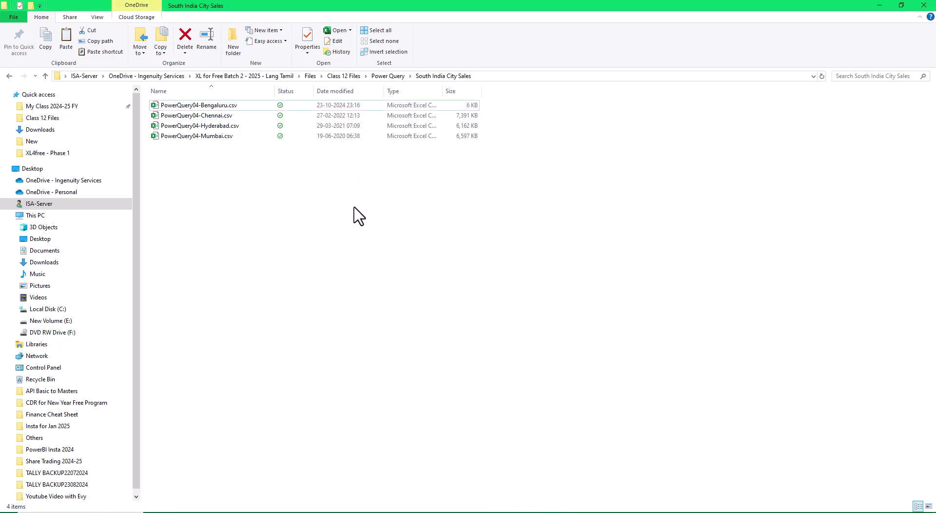
# Step: AutoFit columns A to D of PowerQuery04-Bengaluru.csv and close the file with its changes saved
pyautogui.doubleClick(226, 106)
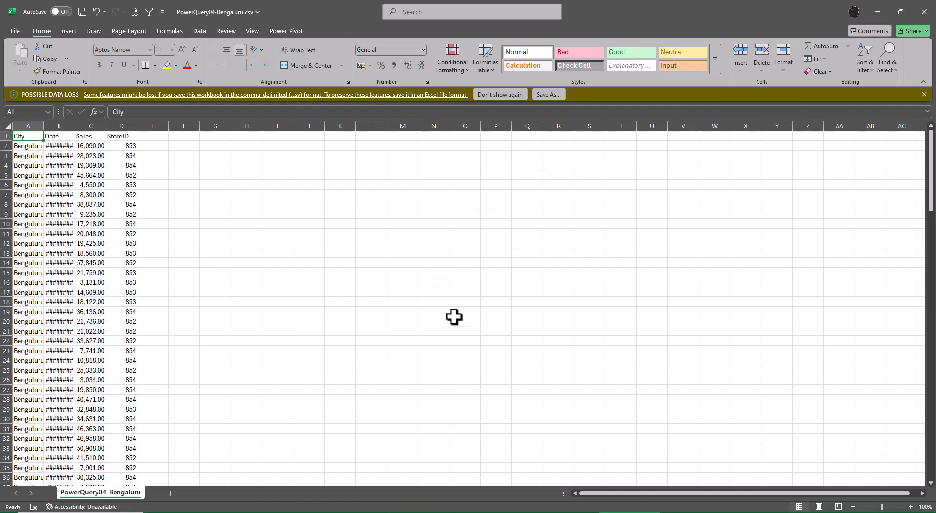
pyautogui.moveTo(32, 117); pyautogui.dragTo(119, 117)
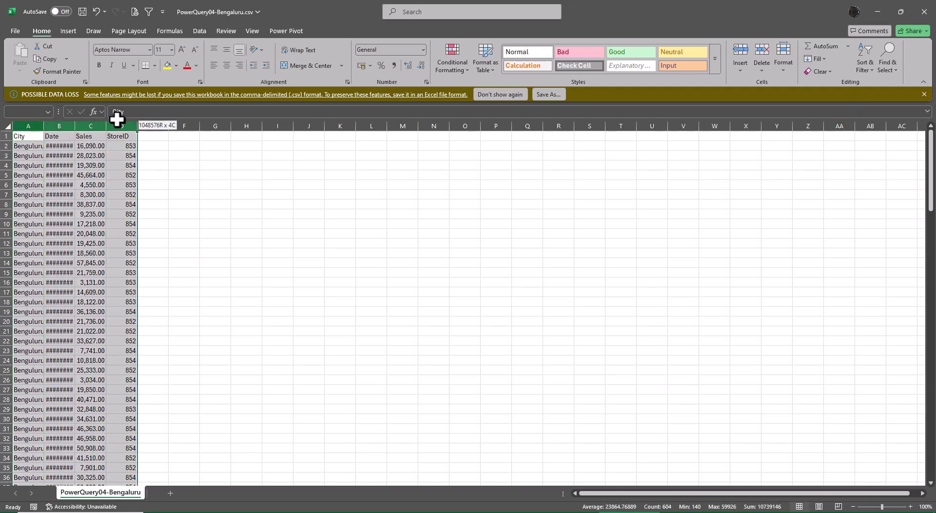
pyautogui.hotkey('alt', 'o')
pyautogui.press('c')
pyautogui.press('a')
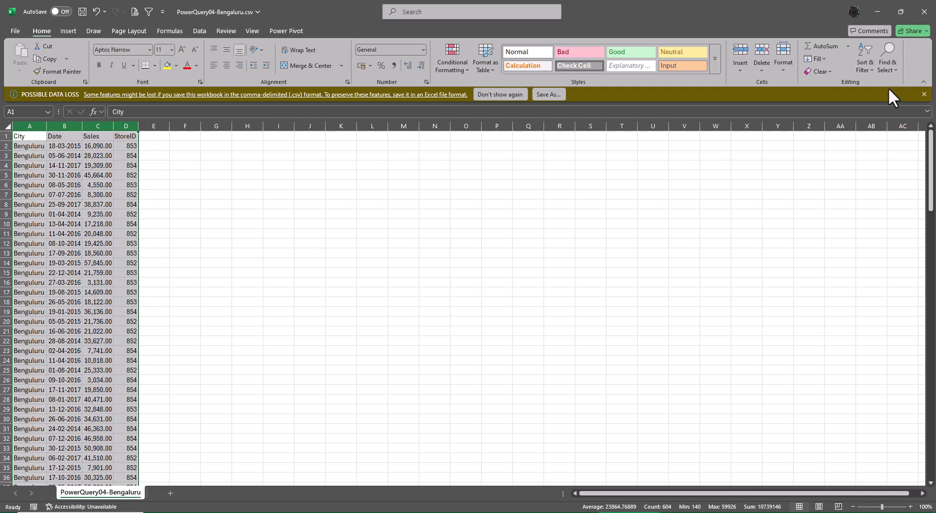
pyautogui.click(930, 15)
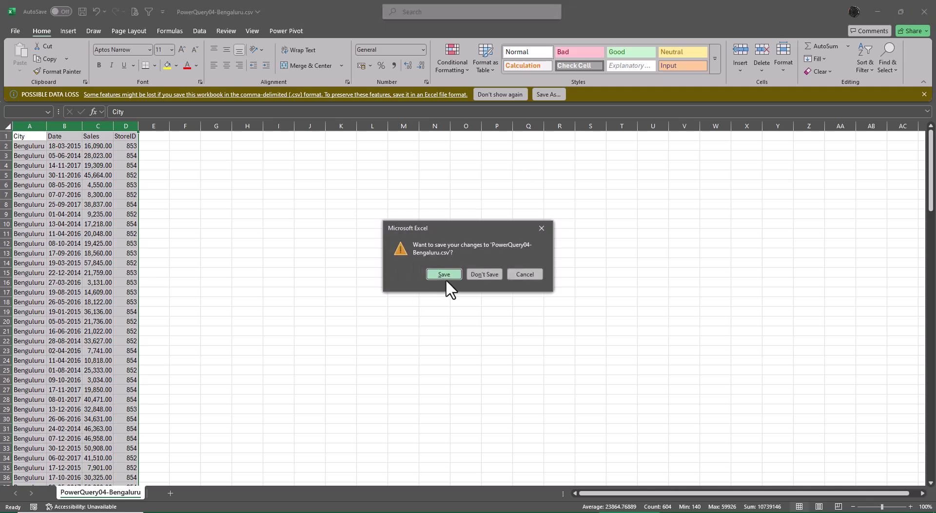
pyautogui.click(445, 273)
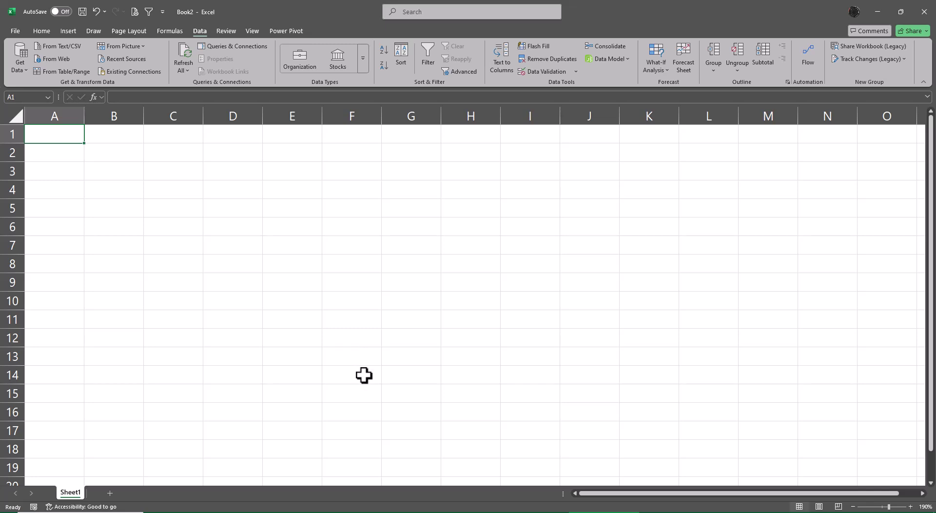
# Step: In the new workbook, get data from the South India City Sales folder and open its file list for transformation in Power Query Editor
pyautogui.click(22, 64)
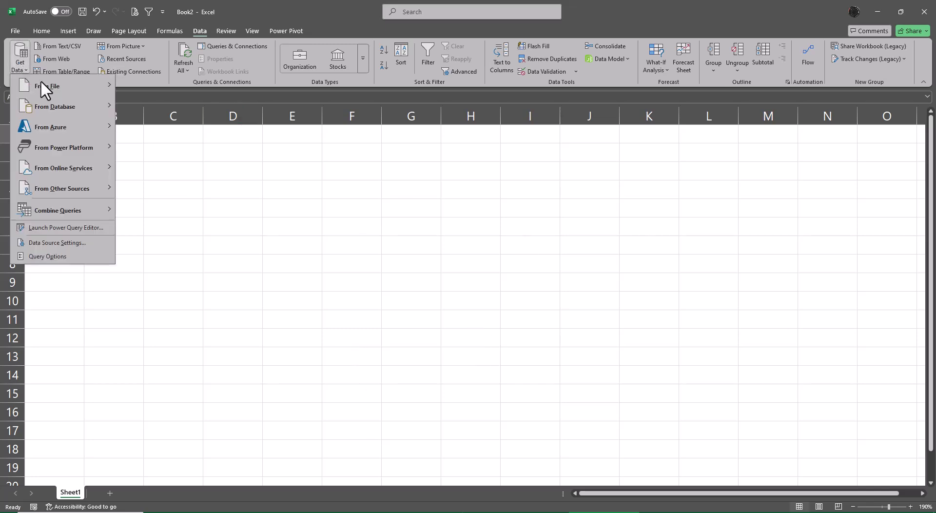
pyautogui.moveTo(62, 83)
pyautogui.click(189, 189)
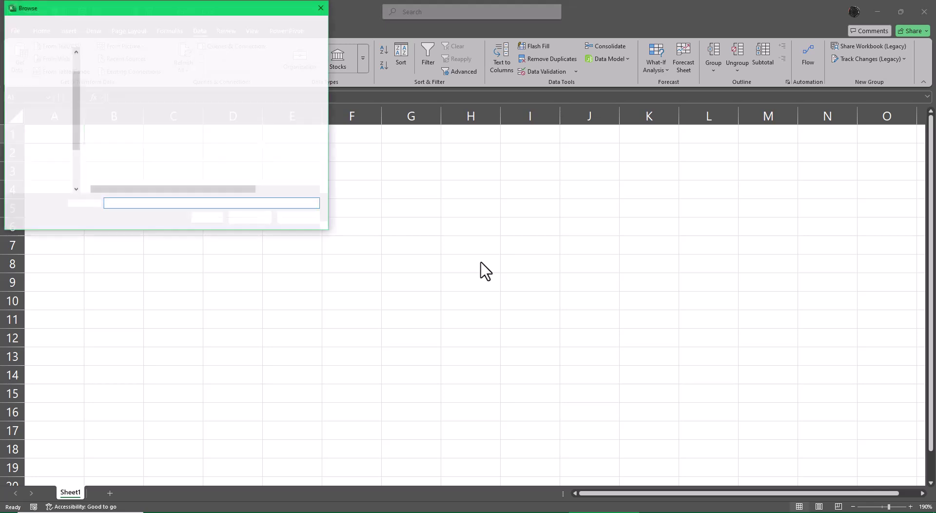
pyautogui.click(144, 78)
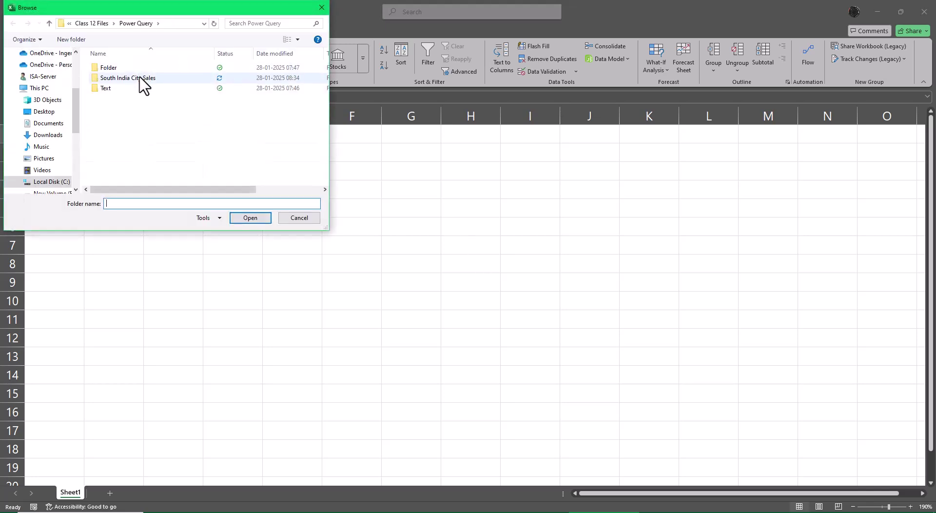
pyautogui.click(254, 218)
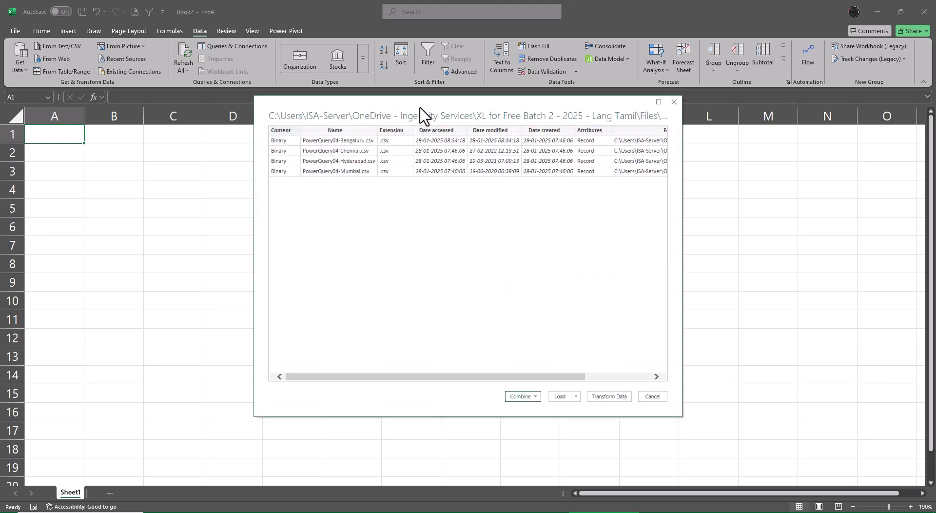
pyautogui.click(615, 397)
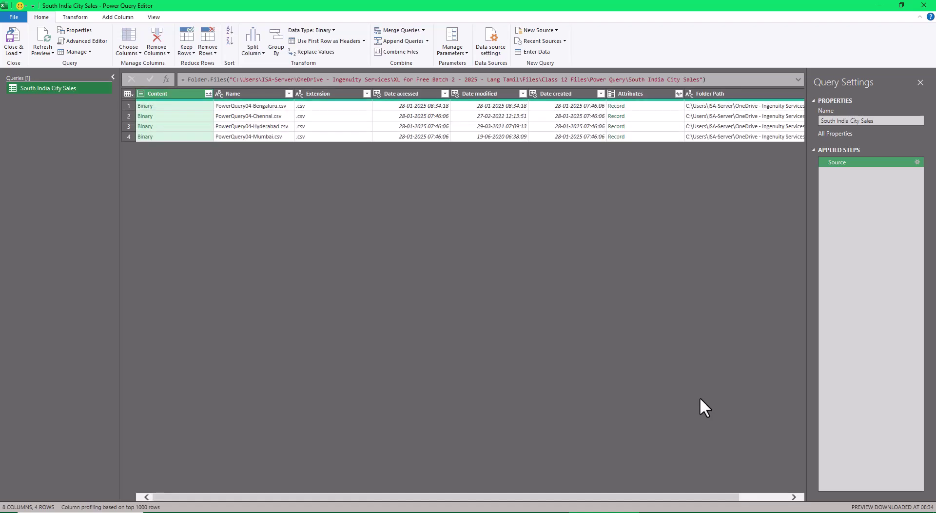
# Step: Keep only the Content and Name columns of the South India City Sales query and remove the others
pyautogui.keyDown('ctrl'); pyautogui.click(264, 95); pyautogui.keyUp('ctrl')
pyautogui.rightClick(264, 95)
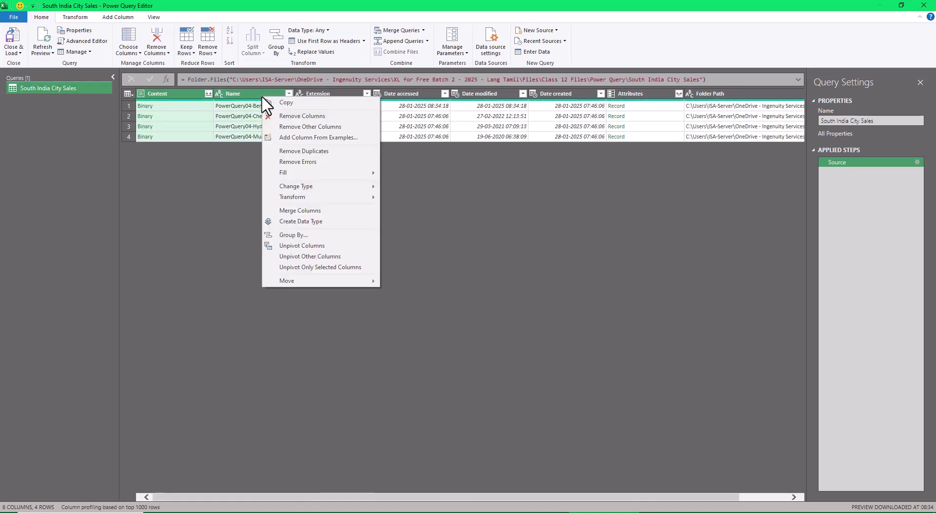
pyautogui.click(310, 127)
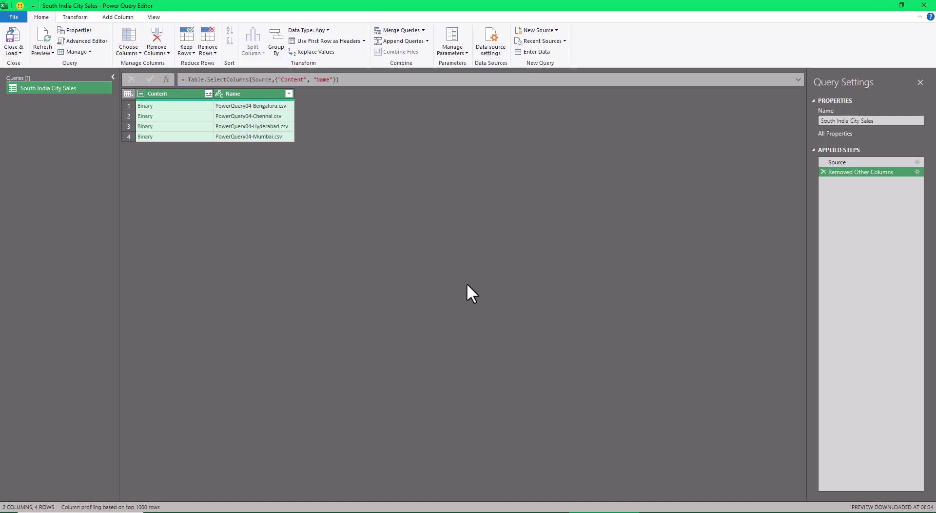
# Step: Combine the CSV files of the Content column using the first file as sample, with comma delimiter, and look through the combined rows
pyautogui.click(204, 93)
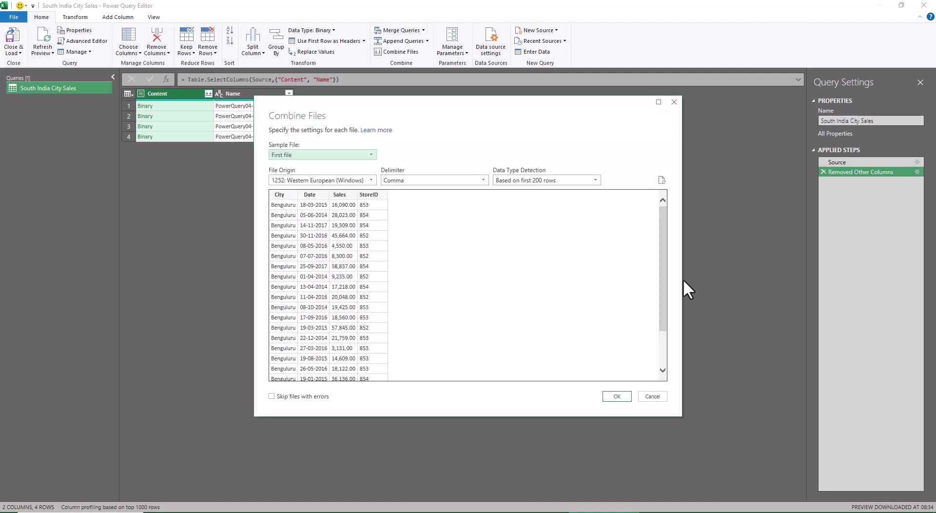
pyautogui.click(617, 396)
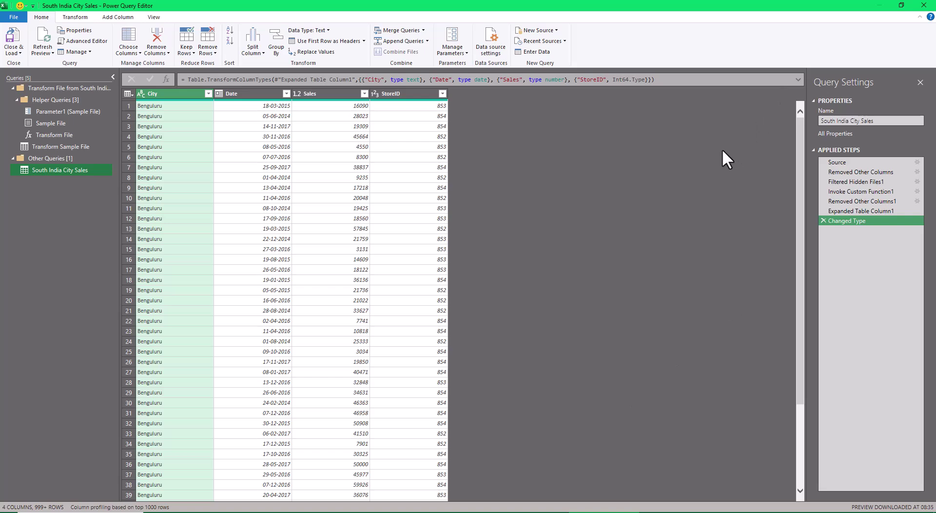
pyautogui.moveTo(797, 129); pyautogui.dragTo(800, 271)
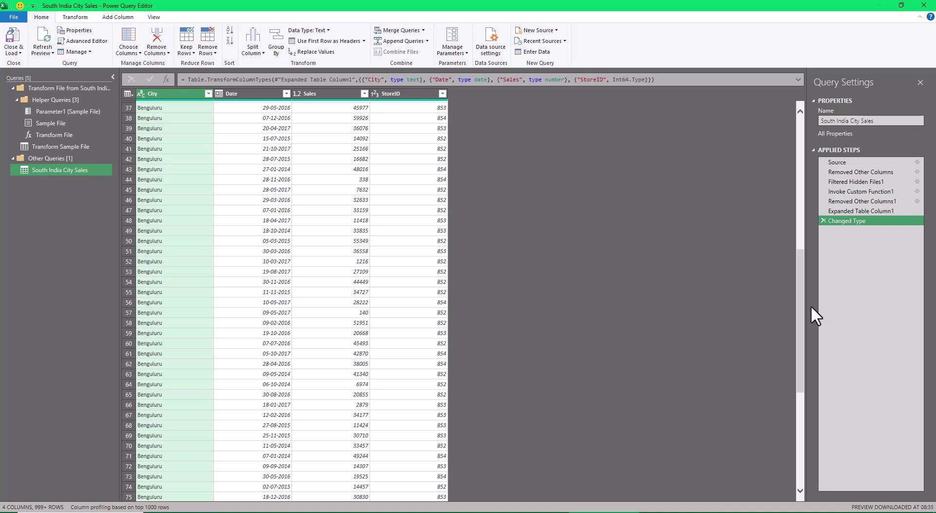
# Step: Close Power Query Editor and load the South India City Sales query into the workbook as a worksheet table
pyautogui.moveTo(804, 305); pyautogui.dragTo(788, 127)
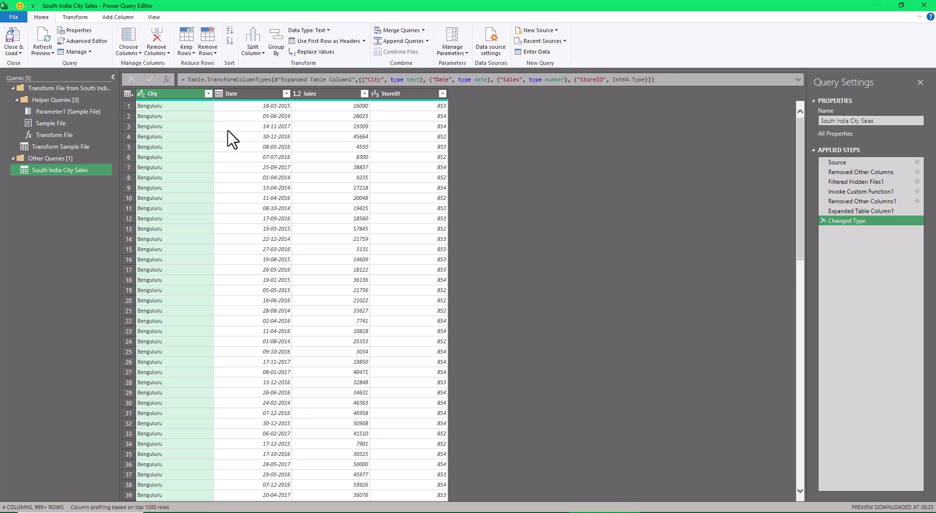
pyautogui.click(15, 50)
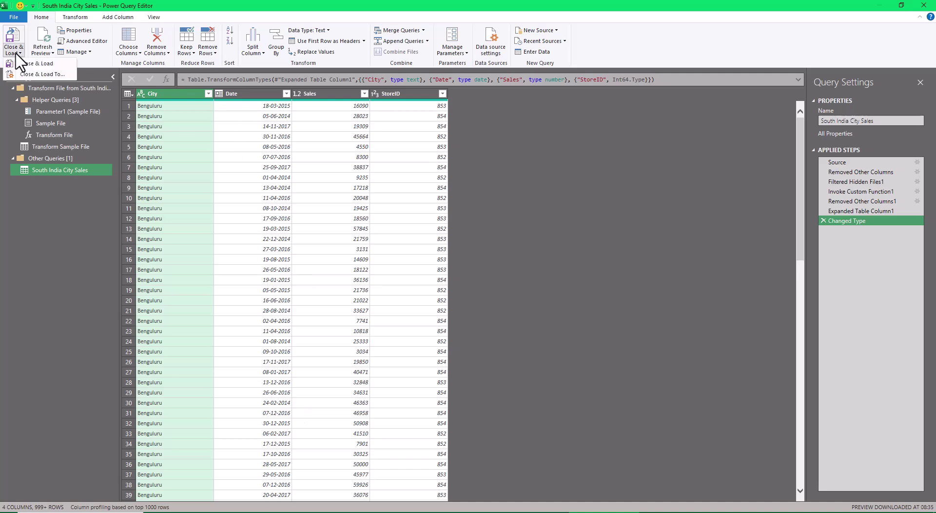
pyautogui.click(49, 65)
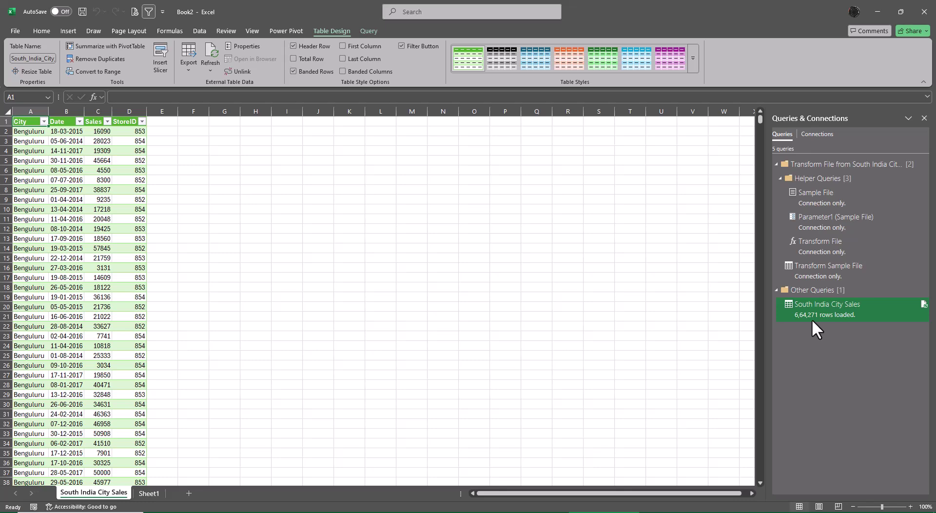
pyautogui.moveTo(811, 319)
# Step: Insert a PivotTable from the South_India_City_Sales table on the existing worksheet, located at cell I1
pyautogui.hotkey('alt', 'n')
pyautogui.press('v')
pyautogui.press('t')
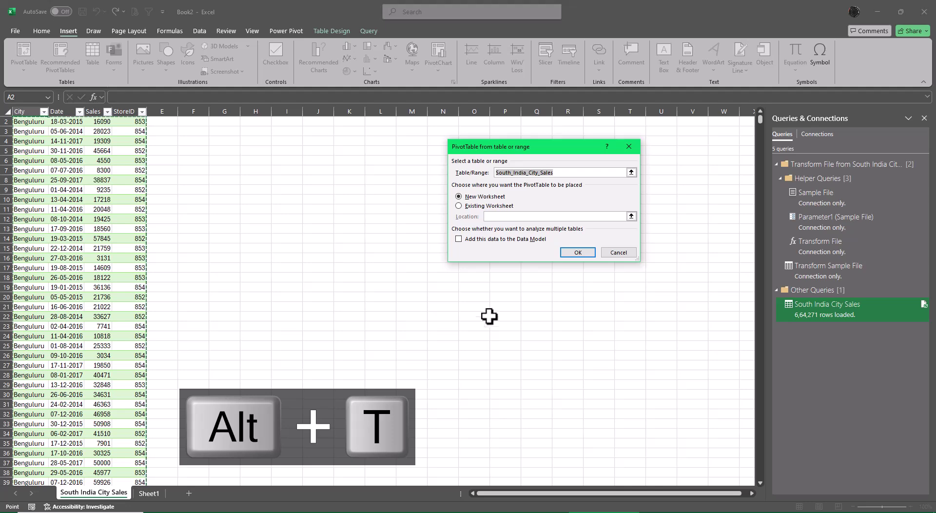
pyautogui.click(480, 205)
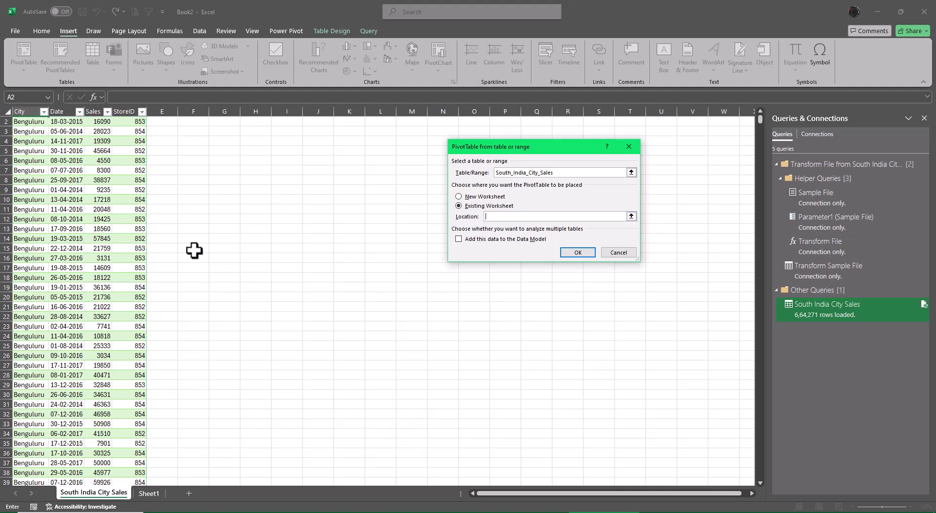
pyautogui.click(631, 216)
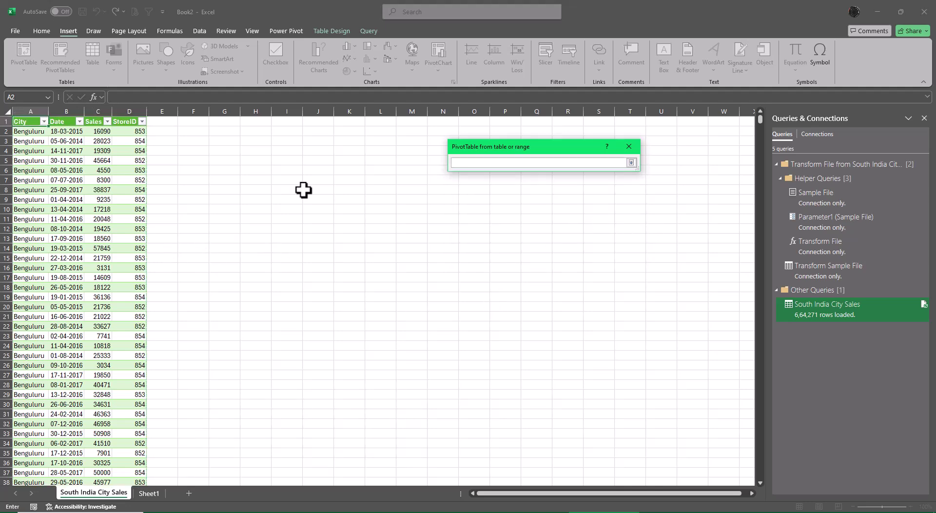
pyautogui.click(289, 121)
pyautogui.moveTo(564, 146); pyautogui.dragTo(566, 344)
pyautogui.click(636, 391)
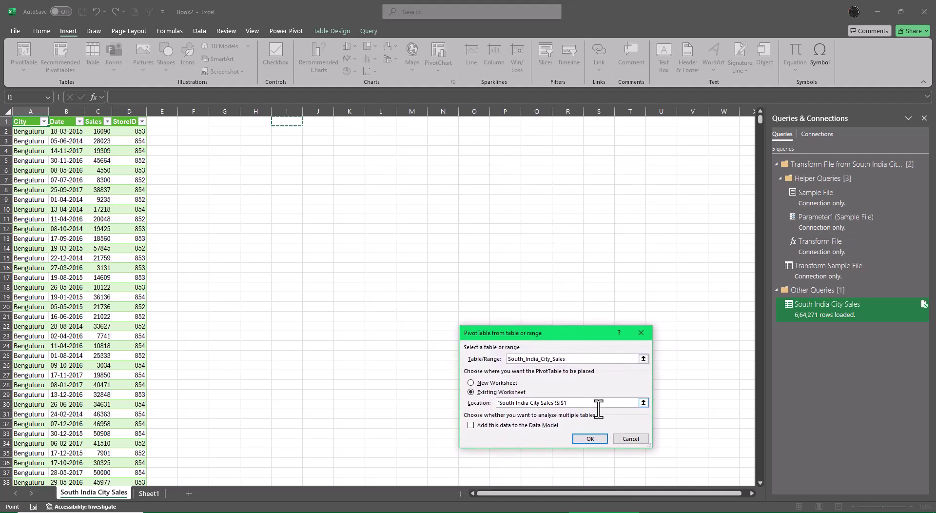
pyautogui.click(596, 440)
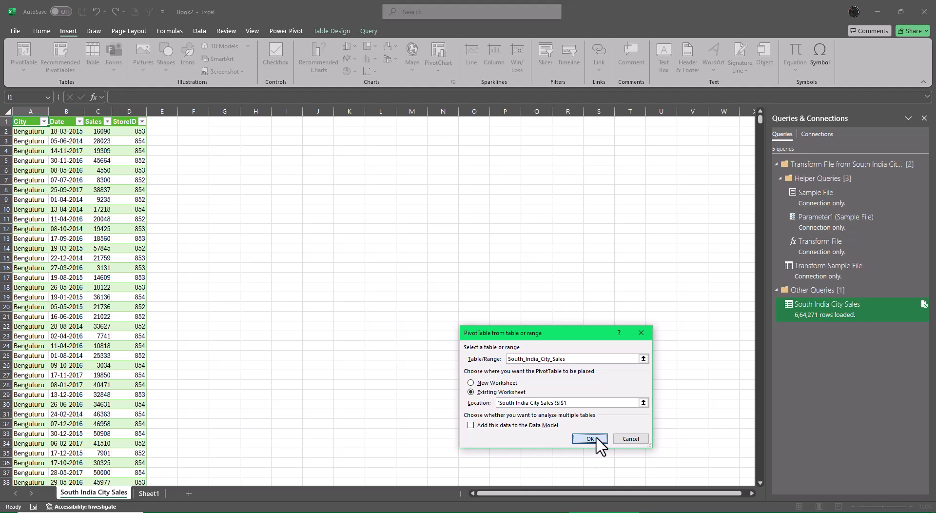
pyautogui.click(597, 439)
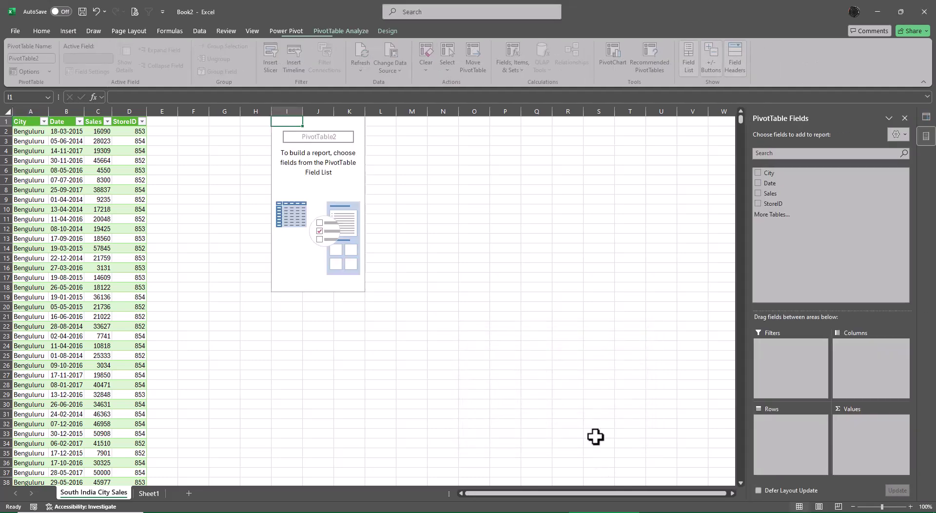
# Step: Add City to the PivotTable's rows and Sales to its values
pyautogui.click(757, 172)
pyautogui.click(757, 193)
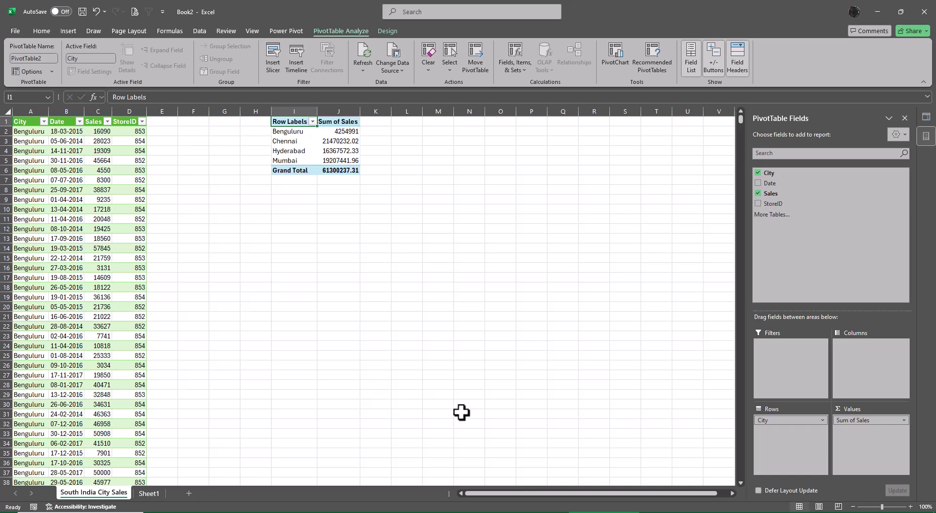
pyautogui.scroll(4, 462, 412)
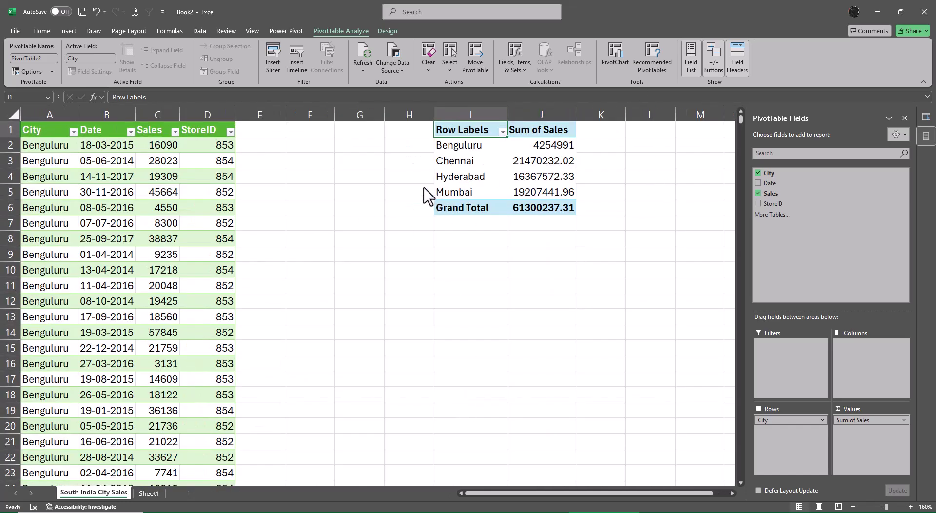
# Step: Change the PivotTable's report layout so that the row header shows the field name City
pyautogui.hotkey('alt', 'Tab')
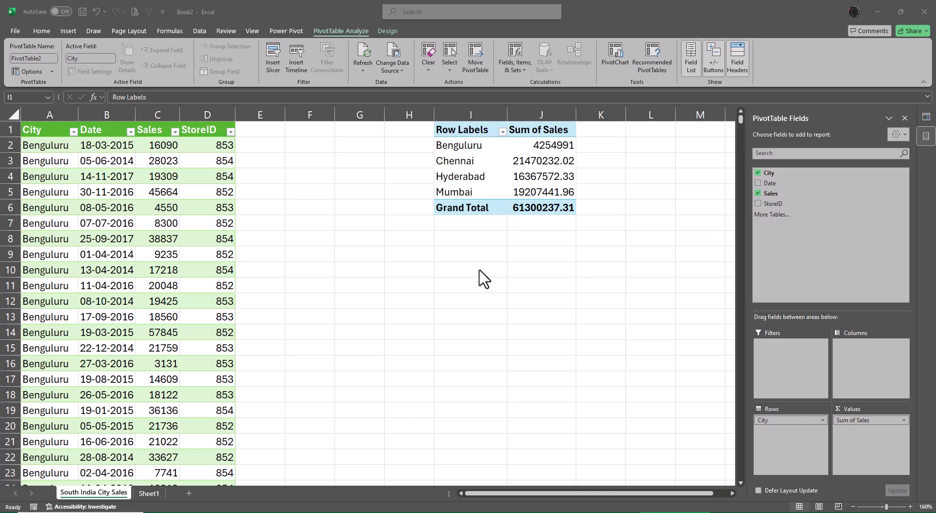
pyautogui.click(456, 268)
pyautogui.click(386, 31)
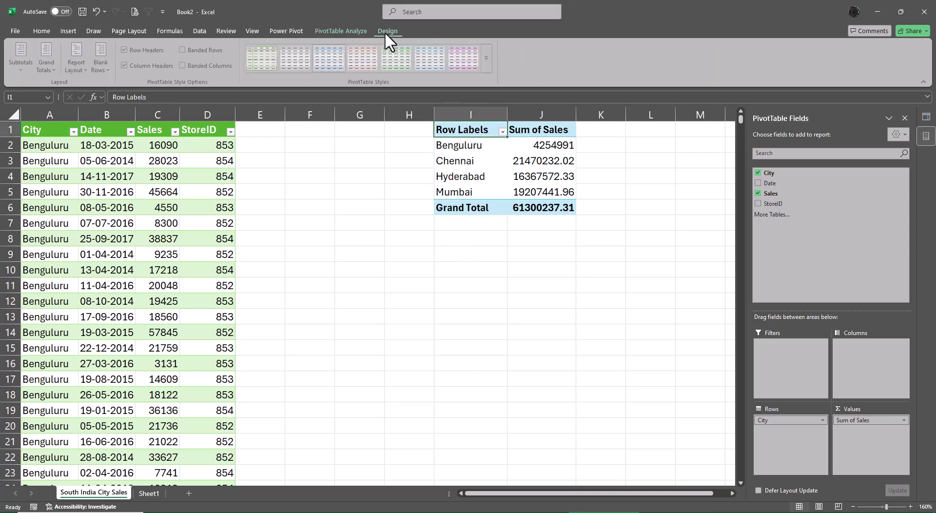
pyautogui.click(76, 62)
pyautogui.click(119, 136)
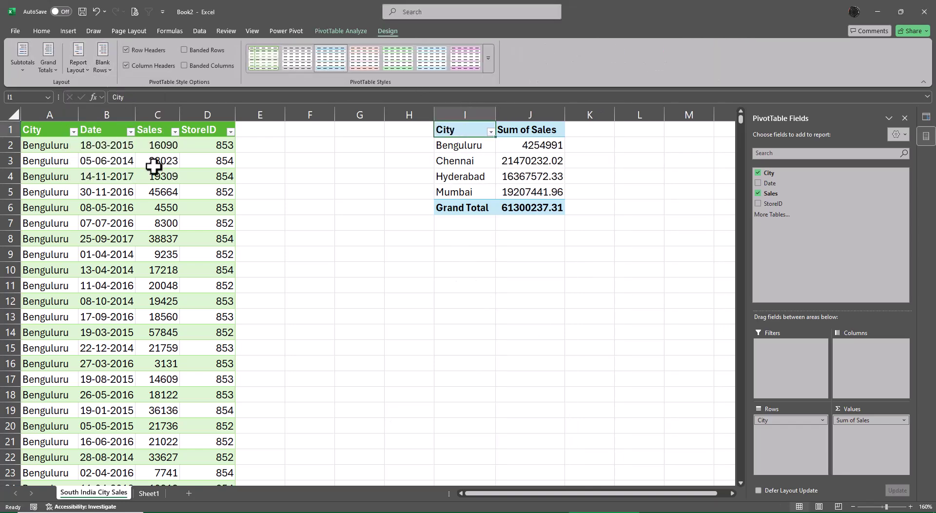
# Step: Set the Sum of Sales value field's number format to Accounting with the ₹ symbol and 2 decimal places
pyautogui.rightClick(528, 145)
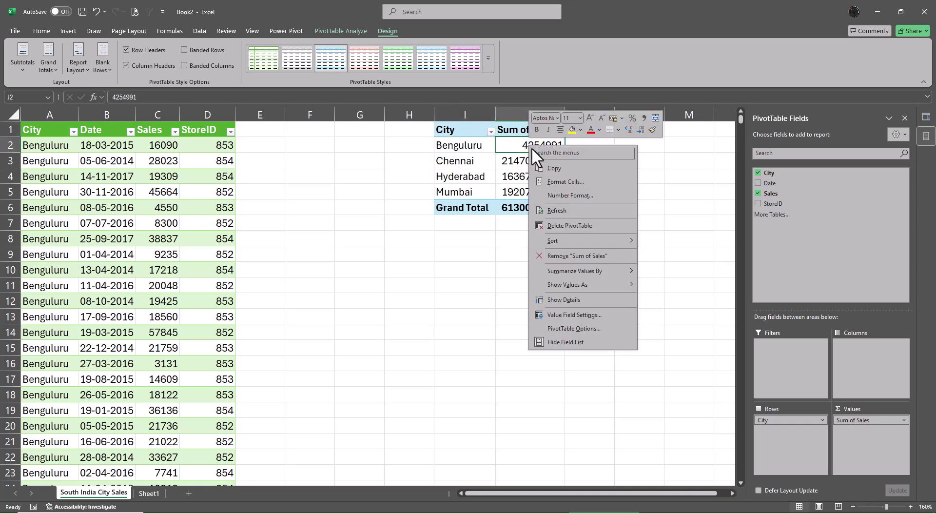
pyautogui.click(587, 314)
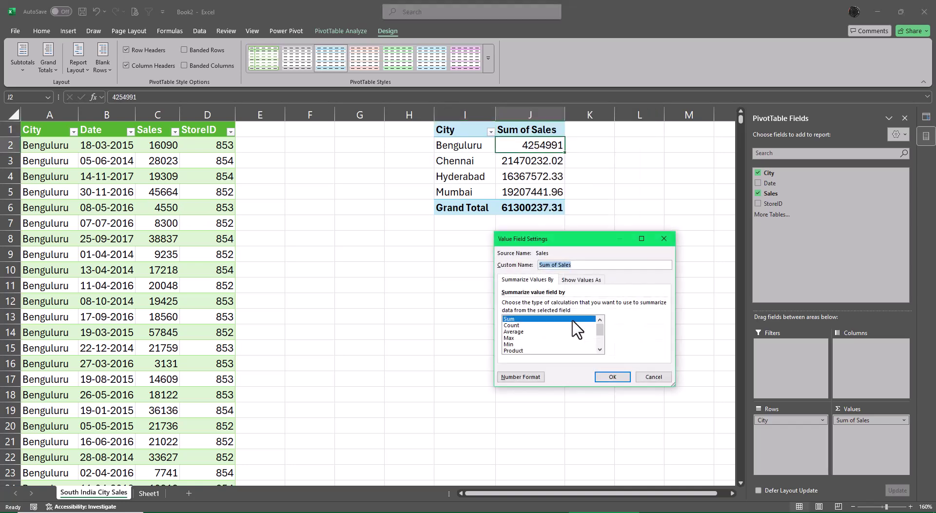
pyautogui.click(533, 378)
pyautogui.click(480, 255)
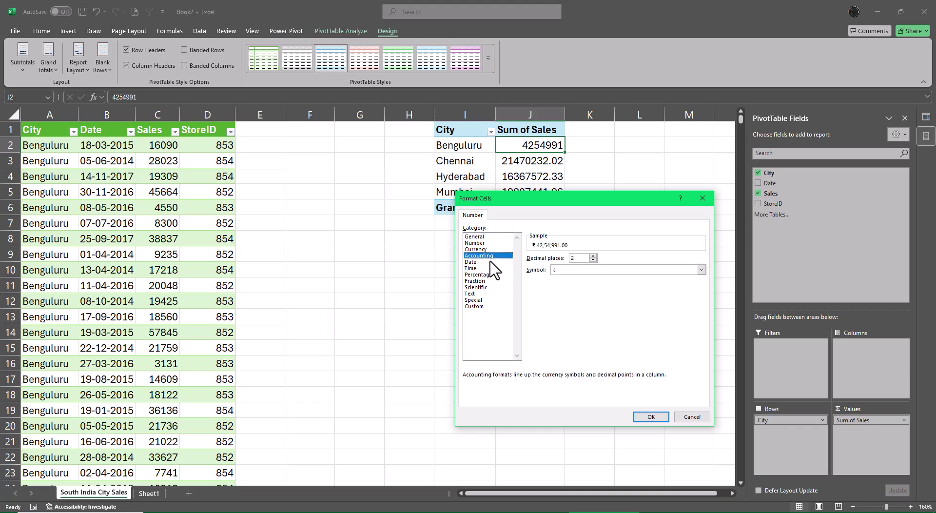
pyautogui.click(653, 417)
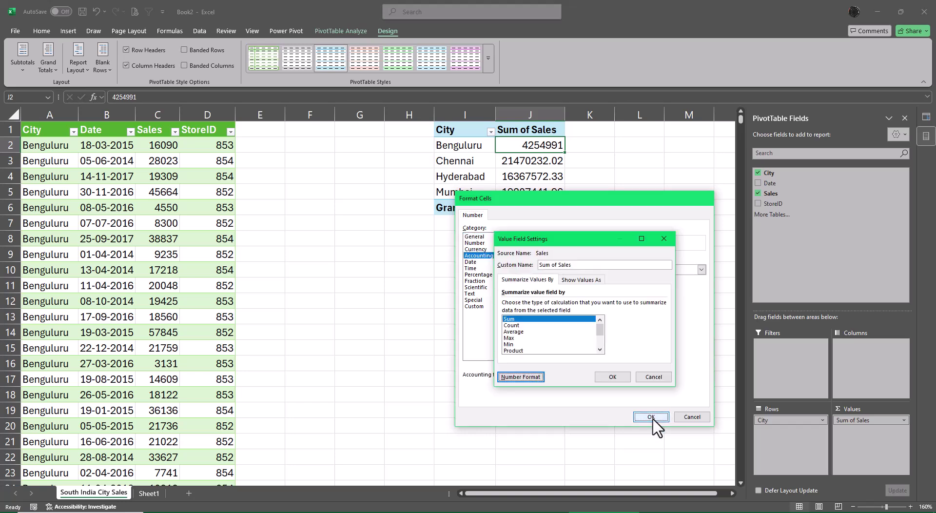
# Step: Rename the Sum of Sales value field to City-wise Sales and apply the field settings
pyautogui.click(596, 266)
pyautogui.press('Delete')
pyautogui.press('Delete')
pyautogui.press('Delete')
pyautogui.press('Delete')
pyautogui.press('Delete')
pyautogui.press('Delete')
pyautogui.press('Delete')
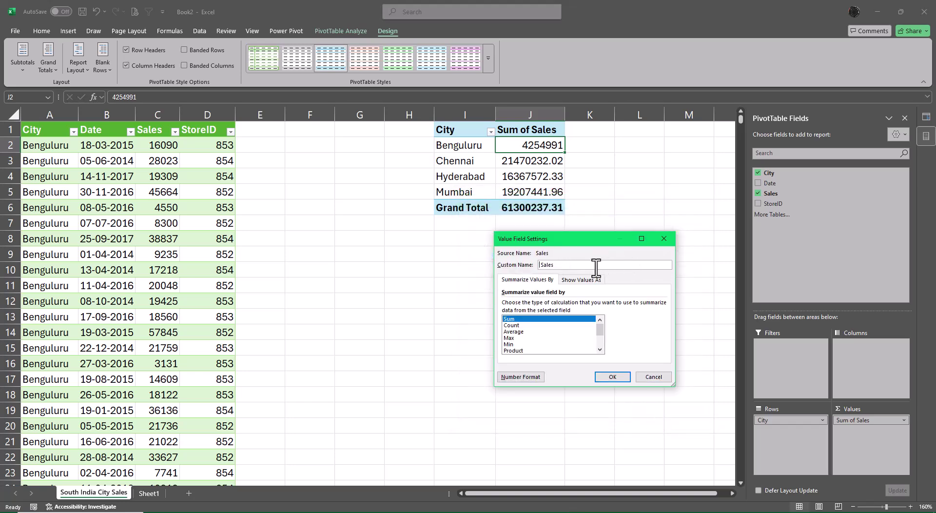
pyautogui.write('City-wise')
pyautogui.press('Return')
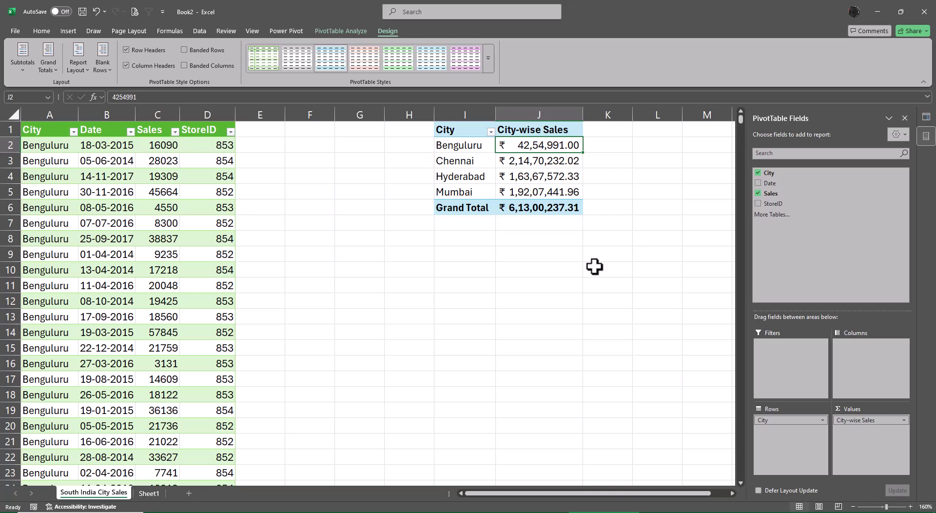
# Step: Add Sales to the PivotTable values a second time and show it as % of Column Total
pyautogui.moveTo(779, 198); pyautogui.dragTo(872, 441)
pyautogui.rightClick(609, 146)
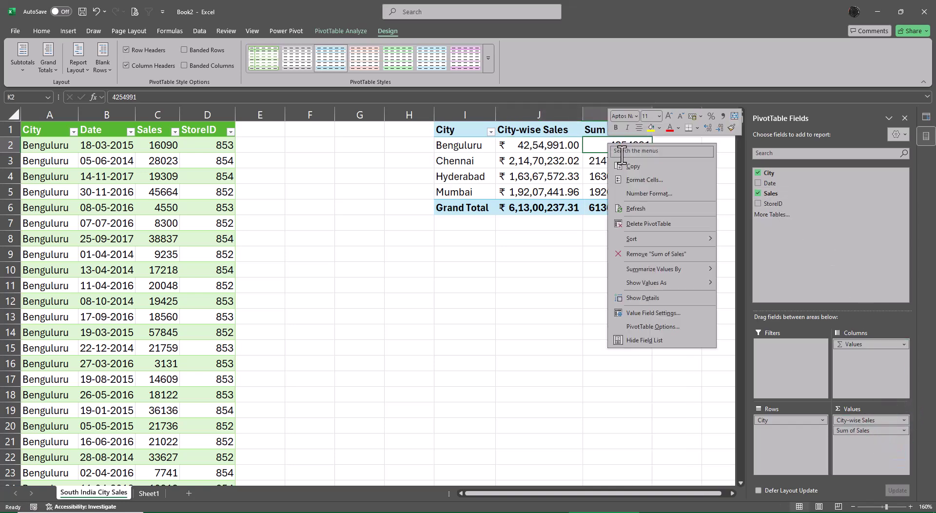
pyautogui.moveTo(657, 277)
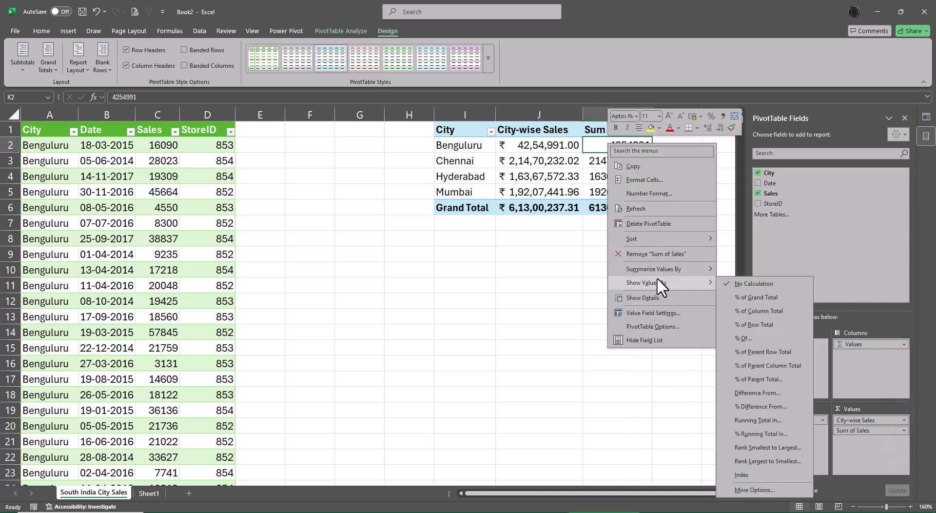
pyautogui.click(759, 308)
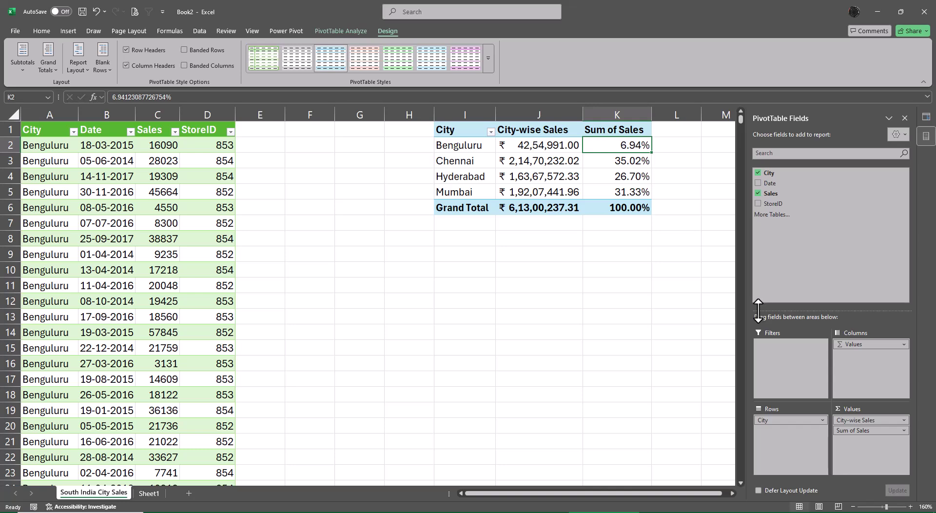
# Step: Add Sales to the values a third time and show it as Difference From, with base field City and base item Chennai
pyautogui.moveTo(775, 193); pyautogui.dragTo(873, 455)
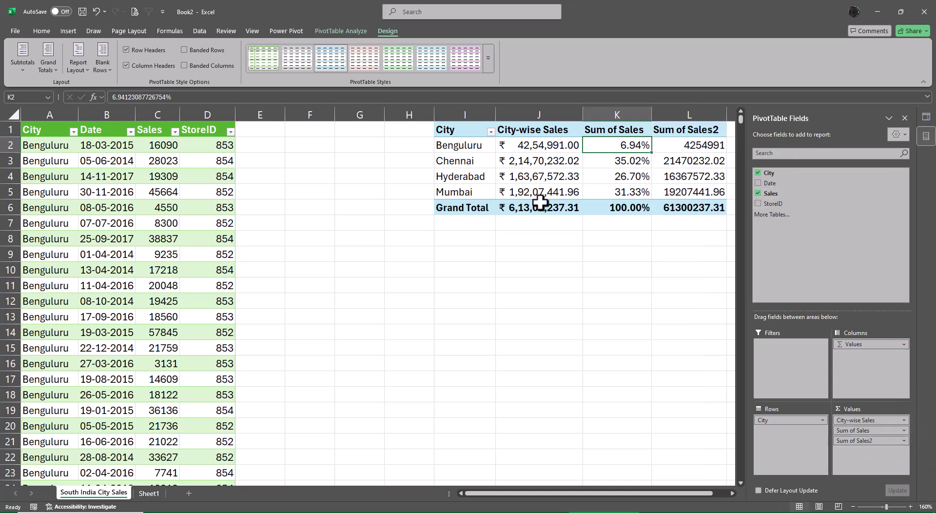
pyautogui.rightClick(675, 147)
pyautogui.moveTo(731, 289)
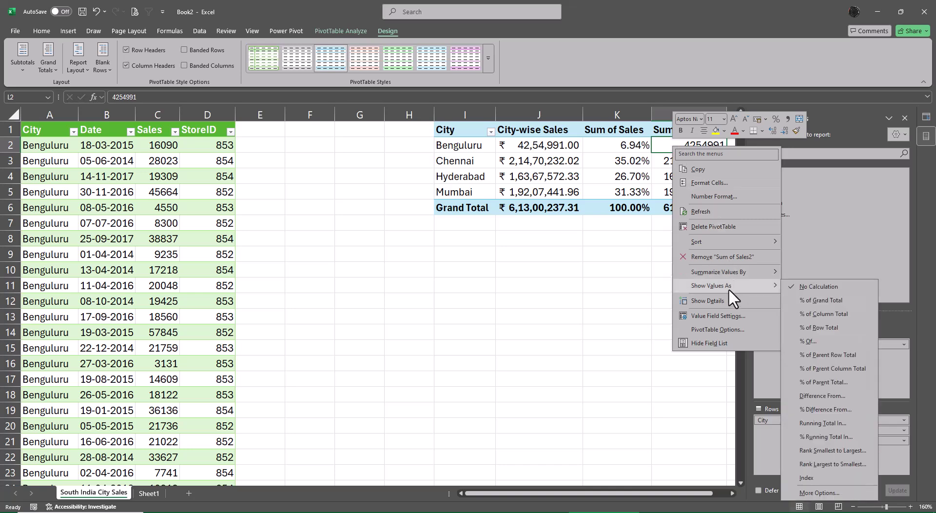
pyautogui.click(824, 394)
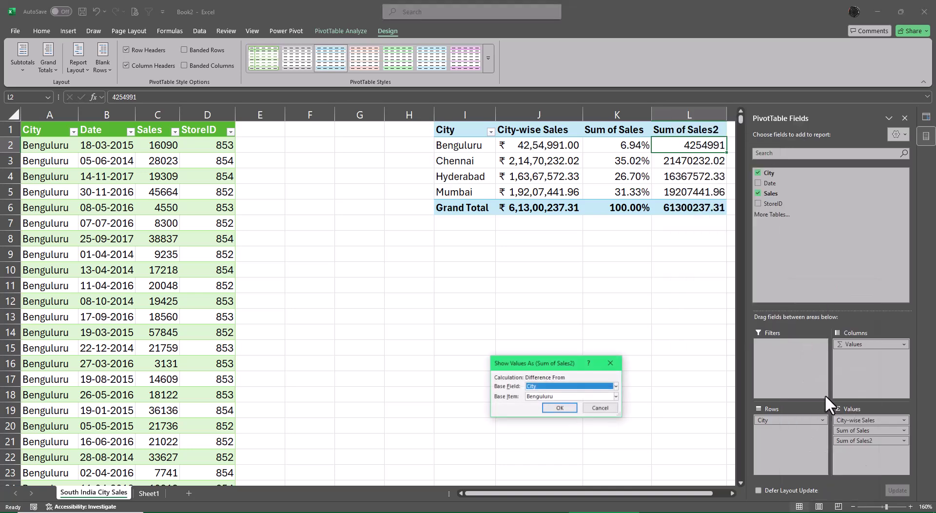
pyautogui.moveTo(569, 361); pyautogui.dragTo(544, 242)
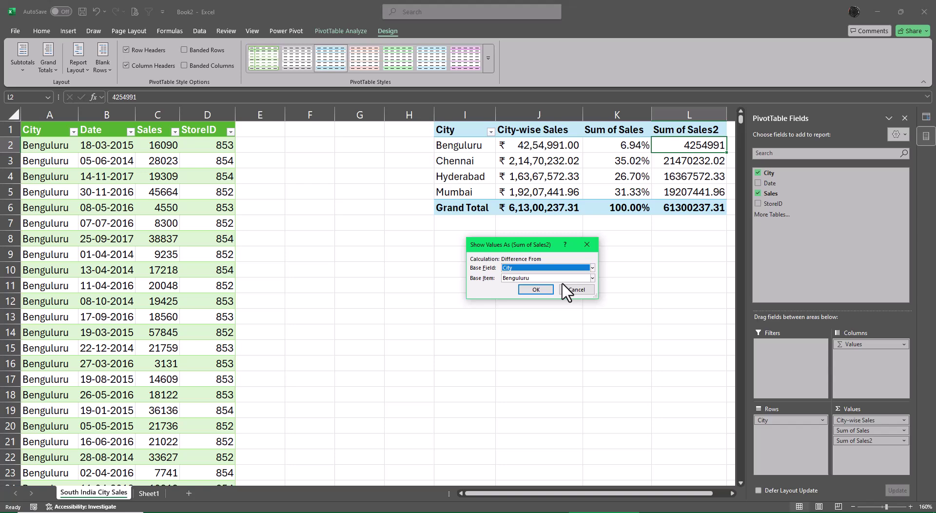
pyautogui.click(592, 278)
pyautogui.click(531, 314)
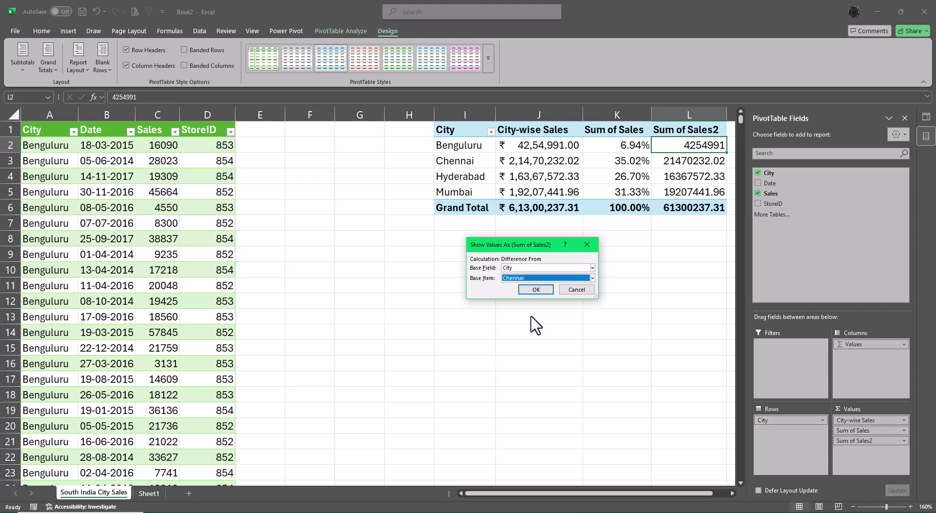
pyautogui.click(538, 289)
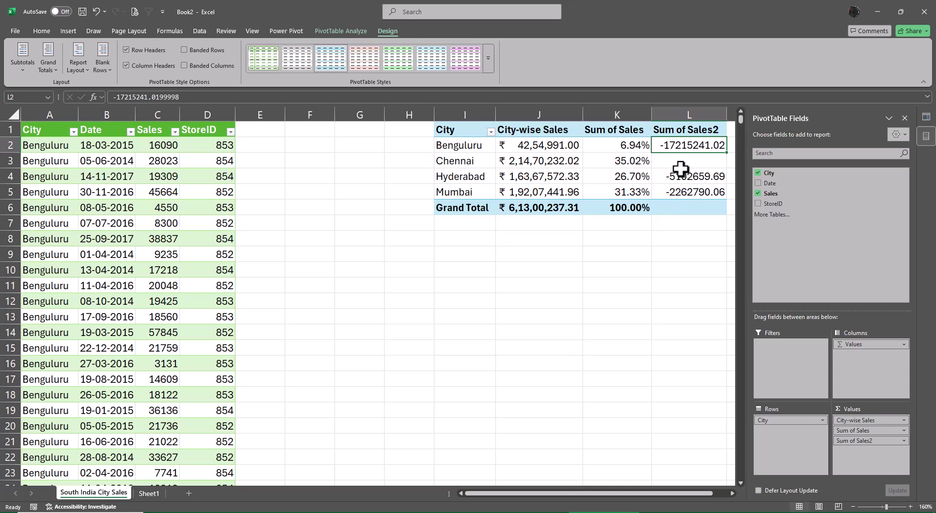
# Step: Copy the accounting format of the Benguluru City-wise Sales cell to L2:L5 with Format Painter and AutoFit column L
pyautogui.click(545, 145)
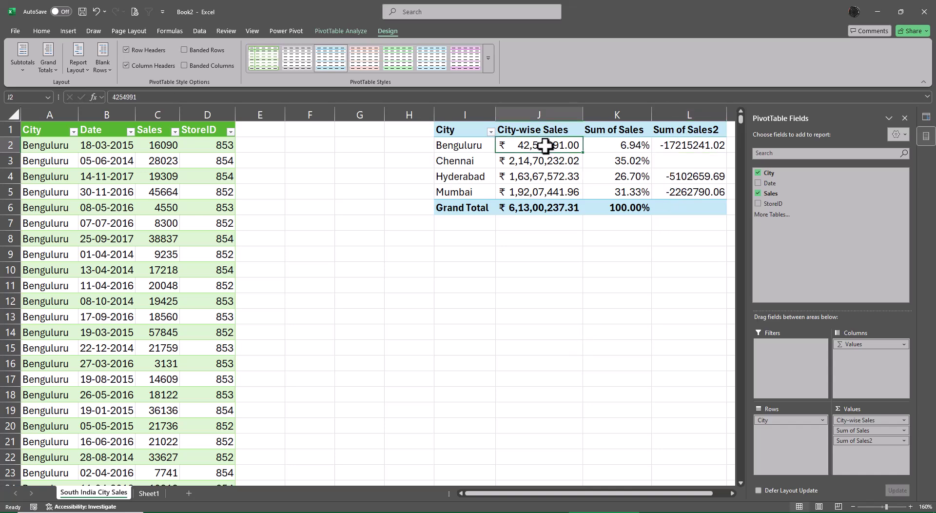
pyautogui.click(38, 29)
pyautogui.click(65, 69)
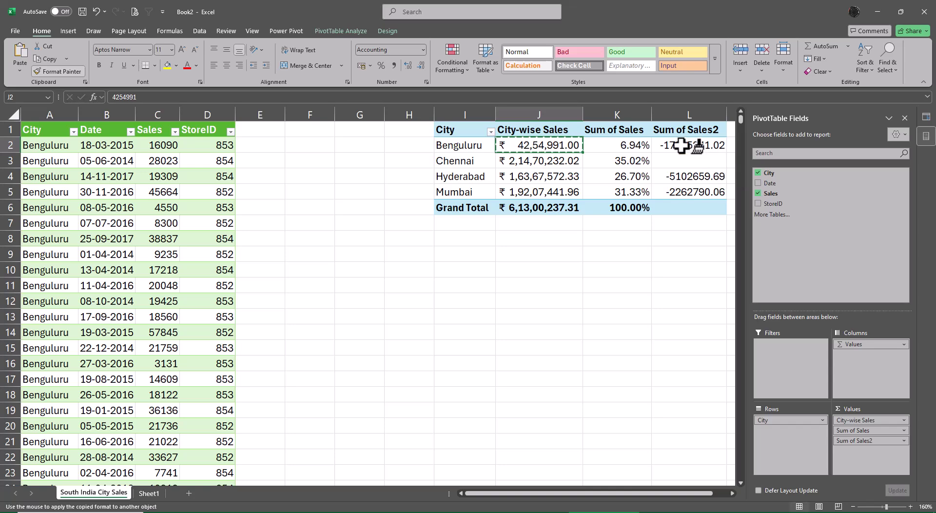
pyautogui.moveTo(685, 145); pyautogui.dragTo(682, 193)
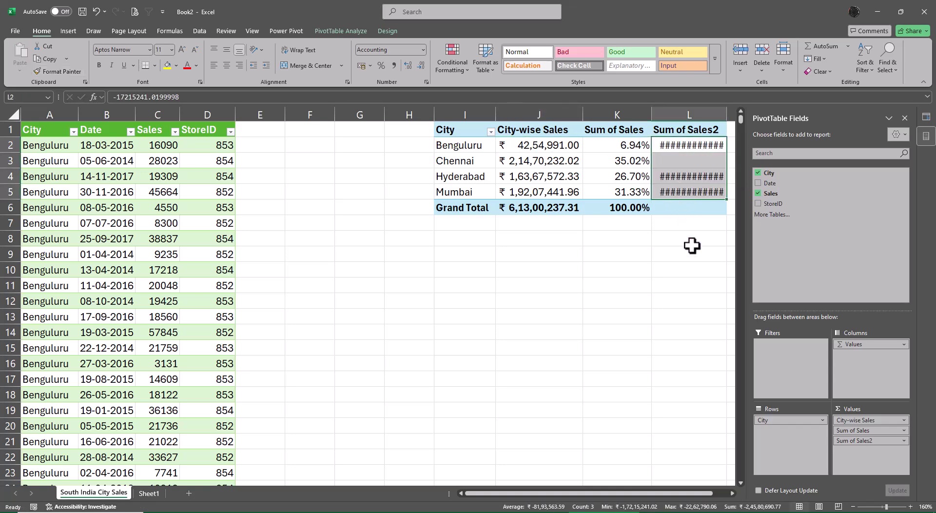
pyautogui.doubleClick(726, 116)
# Step: Delete the empty columns F and G between the sales table and the PivotTable
pyautogui.click(732, 493)
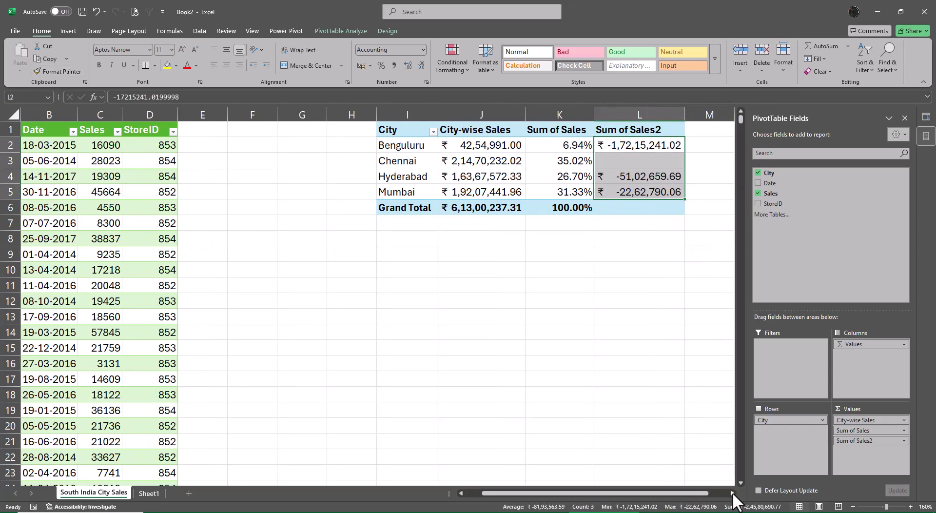
pyautogui.click(732, 493)
pyautogui.click(208, 113)
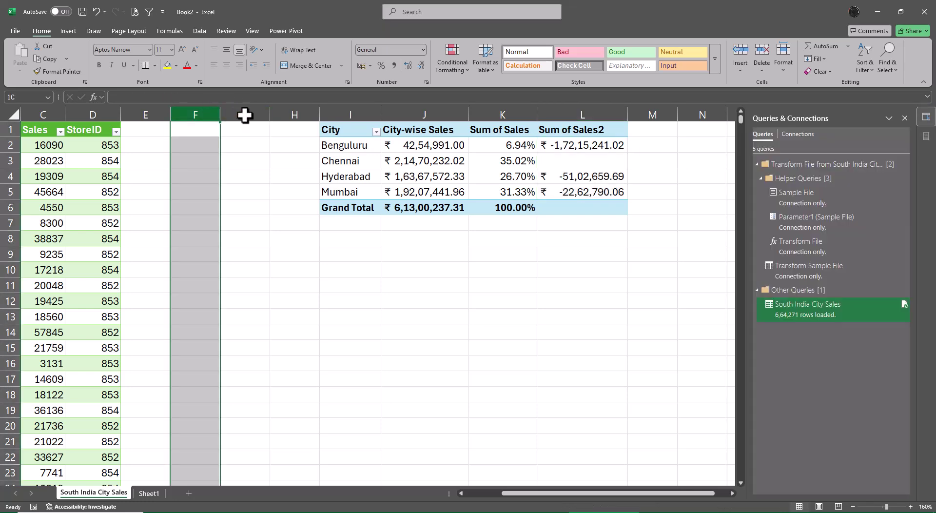
pyautogui.keyDown('shift'); pyautogui.click(245, 114); pyautogui.keyUp('shift')
pyautogui.rightClick(245, 113)
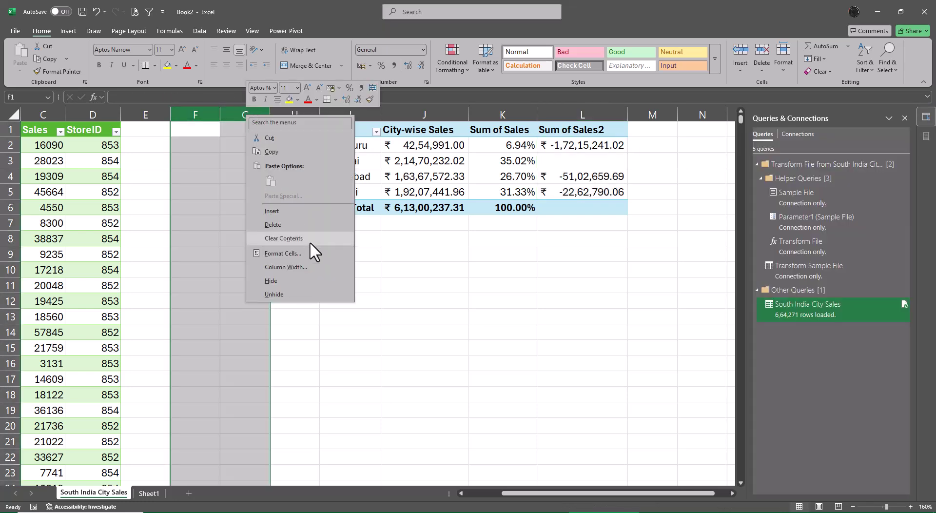
pyautogui.click(289, 227)
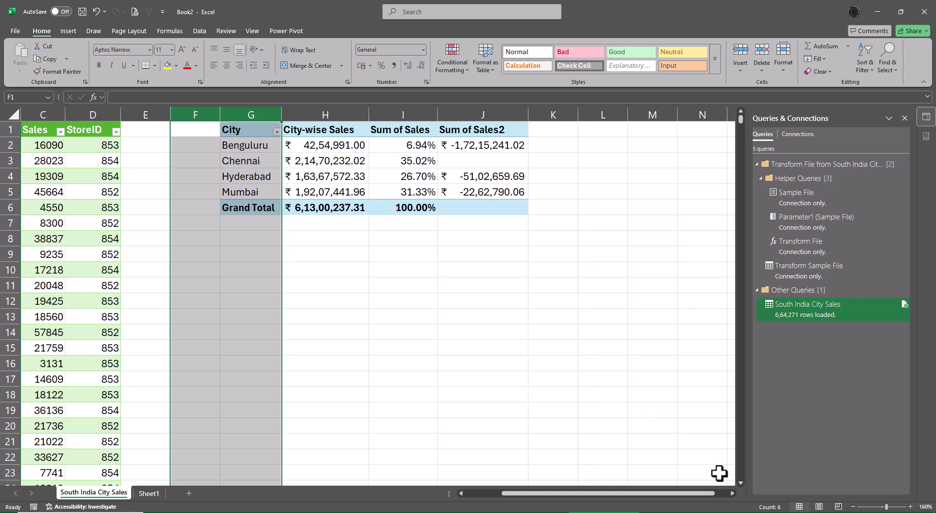
pyautogui.moveTo(679, 493); pyautogui.dragTo(607, 494)
pyautogui.click(658, 288)
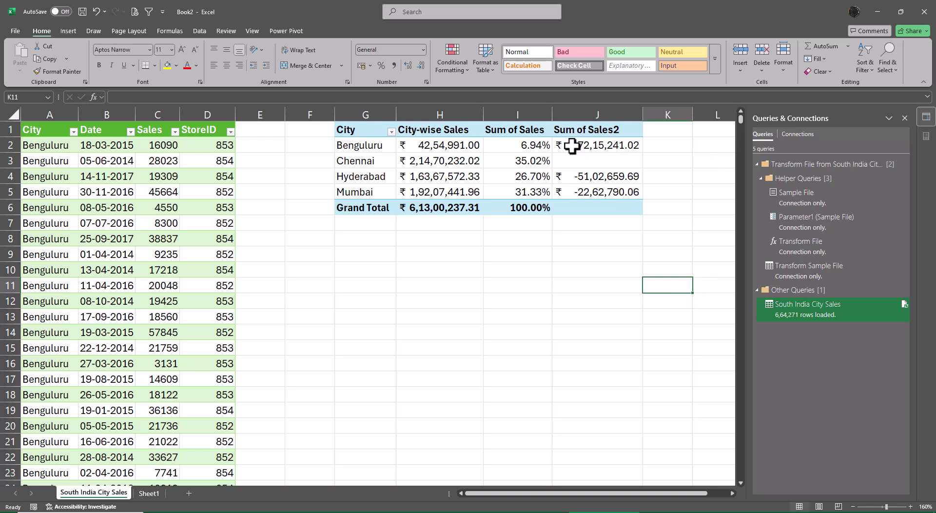
# Step: Rename the PivotTable's Sum of Sales header in I1 as % Total
pyautogui.click(528, 129)
pyautogui.write('$')
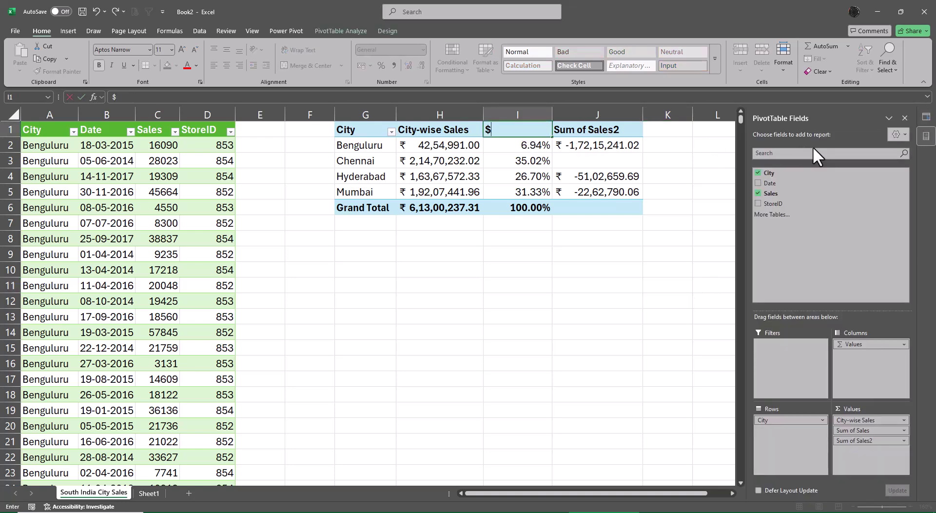
pyautogui.press('BackSpace')
pyautogui.write('% C')
pyautogui.press('BackSpace')
pyautogui.write('Total')
pyautogui.press('Return')
# Step: Rename the Sum of Sales2 header in J1 as Diff comp to Chn
pyautogui.press('Up')
pyautogui.press('Right')
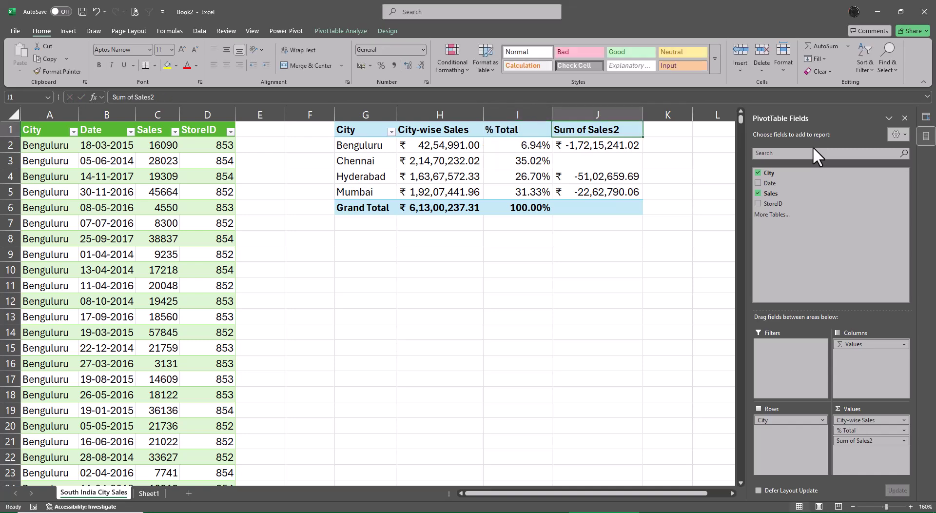
pyautogui.write('Diff')
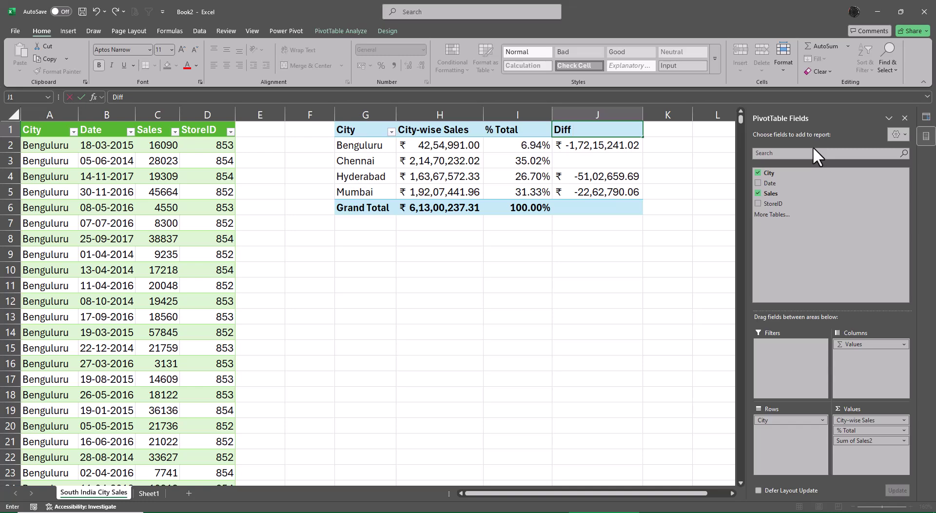
pyautogui.write(' comp to Chn')
pyautogui.press('Return')
# Step: Edit the header text in J1 to read Diff Comparison 2 Chn
pyautogui.press('Up')
pyautogui.press('F2')
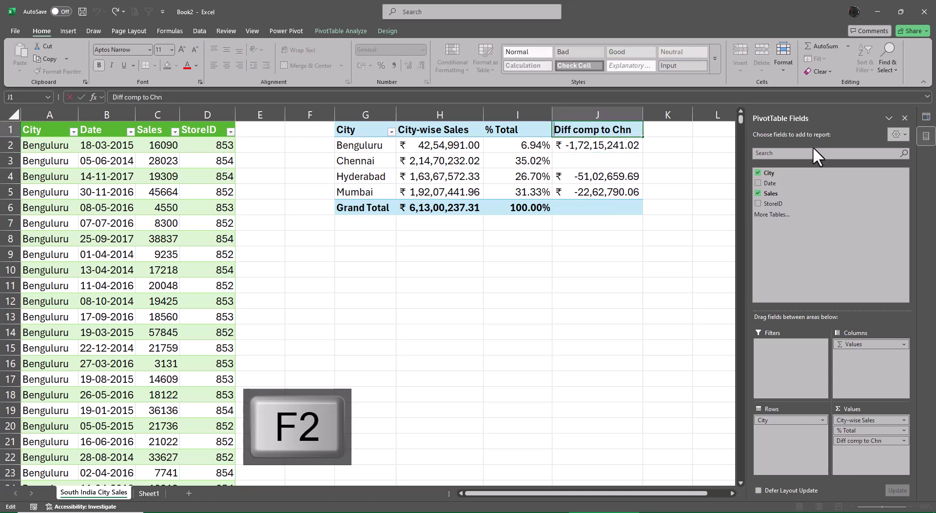
pyautogui.press('Left')
pyautogui.press('Left')
pyautogui.press('Left')
pyautogui.press('Left')
pyautogui.press('Left')
pyautogui.press('Left')
pyautogui.press('Left')
pyautogui.press('BackSpace')
pyautogui.press('BackSpace')
pyautogui.press('BackSpace')
pyautogui.press('BackSpace')
pyautogui.press('BackSpace')
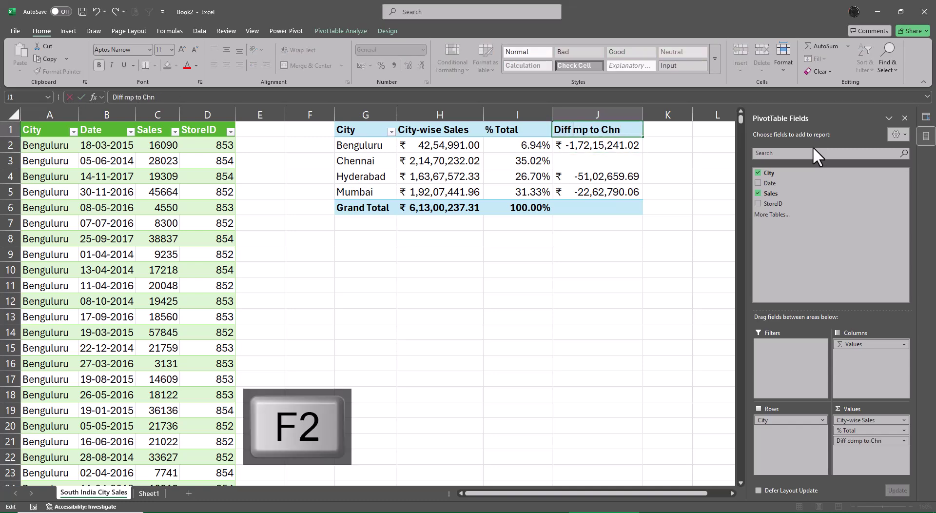
pyautogui.write('Compa')
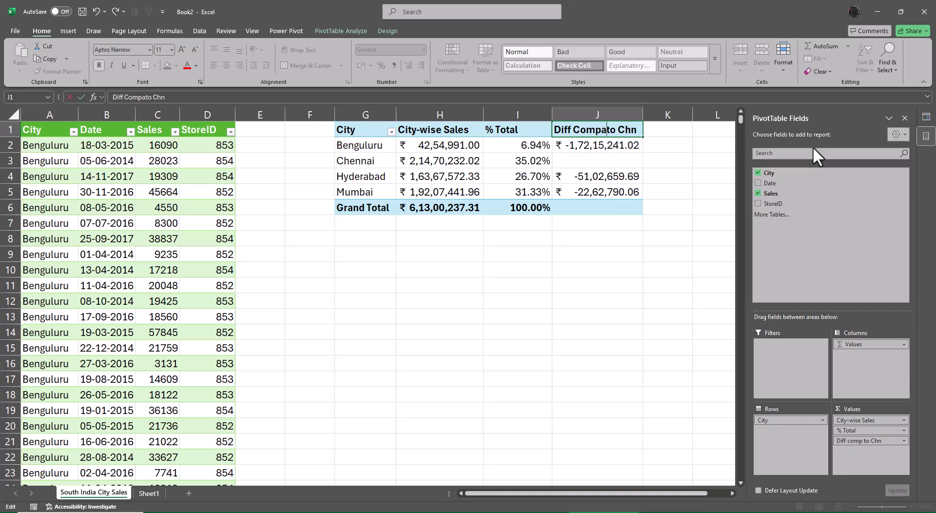
pyautogui.write('rison')
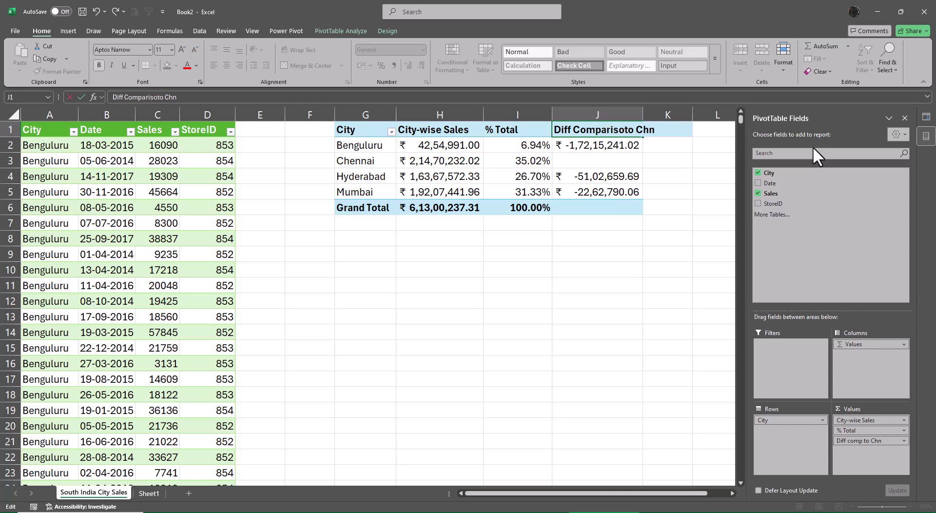
pyautogui.press('Delete')
pyautogui.press('Delete')
pyautogui.write('2')
pyautogui.press('Return')
pyautogui.press('Return')
pyautogui.press('Up')
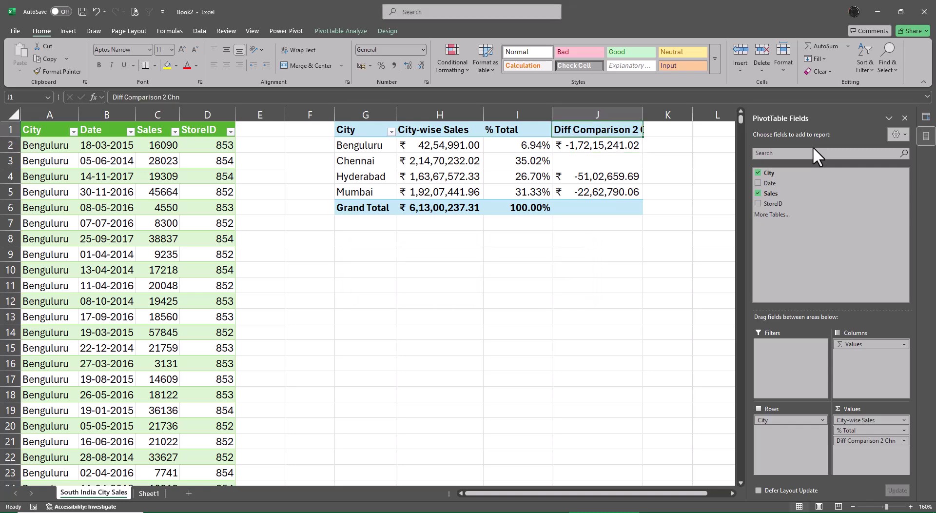
# Step: AutoFit the width of column J to its header text
pyautogui.hotkey('alt', 'o')
pyautogui.hotkey('alt', 'c')
pyautogui.hotkey('alt', 'a')
pyautogui.press('Down')
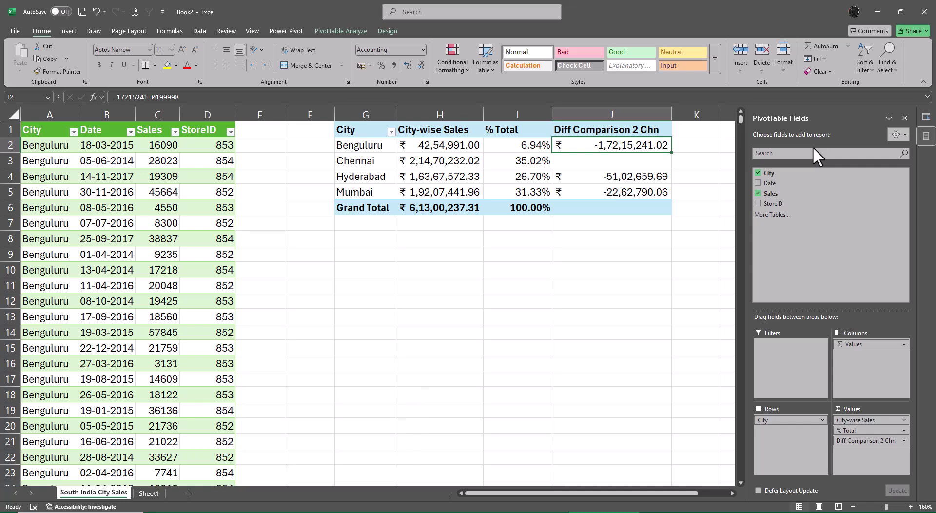
# Step: Close the workbook, saving it as Power Query using CSV Files.xlsx in the Class 12 Files folder
pyautogui.click(924, 12)
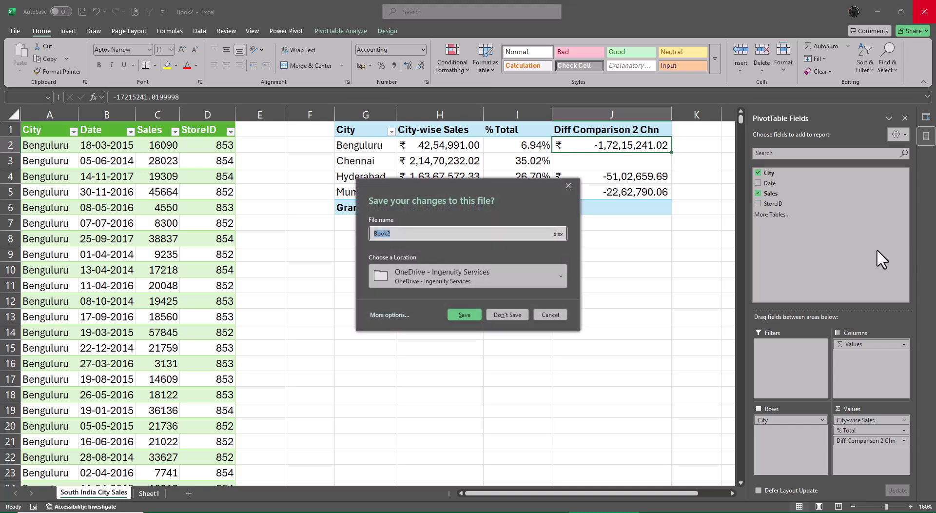
pyautogui.write('Power Query using CSV Files')
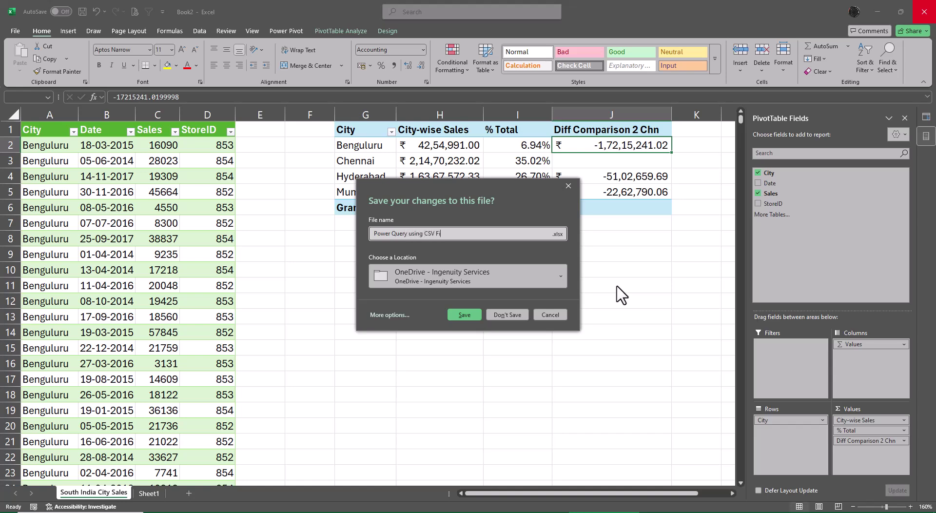
pyautogui.click(390, 315)
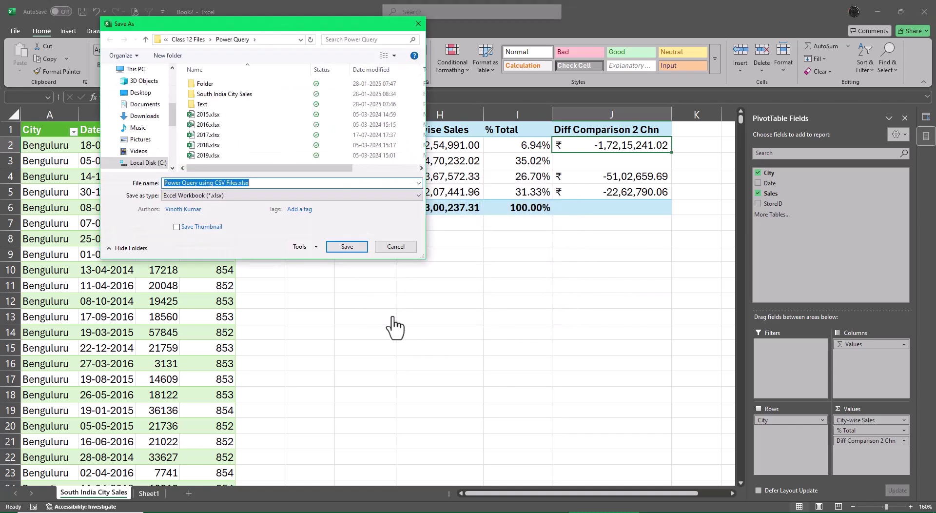
pyautogui.click(200, 42)
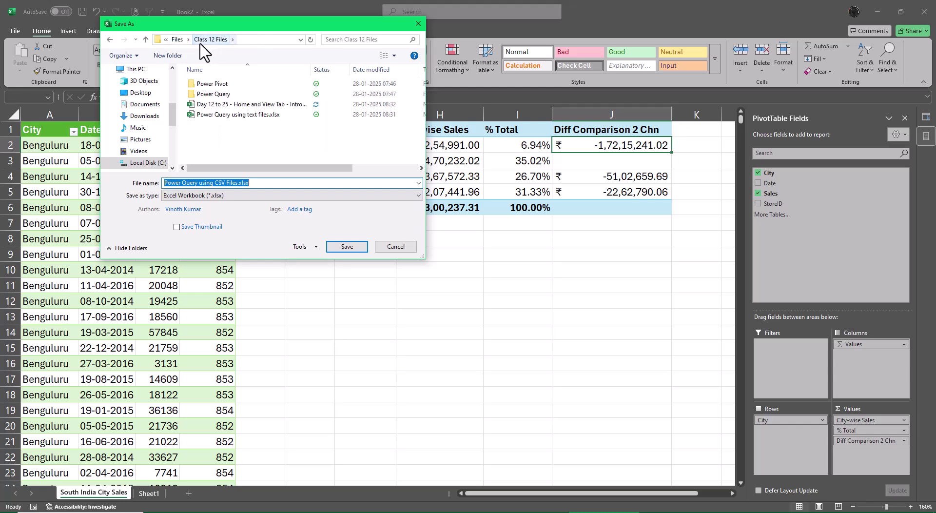
pyautogui.click(346, 246)
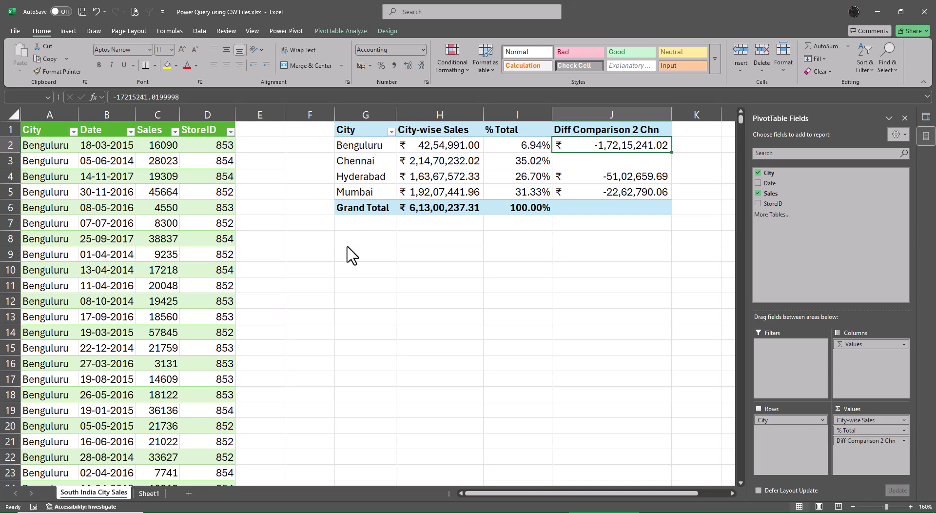
# Step: Switch to the topics workbook and fill the Power Query - Data Consolidation with XL Files cell B79 with yellow
pyautogui.hotkey('alt', 'Tab')
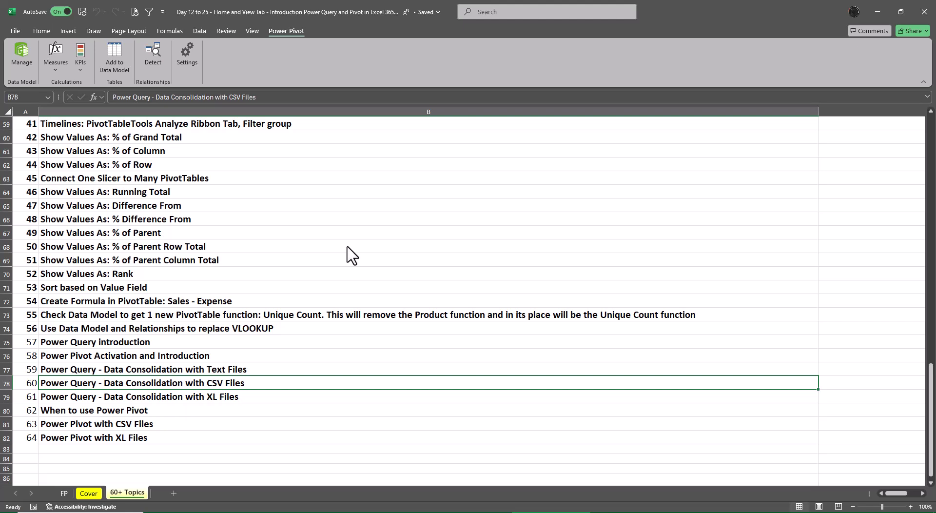
pyautogui.click(183, 396)
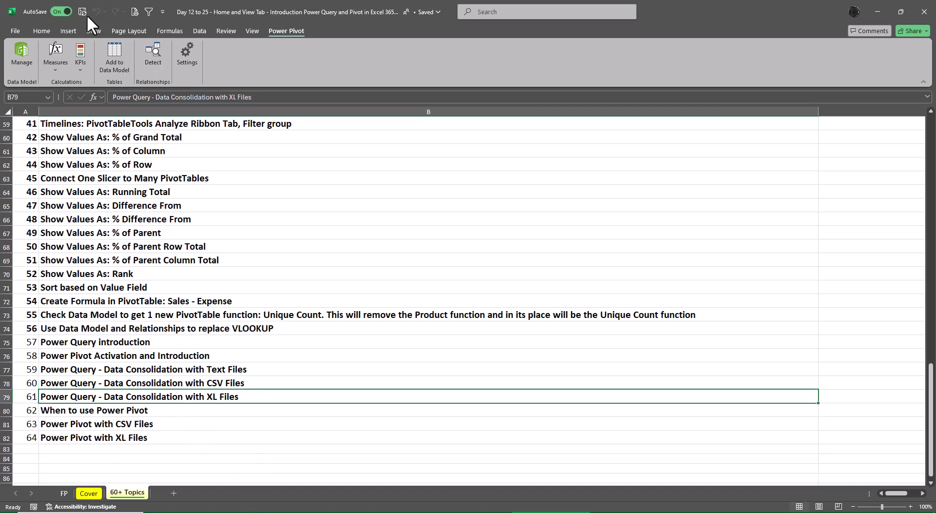
pyautogui.click(41, 32)
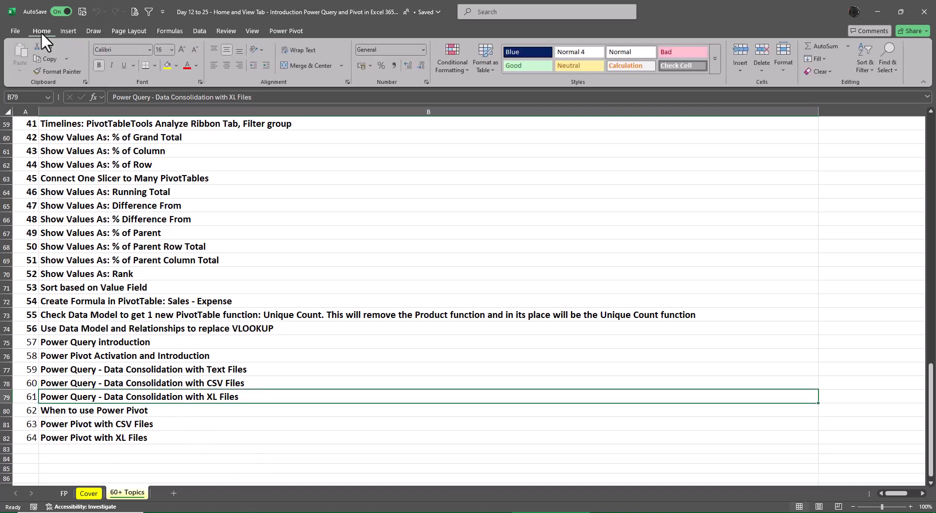
pyautogui.click(165, 64)
pyautogui.click(863, 396)
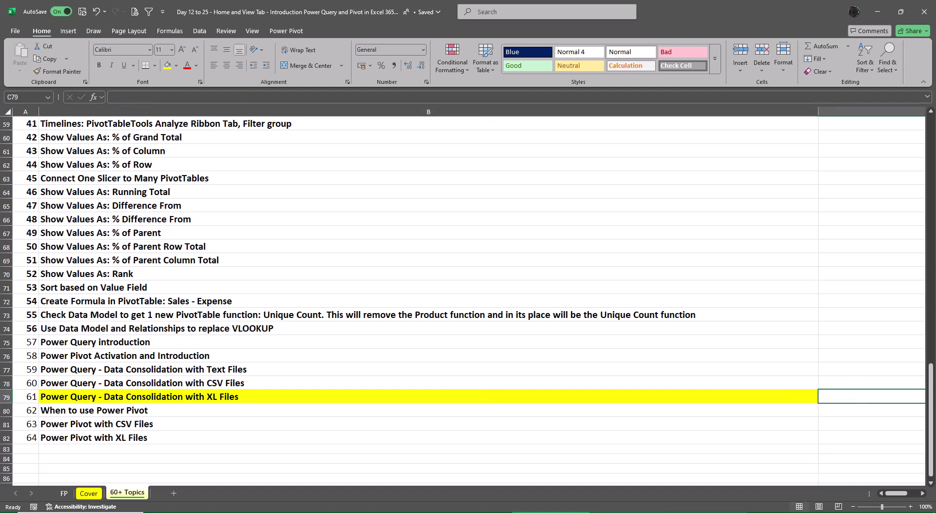
# Step: Switch to File Explorer and examine the yearly Excel files in the Power Query folder and its subfolder named Folder
pyautogui.click(437, 512)
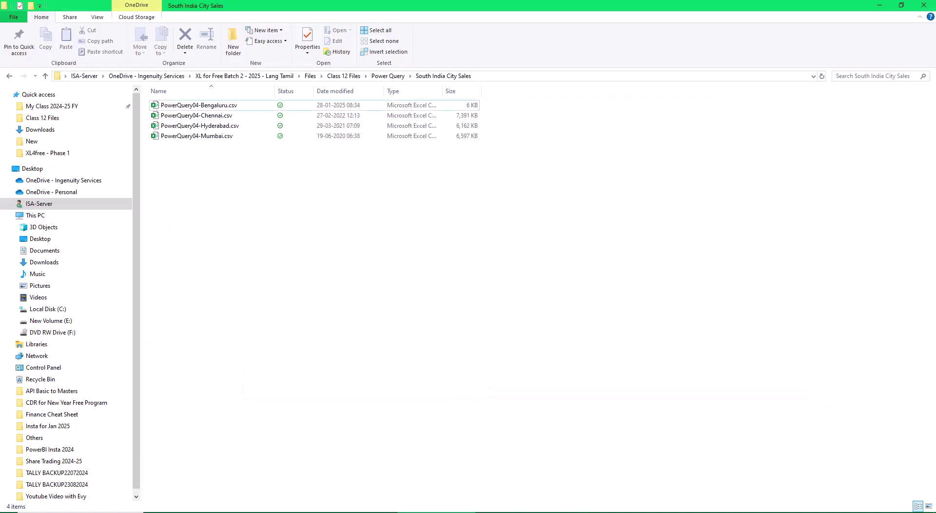
pyautogui.click(388, 76)
pyautogui.doubleClick(170, 105)
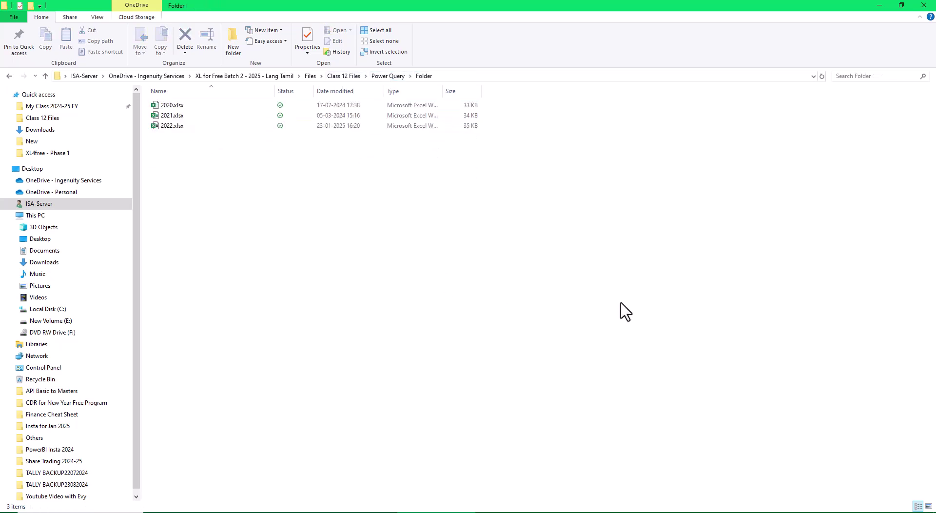
pyautogui.click(9, 76)
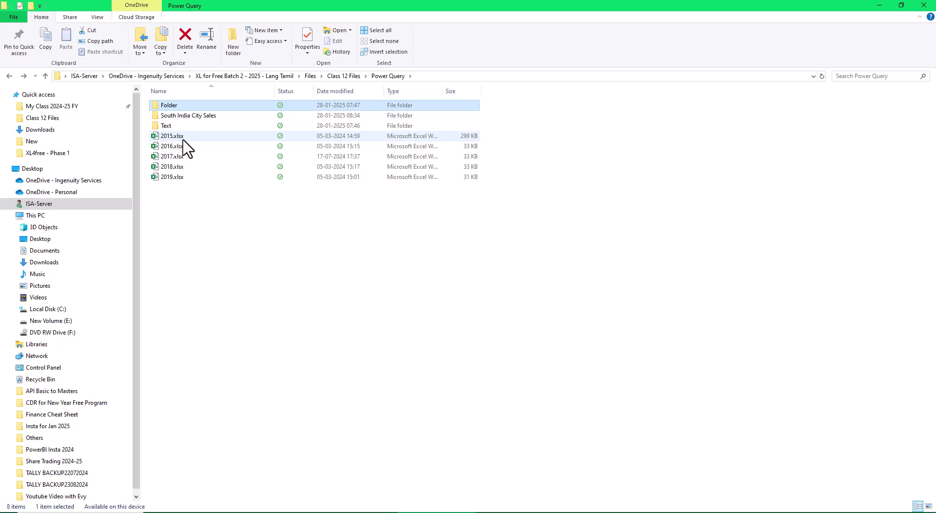
pyautogui.doubleClick(179, 105)
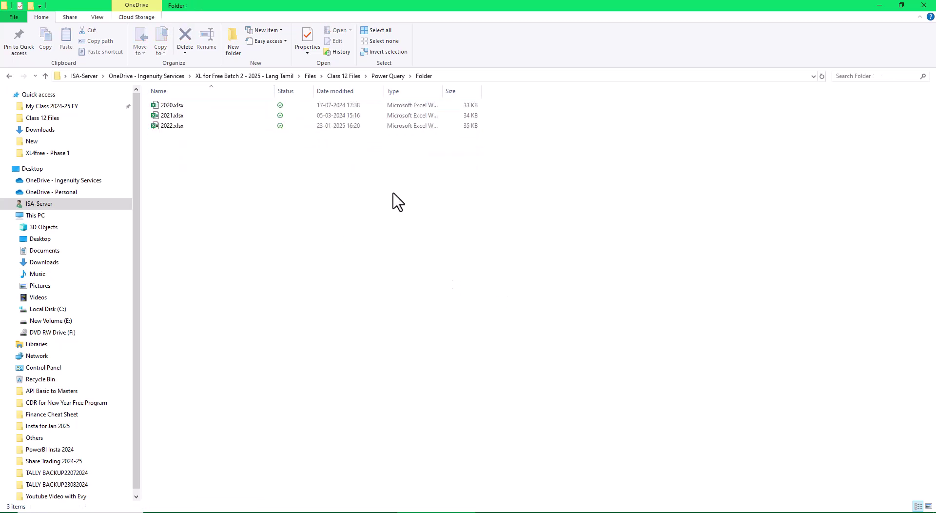
pyautogui.click(9, 76)
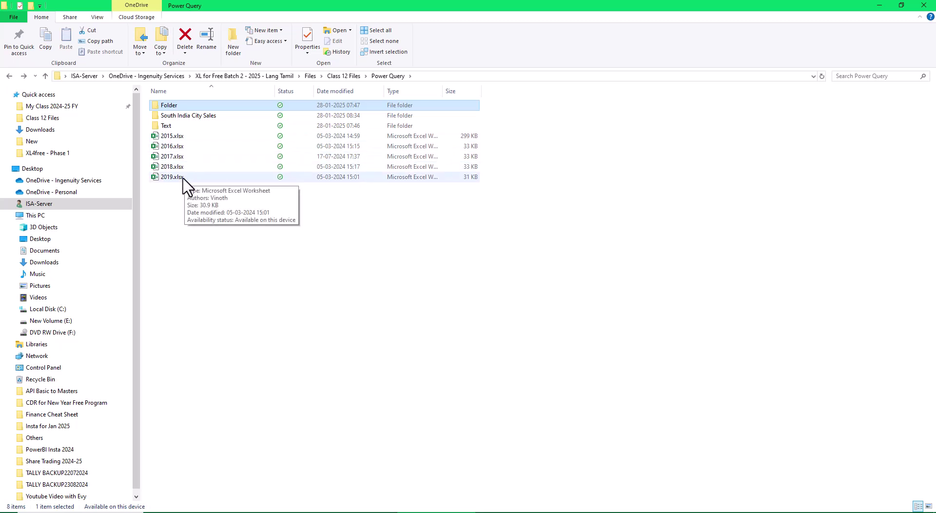
pyautogui.doubleClick(179, 106)
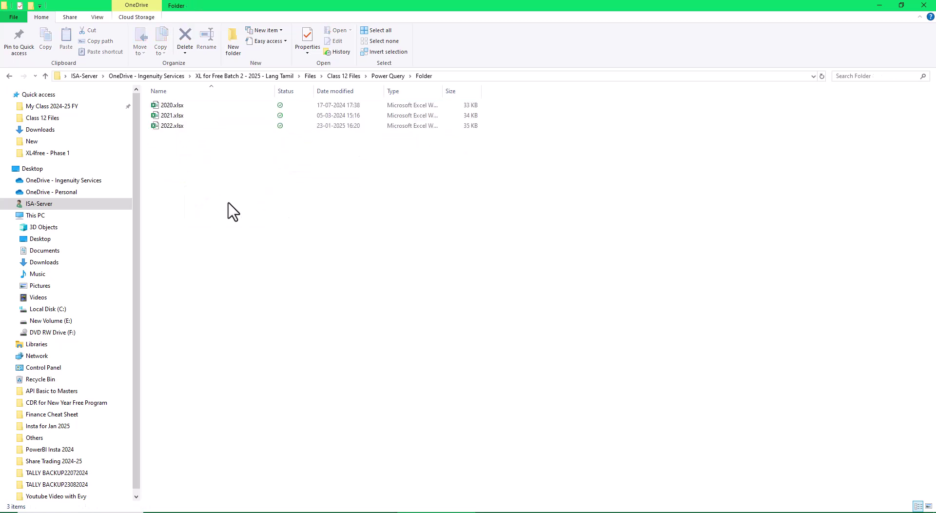
pyautogui.click(9, 76)
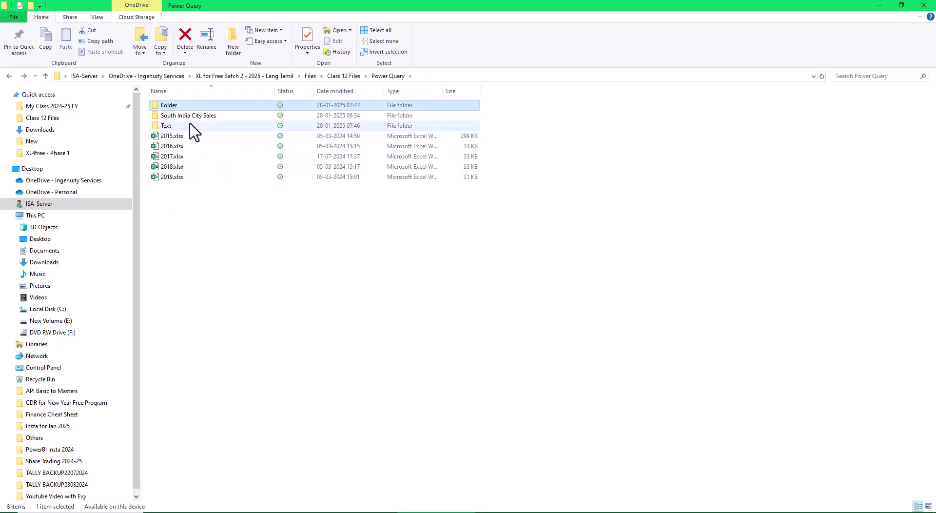
# Step: Minimise the open windows, reopen the subfolder named Folder in File Explorer, and return to the topics workbook
pyautogui.click(879, 5)
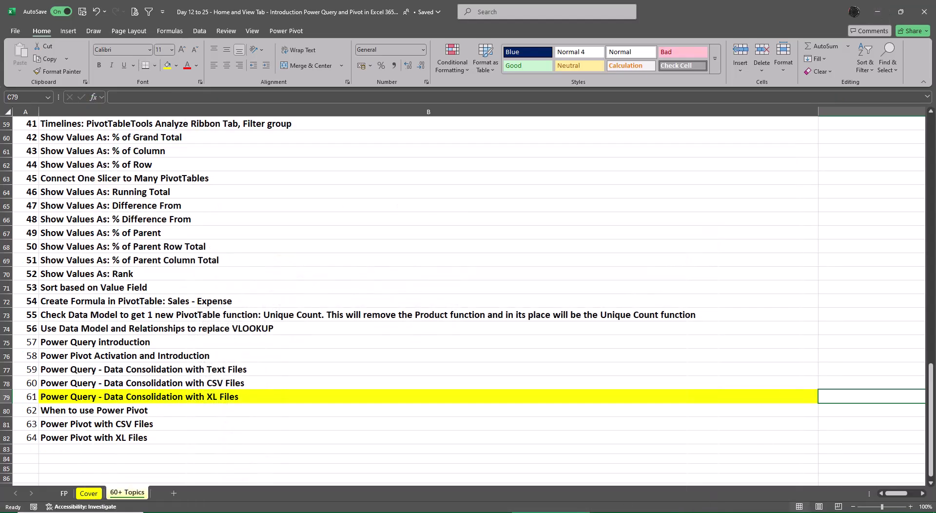
pyautogui.click(629, 512)
pyautogui.press('super+d')
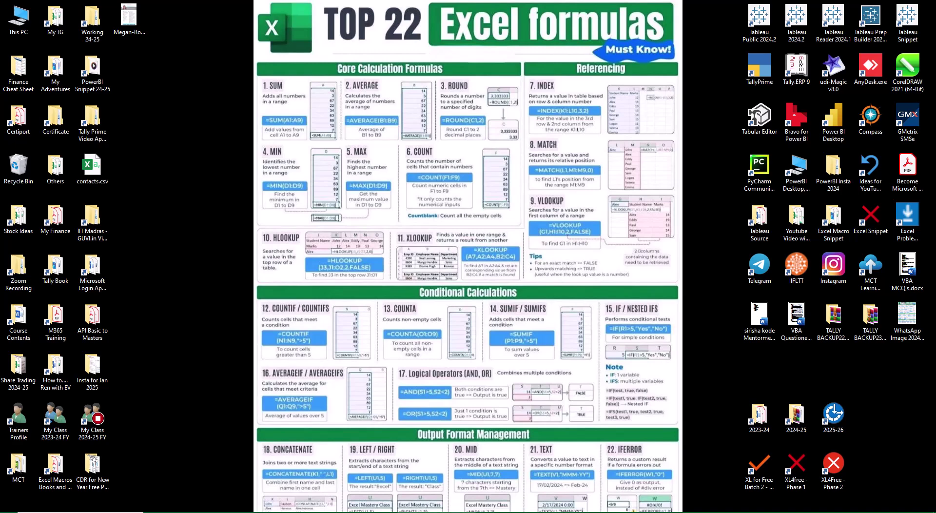
pyautogui.click(436, 512)
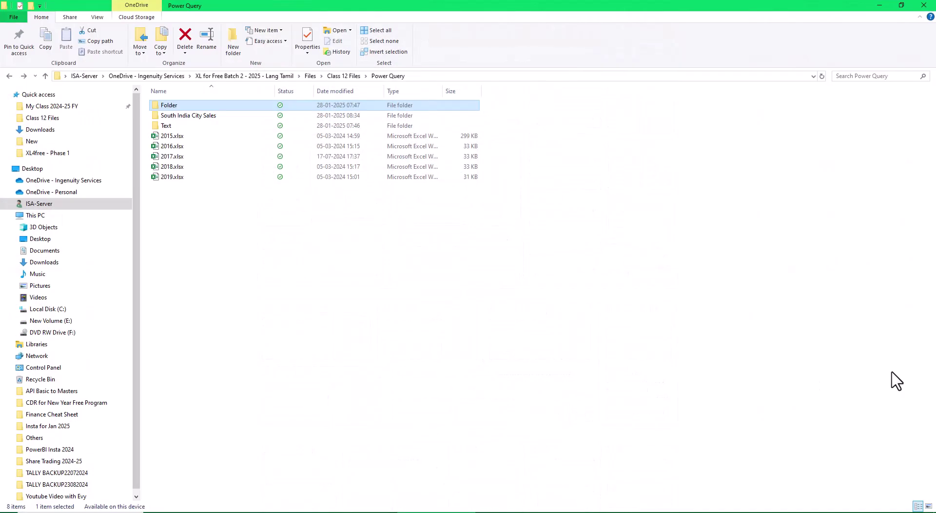
pyautogui.doubleClick(174, 105)
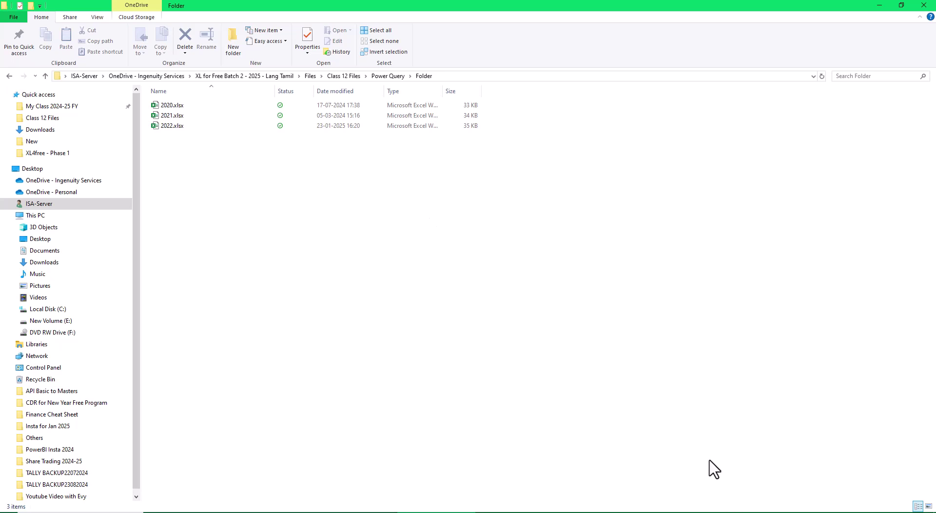
pyautogui.click(527, 511)
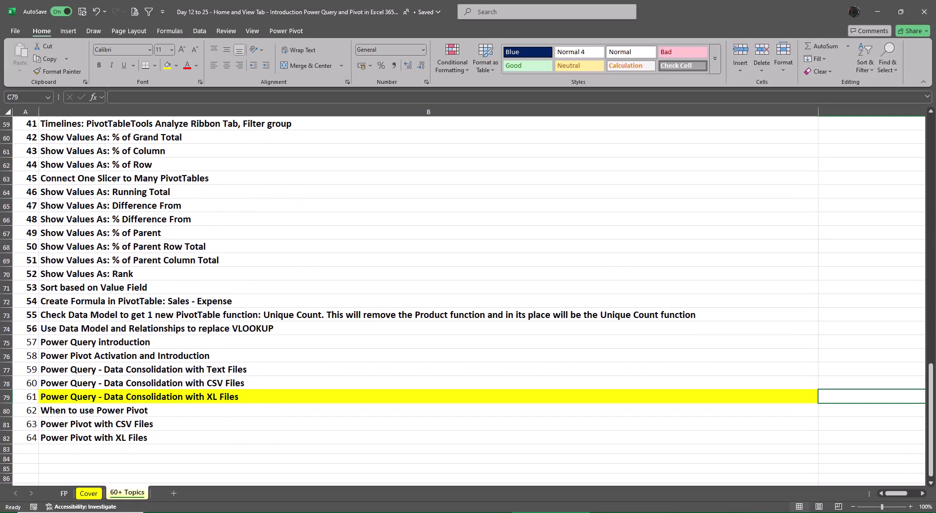
# Step: Create a new blank workbook and get data from the subfolder named Folder inside the Power Query folder
pyautogui.hotkey('ctrl', 'n')
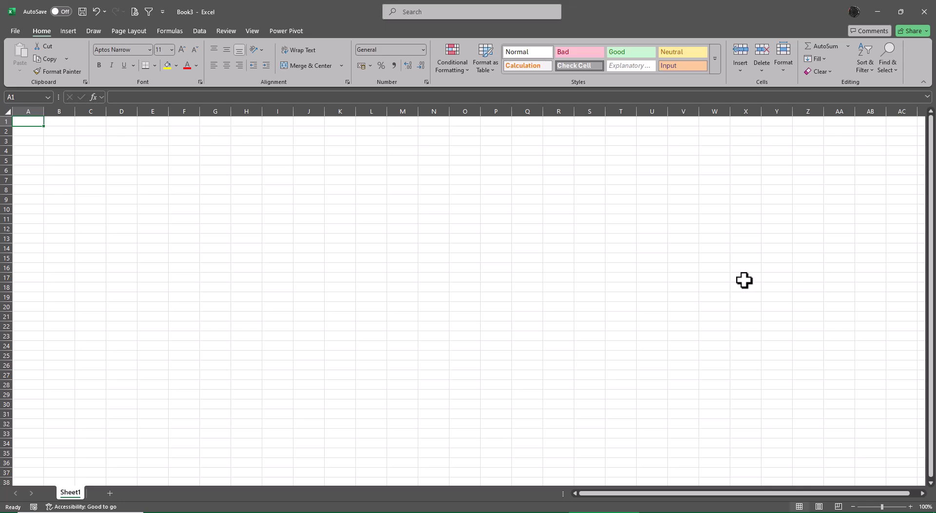
pyautogui.click(199, 30)
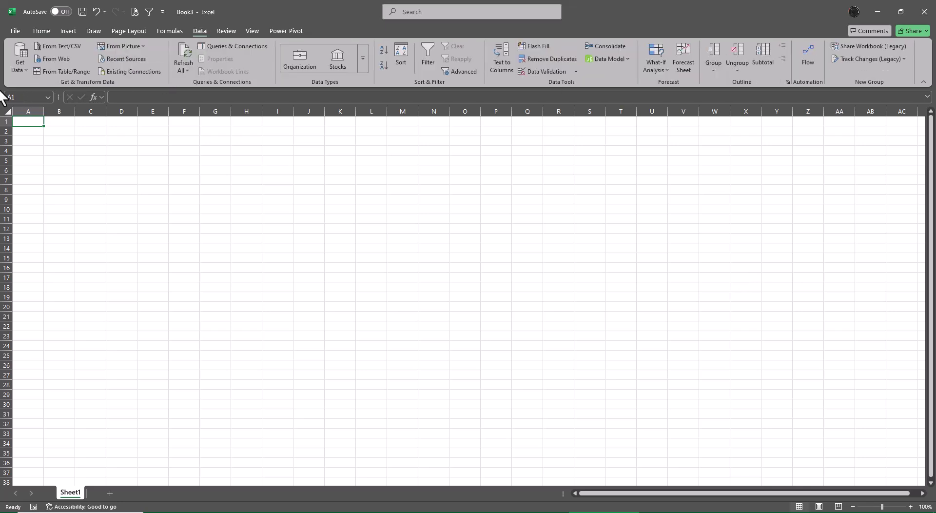
pyautogui.click(18, 62)
pyautogui.moveTo(125, 88)
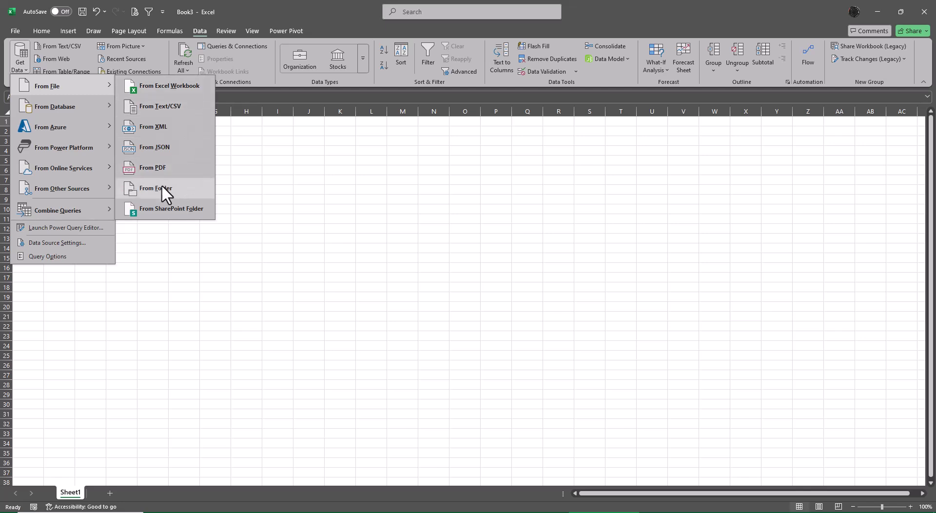
pyautogui.click(188, 194)
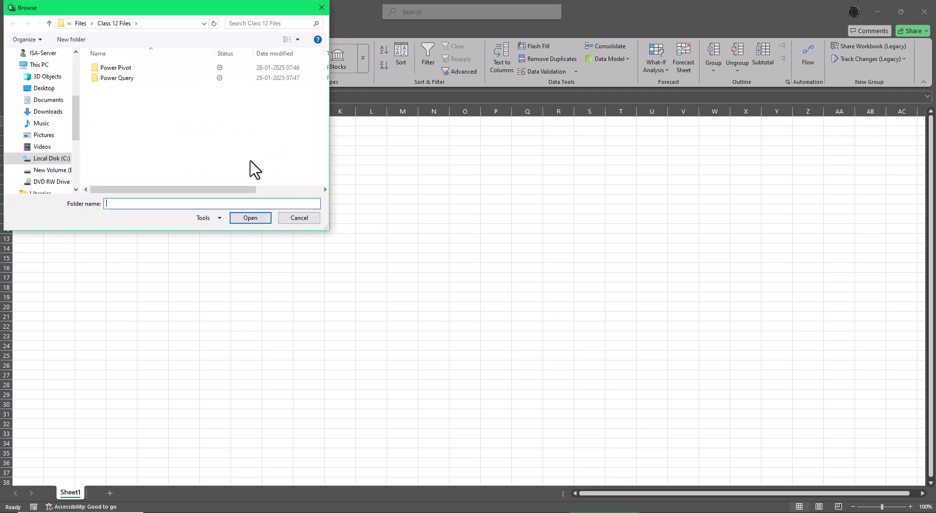
pyautogui.click(110, 78)
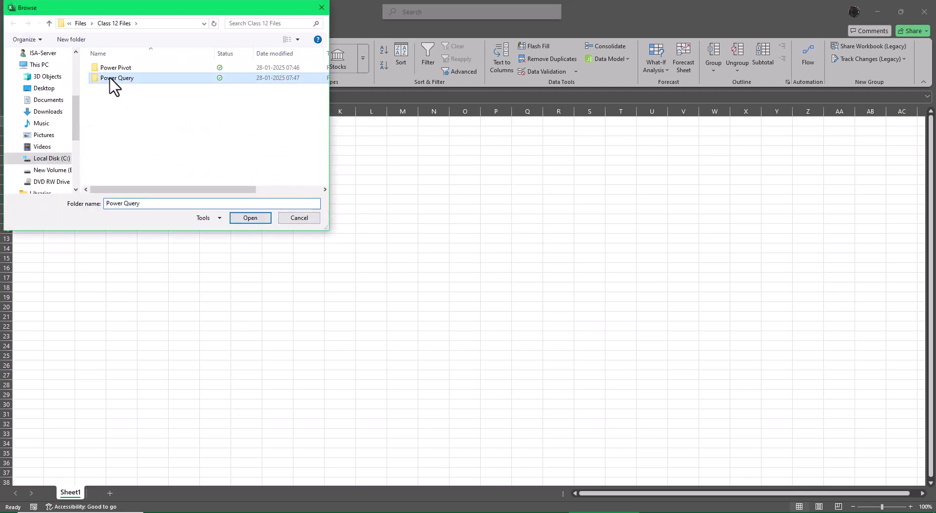
pyautogui.doubleClick(110, 78)
pyautogui.click(110, 70)
pyautogui.click(262, 219)
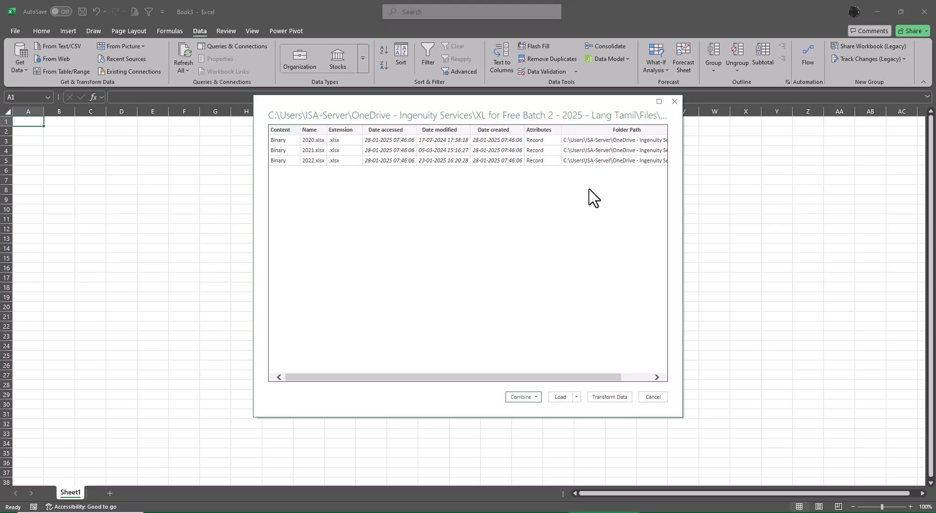
# Step: Open the folder's file list in the Power Query Editor for transformation and remove all columns other than Content
pyautogui.moveTo(464, 103); pyautogui.dragTo(634, 53)
pyautogui.click(783, 348)
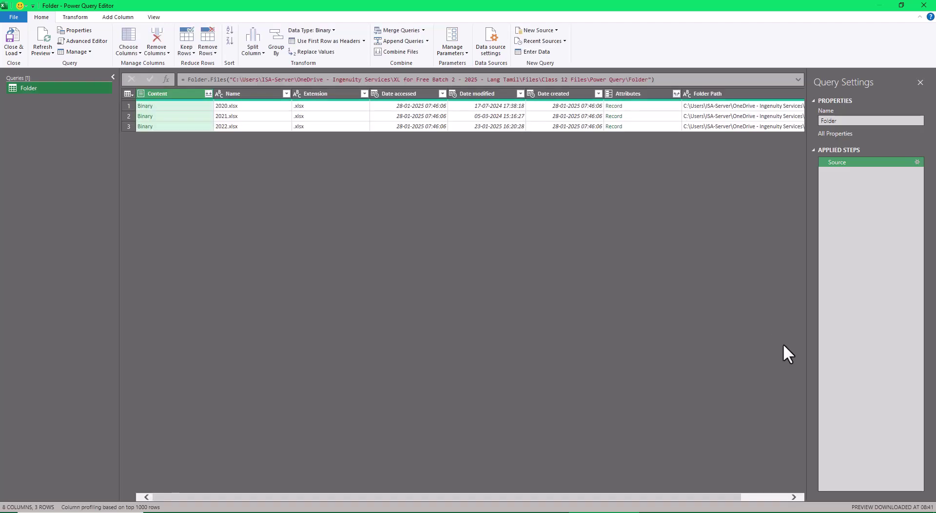
pyautogui.rightClick(186, 93)
pyautogui.click(216, 125)
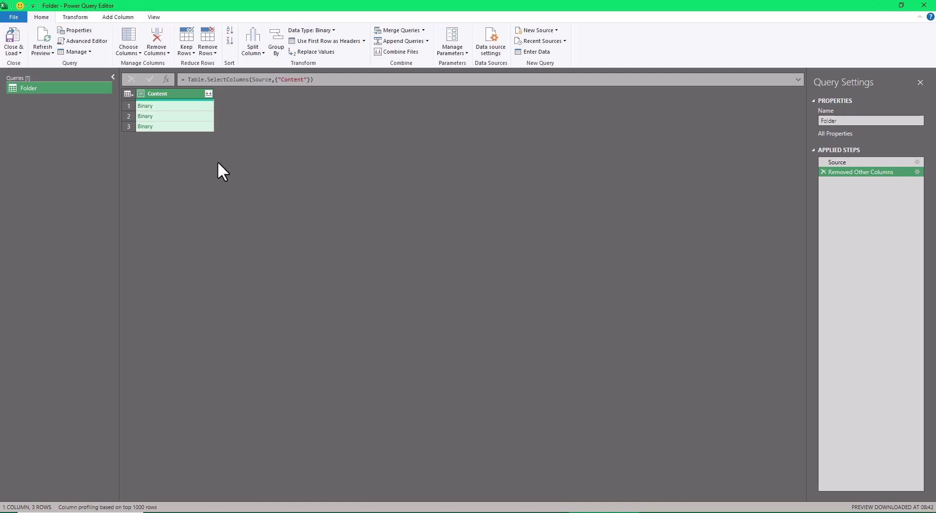
# Step: Start adding a custom column to the Folder query and move to its formula entry
pyautogui.click(121, 19)
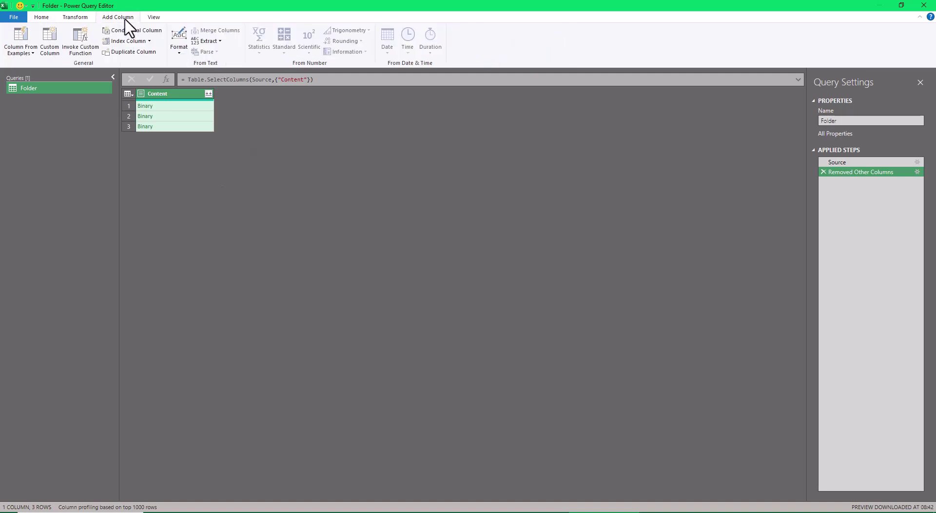
pyautogui.click(57, 48)
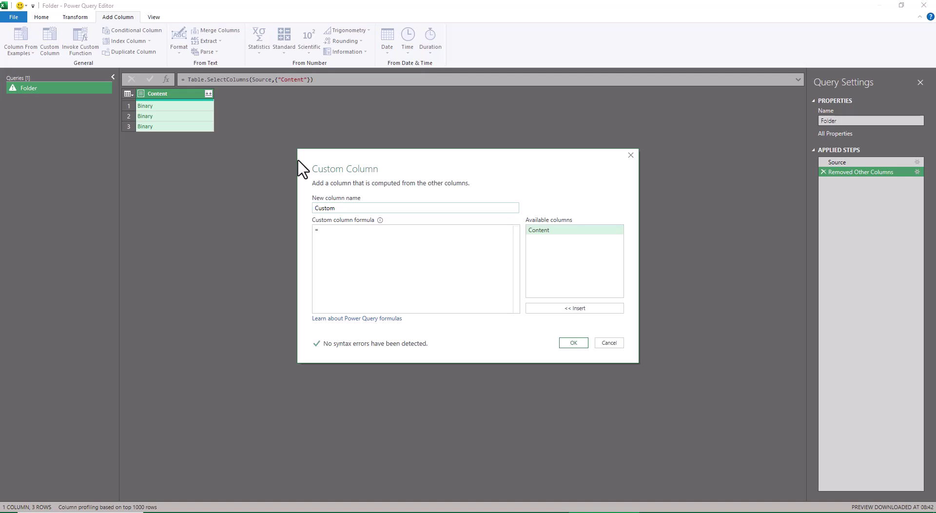
pyautogui.press('Tab')
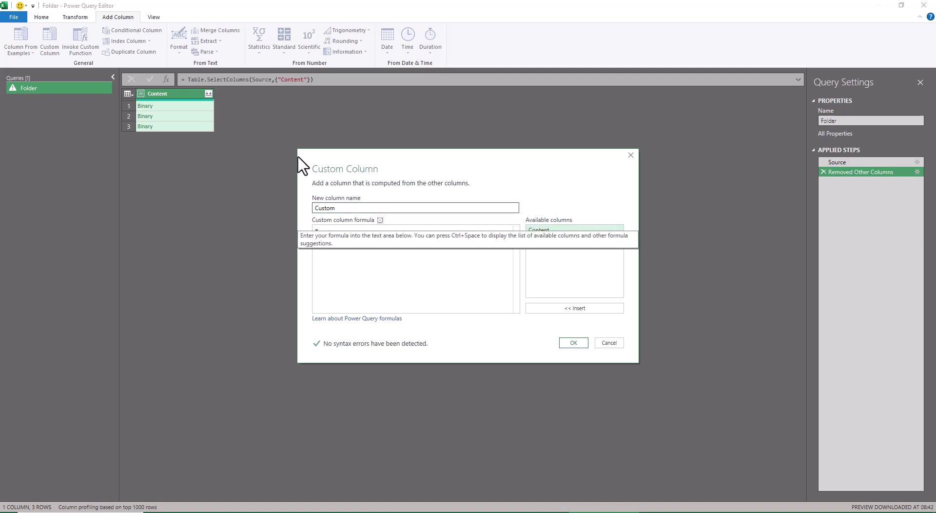
# Step: Create the custom column named Custom with the formula Excel.Workbook([Content],true)
pyautogui.click(344, 236)
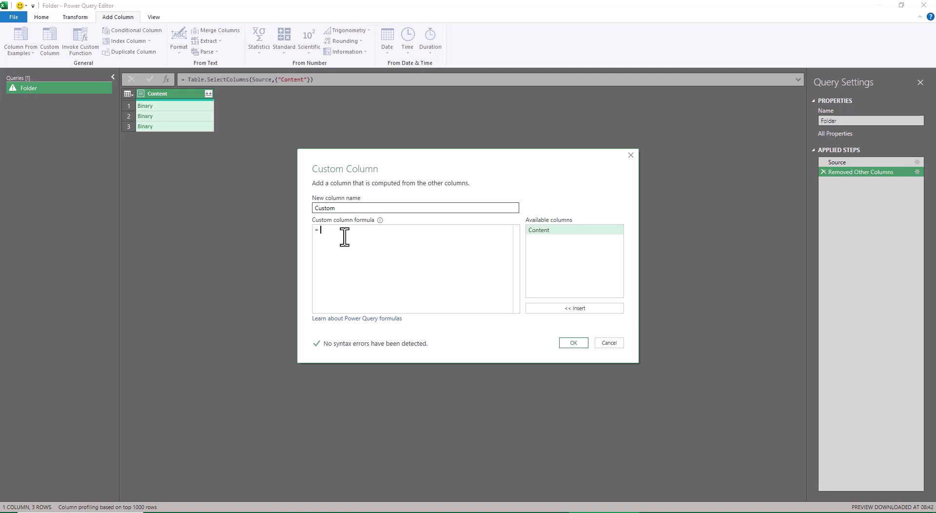
pyautogui.write('Excel')
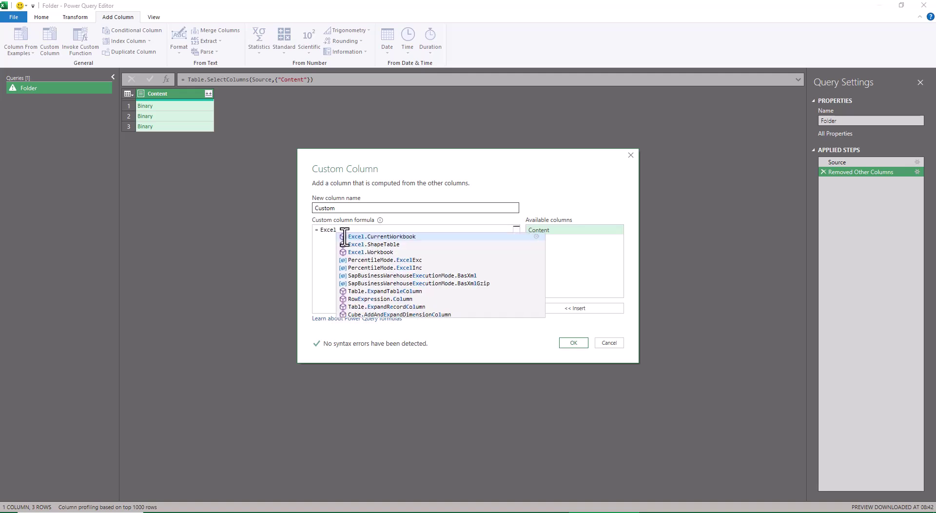
pyautogui.press('Down')
pyautogui.press('Tab')
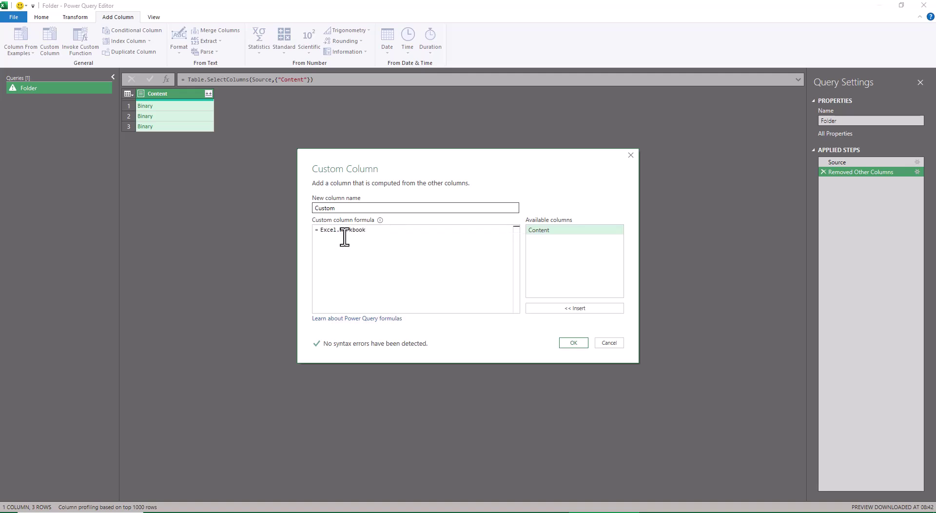
pyautogui.write('(')
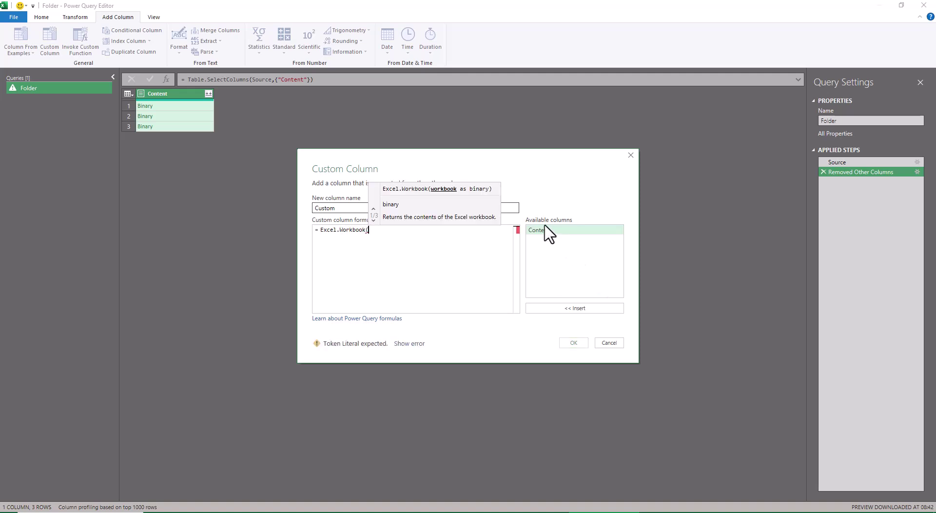
pyautogui.doubleClick(545, 233)
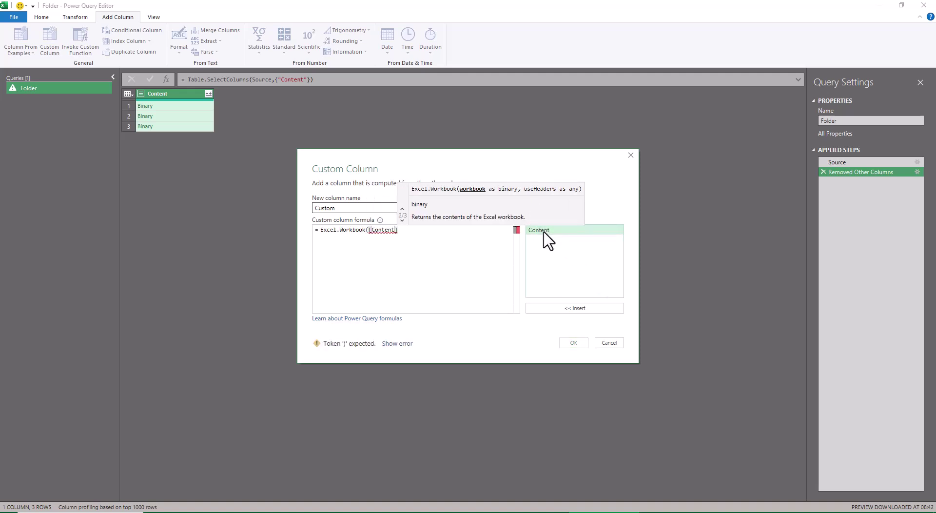
pyautogui.write(',')
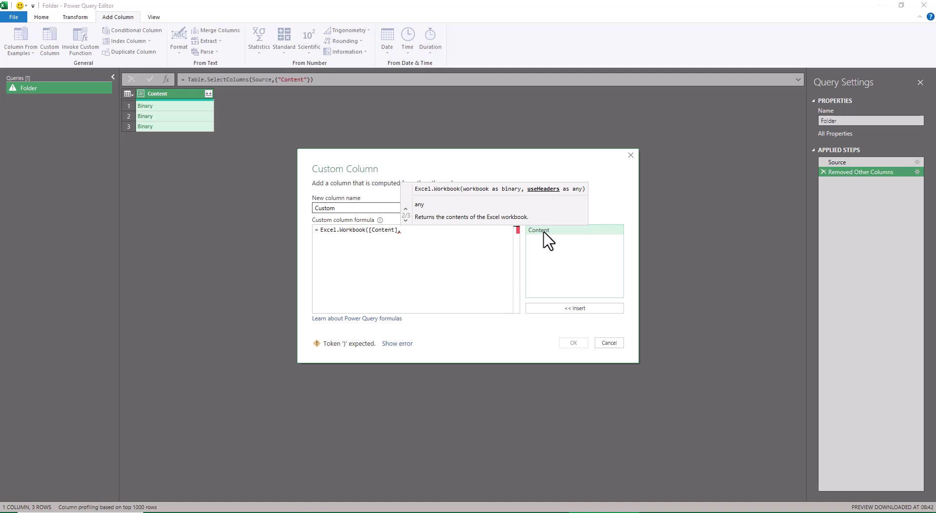
pyautogui.write('true)')
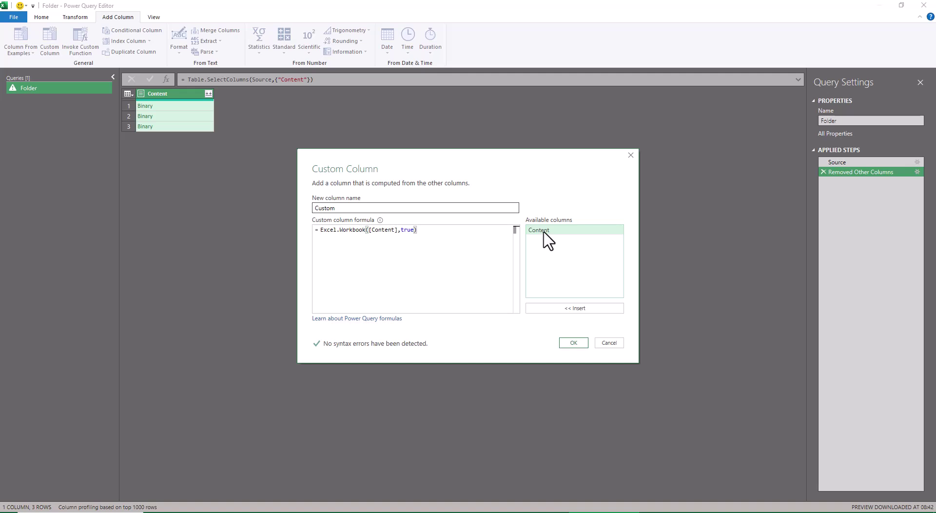
pyautogui.click(573, 342)
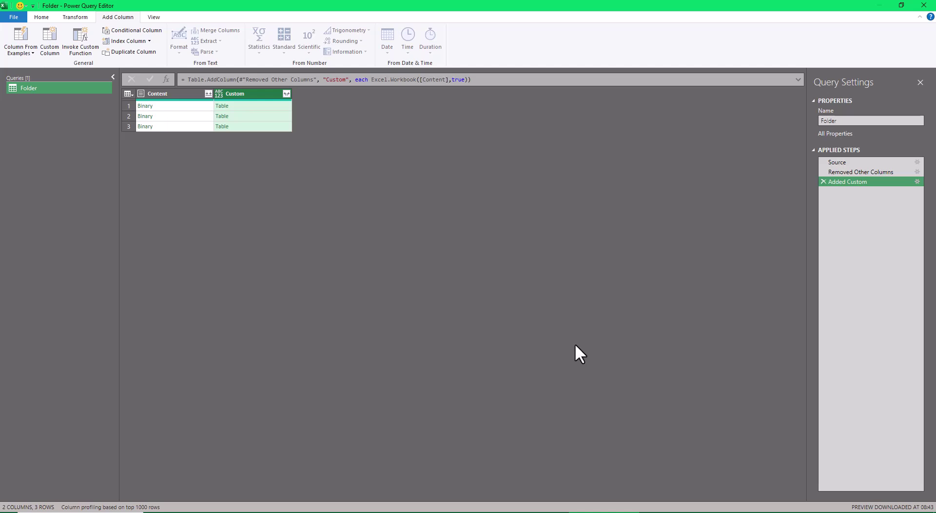
# Step: Expand the Custom column into all its fields, without the original column name as prefix
pyautogui.click(286, 93)
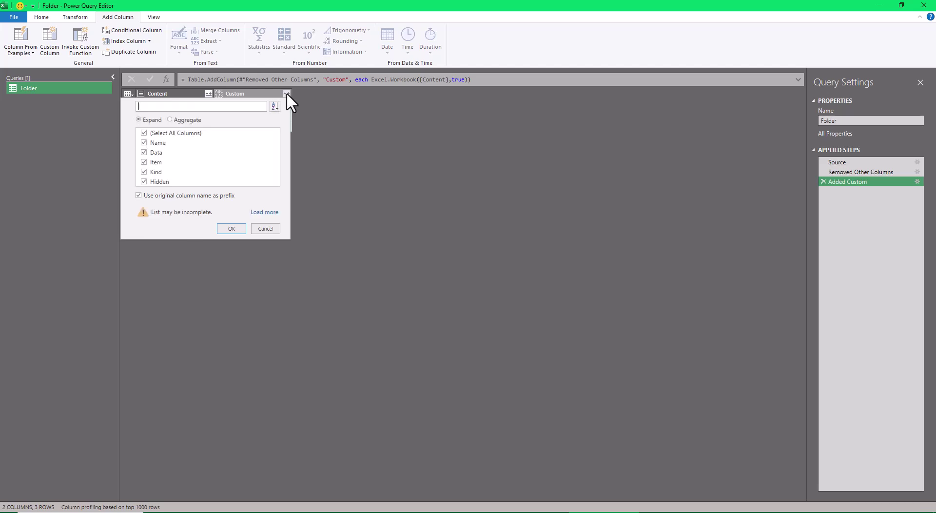
pyautogui.click(266, 211)
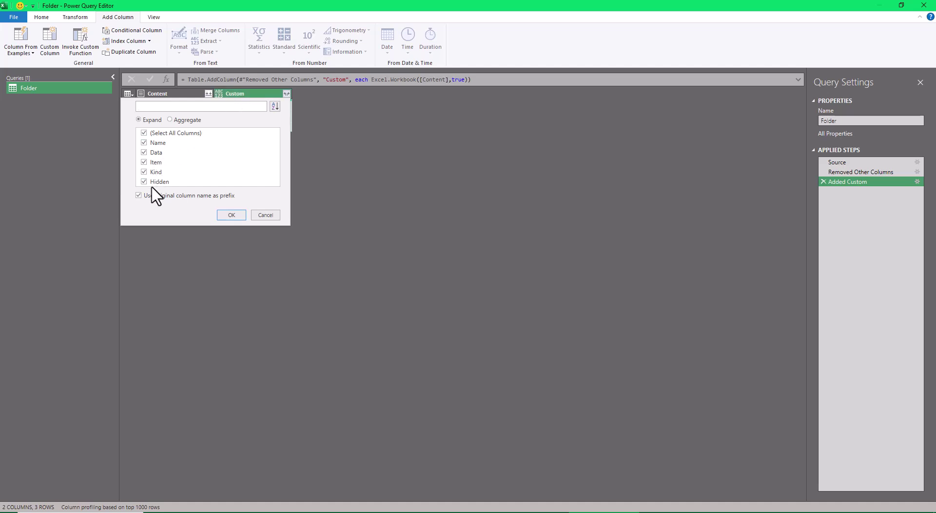
pyautogui.click(140, 196)
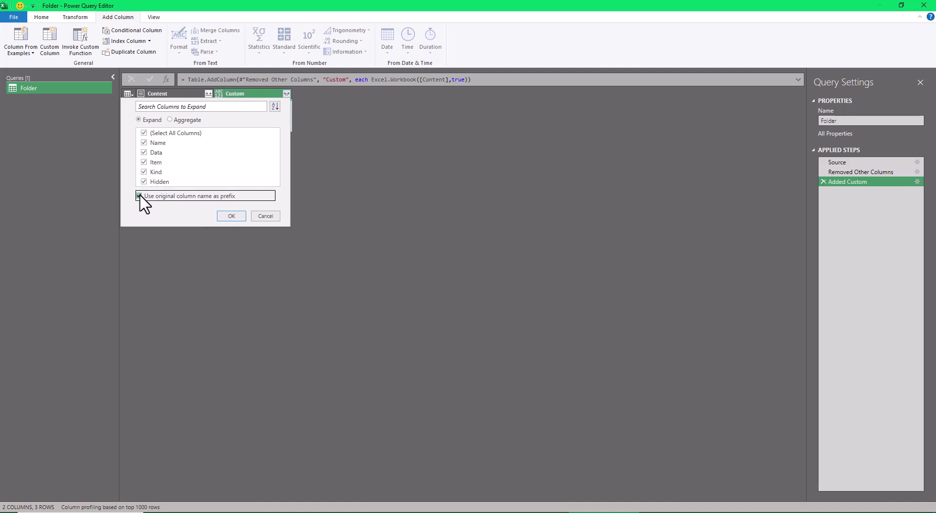
pyautogui.click(224, 214)
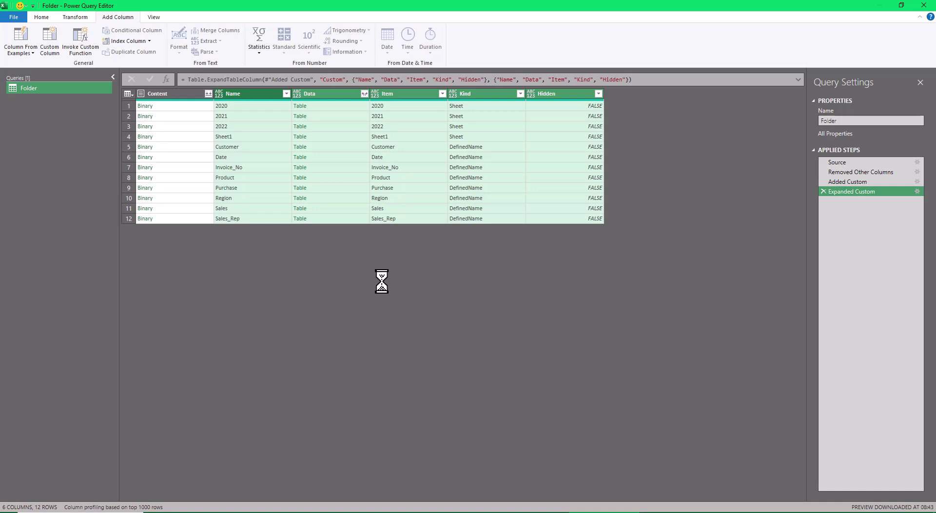
# Step: Filter the rows to keep only the kind Sheet and exclude the item Sheet1
pyautogui.click(520, 94)
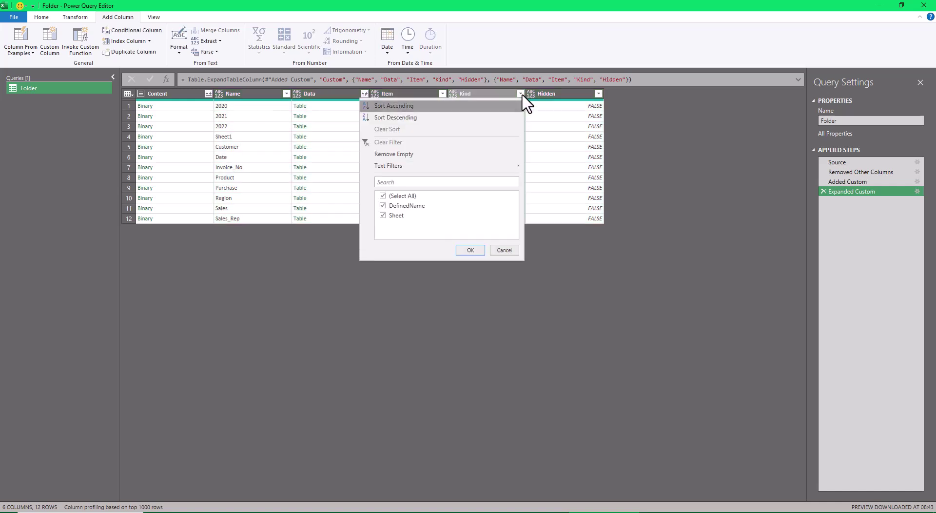
pyautogui.click(383, 205)
pyautogui.click(463, 249)
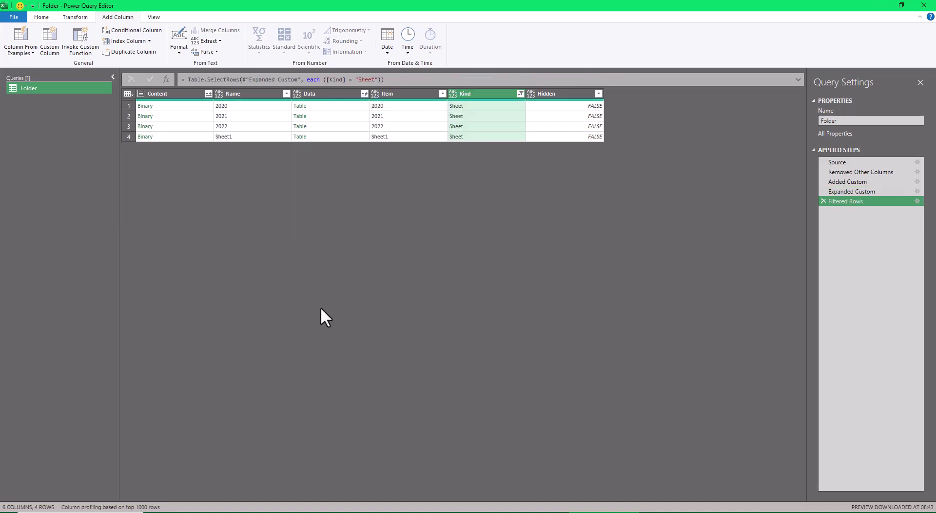
pyautogui.click(521, 94)
pyautogui.click(504, 250)
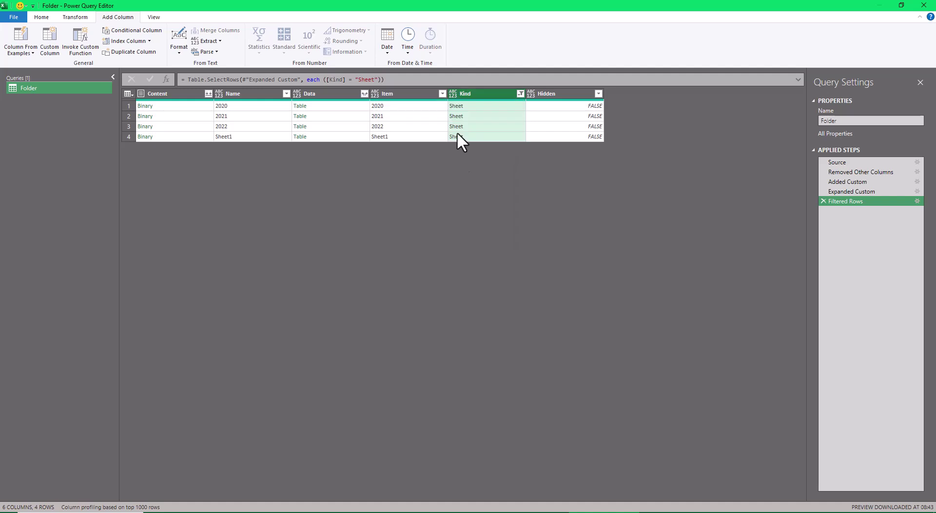
pyautogui.click(442, 94)
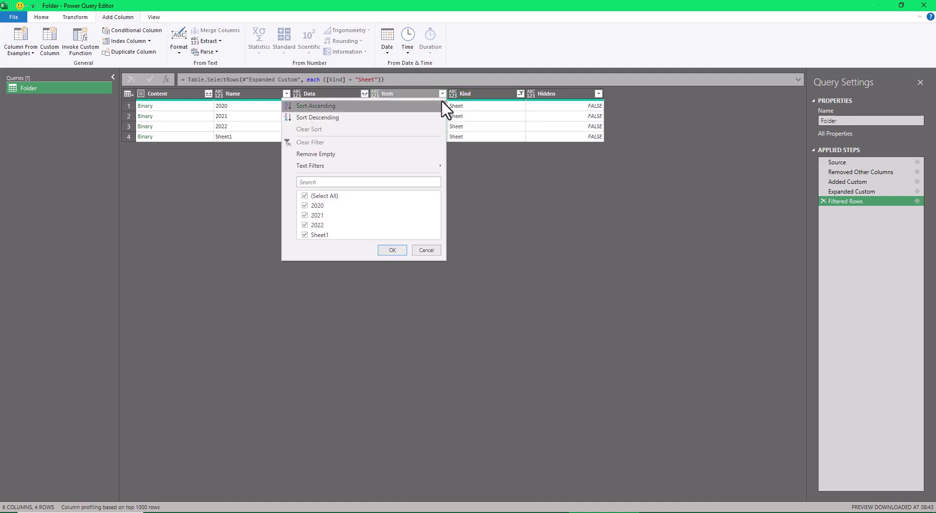
pyautogui.click(305, 234)
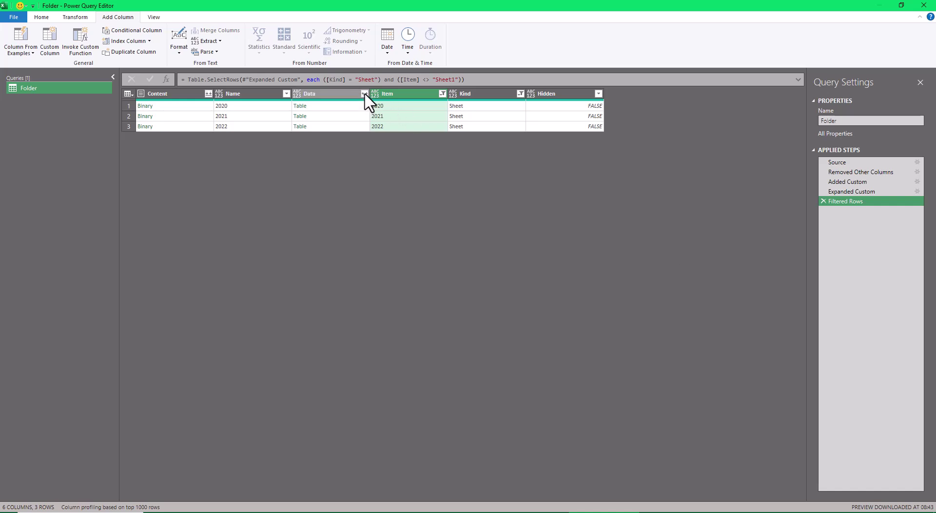
# Step: Remove all columns except Data
pyautogui.click(40, 17)
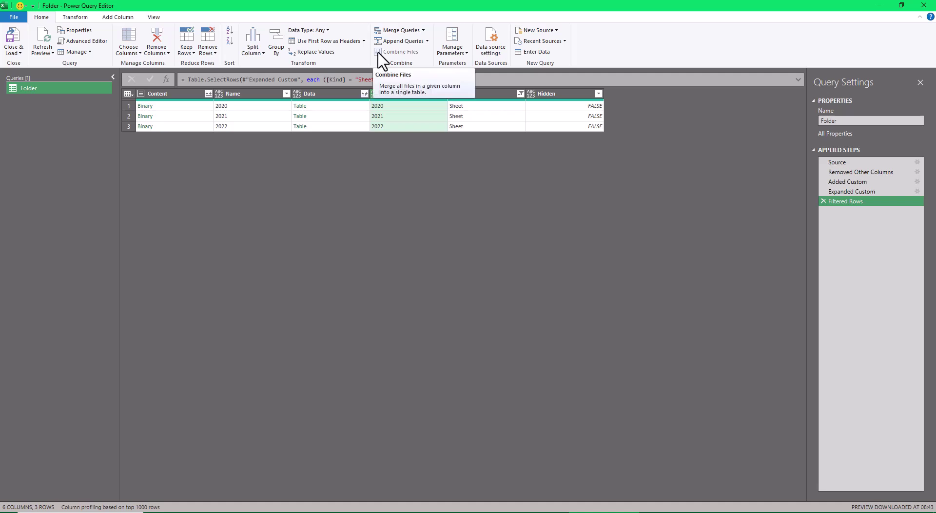
pyautogui.click(342, 94)
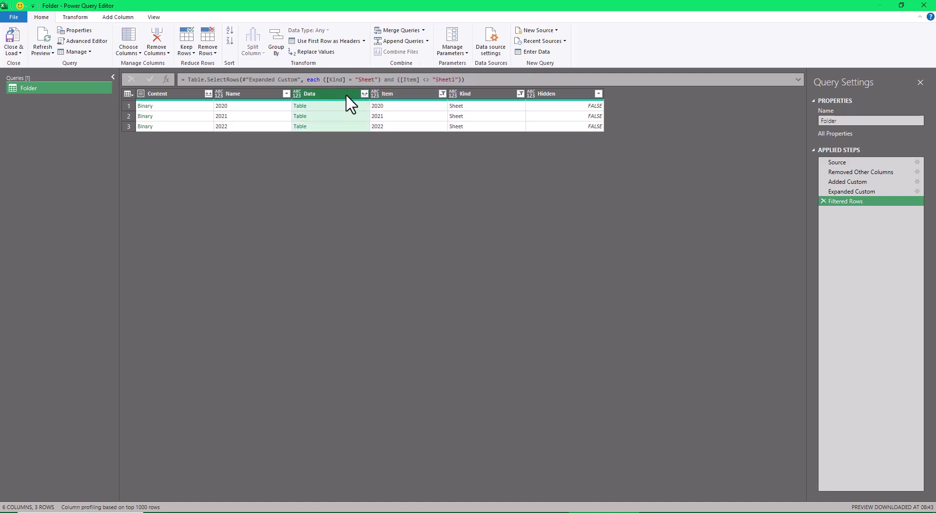
pyautogui.rightClick(346, 95)
pyautogui.click(362, 124)
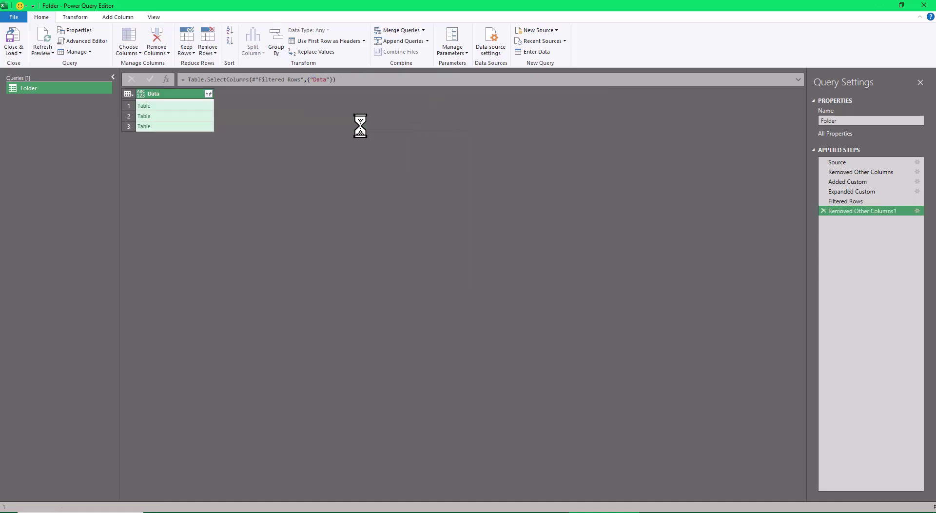
# Step: Expand the Data column into the fields Date through Sales, leaving out Column9 and the column name prefix
pyautogui.click(209, 93)
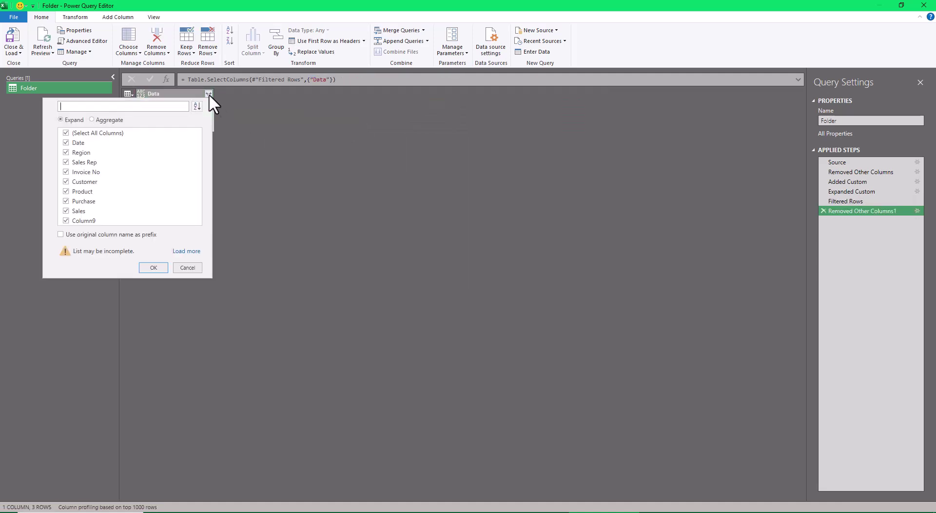
pyautogui.click(191, 250)
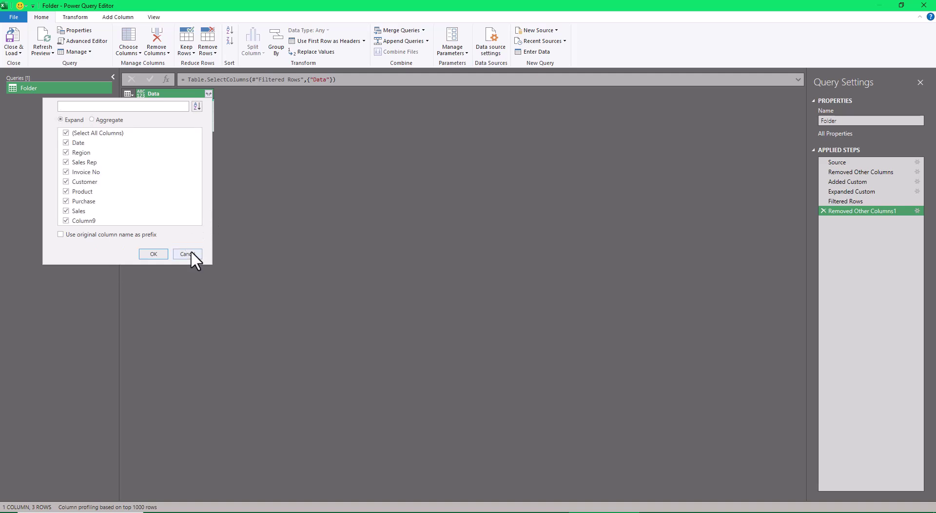
pyautogui.click(66, 221)
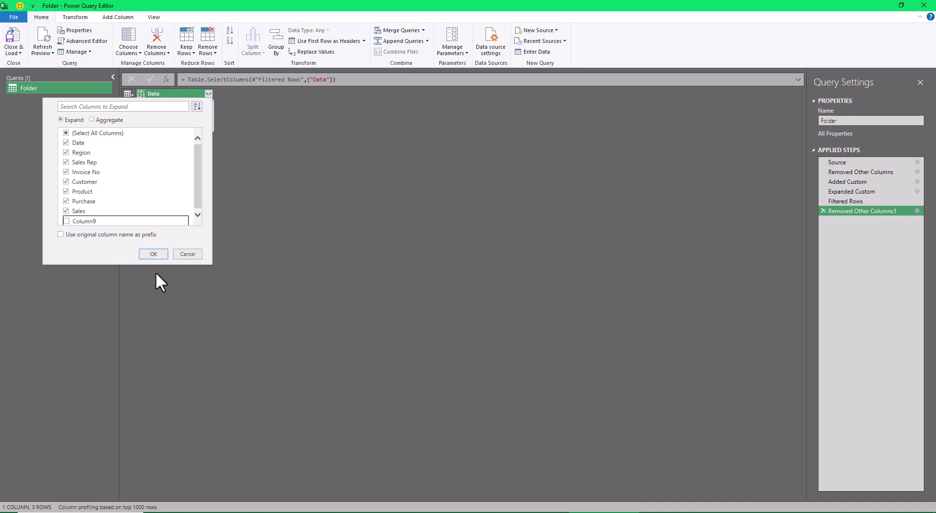
pyautogui.click(150, 253)
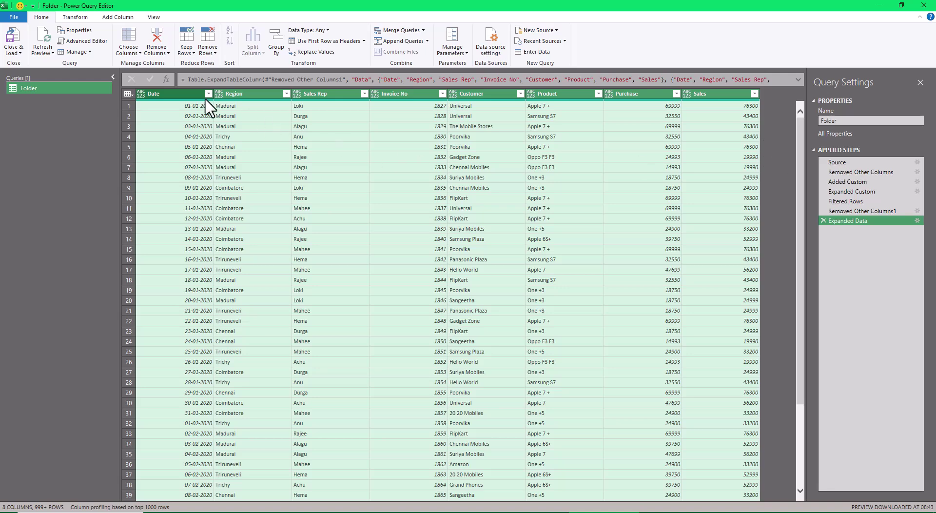
# Step: Detect the data types automatically for all columns from Date to Sales
pyautogui.click(183, 93)
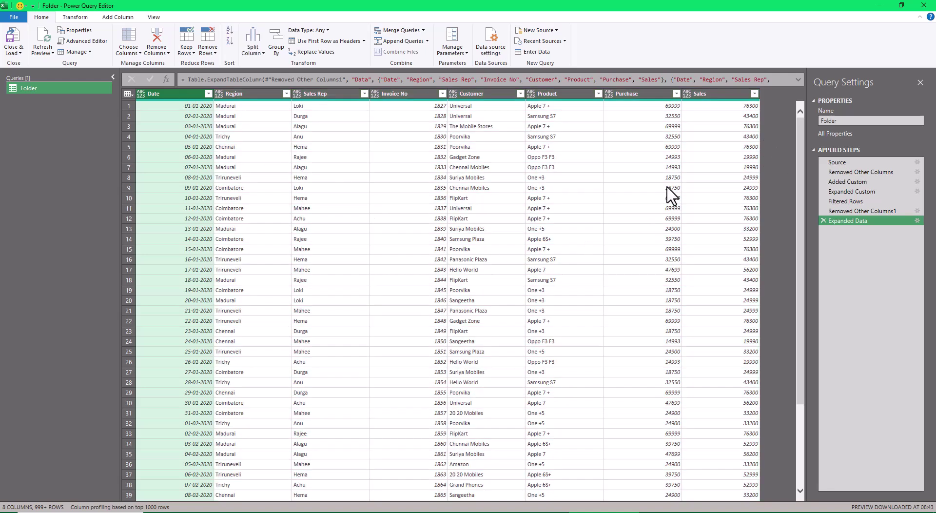
pyautogui.keyDown('shift'); pyautogui.click(701, 96); pyautogui.keyUp('shift')
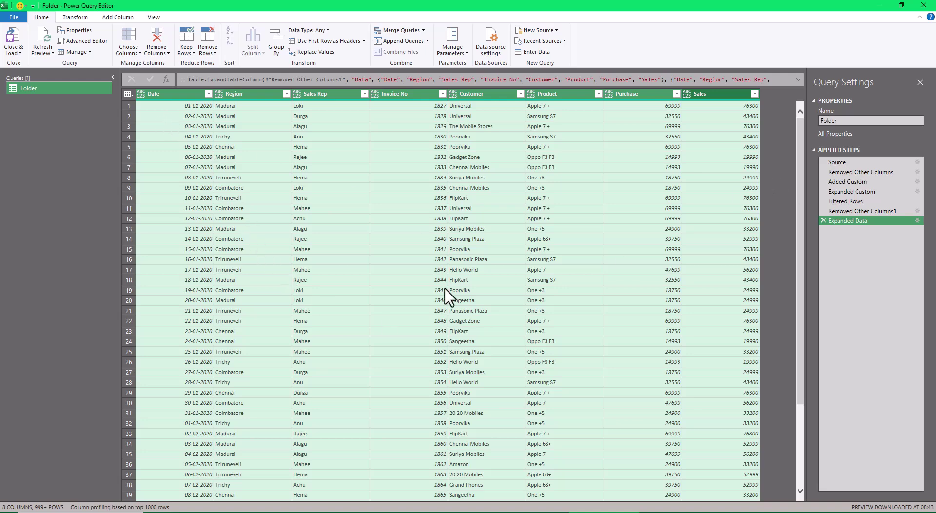
pyautogui.click(141, 93)
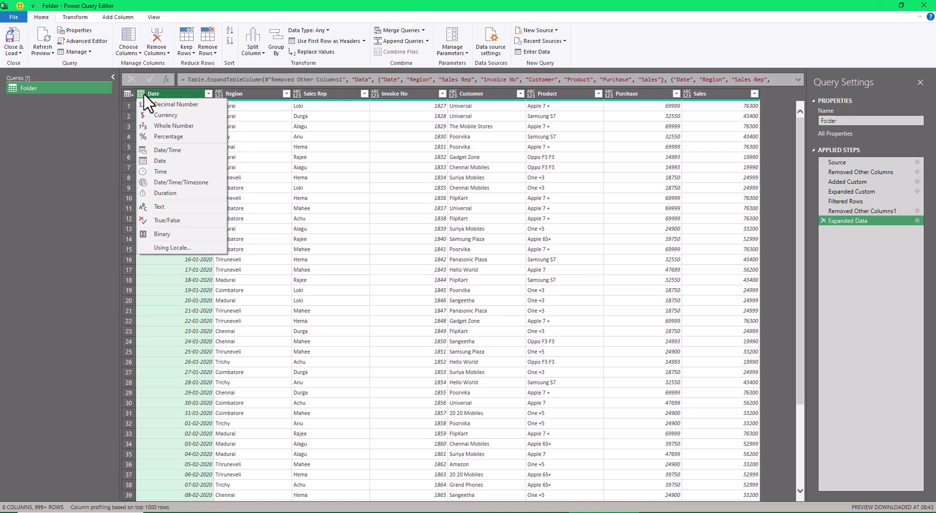
pyautogui.keyDown('shift'); pyautogui.click(732, 93); pyautogui.keyUp('shift')
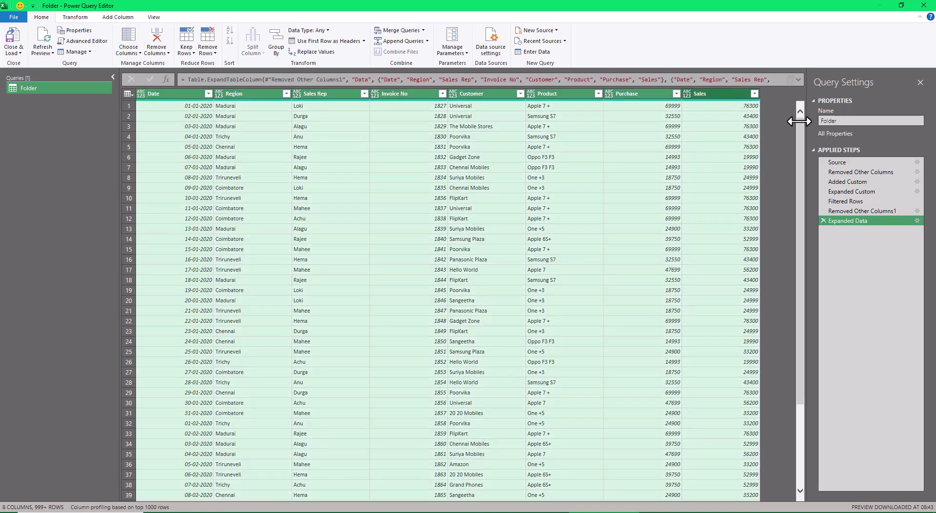
pyautogui.click(75, 17)
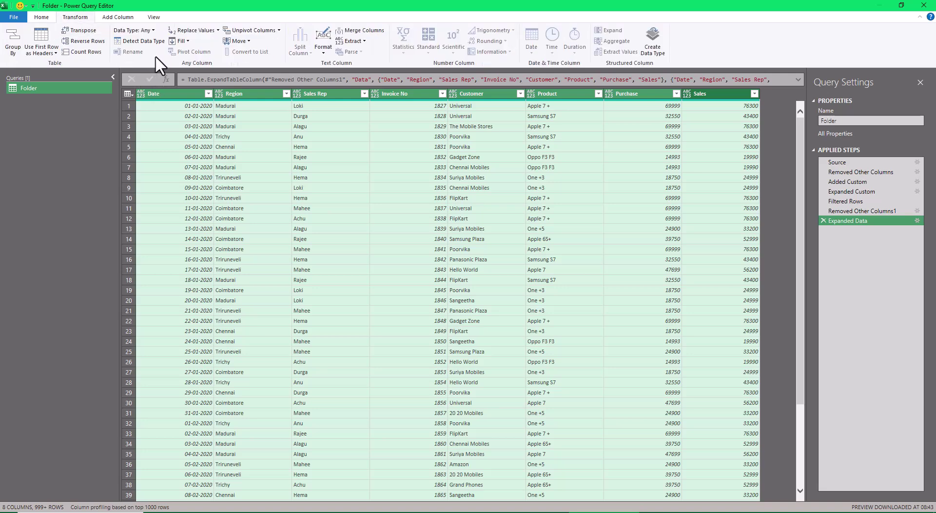
pyautogui.click(144, 43)
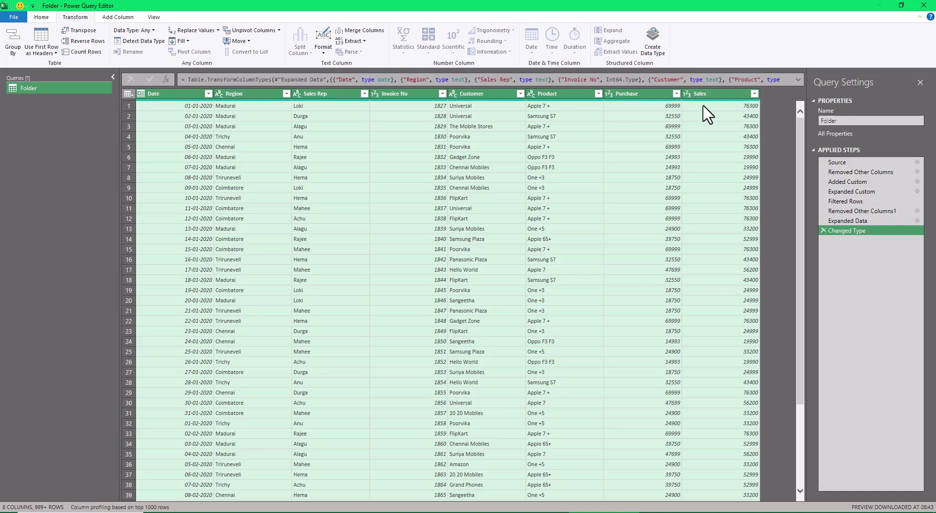
# Step: Close the query editor, load the Folder query into a worksheet table and look through the loaded rows
pyautogui.click(47, 17)
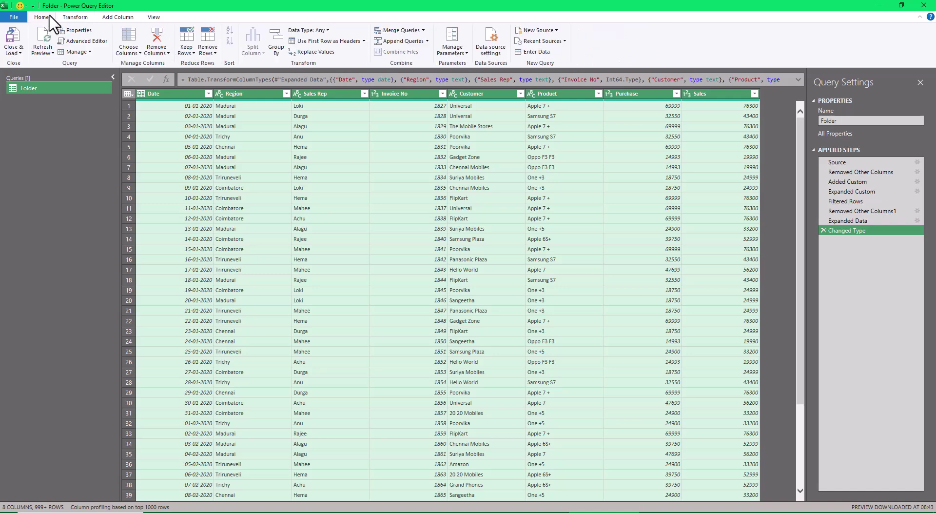
pyautogui.click(14, 52)
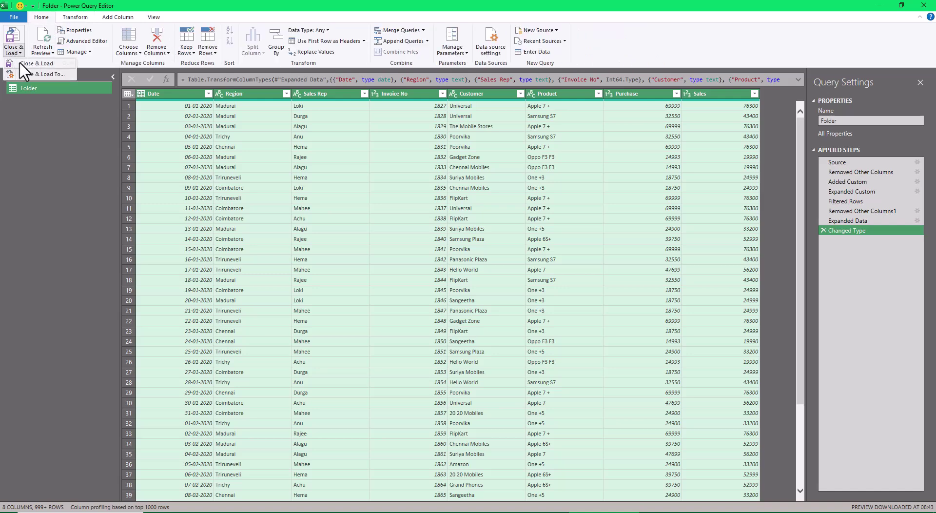
pyautogui.click(20, 63)
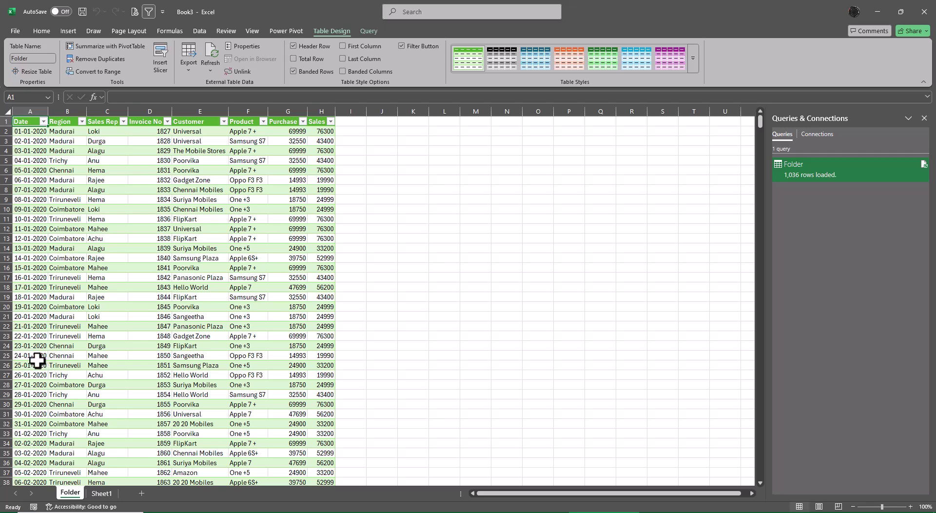
pyautogui.scroll(-15, 121, 407)
pyautogui.scroll(-20, 137, 405)
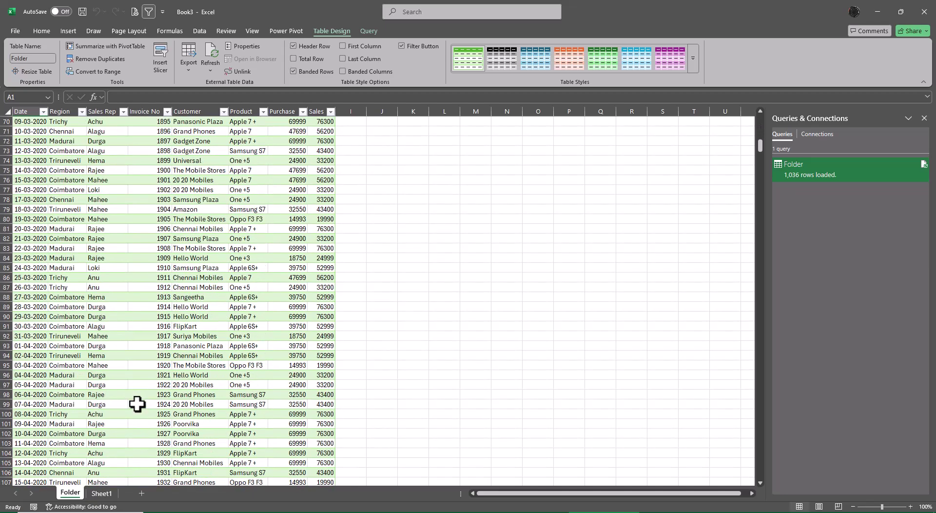
pyautogui.scroll(-14, 140, 382)
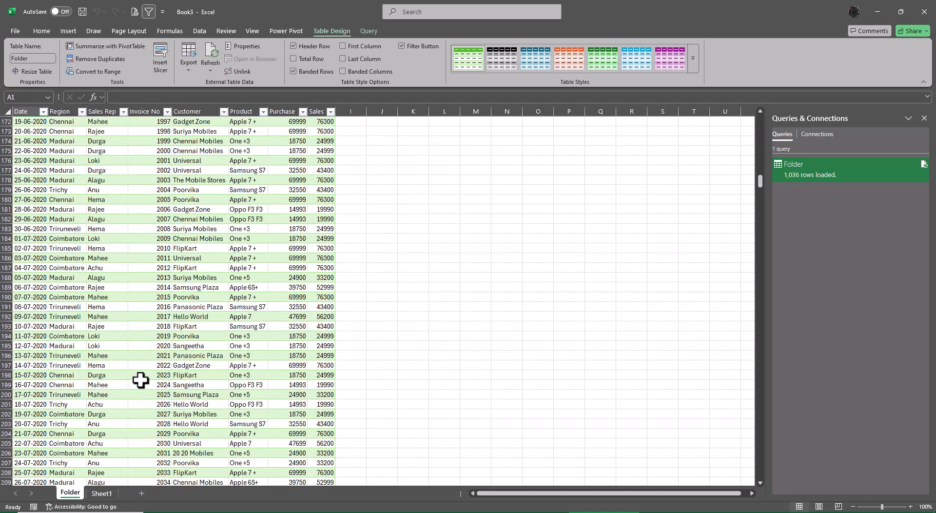
# Step: Examine the first and last records of the loaded Folder table along the Invoice No column
pyautogui.click(140, 375)
pyautogui.hotkey('ctrl', 'Down')
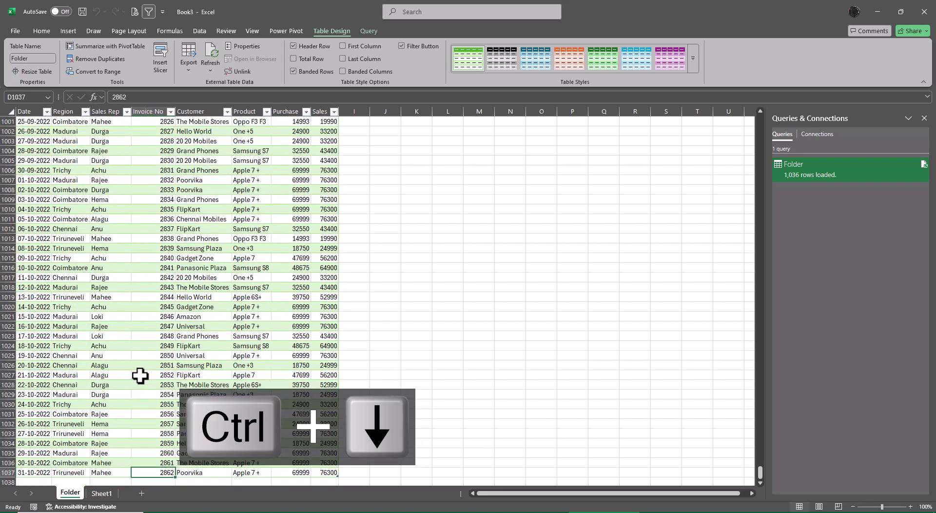
pyautogui.hotkey('ctrl', 'Up')
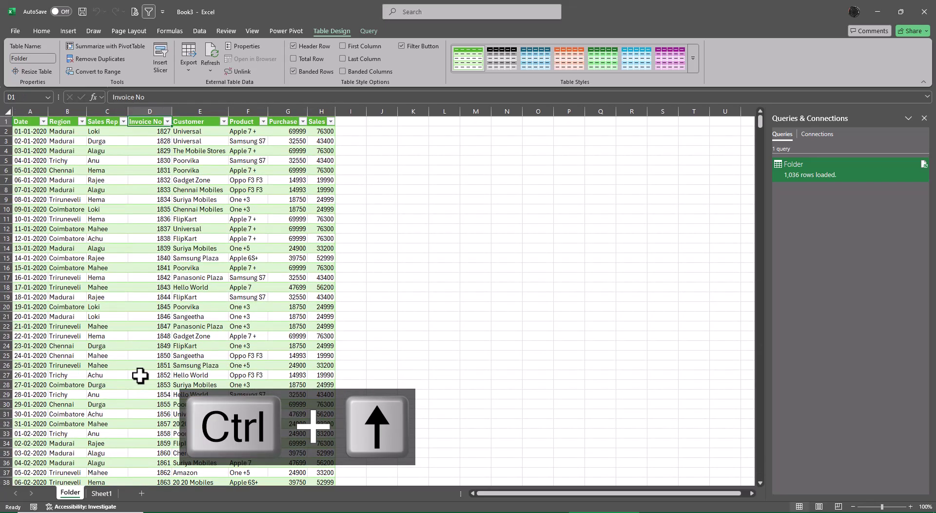
pyautogui.hotkey('ctrl', 'Down')
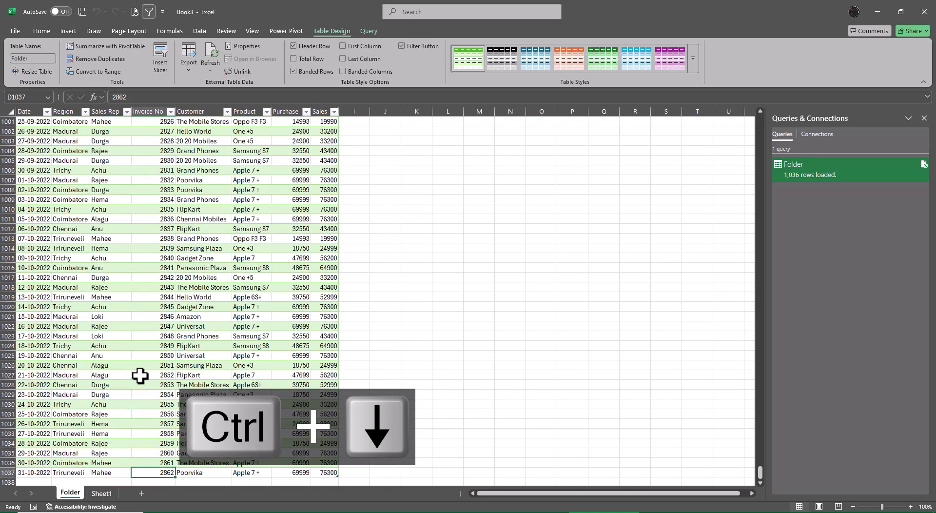
pyautogui.hotkey('ctrl', 'Up')
pyautogui.hotkey('ctrl', 'Down')
pyautogui.hotkey('ctrl', 'Up')
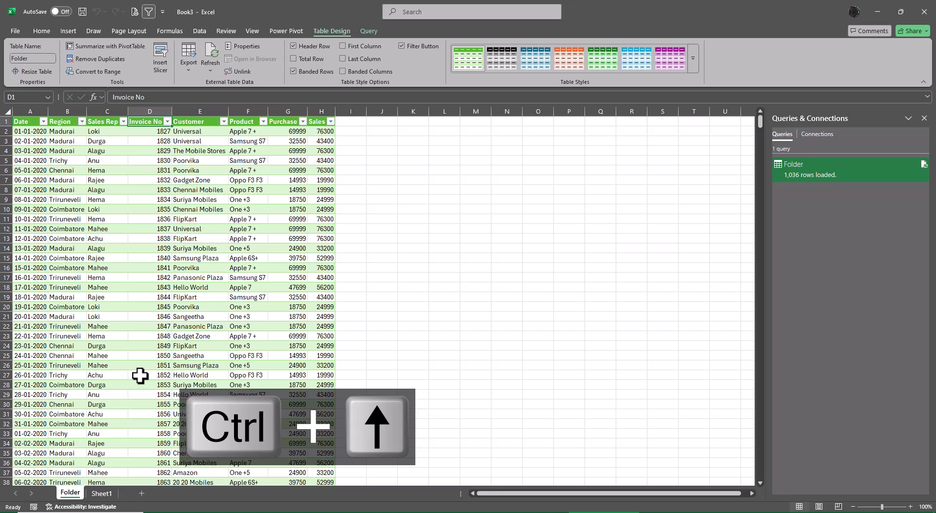
pyautogui.hotkey('ctrl', 'Down')
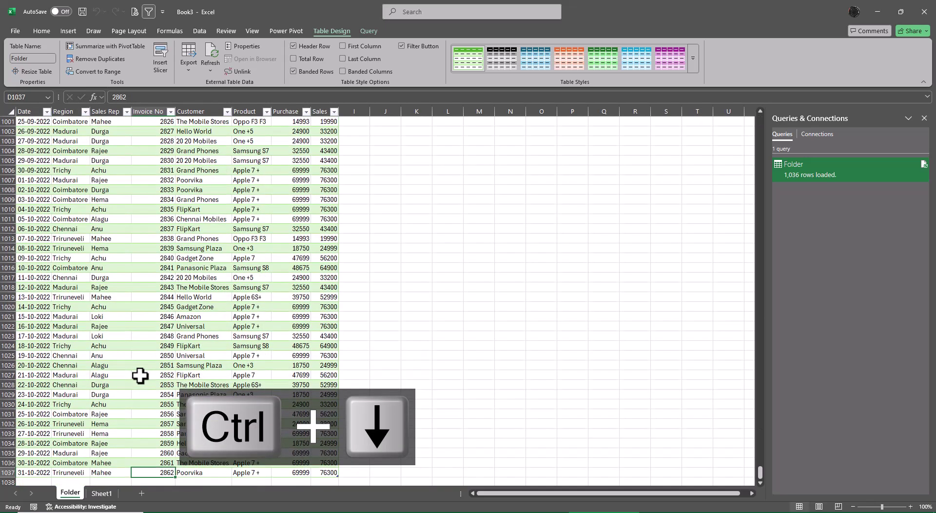
pyautogui.hotkey('ctrl', 'Up')
# Step: Insert a PivotTable based on the Folder table on a new worksheet
pyautogui.press('Left')
pyautogui.press('Left')
pyautogui.press('Left')
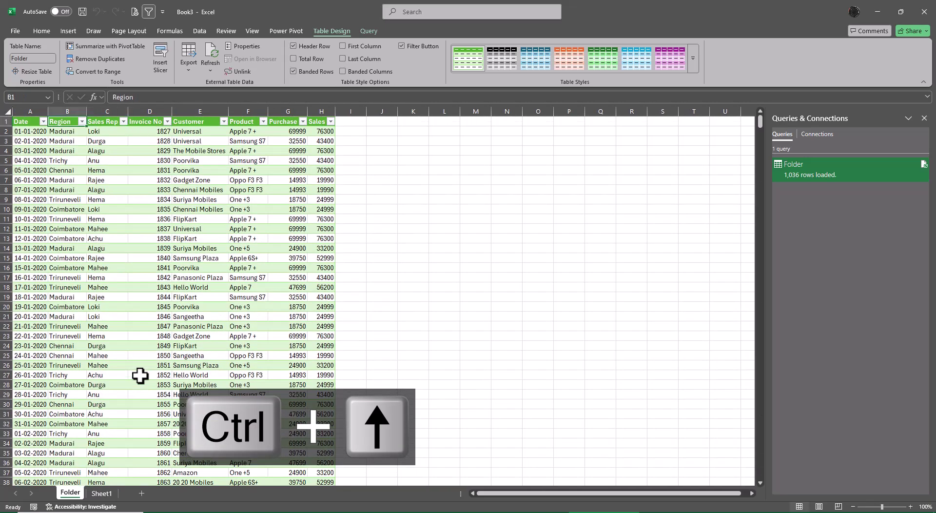
pyautogui.hotkey('alt', 'n')
pyautogui.hotkey('alt', 'v')
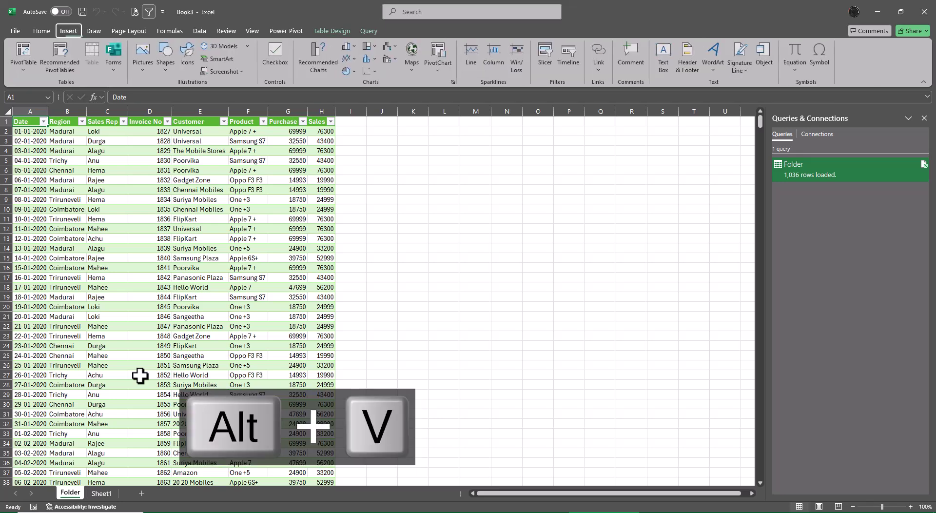
pyautogui.hotkey('alt', 't')
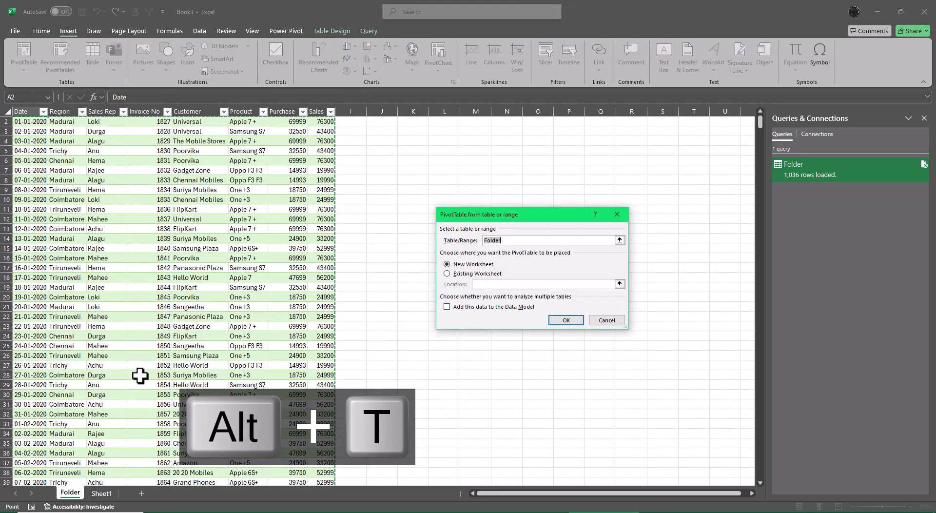
pyautogui.click(566, 319)
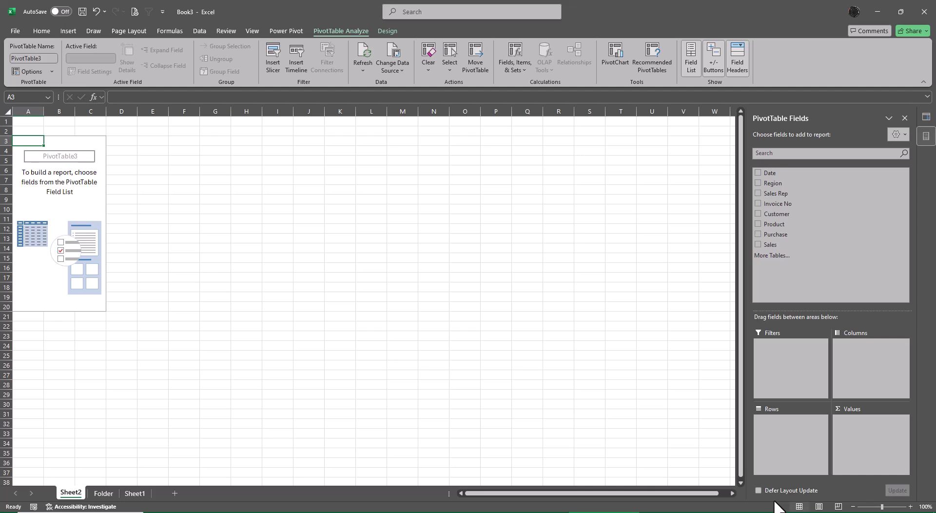
# Step: Add Product as rows and the sum of Sales as values, and show the PivotTable in tabular form
pyautogui.click(756, 224)
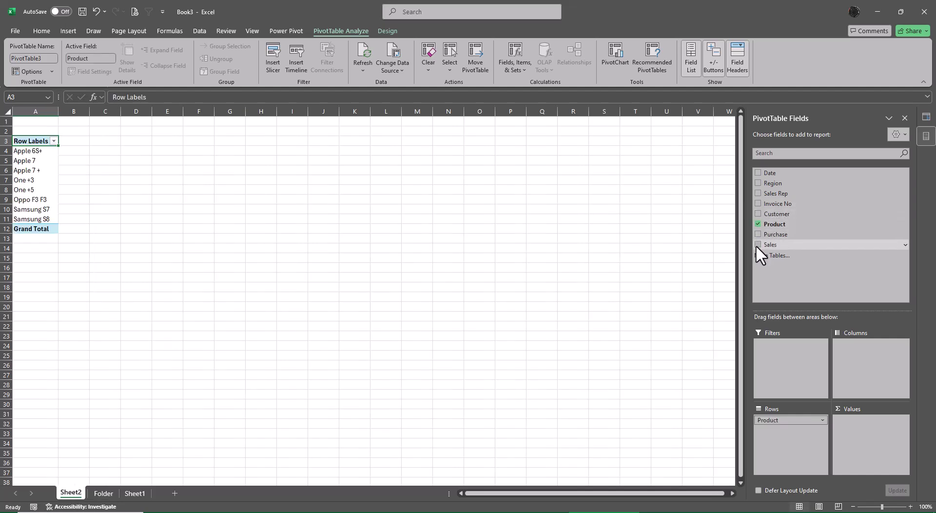
pyautogui.click(757, 245)
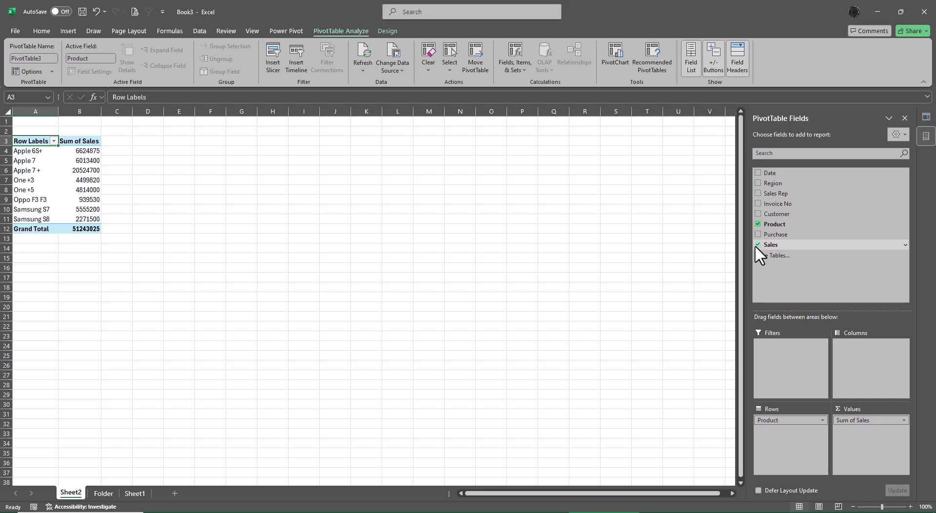
pyautogui.scroll(4, 178, 288)
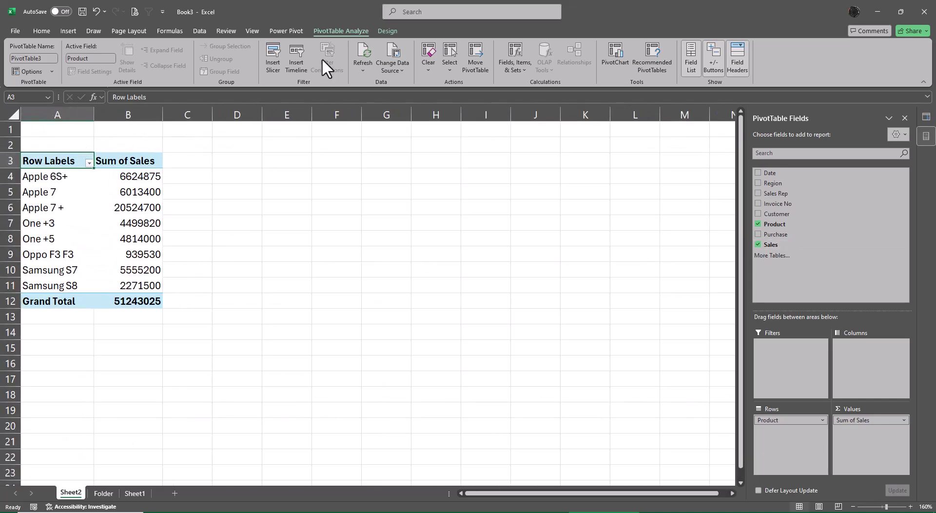
pyautogui.click(394, 30)
pyautogui.click(88, 70)
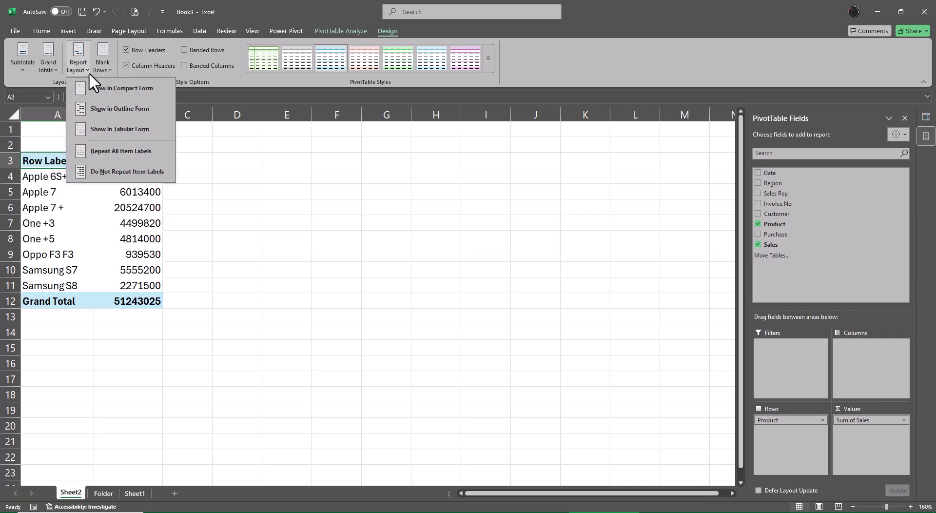
pyautogui.click(104, 126)
# Step: Apply the Accounting number format to the Sum of Sales value field
pyautogui.rightClick(114, 176)
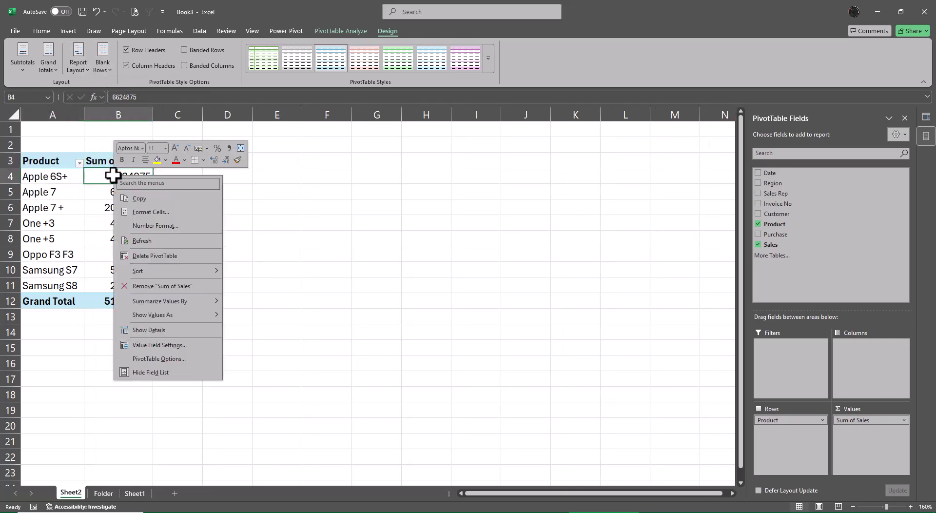
pyautogui.click(182, 347)
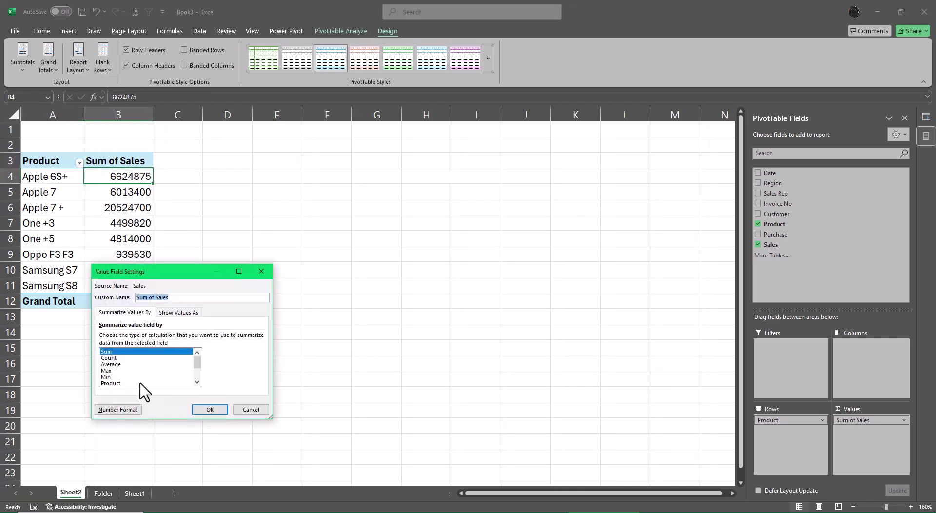
pyautogui.click(113, 410)
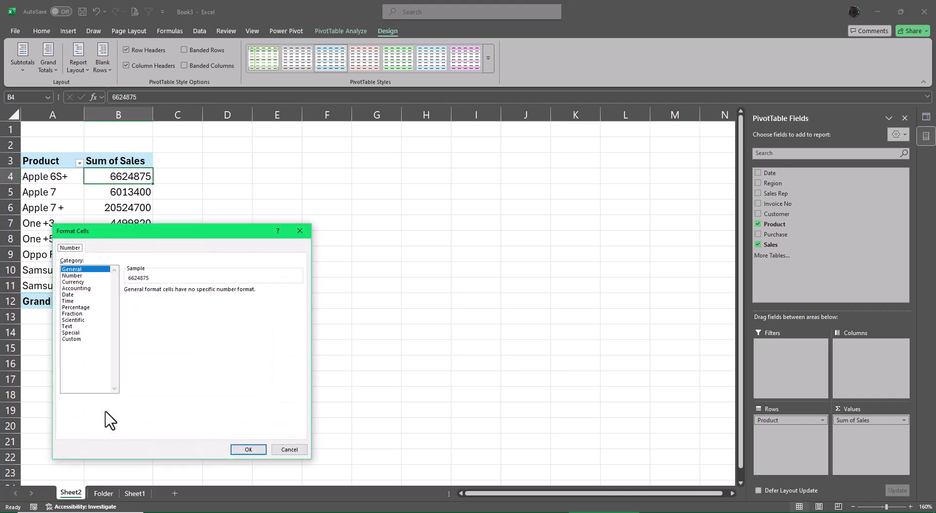
pyautogui.click(76, 288)
pyautogui.click(248, 449)
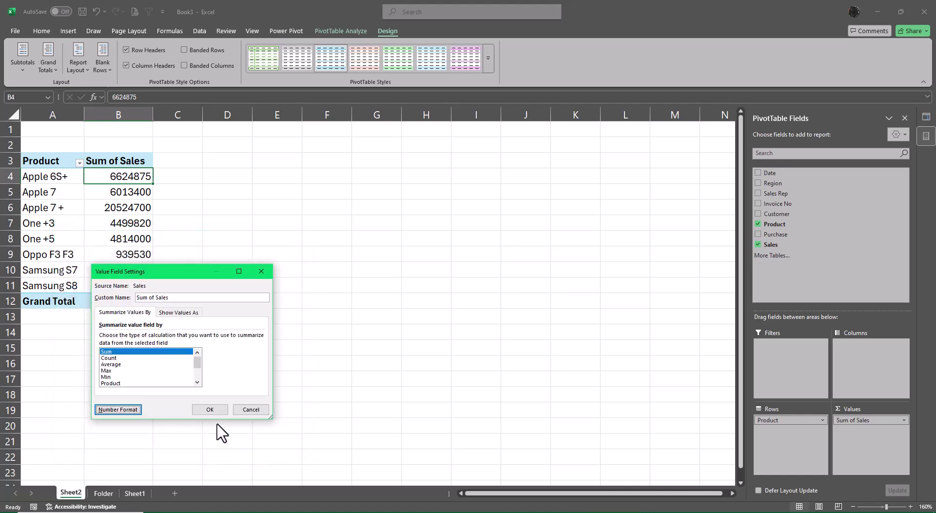
pyautogui.click(210, 409)
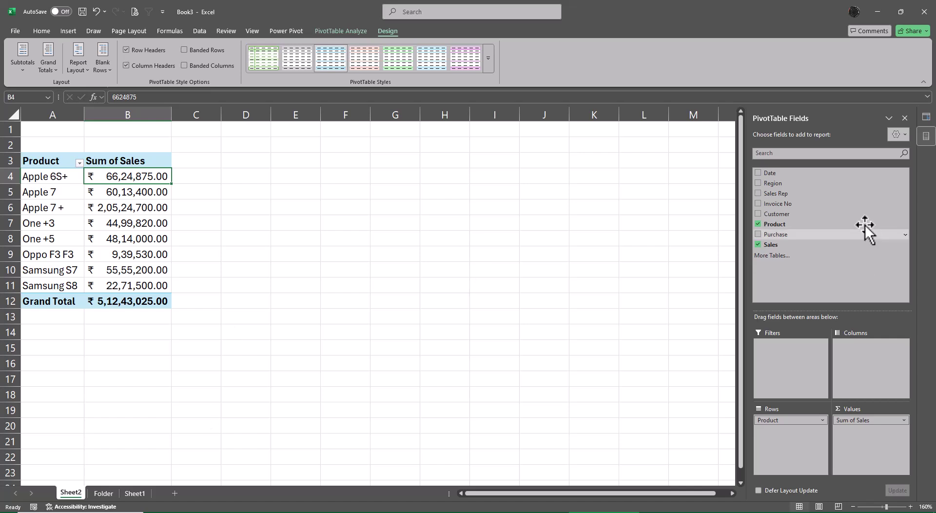
# Step: Add Sales to the values two more times and show Sum of Sales2 as % of Column Total
pyautogui.moveTo(787, 246); pyautogui.dragTo(850, 437)
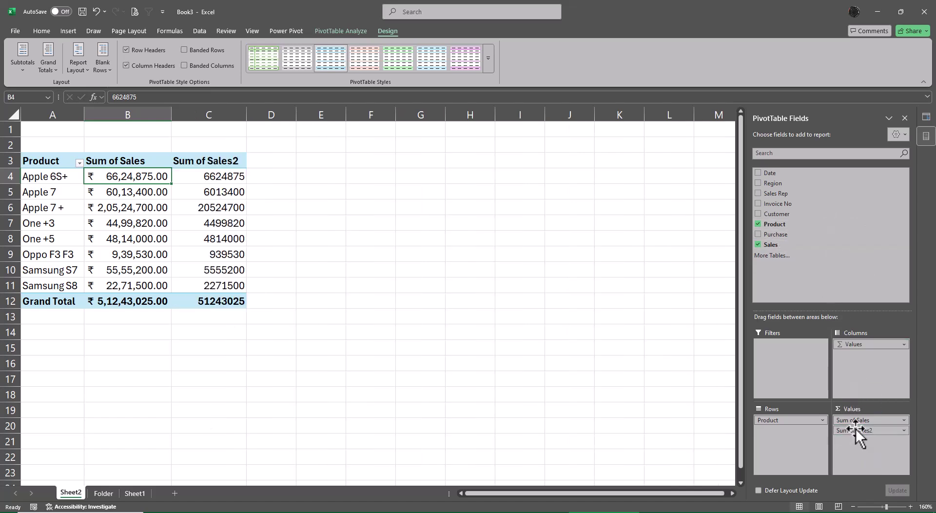
pyautogui.moveTo(772, 245); pyautogui.dragTo(863, 454)
pyautogui.rightClick(214, 175)
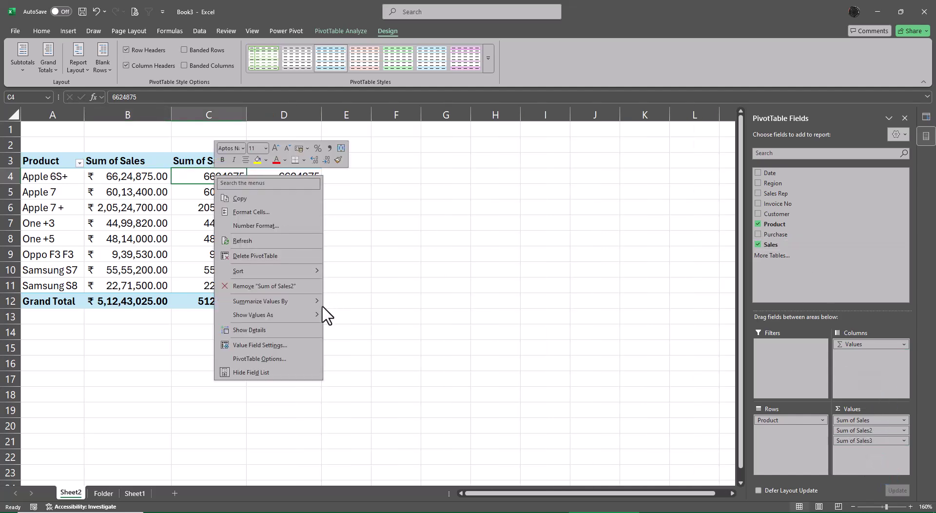
pyautogui.moveTo(310, 315)
pyautogui.click(383, 324)
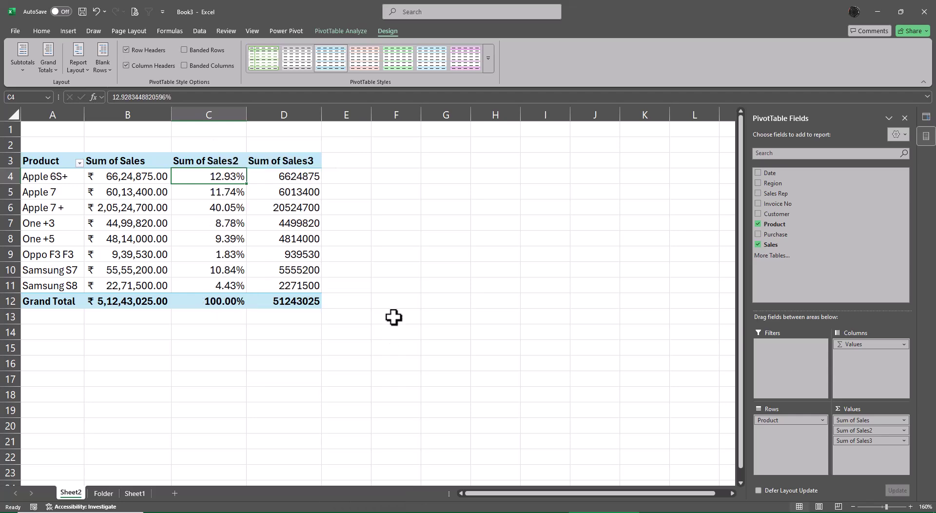
pyautogui.rightClick(286, 177)
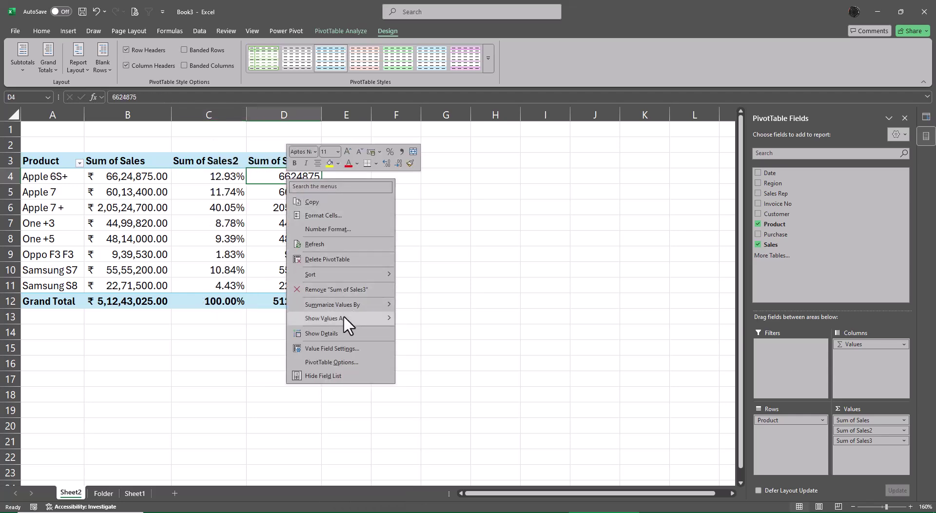
pyautogui.moveTo(344, 315)
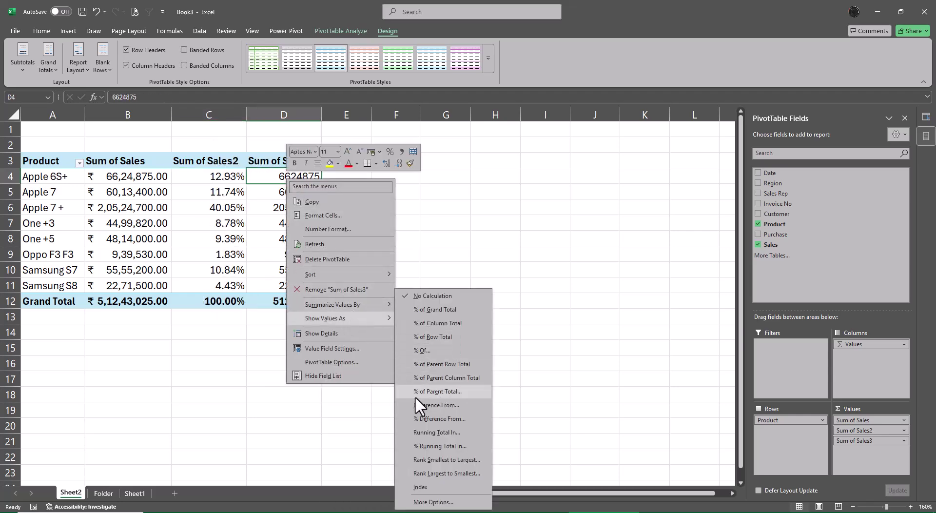
pyautogui.press('Escape')
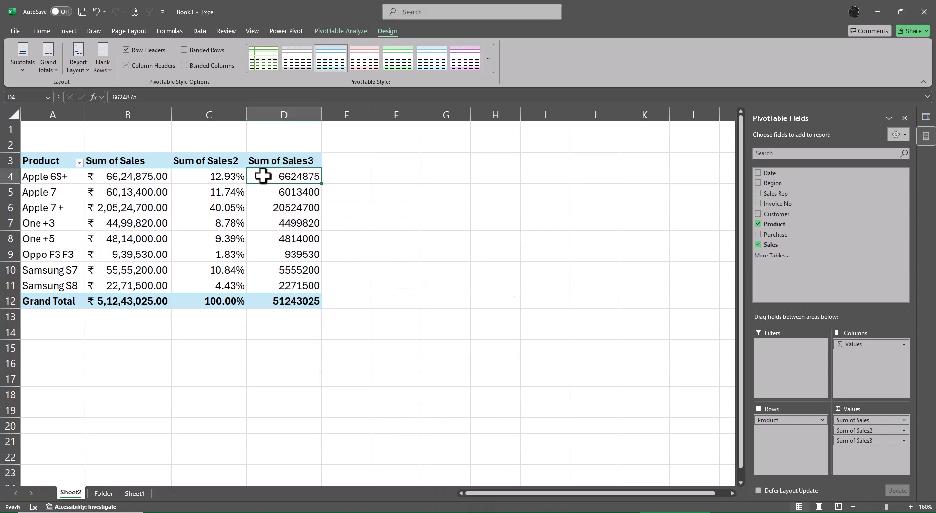
# Step: Show Sum of Sales3 as Difference From, with base field Product and base item Apple 7 +
pyautogui.rightClick(267, 177)
pyautogui.moveTo(342, 316)
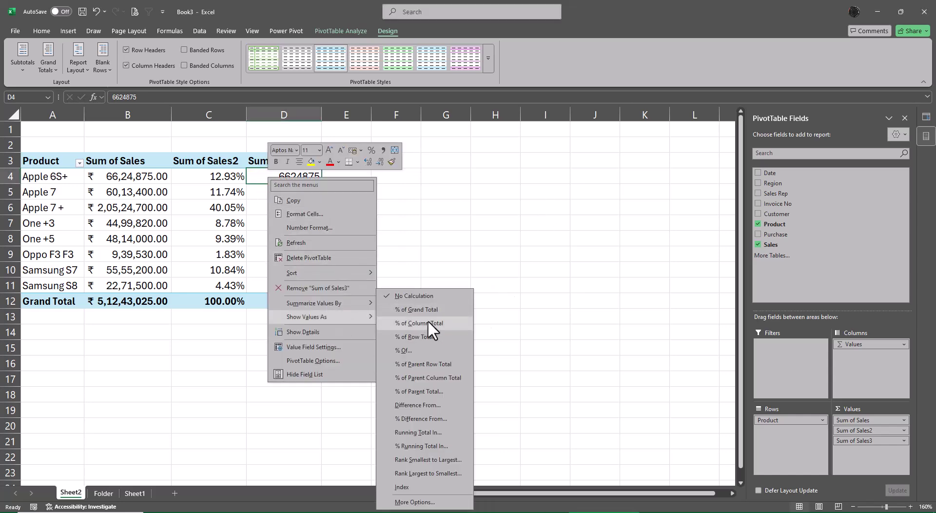
pyautogui.click(426, 405)
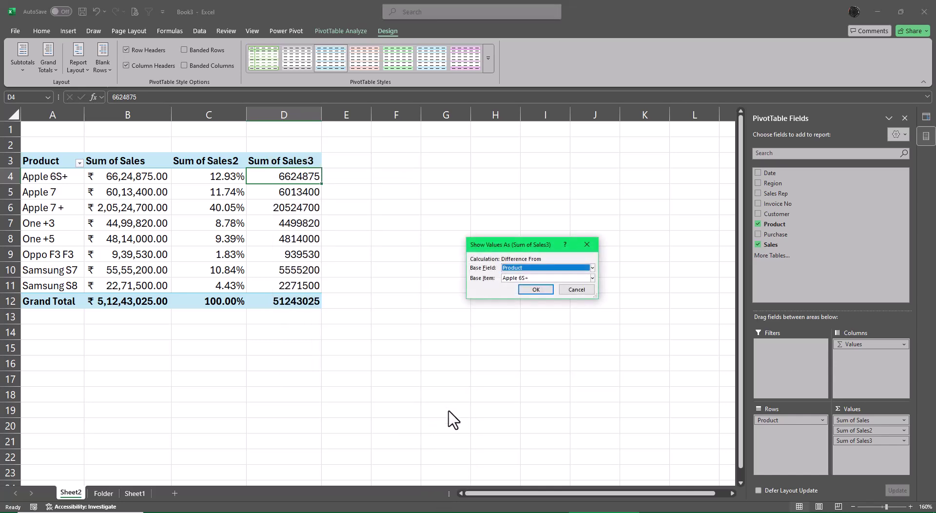
pyautogui.click(592, 278)
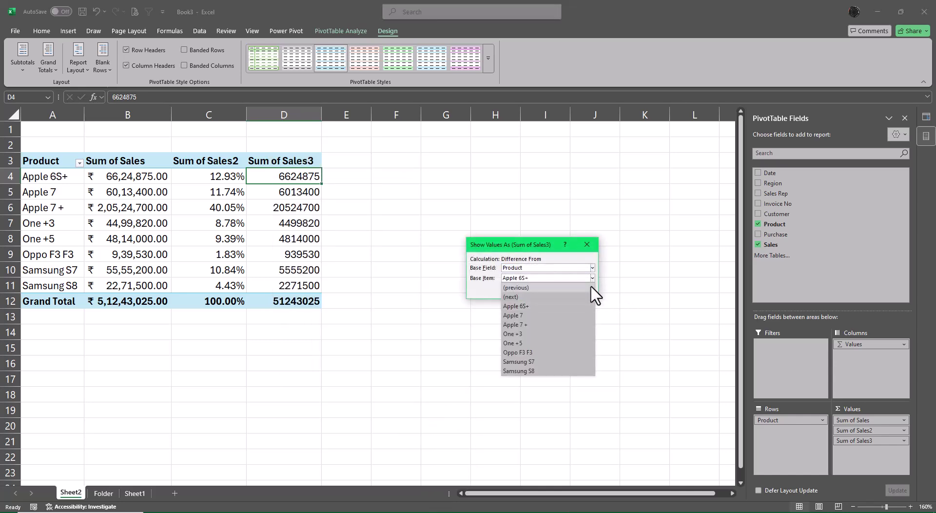
pyautogui.click(519, 325)
pyautogui.click(535, 289)
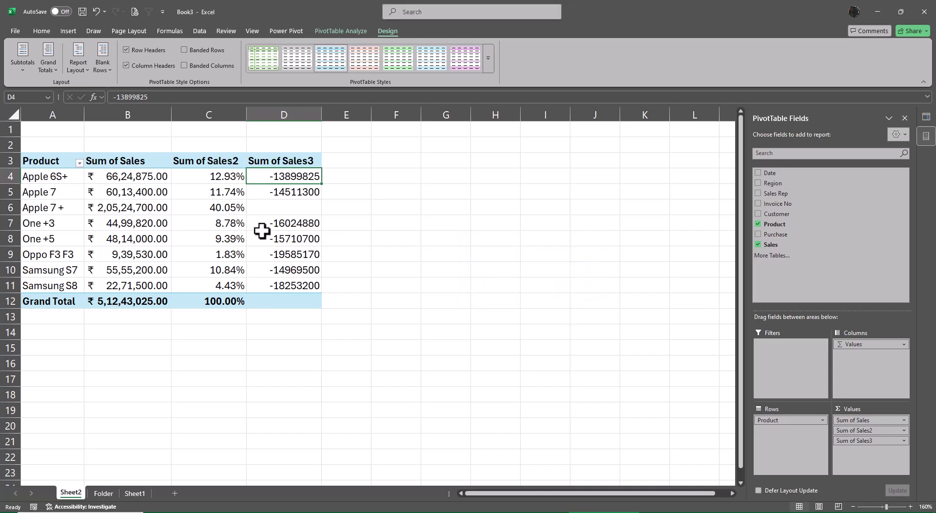
# Step: Apply the Accounting number format to the Sum of Sales3 value field
pyautogui.rightClick(279, 177)
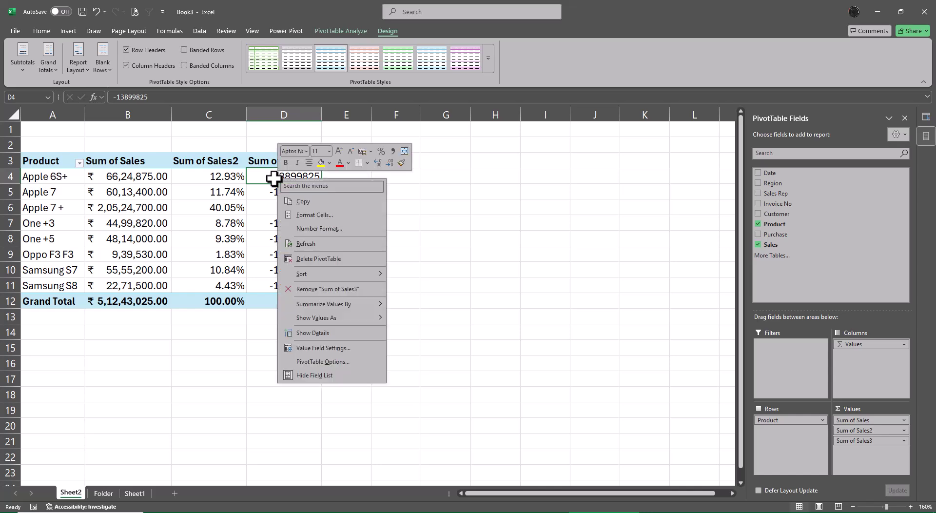
pyautogui.click(340, 350)
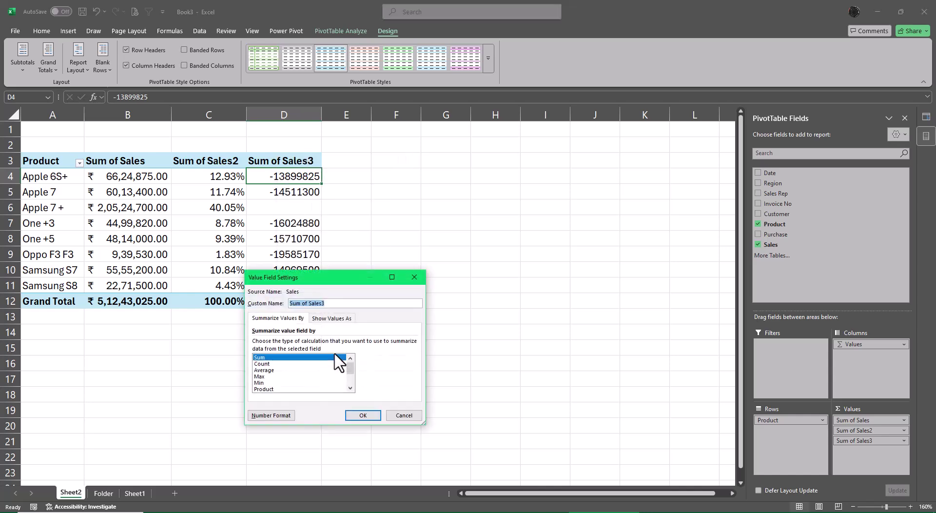
pyautogui.click(271, 414)
pyautogui.click(229, 294)
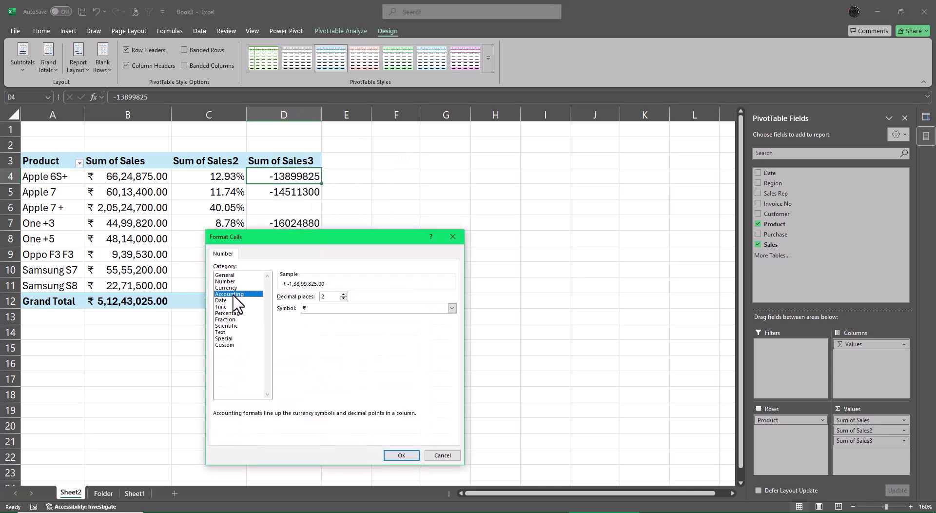
pyautogui.click(400, 455)
pyautogui.click(375, 416)
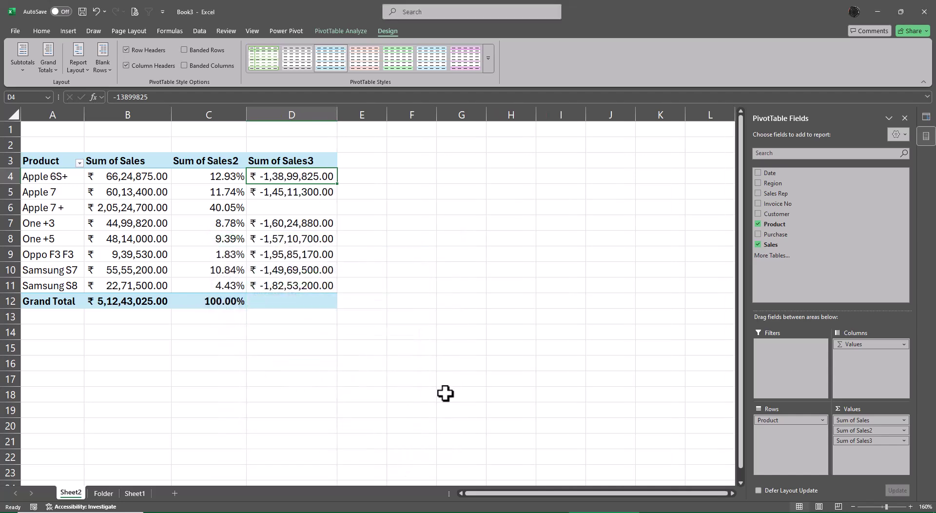
# Step: Rename the Sum of Sales2 column heading to "% Total" and select the Sum of Sales3 heading
pyautogui.click(469, 384)
pyautogui.click(208, 161)
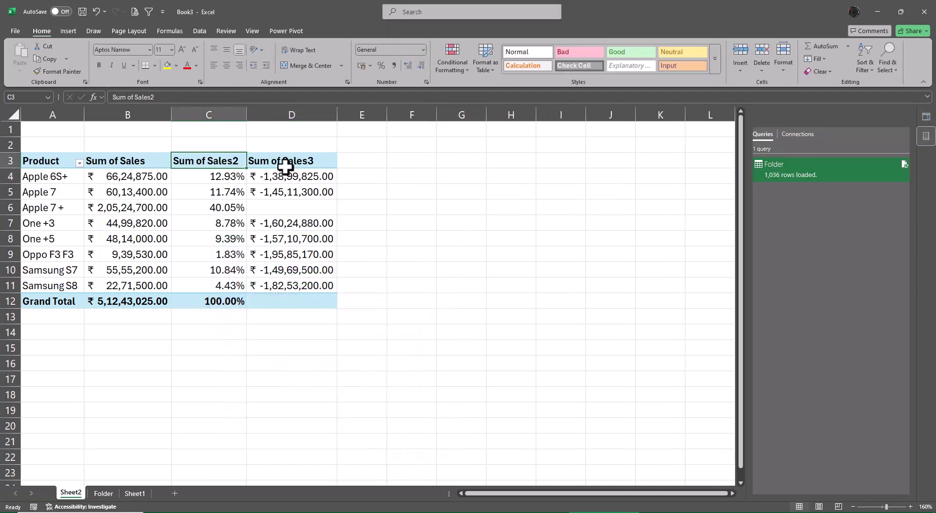
pyautogui.write('%')
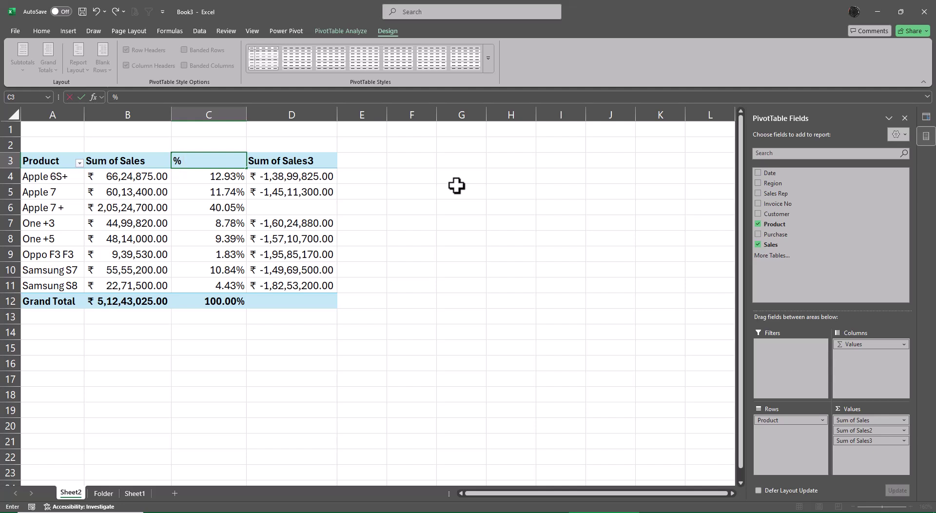
pyautogui.write(' TOta')
pyautogui.press('BackSpace')
pyautogui.press('BackSpace')
pyautogui.press('BackSpace')
pyautogui.write('otal')
pyautogui.press('Return')
pyautogui.press('Up')
pyautogui.press('Right')
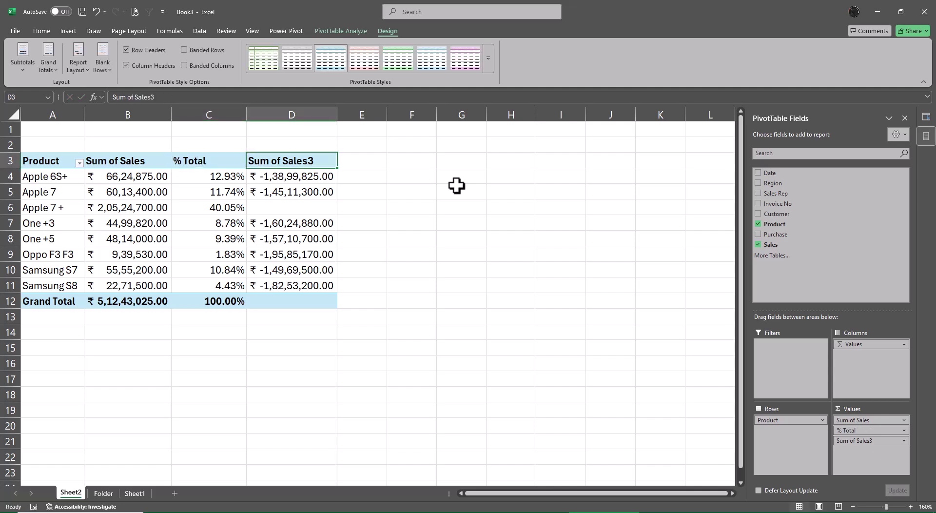
# Step: Rename the Sum of Sales3 column heading to "Diff from Apple 7+"
pyautogui.write('Diff fr')
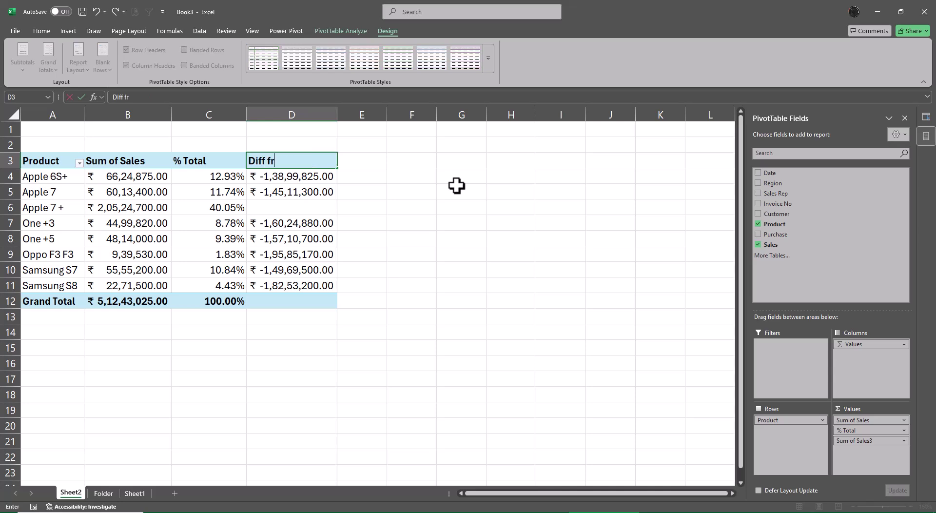
pyautogui.write('om Apple 7+')
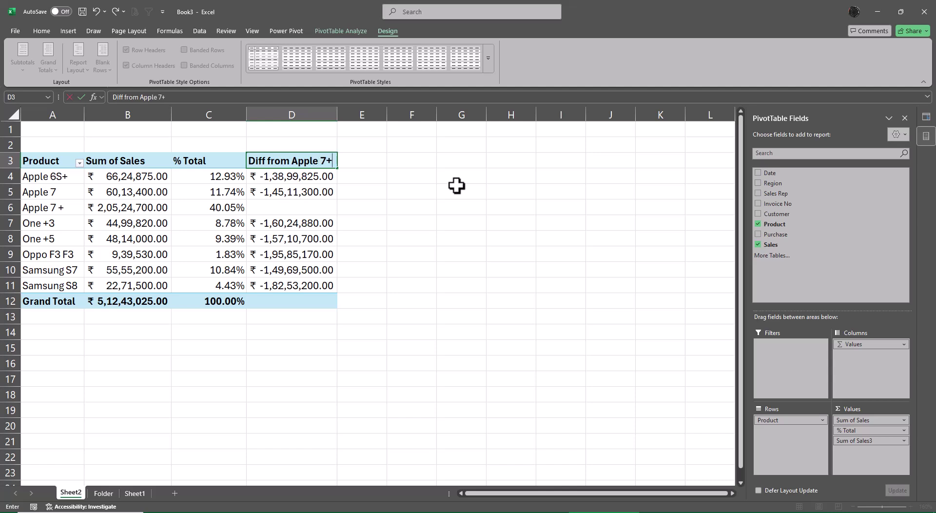
pyautogui.press('Return')
# Step: Rename the Sum of Sales column heading to "Product Sales"
pyautogui.press('Up')
pyautogui.press('Left')
pyautogui.press('Left')
pyautogui.press('Left')
pyautogui.press('Right')
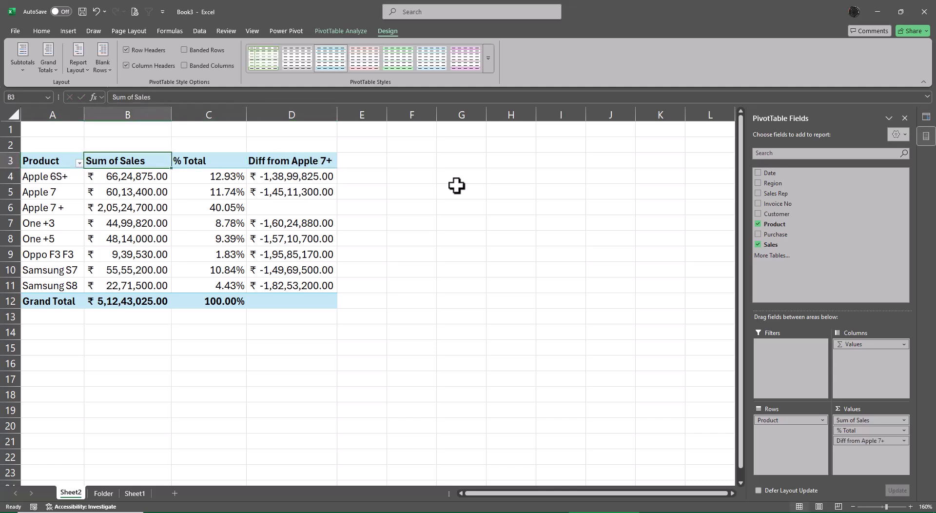
pyautogui.write('Product ')
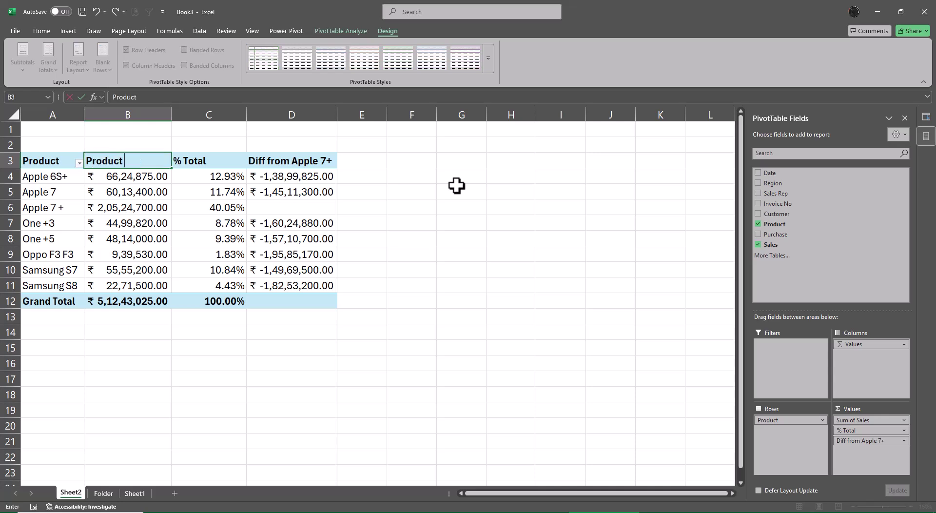
pyautogui.write('Sales')
pyautogui.press('Return')
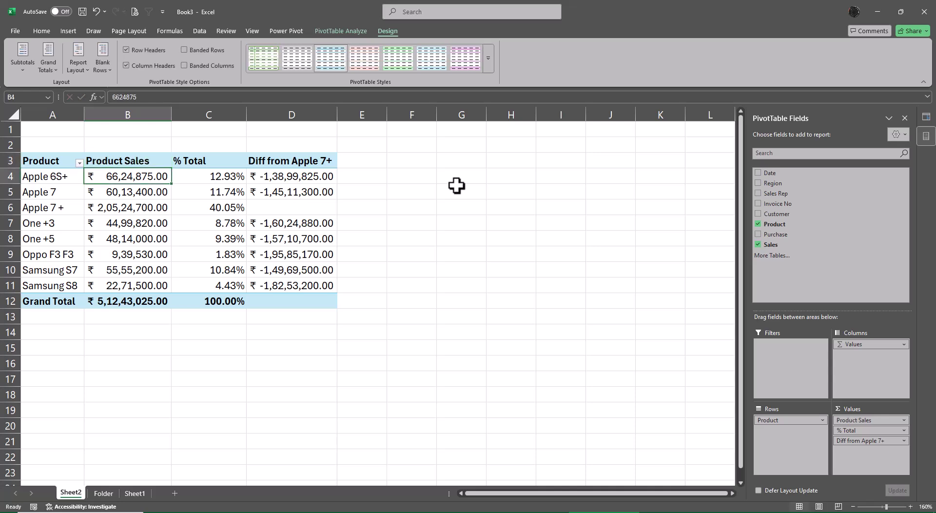
pyautogui.hotkey('ctrl', 'pagedown')
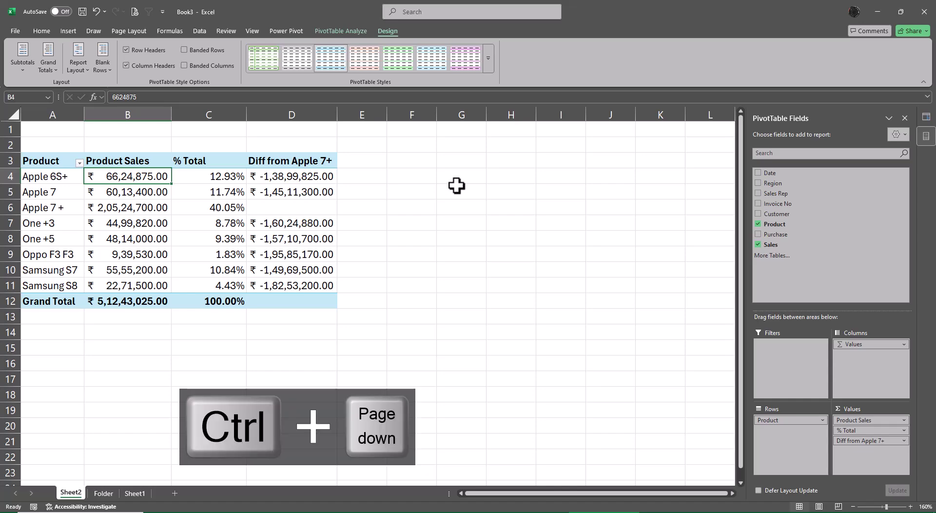
pyautogui.hotkey('ctrl', 'pageup')
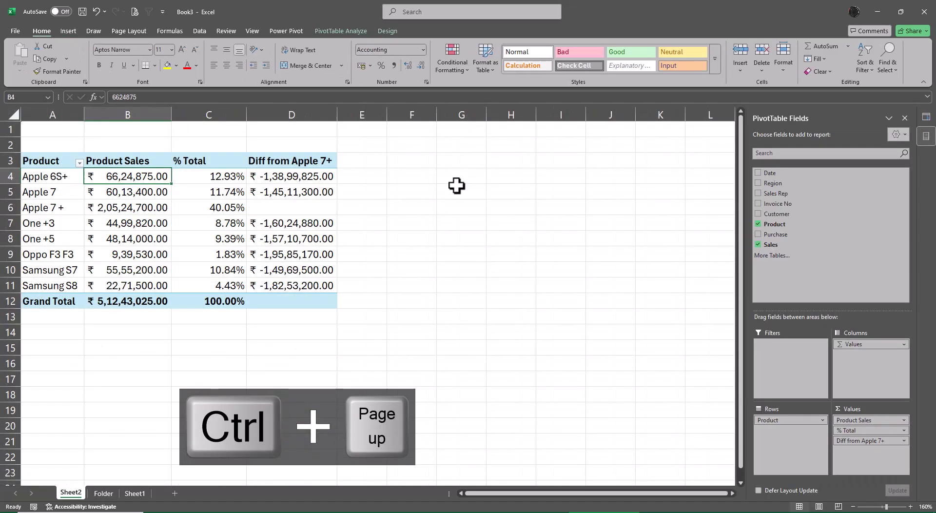
pyautogui.hotkey('ctrl', 'pagedown')
pyautogui.hotkey('ctrl', 'pageup')
# Step: Save the workbook as "Power Query using XL files" in the Power Query folder and close it
pyautogui.press('F12')
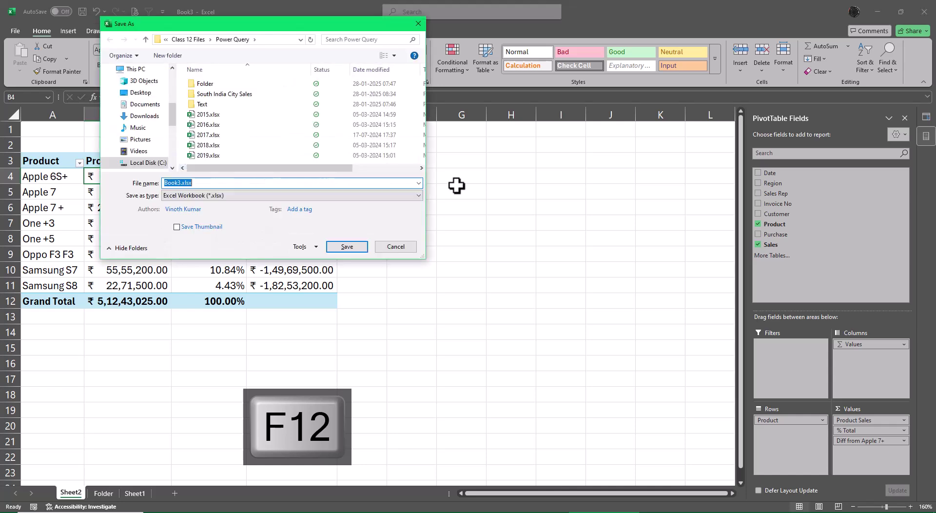
pyautogui.press('BackSpace')
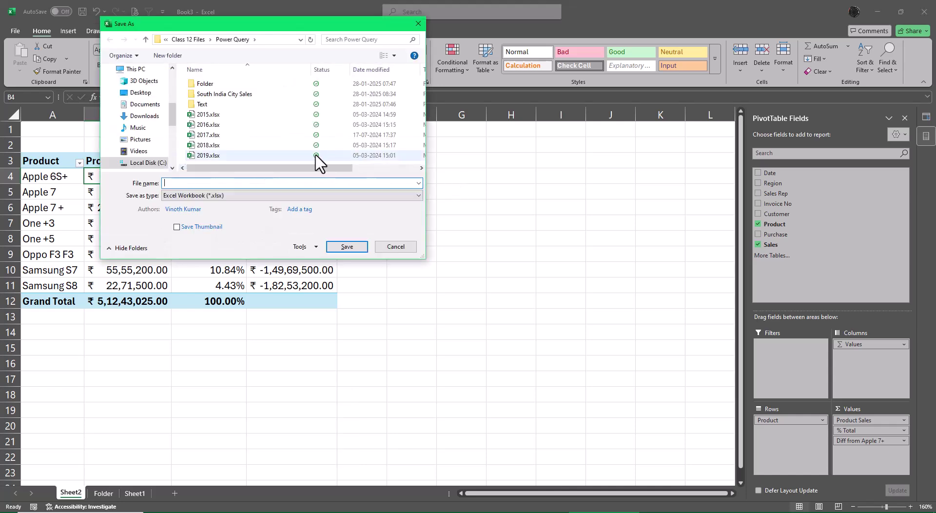
pyautogui.hscroll(2, 303, 119)
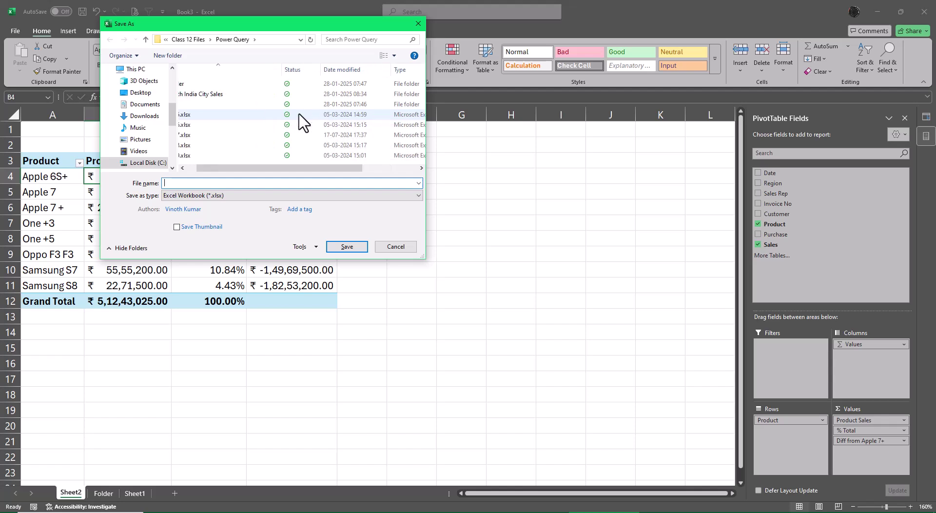
pyautogui.hscroll(4, 263, 161)
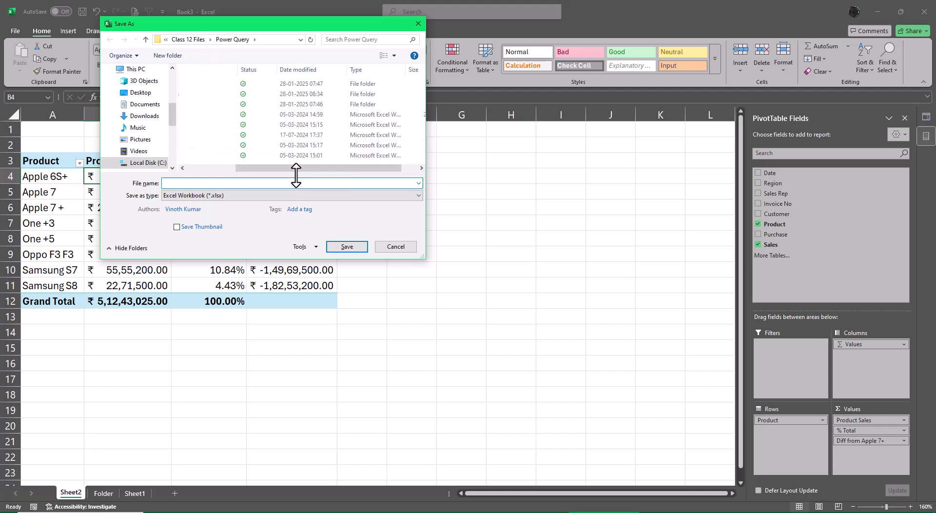
pyautogui.write('Power Query using XL files')
pyautogui.press('Return')
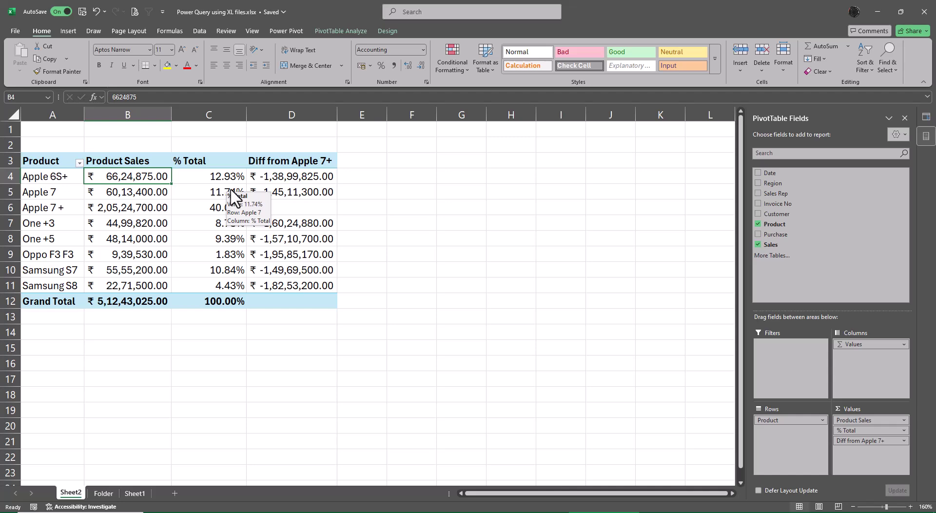
pyautogui.click(927, 15)
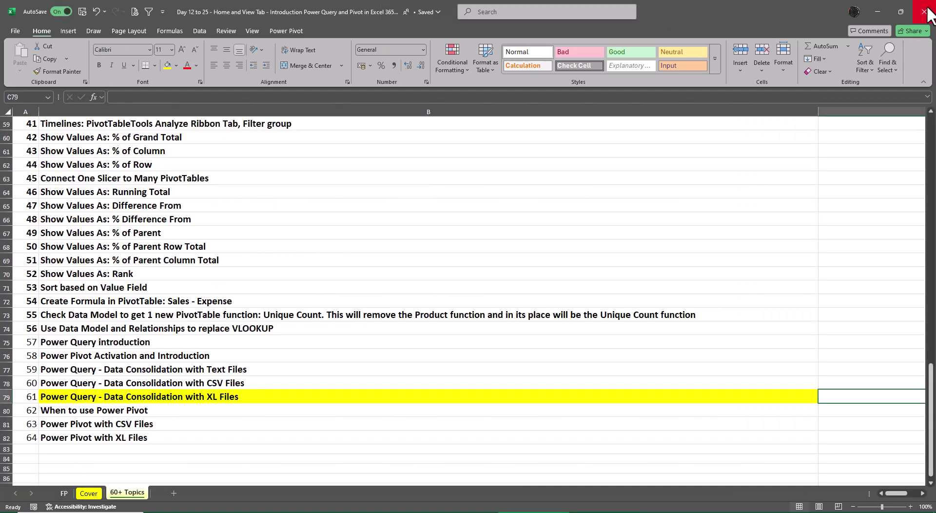
# Step: Copy the yellow highlight from the "Power Query - Data Consolidation with XL Files" topic to "When to use Power Pivot"
pyautogui.click(127, 408)
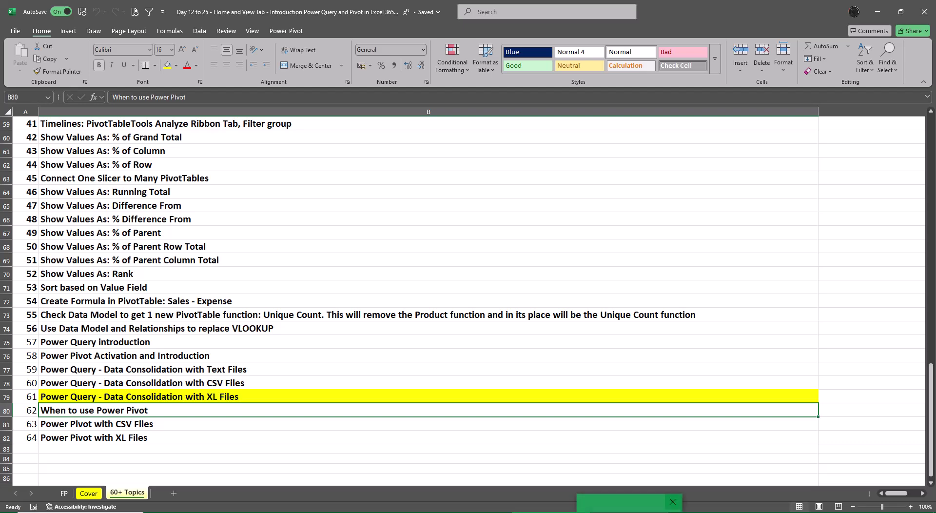
pyautogui.click(117, 396)
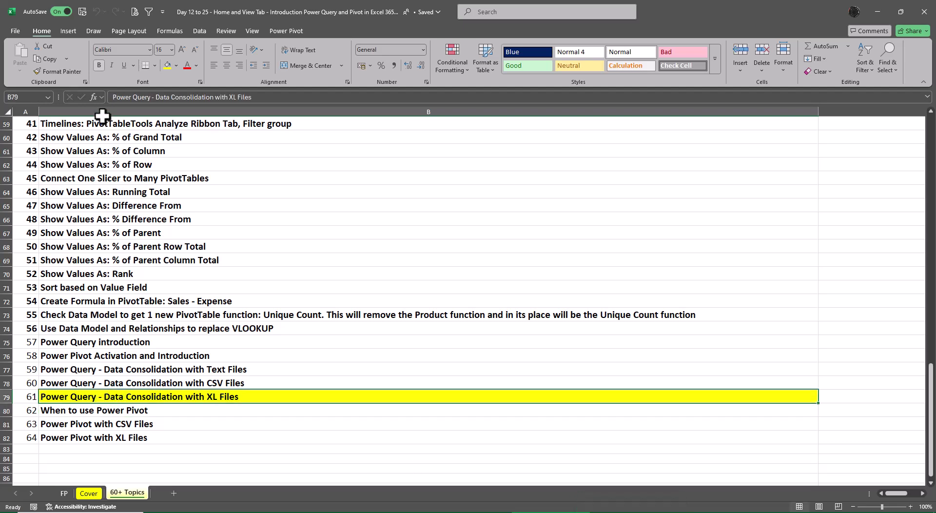
pyautogui.click(59, 72)
pyautogui.click(86, 410)
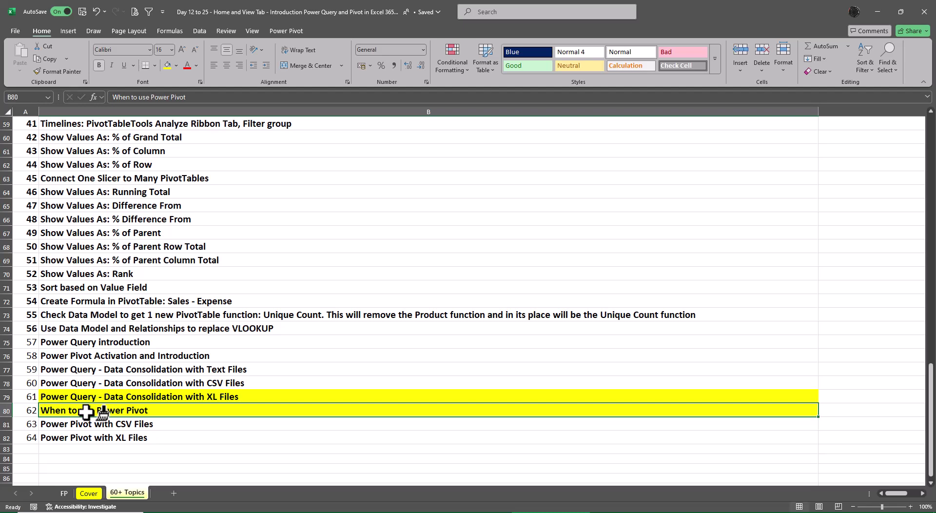
pyautogui.press('Down')
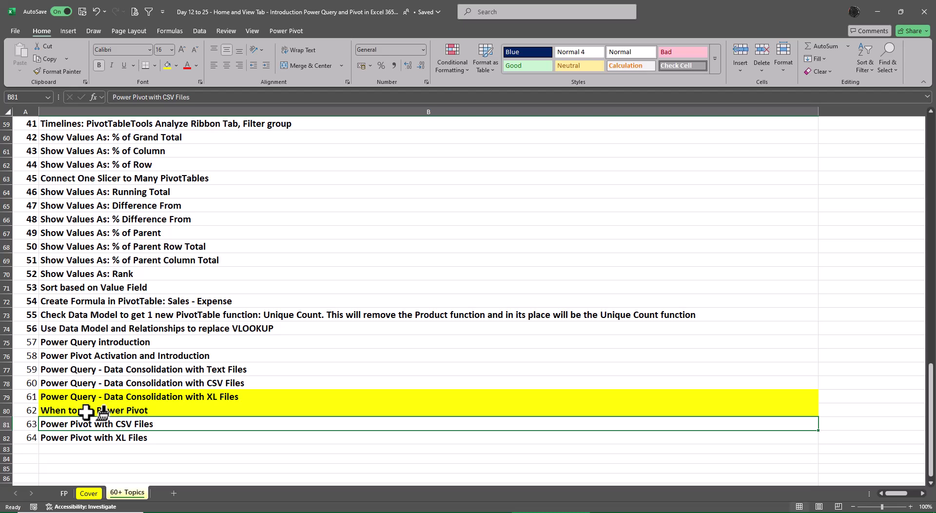
# Step: Switch to File Explorer and open the India folder inside Power Pivot under Class 12 Files
pyautogui.click(436, 512)
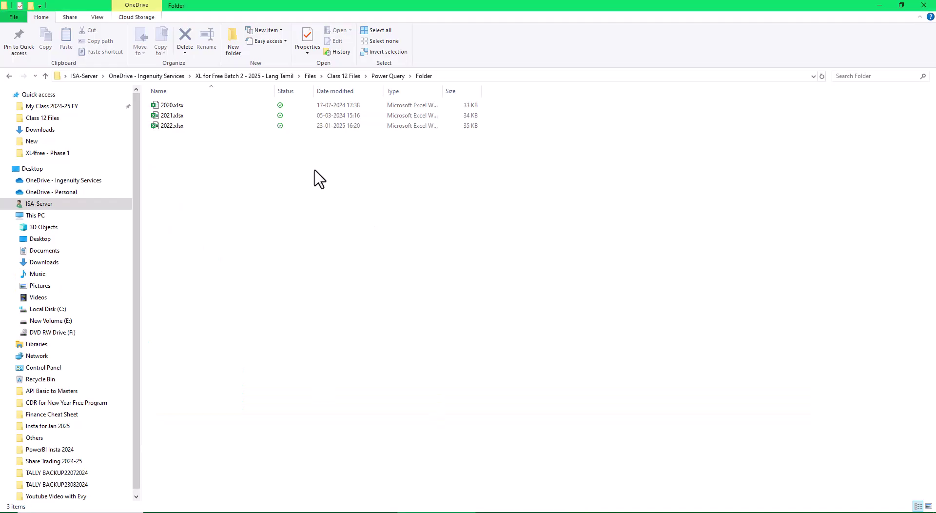
pyautogui.click(344, 76)
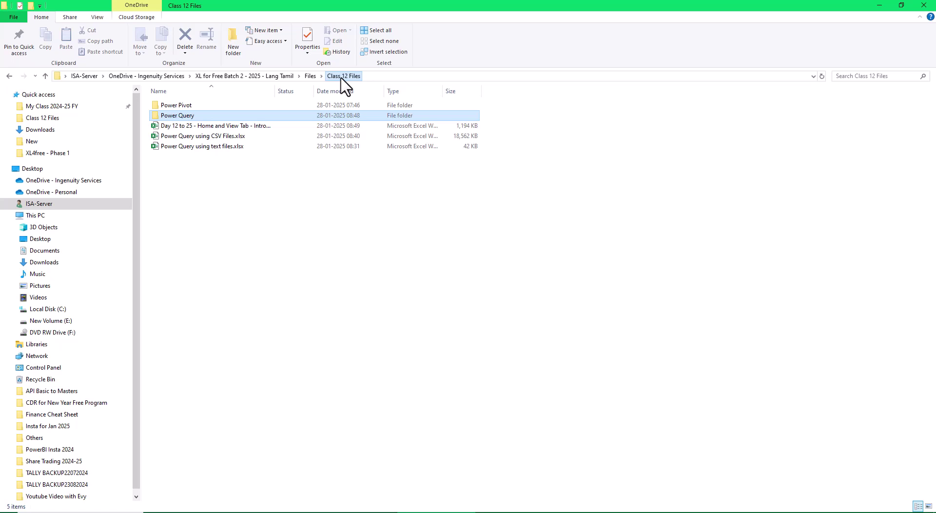
pyautogui.doubleClick(182, 105)
pyautogui.click(169, 108)
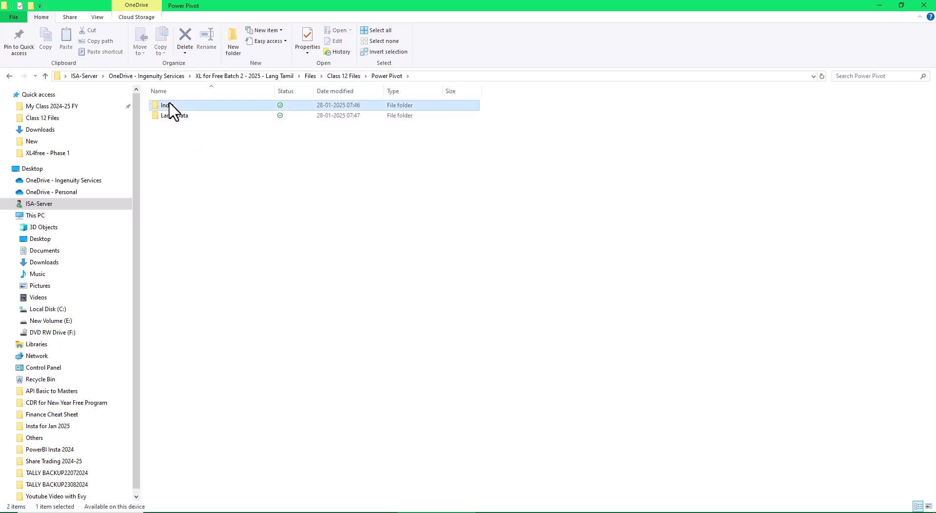
pyautogui.doubleClick(169, 104)
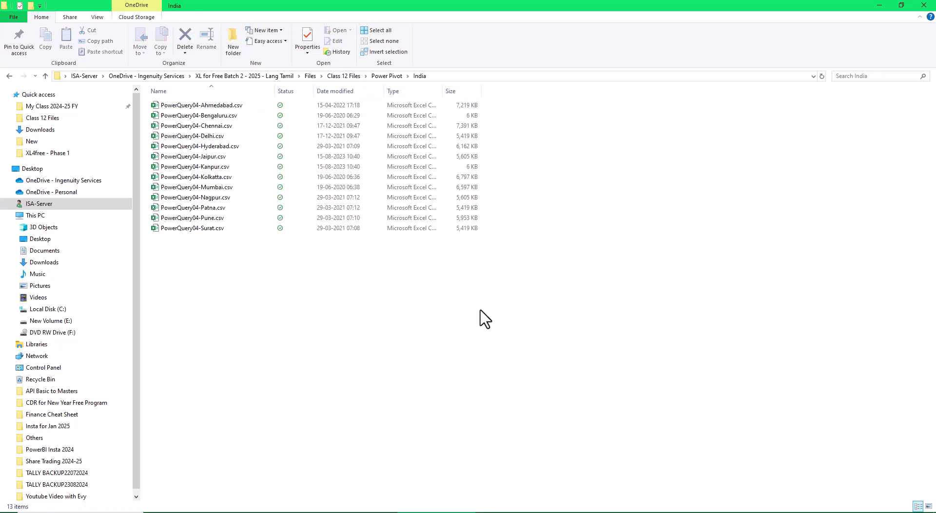
# Step: Select all the CSV files in the India folder, check their combined size in the file properties, and close the properties
pyautogui.hotkey('ctrl', 'a')
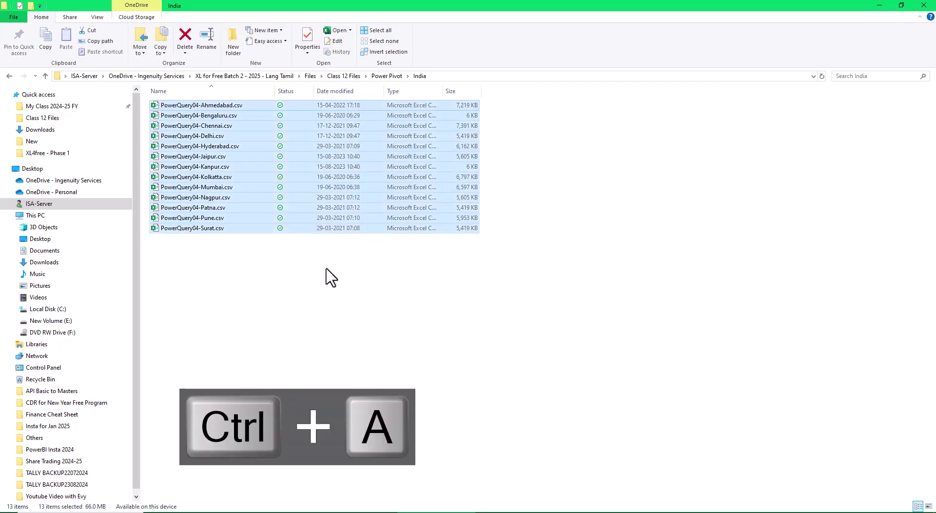
pyautogui.click(364, 312)
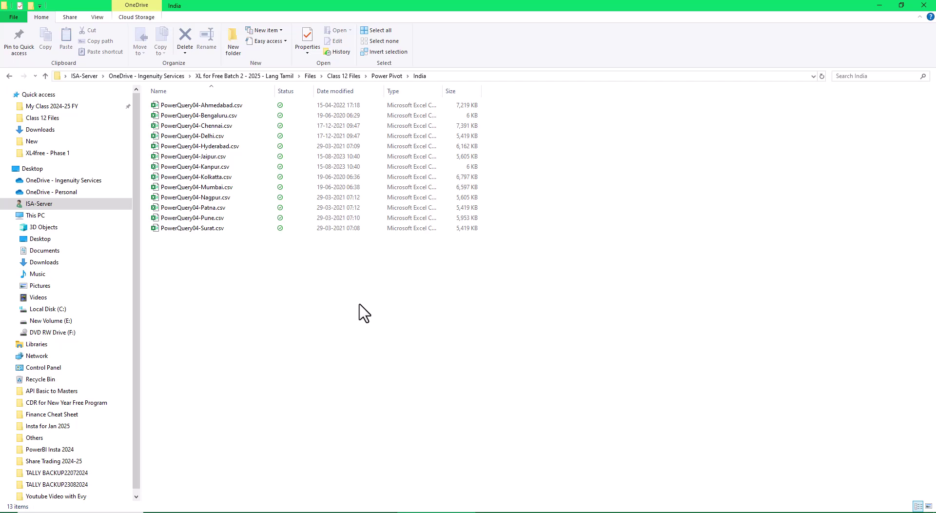
pyautogui.hotkey('ctrl', 'a')
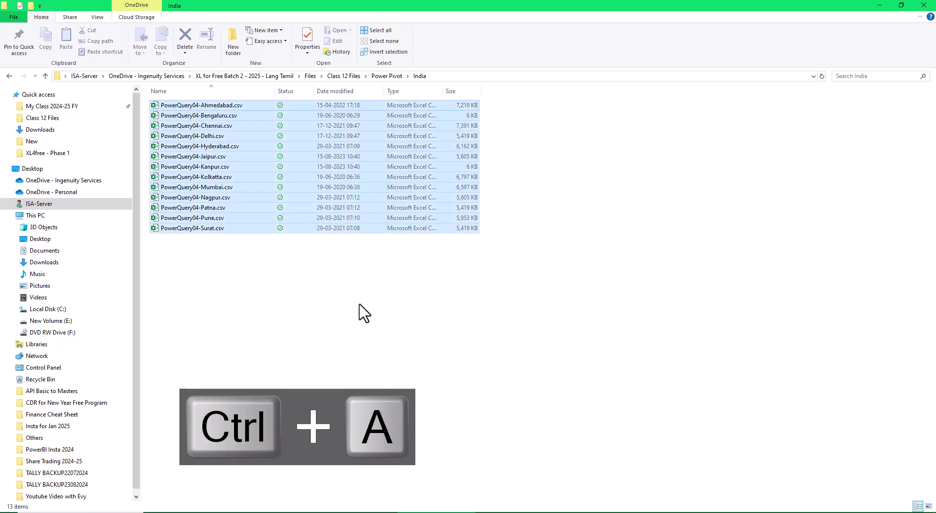
pyautogui.rightClick(268, 161)
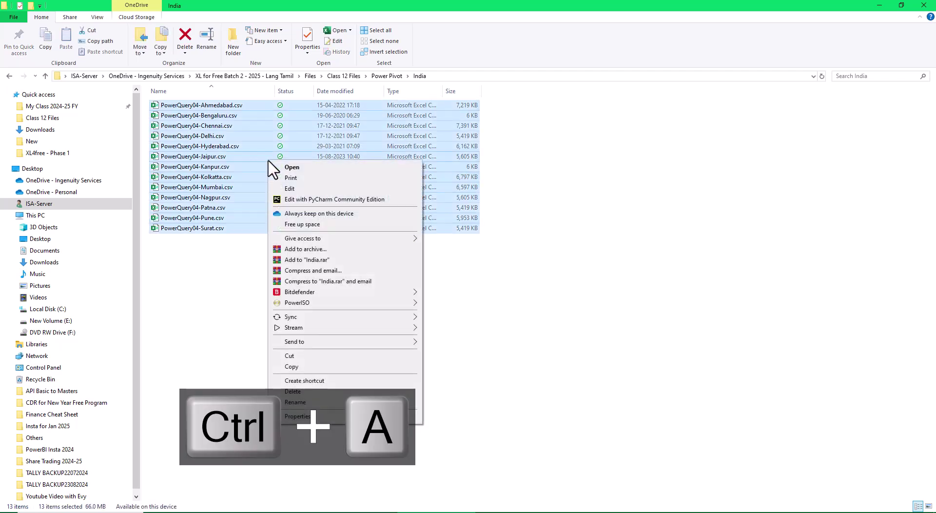
pyautogui.click(324, 419)
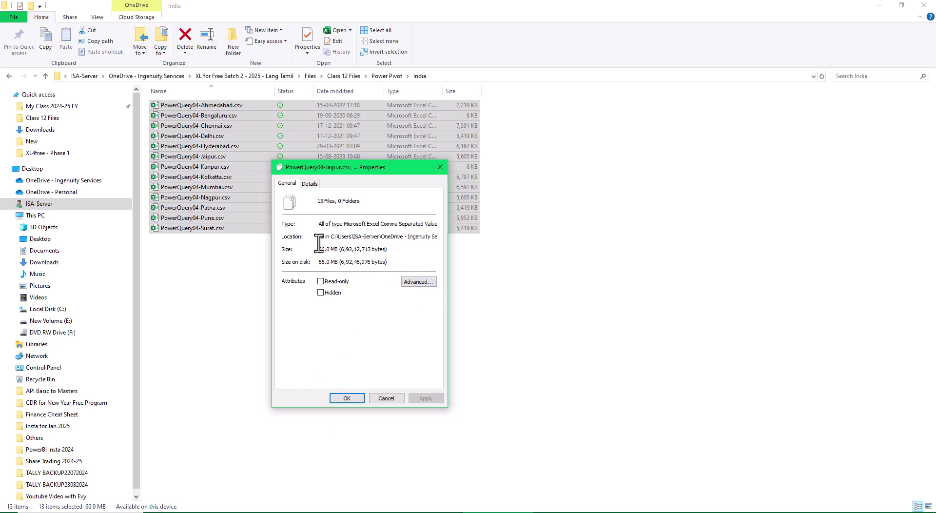
pyautogui.click(393, 403)
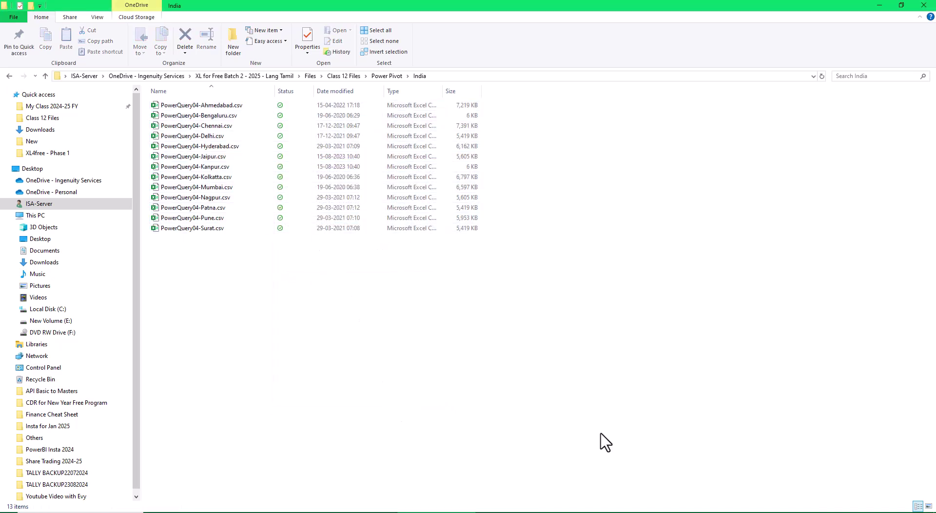
# Step: Switch back to Excel and create a new blank workbook
pyautogui.hotkey('alt', 'Tab')
pyautogui.hotkey('ctrl', 'n')
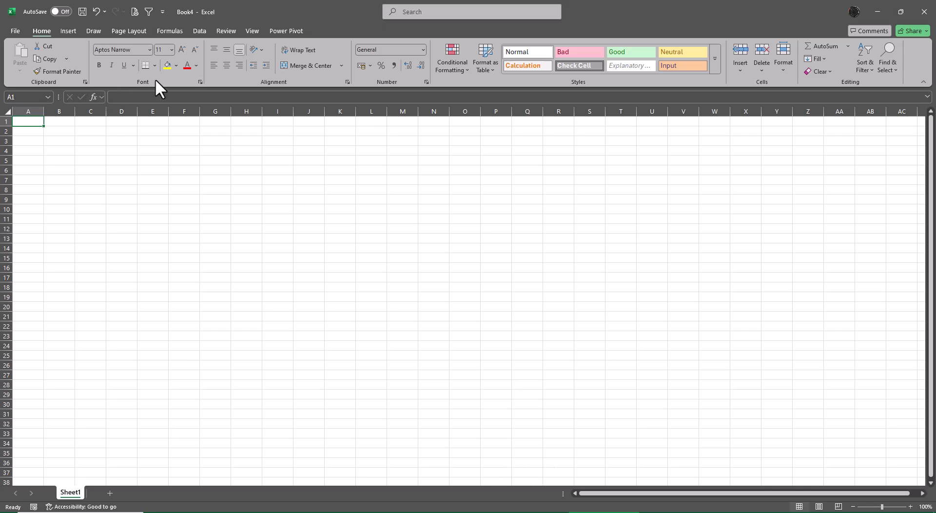
pyautogui.click(200, 30)
pyautogui.click(28, 63)
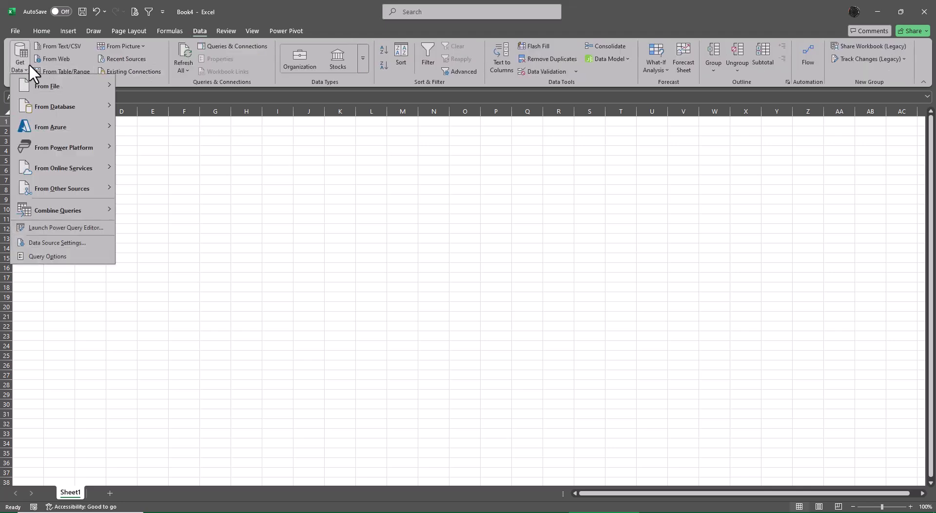
pyautogui.moveTo(39, 81)
pyautogui.click(160, 195)
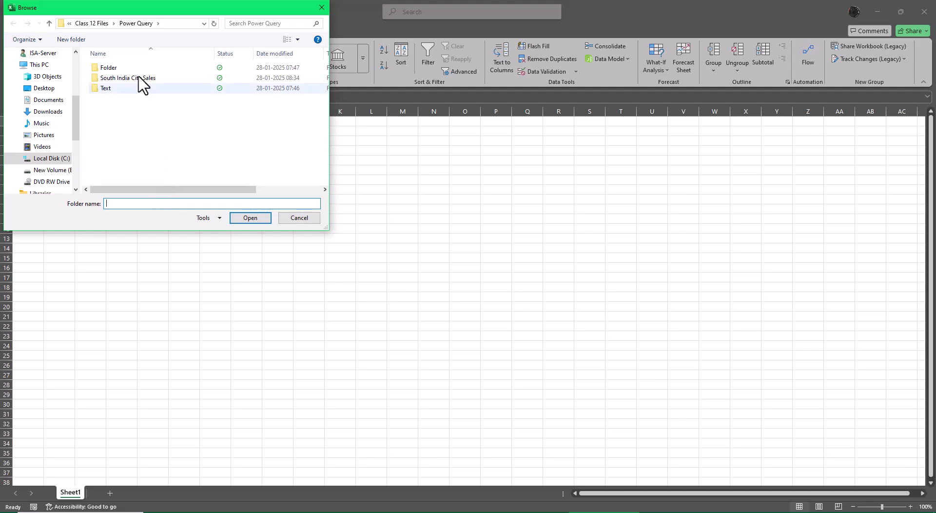
pyautogui.click(93, 23)
pyautogui.click(113, 67)
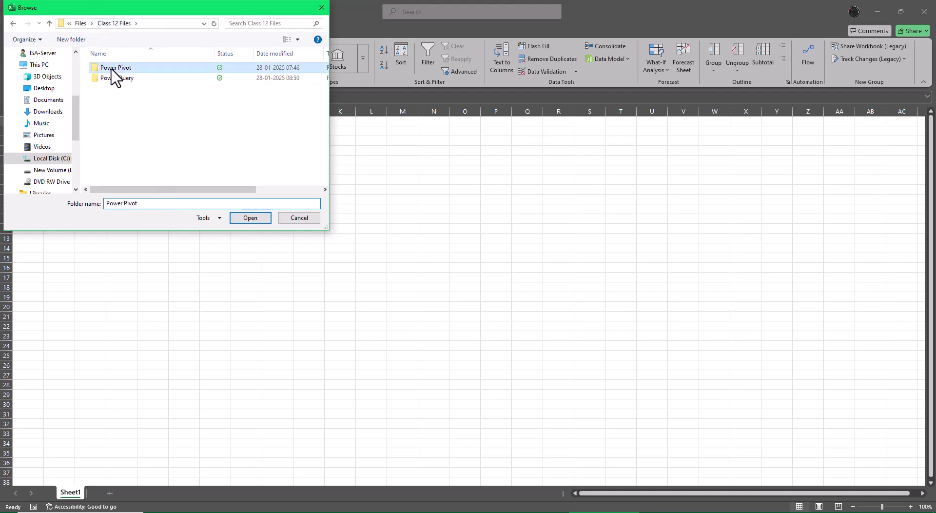
pyautogui.click(250, 218)
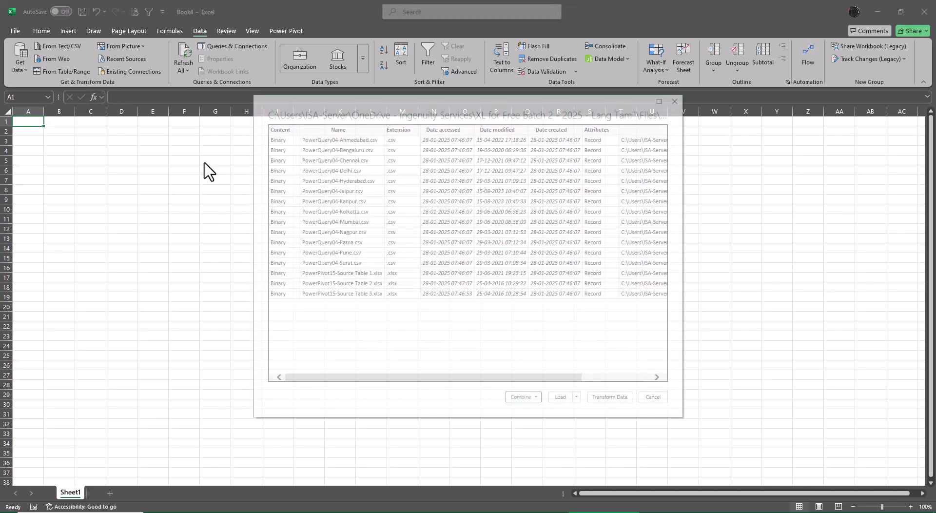
pyautogui.click(653, 396)
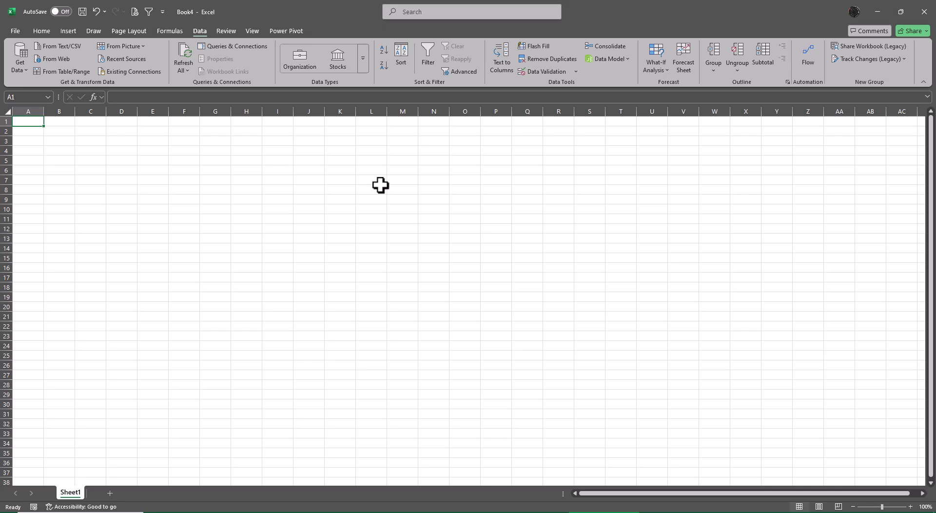
# Step: Get data from the India folder inside Power Pivot and open its file list in Power Query for transformation
pyautogui.click(19, 62)
pyautogui.moveTo(36, 86)
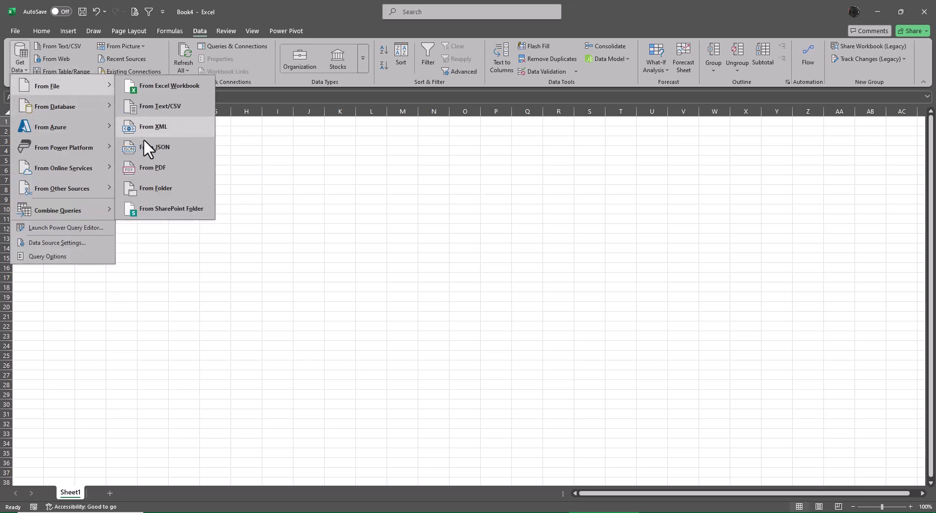
pyautogui.click(155, 187)
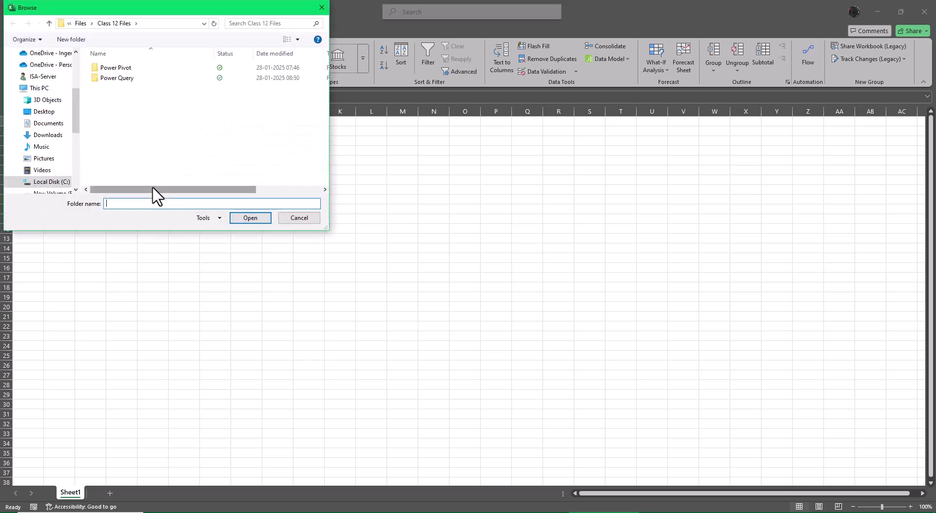
pyautogui.click(119, 69)
pyautogui.doubleClick(119, 70)
pyautogui.click(119, 70)
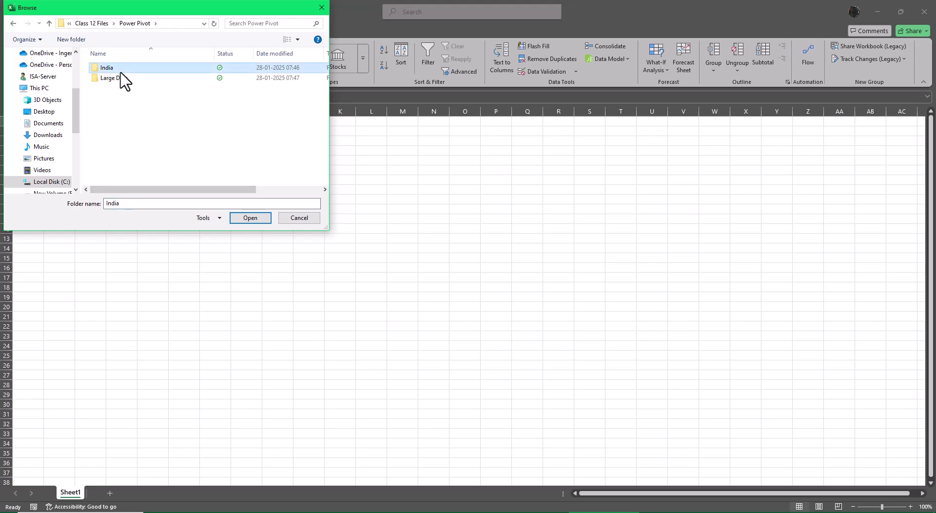
pyautogui.click(251, 219)
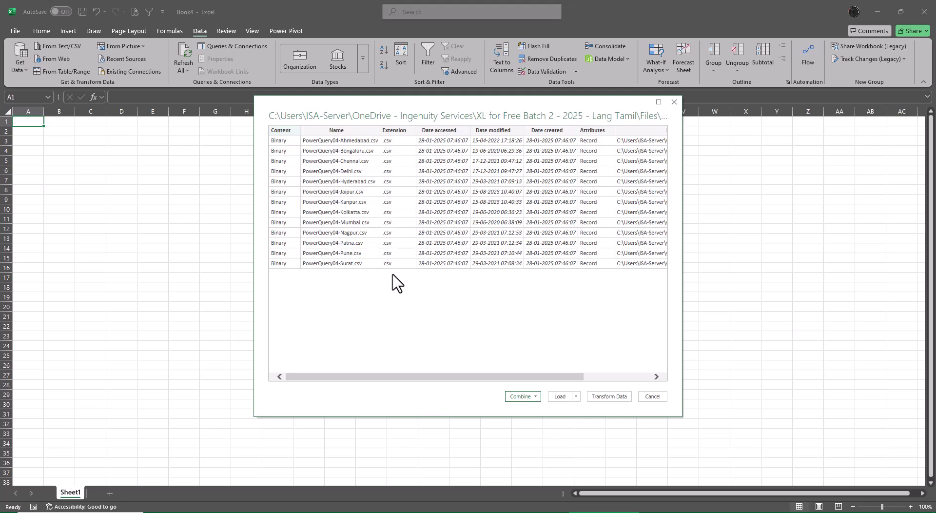
pyautogui.click(612, 397)
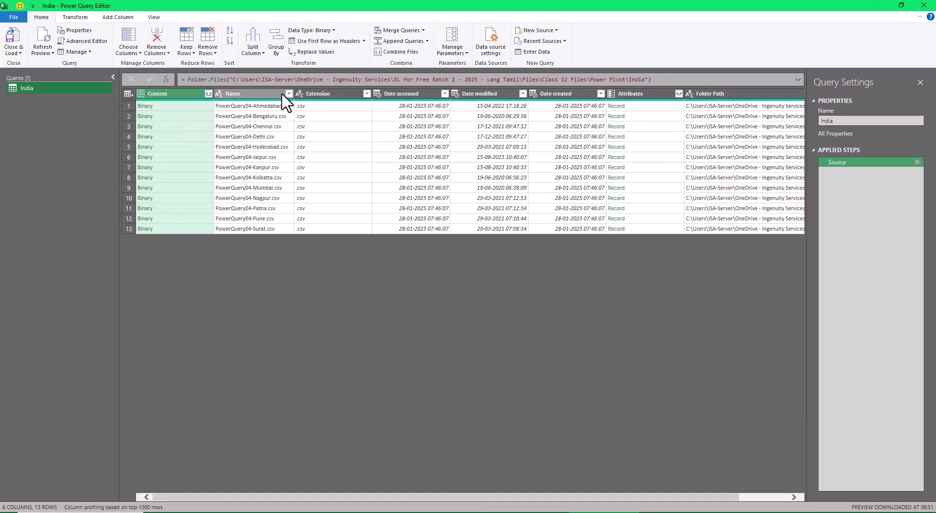
# Step: Remove all columns except Content and combine the CSV files, using the first file as the sample
pyautogui.rightClick(168, 93)
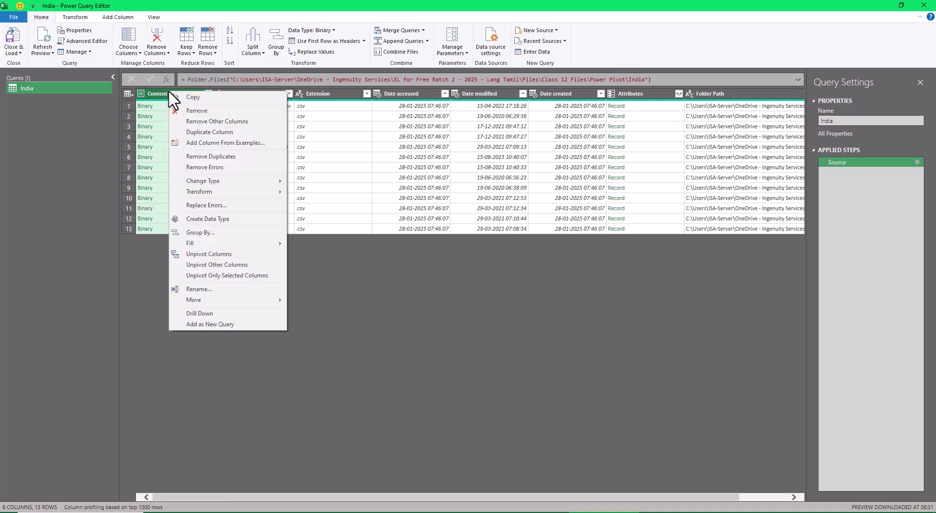
pyautogui.click(195, 122)
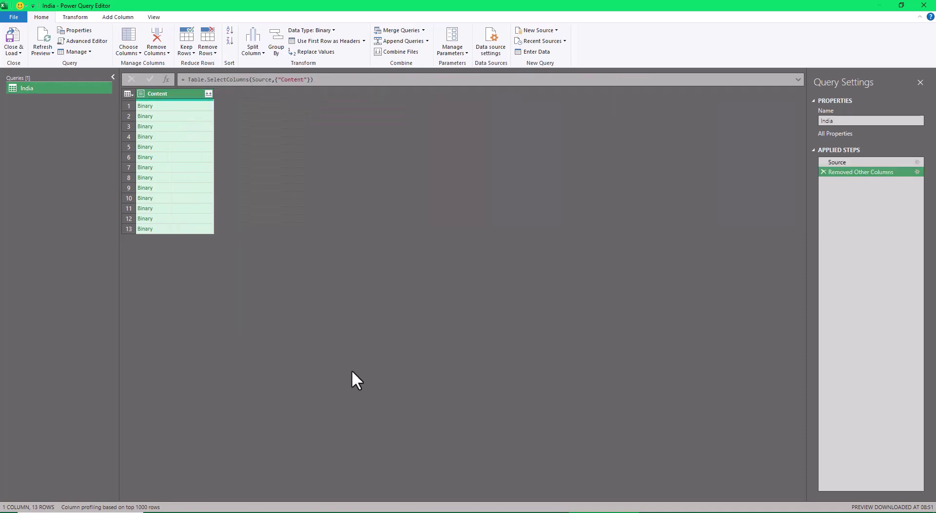
pyautogui.click(207, 93)
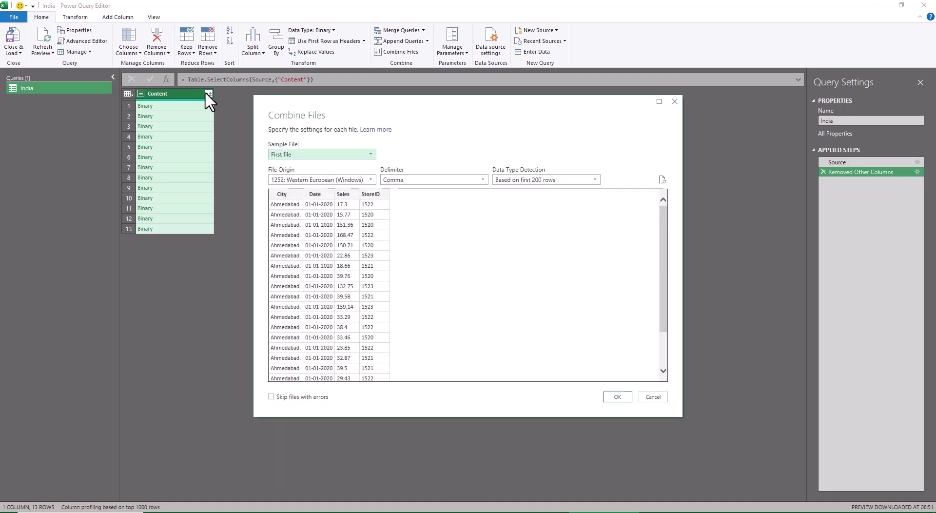
pyautogui.click(617, 397)
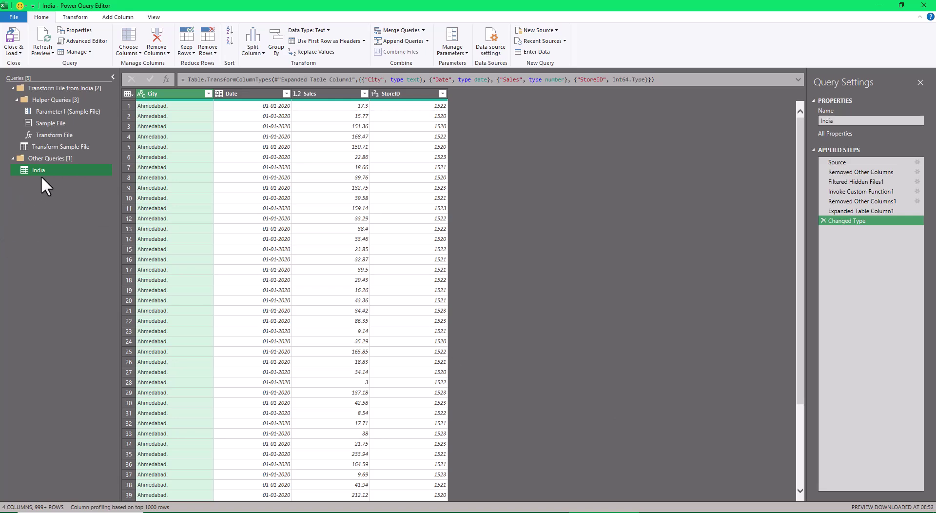
# Step: Try to load the combined India query to a worksheet, accept as much data as fits, and check the query's load status
pyautogui.click(14, 51)
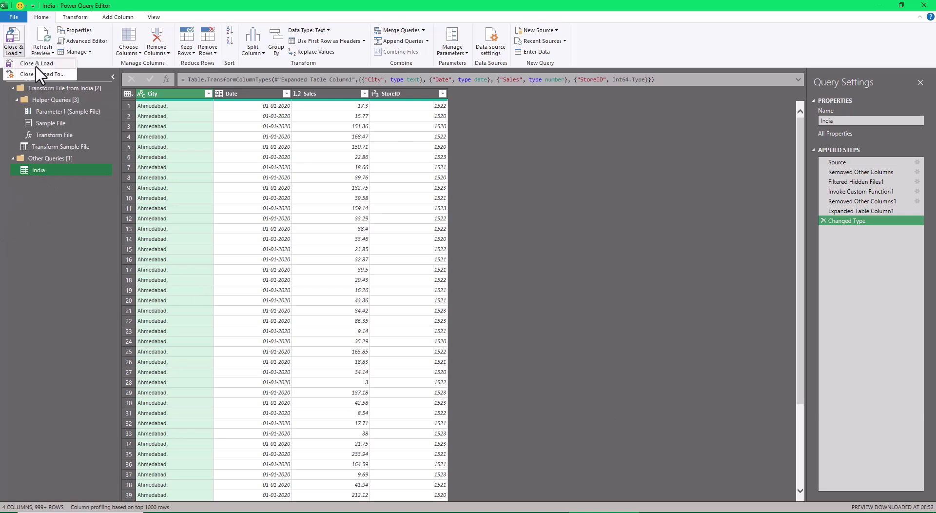
pyautogui.click(35, 65)
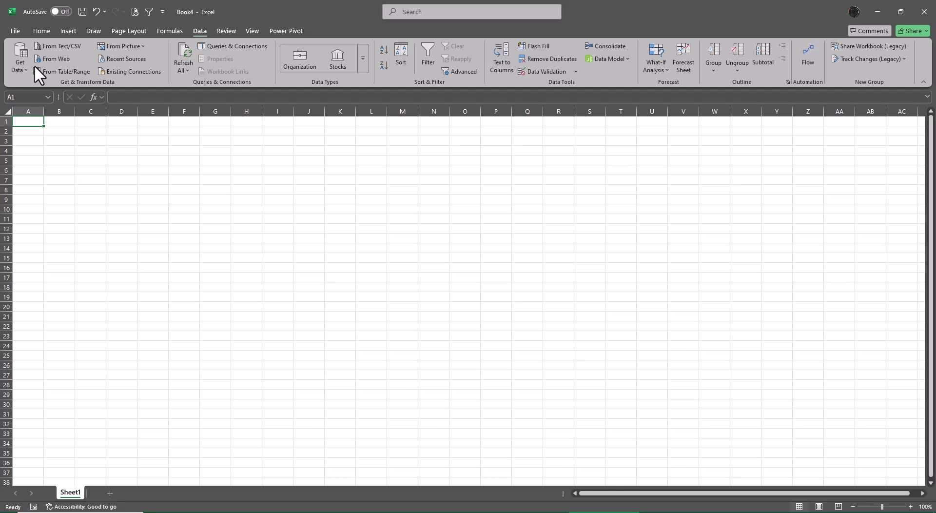
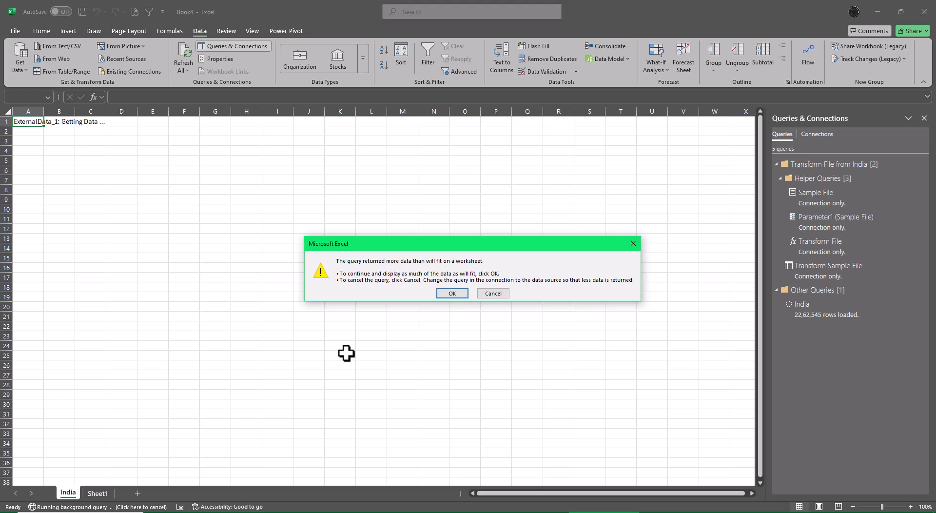
pyautogui.click(461, 293)
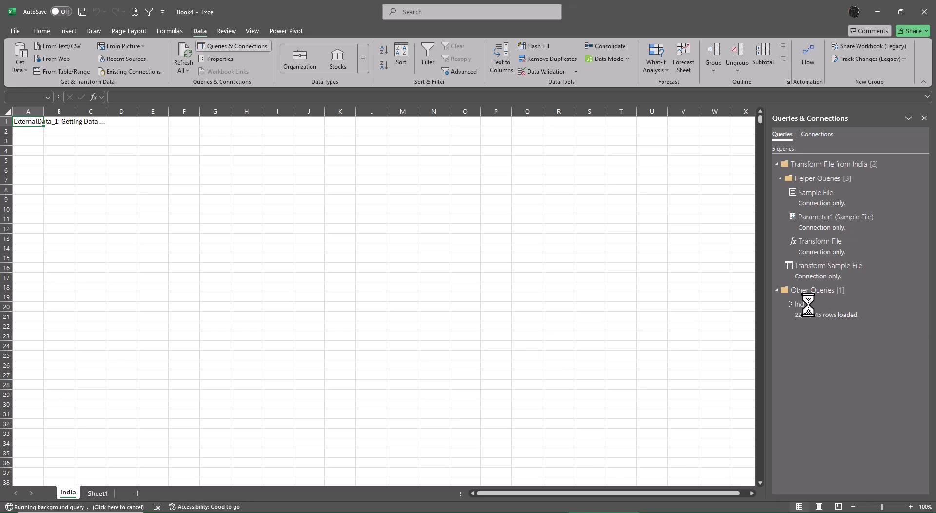
pyautogui.moveTo(806, 307)
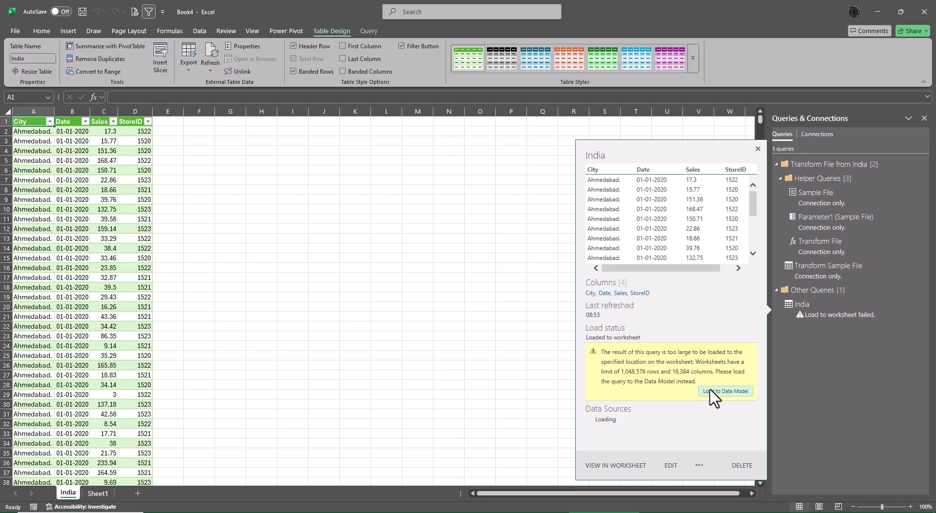
# Step: Close the workbook without saving and create a new blank workbook
pyautogui.click(923, 12)
pyautogui.click(507, 315)
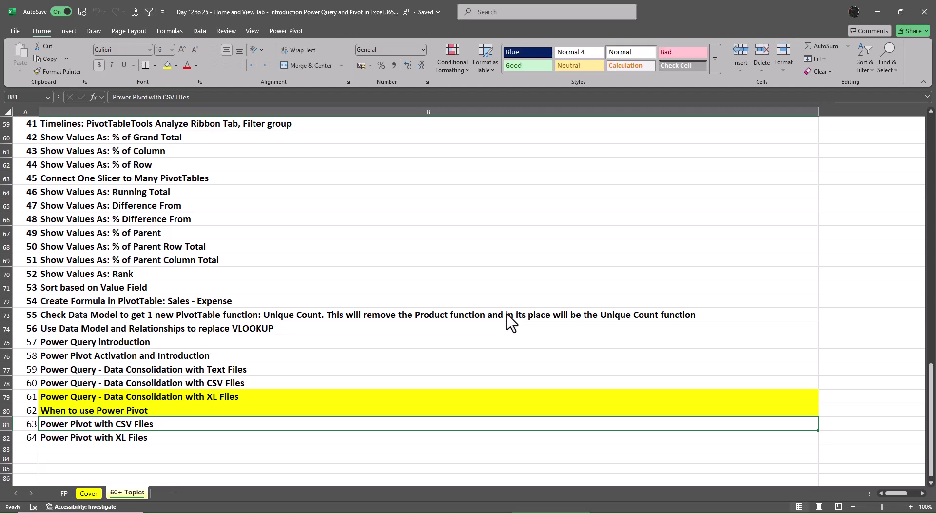
pyautogui.hotkey('ctrl', 'n')
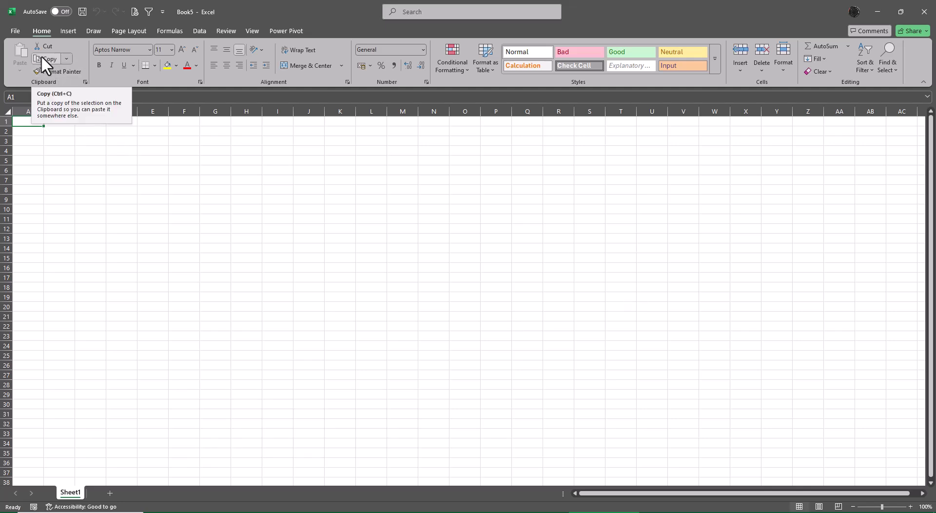
# Step: Get data from the Power Pivot folder's India subfolder in the new workbook and open it in Power Query for transformation
pyautogui.click(200, 31)
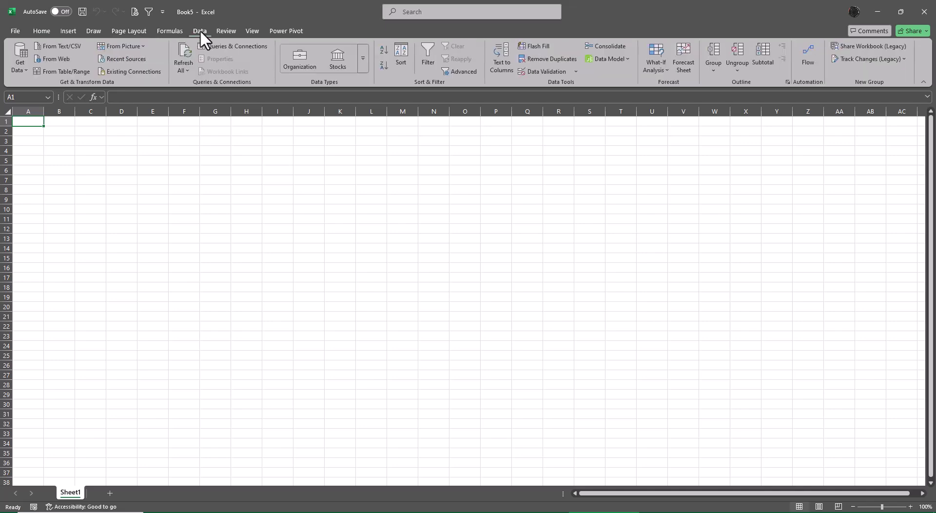
pyautogui.click(21, 68)
pyautogui.moveTo(64, 86)
pyautogui.click(155, 185)
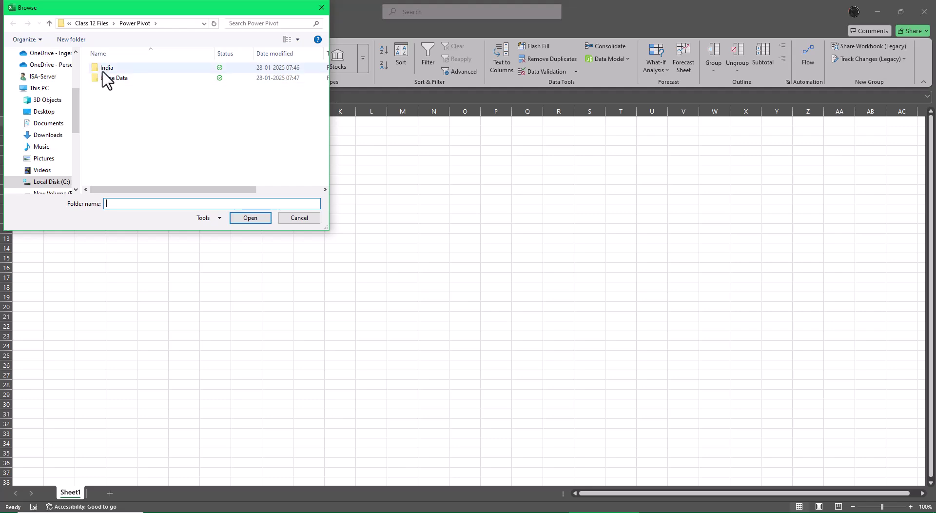
pyautogui.click(106, 68)
pyautogui.click(250, 218)
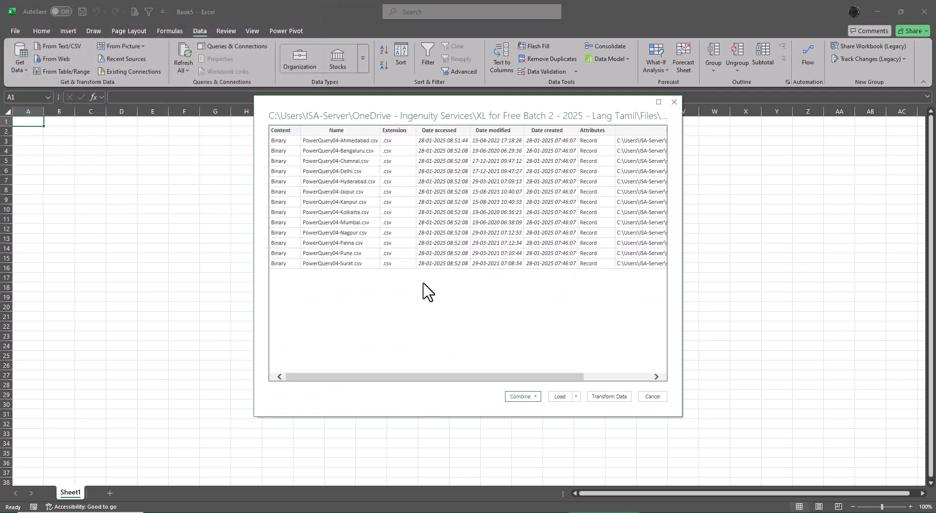
pyautogui.click(609, 397)
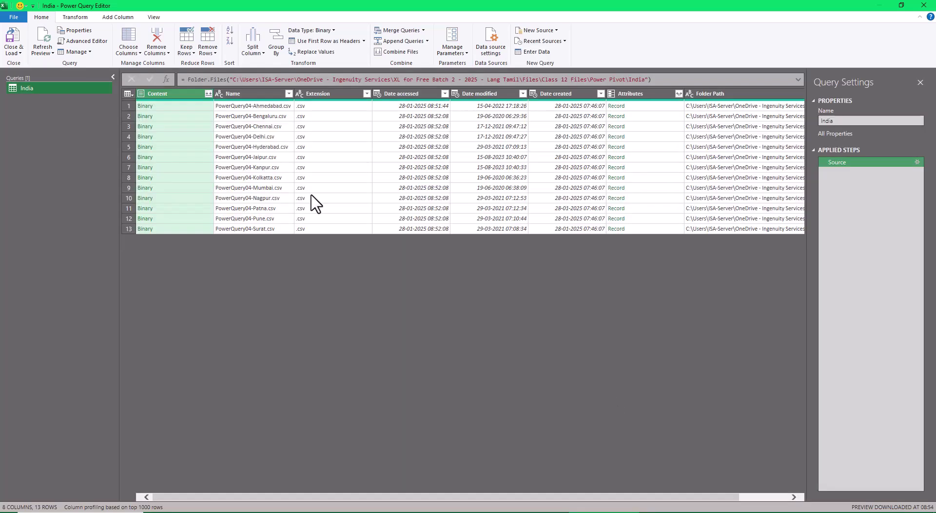
# Step: Keep only the Content column and combine the India CSV files with the first file as the sample
pyautogui.rightClick(178, 95)
pyautogui.click(215, 124)
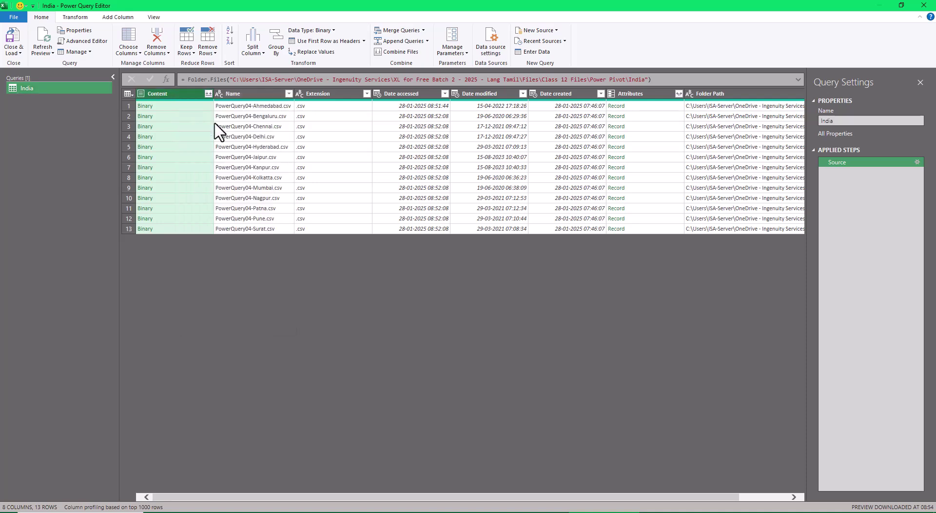
pyautogui.click(209, 94)
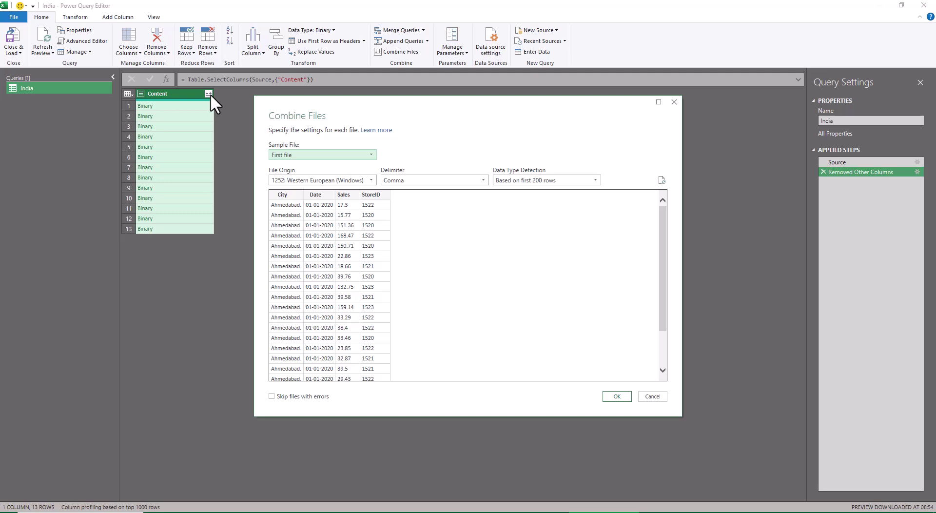
pyautogui.click(617, 396)
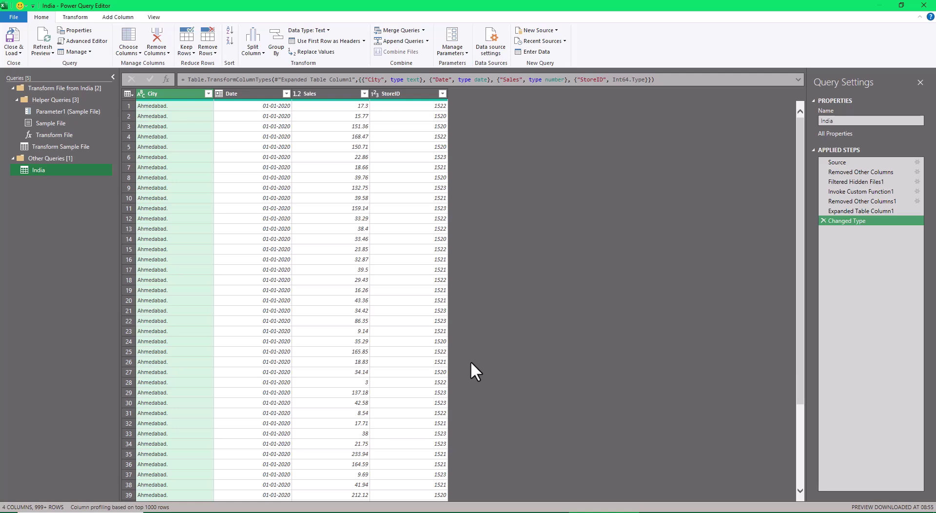
# Step: Load the combined India query as a connection only and add its data to the Data Model
pyautogui.click(15, 53)
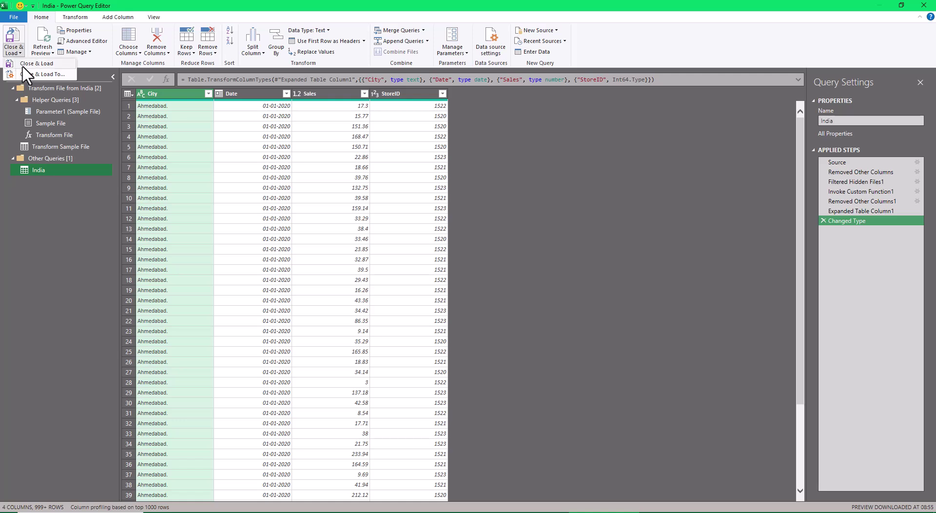
pyautogui.click(28, 71)
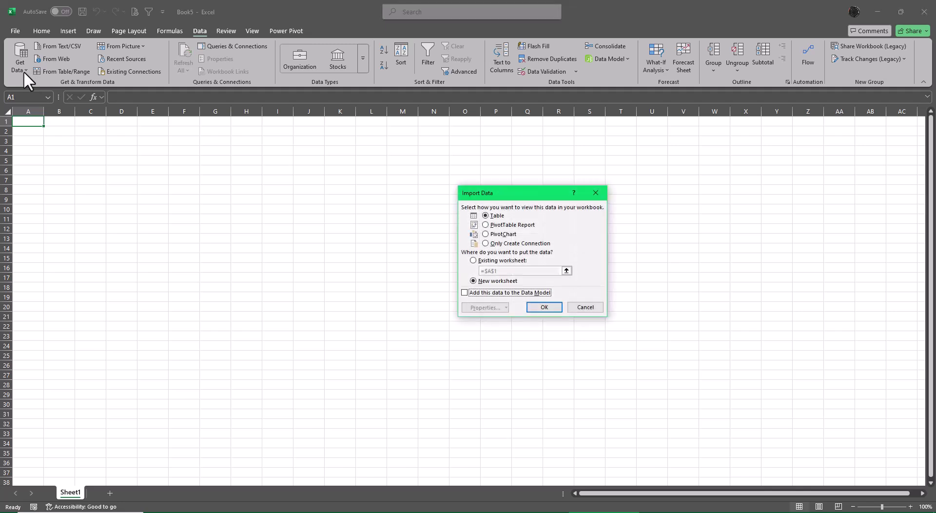
pyautogui.moveTo(466, 193); pyautogui.dragTo(314, 186)
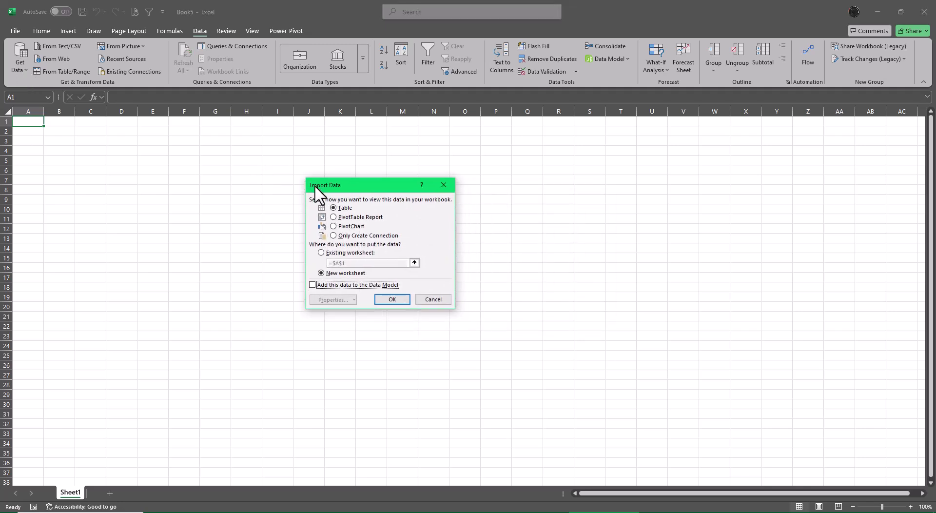
pyautogui.click(357, 237)
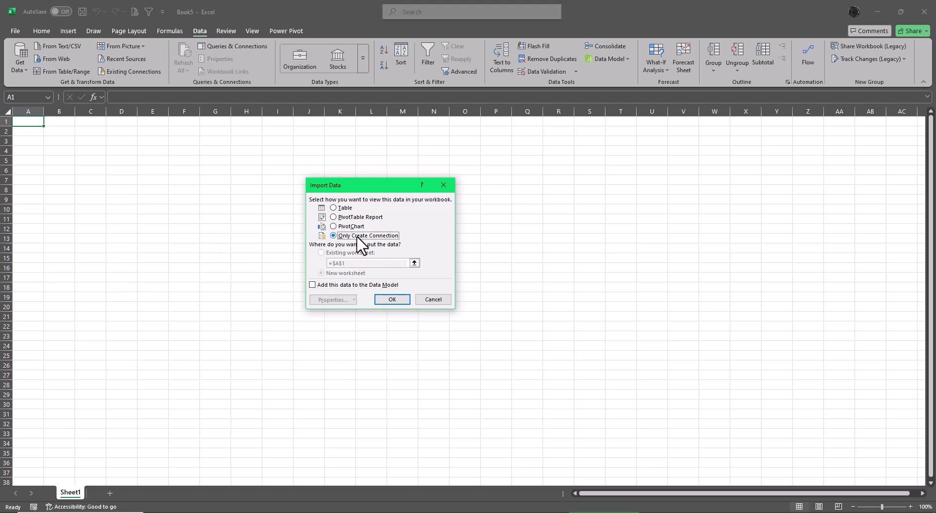
pyautogui.click(313, 285)
pyautogui.click(390, 300)
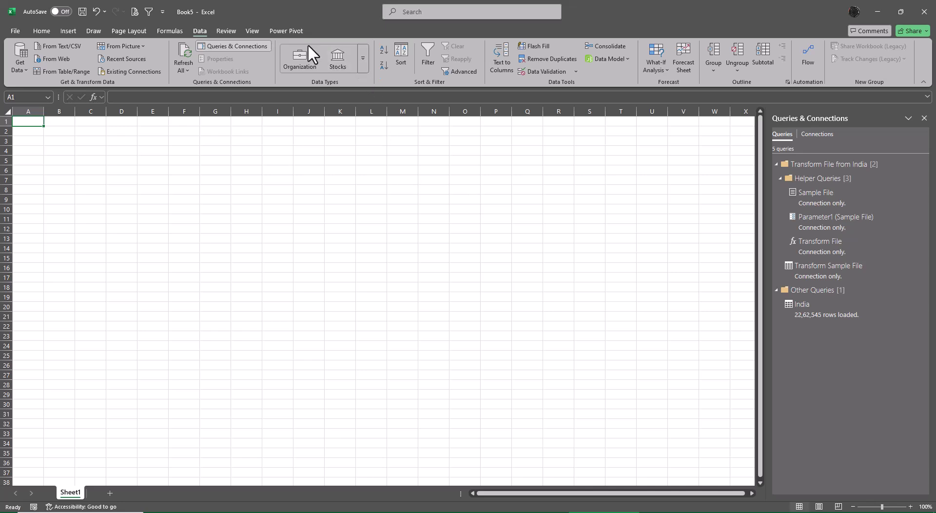
# Step: Open the data model in Power Pivot and create a vertical chart and table on the existing worksheet at Sheet1 cell A1
pyautogui.click(291, 31)
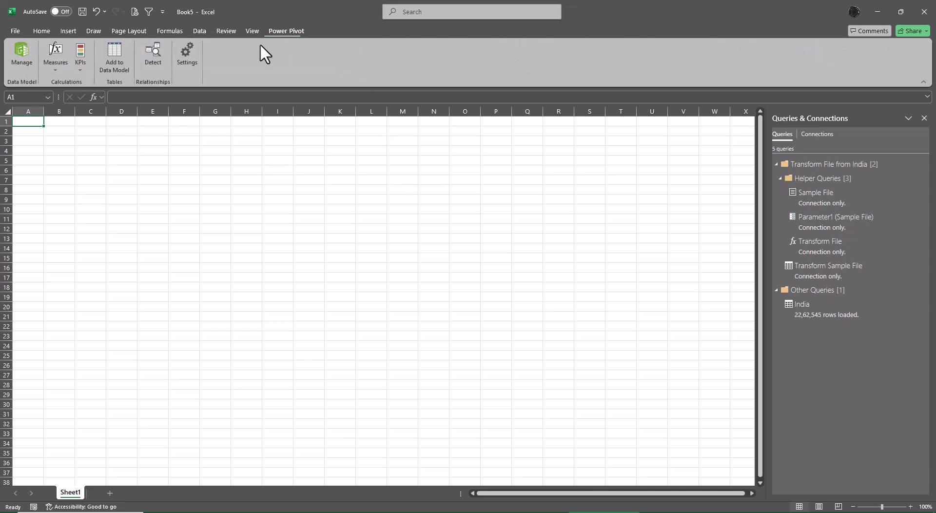
pyautogui.click(23, 54)
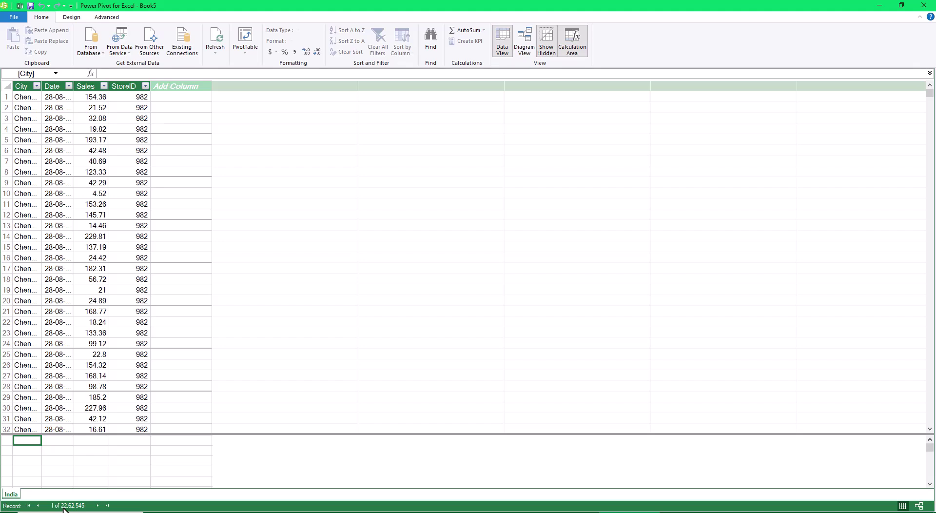
pyautogui.click(247, 51)
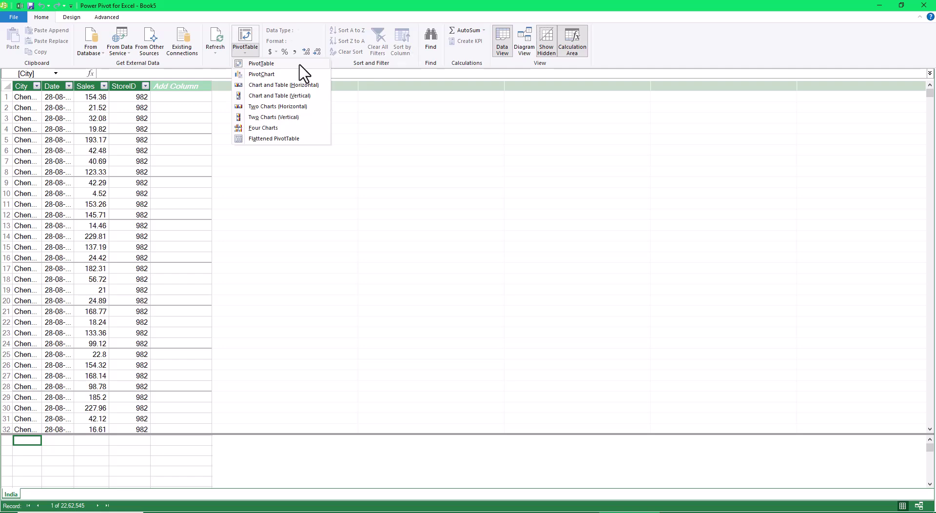
pyautogui.click(305, 97)
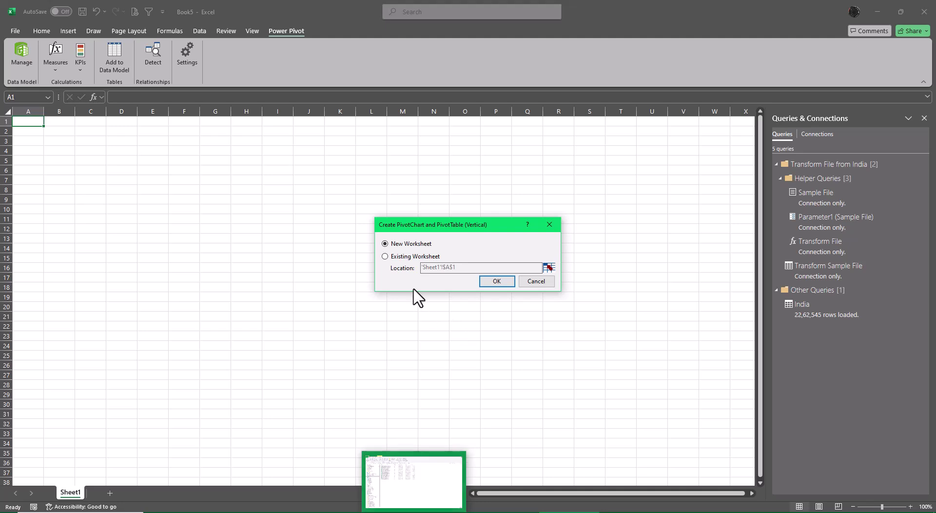
pyautogui.click(396, 258)
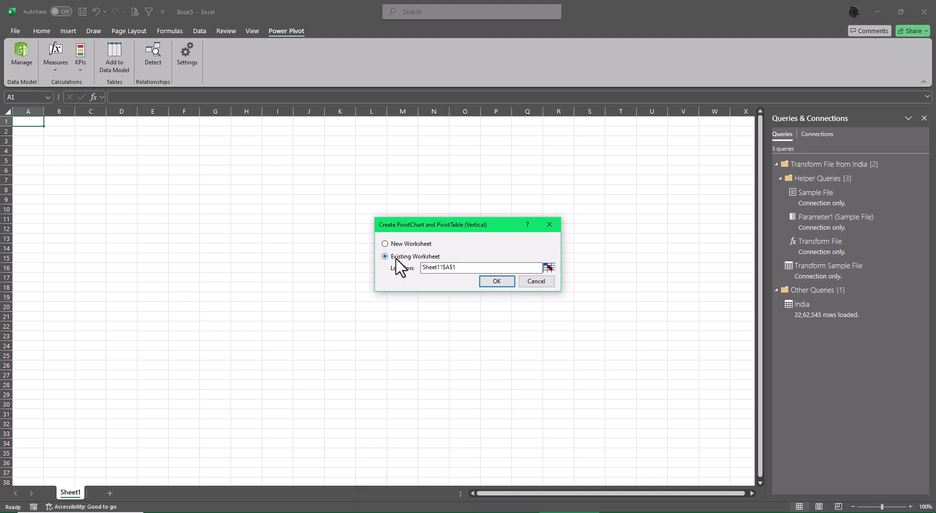
pyautogui.click(504, 282)
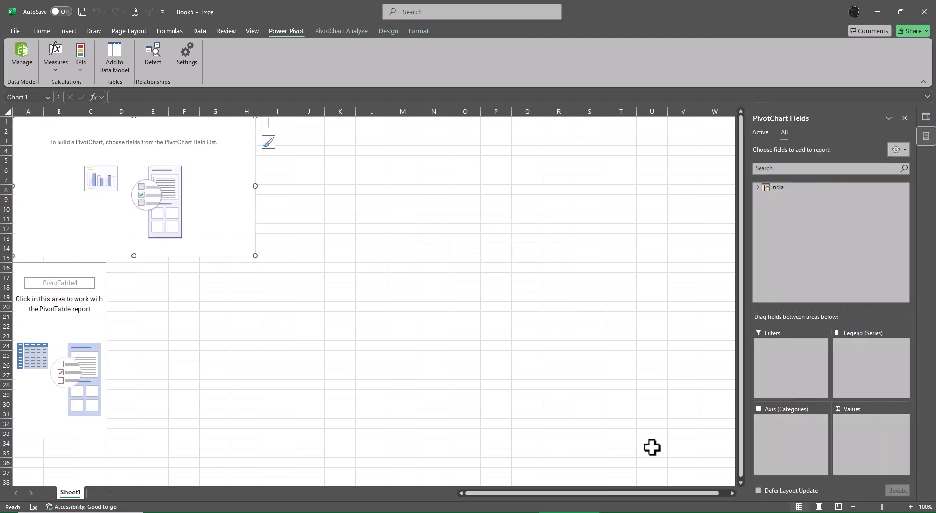
# Step: Add the India table's City field to the PivotChart's axis and Sales to its values
pyautogui.click(756, 186)
pyautogui.click(773, 195)
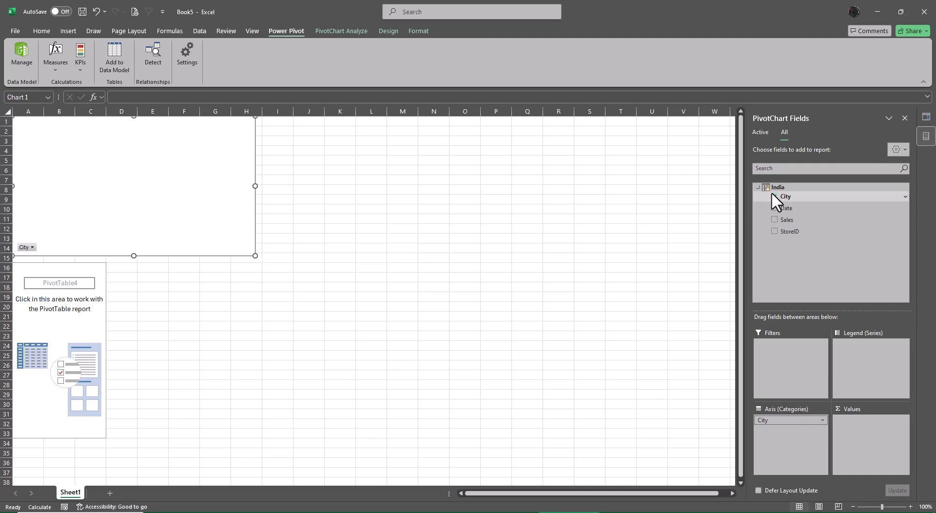
pyautogui.click(776, 219)
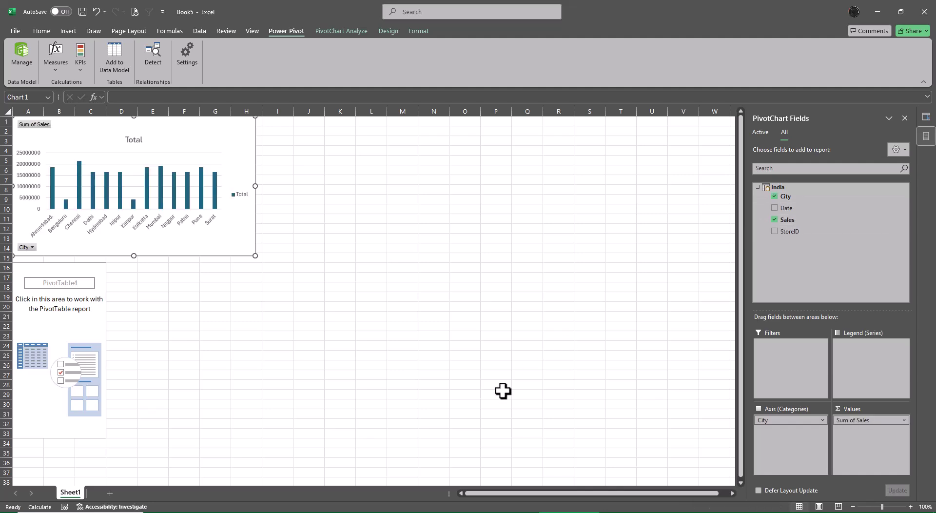
# Step: Add the India table's City field to the PivotTable's rows and Sales to its values
pyautogui.click(53, 267)
pyautogui.click(758, 187)
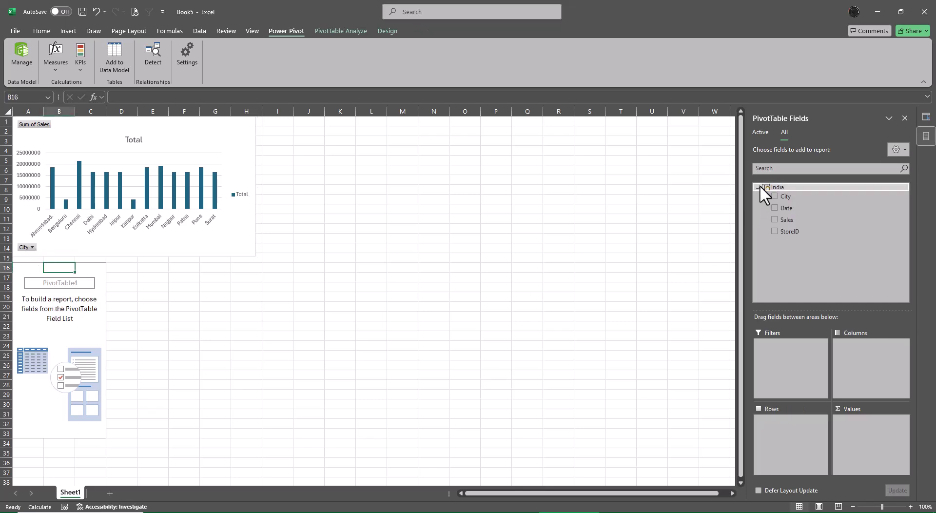
pyautogui.click(775, 196)
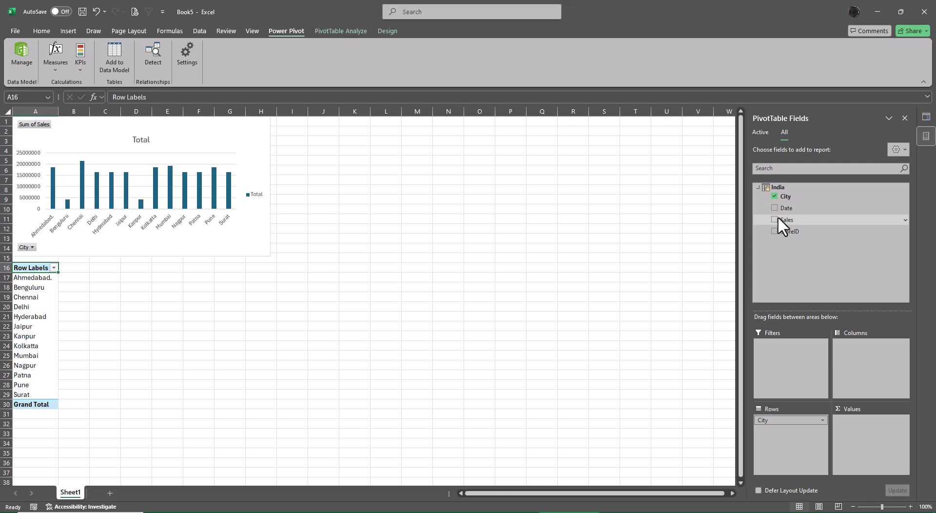
pyautogui.click(775, 220)
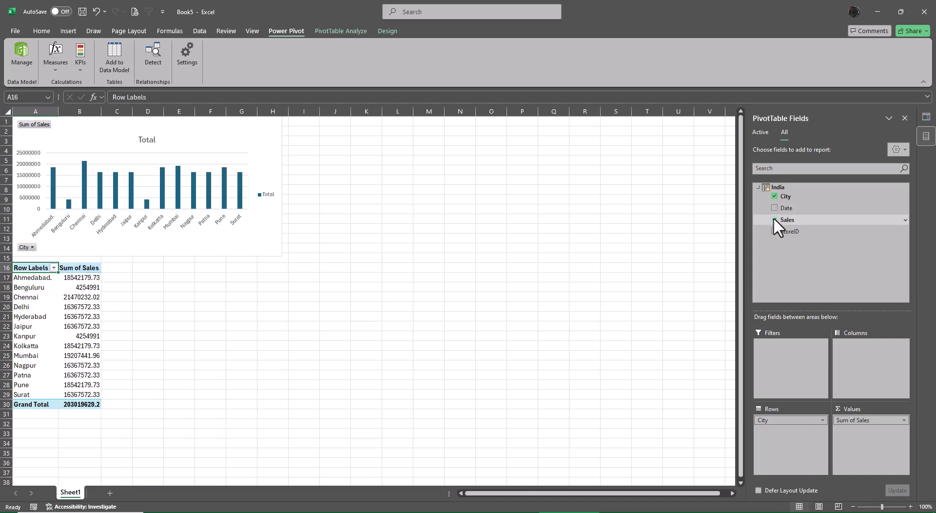
# Step: Open the India query in Power Query, review its combined columns, and return to the worksheet
pyautogui.click(926, 117)
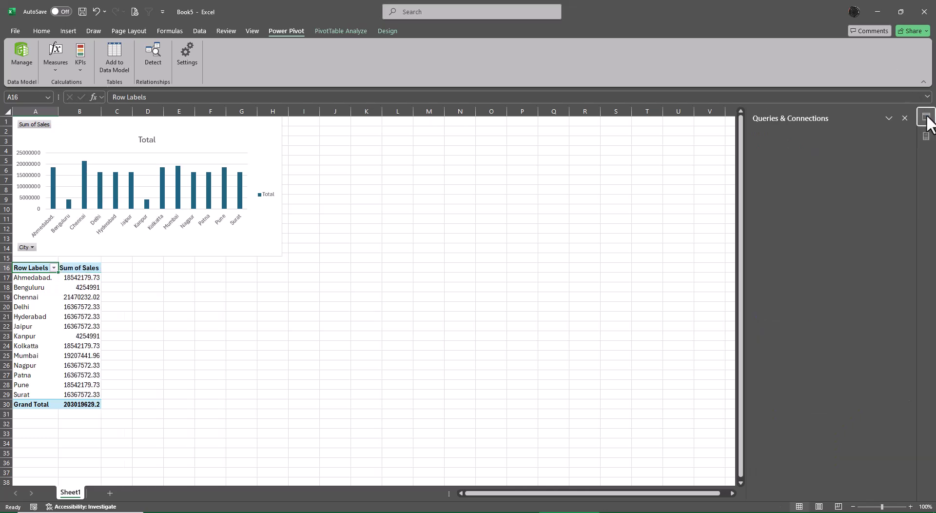
pyautogui.rightClick(799, 301)
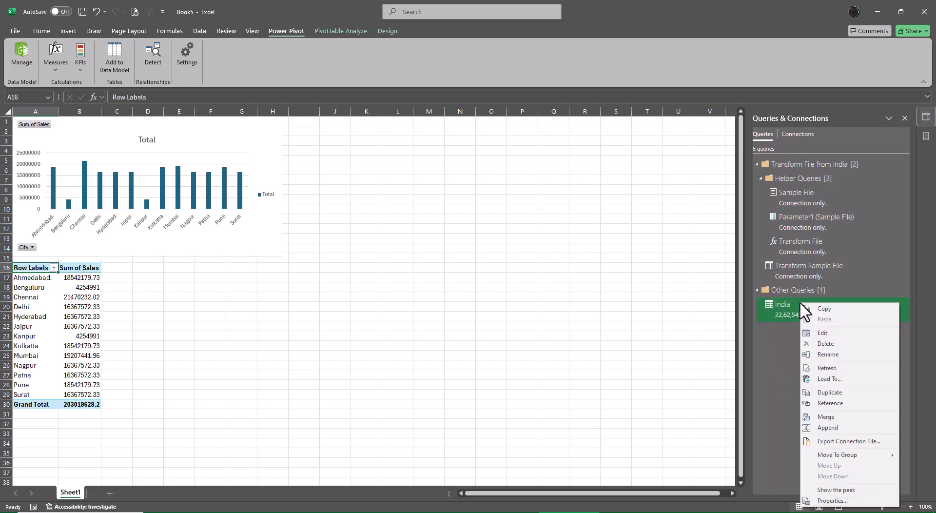
pyautogui.click(822, 331)
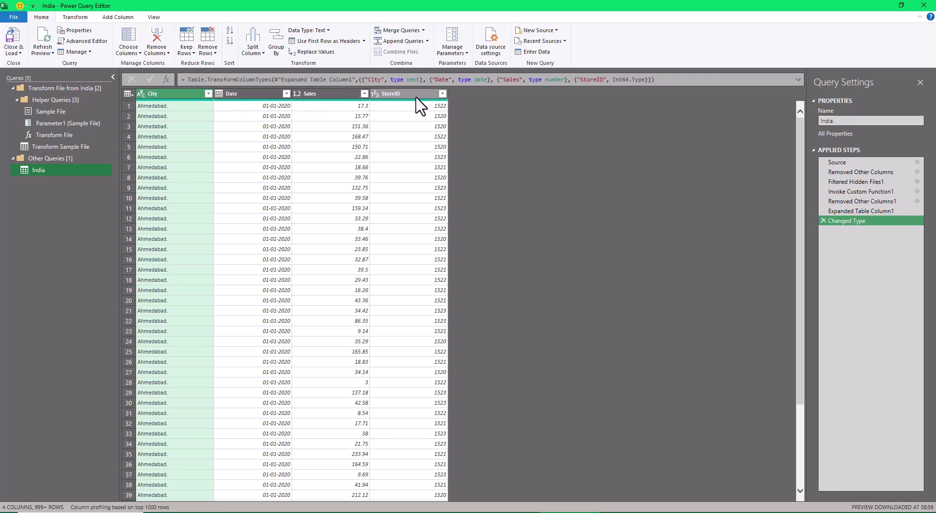
pyautogui.click(14, 40)
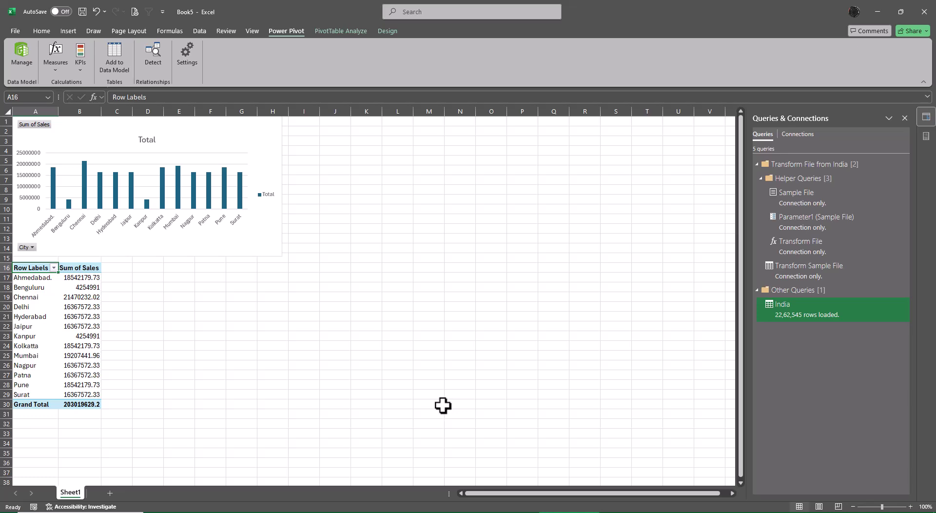
# Step: Remove the legend and the gridlines from the city sales PivotChart
pyautogui.scroll(3, 295, 407)
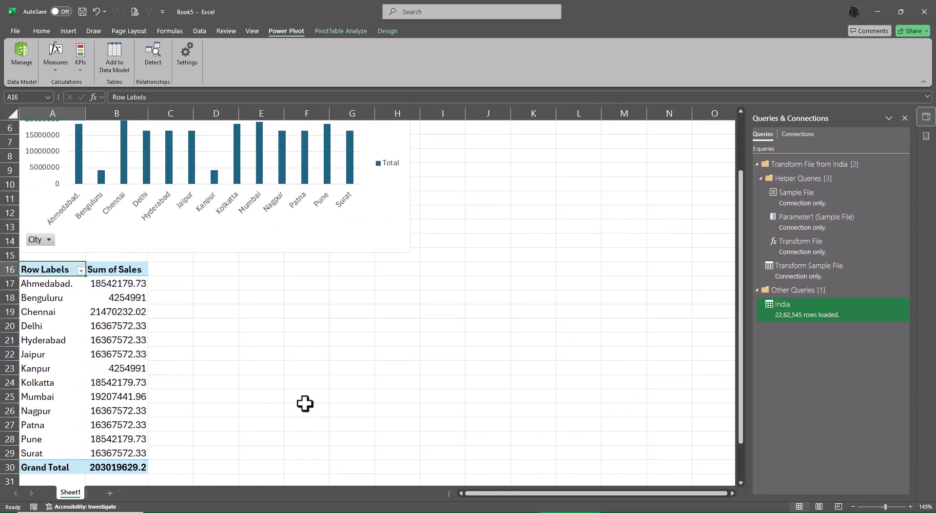
pyautogui.scroll(2, 305, 403)
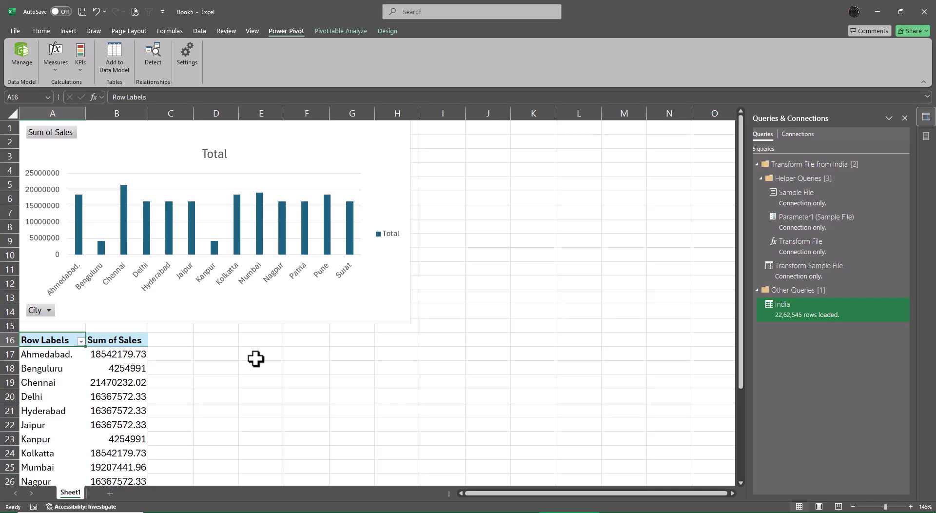
pyautogui.click(393, 237)
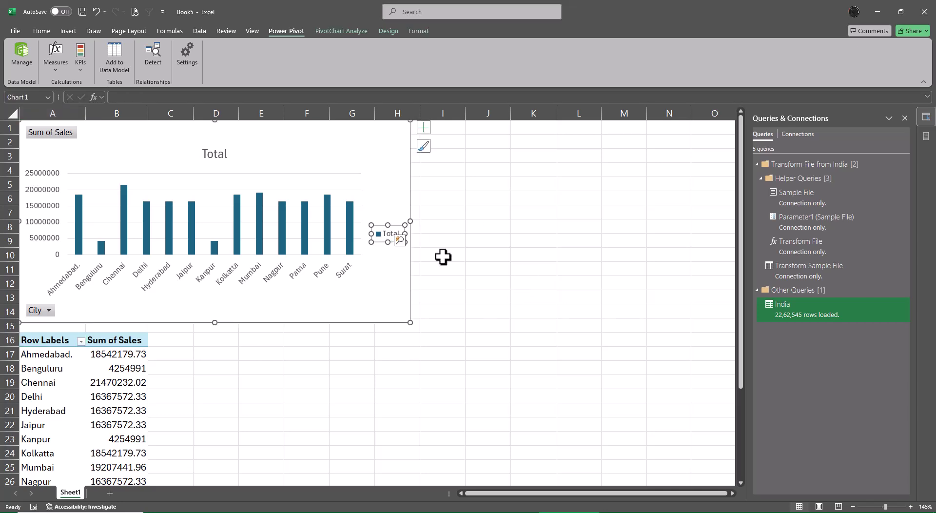
pyautogui.press('Delete')
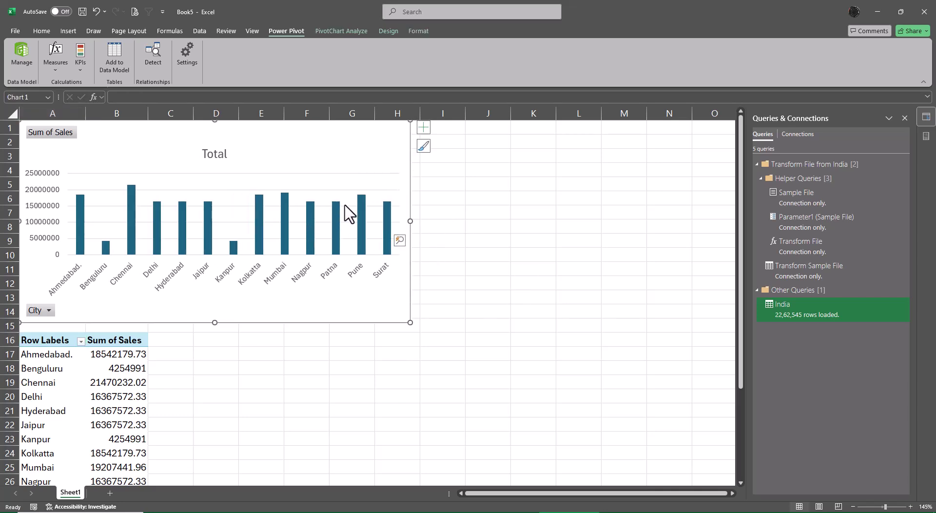
pyautogui.click(348, 209)
pyautogui.press('Delete')
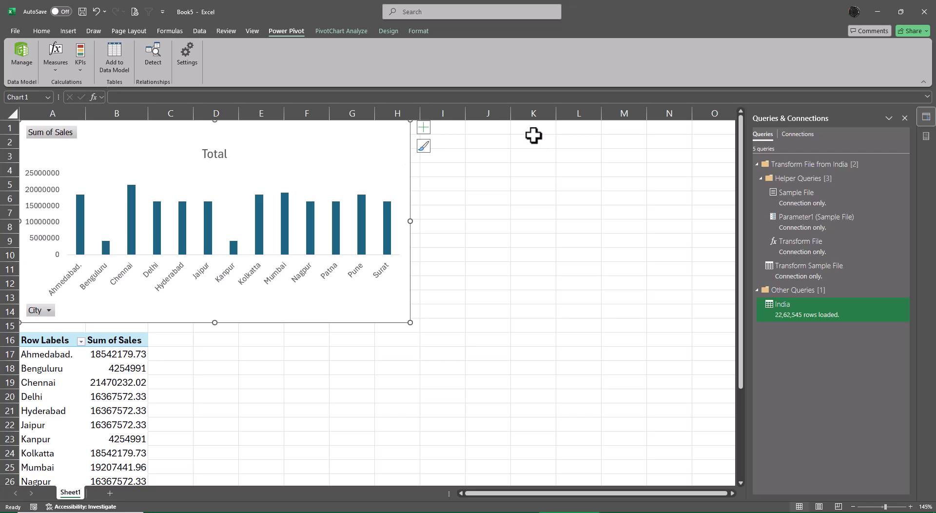
# Step: Enter "City Wise Sales in India" in cell J1
pyautogui.click(490, 130)
pyautogui.write('City Wise Sales in India')
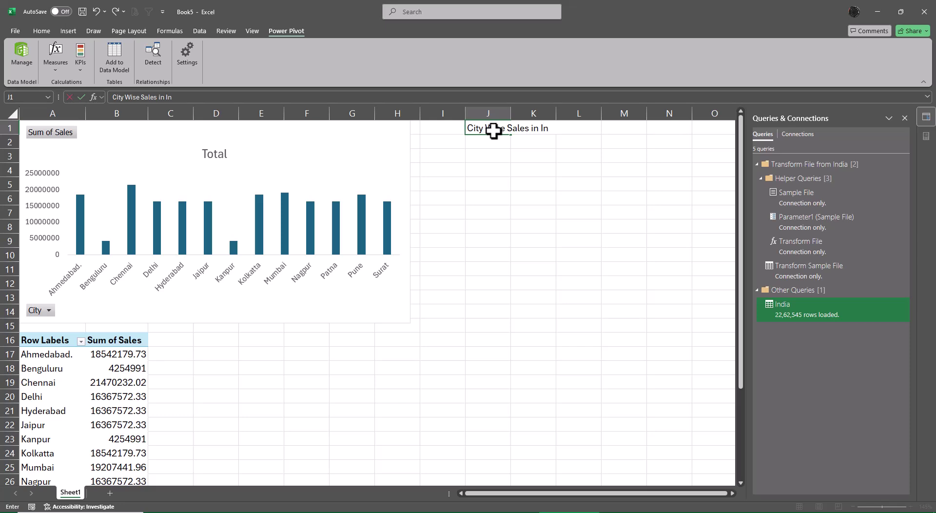
# Step: Try to link the PivotChart's title to cell J1 with a formula reference
pyautogui.click(224, 154)
pyautogui.click(139, 97)
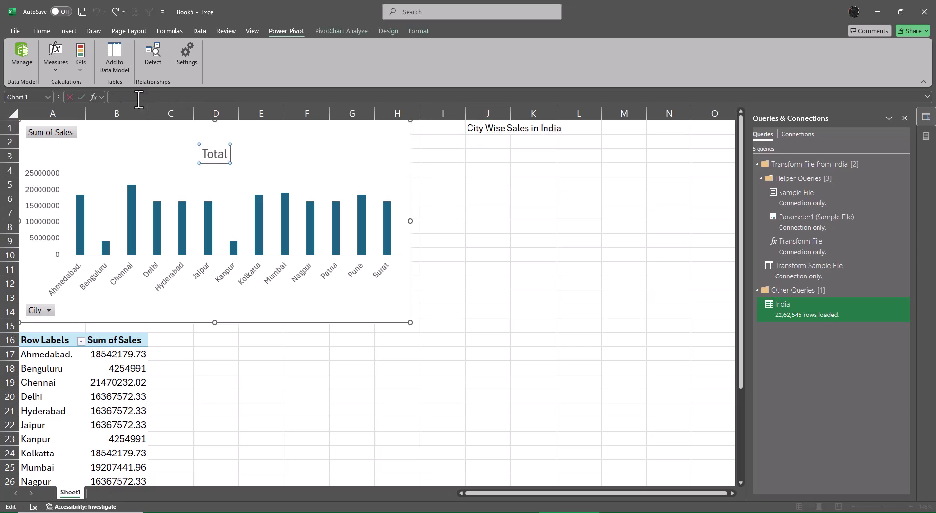
pyautogui.write('=')
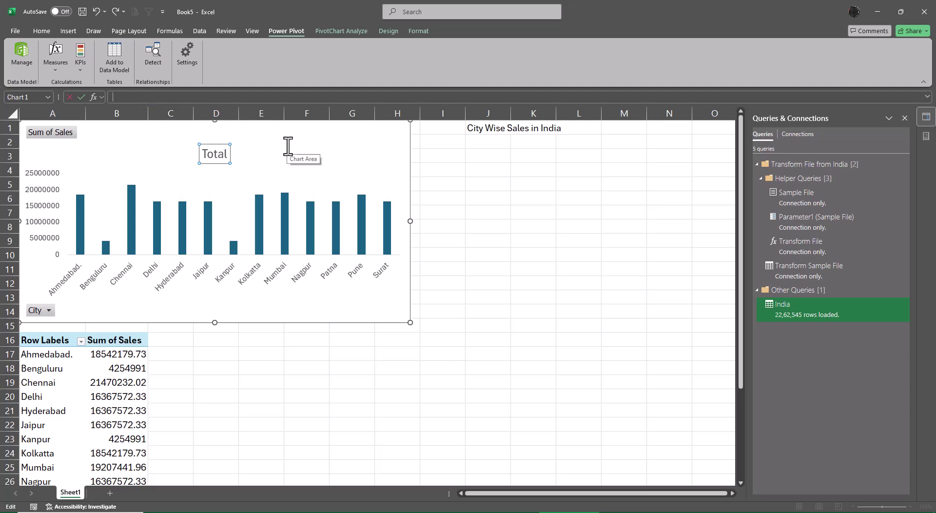
pyautogui.click(479, 125)
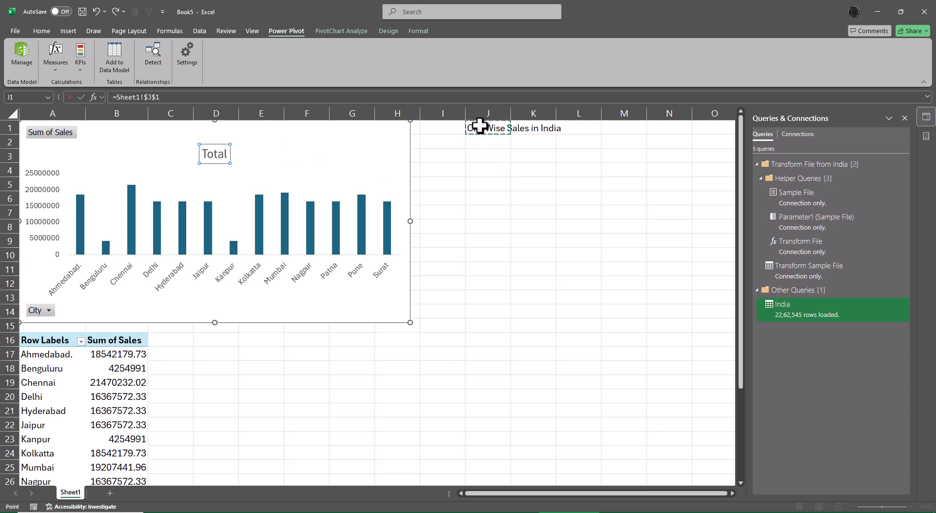
pyautogui.press('Return')
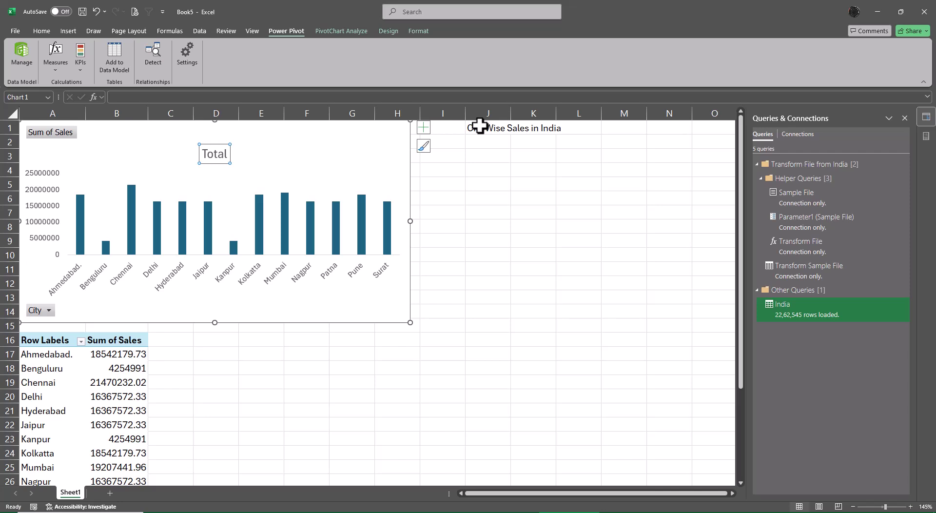
# Step: Try to replace the chart title with the text copied from cell J1
pyautogui.doubleClick(480, 128)
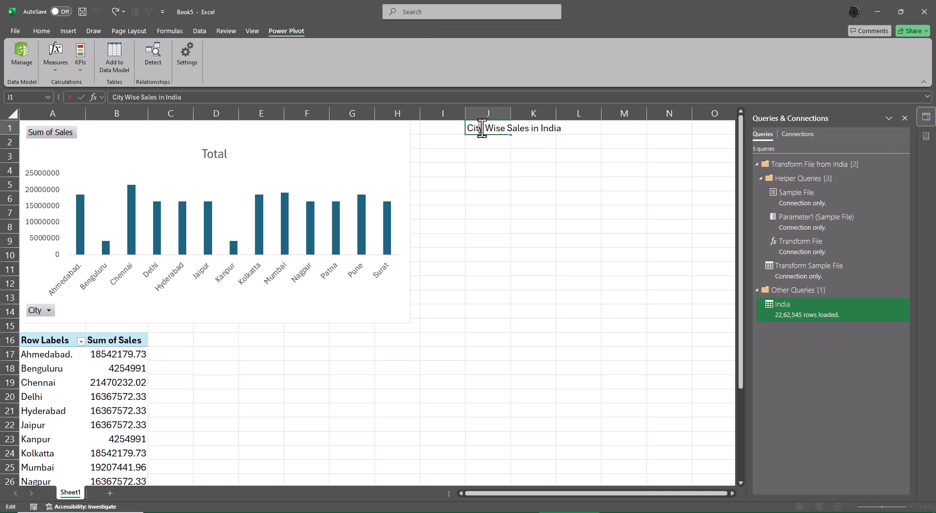
pyautogui.tripleClick(481, 129)
pyautogui.hotkey('ctrl', 'c')
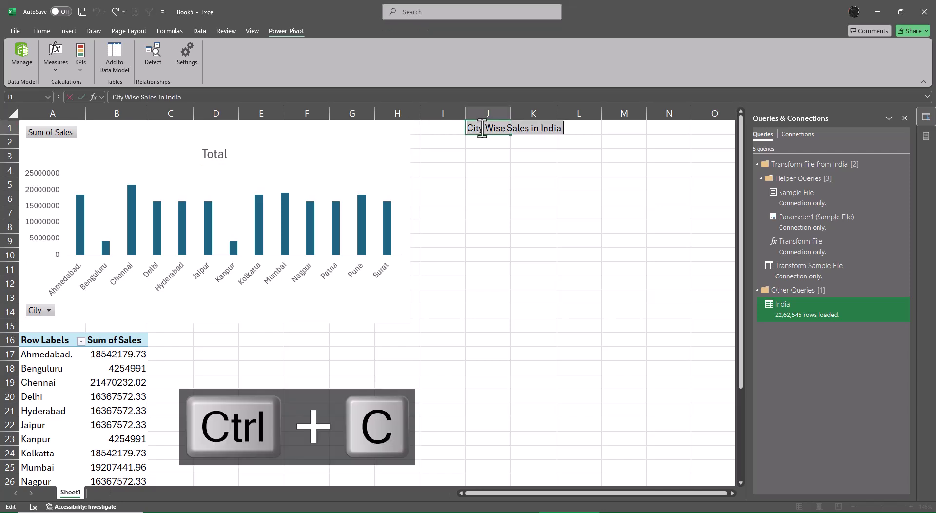
pyautogui.click(222, 154)
pyautogui.click(223, 154)
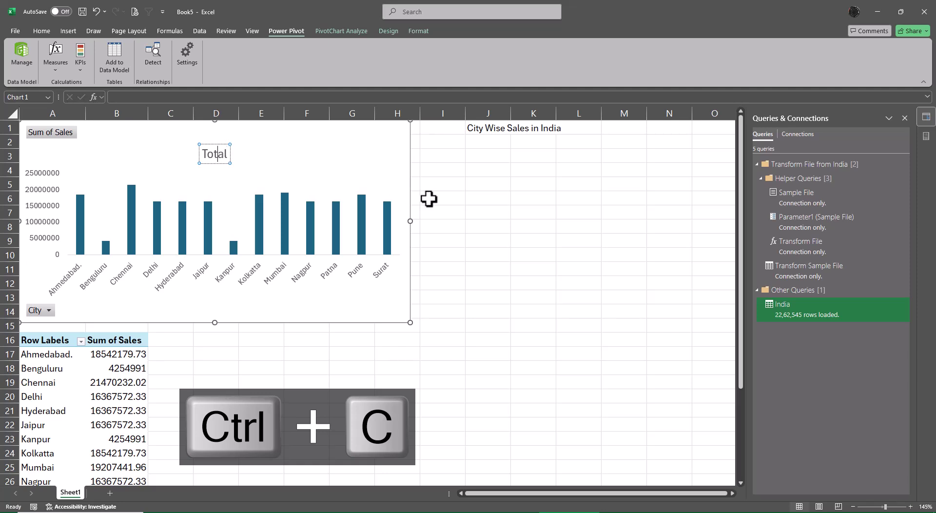
pyautogui.press('Home')
pyautogui.hotkey('shift', 'End')
pyautogui.press('Delete')
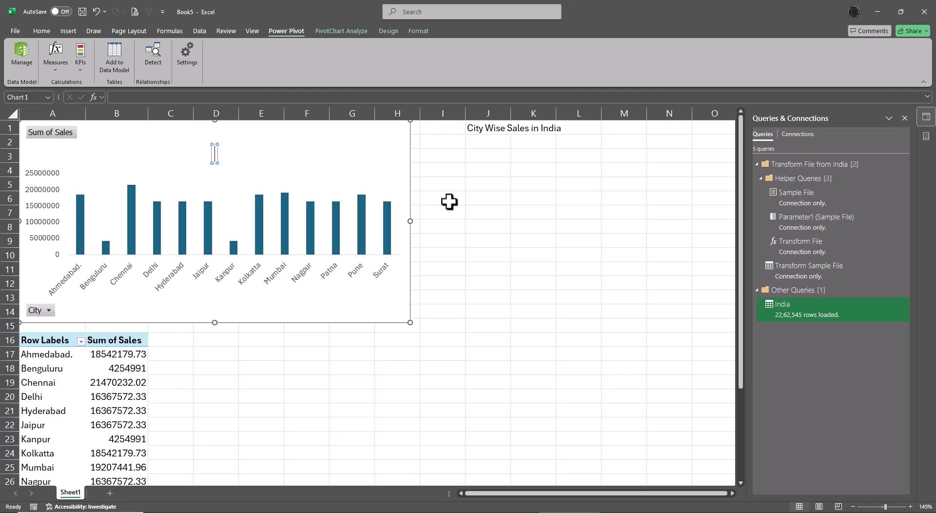
pyautogui.hotkey('ctrl', 'v')
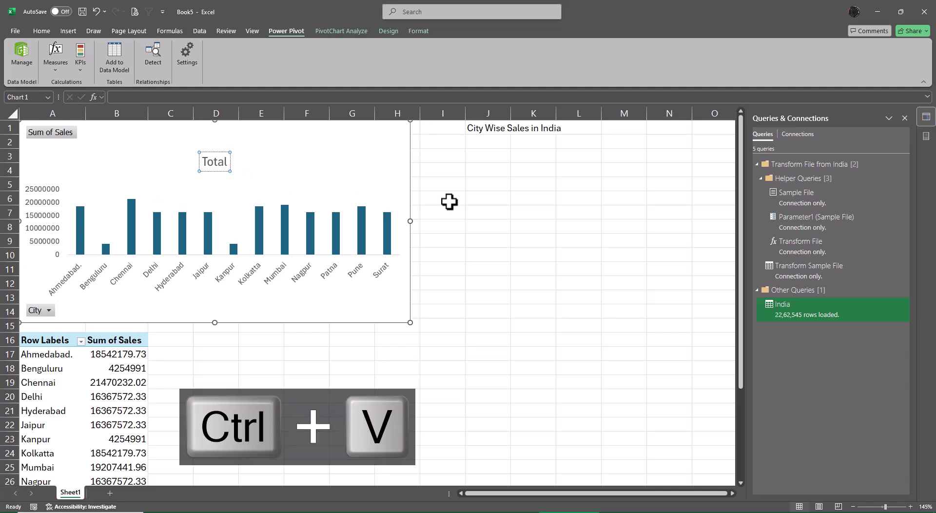
pyautogui.press('BackSpace')
pyautogui.press('BackSpace')
pyautogui.press('BackSpace')
pyautogui.press('BackSpace')
pyautogui.press('BackSpace')
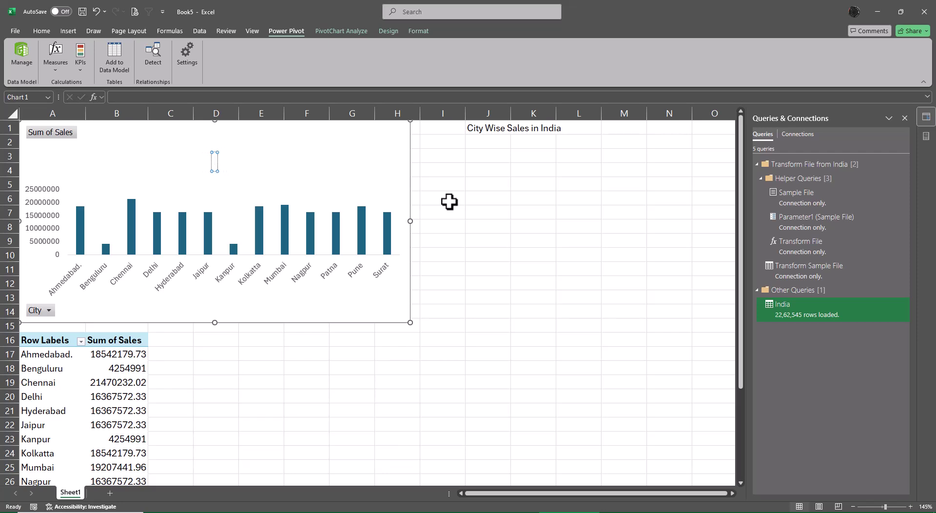
# Step: Copy the full text of cell J1 and add the chart title element back to the PivotChart
pyautogui.doubleClick(476, 129)
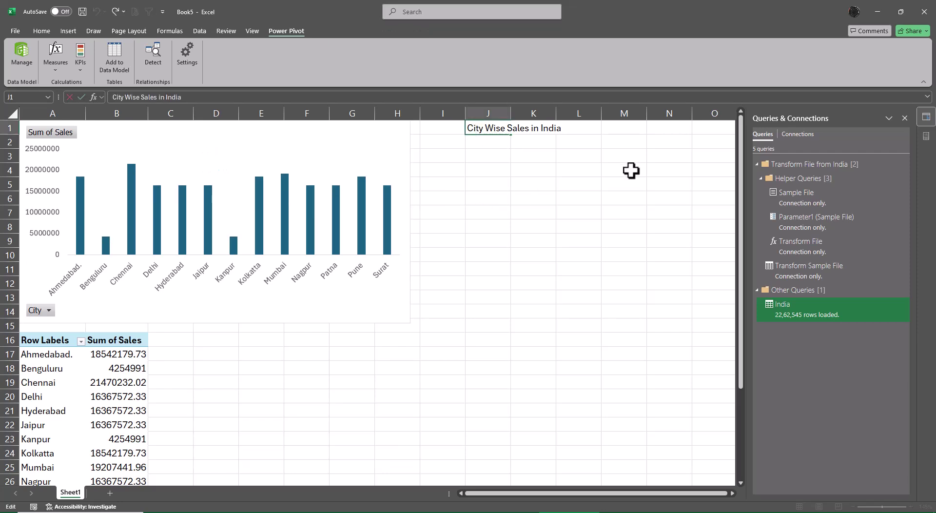
pyautogui.hotkey('shift', 'End')
pyautogui.hotkey('ctrl', 'c')
pyautogui.press('Escape')
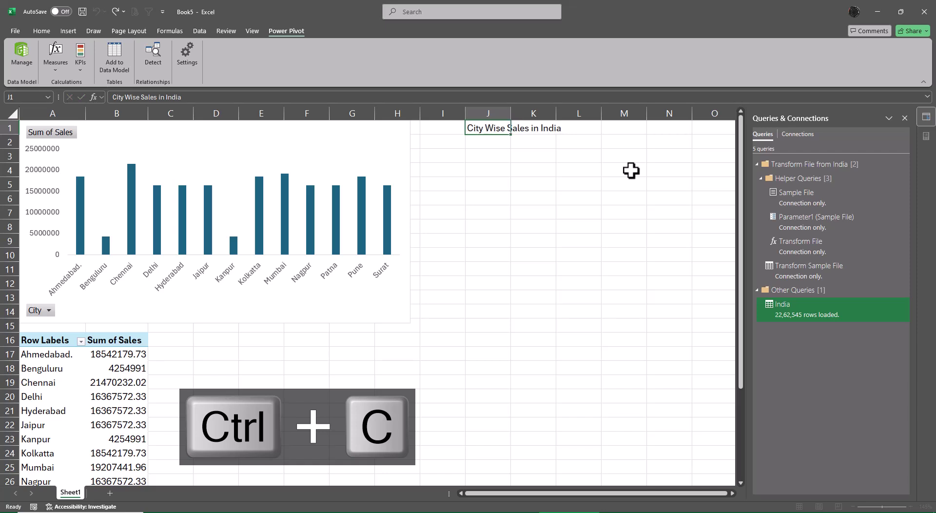
pyautogui.click(366, 146)
pyautogui.click(423, 128)
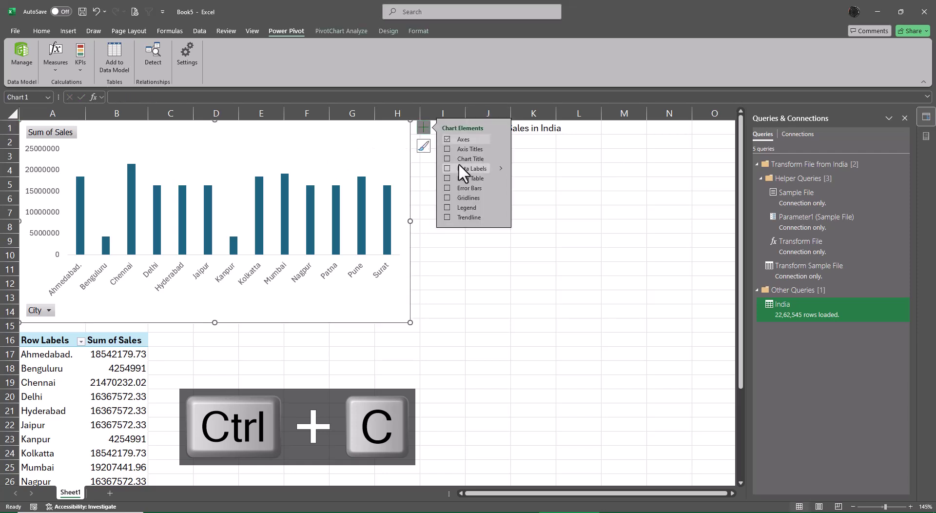
pyautogui.click(447, 158)
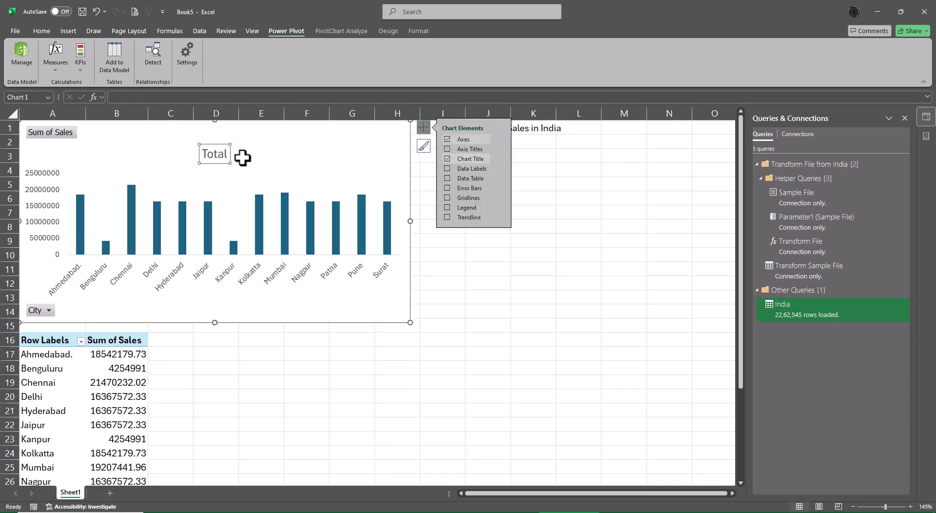
# Step: Replace the chart title's text with the copied "City Wise Sales in India"
pyautogui.click(211, 154)
pyautogui.press('Delete')
pyautogui.press('Delete')
pyautogui.press('Delete')
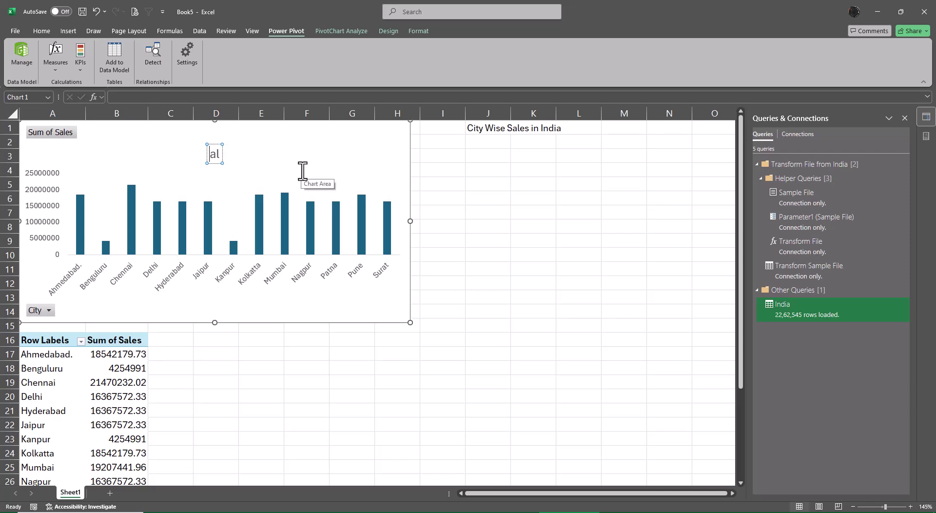
pyautogui.press('BackSpace')
pyautogui.press('BackSpace')
pyautogui.hotkey('ctrl', 'v')
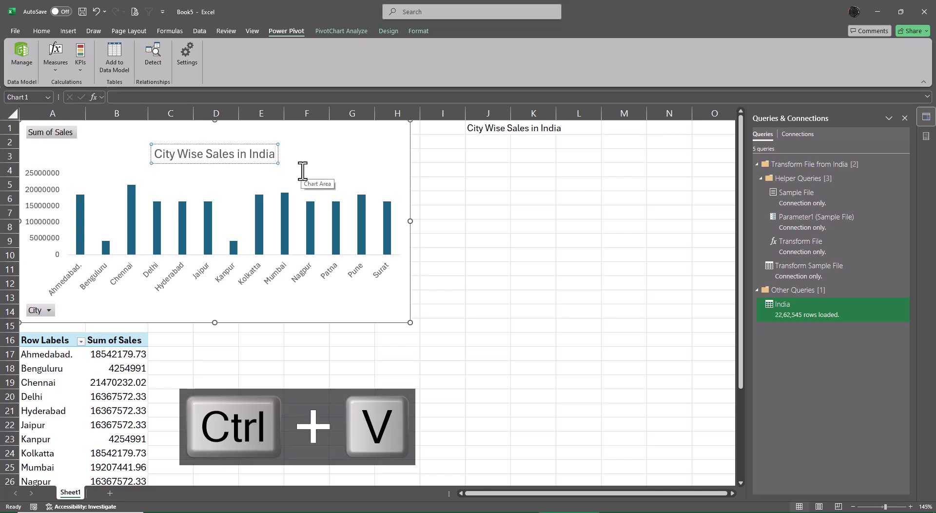
pyautogui.click(573, 295)
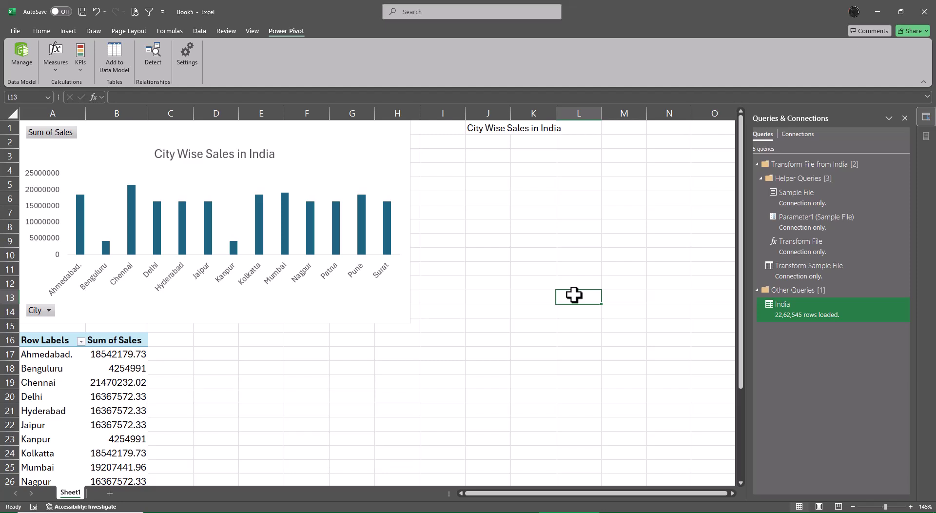
# Step: Add data labels to the sales columns of the PivotChart
pyautogui.click(391, 224)
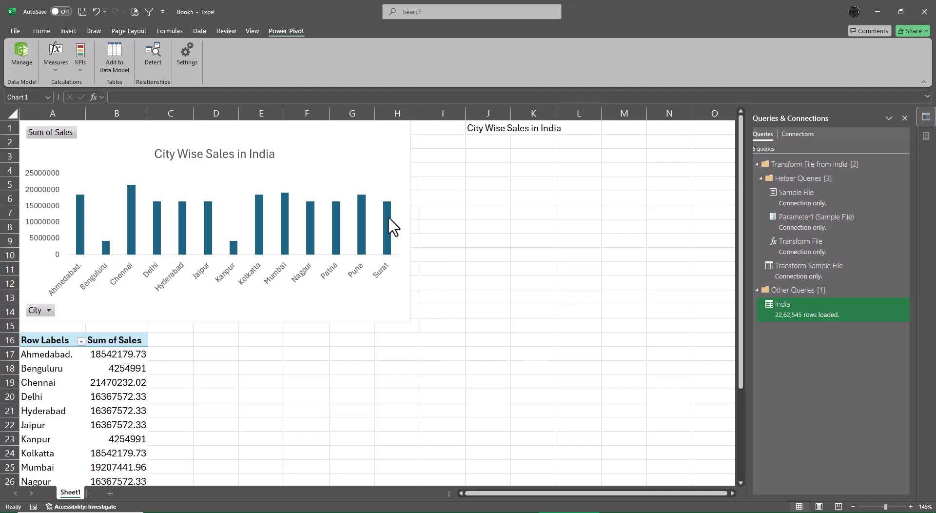
pyautogui.click(423, 128)
pyautogui.click(447, 158)
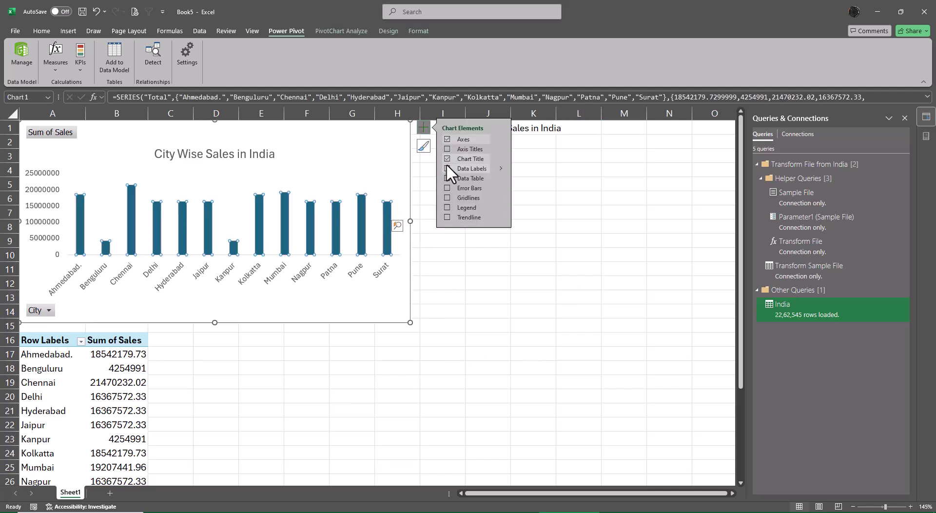
pyautogui.click(446, 168)
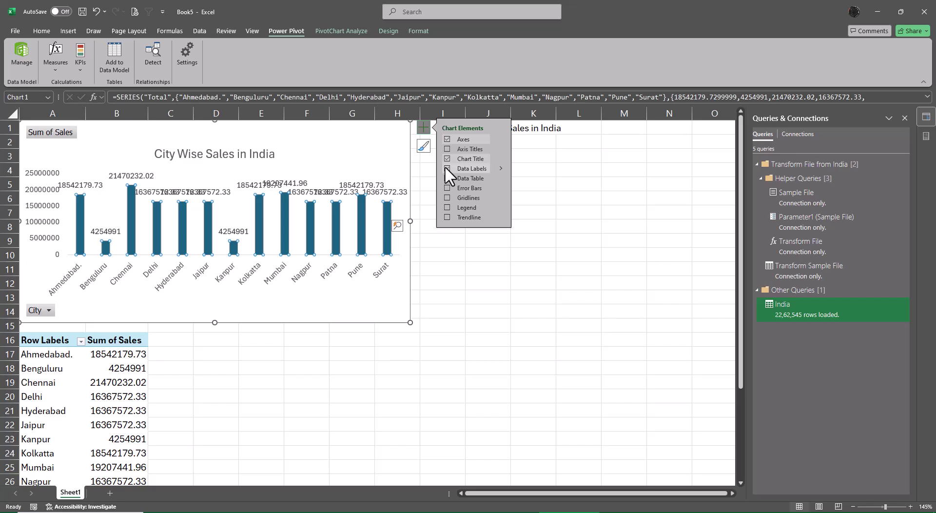
# Step: Set the display units of the PivotChart's vertical axis to Millions
pyautogui.click(51, 205)
pyautogui.rightClick(51, 206)
pyautogui.click(103, 321)
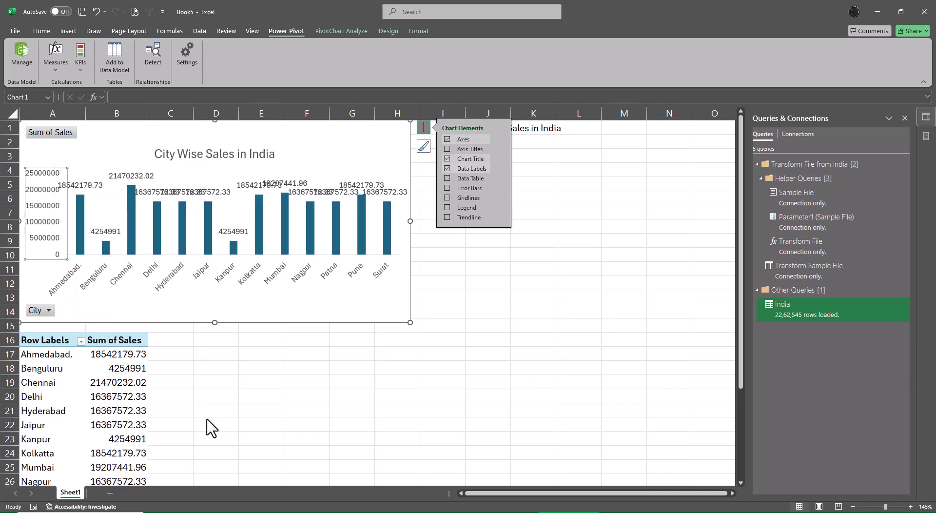
pyautogui.click(896, 319)
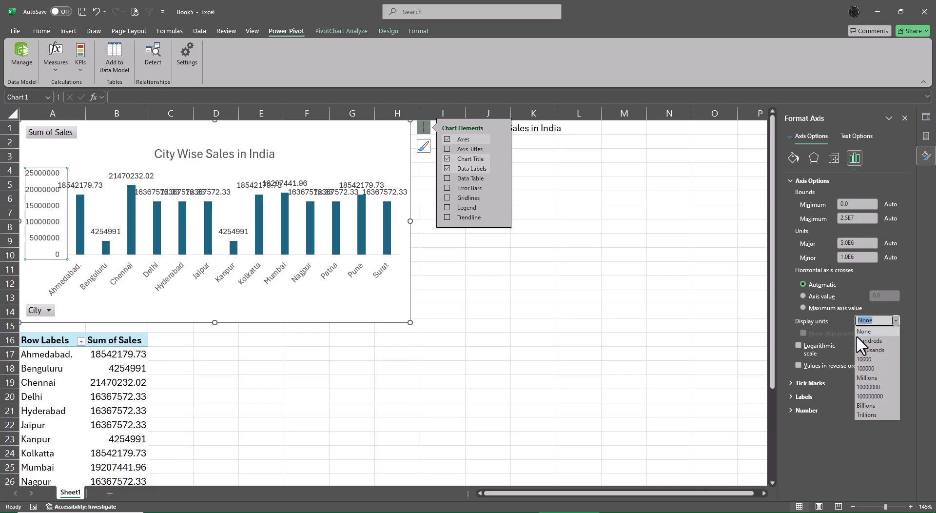
pyautogui.click(866, 377)
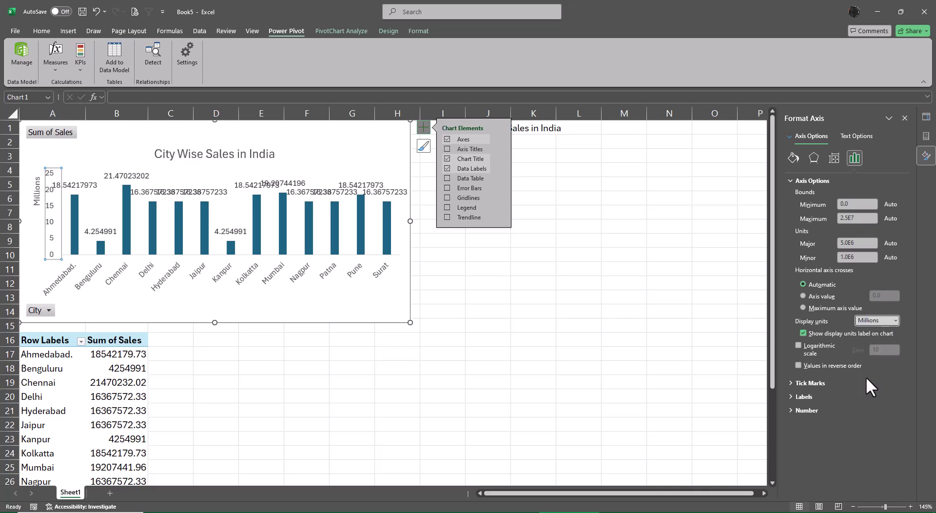
# Step: Format the PivotChart's data labels with the Accounting number category, using the ₹ symbol and 2 decimal places
pyautogui.click(109, 215)
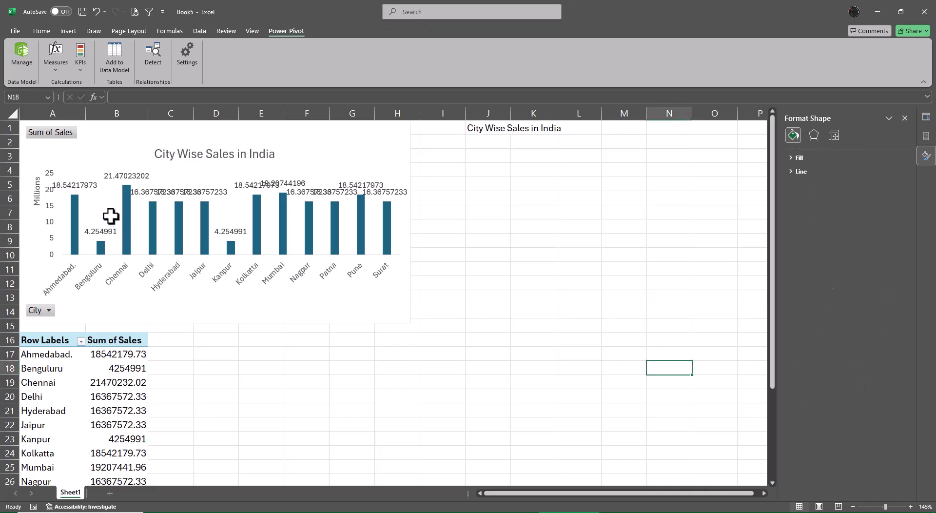
pyautogui.click(86, 184)
pyautogui.rightClick(85, 185)
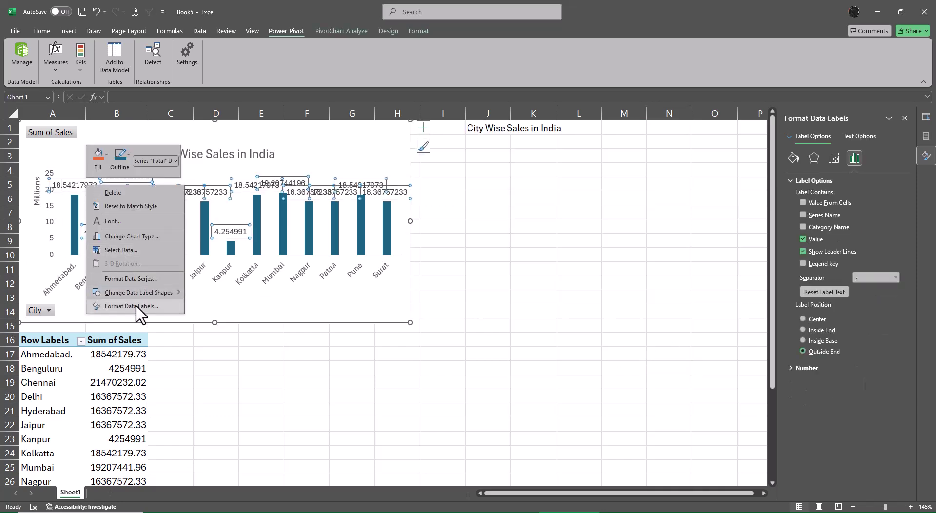
pyautogui.click(171, 308)
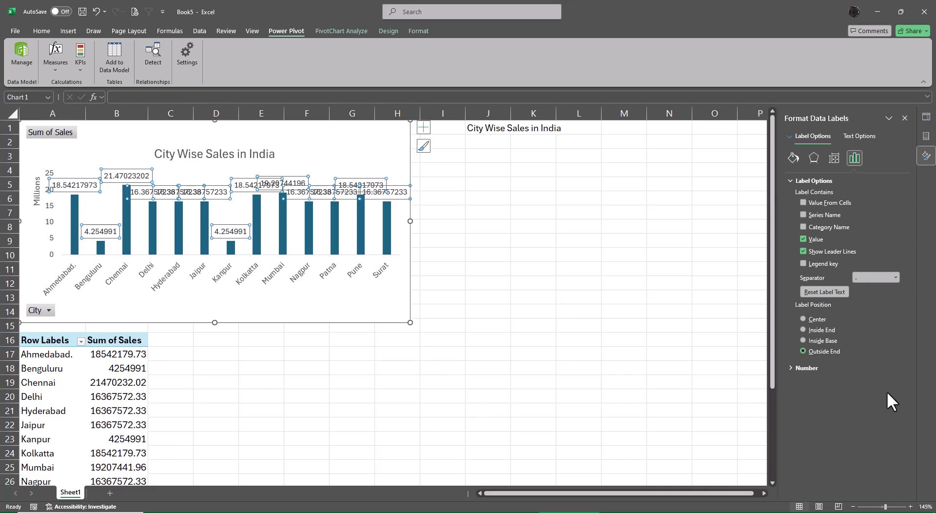
pyautogui.click(791, 367)
pyautogui.click(843, 391)
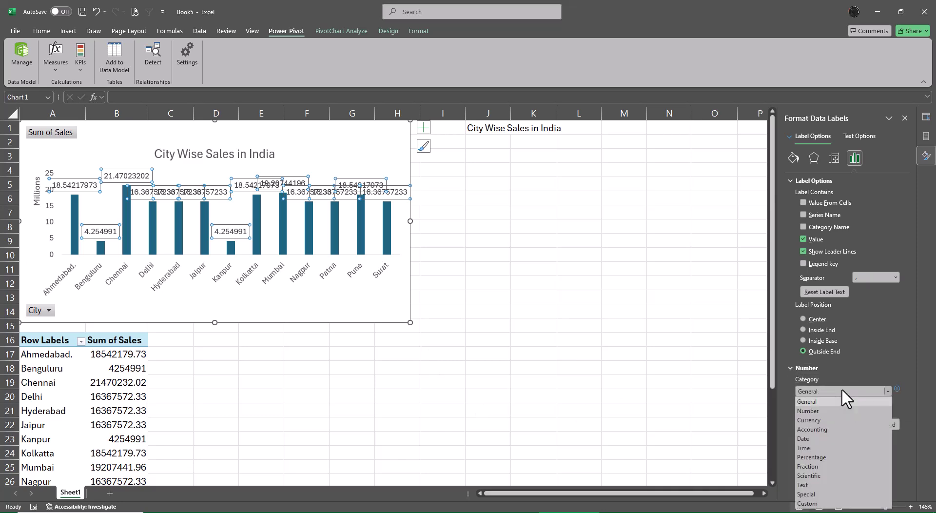
pyautogui.click(817, 410)
pyautogui.click(826, 391)
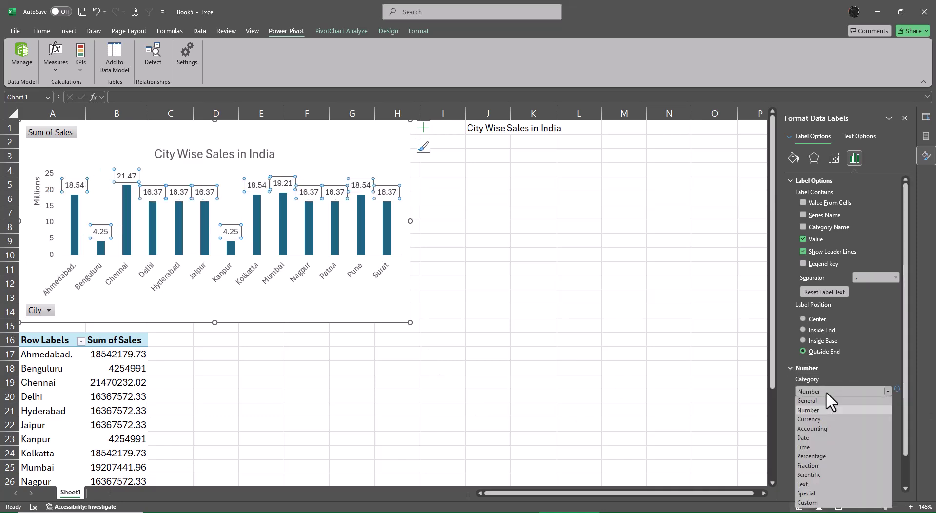
pyautogui.click(826, 431)
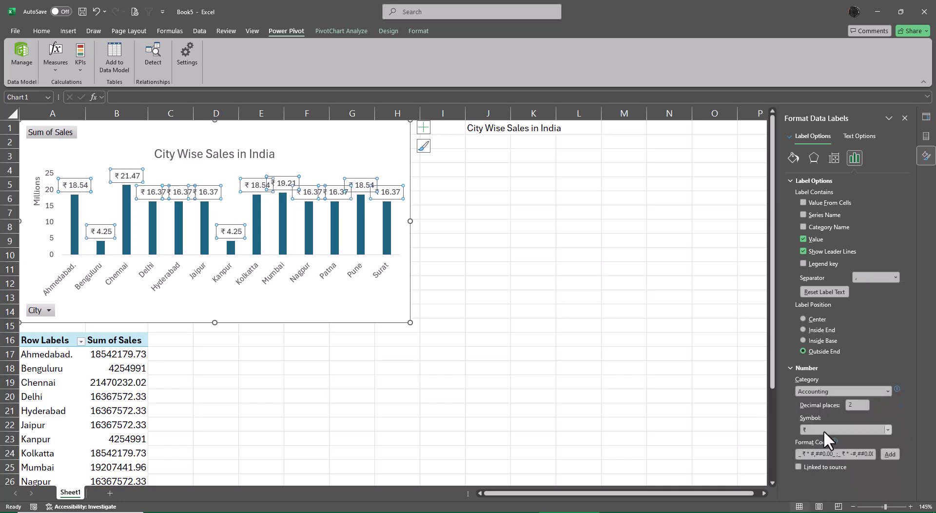
# Step: Widen the PivotChart so that it extends to the end of column I
pyautogui.click(412, 323)
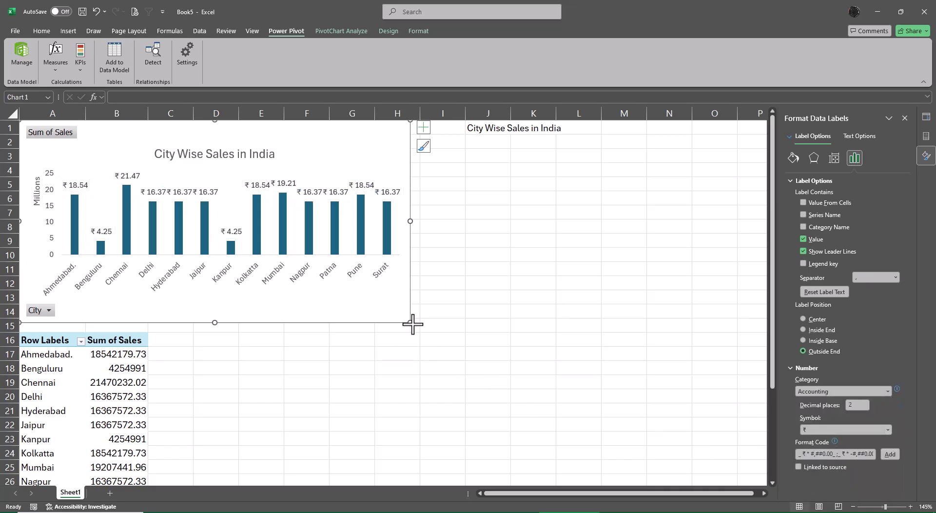
pyautogui.moveTo(412, 323); pyautogui.dragTo(464, 322)
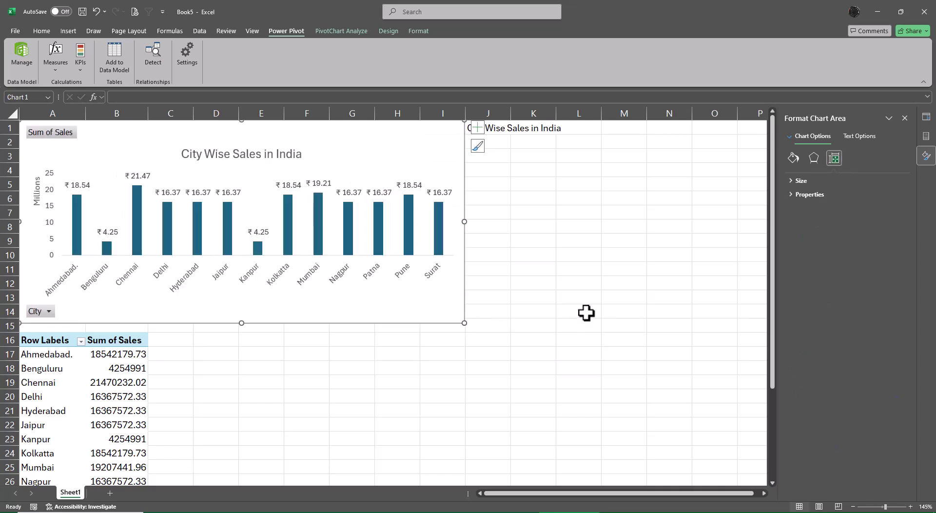
pyautogui.click(585, 312)
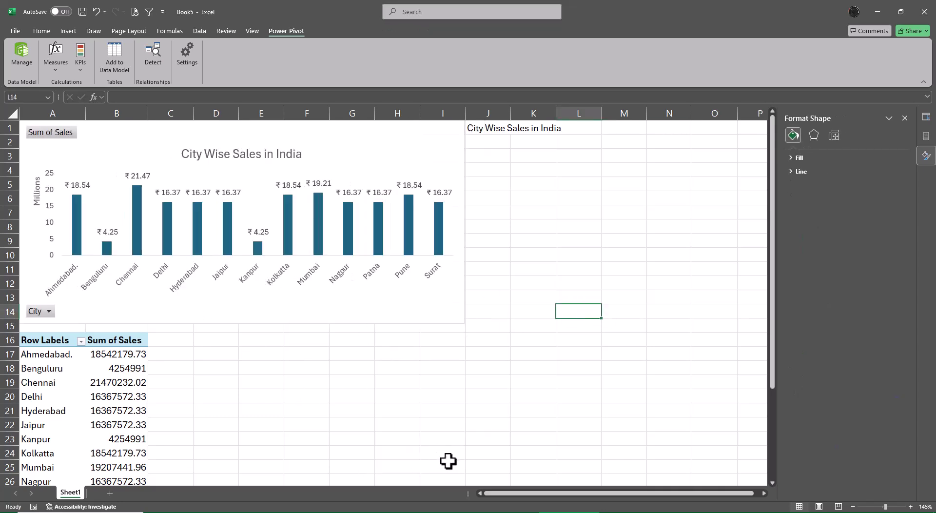
# Step: Set the number format of the PivotTable's Sum of Sales field to Accounting with the ₹ symbol and 2 decimal places
pyautogui.click(110, 357)
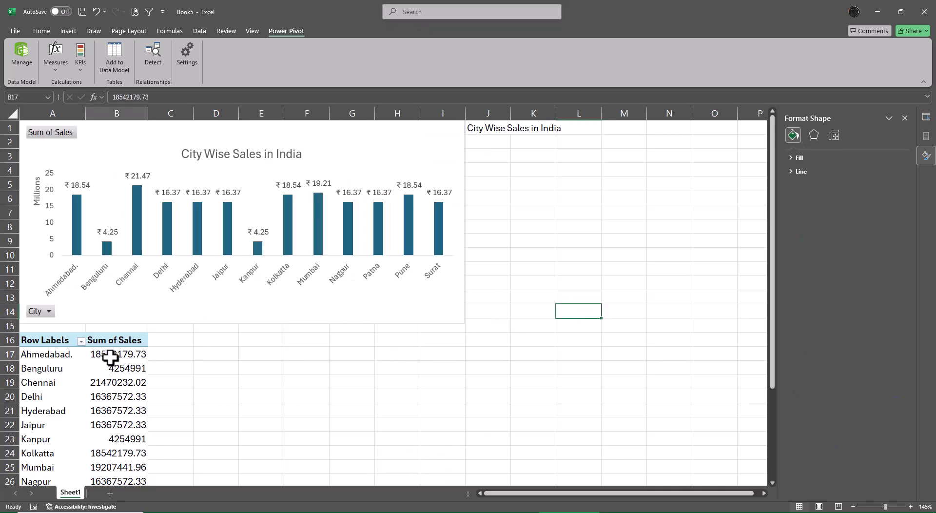
pyautogui.rightClick(110, 357)
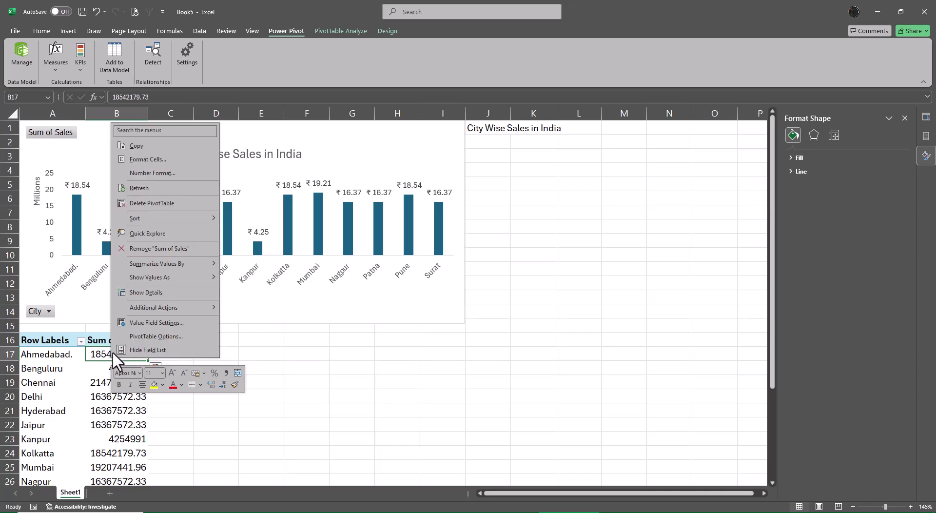
pyautogui.click(139, 325)
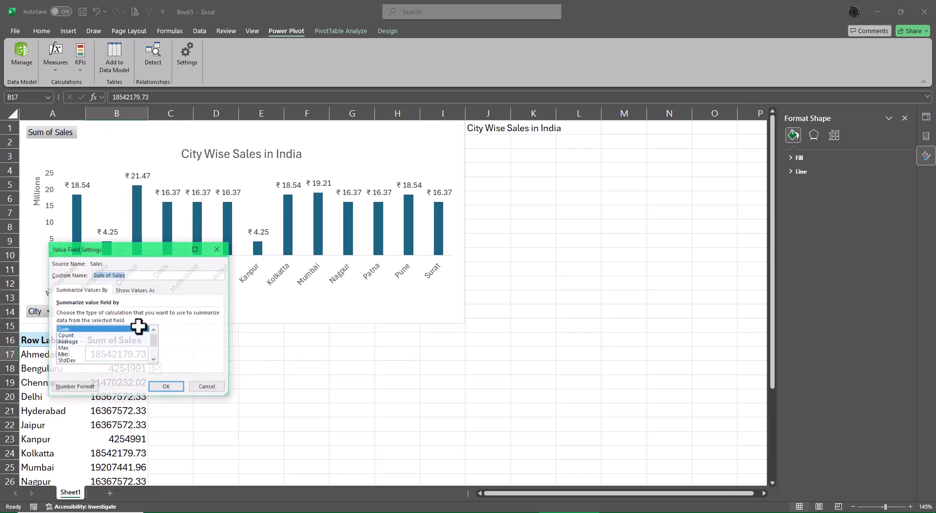
pyautogui.click(77, 387)
pyautogui.click(37, 266)
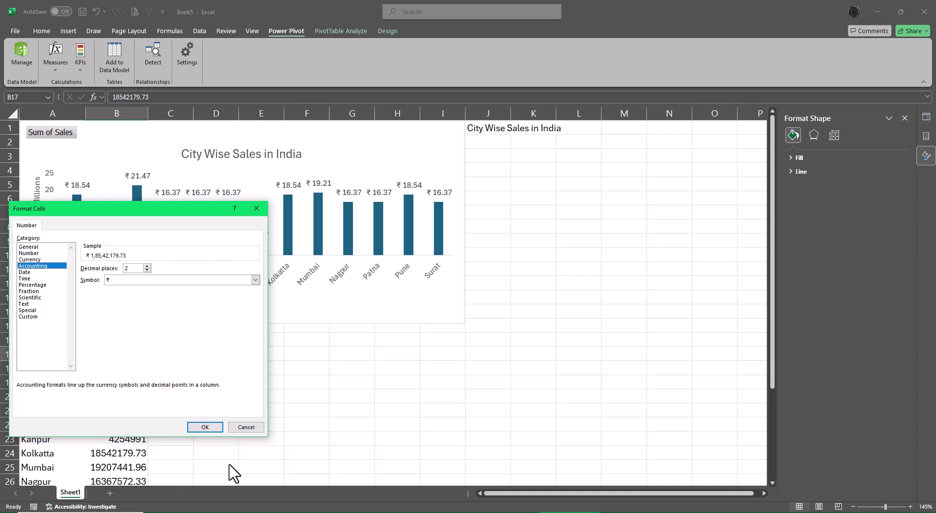
pyautogui.click(204, 427)
pyautogui.click(225, 388)
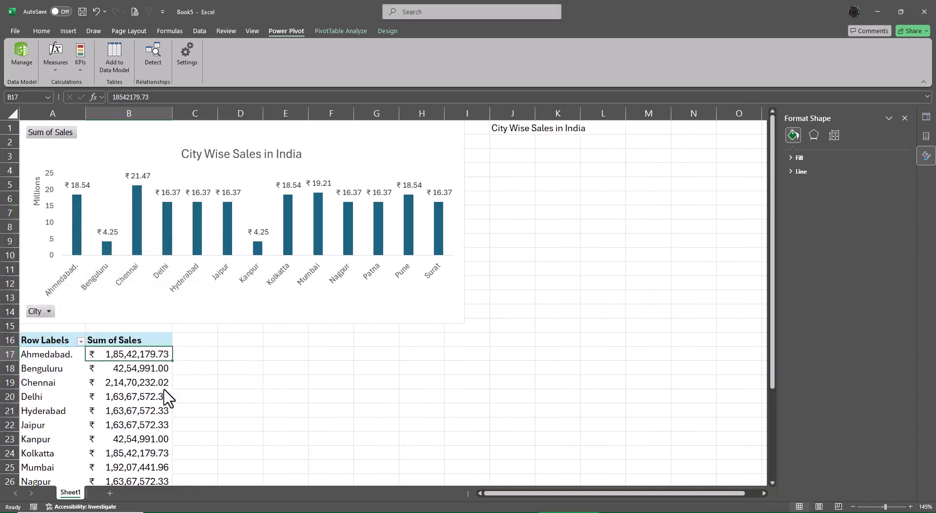
pyautogui.click(348, 393)
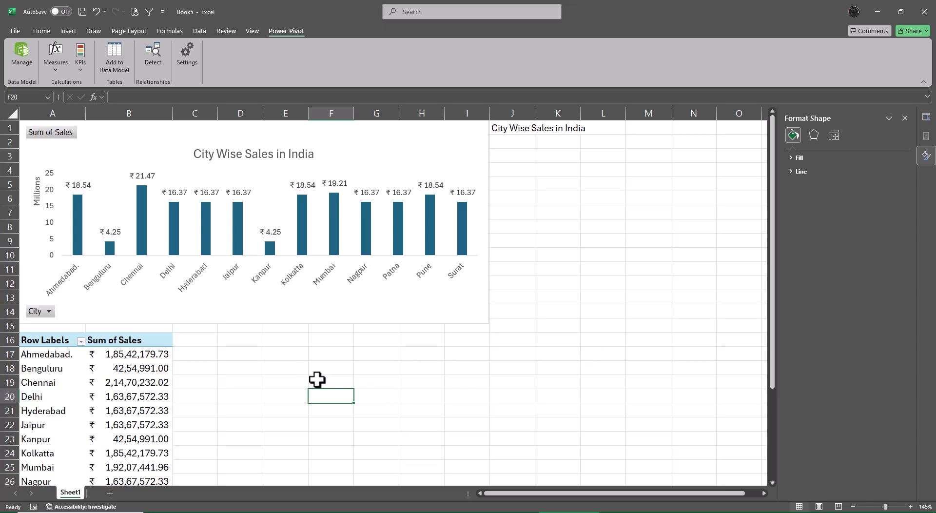
# Step: Change the PivotTable's report layout so that the row header shows the field name City
pyautogui.click(74, 345)
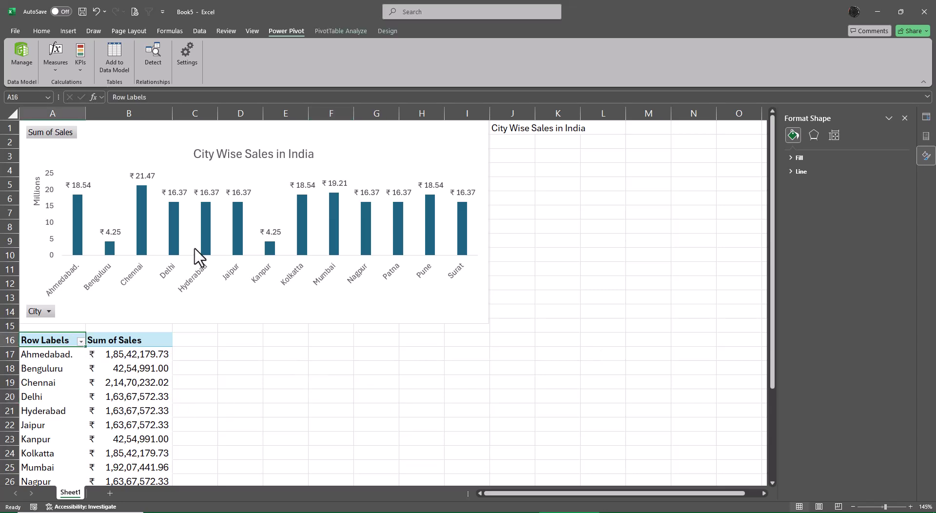
pyautogui.click(383, 31)
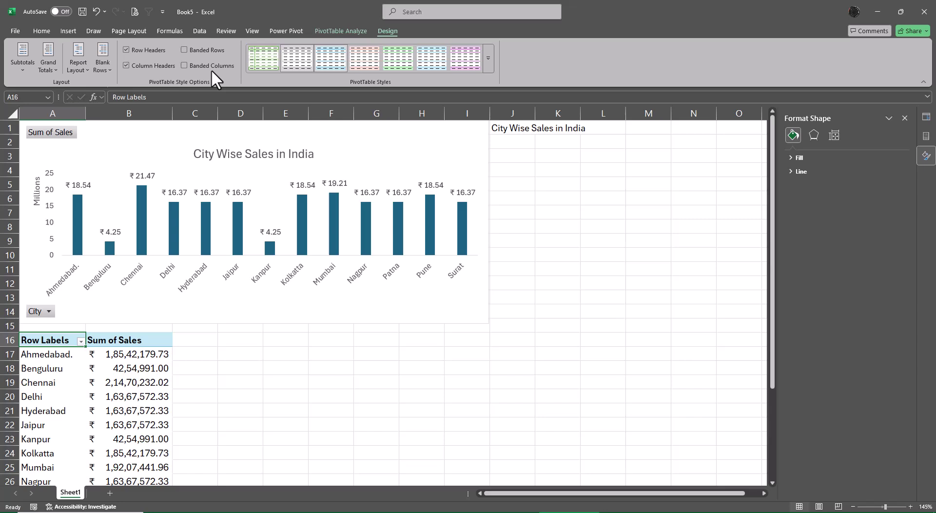
pyautogui.click(81, 66)
pyautogui.click(113, 128)
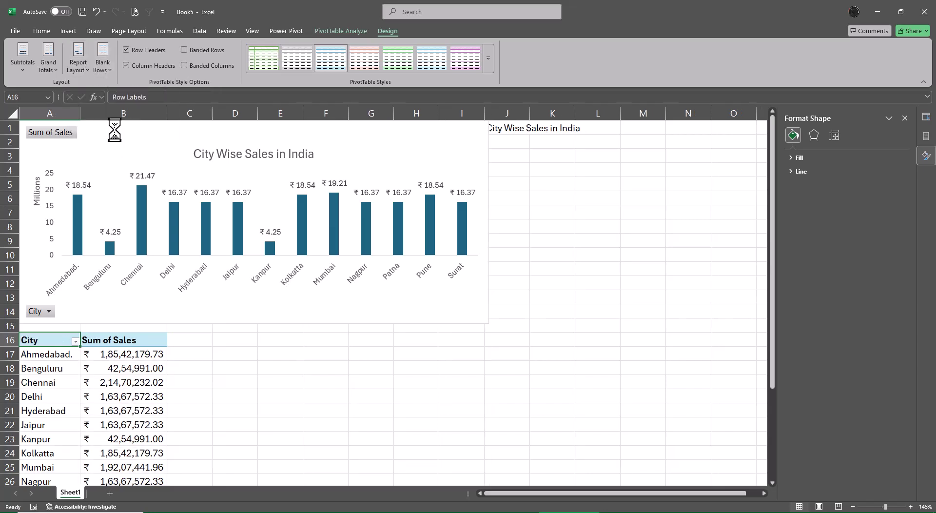
pyautogui.click(293, 394)
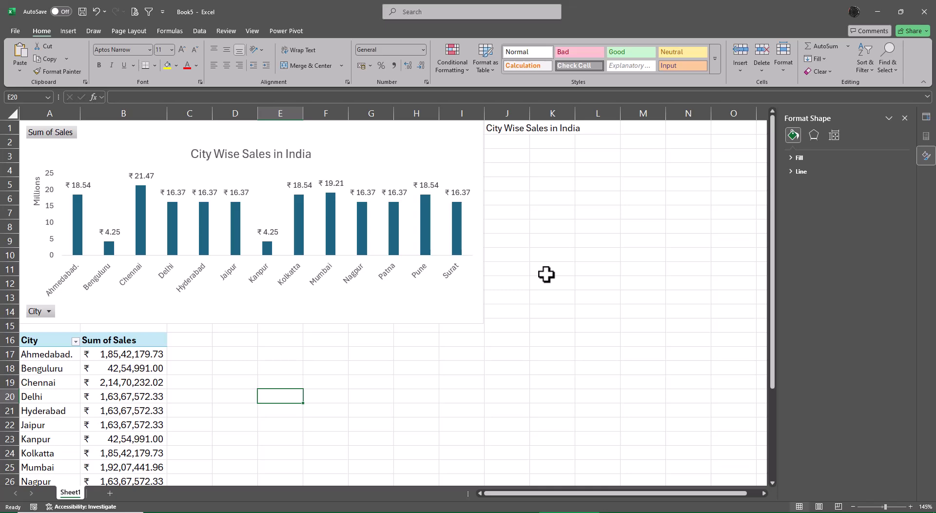
pyautogui.scroll(-3, 549, 276)
pyautogui.scroll(3, 578, 331)
# Step: Close the workbook and save it as "Power Pivot using CSV" in the Class 12 Files folder
pyautogui.click(923, 14)
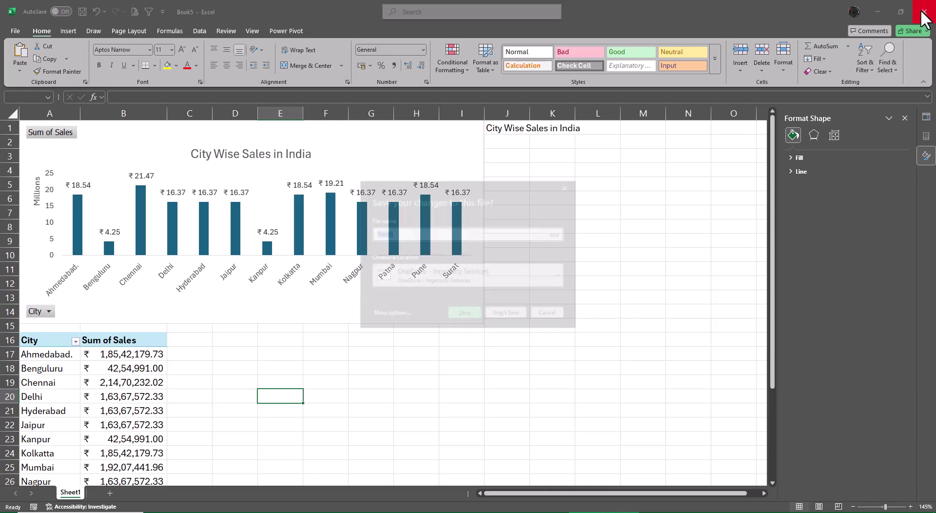
pyautogui.write('Pow')
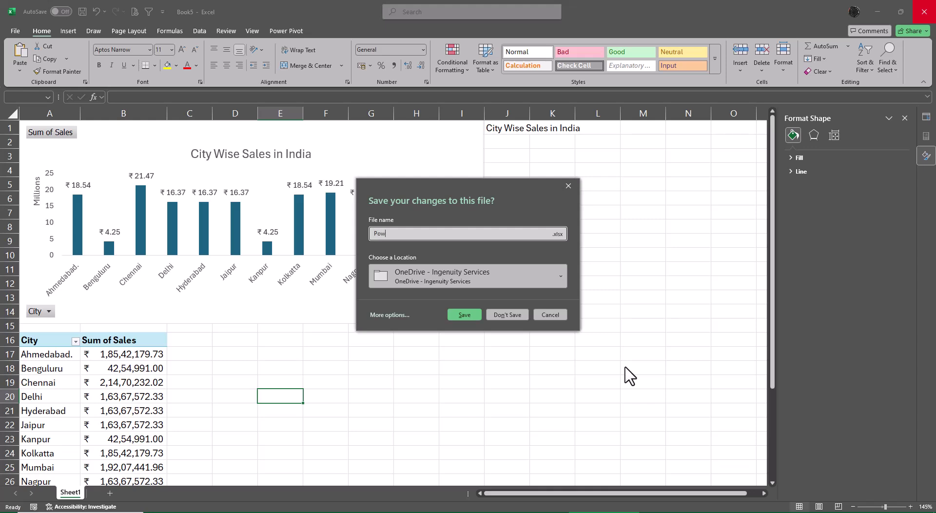
pyautogui.write('er Pivot using CSV')
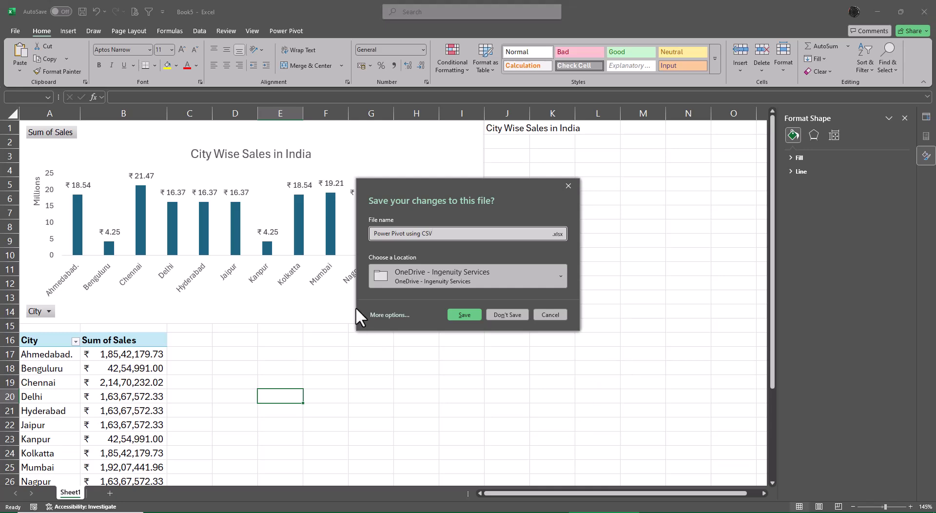
pyautogui.click(390, 314)
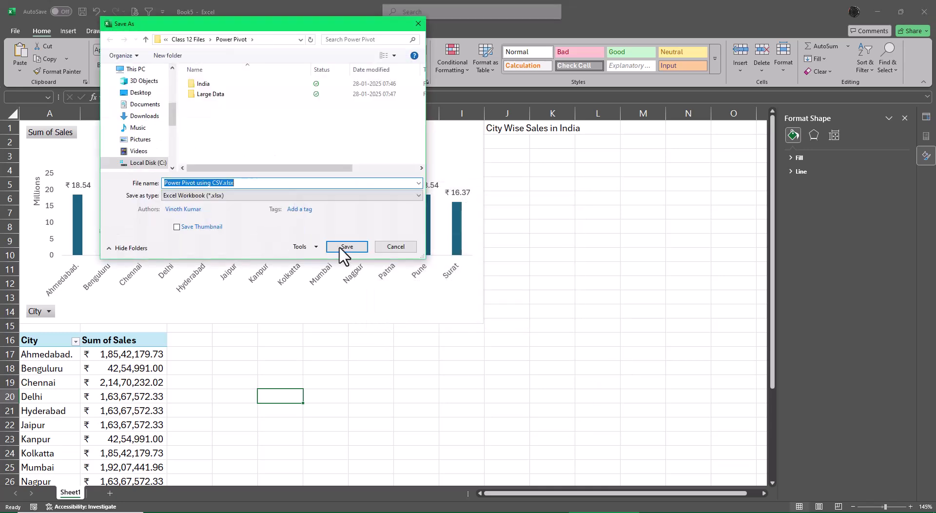
pyautogui.click(193, 41)
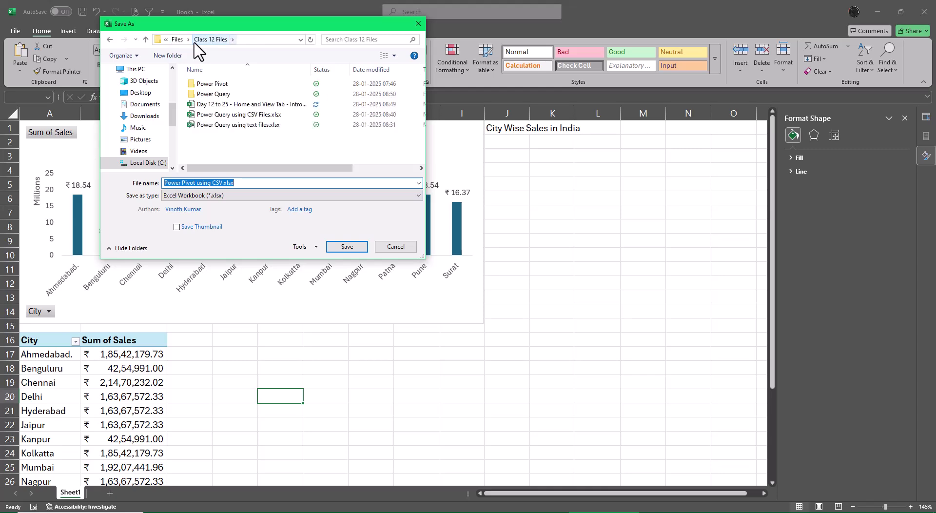
pyautogui.click(345, 247)
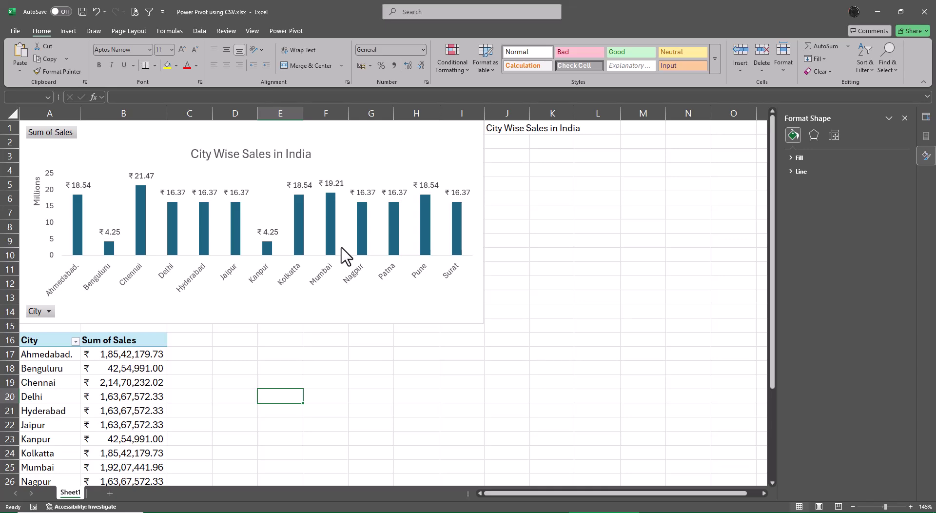
# Step: Switch to the Day 12 to 25 workbook and copy the yellow formatting of "When to use Power Pivot" onto topics 63 and 64
pyautogui.hotkey('alt', 'Tab')
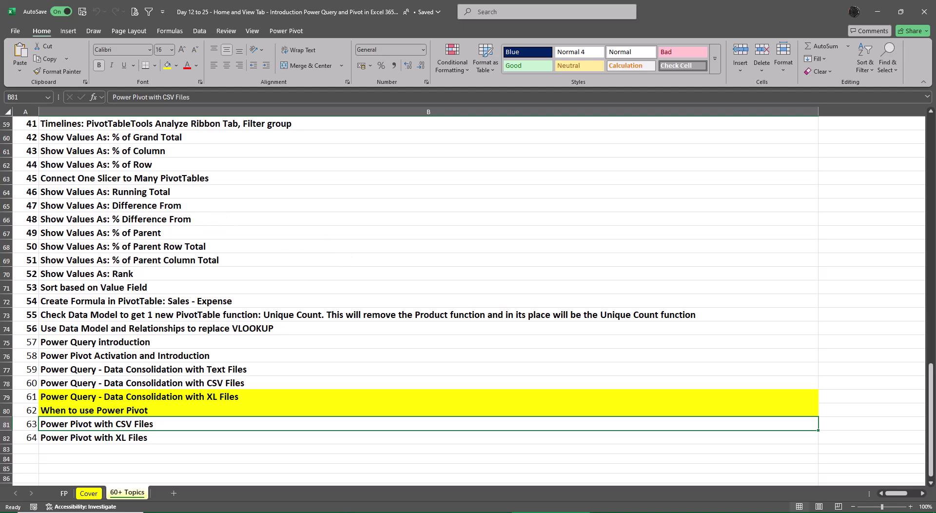
pyautogui.click(158, 437)
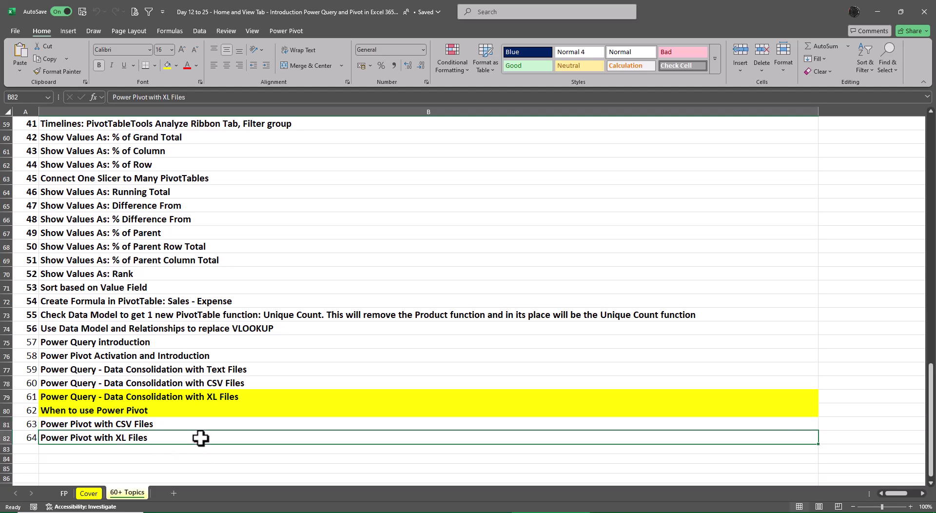
pyautogui.click(165, 413)
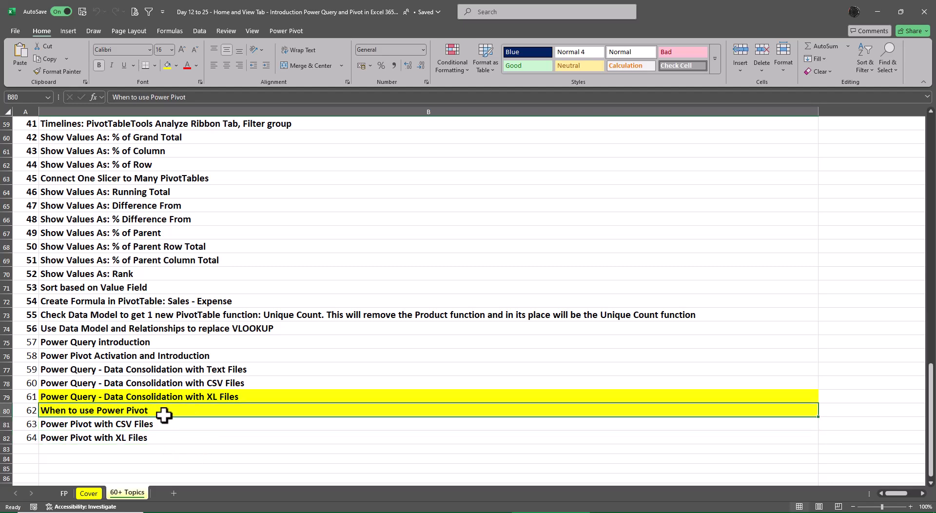
pyautogui.click(57, 72)
pyautogui.moveTo(93, 424); pyautogui.dragTo(98, 438)
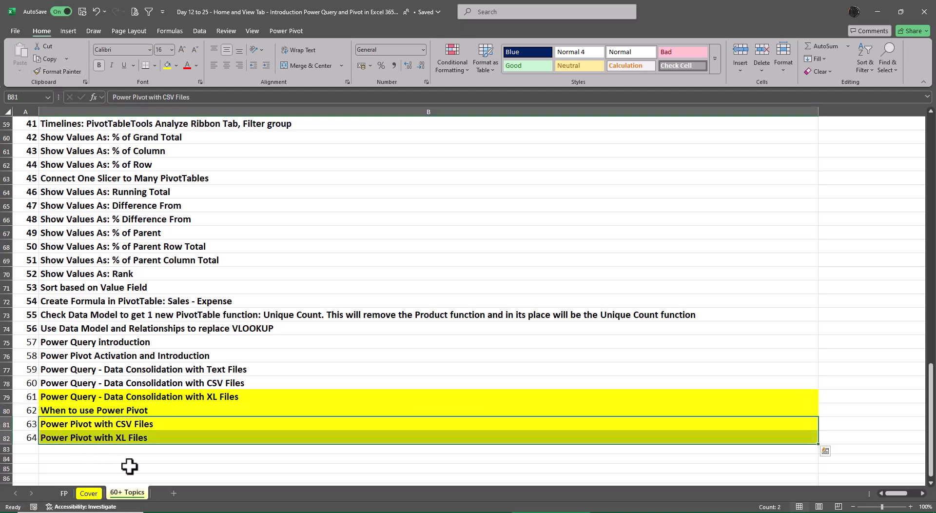
pyautogui.click(180, 461)
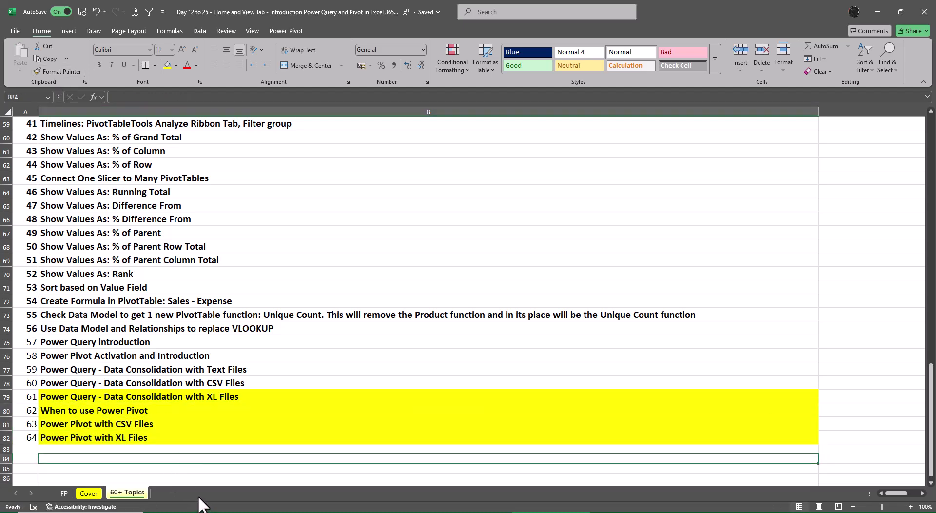
# Step: Switch to File Explorer and go to the Class 12 Files folder
pyautogui.click(437, 502)
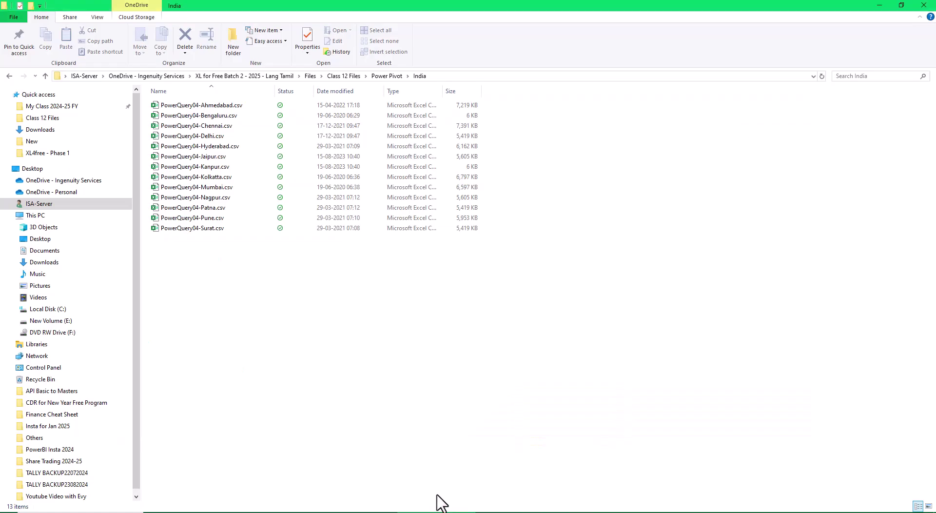
pyautogui.click(345, 76)
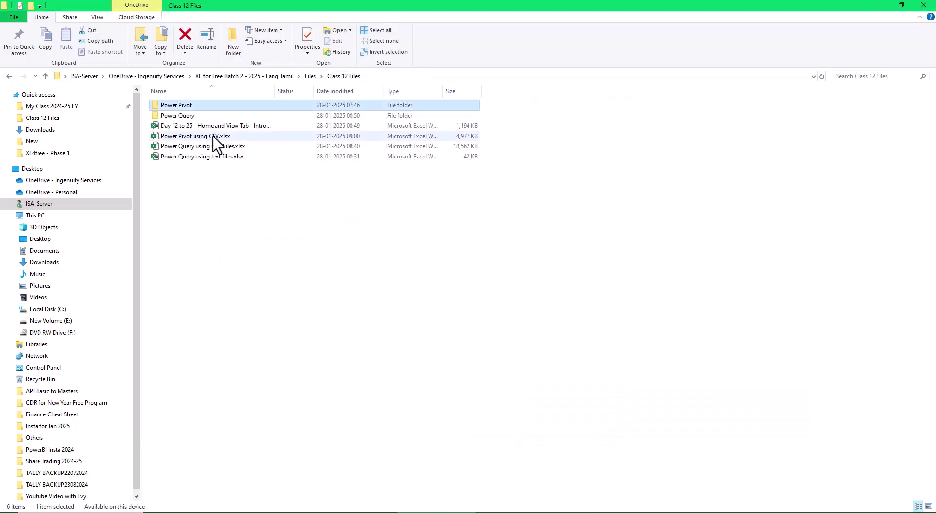
# Step: Go to the Large Data folder inside Power Pivot and examine the combined file properties of its three source workbooks
pyautogui.doubleClick(175, 106)
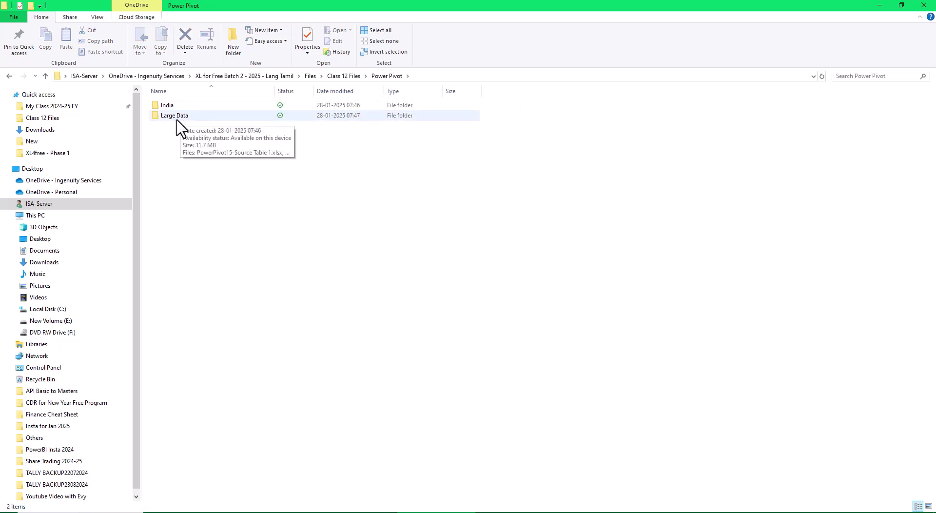
pyautogui.doubleClick(174, 116)
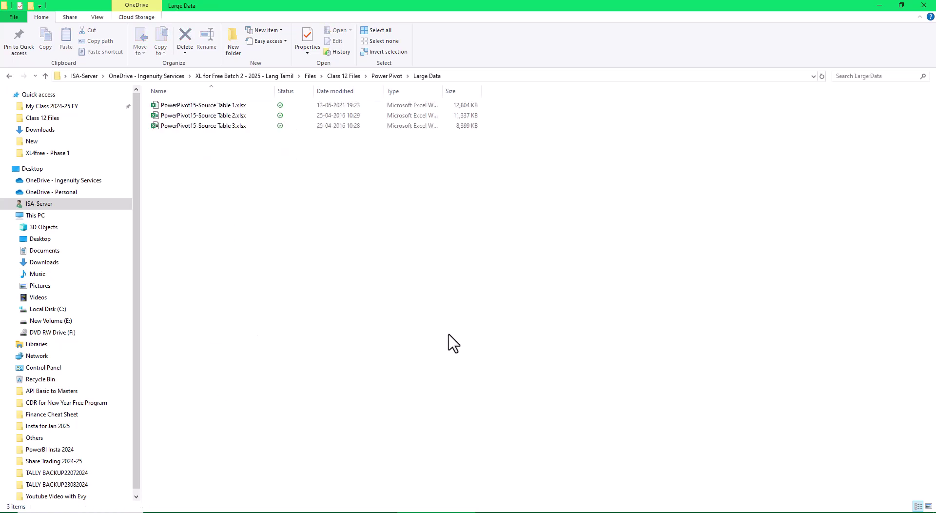
pyautogui.moveTo(290, 181); pyautogui.dragTo(185, 104)
pyautogui.rightClick(187, 106)
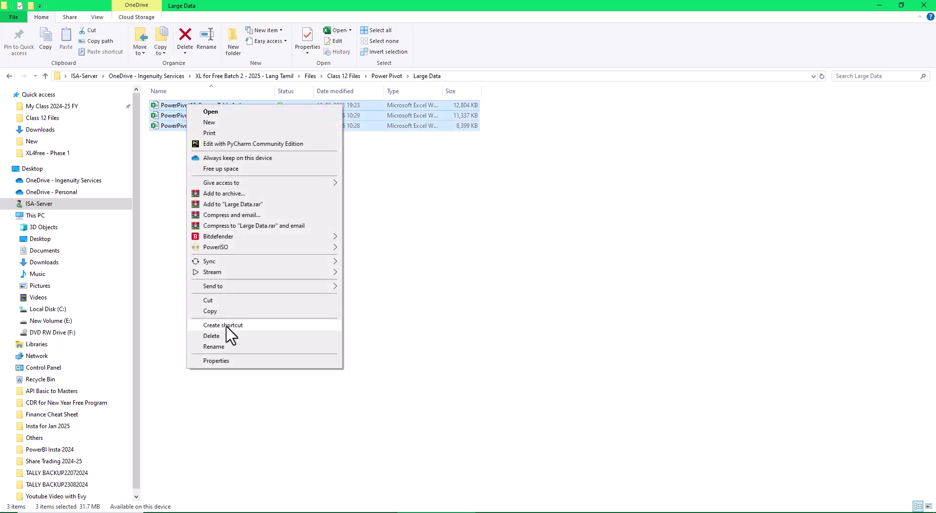
pyautogui.click(218, 360)
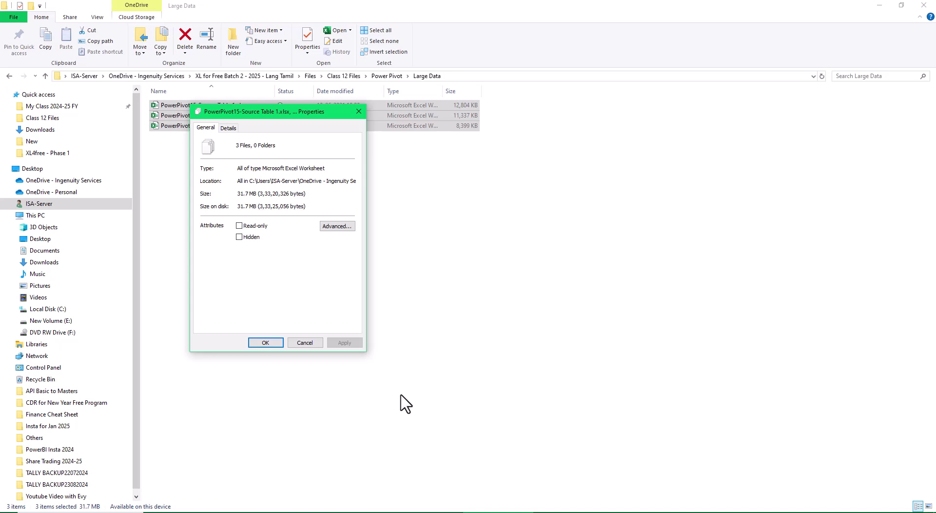
pyautogui.click(299, 343)
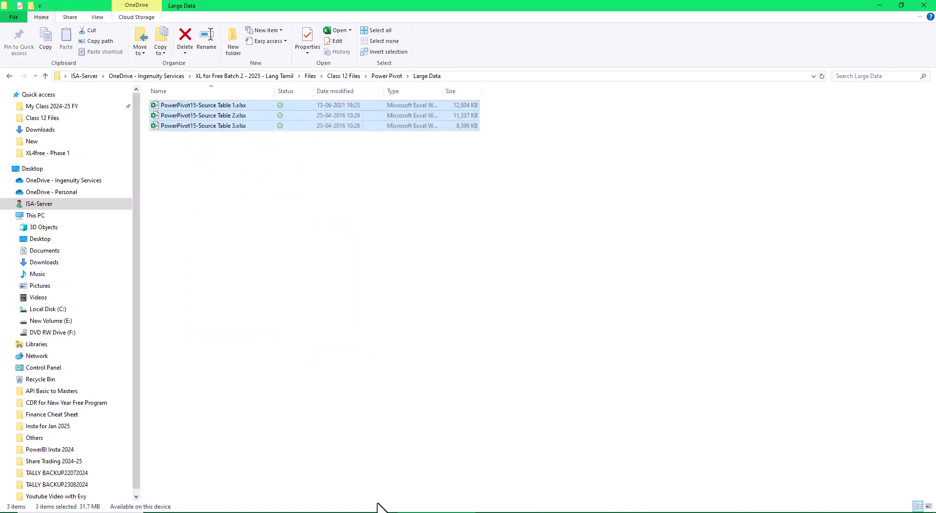
# Step: Switch to Excel and create a new blank workbook
pyautogui.click(549, 512)
pyautogui.moveTo(708, 512)
pyautogui.hotkey('ctrl', 'n')
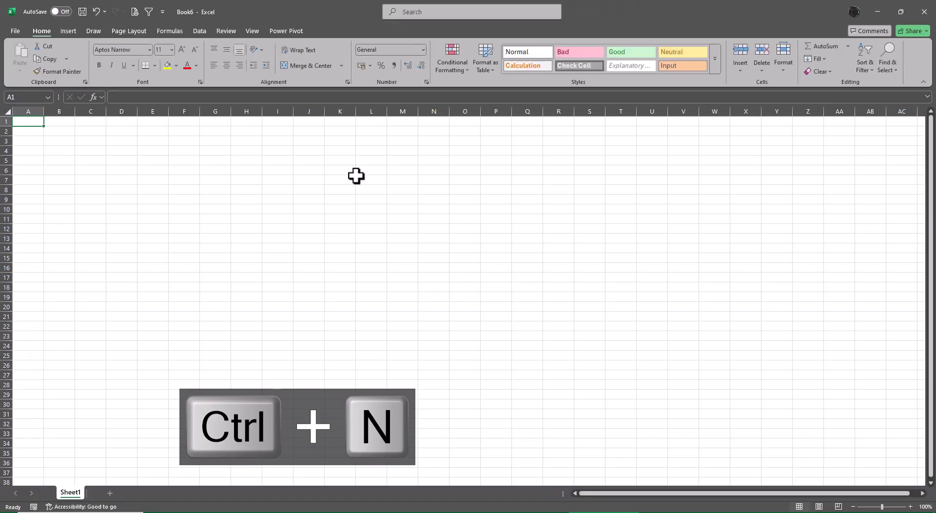
# Step: Get data from the Large Data folder inside Power Pivot and open it for transformation in the Power Query Editor
pyautogui.click(195, 31)
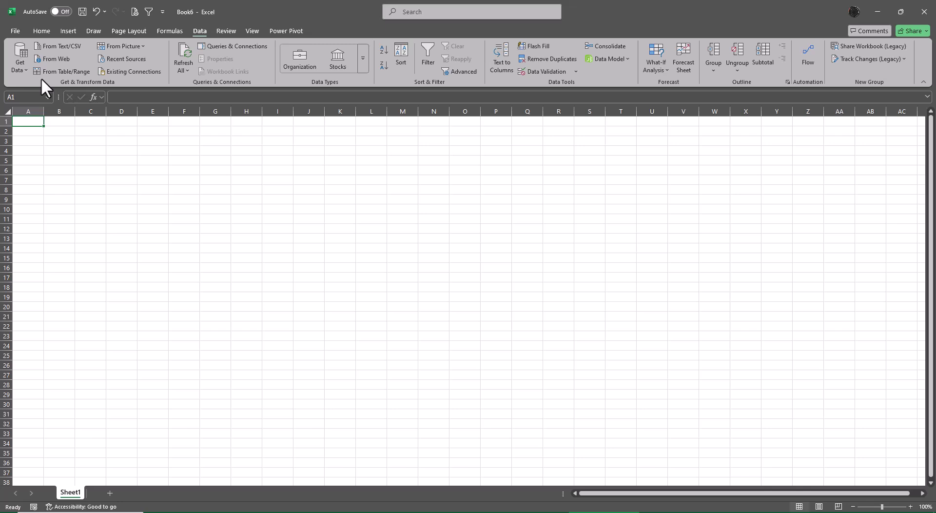
pyautogui.click(12, 66)
pyautogui.moveTo(40, 89)
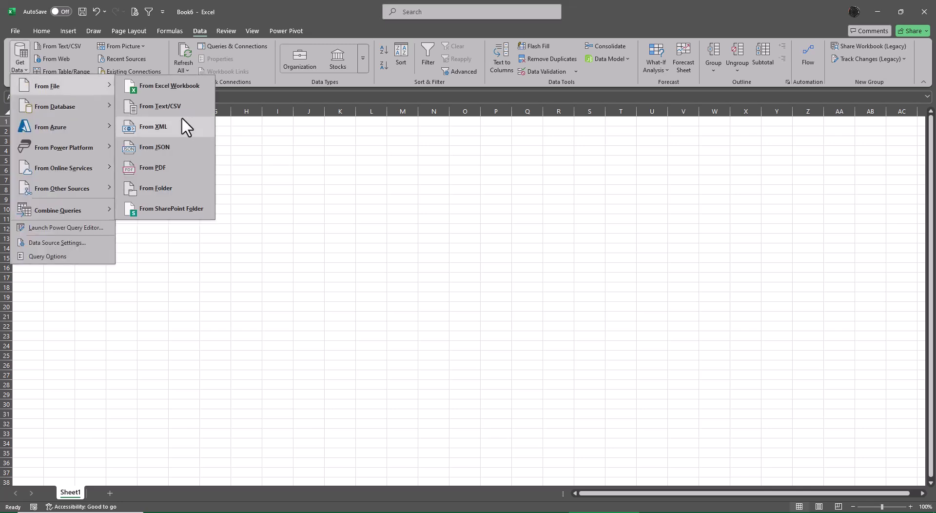
pyautogui.click(185, 190)
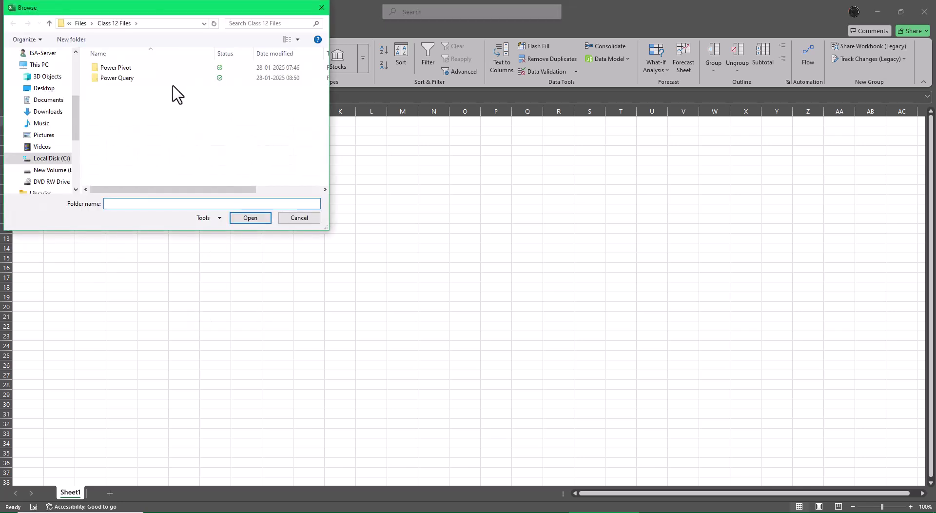
pyautogui.click(129, 68)
pyautogui.doubleClick(129, 68)
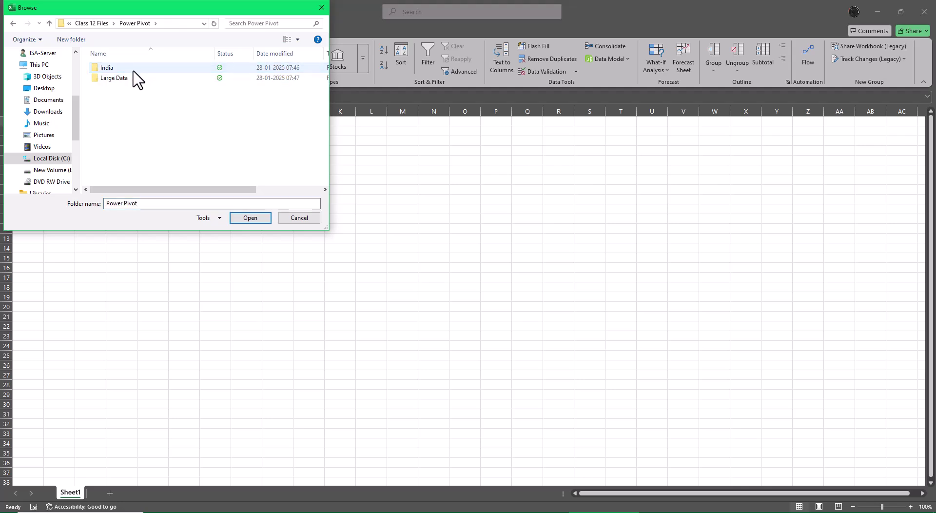
pyautogui.click(127, 79)
pyautogui.click(246, 218)
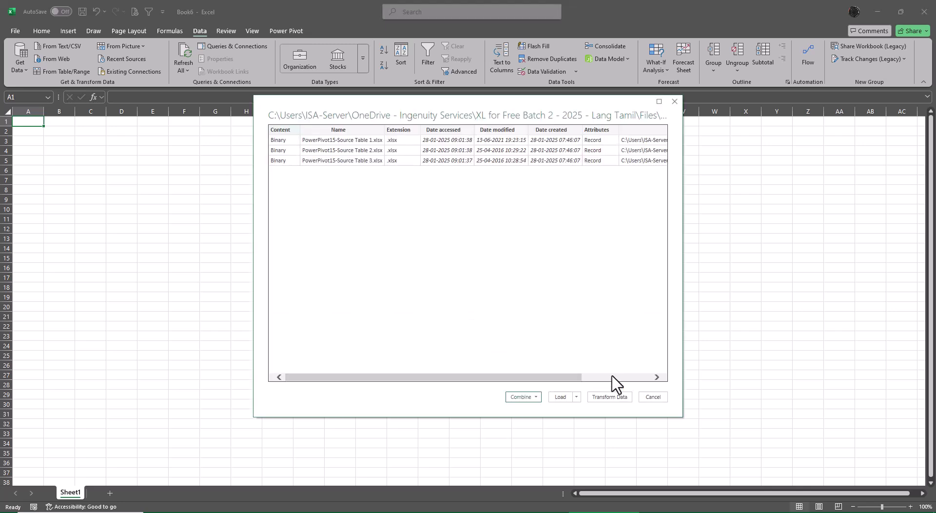
pyautogui.click(615, 396)
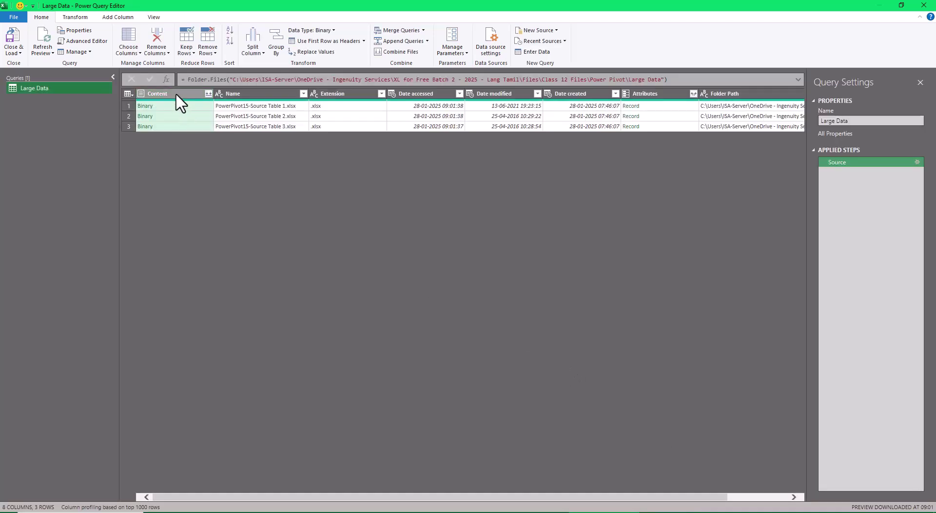
# Step: Remove all columns except Content and add a custom column with the formula Excel.Workbook([Content],true)
pyautogui.rightClick(177, 93)
pyautogui.click(196, 123)
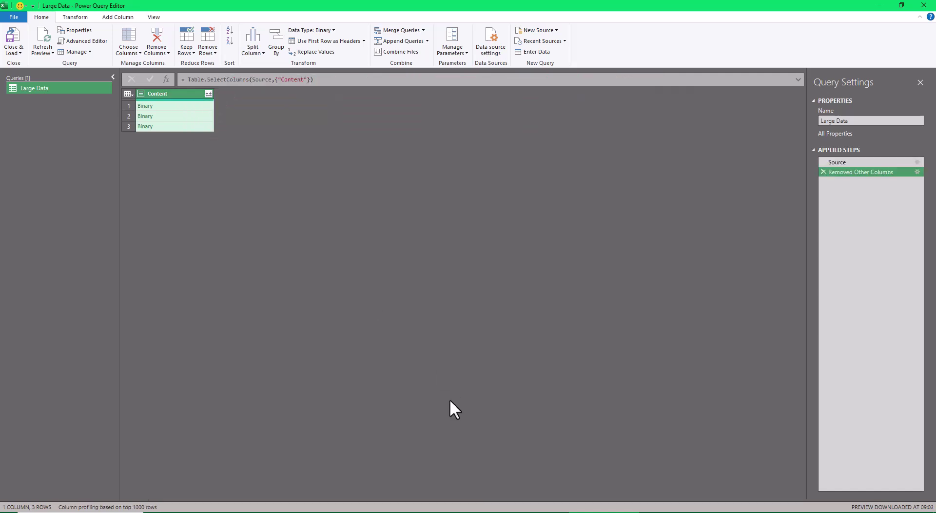
pyautogui.click(108, 18)
pyautogui.click(49, 45)
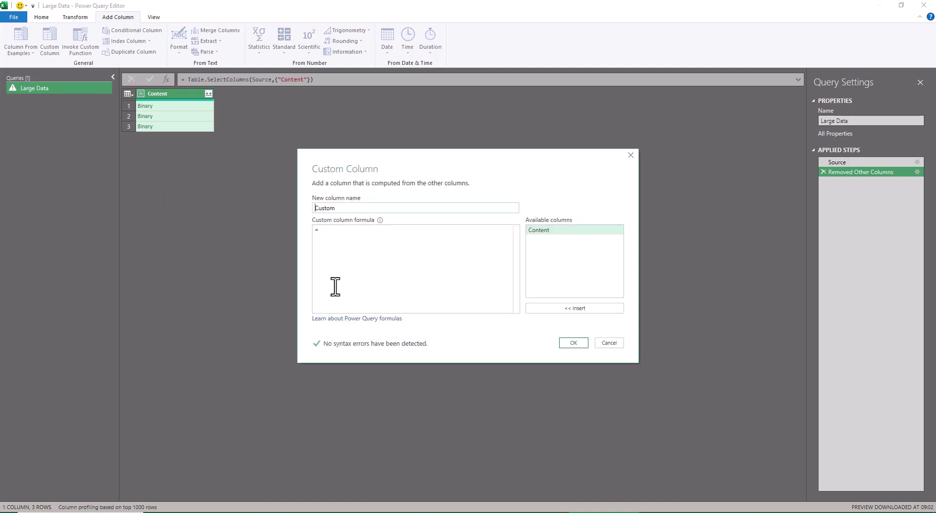
pyautogui.write('Exc')
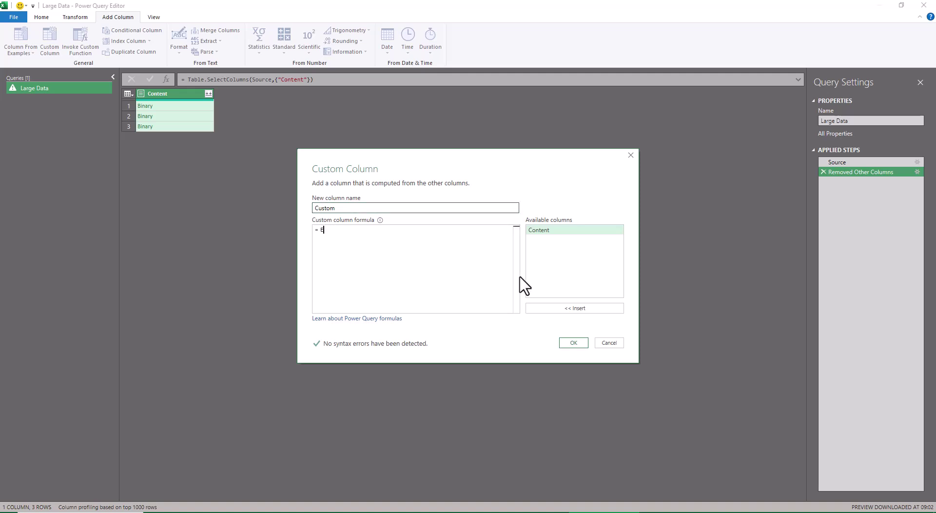
pyautogui.press('Down')
pyautogui.press('Down')
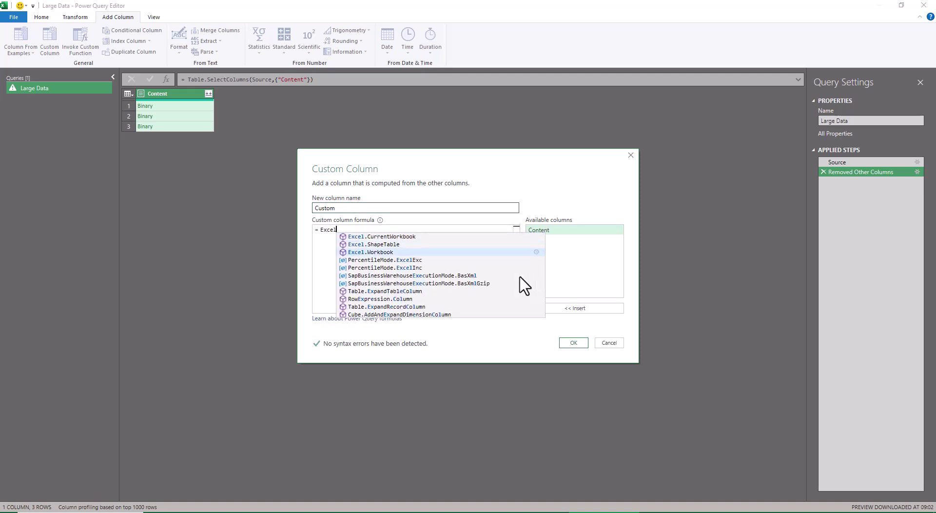
pyautogui.press('Tab')
pyautogui.write('(')
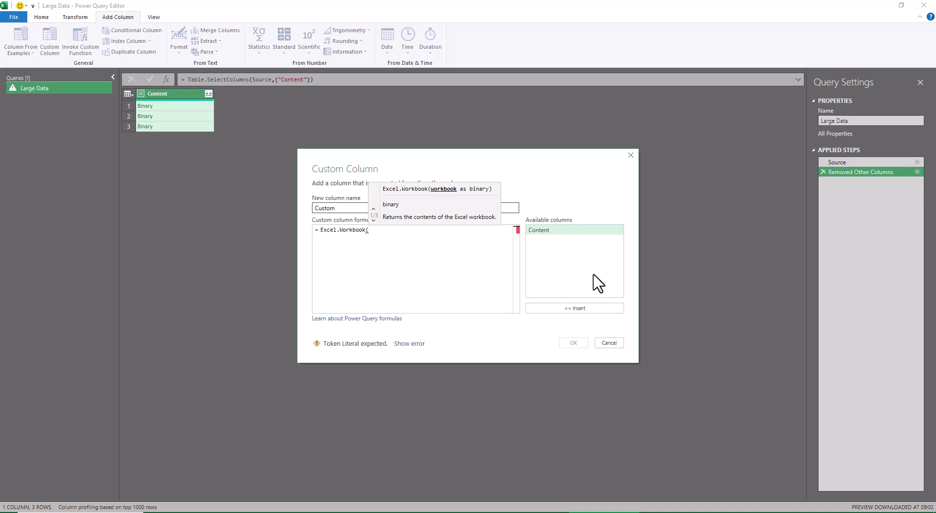
pyautogui.doubleClick(543, 231)
pyautogui.write(',')
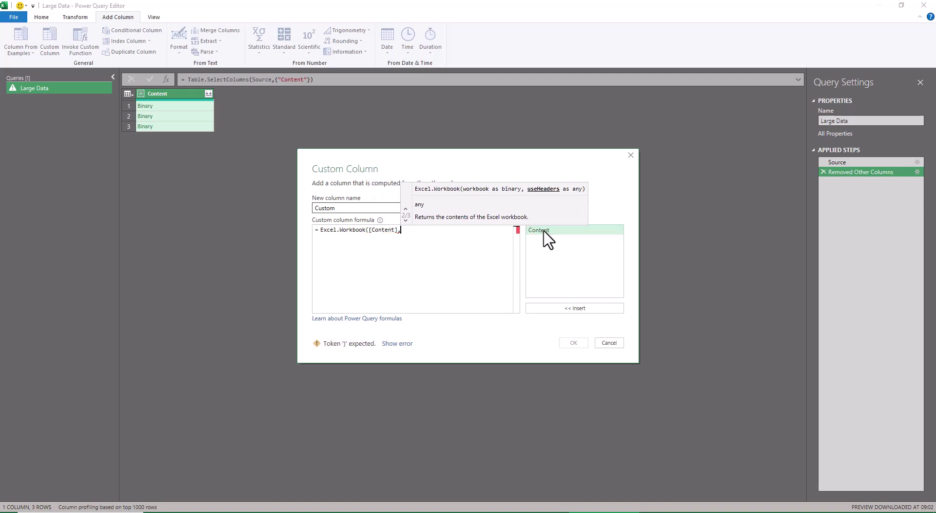
pyautogui.write('true)')
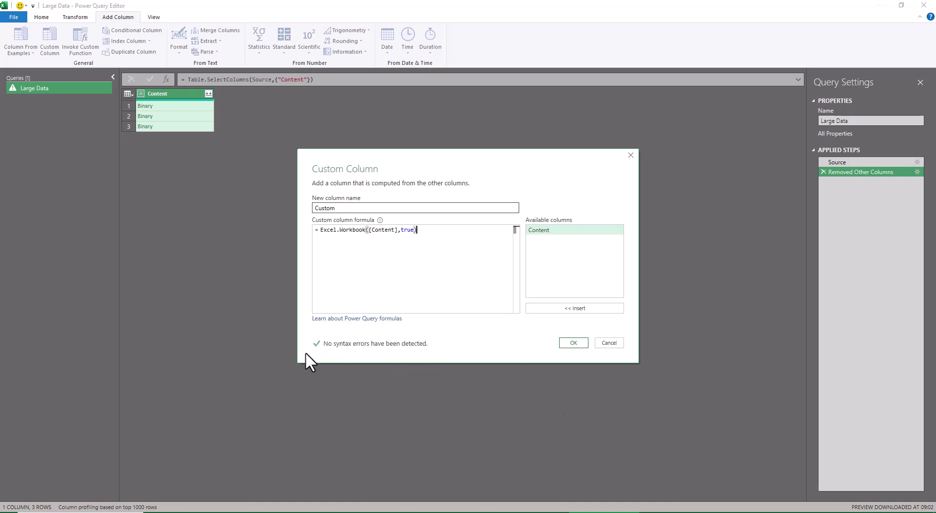
pyautogui.click(573, 345)
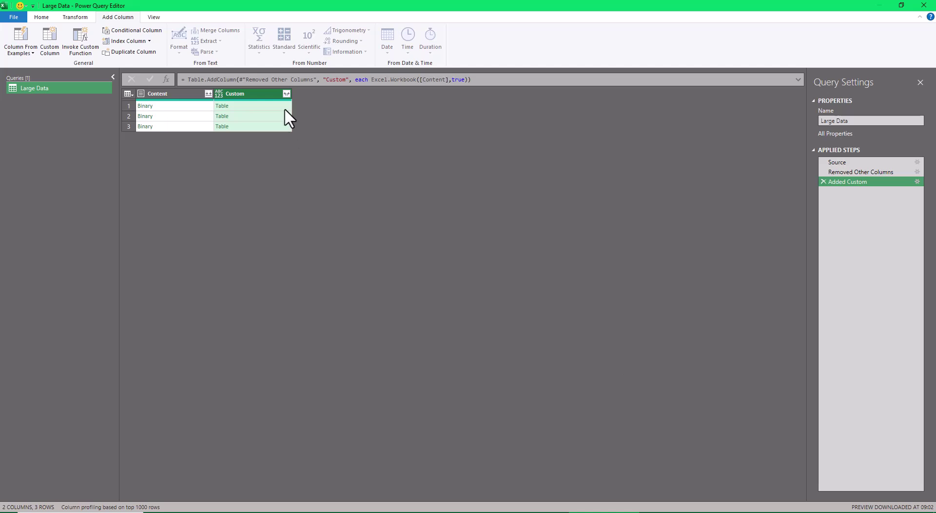
# Step: Expand the Custom column into all its fields without using the original column name as prefix
pyautogui.click(286, 94)
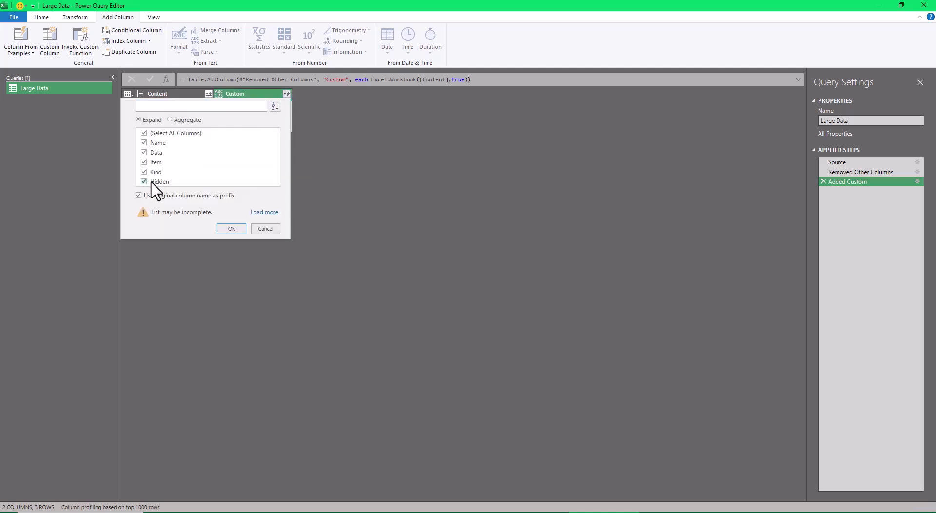
pyautogui.click(138, 196)
pyautogui.click(264, 212)
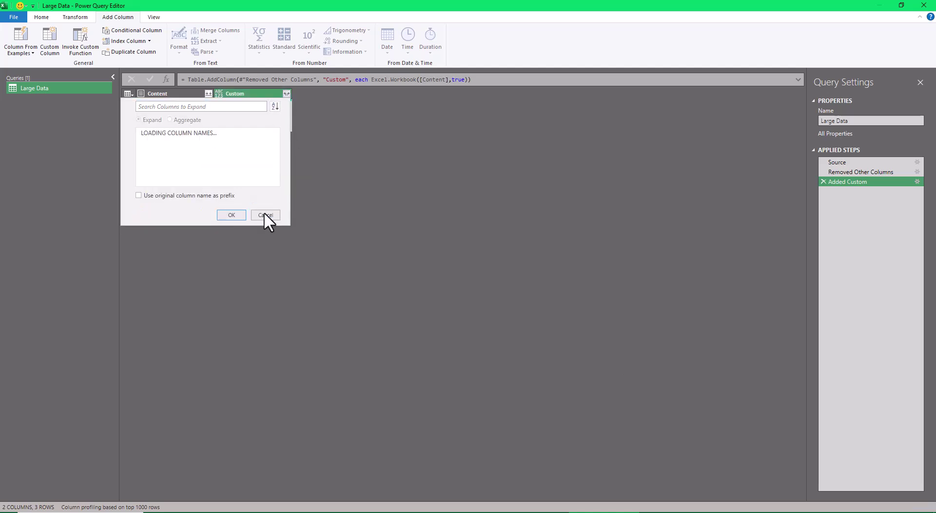
pyautogui.click(227, 212)
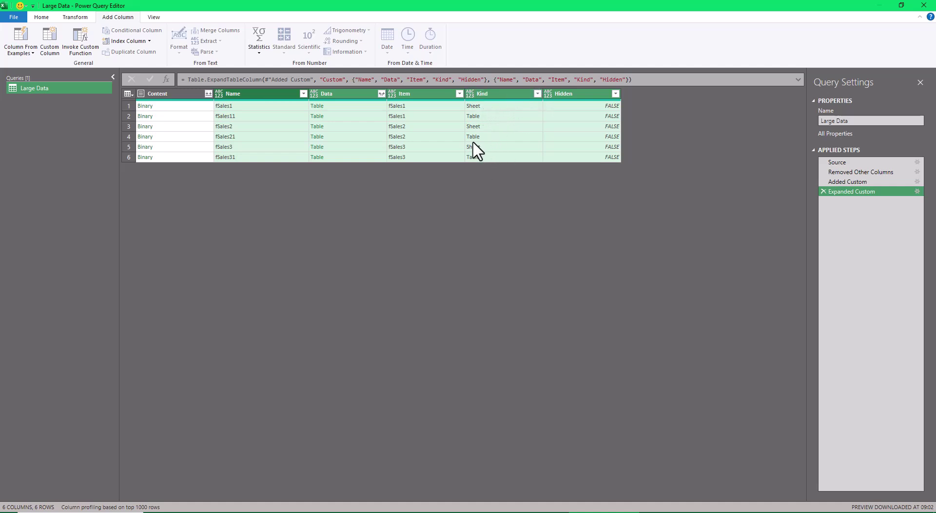
# Step: Filter the Kind column to Table rows only and remove every column except Data
pyautogui.click(537, 93)
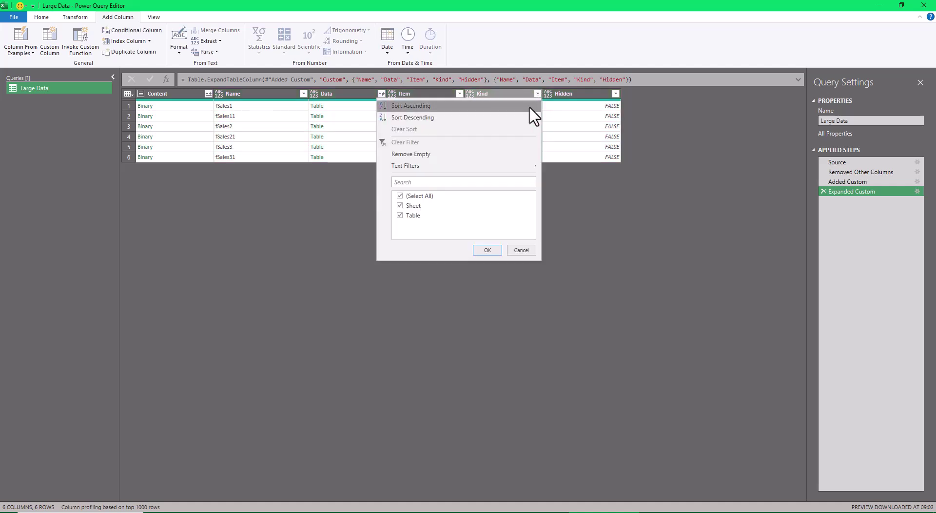
pyautogui.click(400, 206)
pyautogui.click(487, 250)
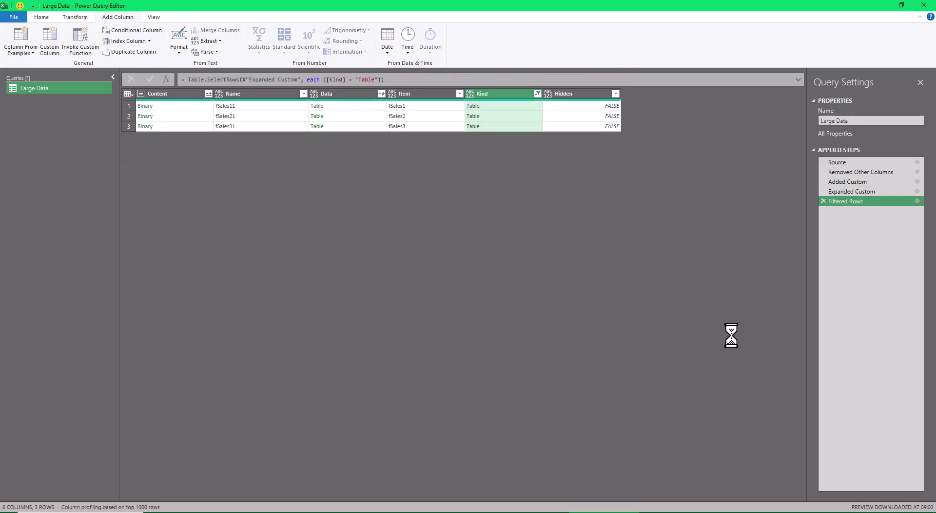
pyautogui.rightClick(355, 96)
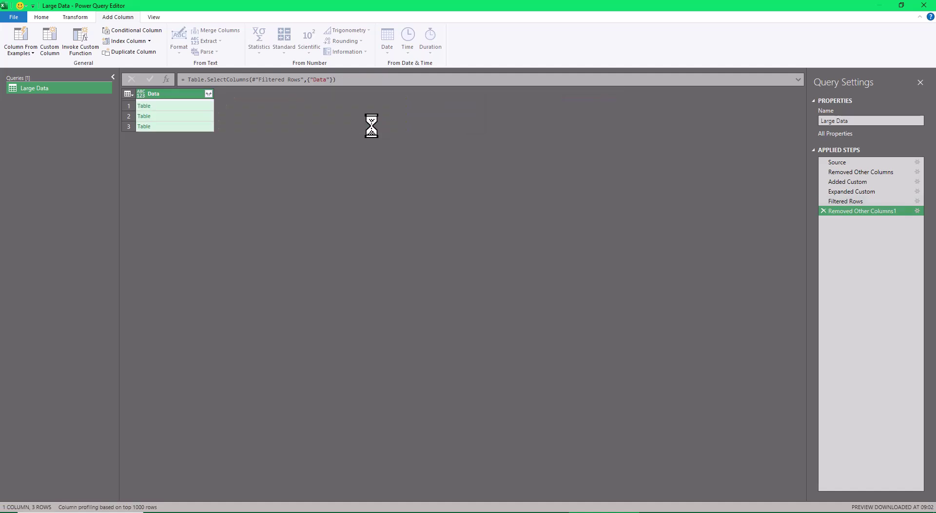
# Step: Expand the Data column into all its fields without a prefix and detect the data types of the expanded columns
pyautogui.click(208, 93)
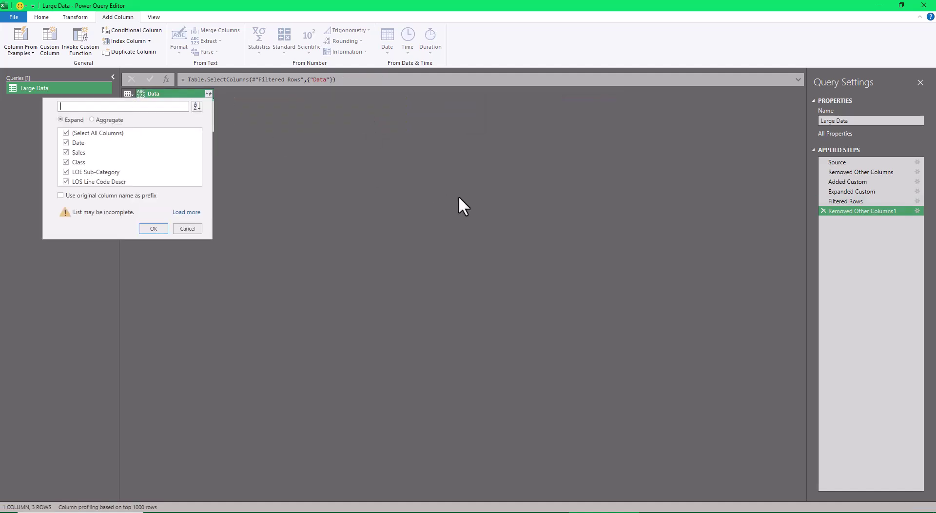
pyautogui.click(186, 212)
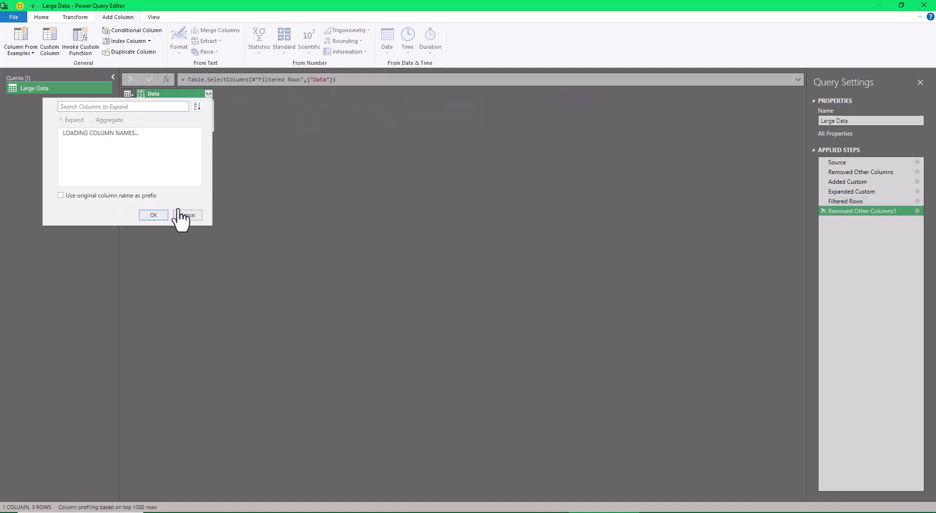
pyautogui.click(151, 214)
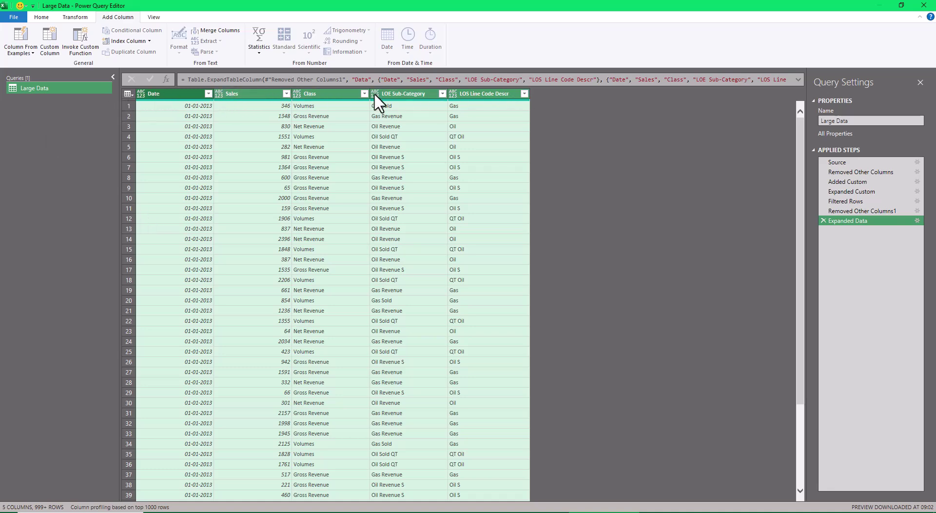
pyautogui.click(77, 17)
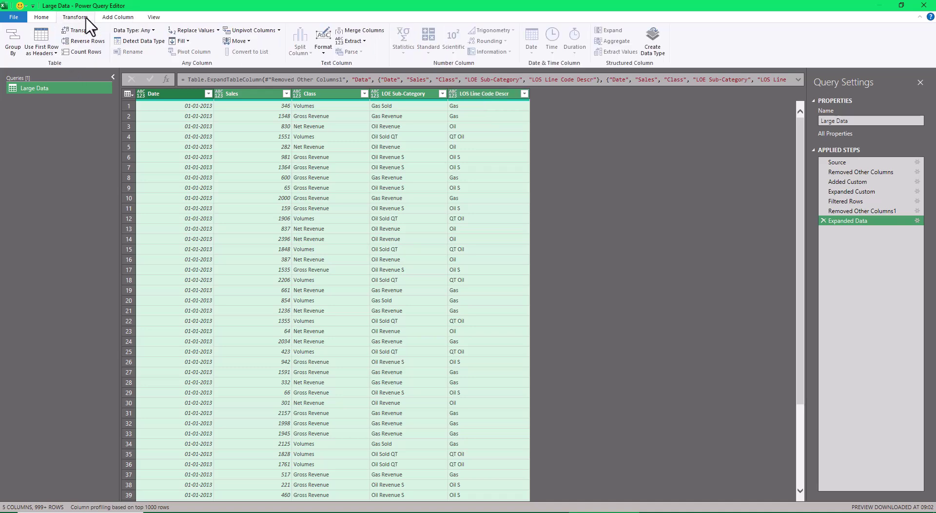
pyautogui.click(125, 42)
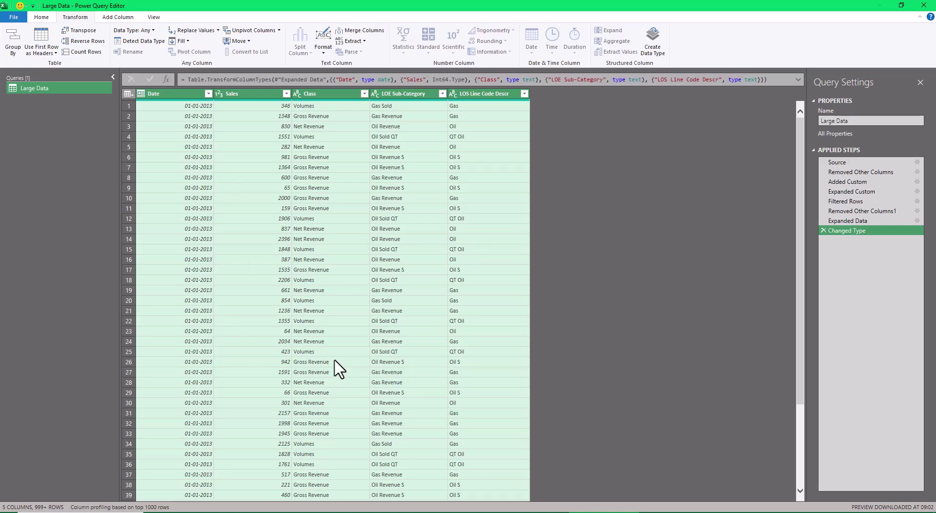
# Step: Load the Large Data query as a connection only and add its data to the Data Model
pyautogui.click(41, 18)
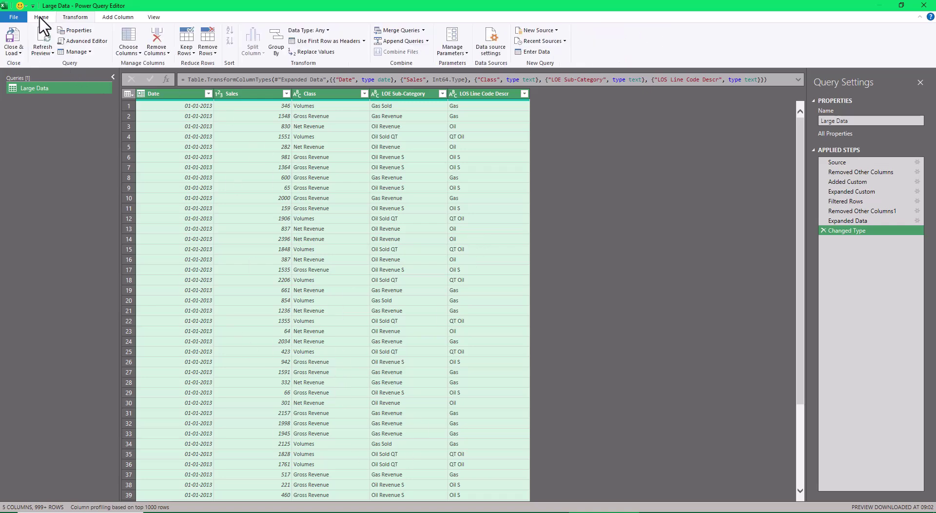
pyautogui.click(13, 50)
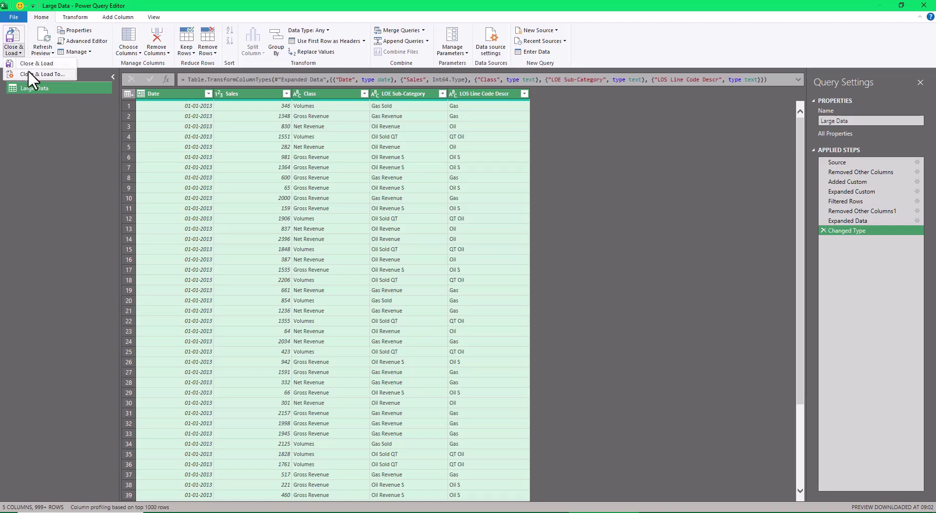
pyautogui.click(30, 73)
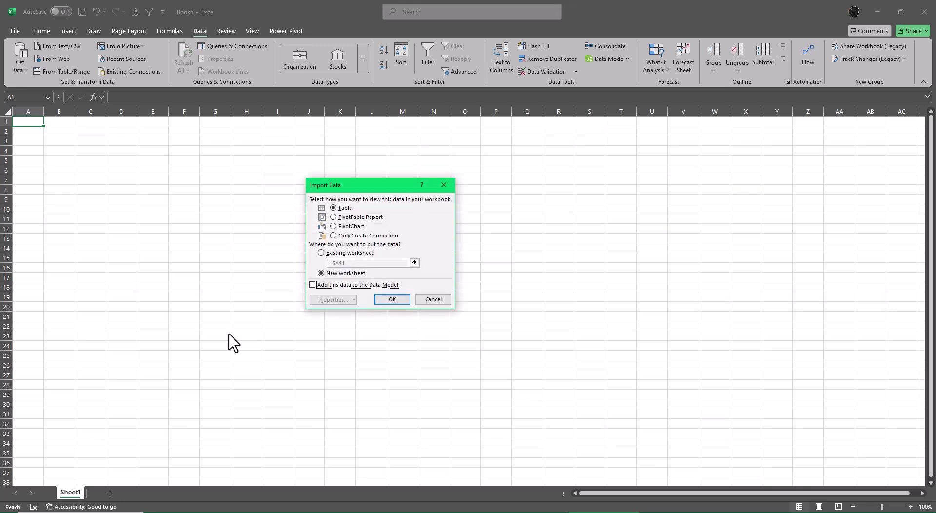
pyautogui.click(355, 236)
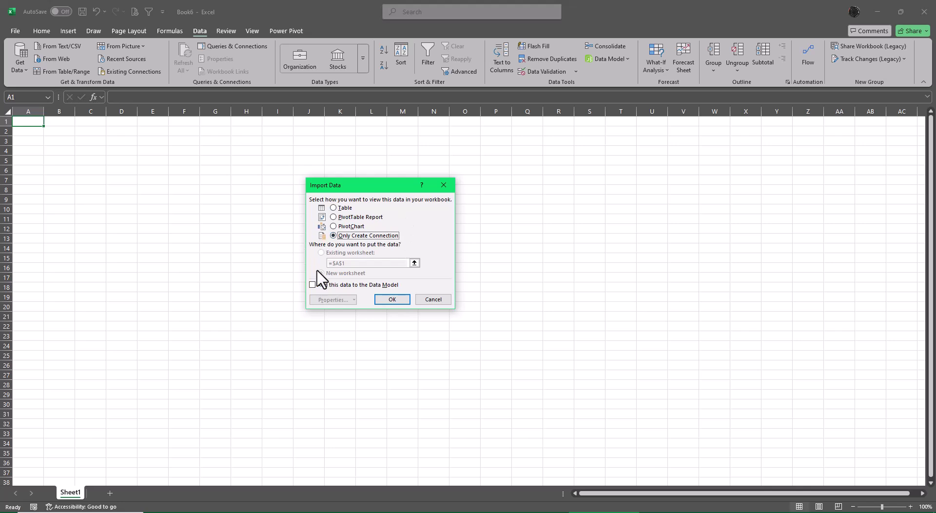
pyautogui.click(312, 285)
pyautogui.click(398, 301)
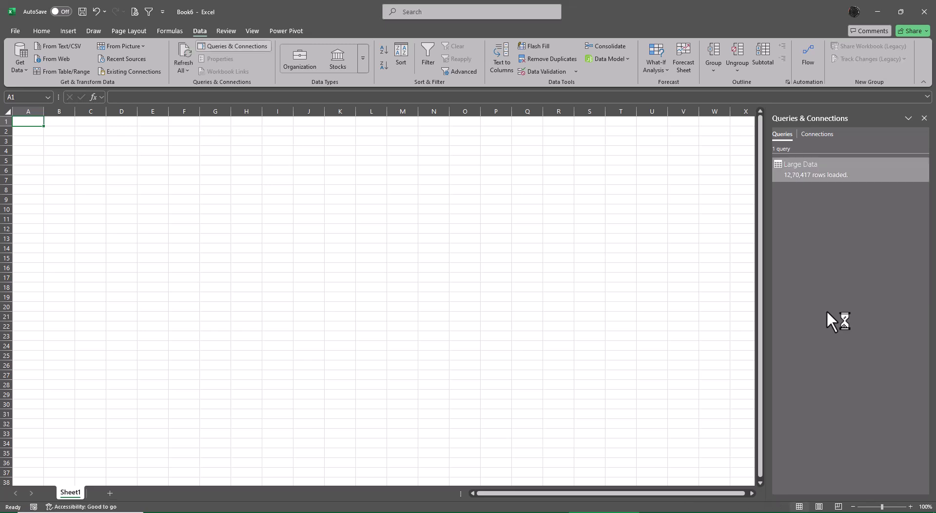
# Step: Insert the Four Charts layout from the Power Pivot data model into existing worksheet Sheet1 at cell A1
pyautogui.click(280, 31)
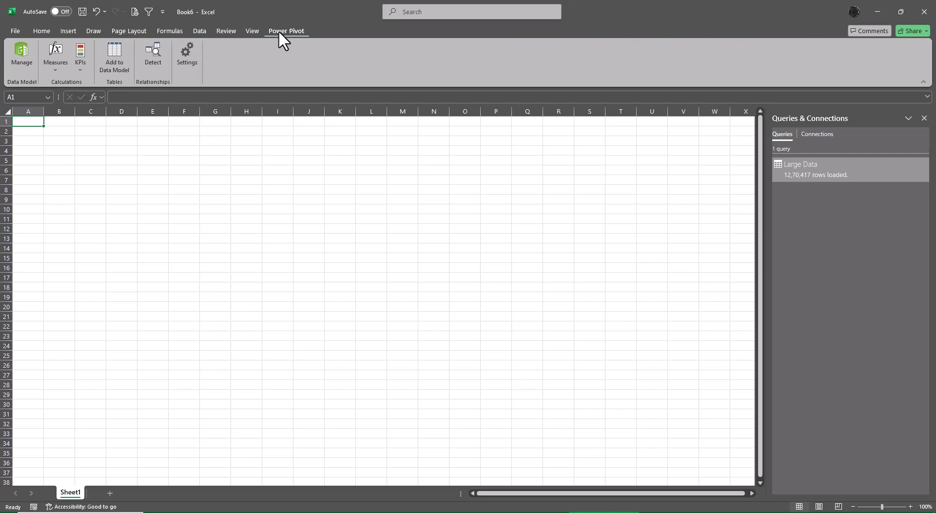
pyautogui.click(14, 56)
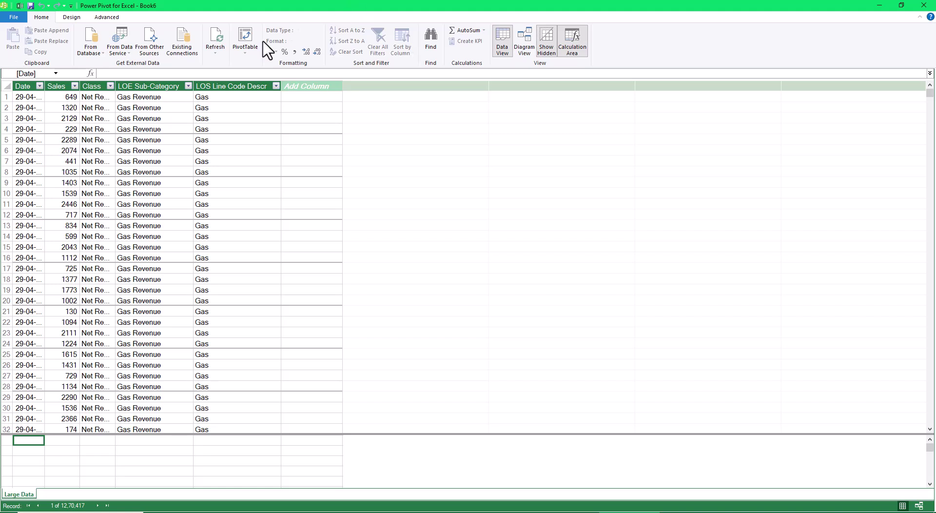
pyautogui.click(248, 51)
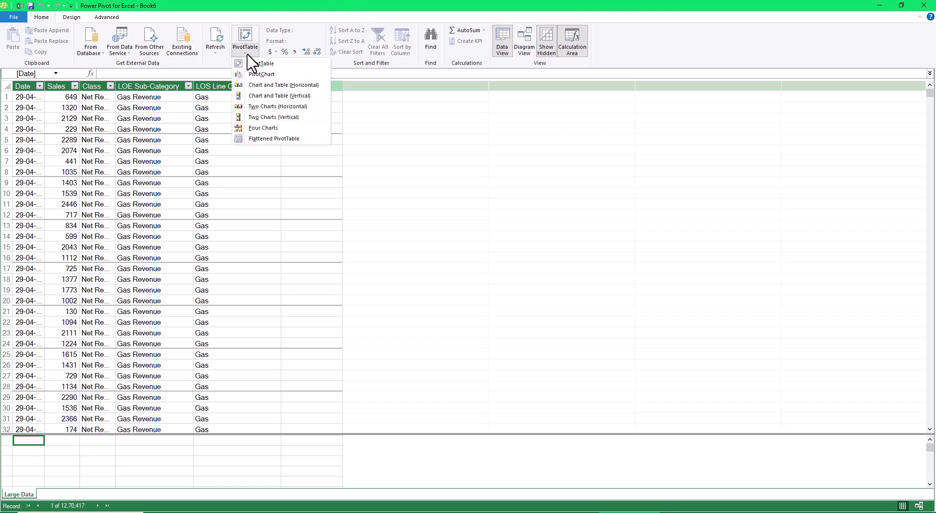
pyautogui.click(277, 129)
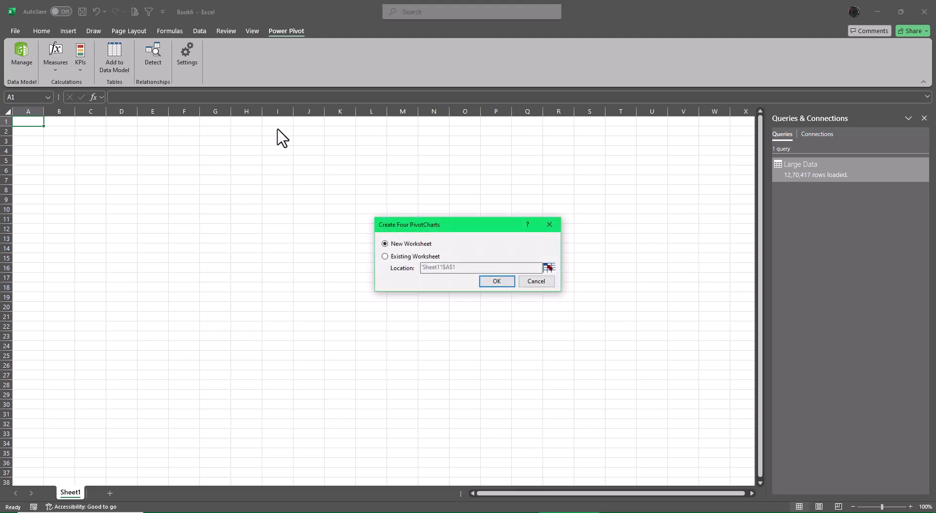
pyautogui.click(392, 256)
pyautogui.click(495, 283)
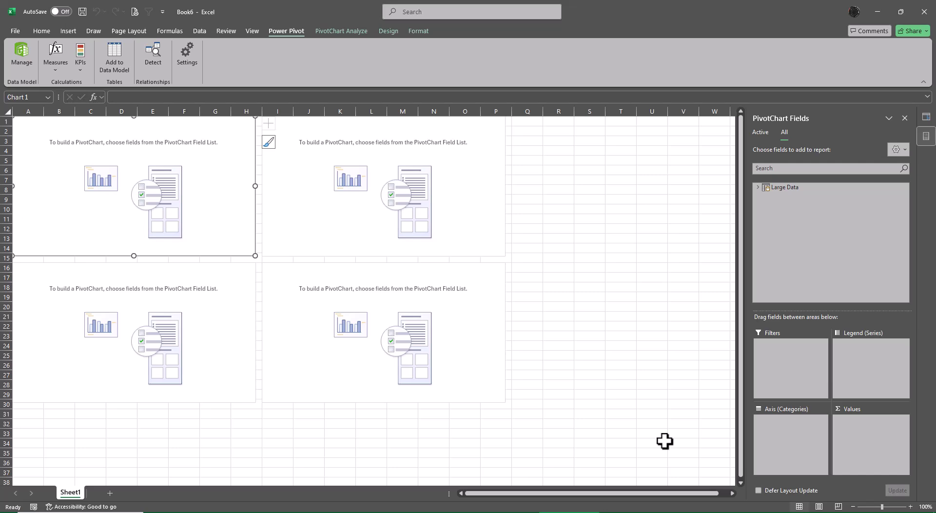
# Step: Build the upper-left PivotChart with Class as the axis and the sum of Sales as values
pyautogui.click(757, 187)
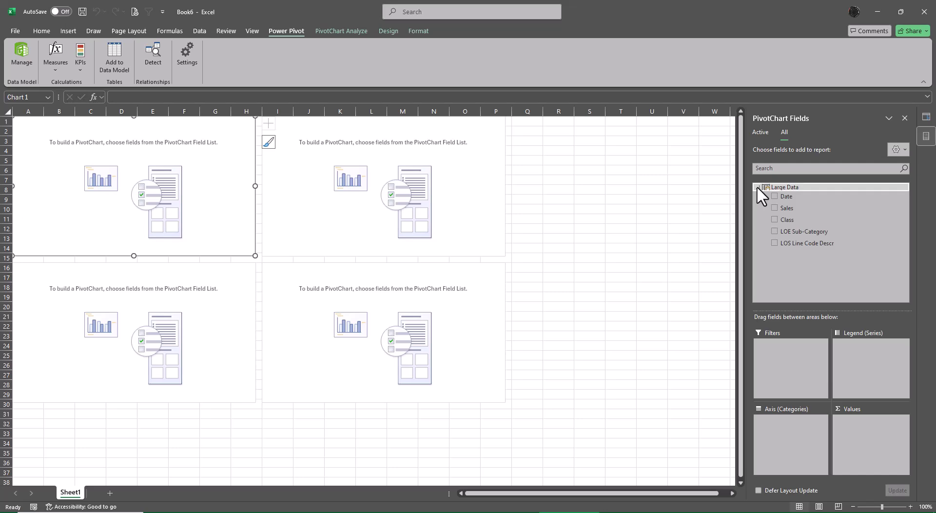
pyautogui.click(774, 219)
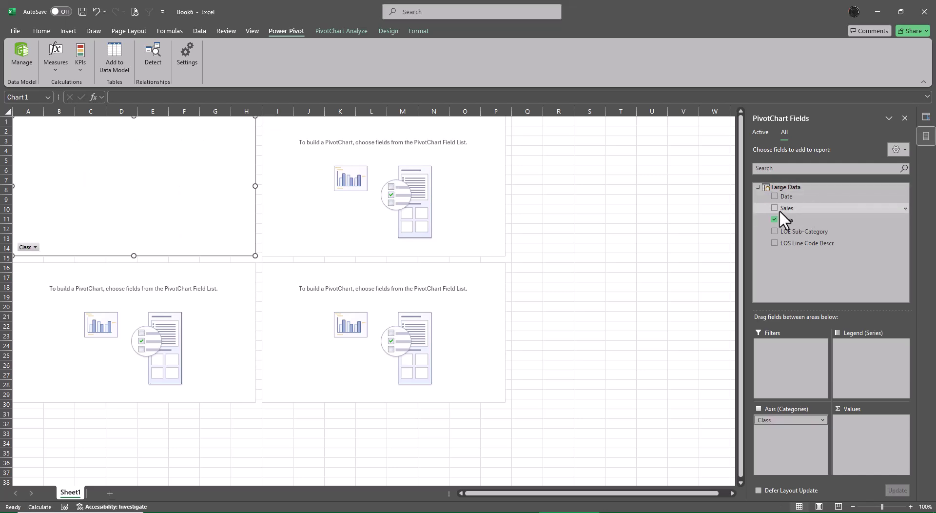
pyautogui.click(774, 208)
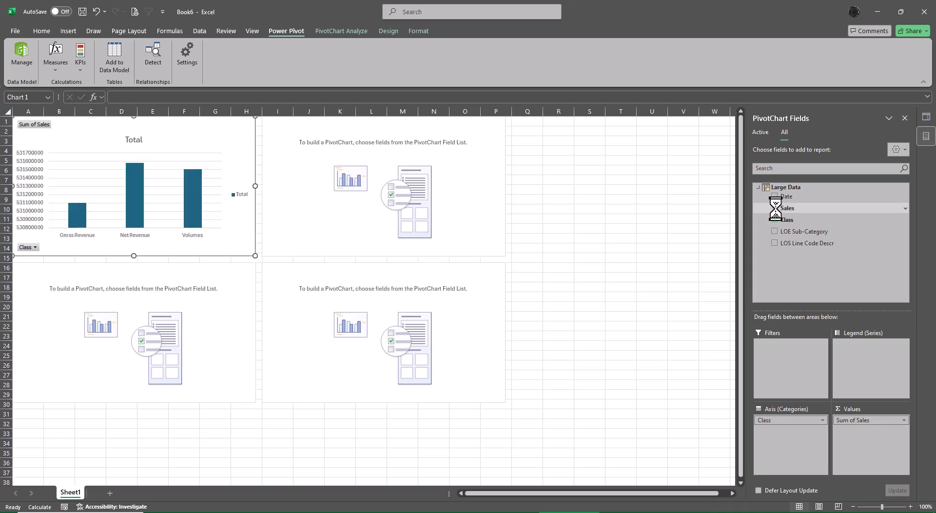
# Step: Build the upper-right PivotChart with LOE Sub-Category as the axis and the sum of Sales as values
pyautogui.click(366, 202)
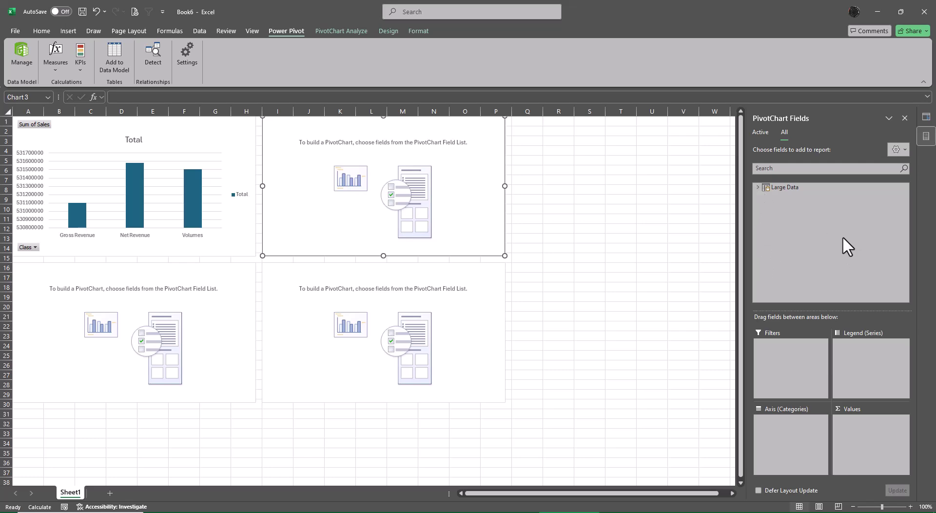
pyautogui.click(690, 240)
pyautogui.click(445, 199)
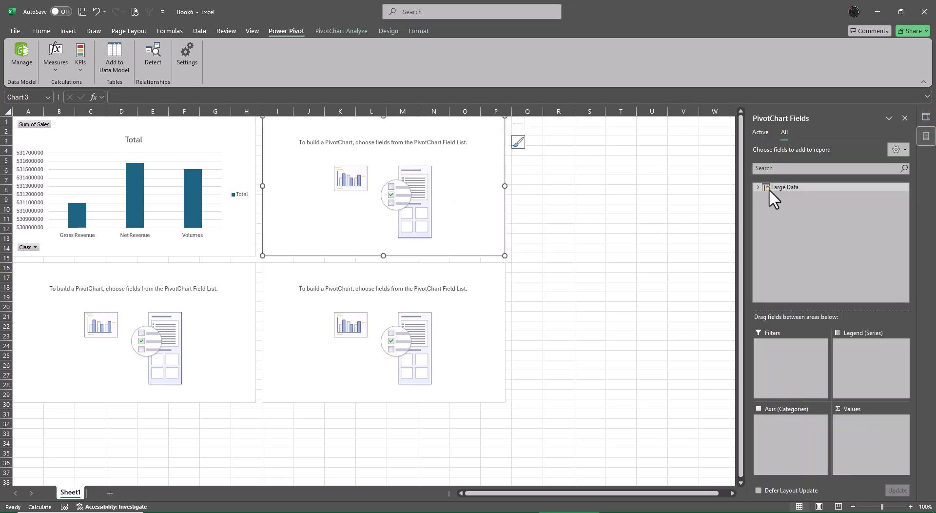
pyautogui.click(756, 186)
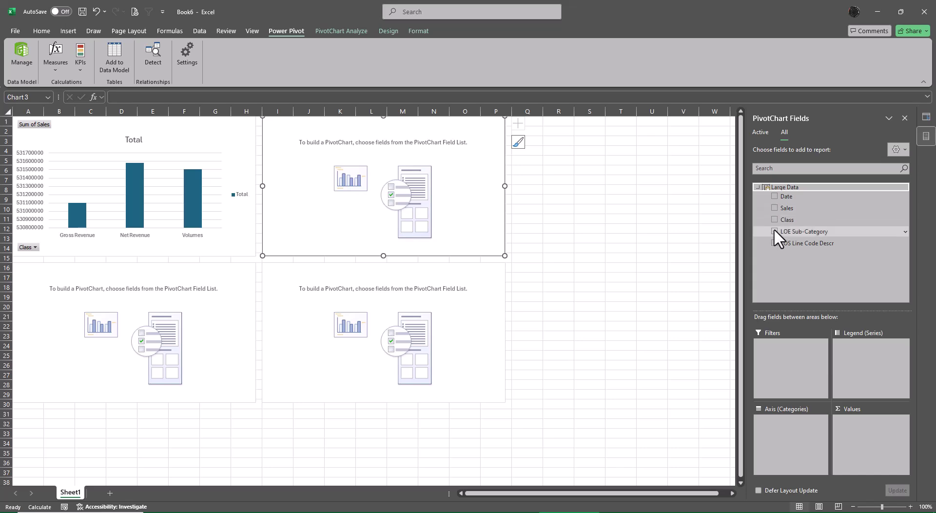
pyautogui.click(774, 231)
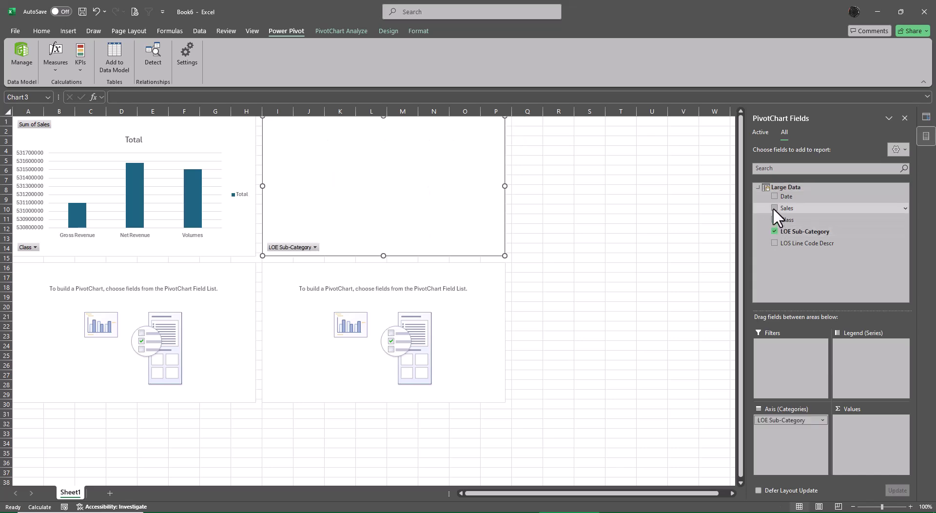
pyautogui.click(774, 208)
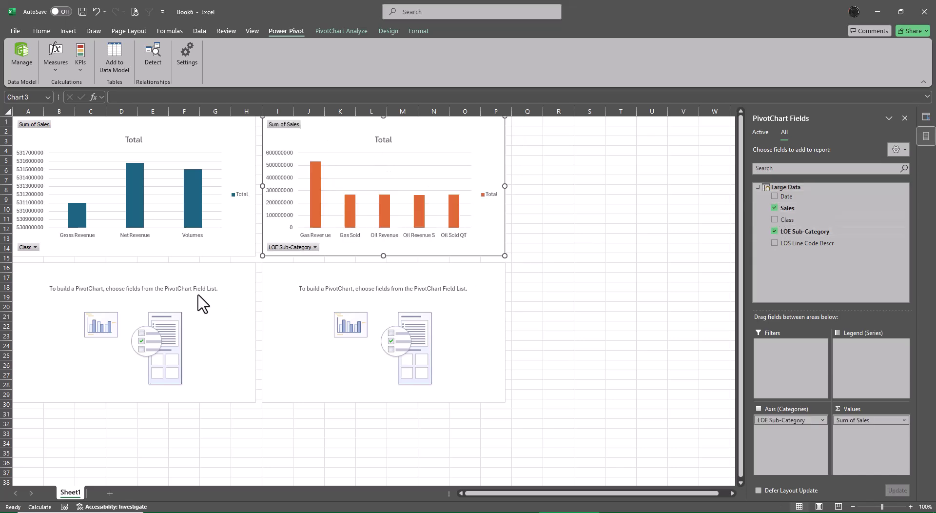
# Step: Build the lower-left PivotChart with LOS Line Code Descr as the axis and the sum of Sales as values
pyautogui.click(231, 264)
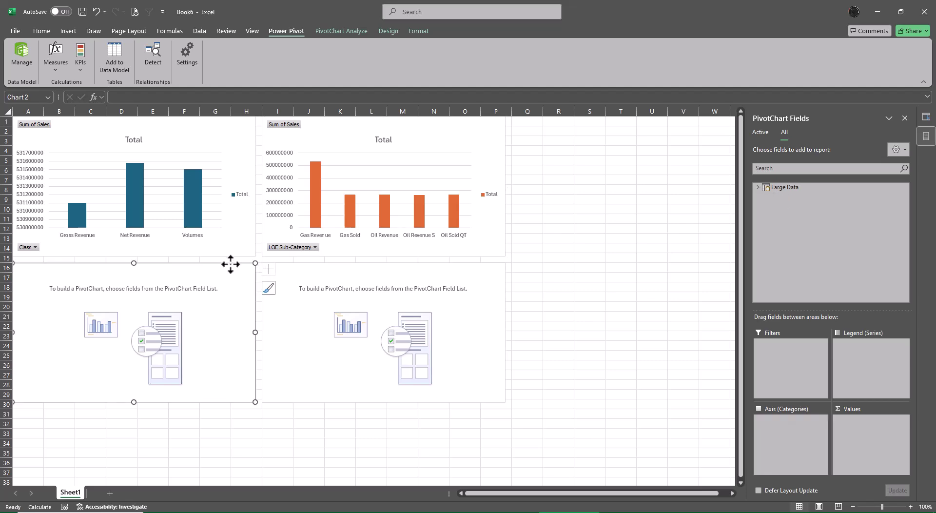
pyautogui.click(756, 187)
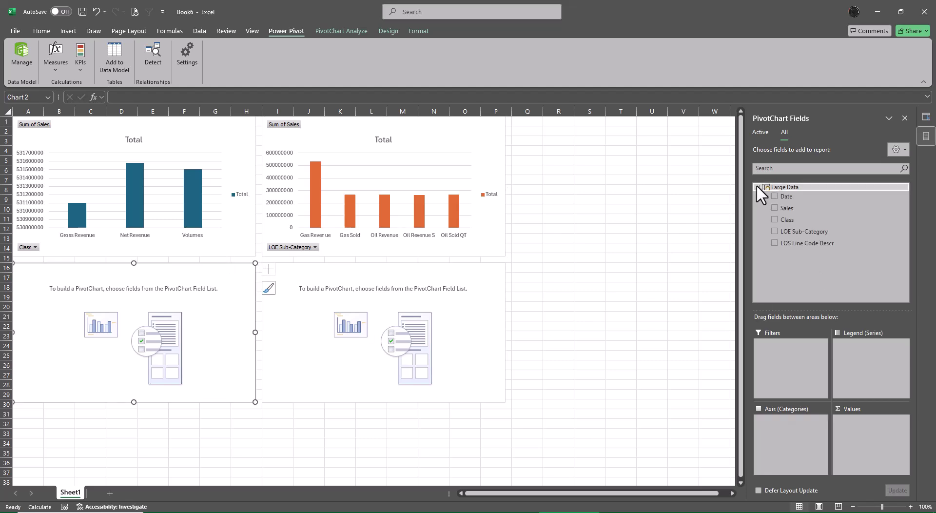
pyautogui.click(774, 243)
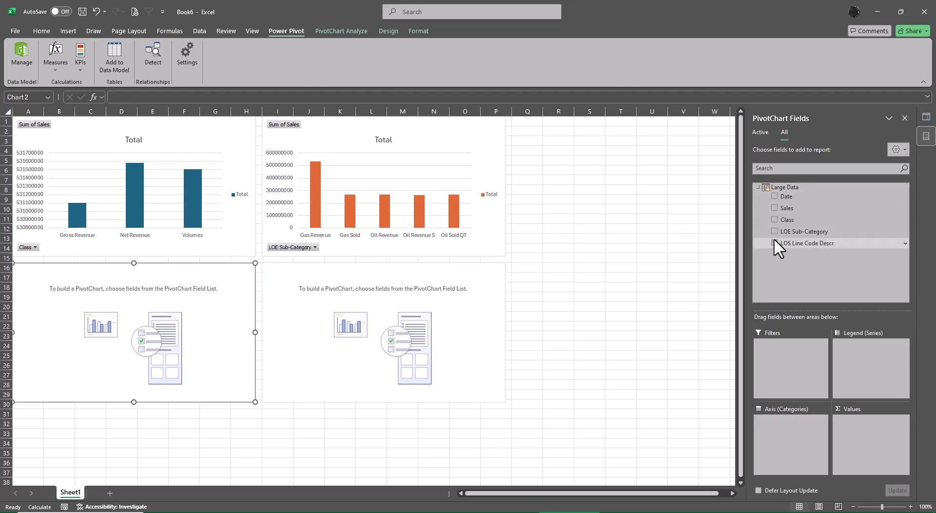
pyautogui.click(774, 208)
# Step: Build the lower-right PivotChart with only Date (Year) as the axis and the sum of Sales as values
pyautogui.click(324, 277)
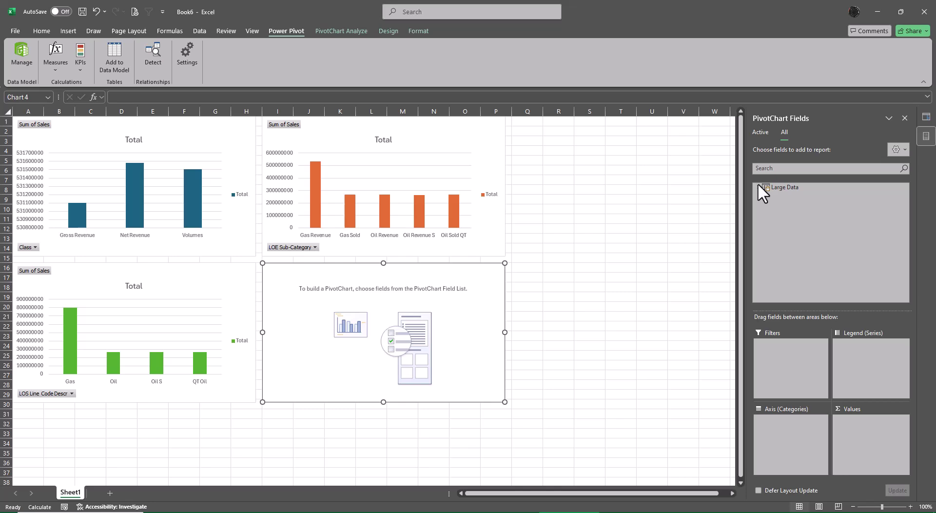
pyautogui.click(683, 266)
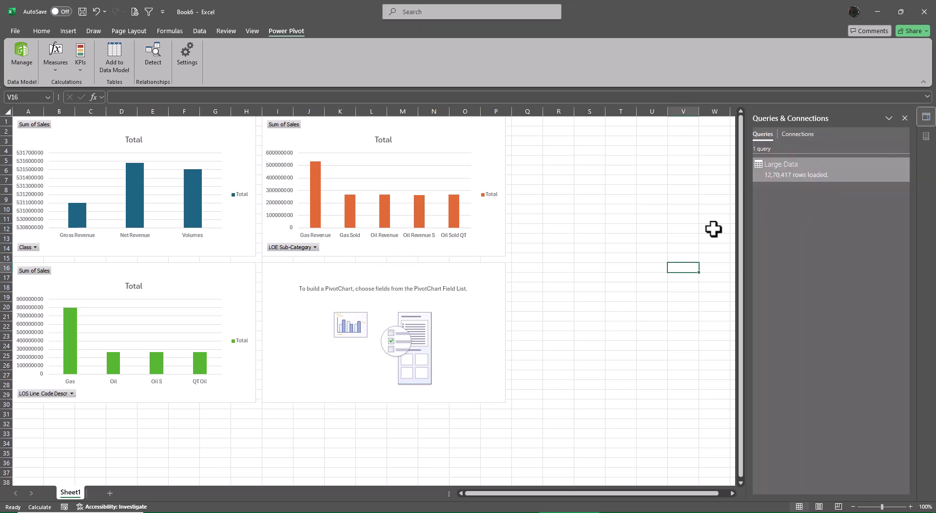
pyautogui.click(413, 320)
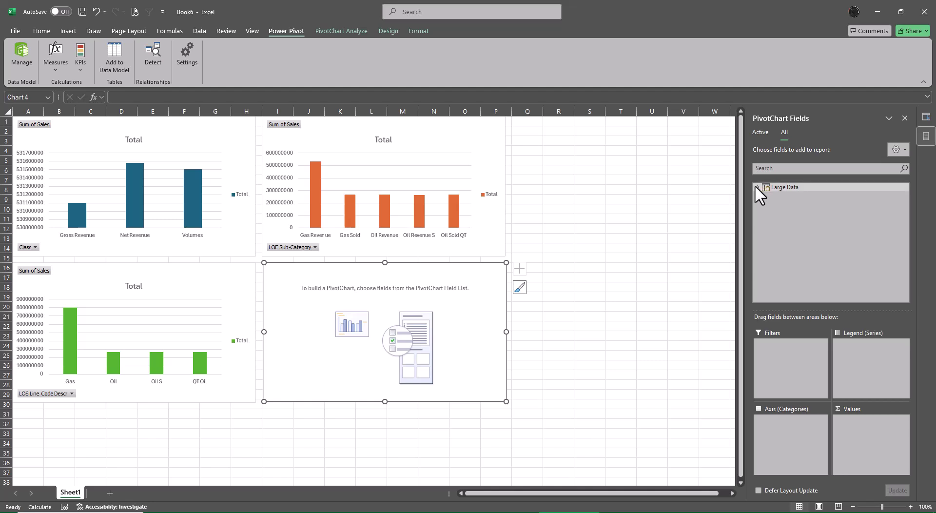
pyautogui.click(756, 186)
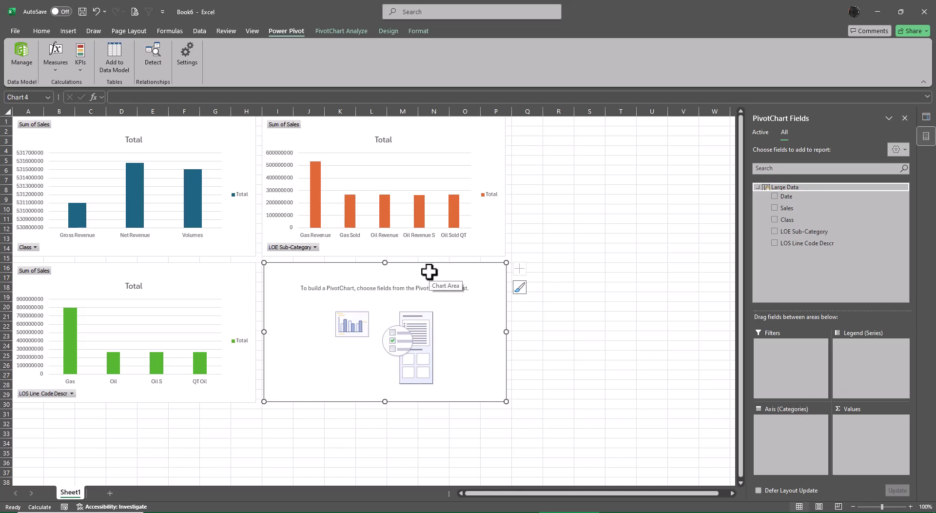
pyautogui.click(774, 196)
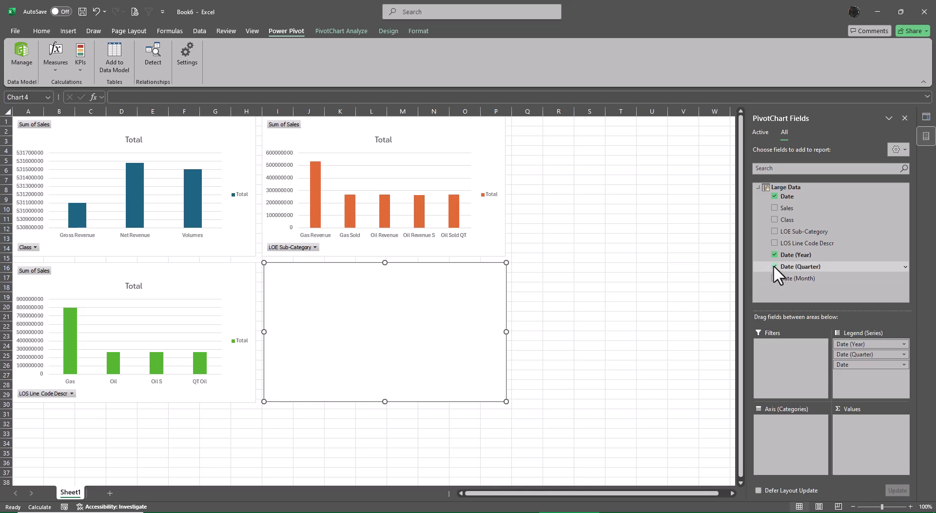
pyautogui.click(774, 266)
pyautogui.click(774, 197)
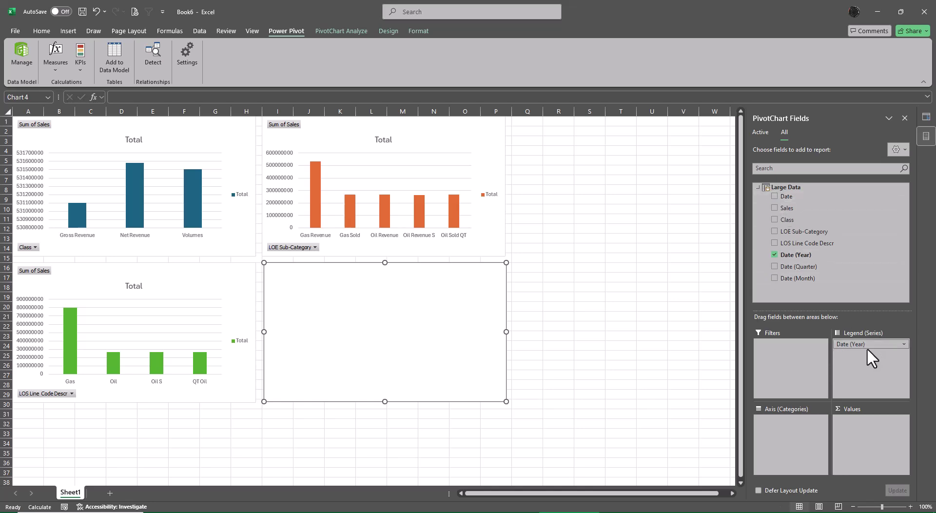
pyautogui.moveTo(867, 343); pyautogui.dragTo(787, 437)
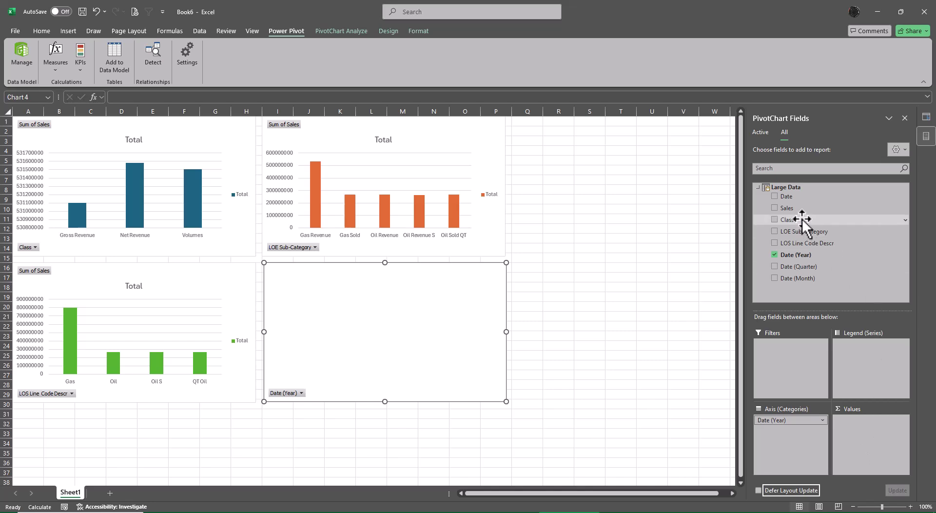
pyautogui.moveTo(794, 210); pyautogui.dragTo(871, 431)
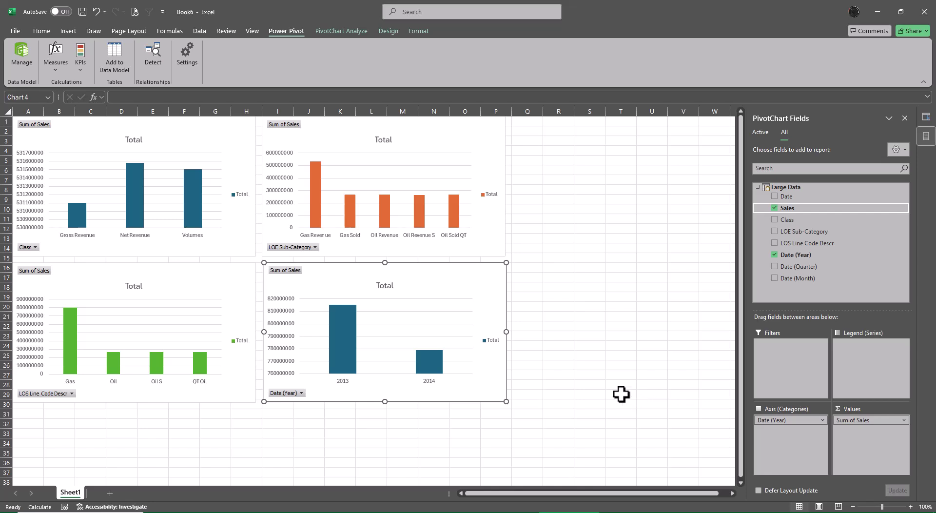
# Step: Give the columns of the Date (Year) PivotChart a solid light blue fill
pyautogui.click(356, 336)
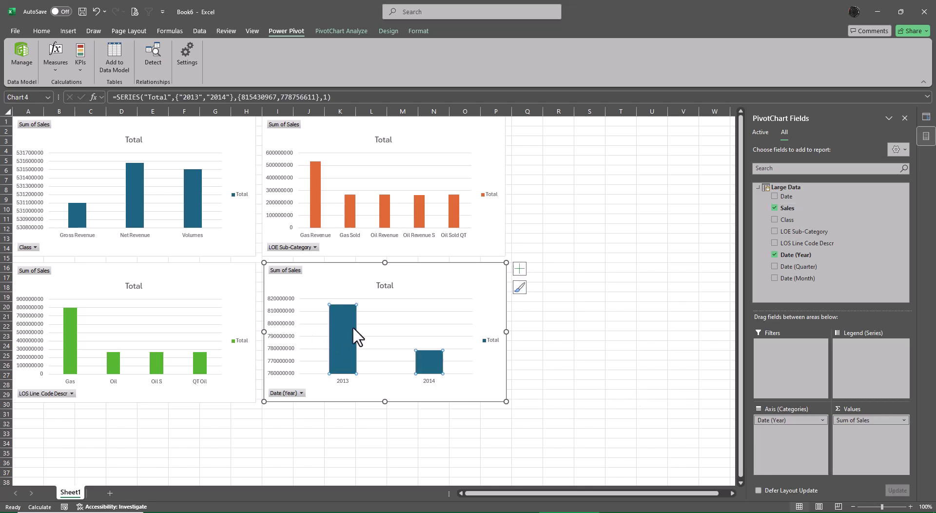
pyautogui.rightClick(431, 368)
pyautogui.click(441, 359)
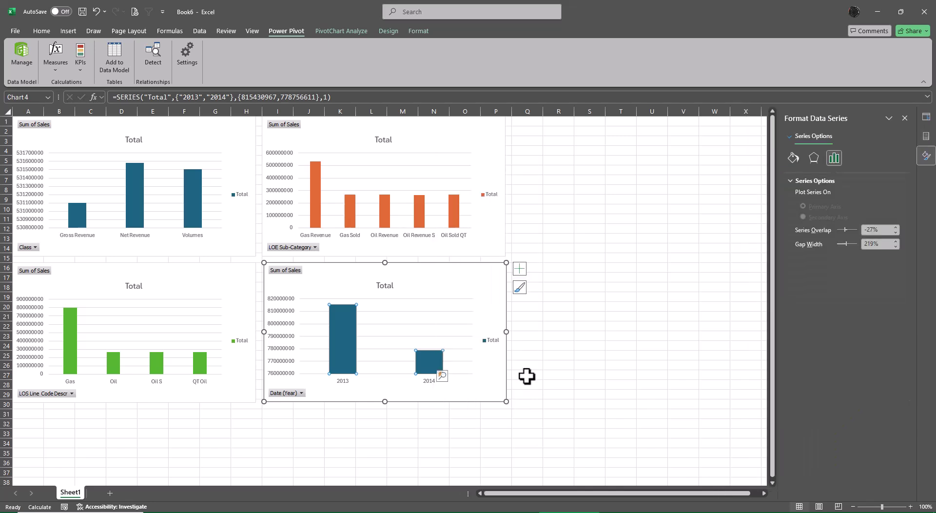
pyautogui.click(792, 158)
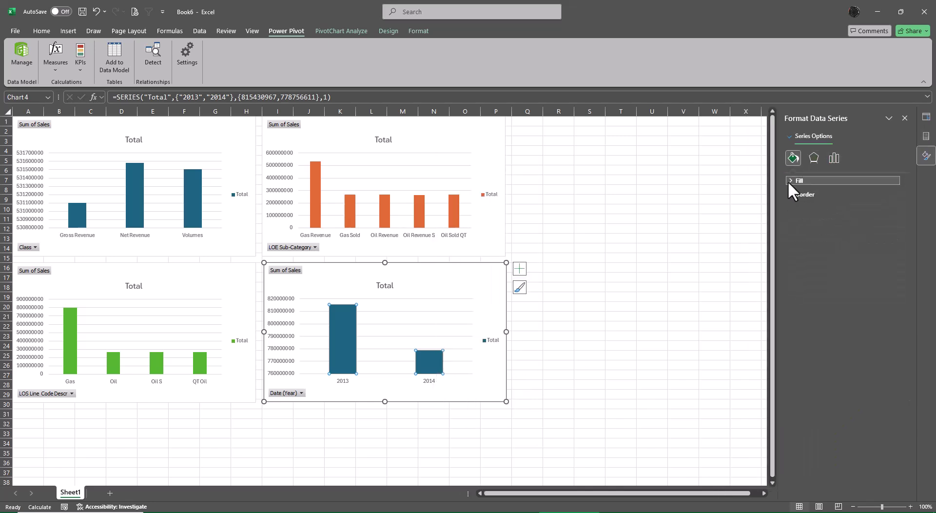
pyautogui.click(792, 180)
pyautogui.click(802, 206)
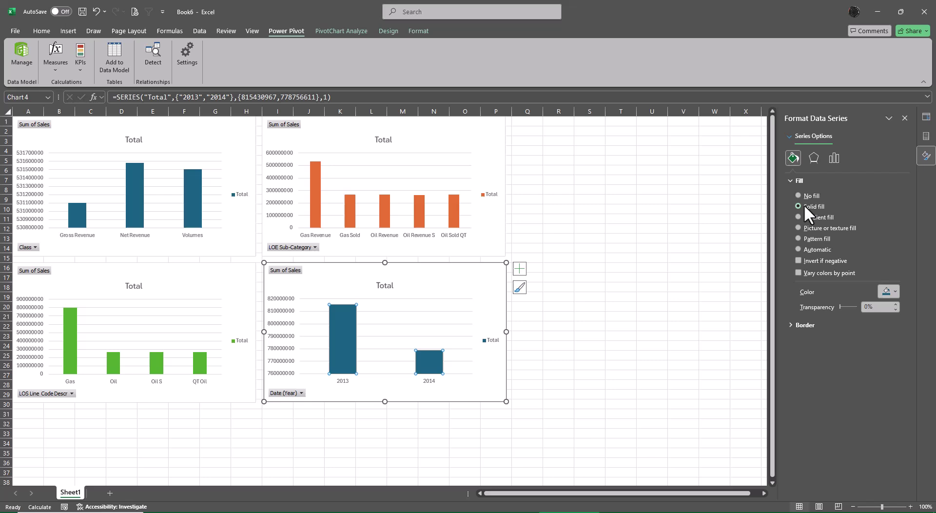
pyautogui.click(894, 291)
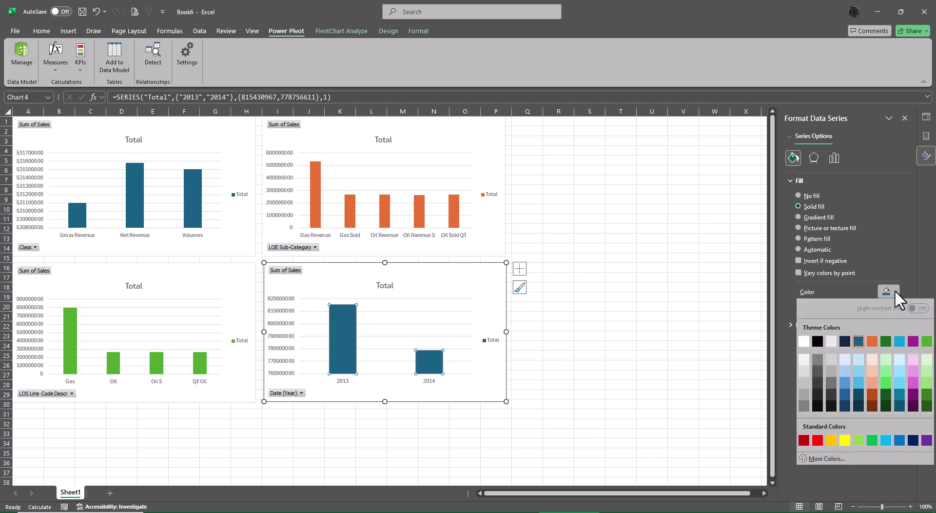
pyautogui.click(885, 439)
pyautogui.click(642, 365)
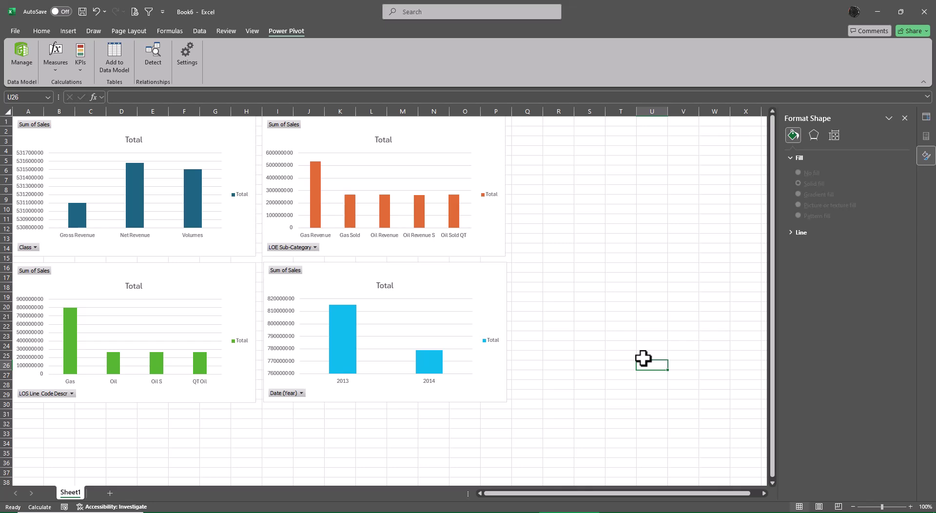
# Step: Delete the Total legends from all four PivotCharts
pyautogui.click(239, 195)
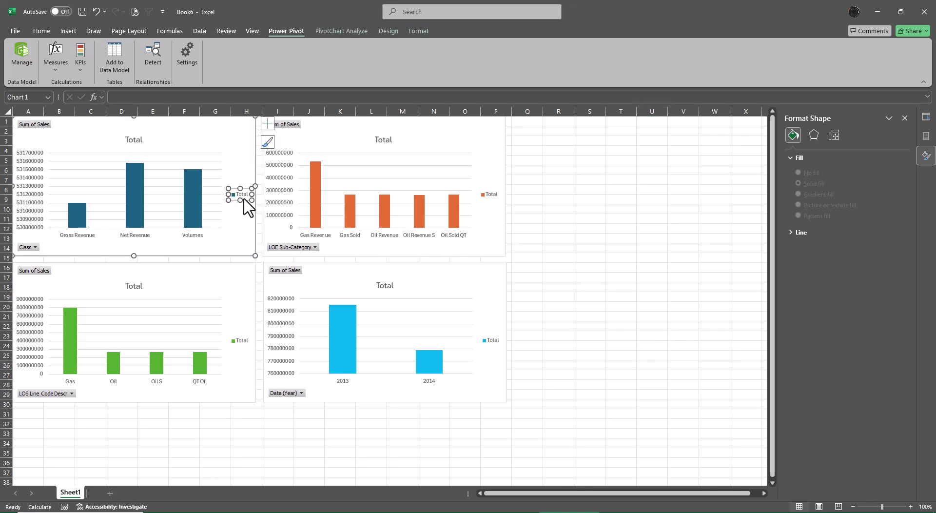
pyautogui.click(240, 195)
pyautogui.press('Delete')
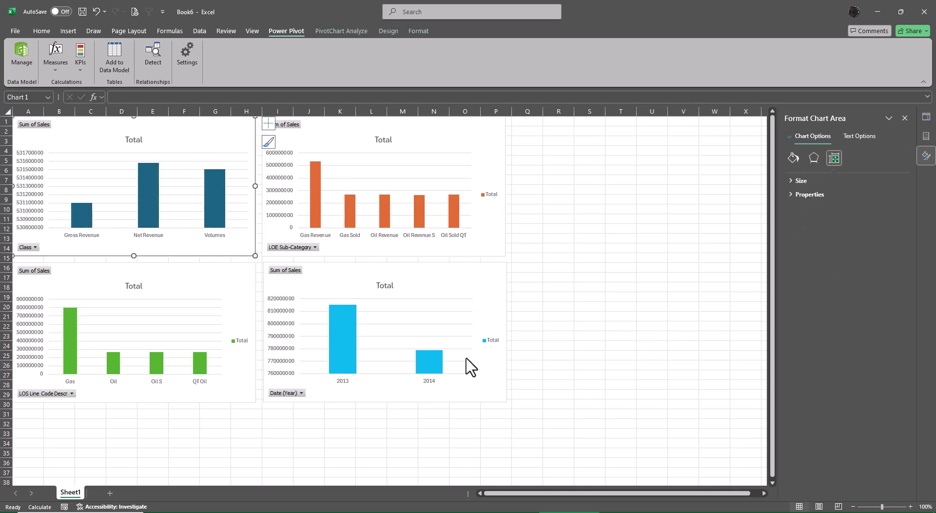
pyautogui.click(491, 341)
pyautogui.click(491, 341)
pyautogui.press('Delete')
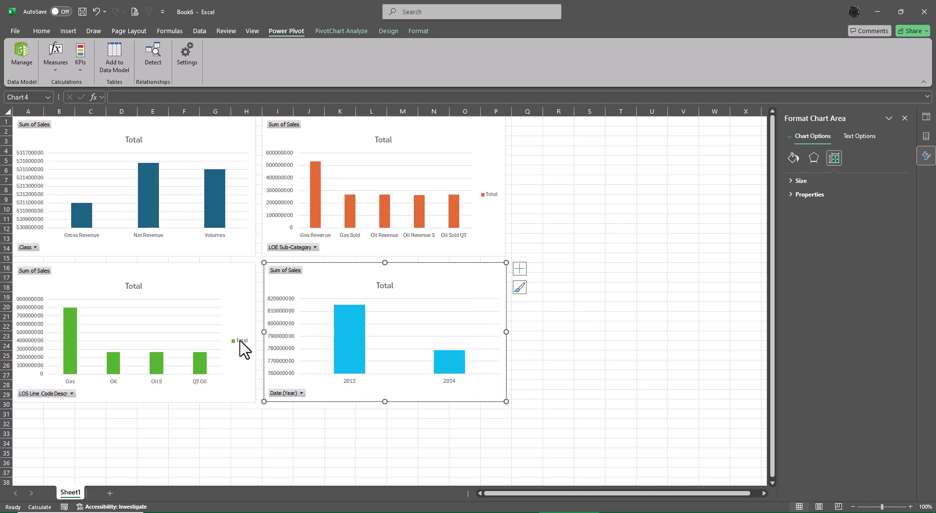
pyautogui.click(241, 341)
pyautogui.click(241, 341)
pyautogui.press('Delete')
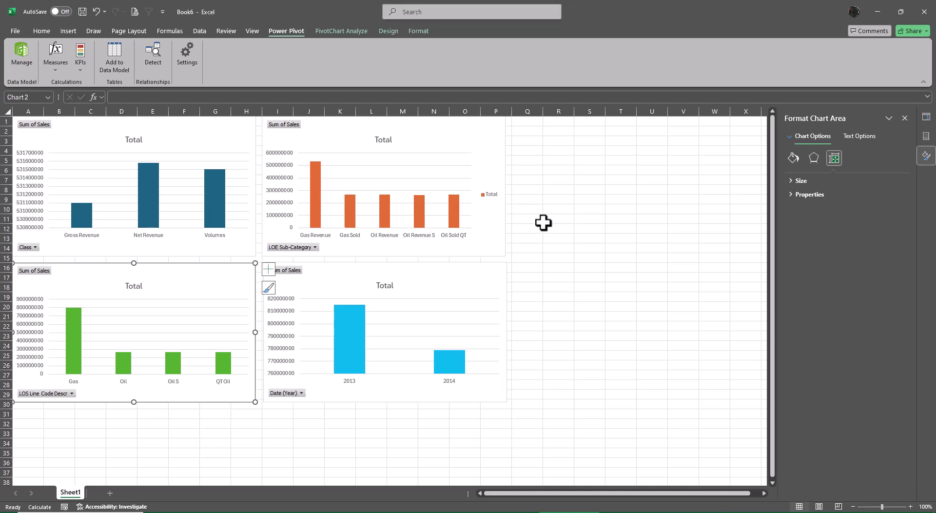
pyautogui.click(491, 195)
pyautogui.press('Delete')
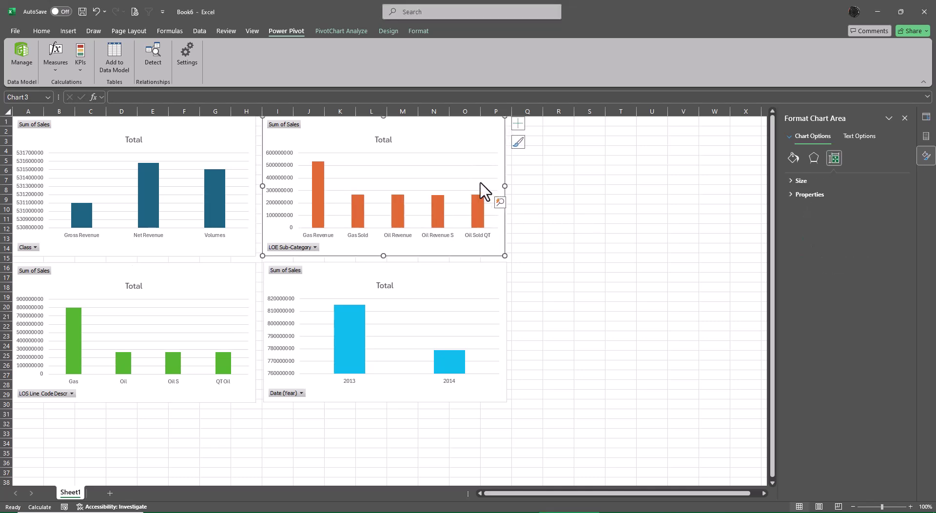
# Step: Remove the horizontal gridlines from all four PivotCharts
pyautogui.click(478, 166)
pyautogui.press('Delete')
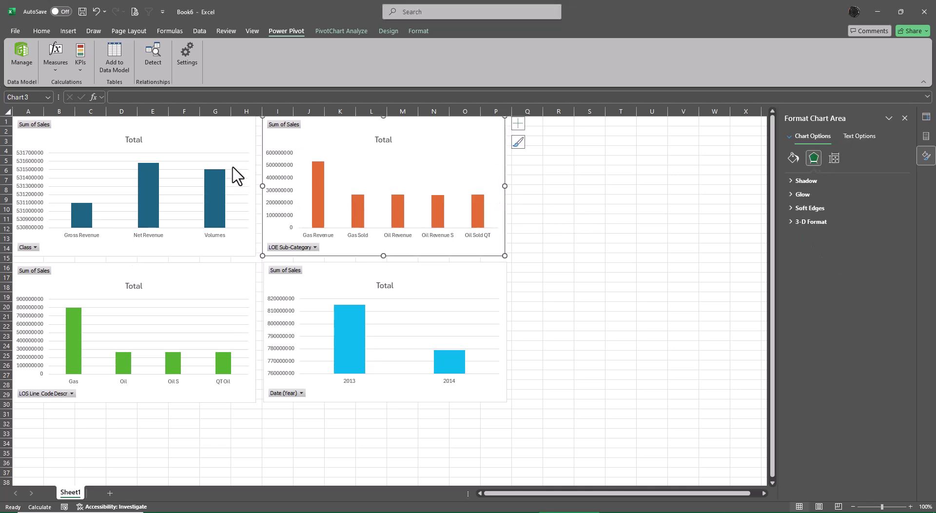
pyautogui.click(234, 161)
pyautogui.press('Delete')
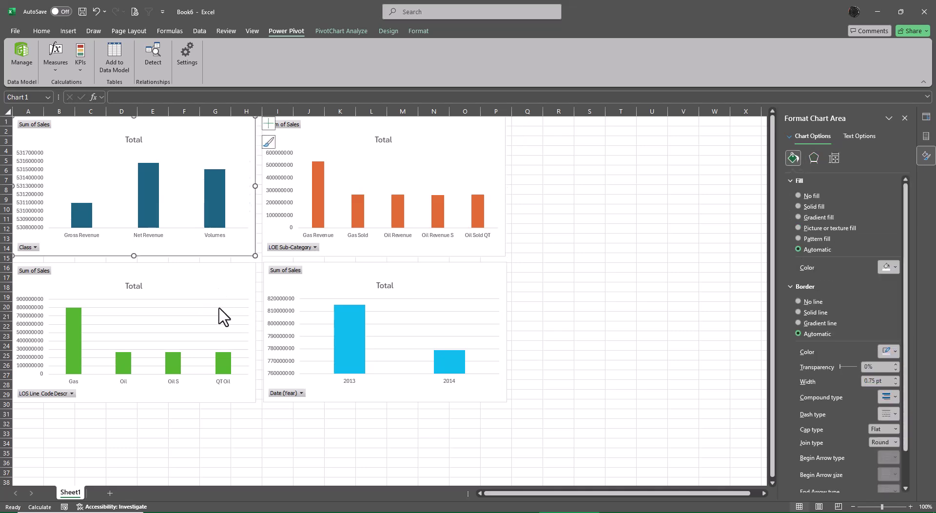
pyautogui.click(223, 316)
pyautogui.press('Delete')
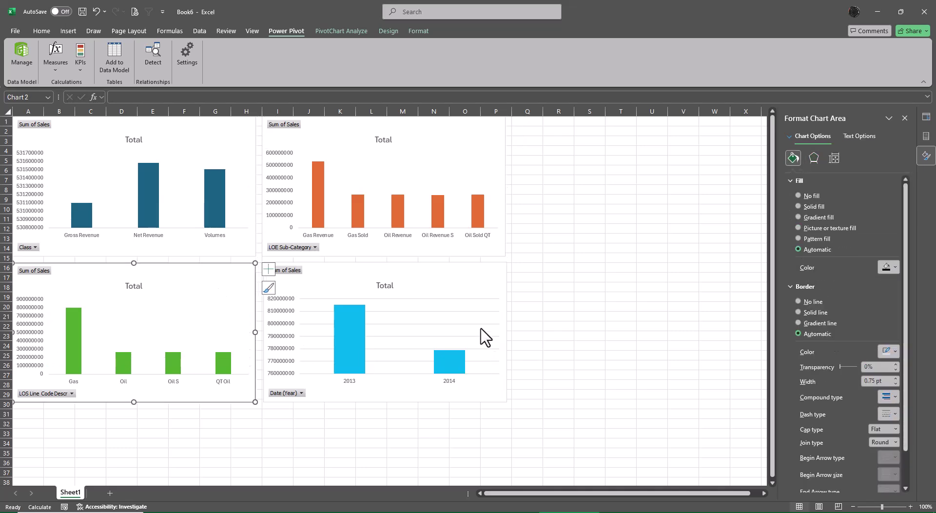
pyautogui.click(474, 318)
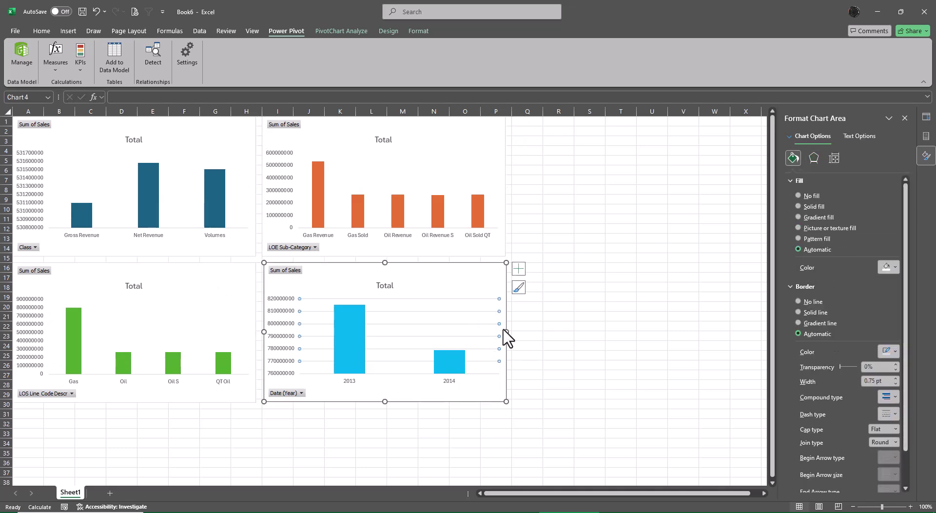
# Step: Change the title of the Date (Year) PivotChart to Yearly Sales
pyautogui.click(389, 287)
pyautogui.click(390, 290)
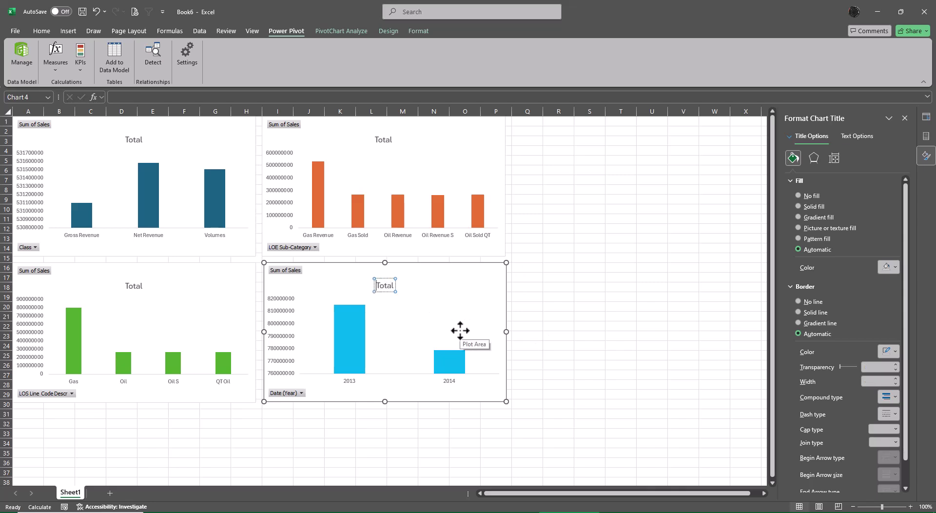
pyautogui.hotkey('ctrl', 'a')
pyautogui.press('Delete')
pyautogui.write('Yearly Sales')
pyautogui.click(660, 328)
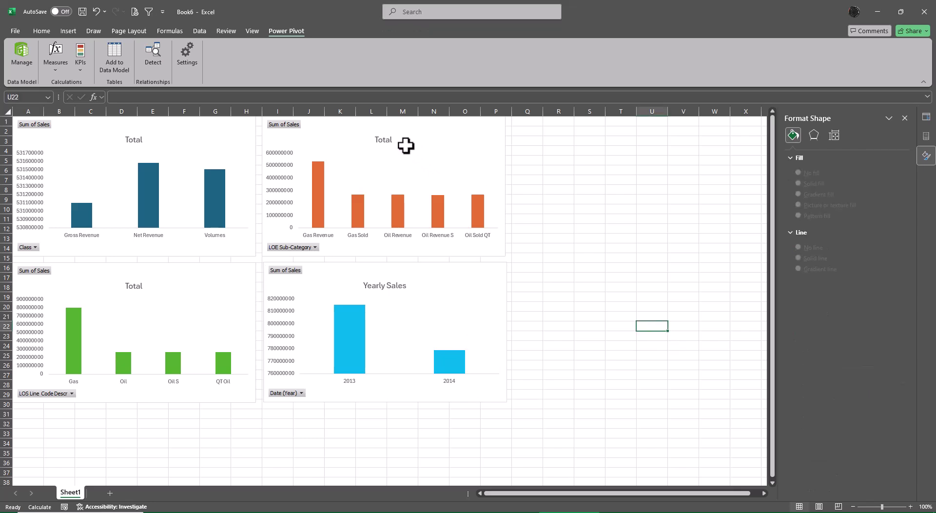
# Step: Change the title of the LOE Sub-Category PivotChart to Cat Sales
pyautogui.click(388, 142)
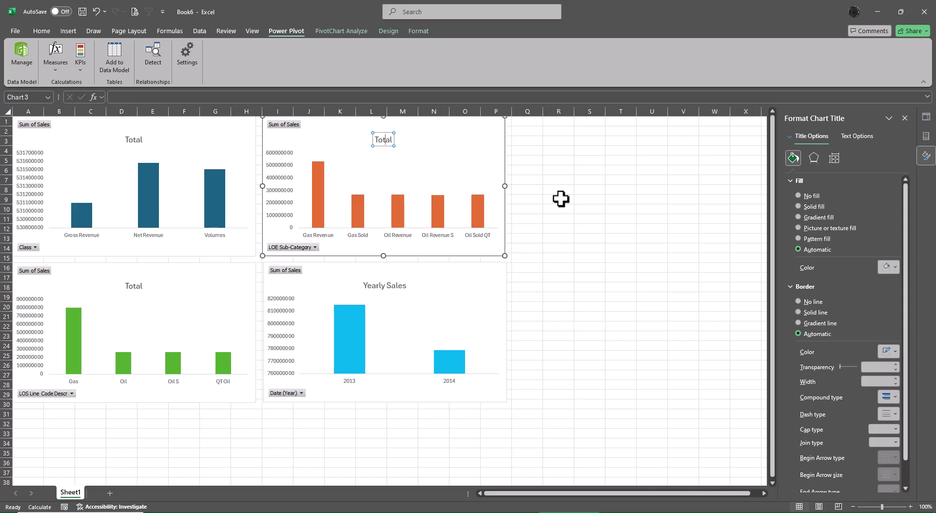
pyautogui.hotkey('ctrl', 'a')
pyautogui.press('BackSpace')
pyautogui.write('Cat Sa;')
pyautogui.write('les')
pyautogui.click(622, 255)
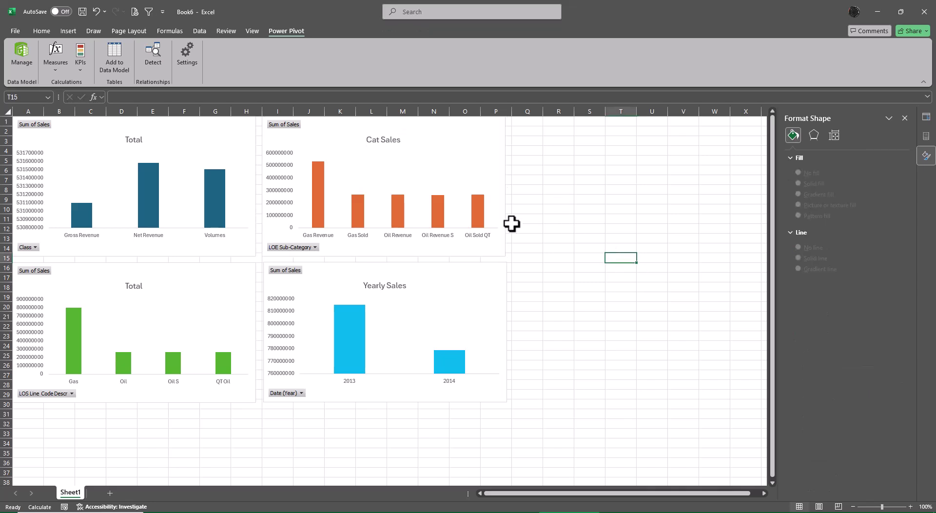
# Step: Change the title of the LOS Line Code Descr PivotChart to Line Sales
pyautogui.click(134, 287)
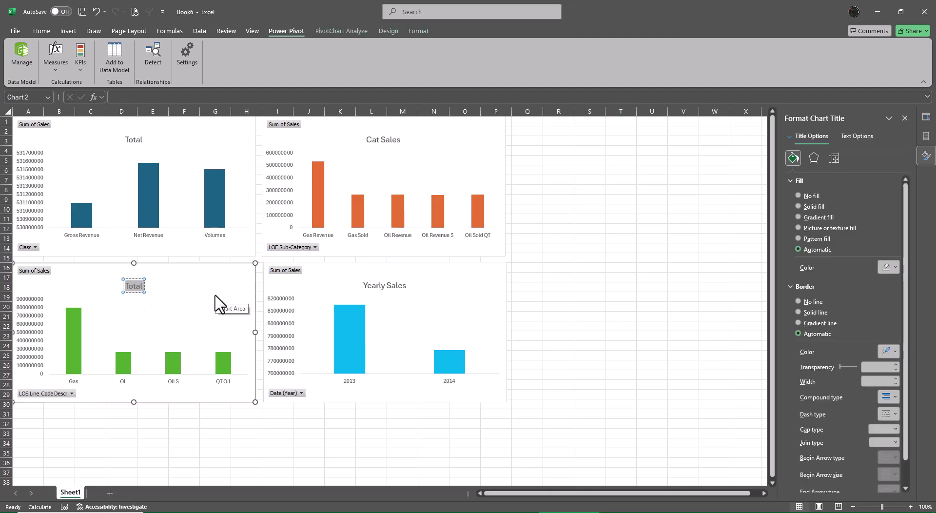
pyautogui.press('BackSpace')
pyautogui.write('Line Sales')
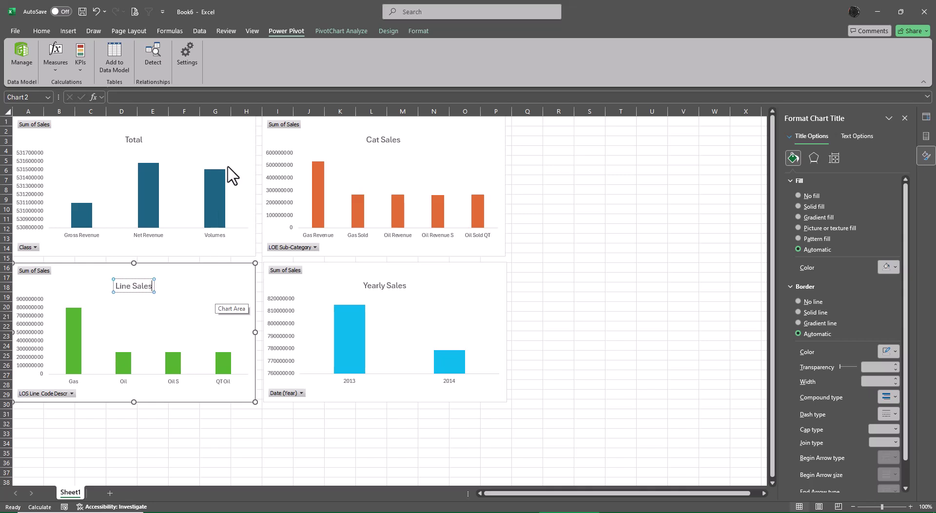
pyautogui.click(219, 134)
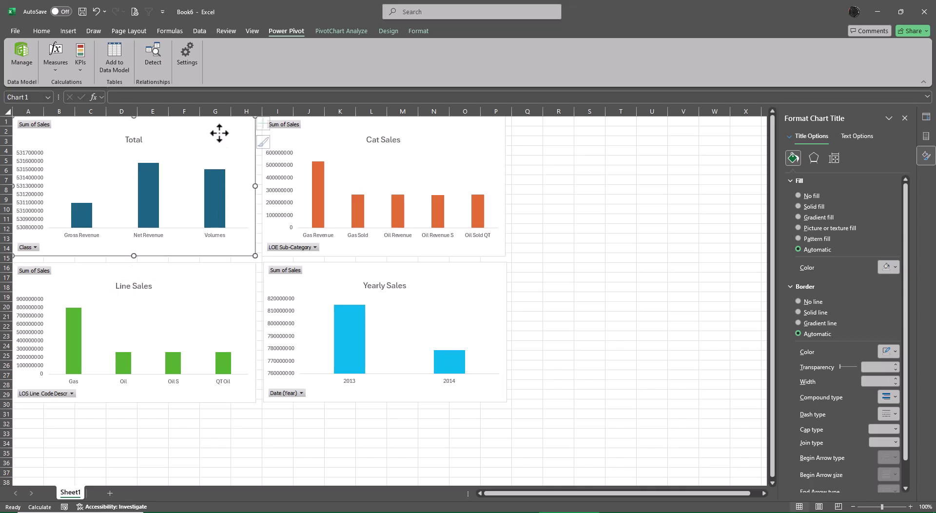
# Step: Close the formatting options and show the field list of the Class PivotChart with the Large Data fields expanded
pyautogui.click(904, 118)
pyautogui.click(924, 138)
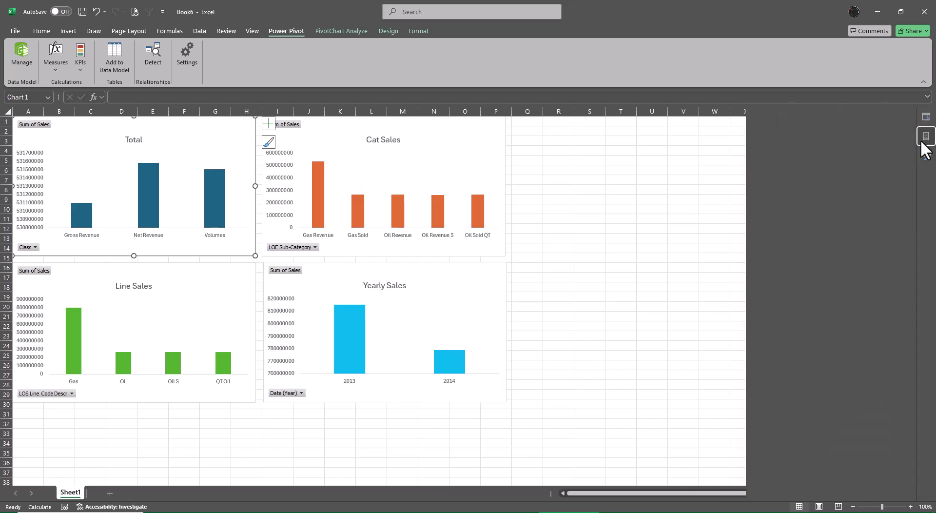
pyautogui.click(838, 111)
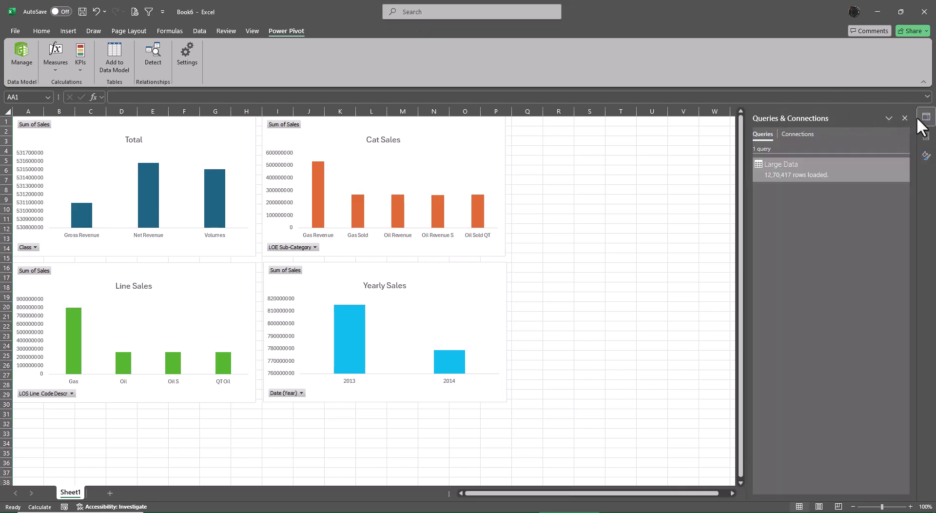
pyautogui.click(924, 118)
pyautogui.click(928, 119)
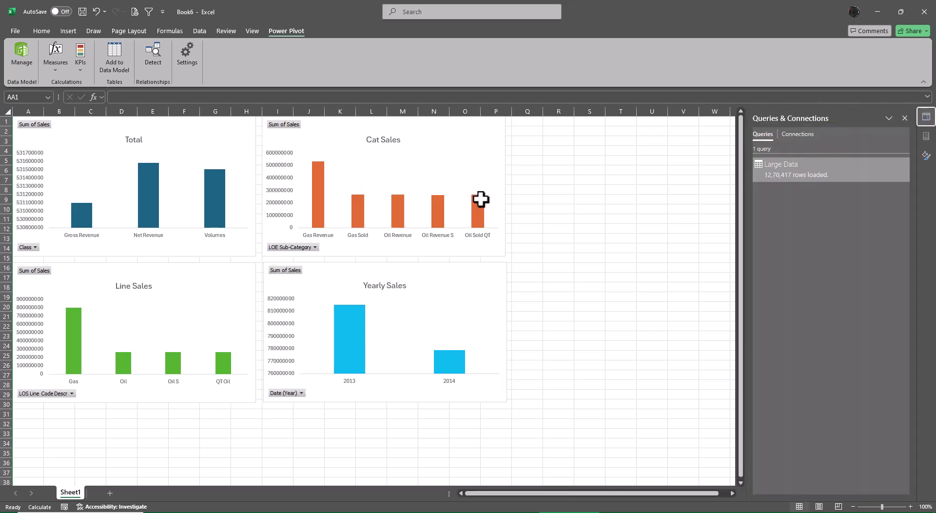
pyautogui.click(209, 137)
pyautogui.click(757, 187)
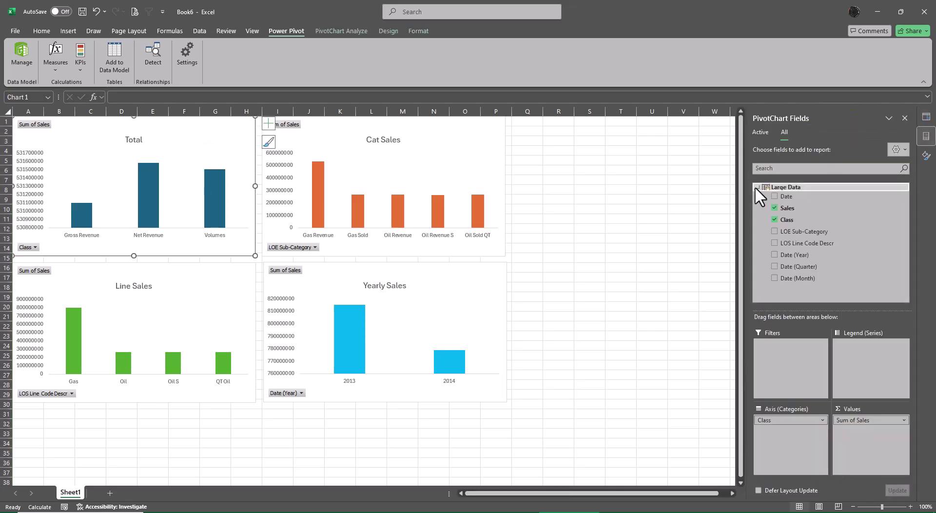
# Step: Change the title of the Class PivotChart to Class Sales
pyautogui.click(136, 142)
pyautogui.click(136, 141)
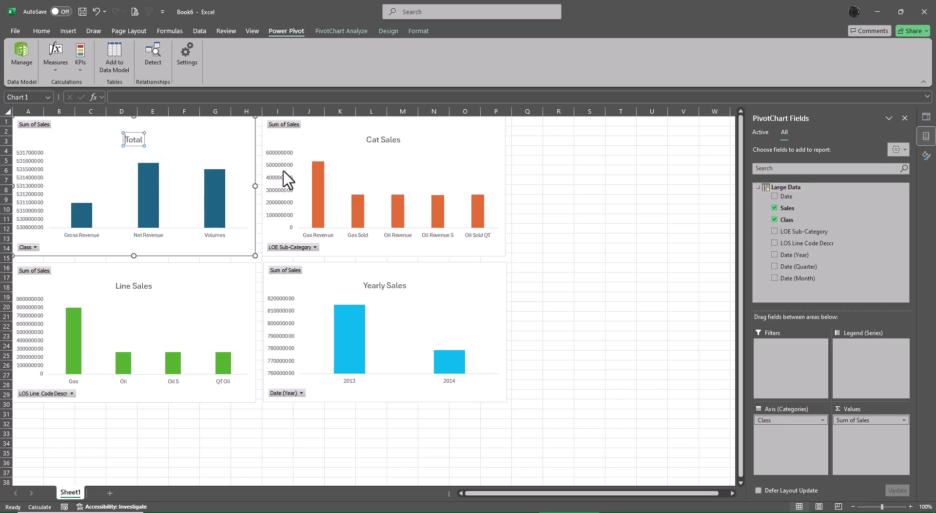
pyautogui.hotkey('ctrl', 'a')
pyautogui.press('BackSpace')
pyautogui.write('Ca')
pyautogui.write('ass Sales')
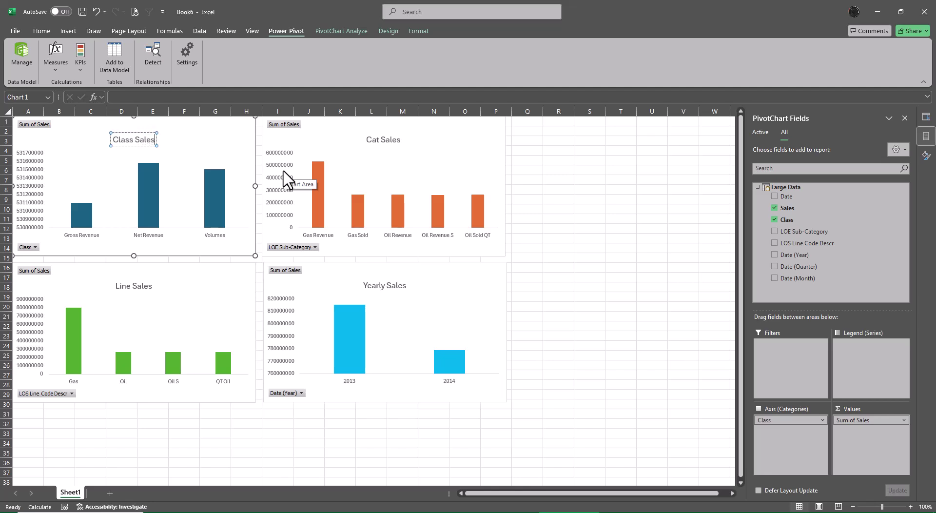
pyautogui.click(617, 248)
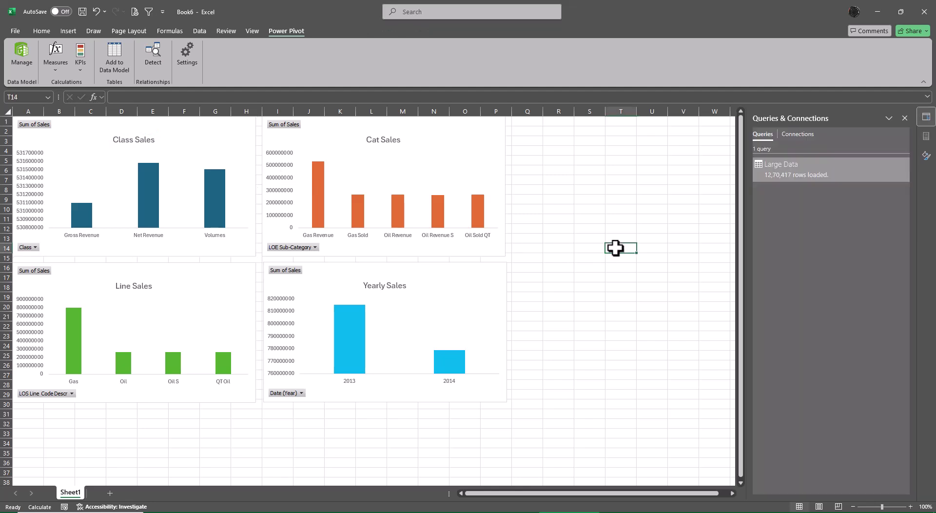
# Step: Set the display units of the Class Sales chart's vertical axis to Millions
pyautogui.click(32, 178)
pyautogui.rightClick(32, 178)
pyautogui.click(69, 294)
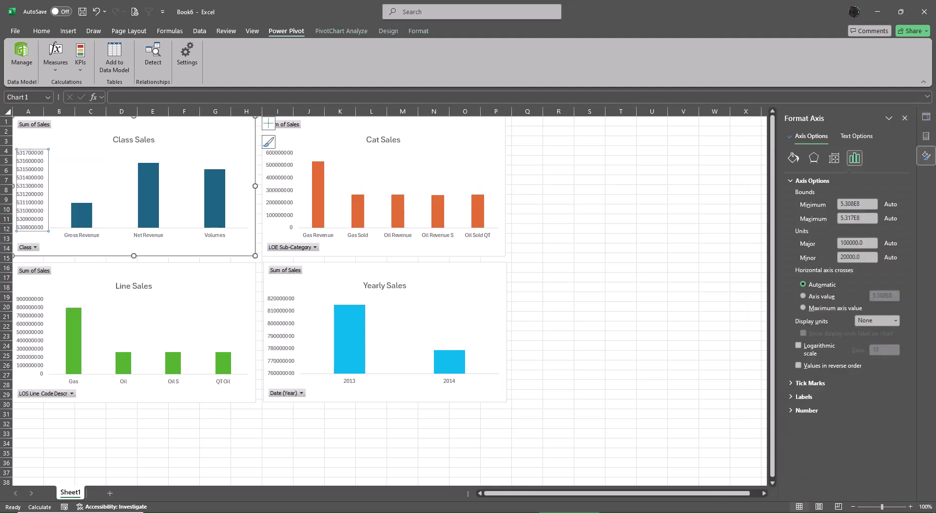
pyautogui.click(894, 319)
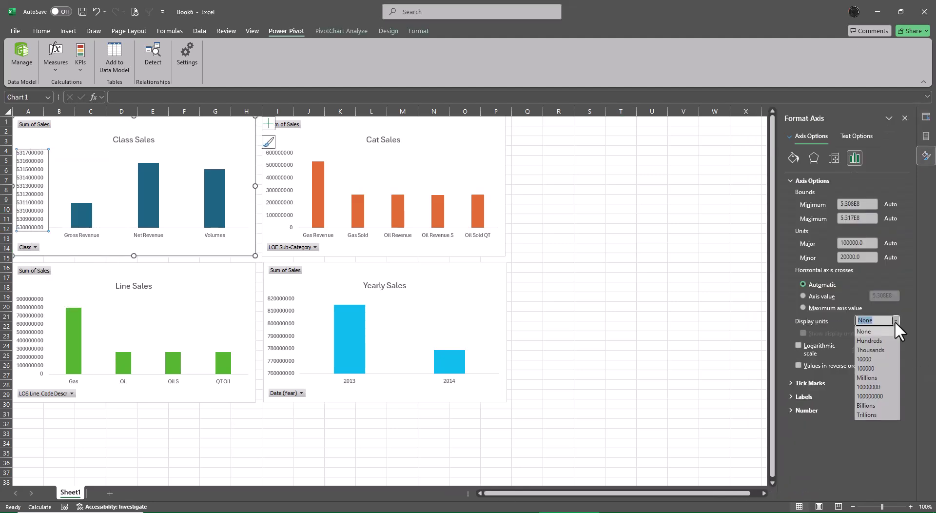
pyautogui.click(877, 375)
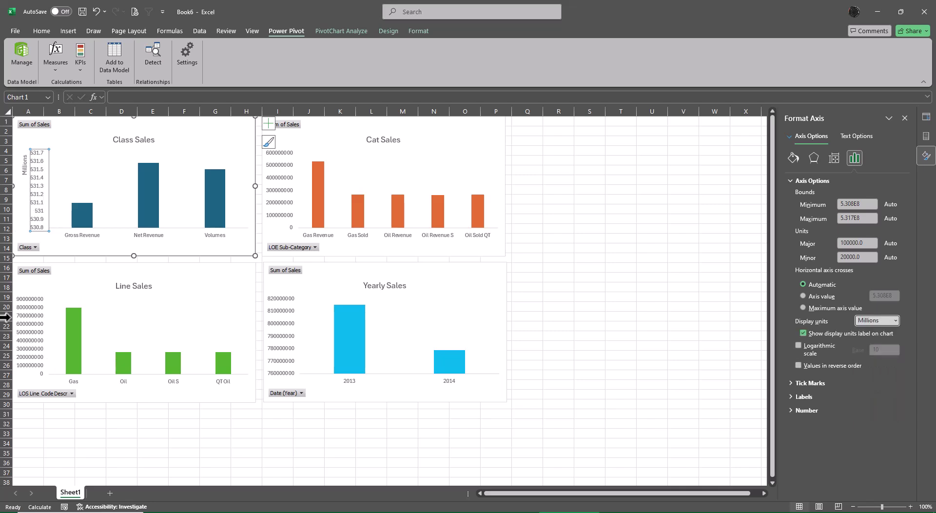
# Step: Set the vertical axis display units to Millions in the Line Sales, Cat Sales and Yearly Sales charts
pyautogui.click(34, 314)
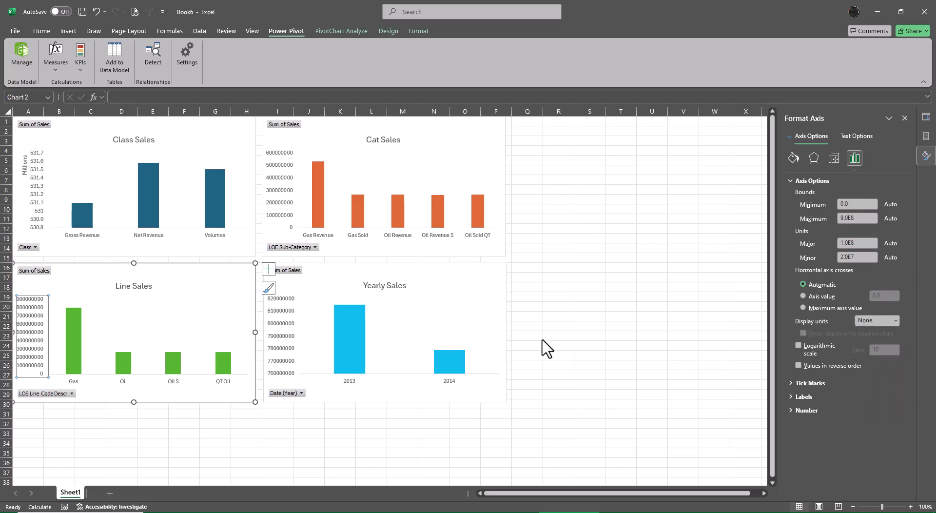
pyautogui.click(896, 320)
pyautogui.click(873, 377)
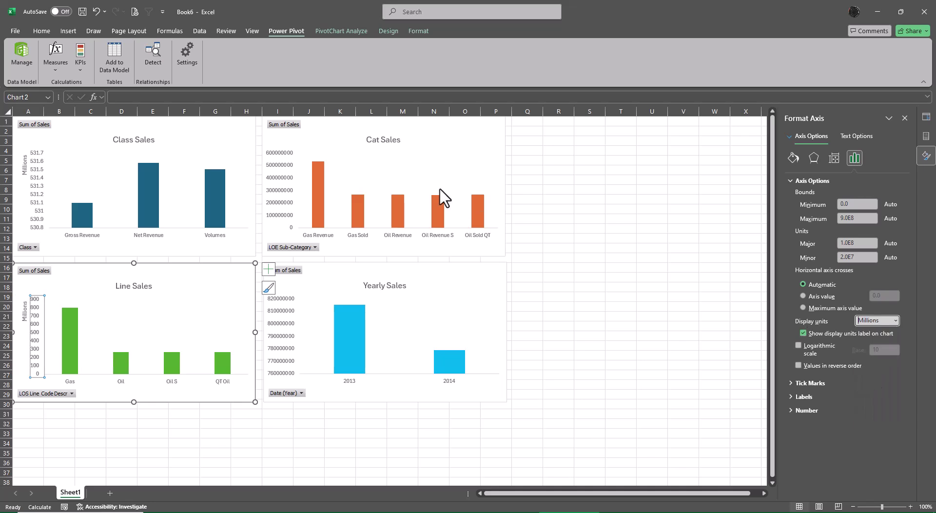
pyautogui.click(286, 177)
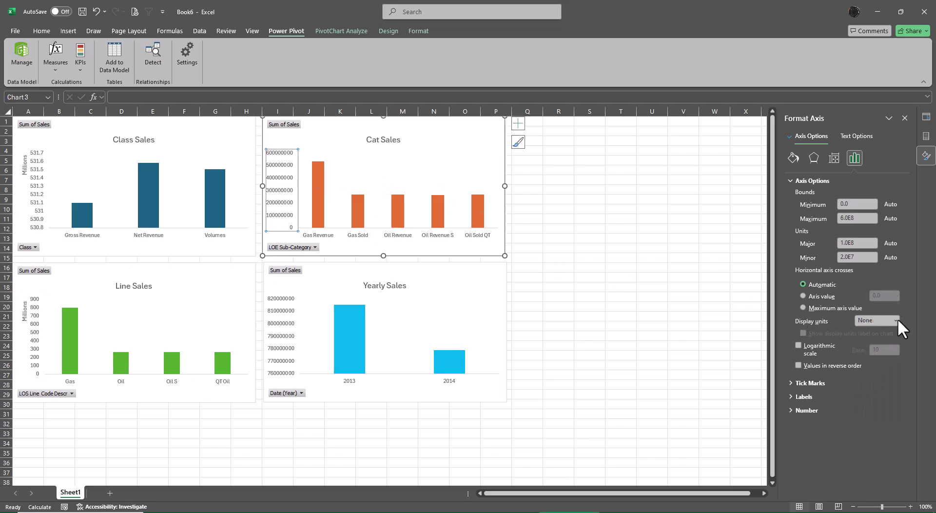
pyautogui.click(892, 316)
pyautogui.click(869, 376)
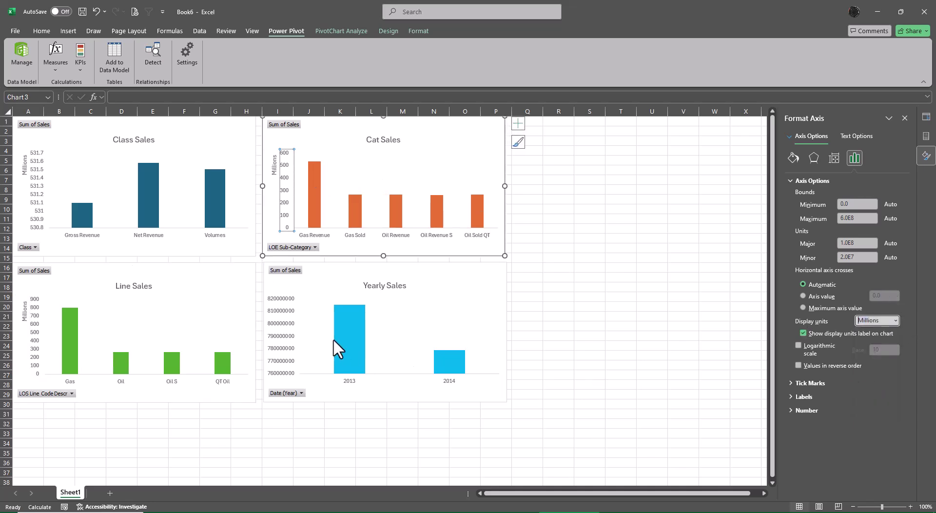
pyautogui.click(288, 308)
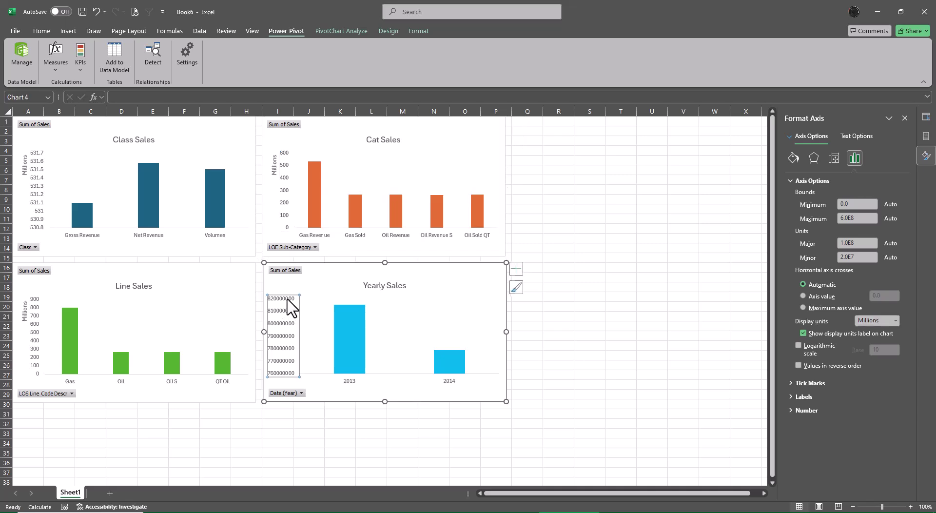
pyautogui.click(895, 317)
pyautogui.click(870, 376)
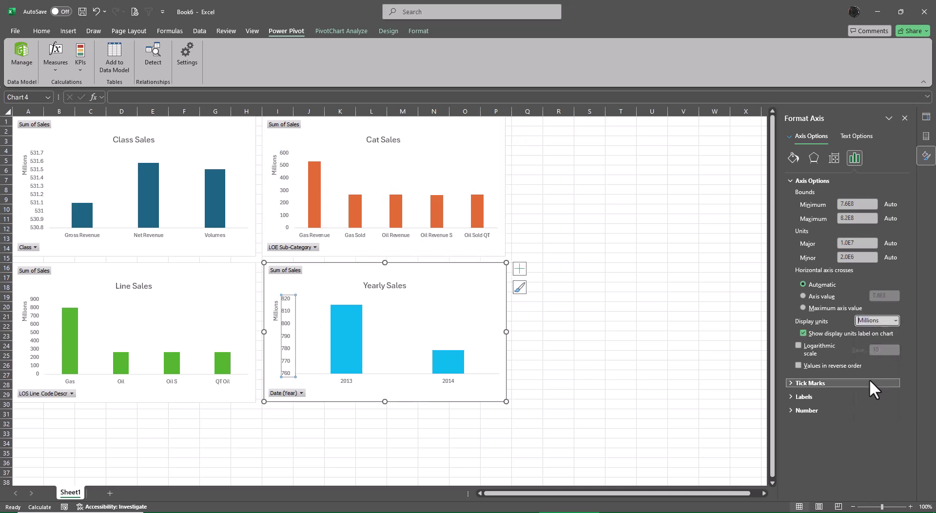
# Step: Add data labels to the columns of the Class Sales chart
pyautogui.click(151, 173)
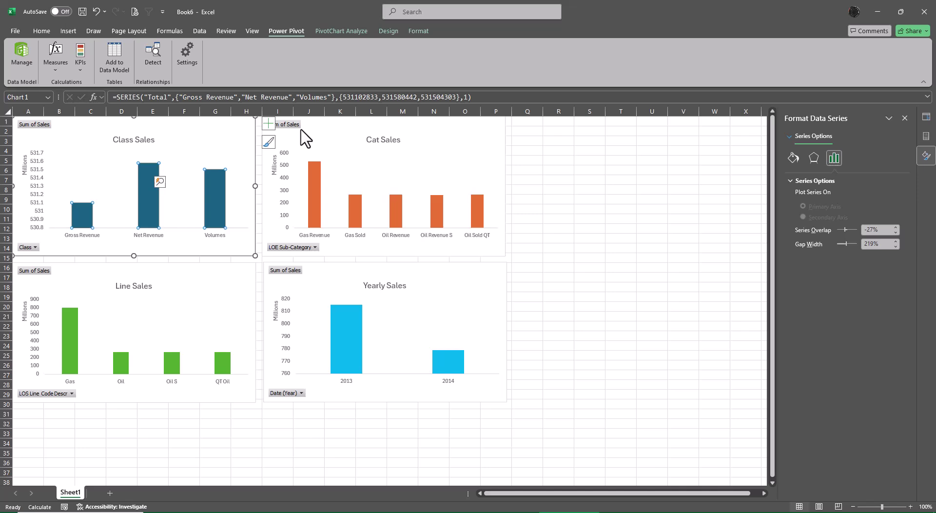
pyautogui.click(266, 123)
pyautogui.click(292, 166)
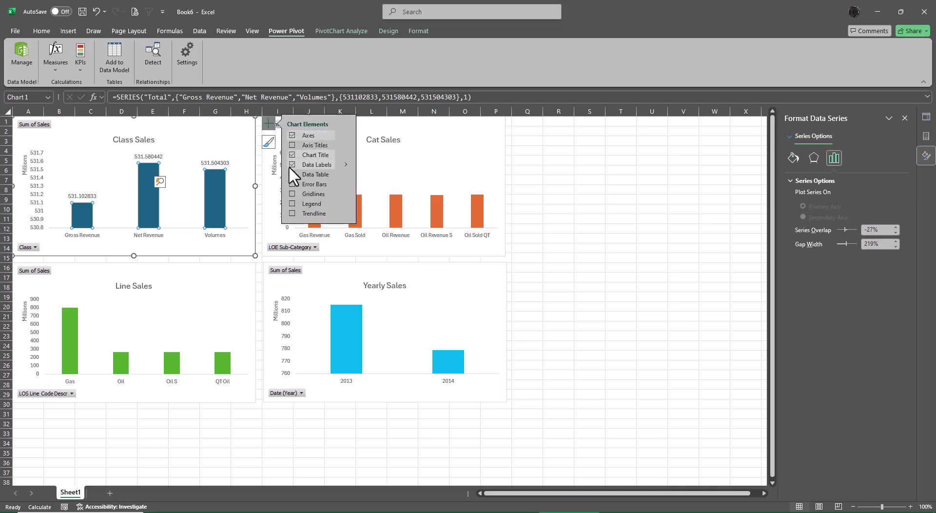
# Step: Add data labels to the columns of the Cat Sales chart
pyautogui.click(493, 142)
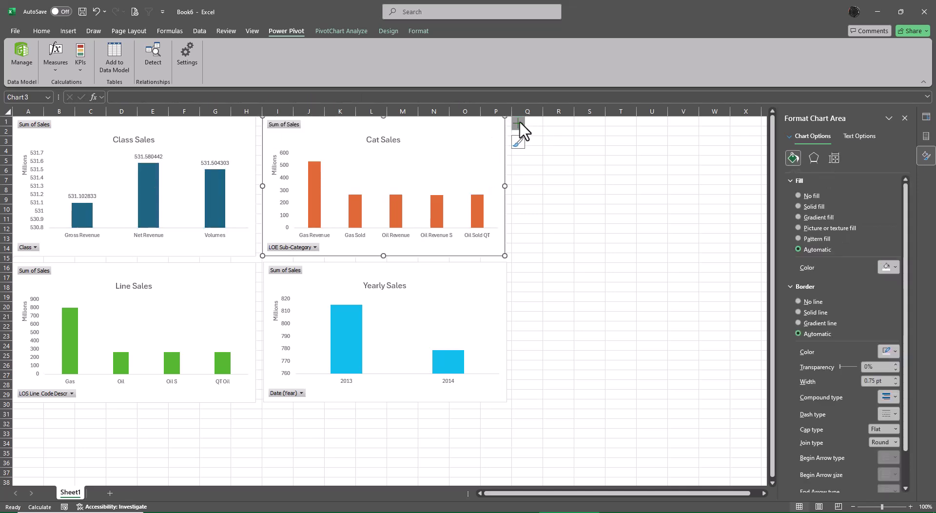
pyautogui.click(518, 123)
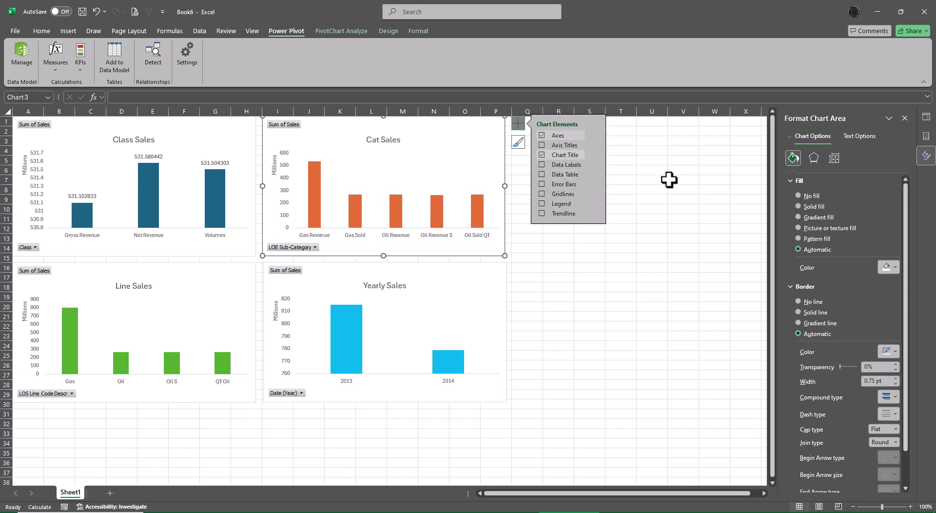
pyautogui.click(622, 174)
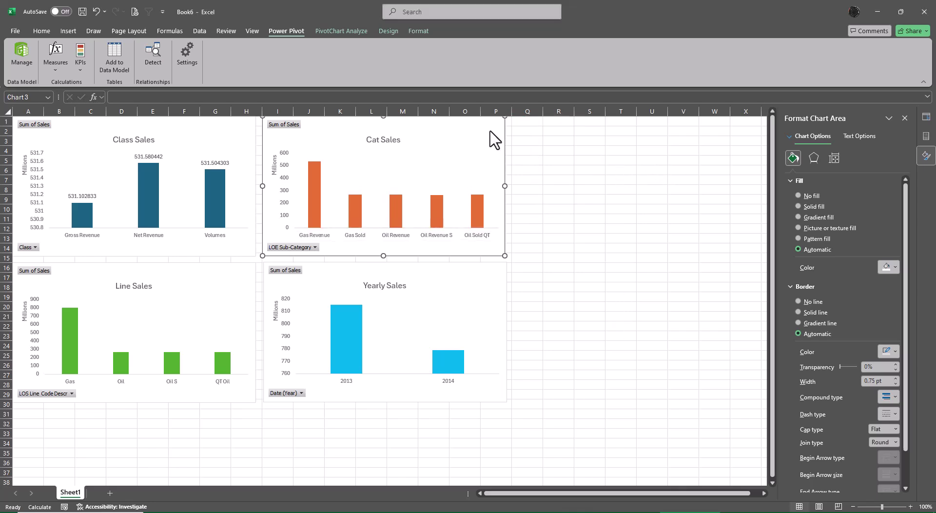
pyautogui.click(518, 124)
pyautogui.click(540, 164)
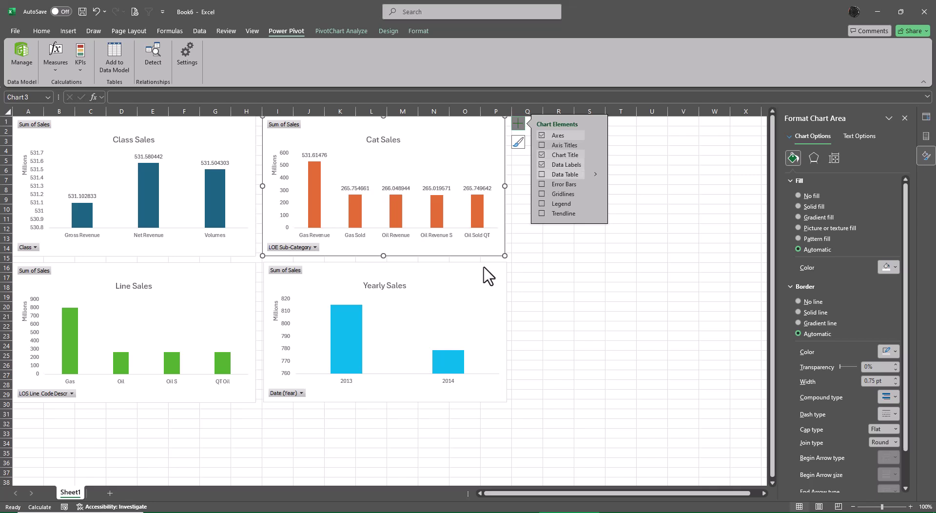
# Step: Add data labels to the columns of the Yearly Sales and Line Sales charts
pyautogui.click(470, 271)
pyautogui.click(519, 269)
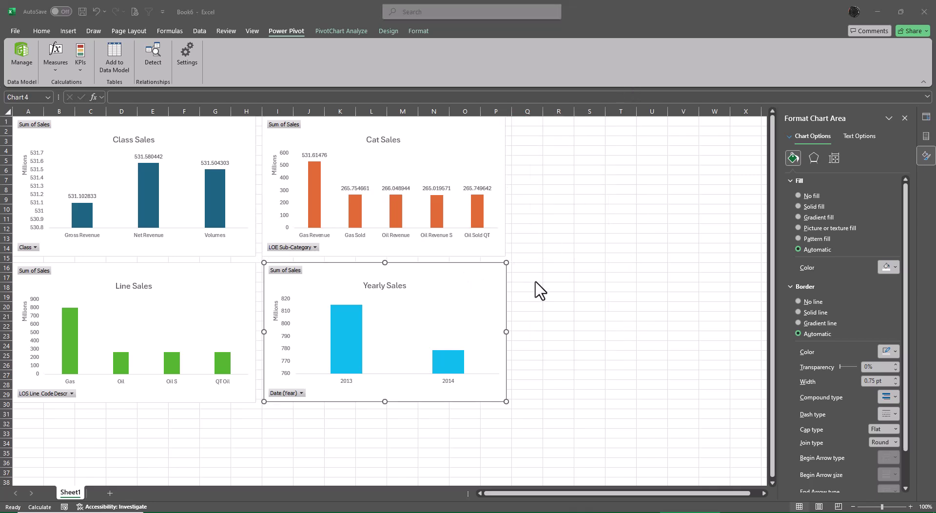
pyautogui.click(497, 288)
pyautogui.click(543, 310)
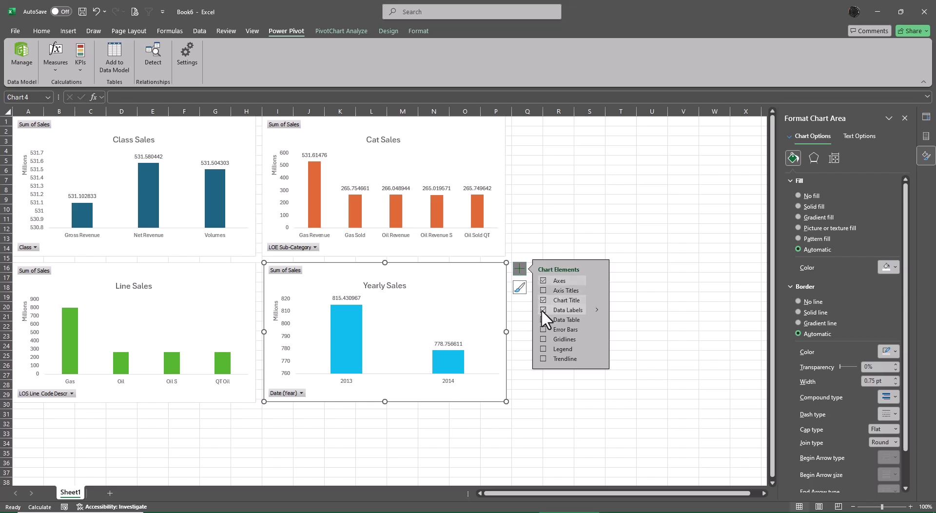
pyautogui.click(225, 366)
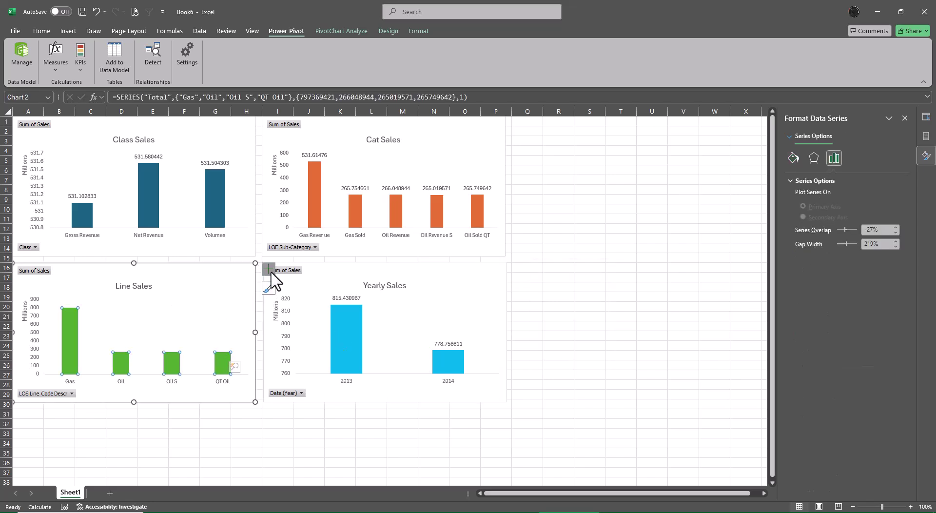
pyautogui.click(269, 268)
pyautogui.click(292, 310)
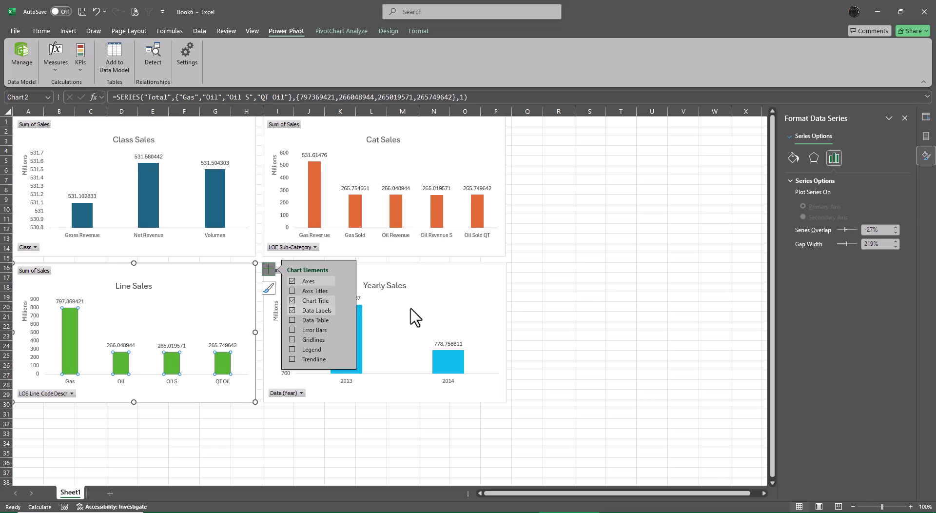
pyautogui.click(575, 277)
# Step: Format the Class Sales chart's data labels as Currency with the ₹ symbol and 2 decimal places
pyautogui.click(155, 157)
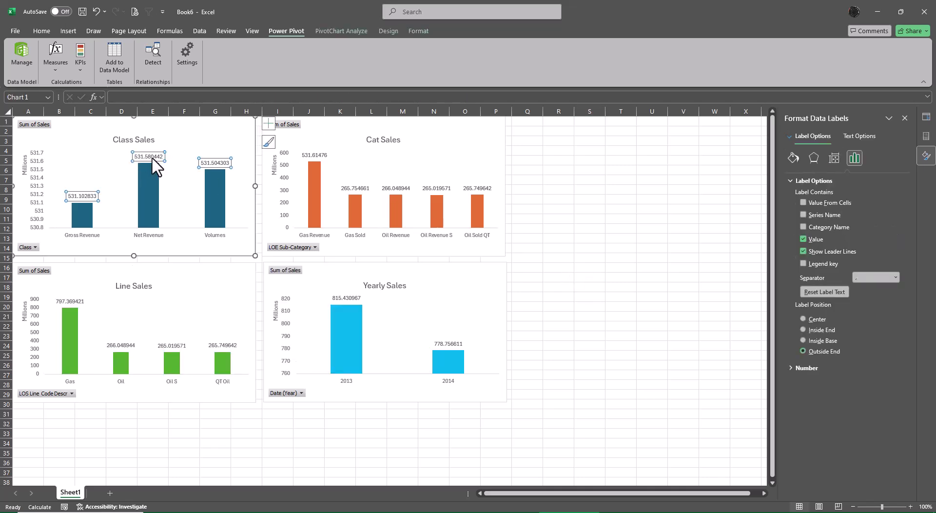
pyautogui.rightClick(154, 158)
pyautogui.click(194, 279)
pyautogui.click(789, 368)
pyautogui.click(829, 391)
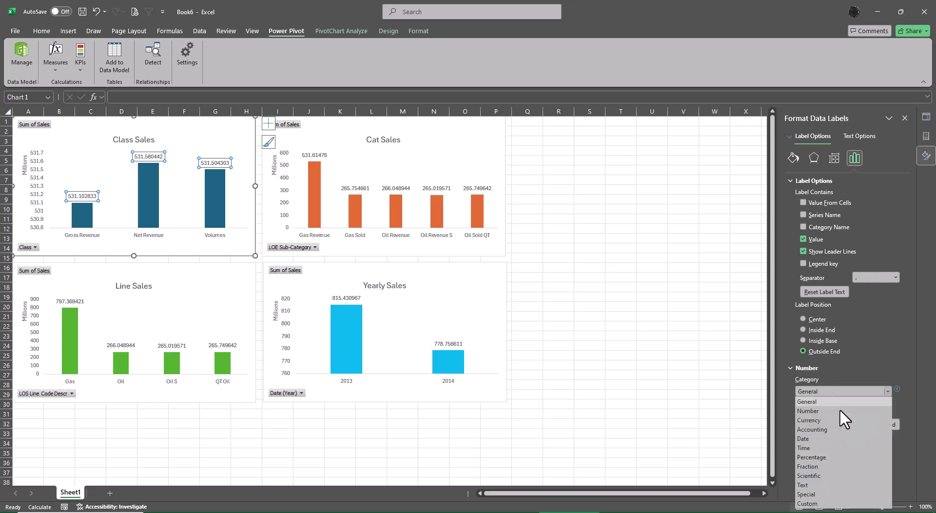
pyautogui.click(822, 420)
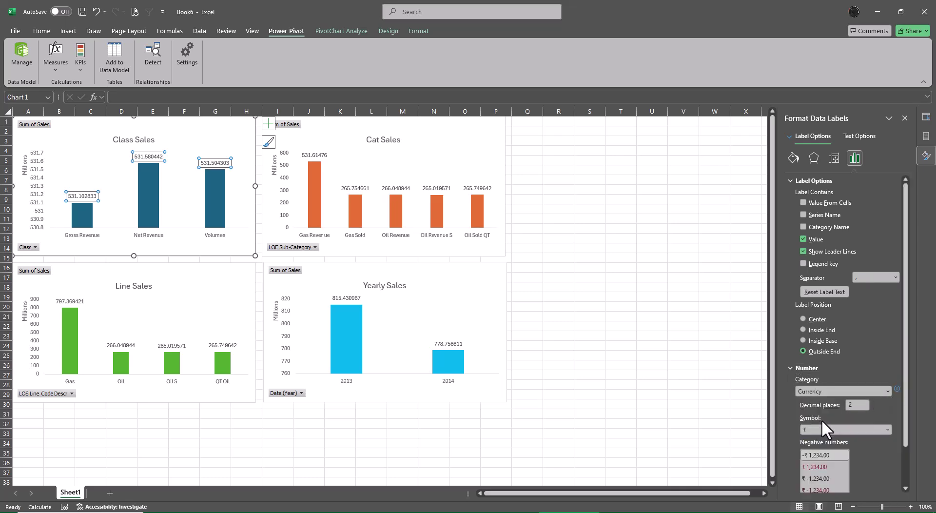
# Step: Apply the Currency format with the ₹ symbol and 2 decimal places to the data labels of the Cat Sales, Yearly Sales and Line Sales charts
pyautogui.click(439, 189)
pyautogui.click(826, 389)
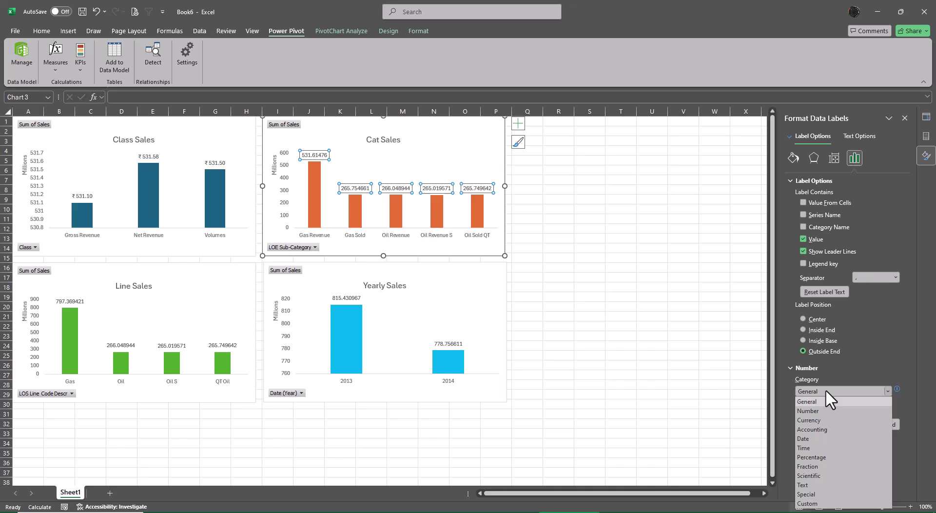
pyautogui.click(823, 419)
pyautogui.click(451, 341)
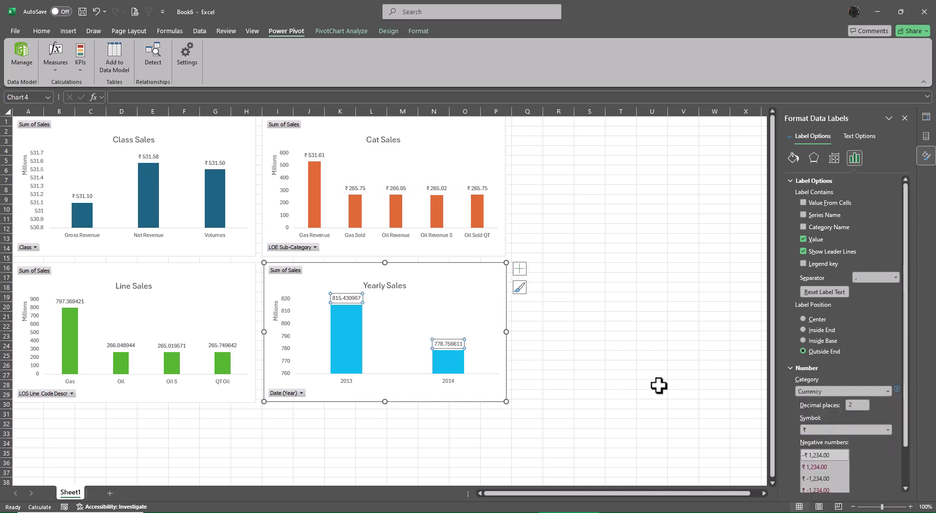
pyautogui.click(826, 390)
pyautogui.click(822, 419)
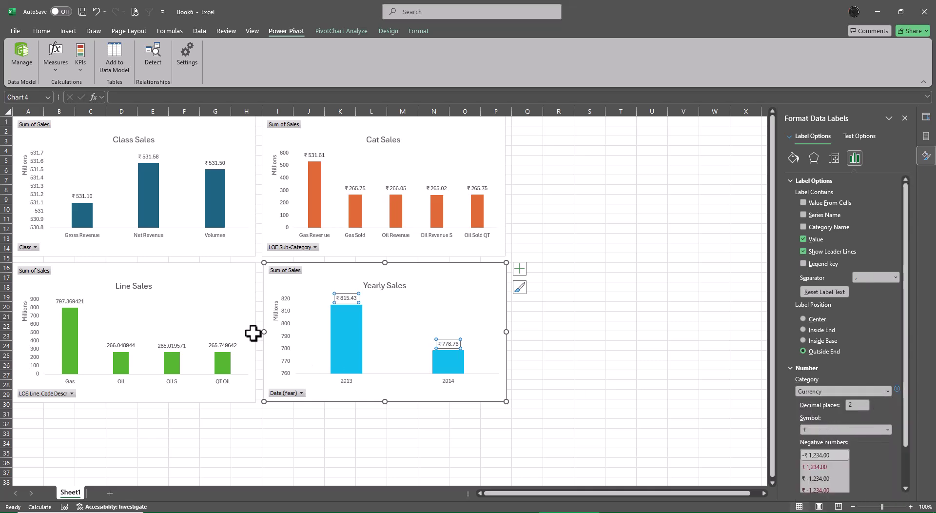
pyautogui.click(72, 300)
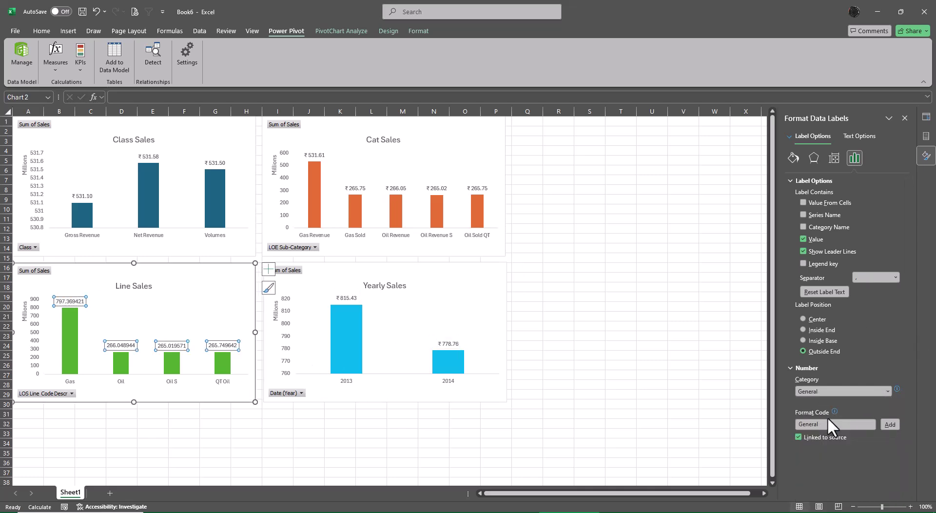
pyautogui.click(826, 392)
pyautogui.click(814, 416)
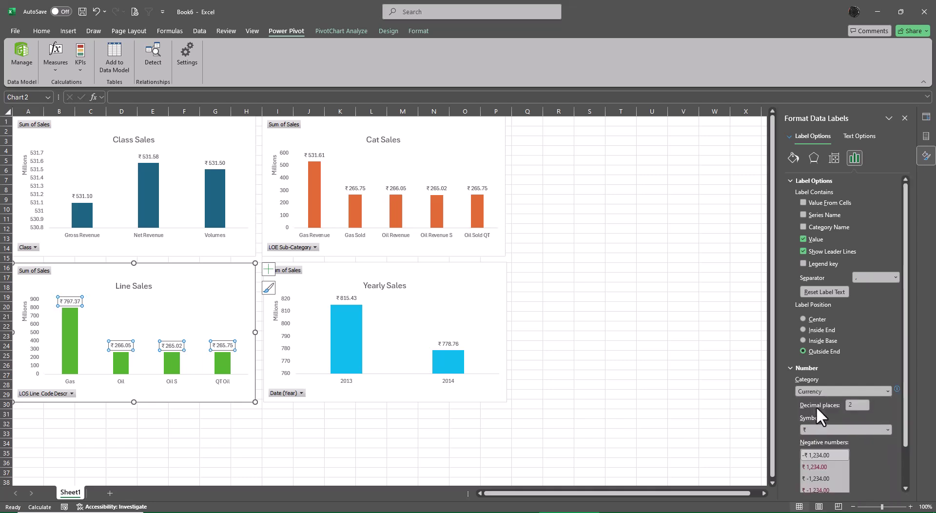
pyautogui.click(712, 326)
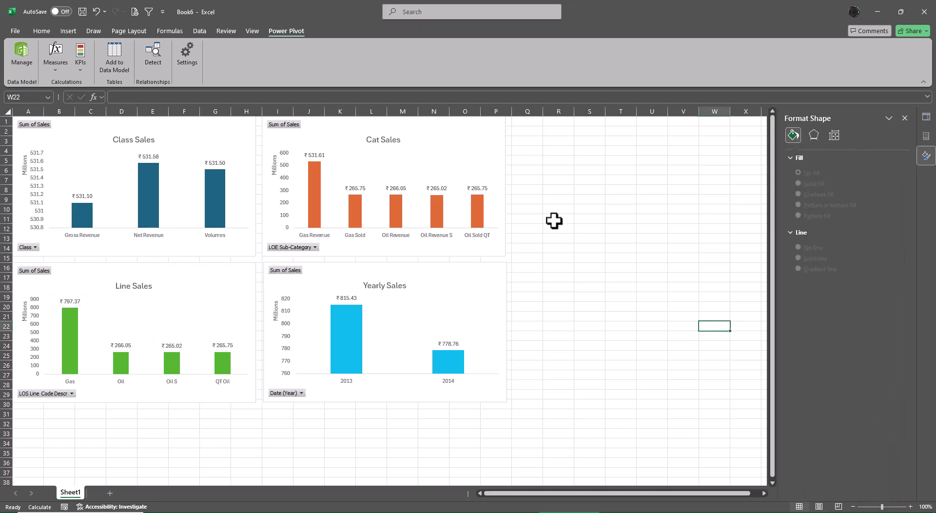
# Step: Hide the gridlines of Sheet1
pyautogui.click(583, 207)
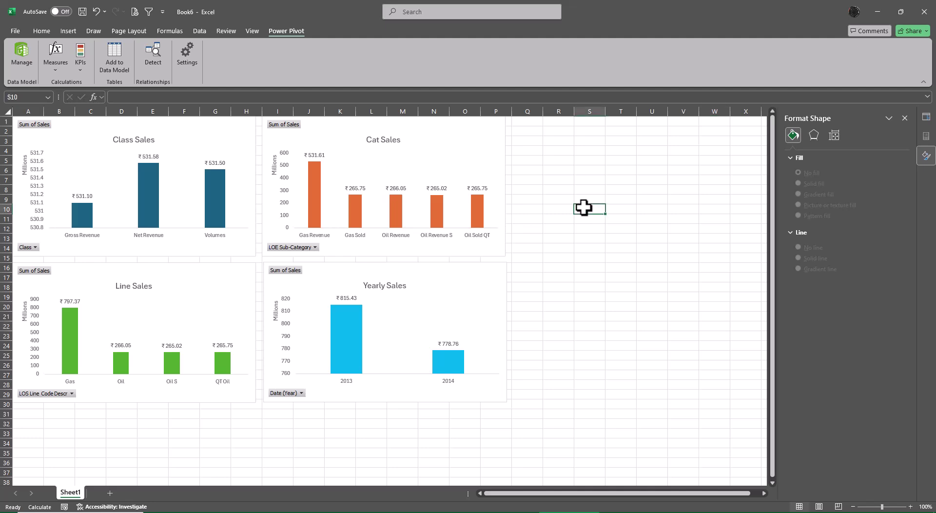
pyautogui.click(252, 31)
pyautogui.click(282, 59)
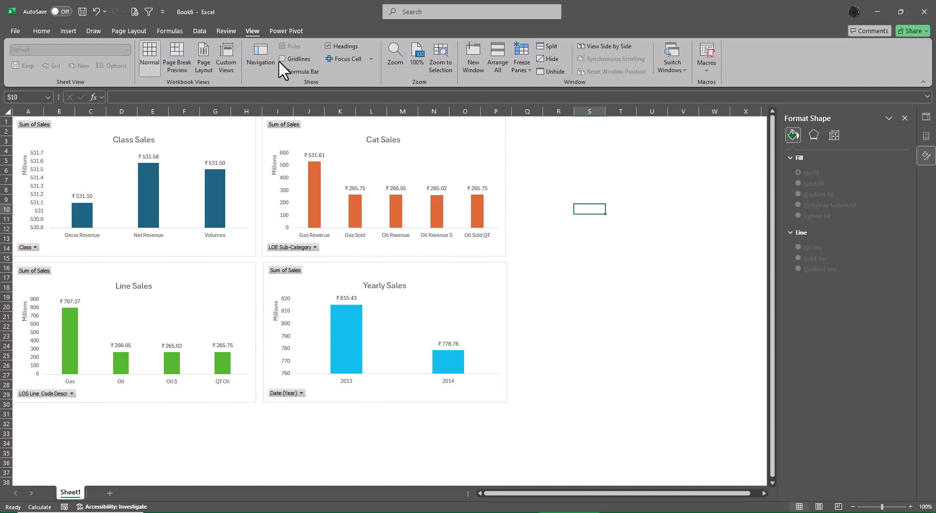
# Step: Insert five blank rows above row 1 to make room over the charts
pyautogui.click(4, 120)
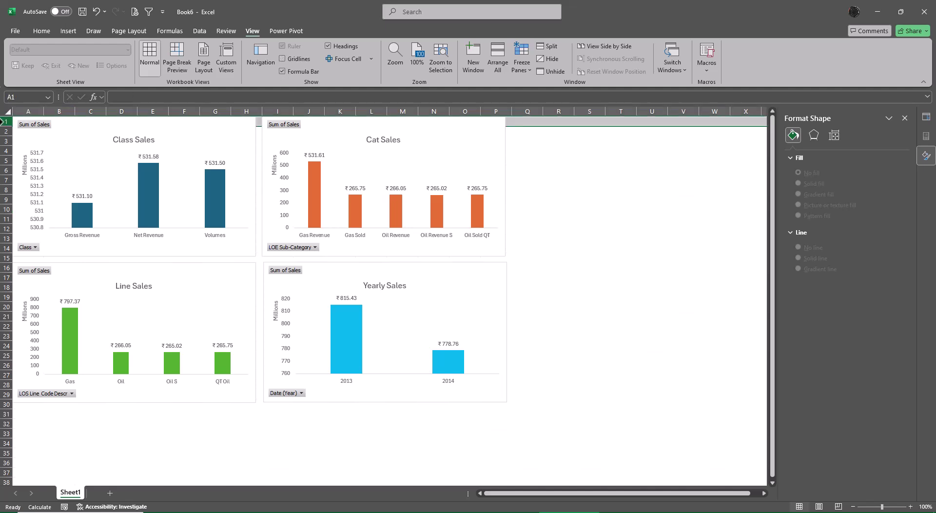
pyautogui.hotkey('ctrl', '+')
pyautogui.hotkey('ctrl', '+')
pyautogui.hotkey('ctrl', '+')
pyautogui.hotkey('ctrl', '+')
pyautogui.hotkey('ctrl', '+')
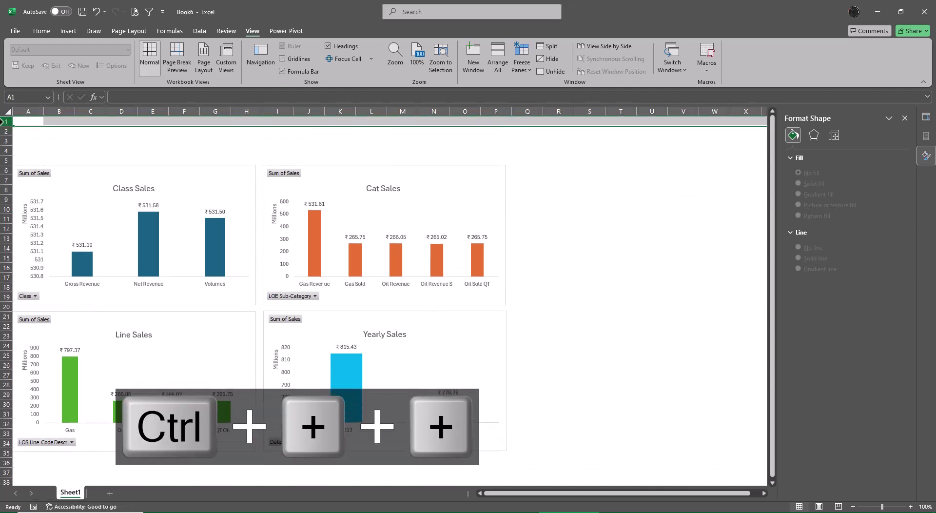
# Step: Move the Cat Sales chart to start around cell N4 and the Yearly Sales chart directly beneath it, around columns N to U
pyautogui.click(424, 205)
pyautogui.click(589, 199)
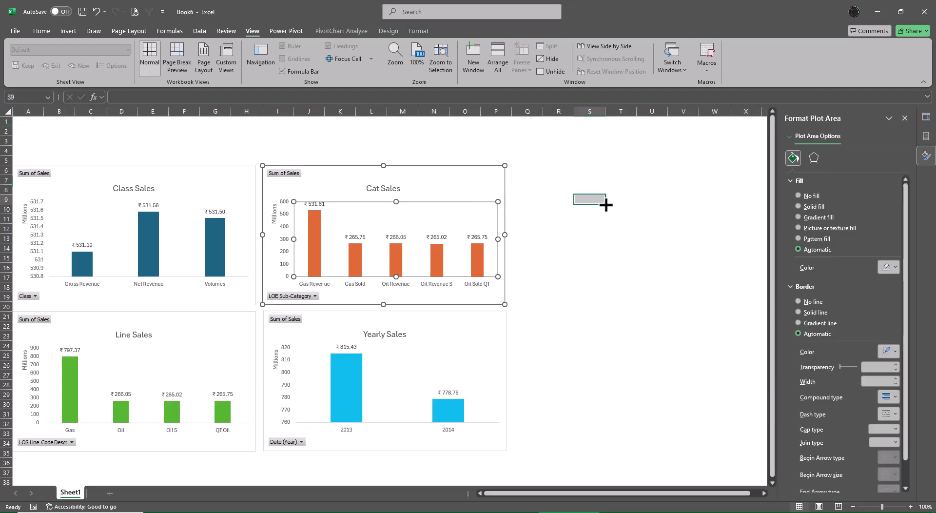
pyautogui.moveTo(463, 181); pyautogui.dragTo(629, 164)
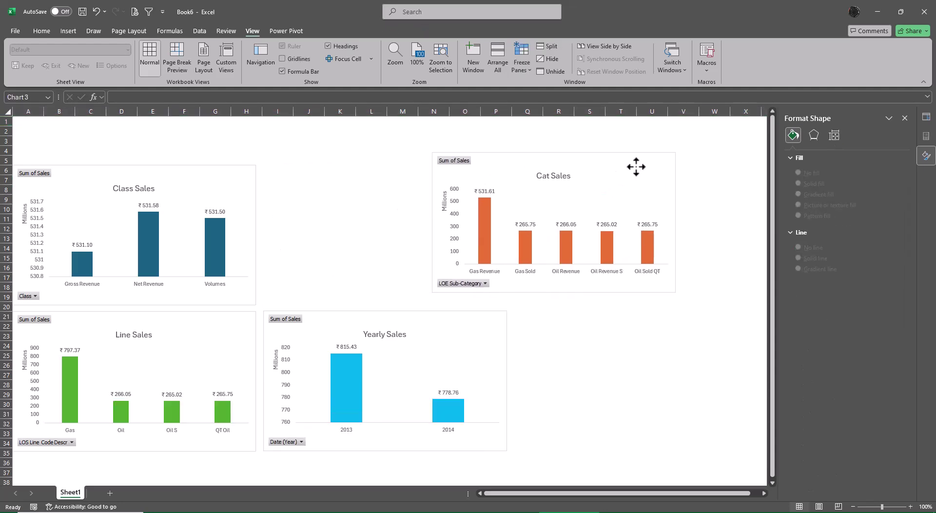
pyautogui.click(450, 369)
pyautogui.click(619, 344)
pyautogui.moveTo(469, 323); pyautogui.dragTo(634, 306)
# Step: Move the Class Sales chart beside Cat Sales and the Line Sales chart beside Yearly Sales, both spanning about columns F to M
pyautogui.moveTo(205, 173); pyautogui.dragTo(369, 156)
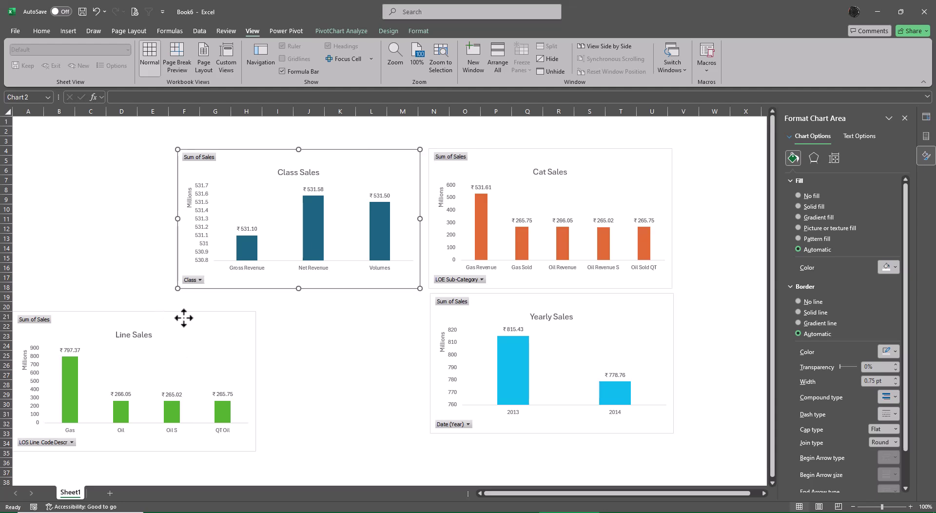
pyautogui.moveTo(167, 318); pyautogui.dragTo(331, 302)
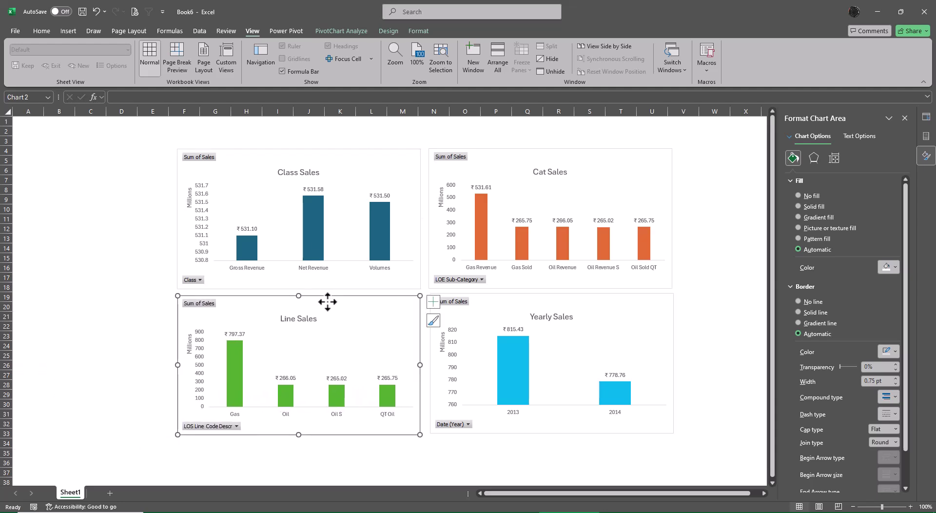
pyautogui.click(127, 248)
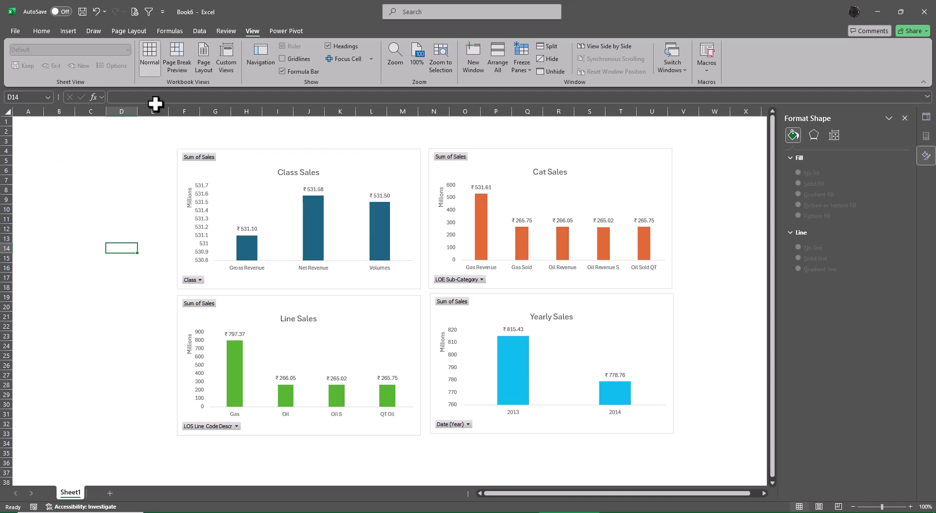
# Step: Insert a black WordArt title on the sheet reading "4 Chart Sales Dashboard"
pyautogui.click(67, 30)
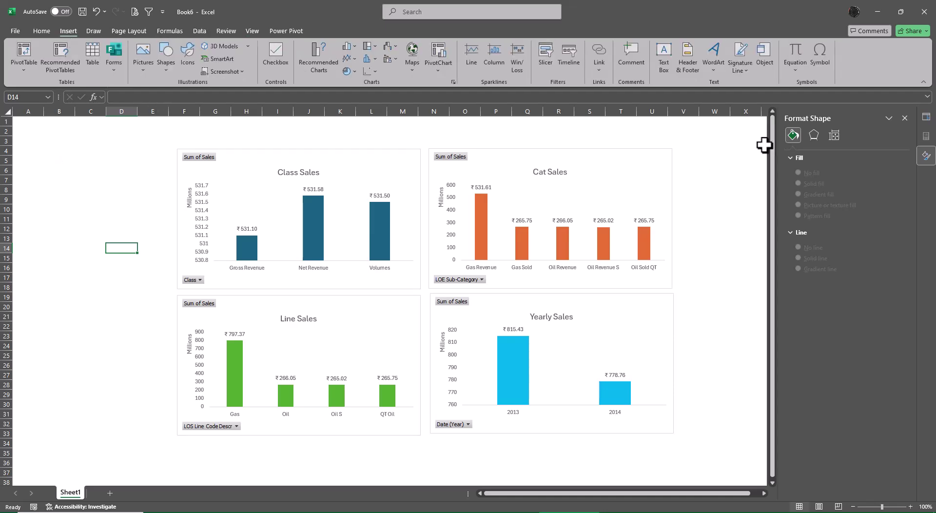
pyautogui.click(711, 69)
pyautogui.click(717, 92)
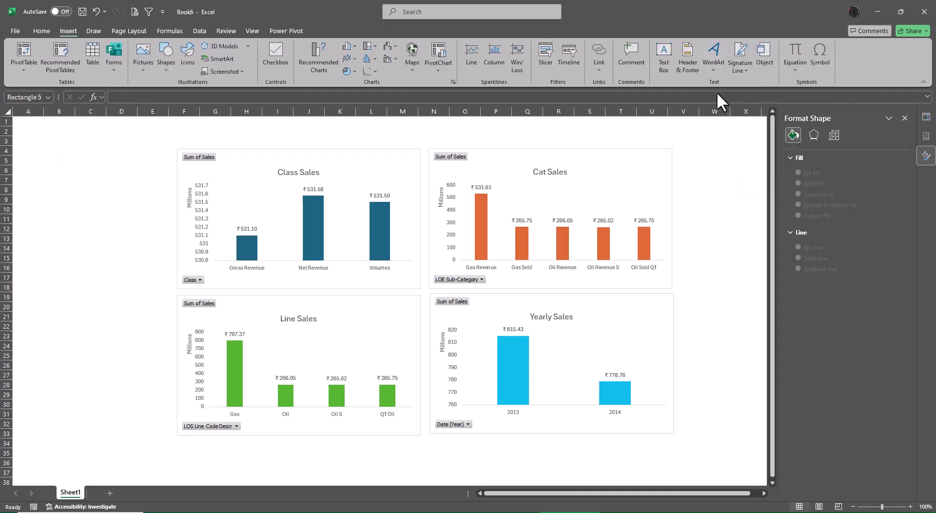
pyautogui.press('BackSpace')
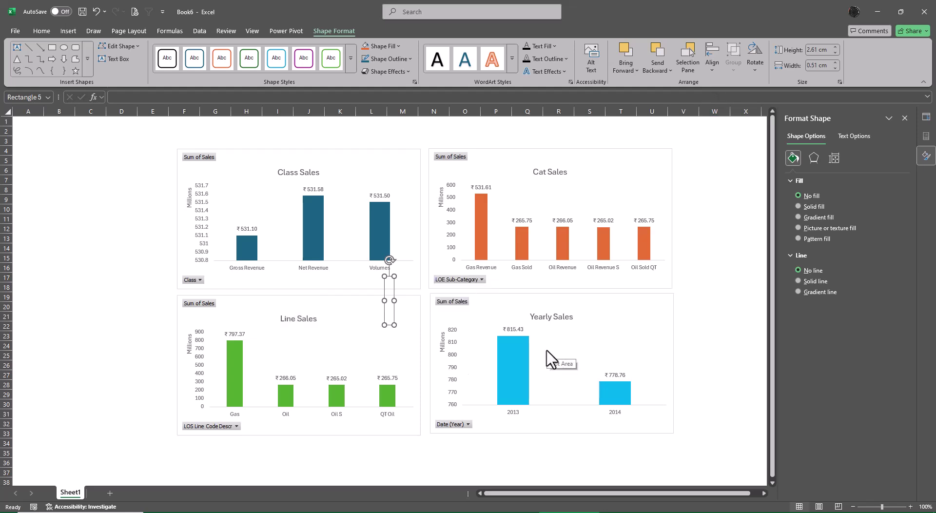
pyautogui.write('F')
pyautogui.press('BackSpace')
pyautogui.press('BackSpace')
pyautogui.write('4 Cha')
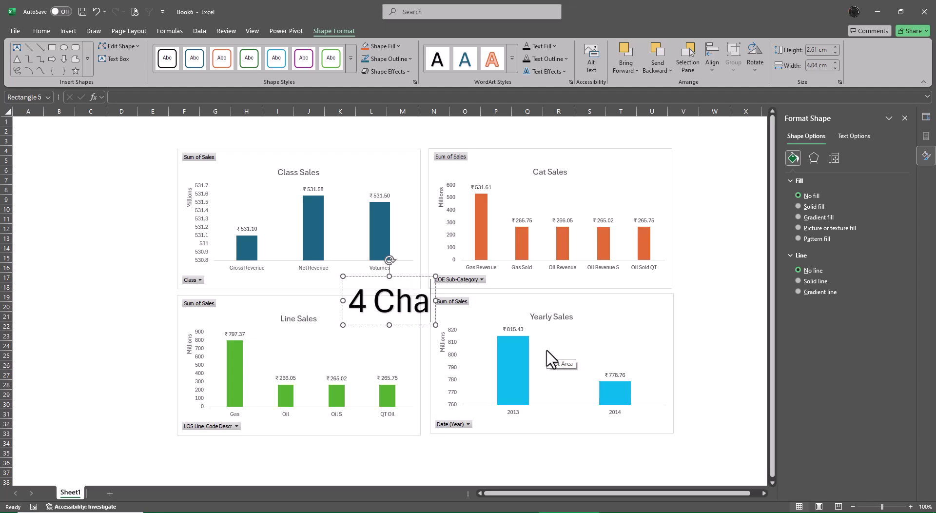
pyautogui.write('rt Sal')
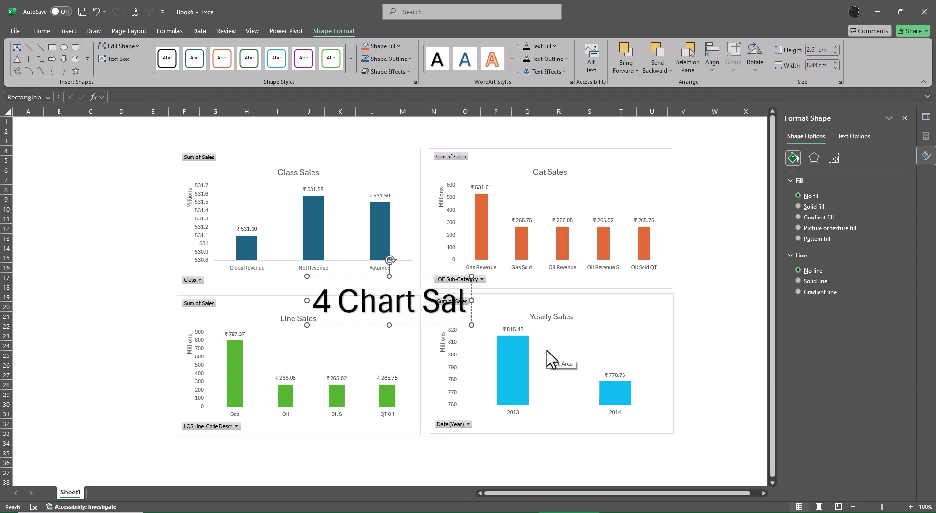
pyautogui.write('es Dashbpar')
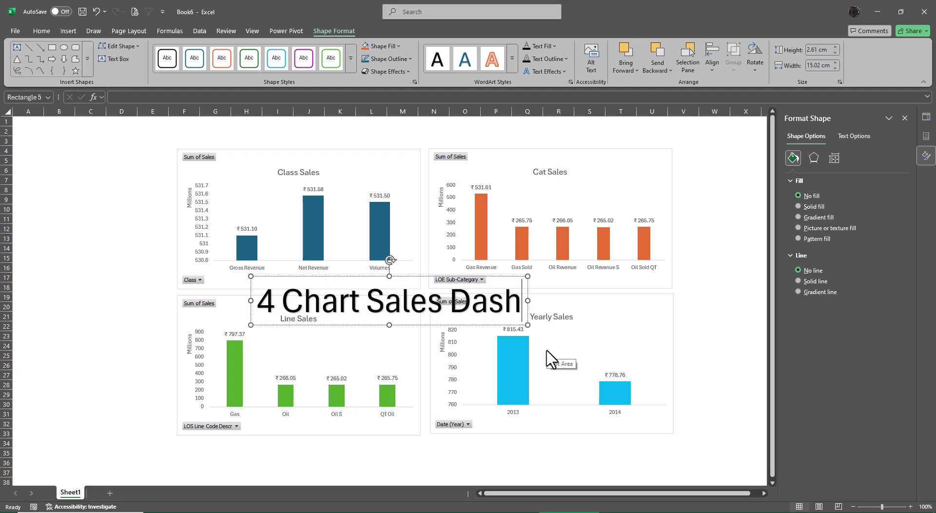
pyautogui.press('BackSpace')
pyautogui.press('BackSpace')
pyautogui.press('BackSpace')
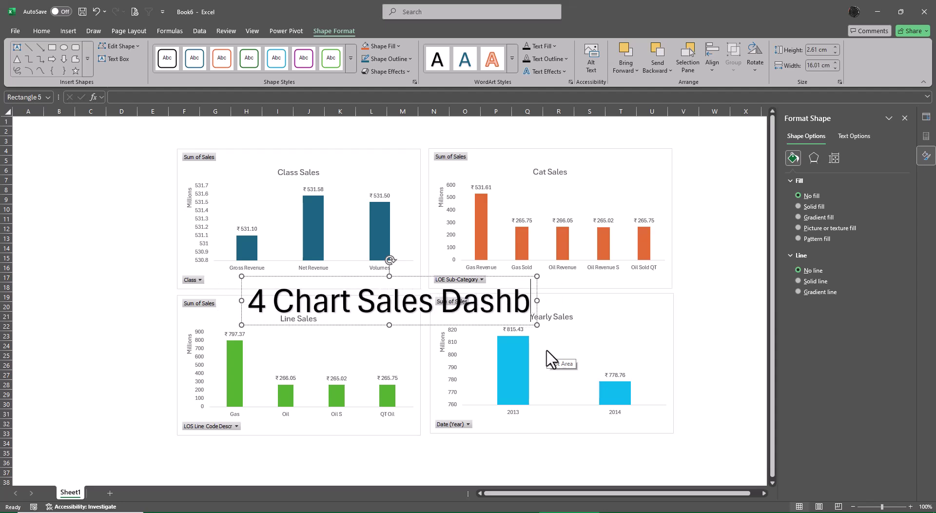
pyautogui.write('oard')
# Step: Break the WordArt title into two lines, "4 Chart" above "Sales Dashboard"
pyautogui.press('Left')
pyautogui.press('Left')
pyautogui.press('Left')
pyautogui.press('Left')
pyautogui.press('Left')
pyautogui.press('Left')
pyautogui.press('Left')
pyautogui.press('Left')
pyautogui.press('Left')
pyautogui.press('Left')
pyautogui.press('Left')
pyautogui.press('Left')
pyautogui.press('Left')
pyautogui.press('Left')
pyautogui.press('Left')
pyautogui.press('Left')
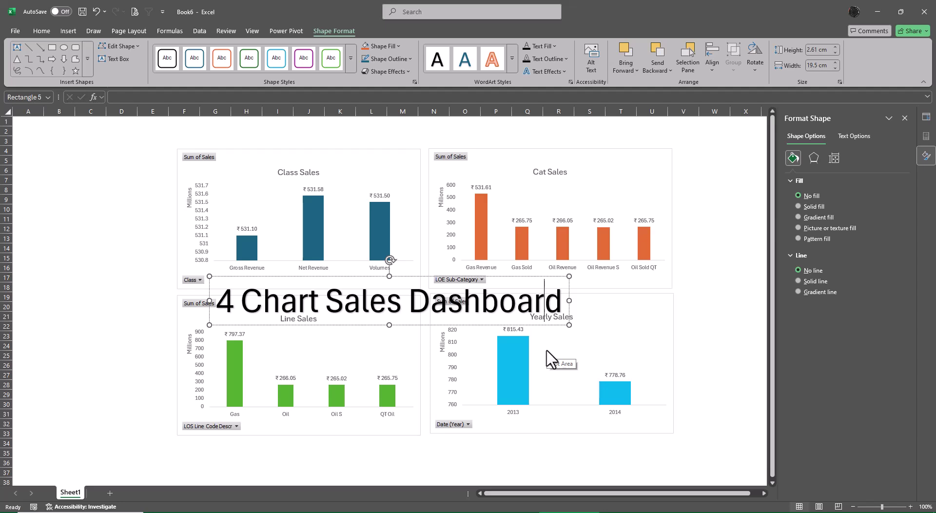
pyautogui.press('Return')
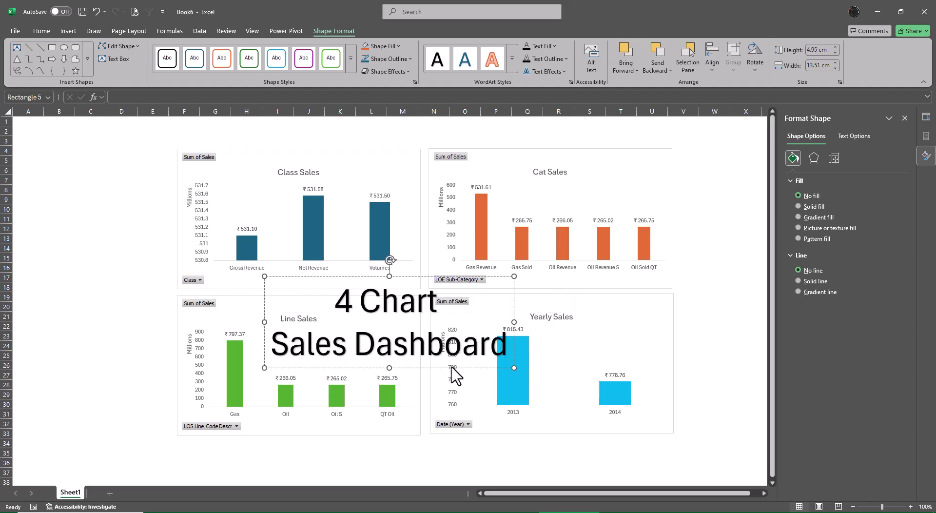
# Step: Move the WordArt title to the sheet's left edge at row 12 and narrow it to about 8.89 cm, wrapping into three lines
pyautogui.moveTo(454, 366); pyautogui.dragTo(201, 318)
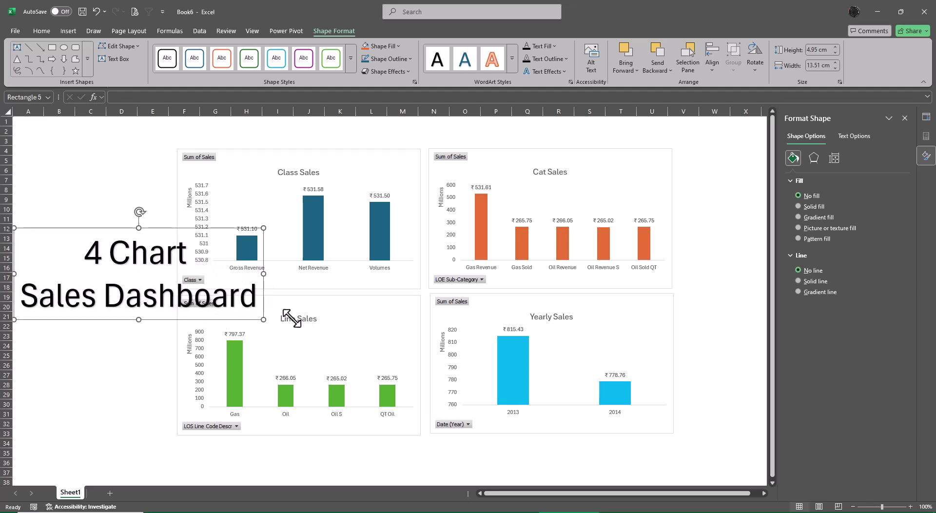
pyautogui.moveTo(260, 319); pyautogui.dragTo(128, 321)
pyautogui.click(130, 318)
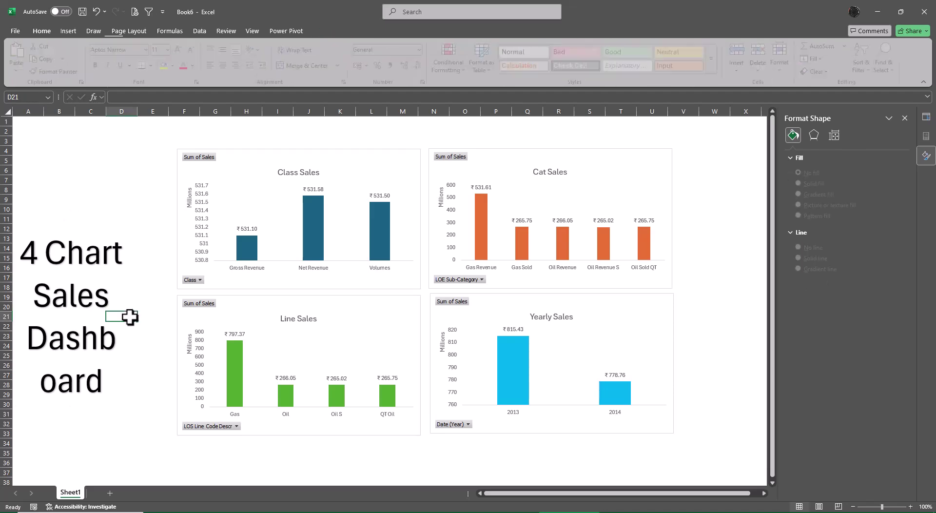
pyautogui.click(108, 292)
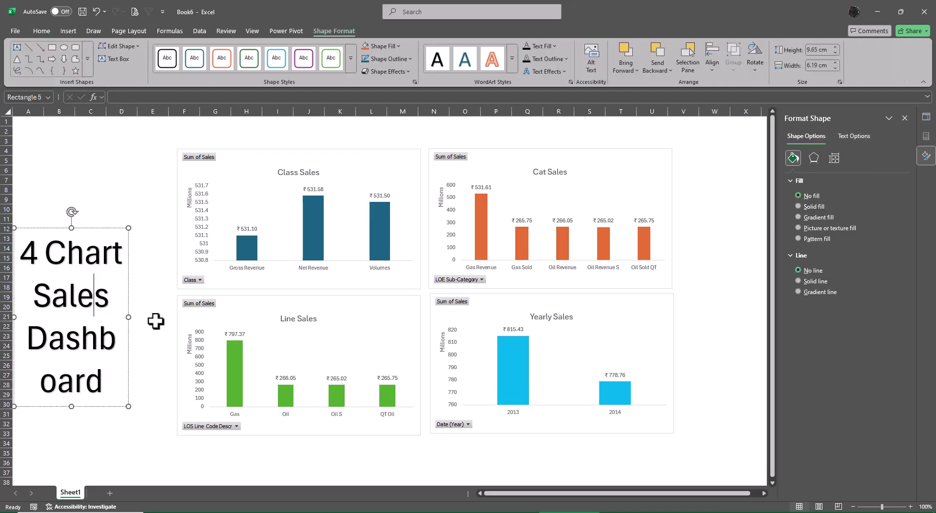
pyautogui.moveTo(128, 317); pyautogui.dragTo(178, 319)
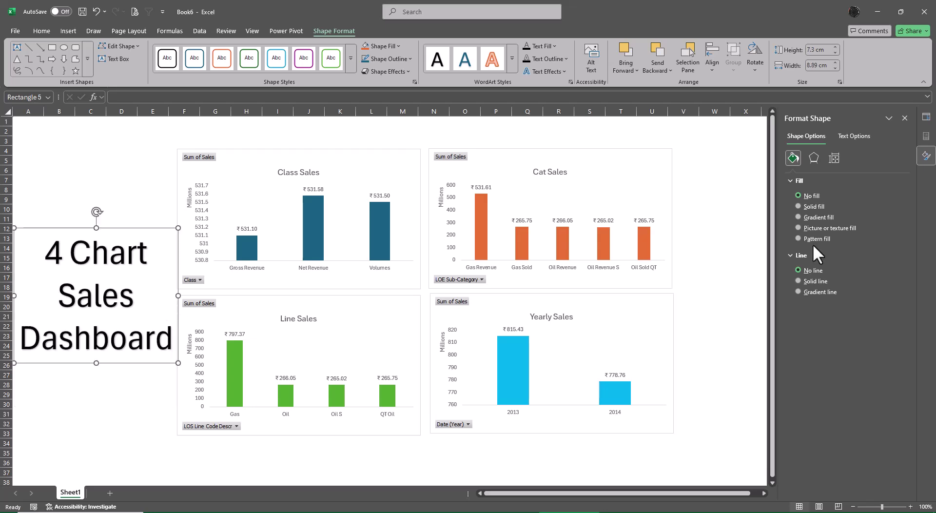
# Step: Shift the Cat Sales and Yearly Sales charts right to span about columns P to W, stacked from row 4
pyautogui.moveTo(642, 162); pyautogui.dragTo(701, 154)
pyautogui.click(633, 331)
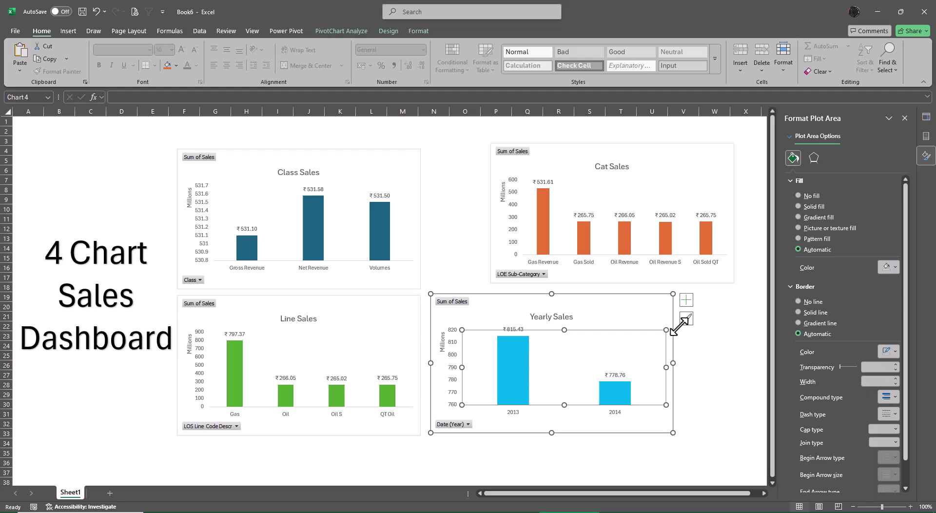
pyautogui.click(726, 319)
pyautogui.moveTo(628, 315); pyautogui.dragTo(687, 299)
# Step: Shift the Line Sales and Class Sales charts right to about columns H to O, directly beside the other two charts
pyautogui.moveTo(395, 323); pyautogui.dragTo(458, 315)
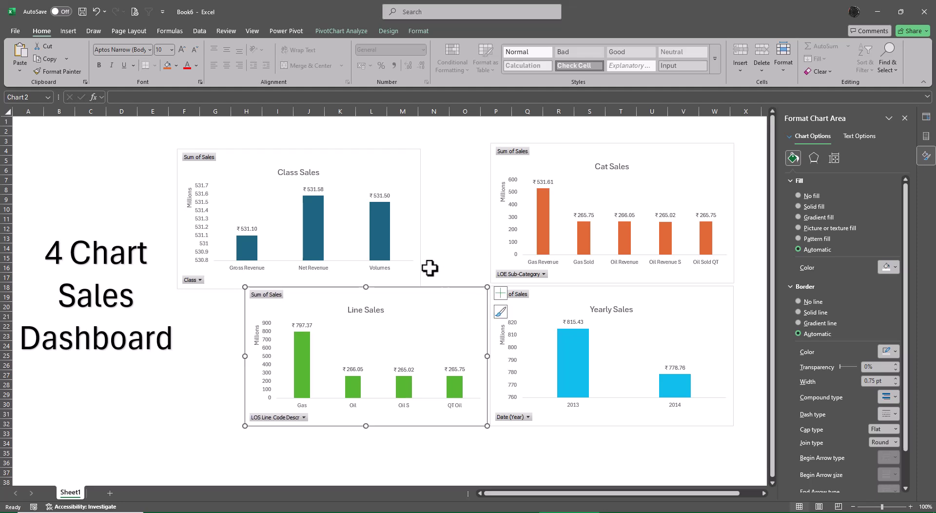
pyautogui.moveTo(419, 272); pyautogui.dragTo(487, 266)
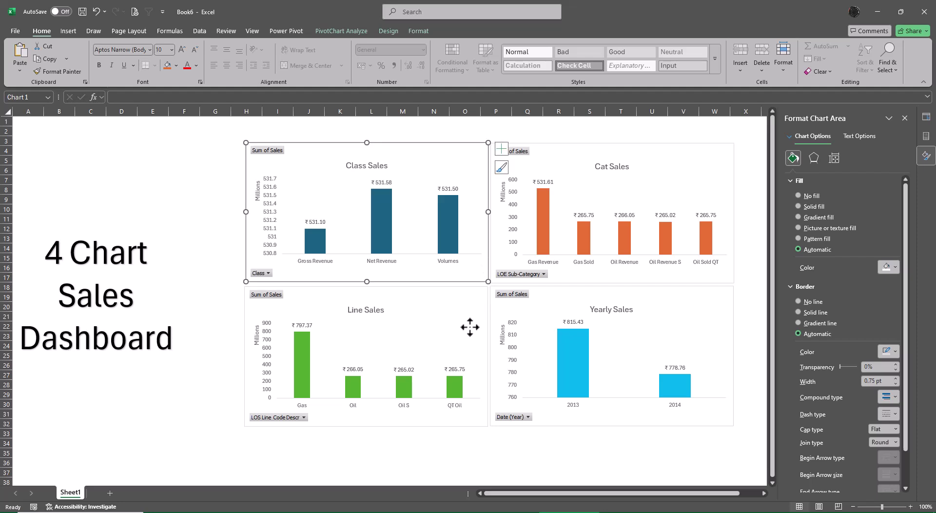
pyautogui.click(470, 325)
pyautogui.click(476, 325)
pyautogui.click(565, 454)
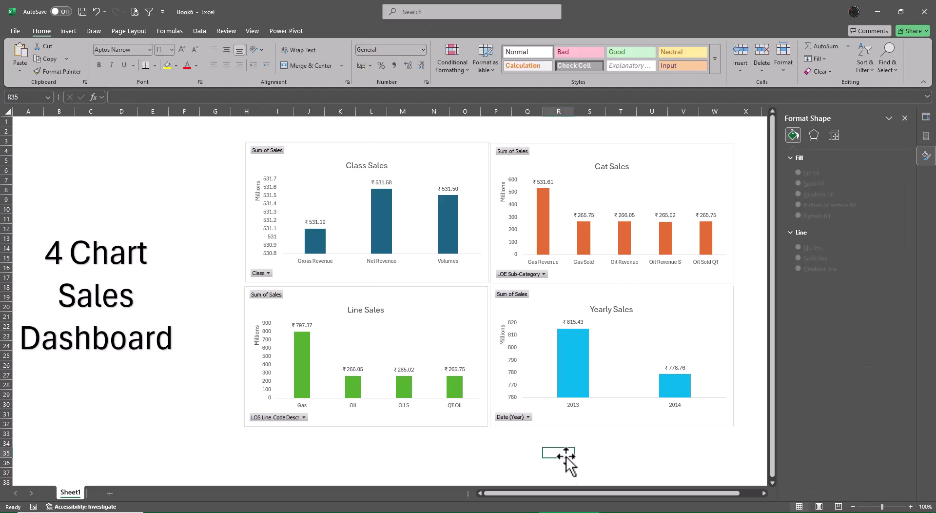
# Step: Reposition the WordArt title in the middle of the blank area beside the charts, around columns B to G
pyautogui.click(130, 352)
pyautogui.moveTo(132, 364); pyautogui.dragTo(168, 340)
pyautogui.click(156, 410)
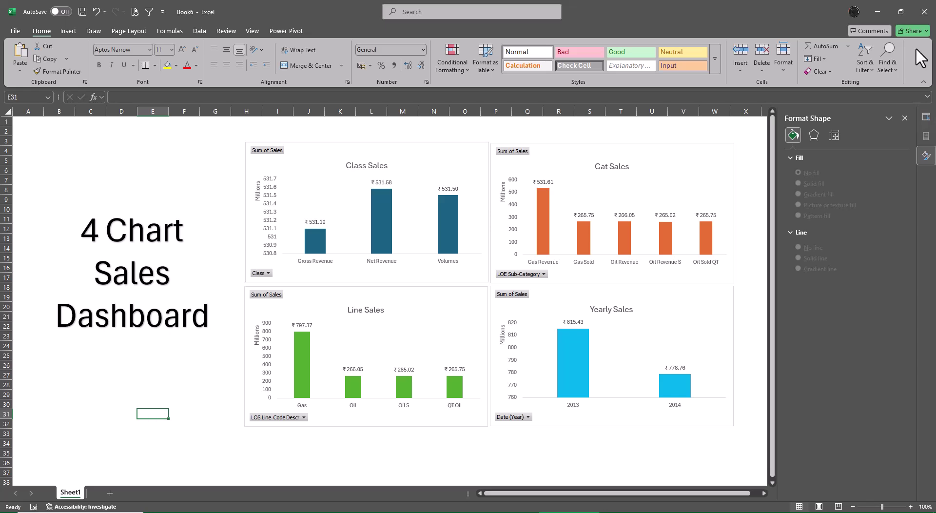
# Step: Close the dashboard workbook, saving it as "Power Pivot for XL.xlsx" in the Class 12 Files folder
pyautogui.click(922, 16)
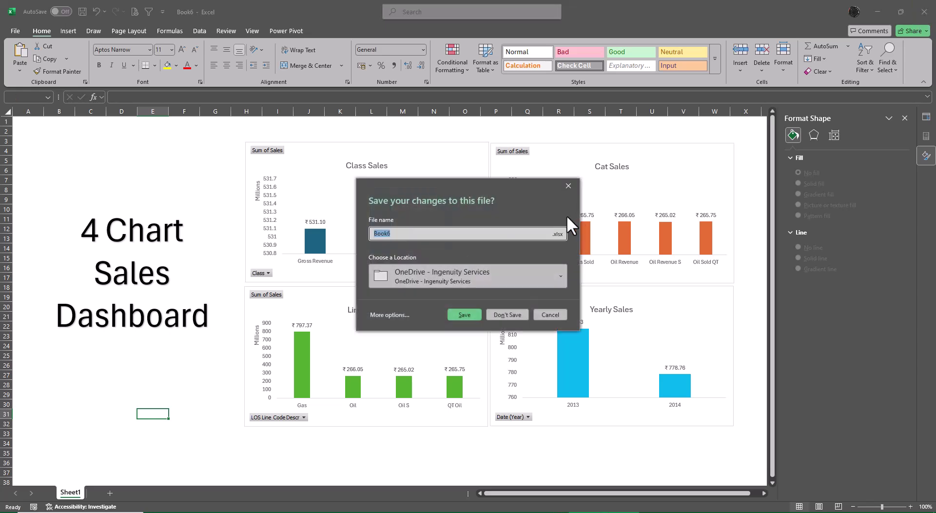
pyautogui.press('BackSpace')
pyautogui.write('Power Pivot got')
pyautogui.write('XL')
pyautogui.click(389, 315)
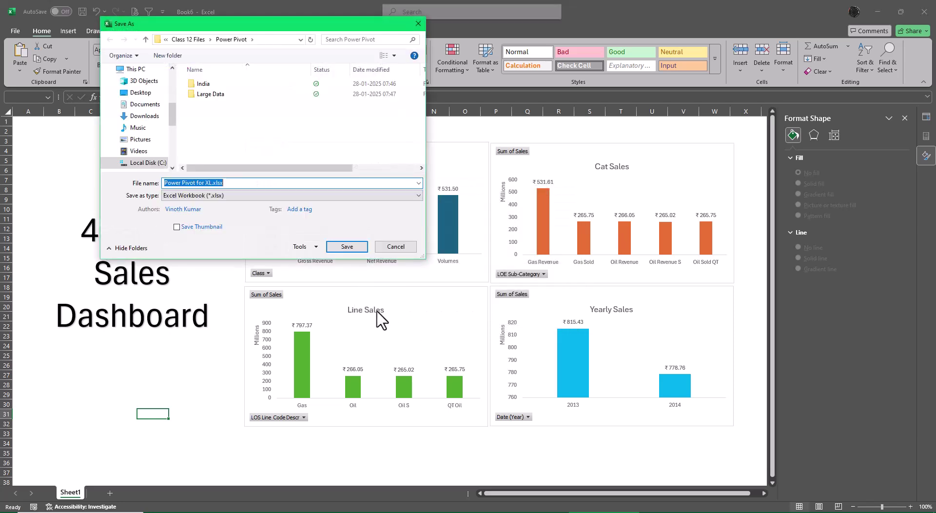
pyautogui.click(197, 39)
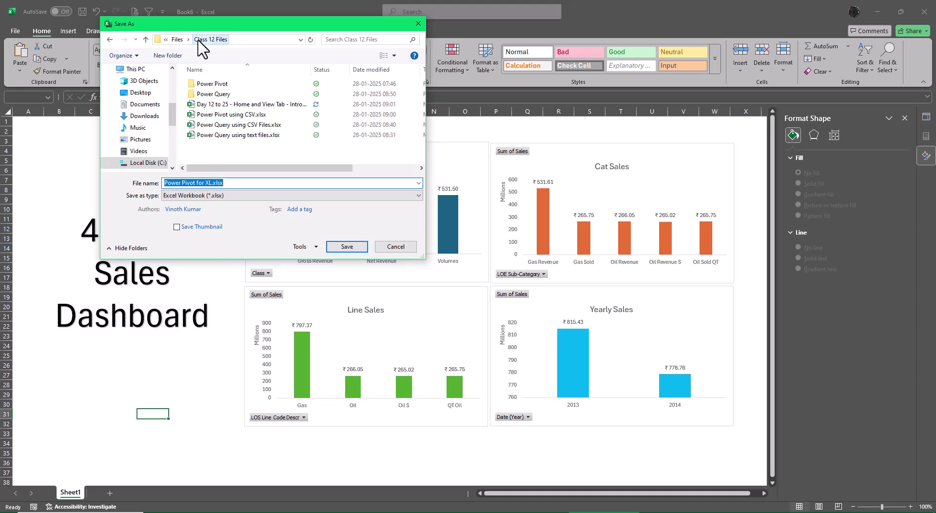
pyautogui.click(347, 248)
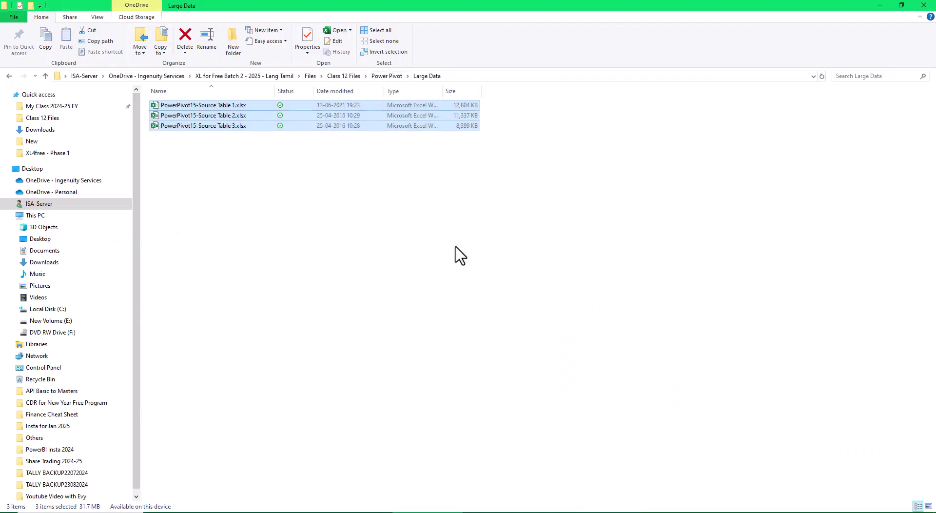
# Step: In File Explorer, look through the Class 12 Files folder and its Power Query and Text subfolders
pyautogui.click(387, 77)
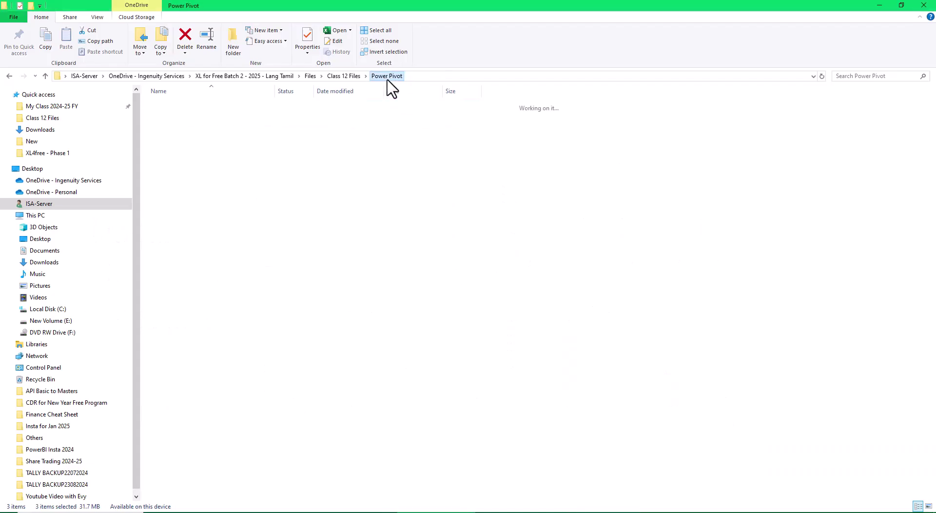
pyautogui.click(353, 77)
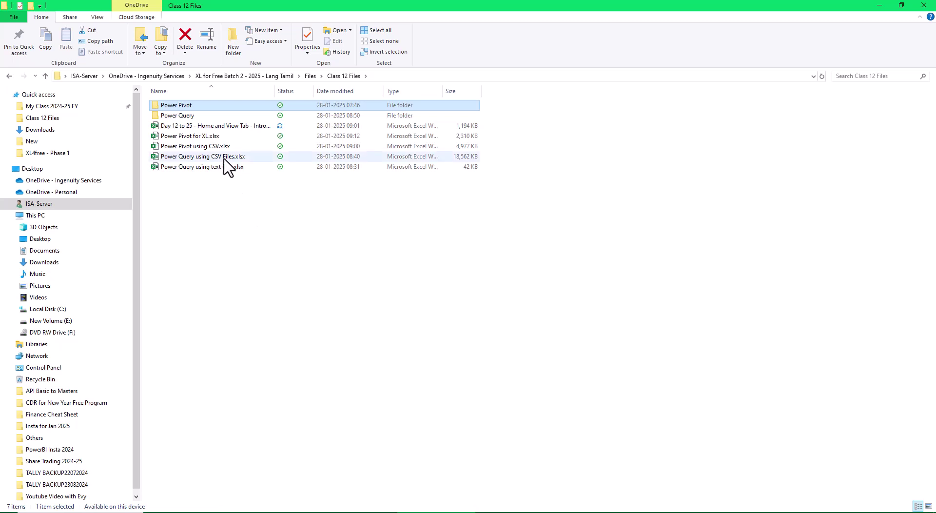
pyautogui.click(199, 115)
pyautogui.press('Return')
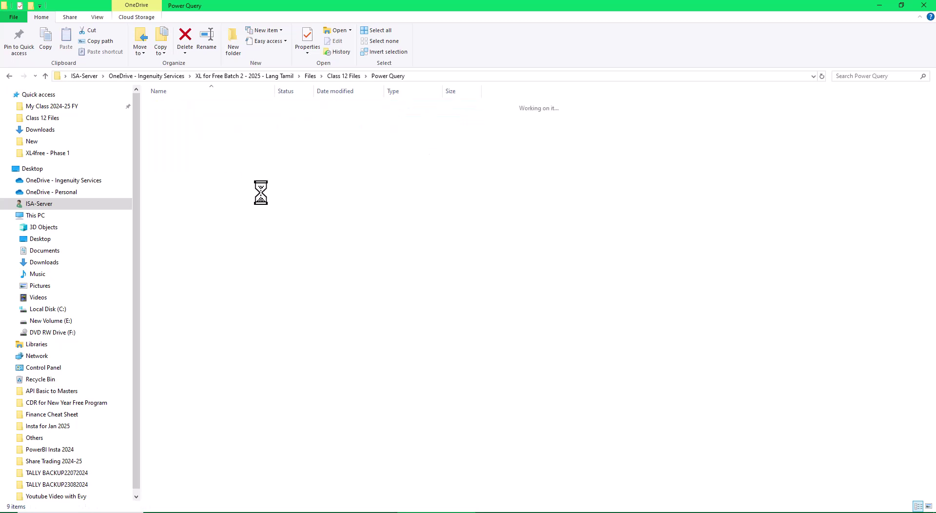
pyautogui.click(254, 193)
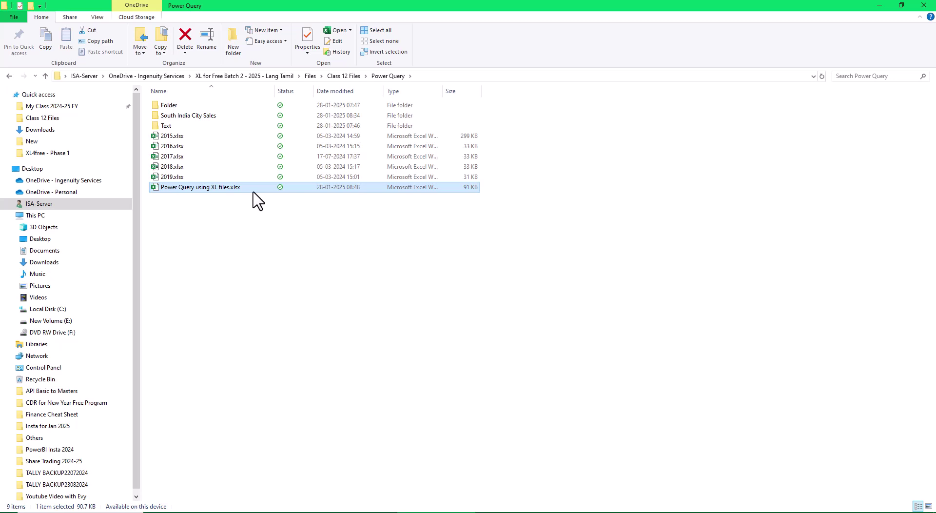
pyautogui.doubleClick(175, 125)
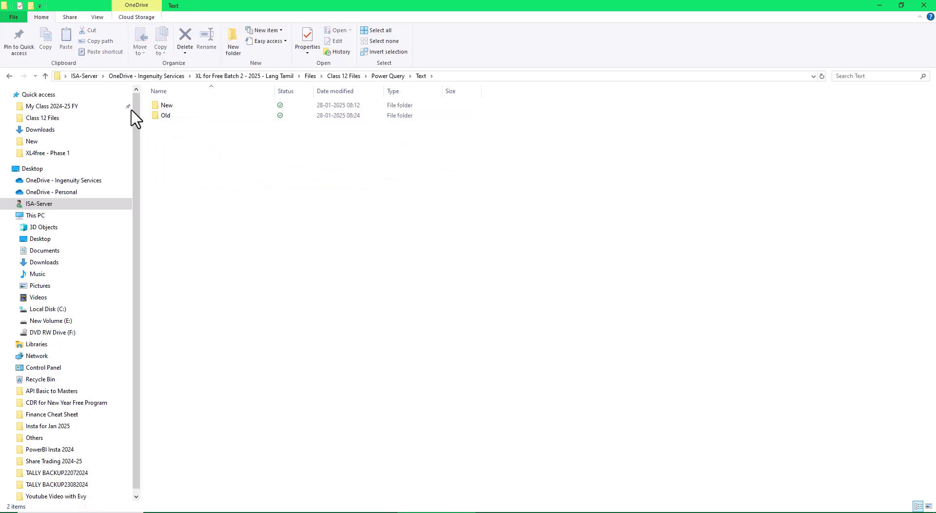
pyautogui.click(9, 75)
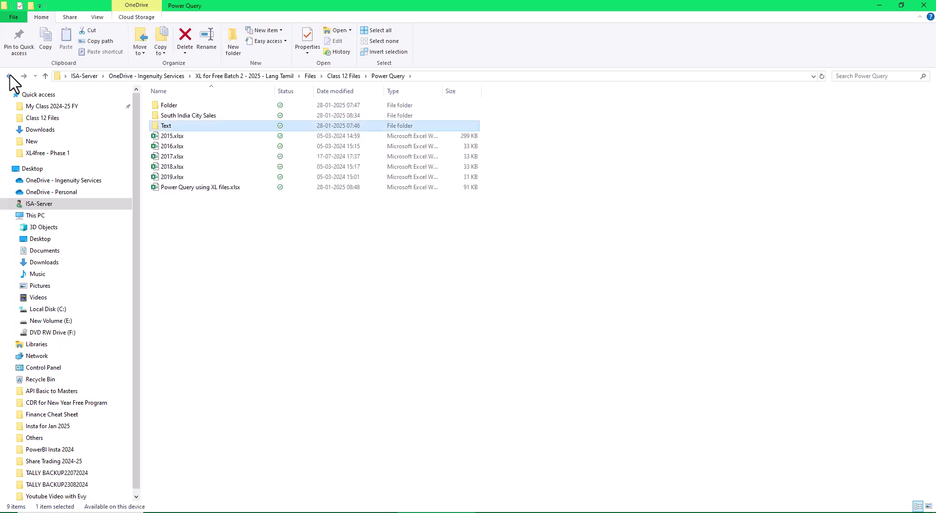
pyautogui.click(9, 75)
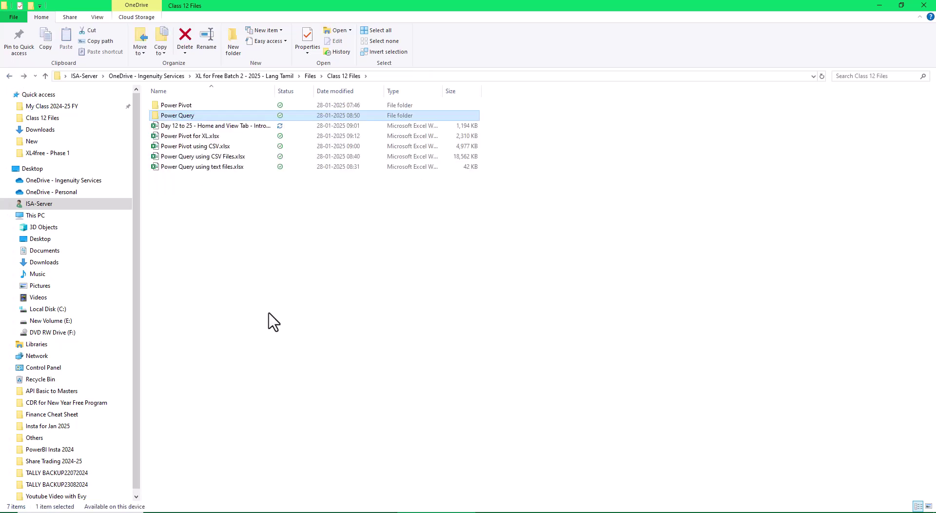
# Step: Open "Power Query using text files.xlsx" from the Class 12 Files folder and enable its external data content
pyautogui.click(238, 167)
pyautogui.doubleClick(239, 167)
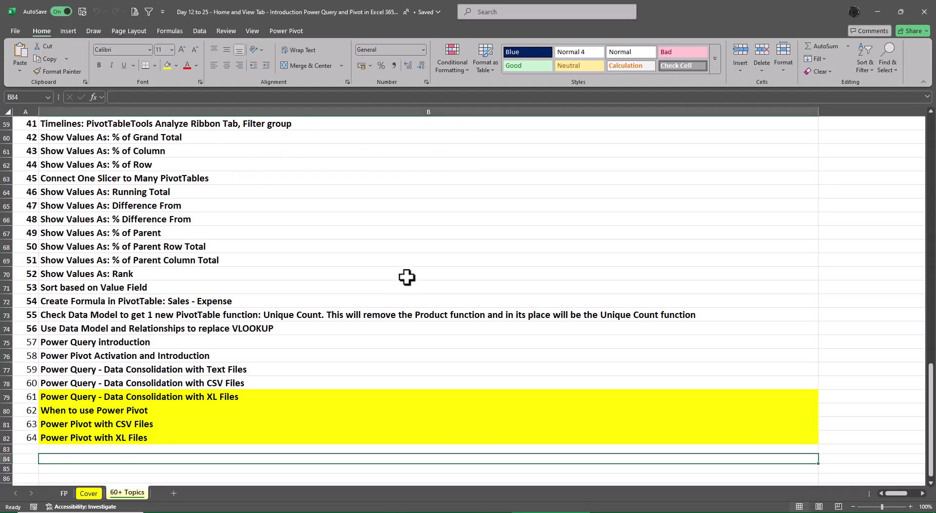
pyautogui.click(407, 277)
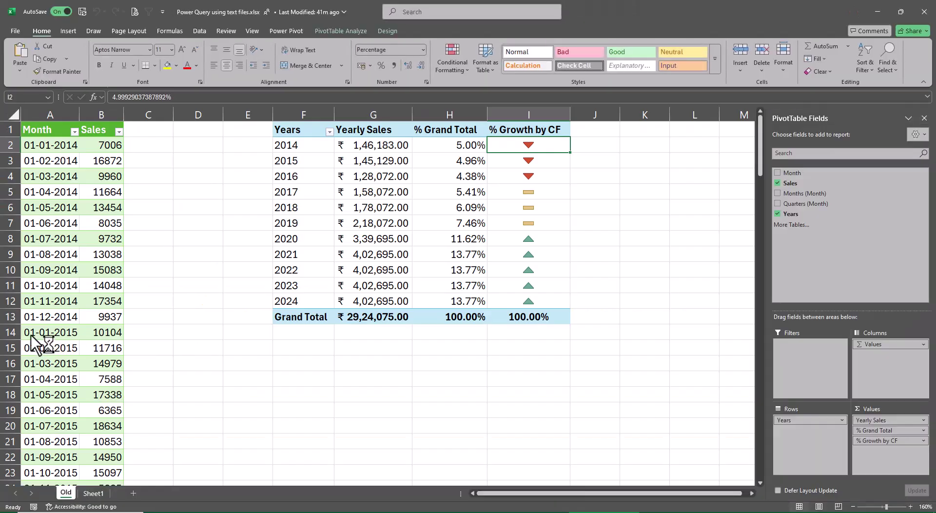
pyautogui.scroll(-6, 49, 343)
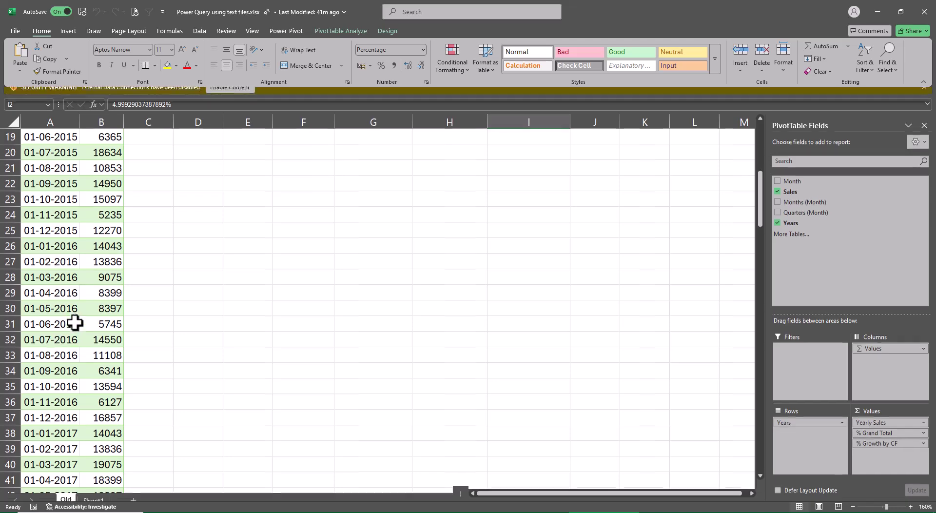
pyautogui.click(227, 95)
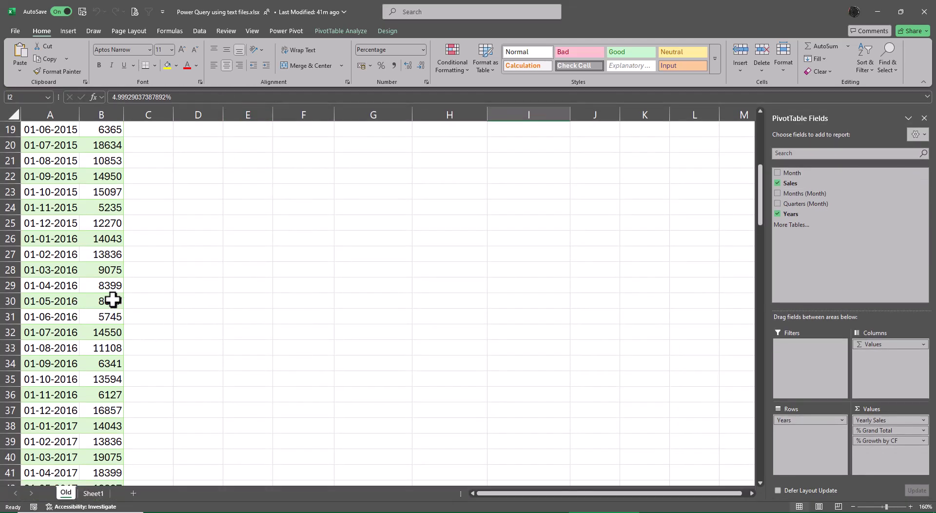
# Step: Refresh the Month and Sales query table on the Old sheet and close the workbook
pyautogui.click(101, 265)
pyautogui.rightClick(102, 266)
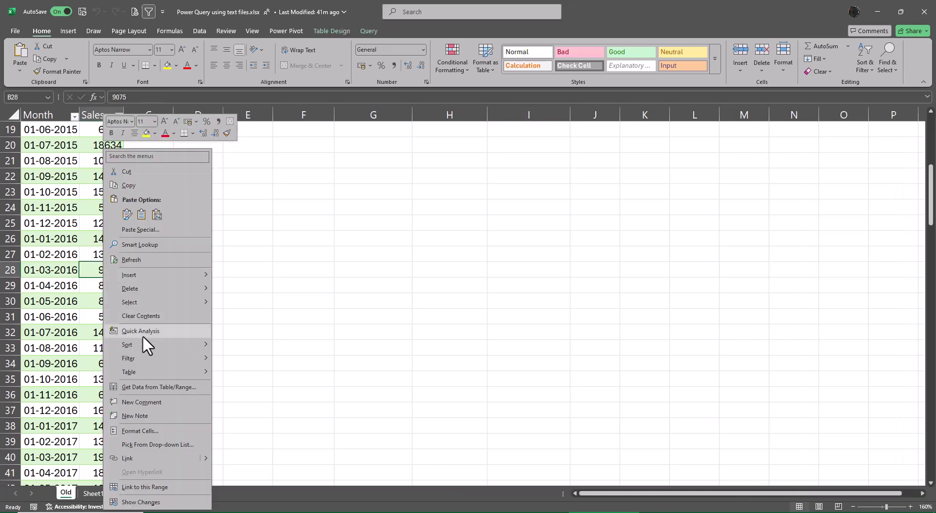
pyautogui.click(142, 259)
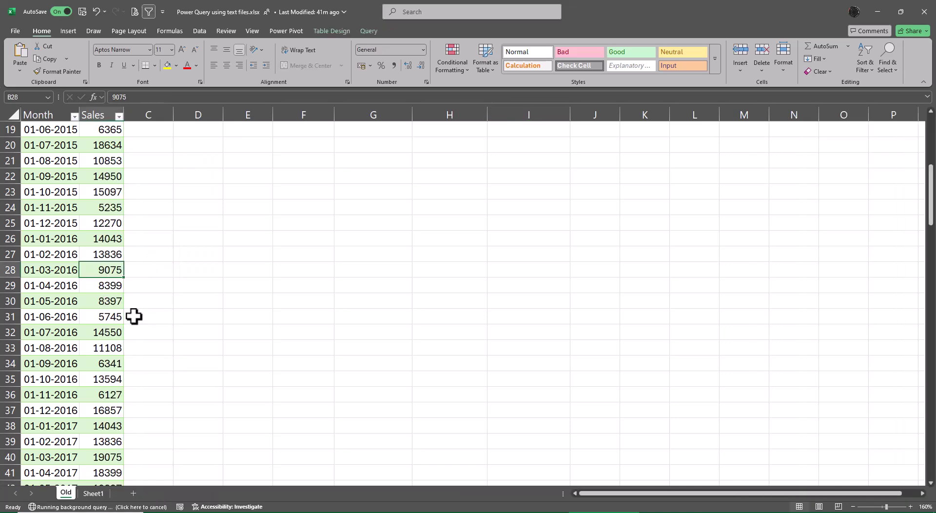
pyautogui.scroll(-16, 90, 306)
pyautogui.scroll(-19, 89, 306)
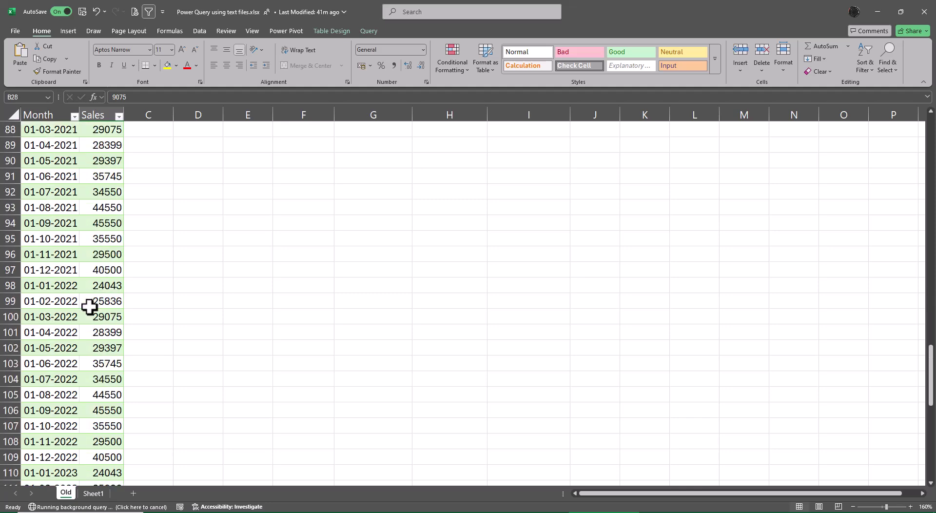
pyautogui.scroll(20, 638, 411)
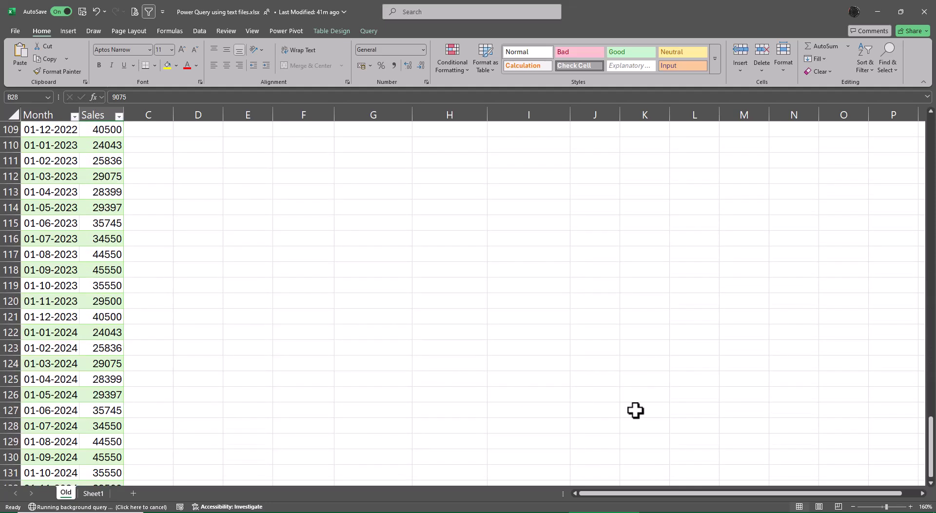
pyautogui.scroll(11, 649, 414)
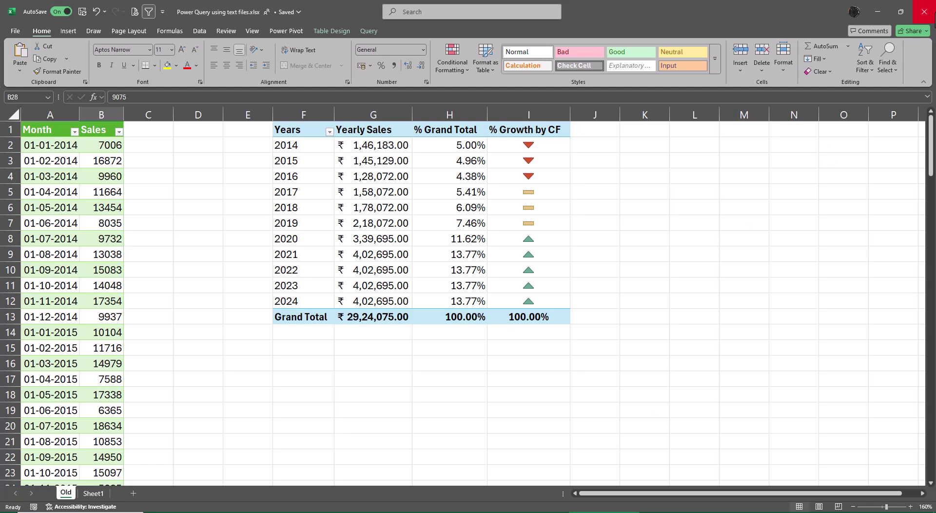
pyautogui.click(923, 12)
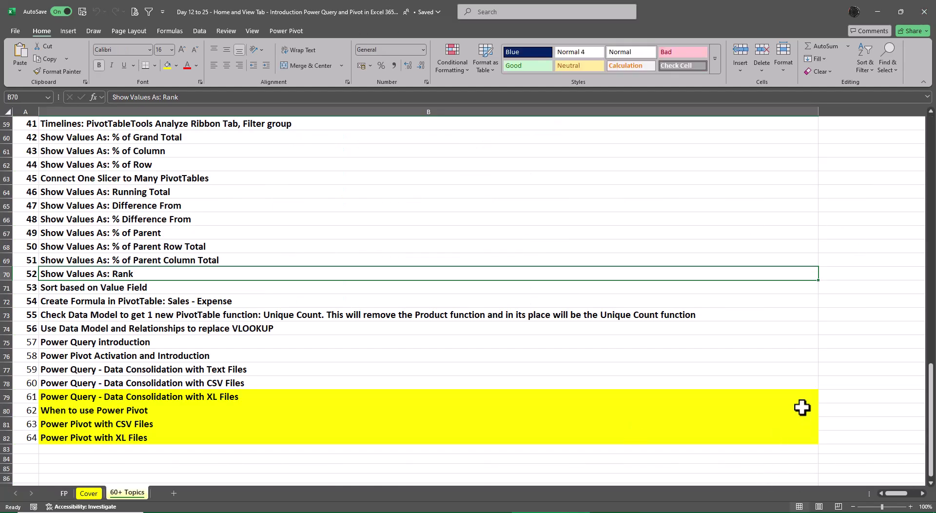
# Step: Make the topic numbers 57 to 64 in A75:A82 bold and return to the FP sheet
pyautogui.moveTo(30, 343); pyautogui.dragTo(36, 439)
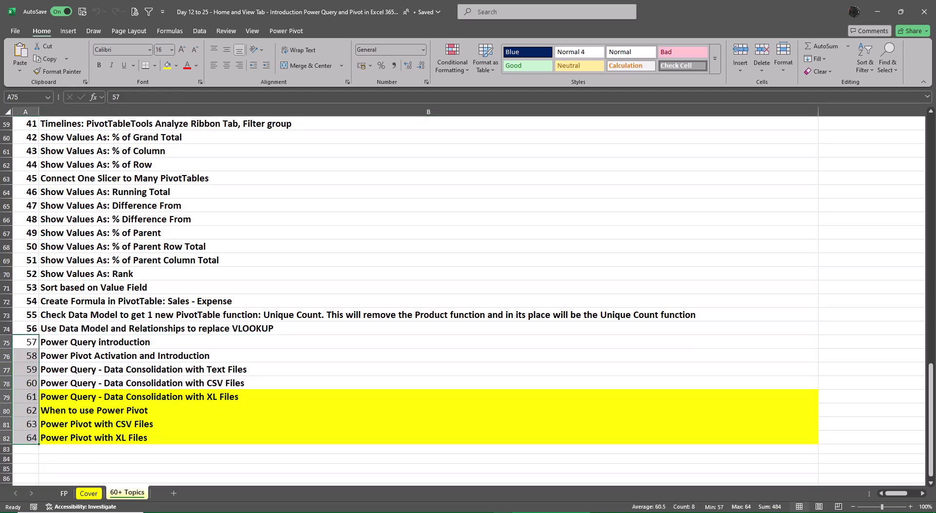
pyautogui.hotkey('ctrl', 'b')
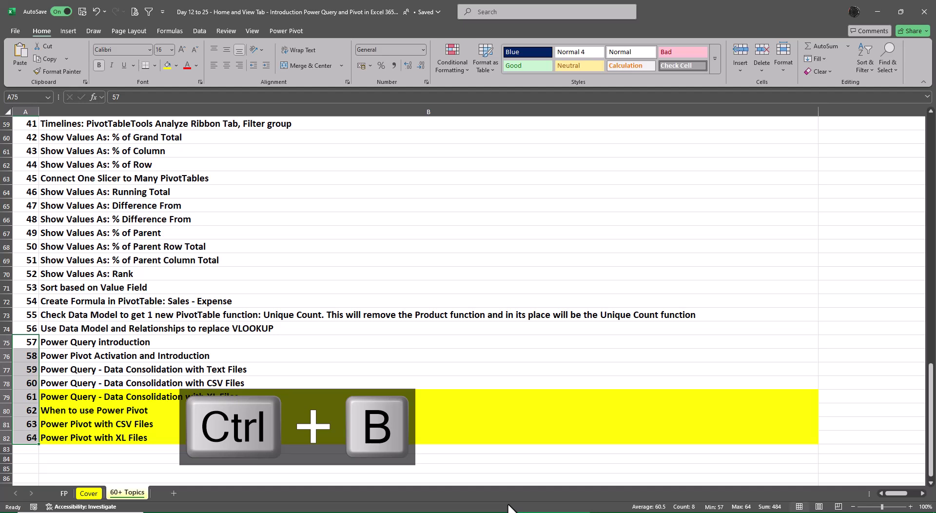
pyautogui.hotkey('ctrl', 'pageup')
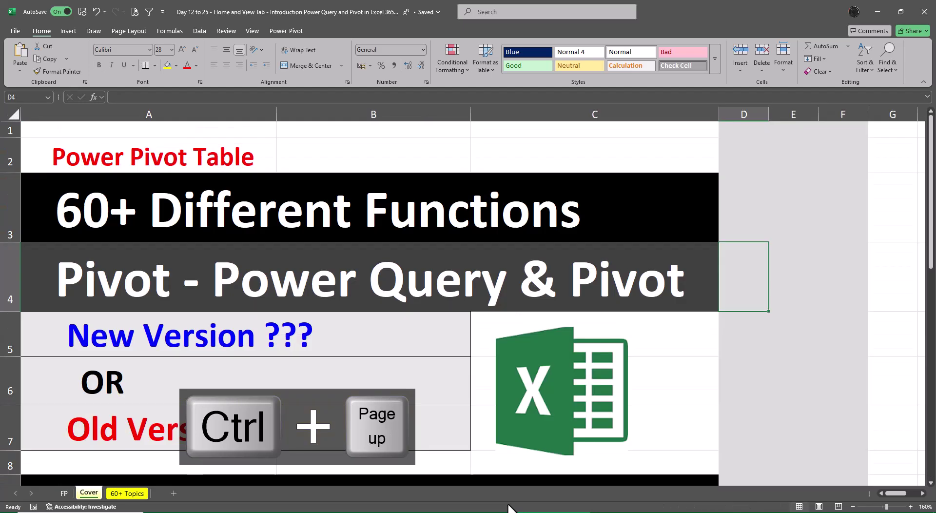
pyautogui.hotkey('ctrl', 'pageup')
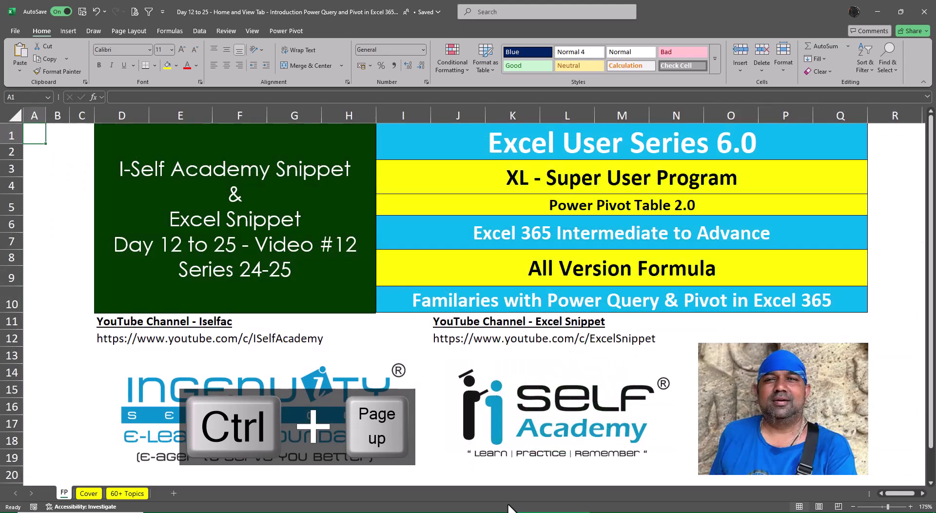